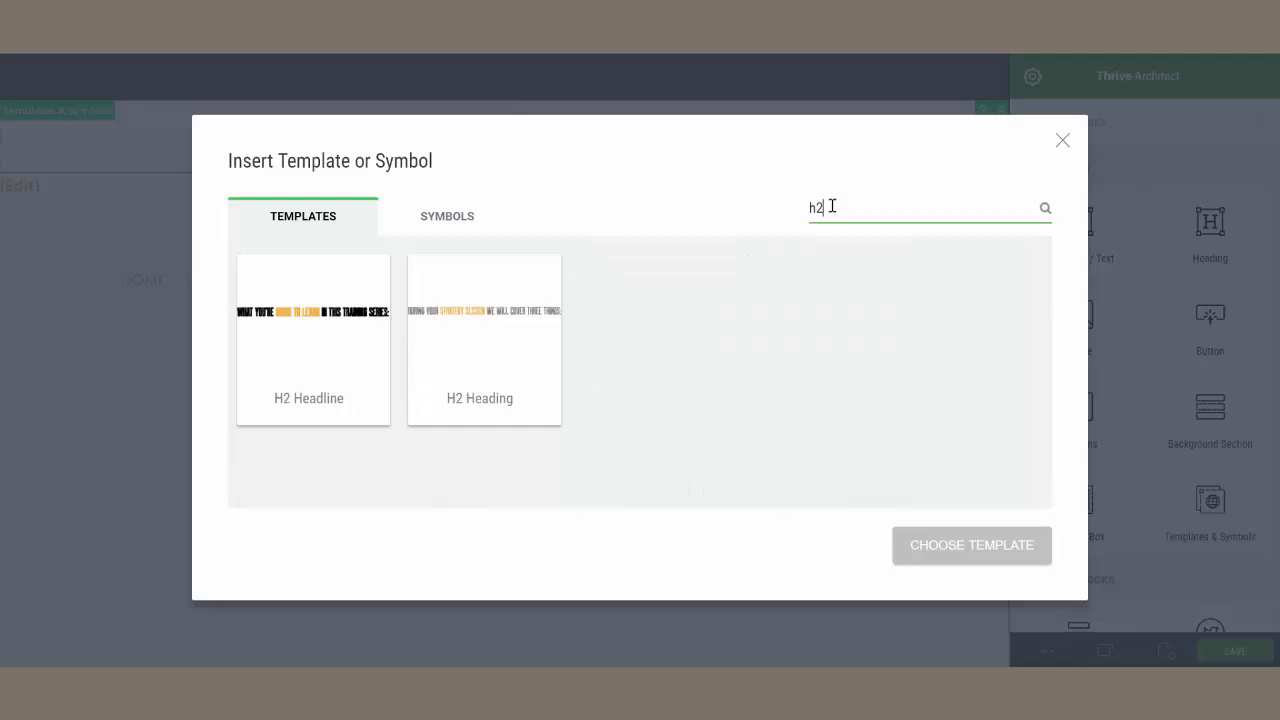
Insert the saved H2 Heading template into the background section
{"action": "left_click", "coordinate": [427, 335]}
{"action": "left_click", "coordinate": [943, 548]}
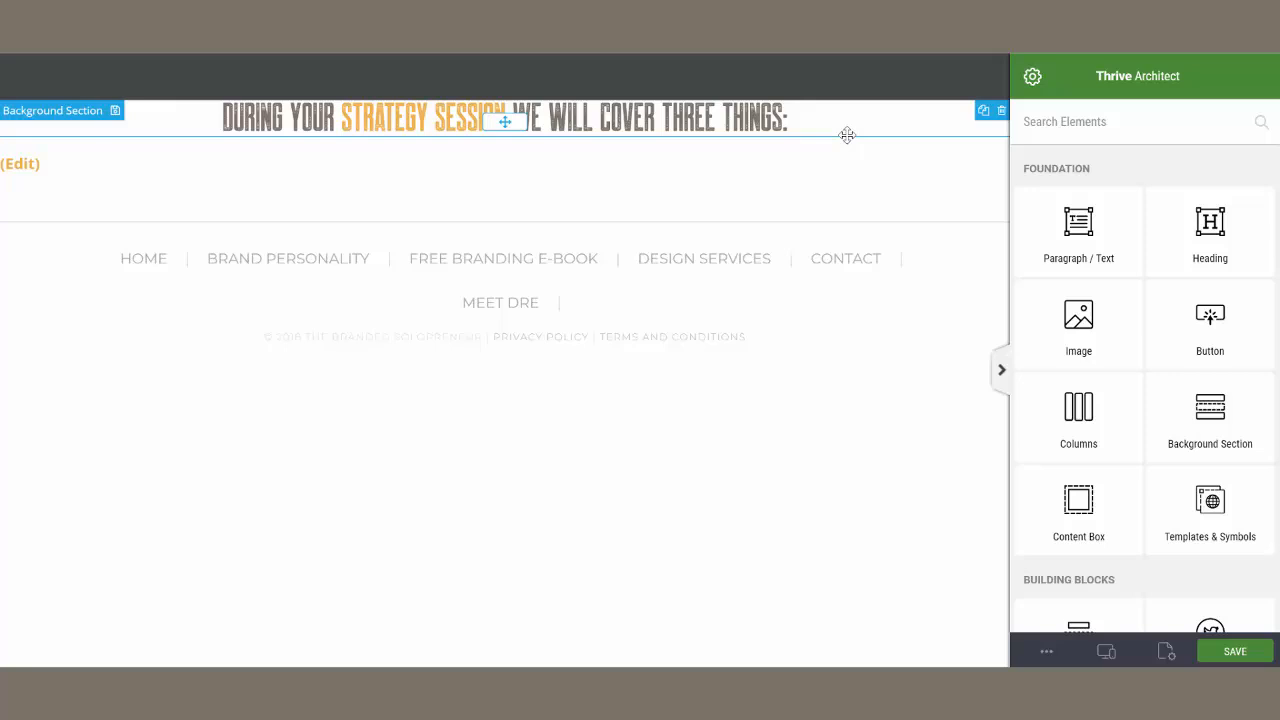
Set the background section's padding to 15 on all four sides and unlink the padding values
{"action": "left_click", "coordinate": [847, 135]}
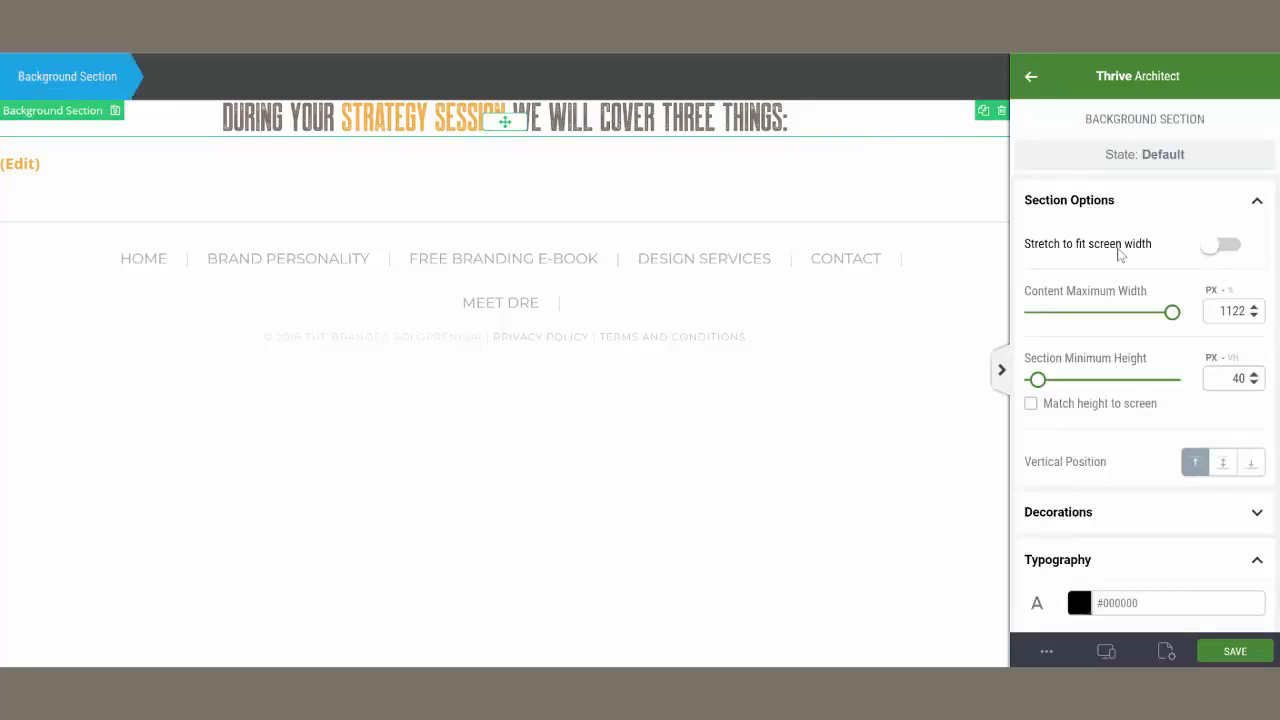
{"action": "scroll", "coordinate": [1149, 400], "scroll_direction": "down", "scroll_amount": 5}
{"action": "scroll", "coordinate": [1149, 400], "scroll_direction": "down", "scroll_amount": 5}
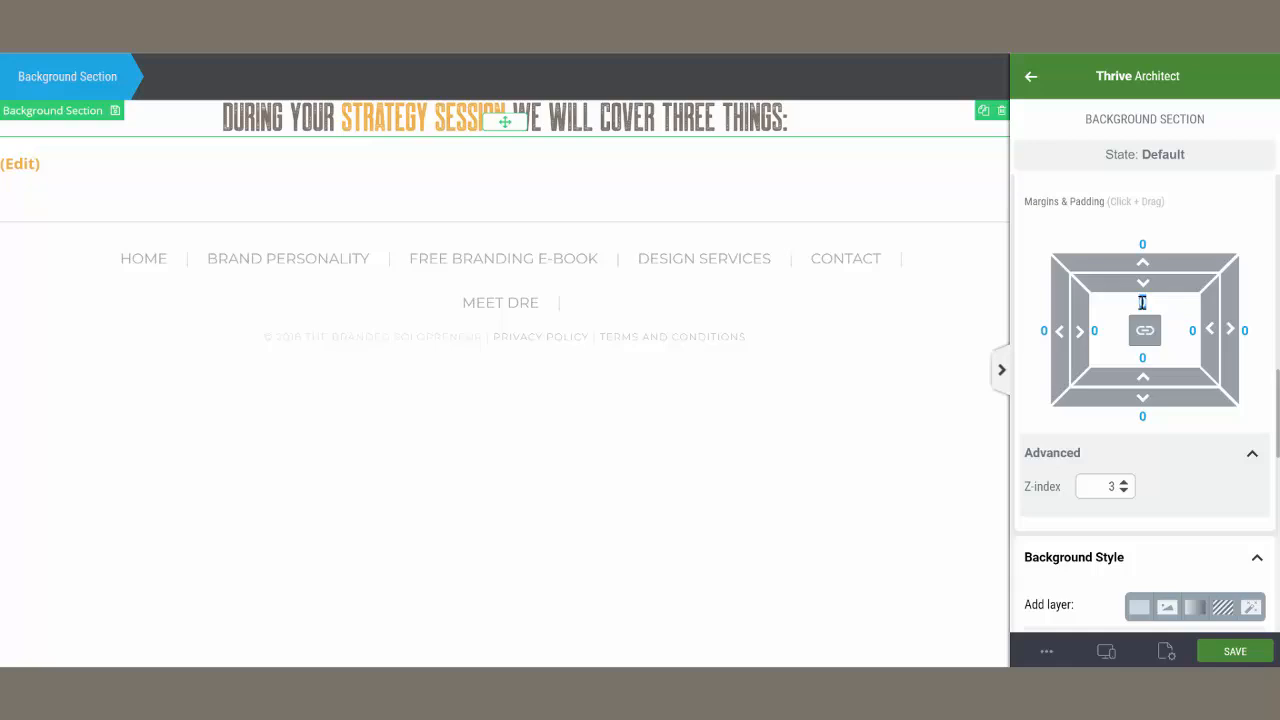
{"action": "type", "text": "15"}
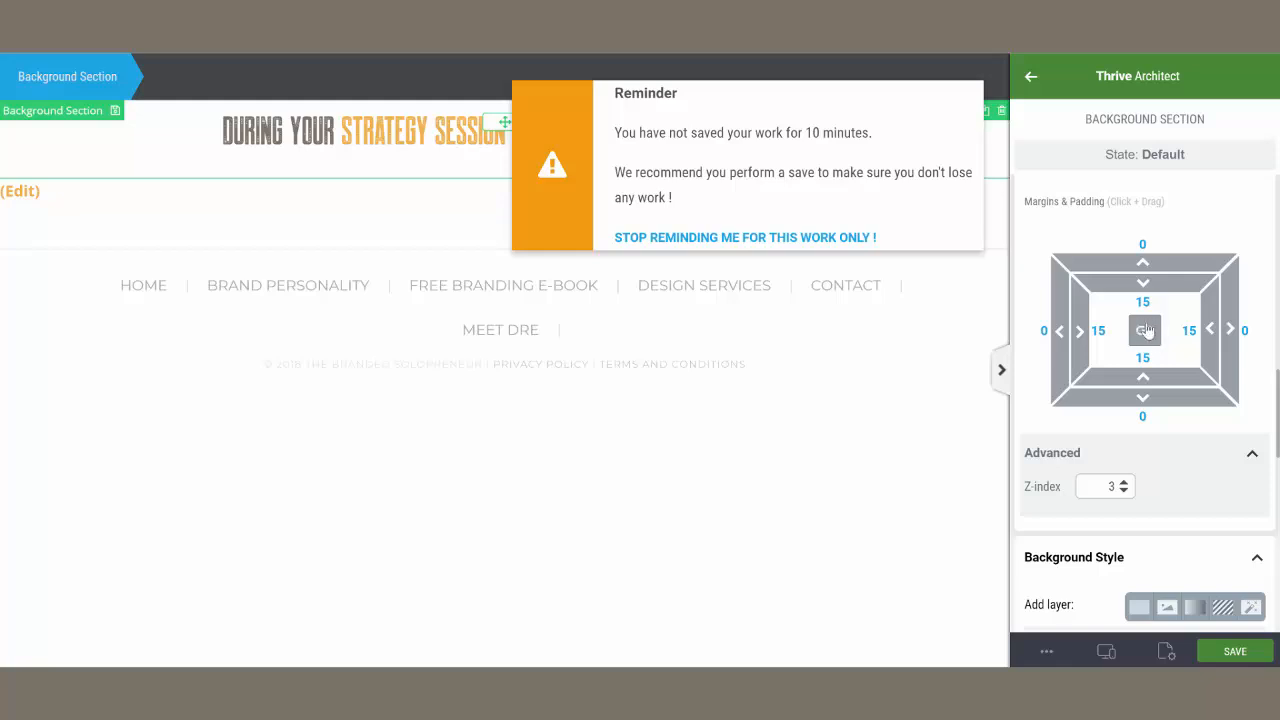
{"action": "left_click", "coordinate": [1146, 335]}
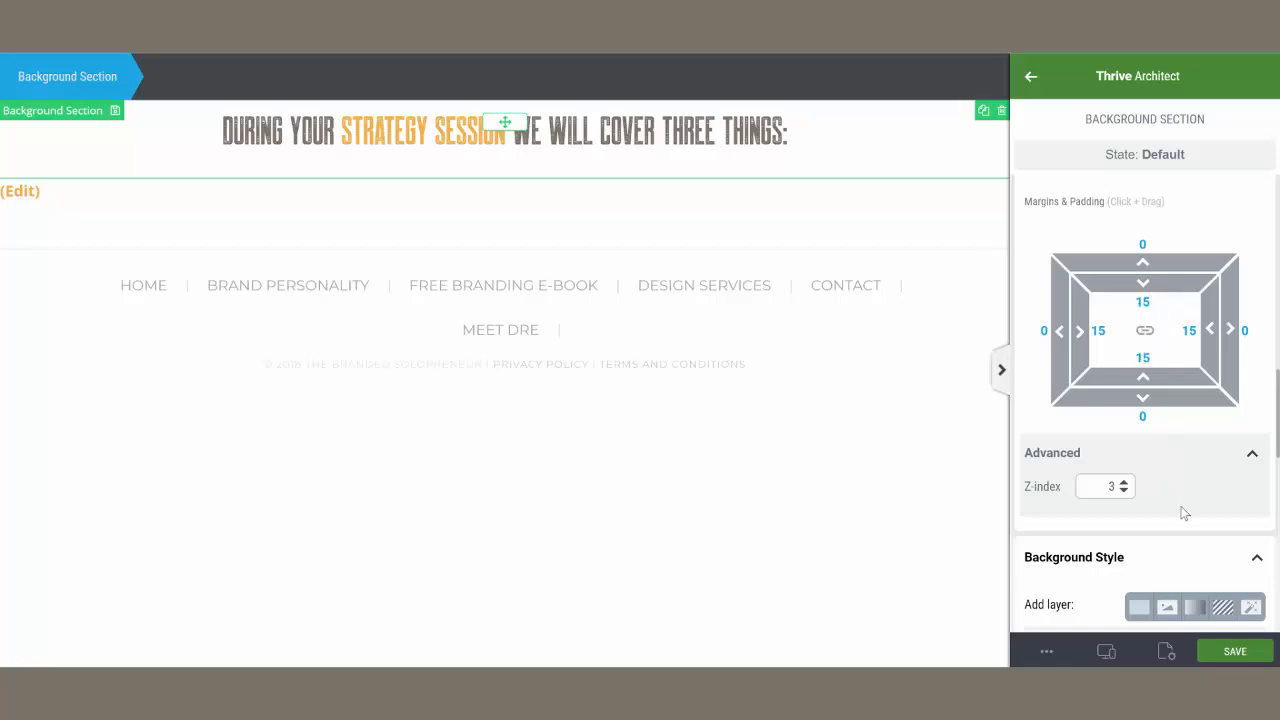
Replace the heading text with "ONE MORE THING" and set its font size to 77 px
{"action": "double_click", "coordinate": [620, 130]}
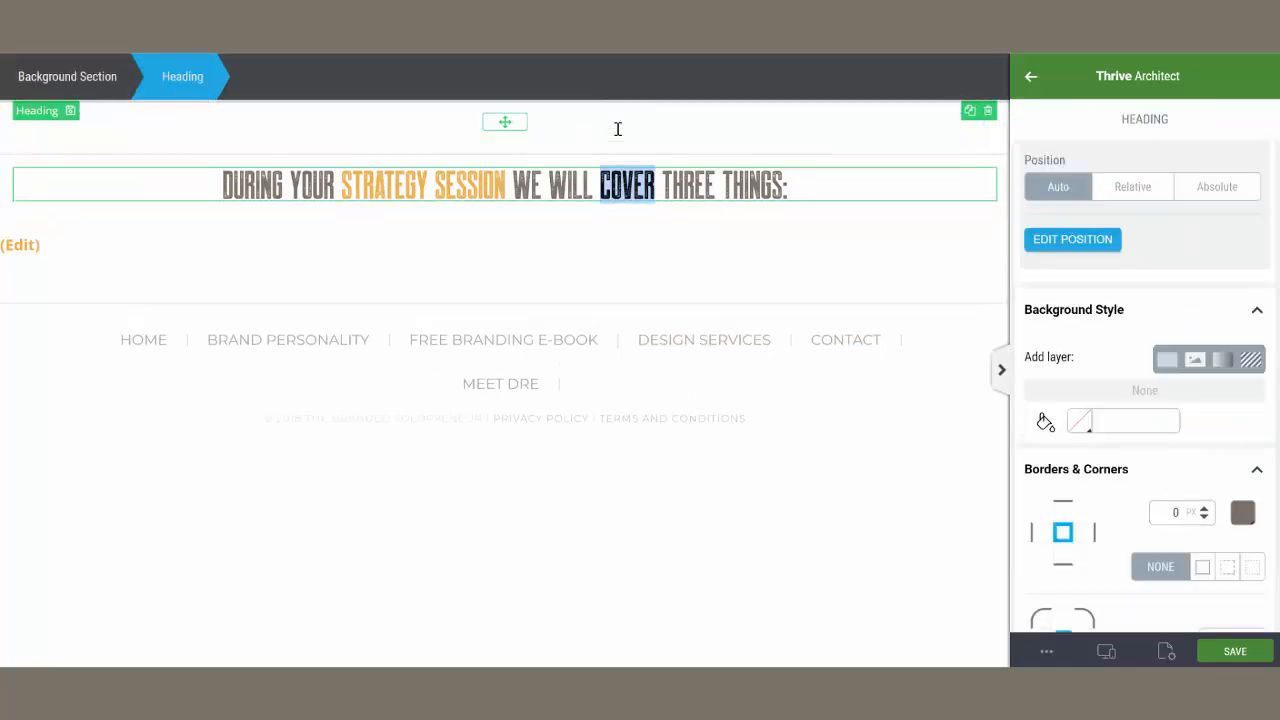
{"action": "triple_click", "coordinate": [596, 198]}
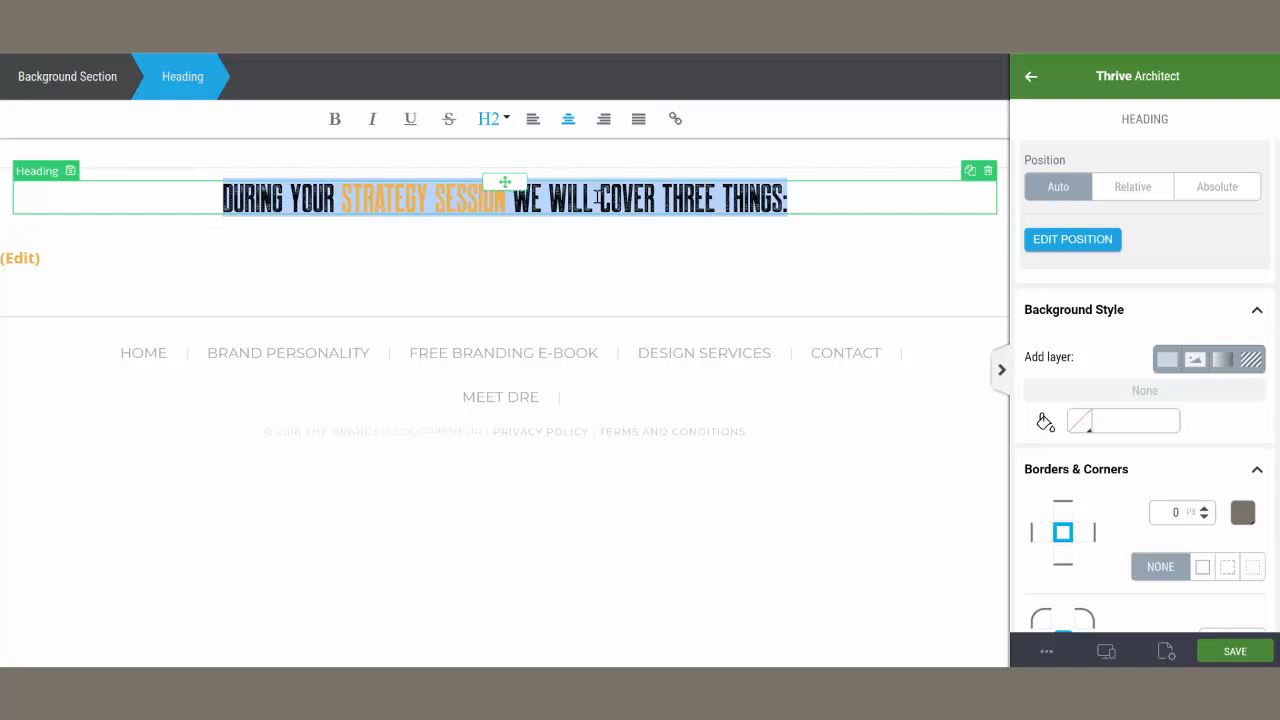
{"action": "type", "text": "ONE MORE THING"}
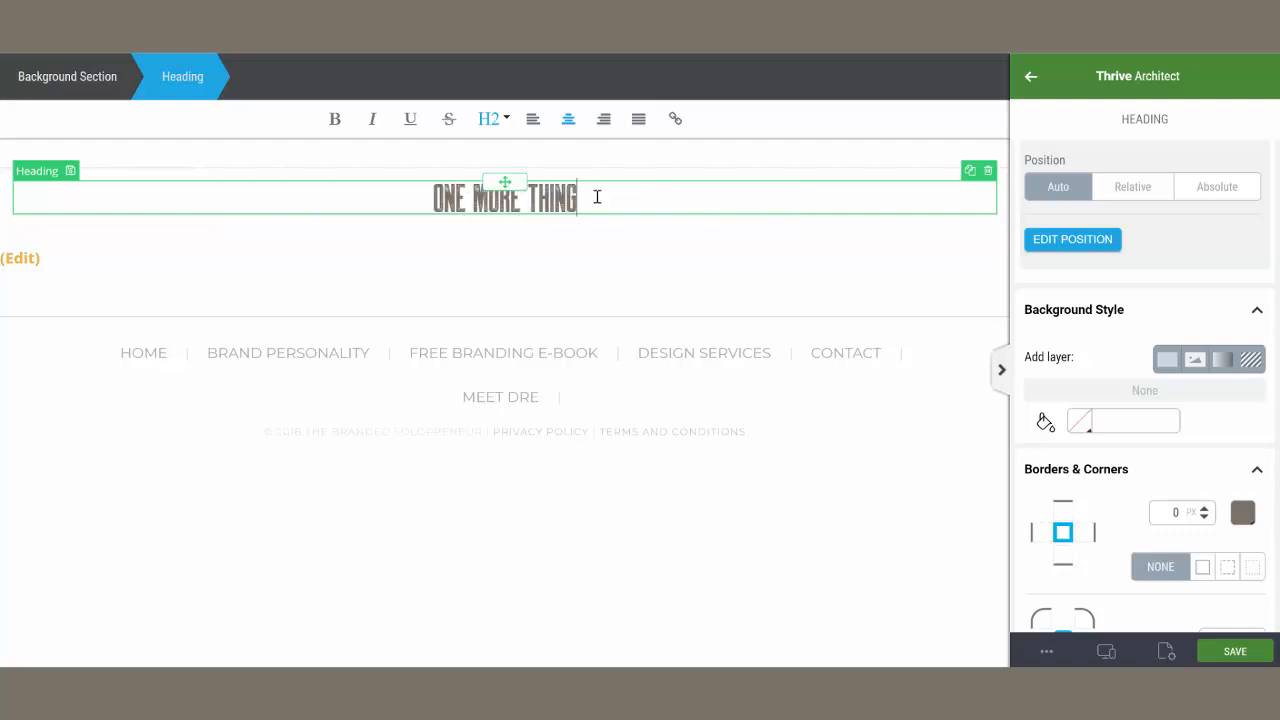
{"action": "scroll", "coordinate": [1120, 251], "scroll_direction": "up", "scroll_amount": 10}
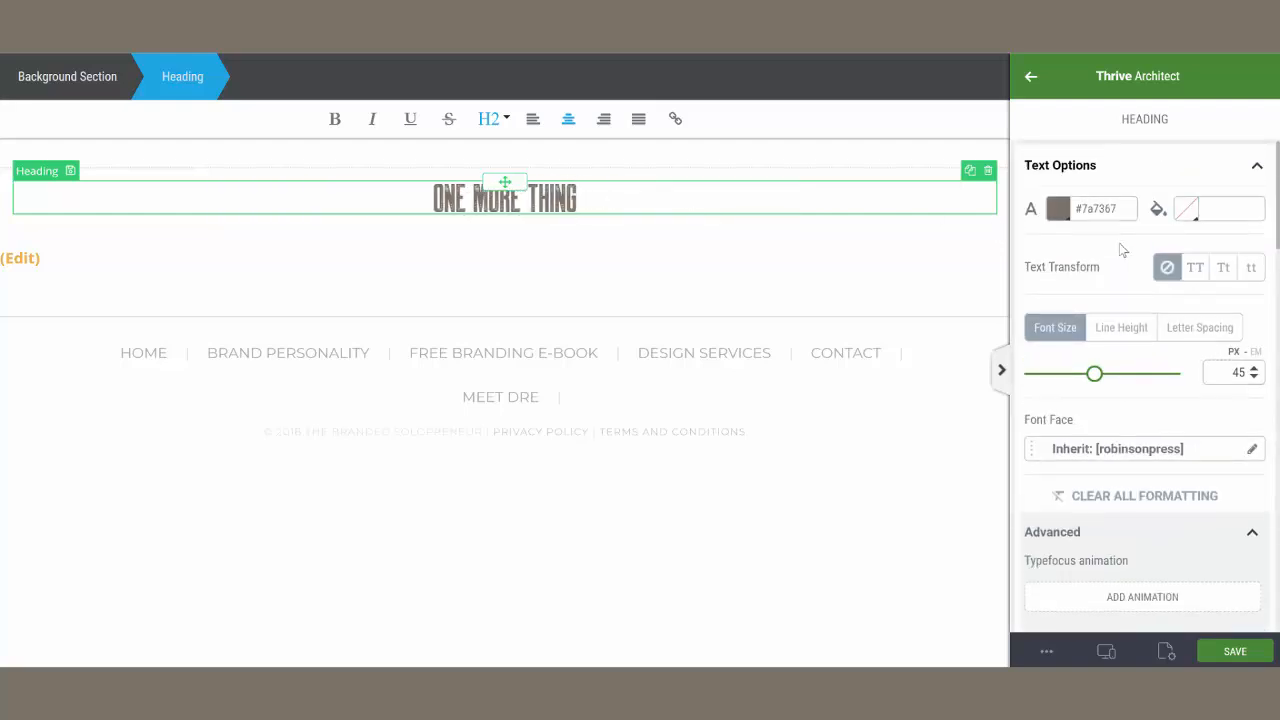
{"action": "left_click_drag", "start_coordinate": [1113, 386], "coordinate": [1143, 390]}
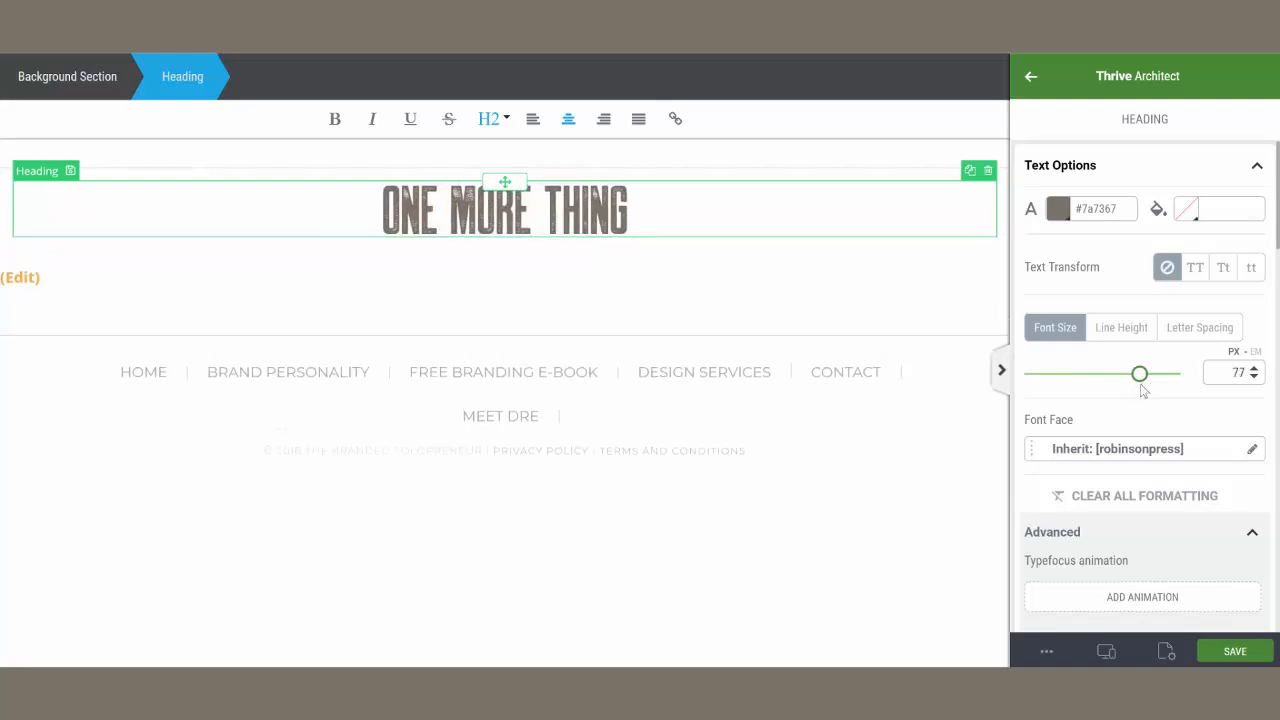
Insert the saved Paragraph (regular) template beneath the subheadline in the background section
{"action": "left_click", "coordinate": [1030, 80]}
{"action": "left_click_drag", "start_coordinate": [1198, 500], "coordinate": [571, 211]}
{"action": "type", "text": "para"}
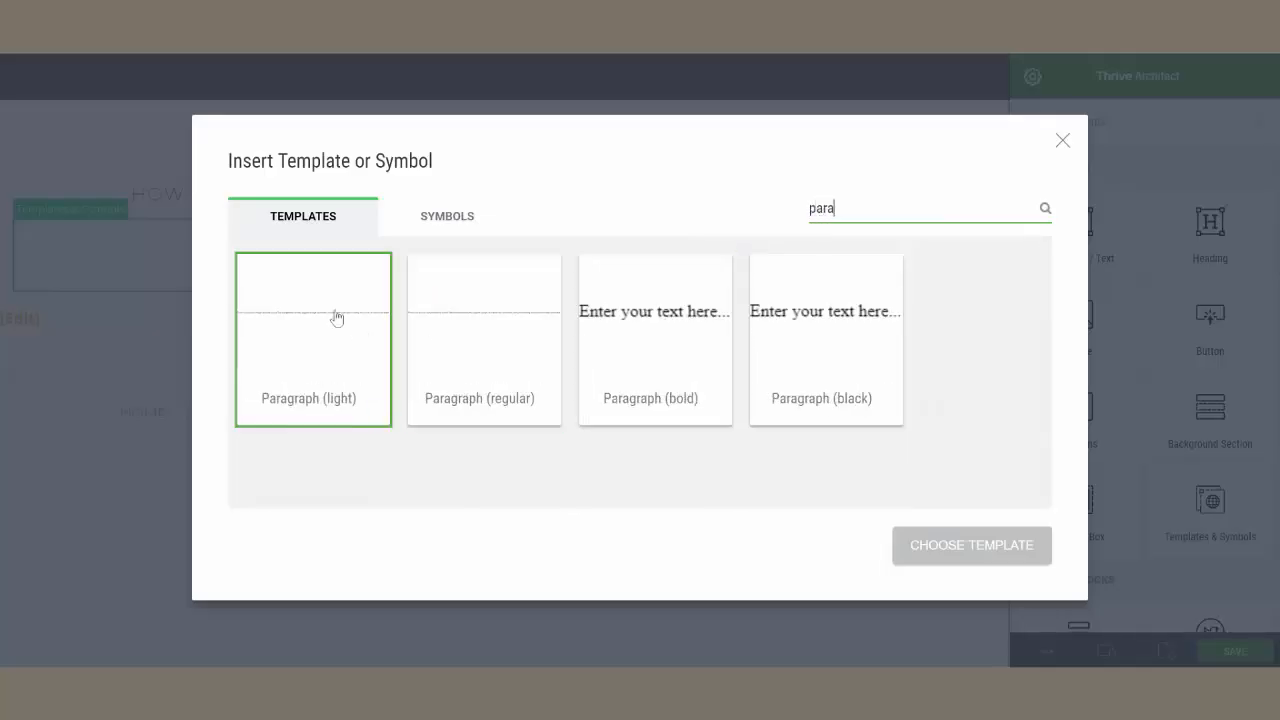
{"action": "left_click", "coordinate": [337, 317]}
{"action": "left_click", "coordinate": [497, 321]}
{"action": "left_click", "coordinate": [925, 548]}
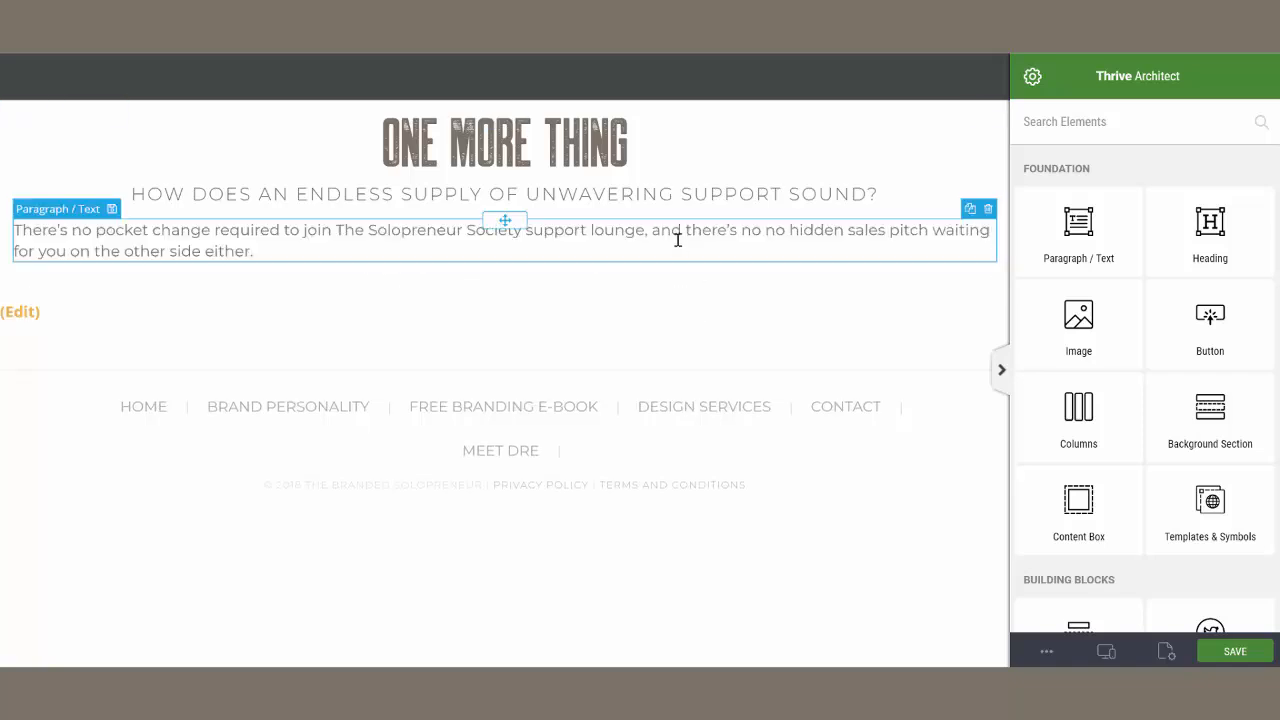
Recolor all of the white paragraph text to the grey-brown used by the heading
{"action": "left_click", "coordinate": [677, 240]}
{"action": "key", "text": "ctrl+a"}
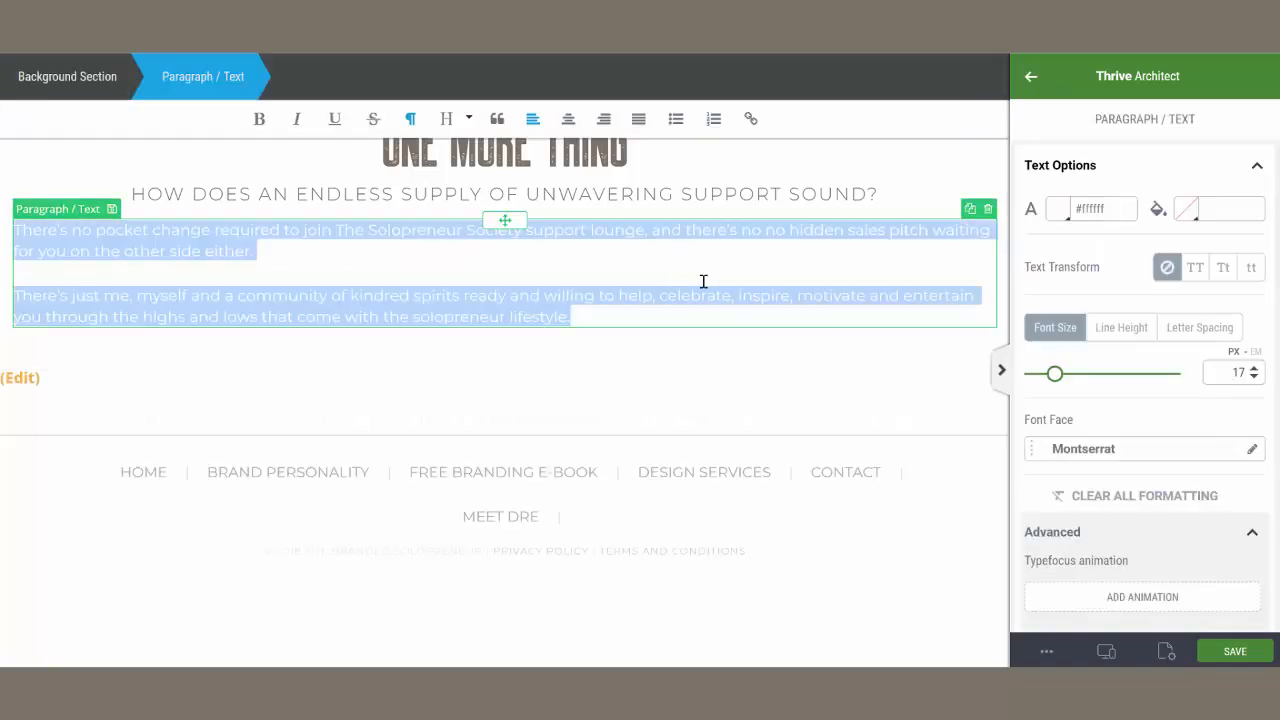
{"action": "left_click", "coordinate": [1058, 209]}
{"action": "left_click", "coordinate": [1103, 475]}
{"action": "left_click", "coordinate": [1178, 533]}
Limit the paragraph's maximum width to 724 px and center the block in the section
{"action": "scroll", "coordinate": [1150, 450], "scroll_direction": "down", "scroll_amount": 5}
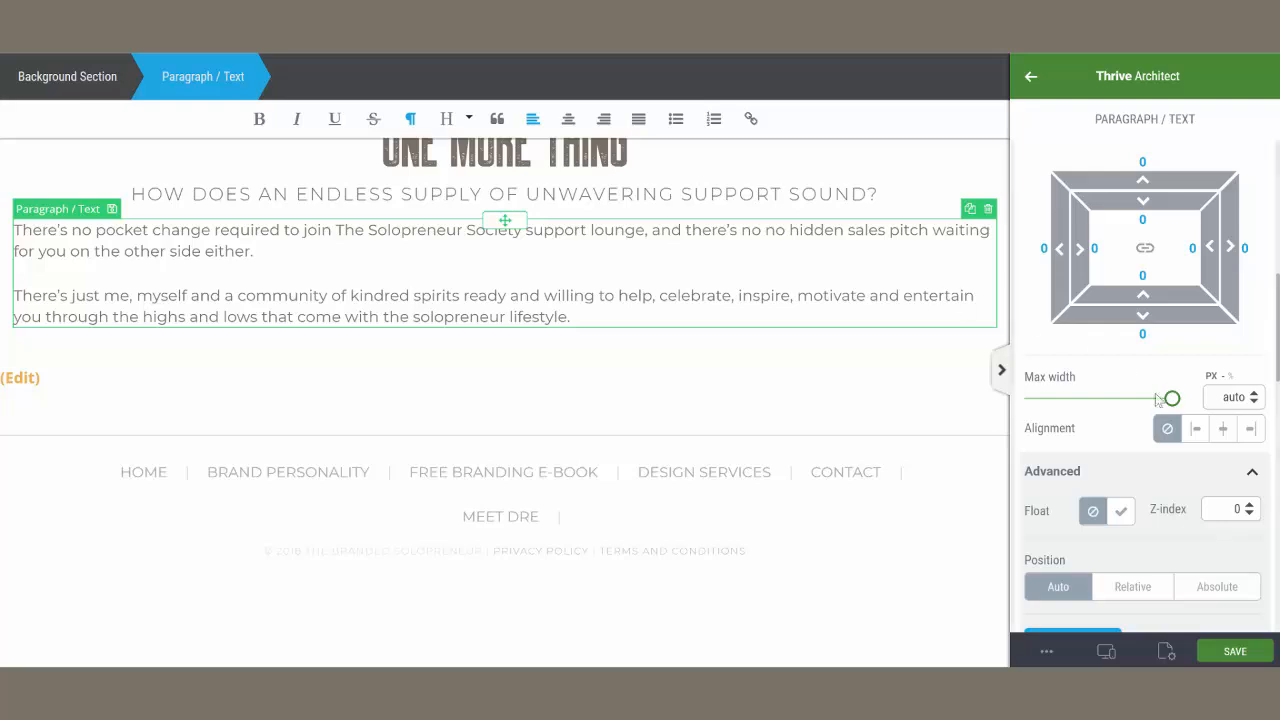
{"action": "left_click_drag", "start_coordinate": [1172, 398], "coordinate": [1125, 398]}
{"action": "left_click", "coordinate": [1223, 430]}
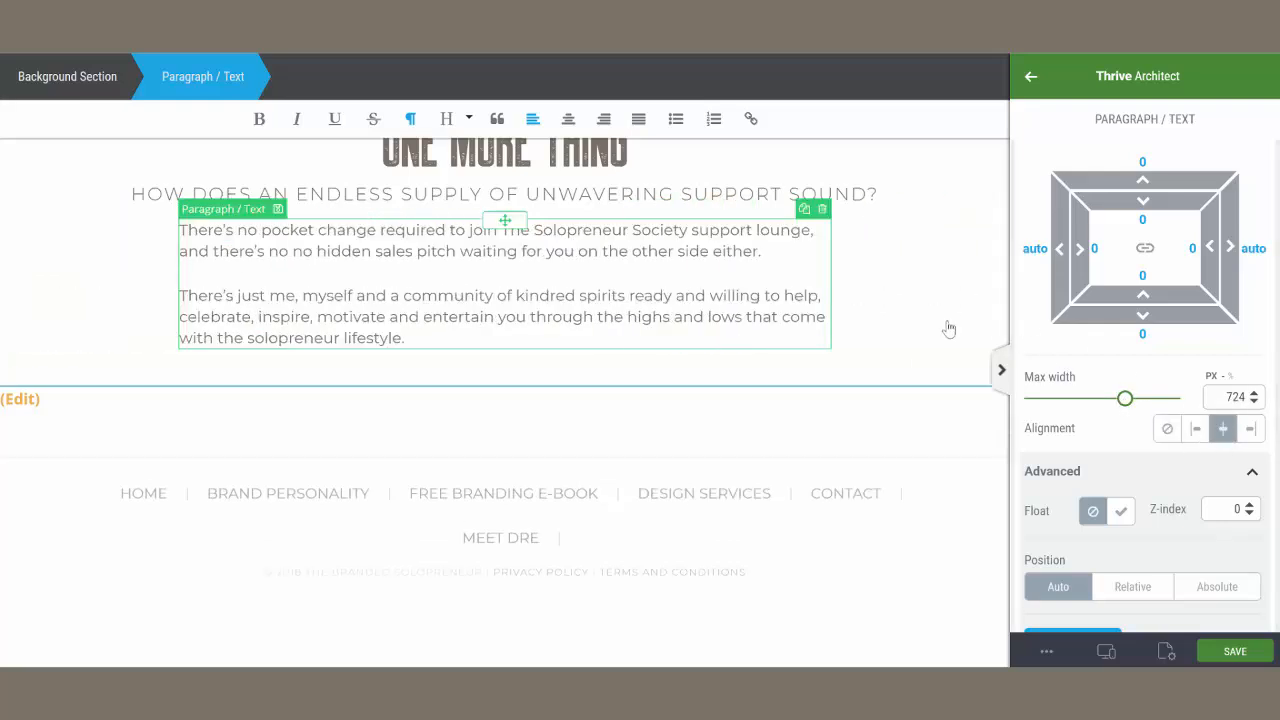
{"action": "left_click", "coordinate": [1031, 80]}
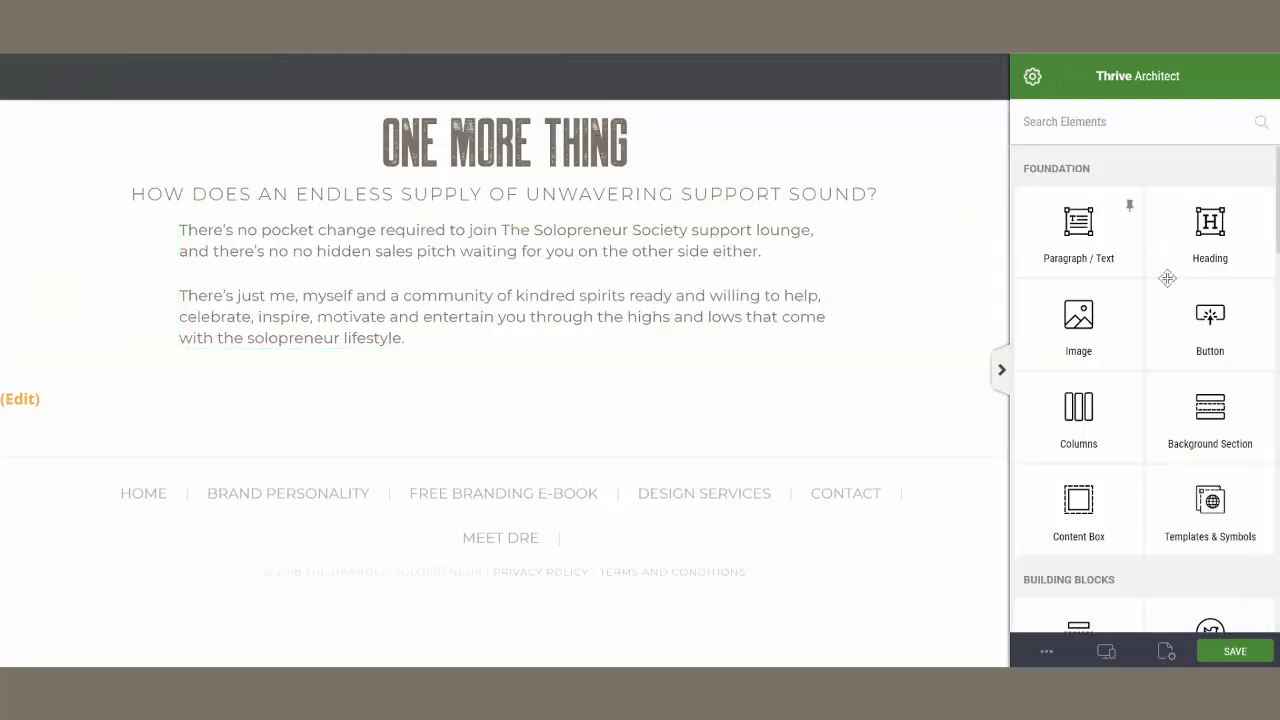
Insert the saved Basic Button template below the paragraph's background section
{"action": "left_click_drag", "start_coordinate": [1205, 515], "coordinate": [634, 390]}
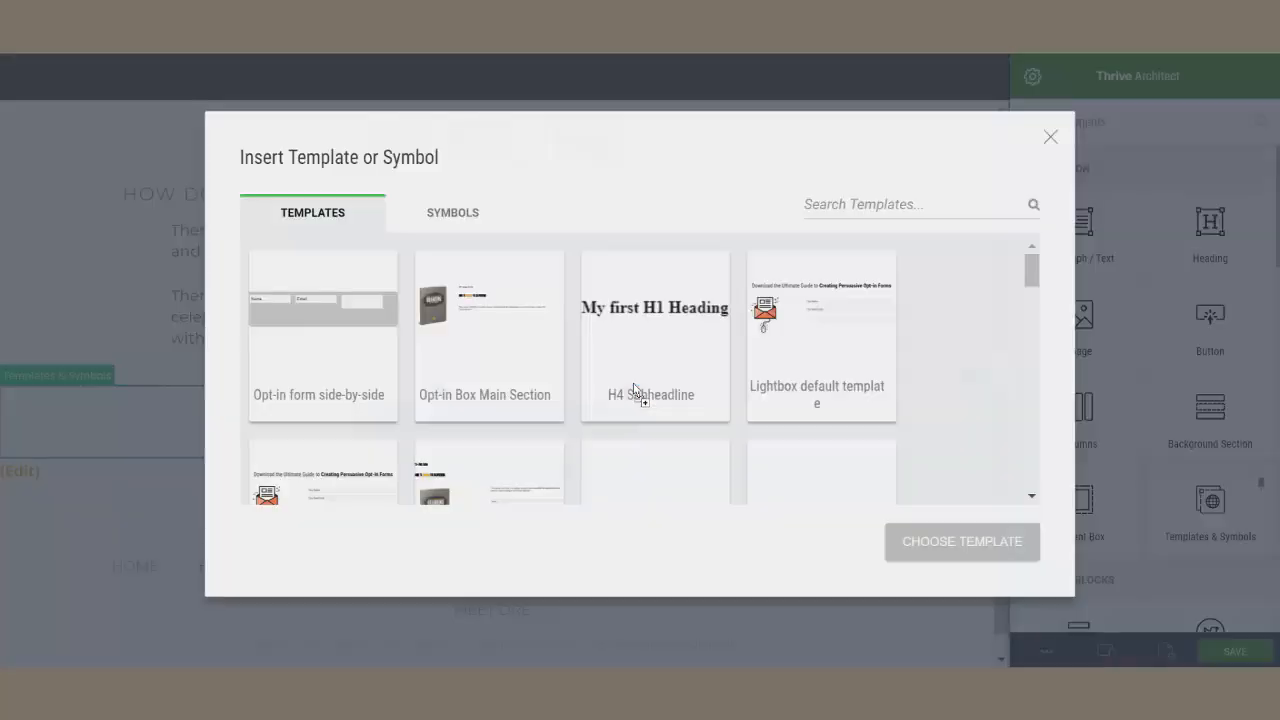
{"action": "left_click", "coordinate": [851, 212]}
{"action": "type", "text": "butt"}
{"action": "left_click", "coordinate": [351, 343]}
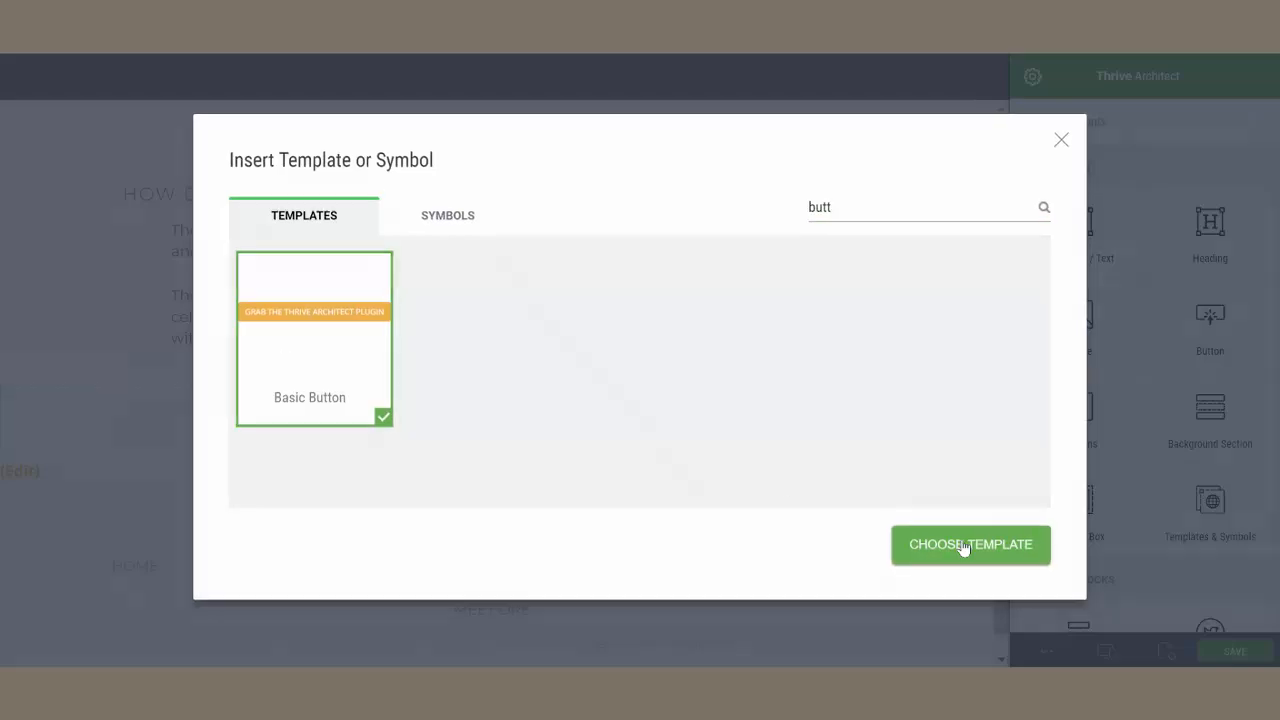
{"action": "left_click", "coordinate": [963, 546]}
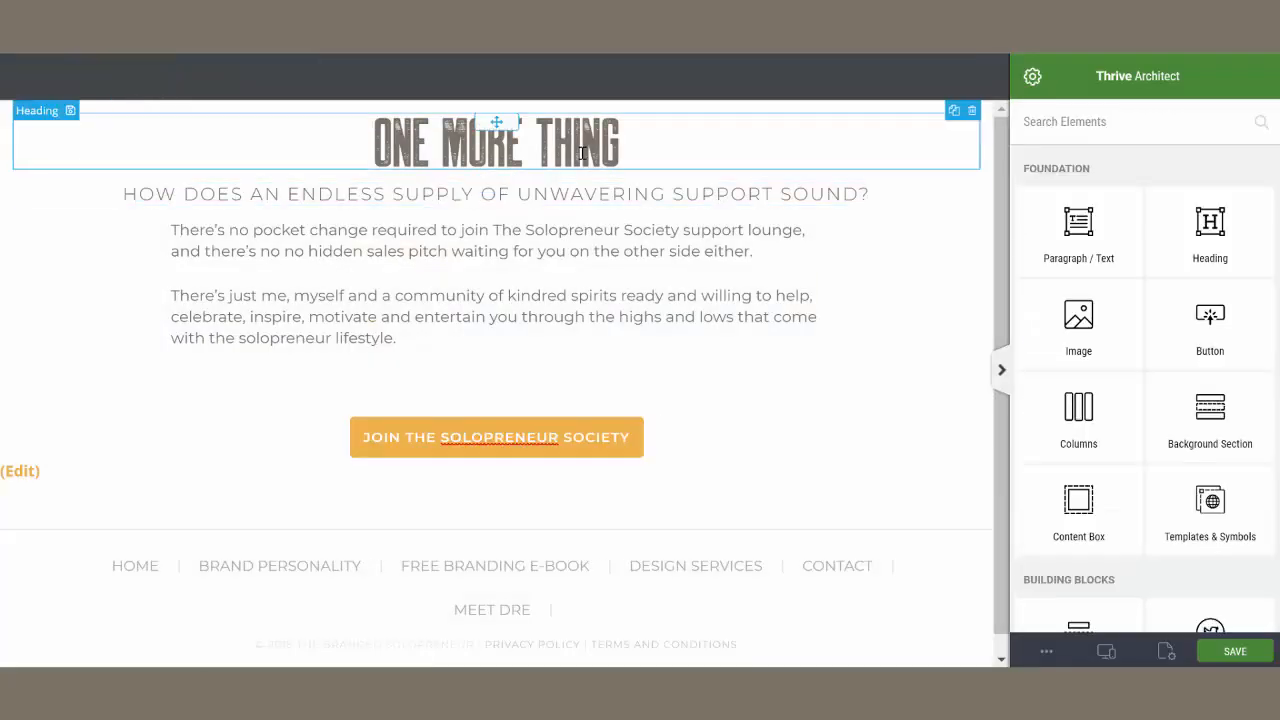
Set the top margin of the "ONE MORE THING" heading to 50
{"action": "left_click", "coordinate": [581, 153]}
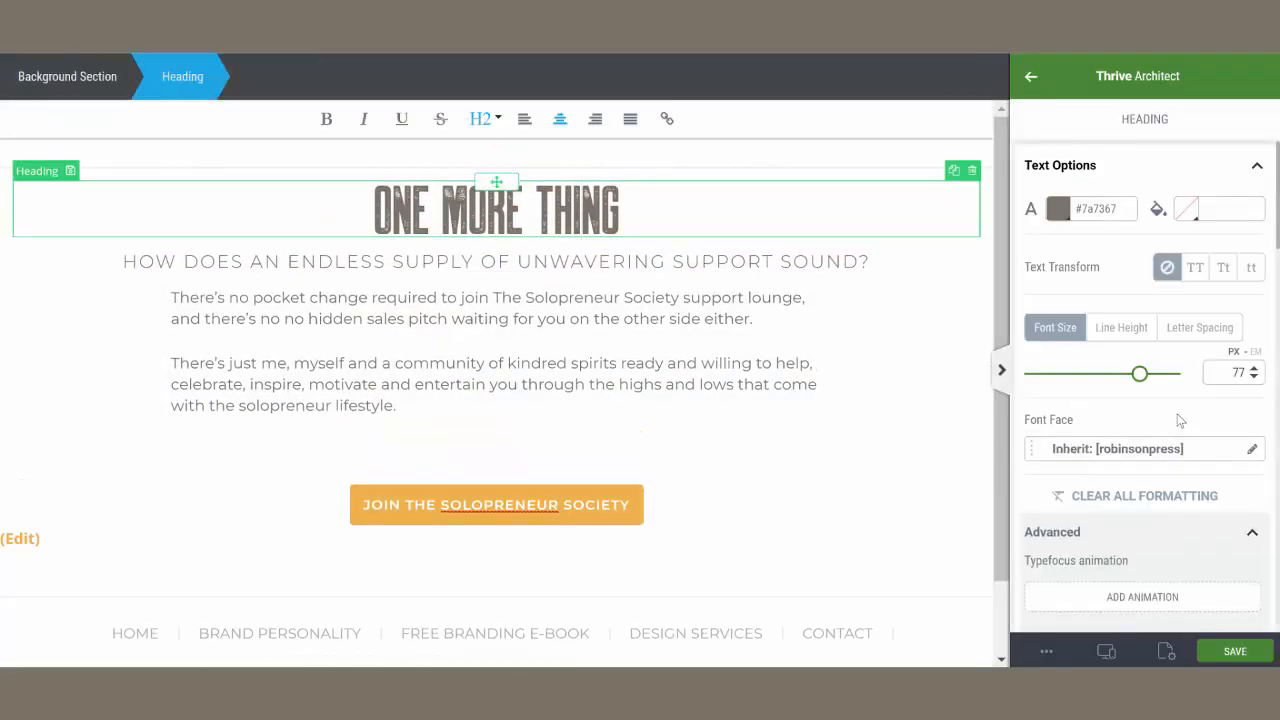
{"action": "scroll", "coordinate": [1168, 389], "scroll_direction": "down", "scroll_amount": 5}
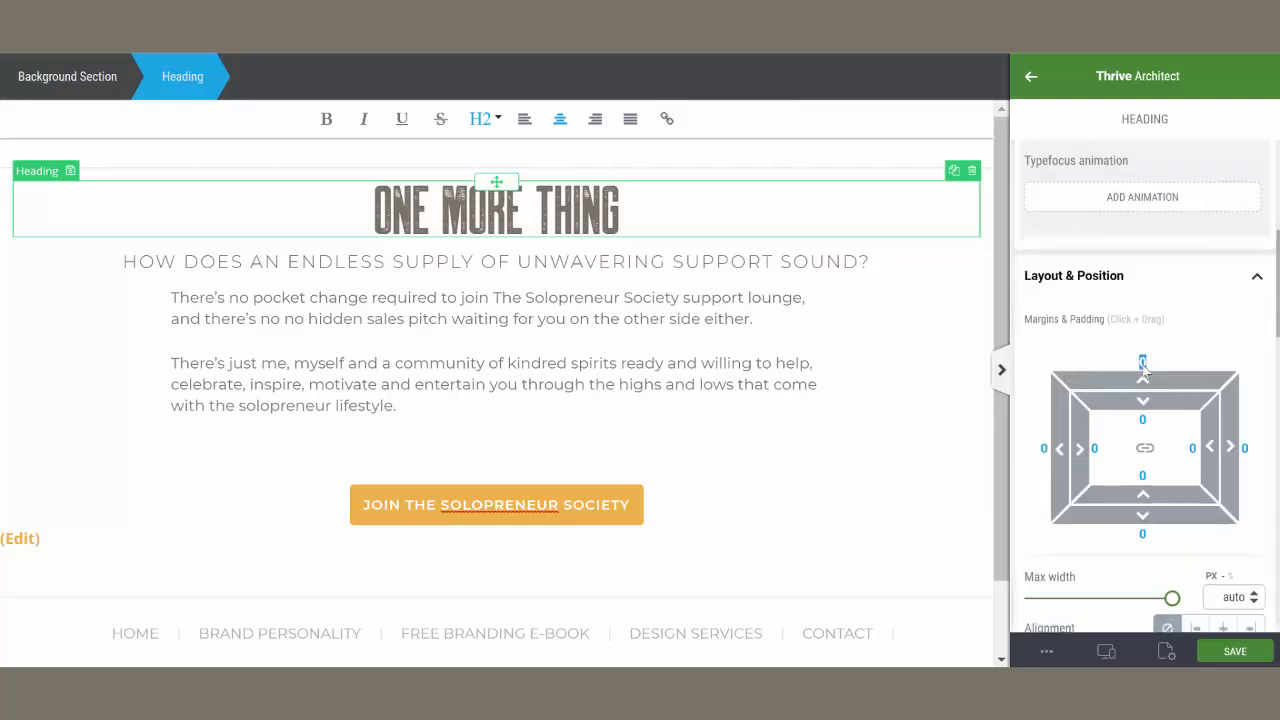
{"action": "type", "text": "50"}
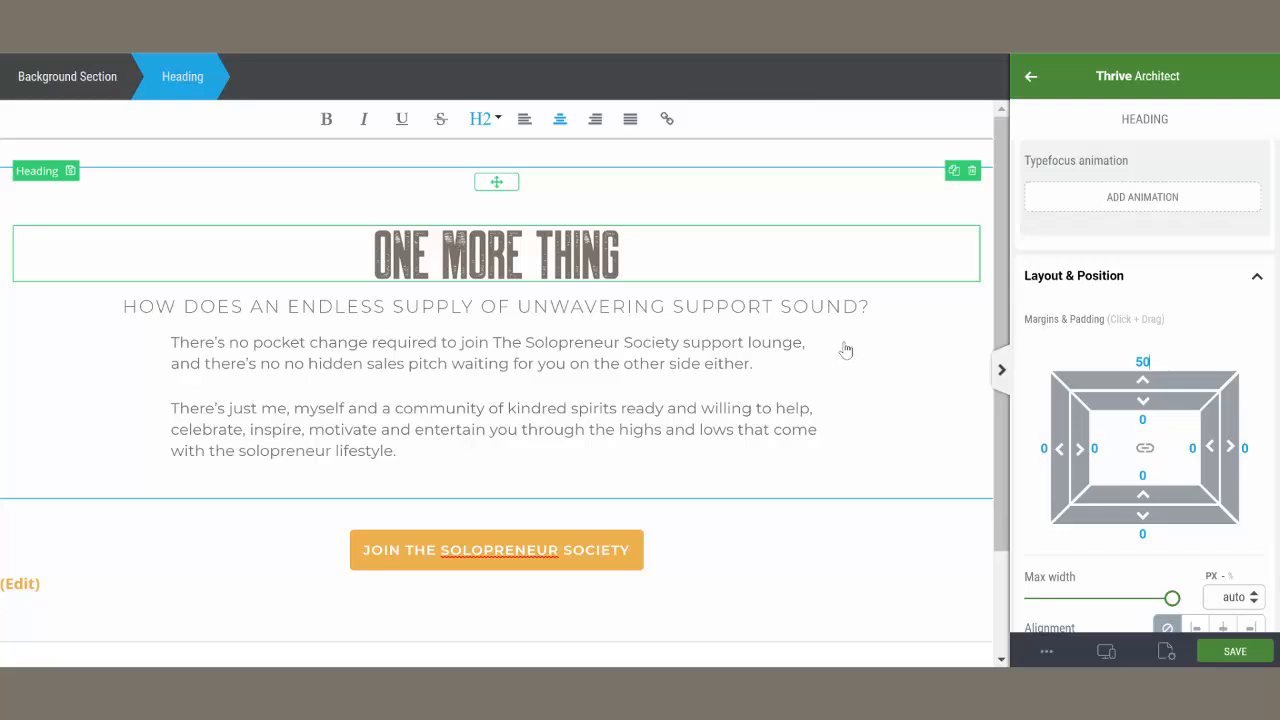
{"action": "left_click", "coordinate": [1031, 78]}
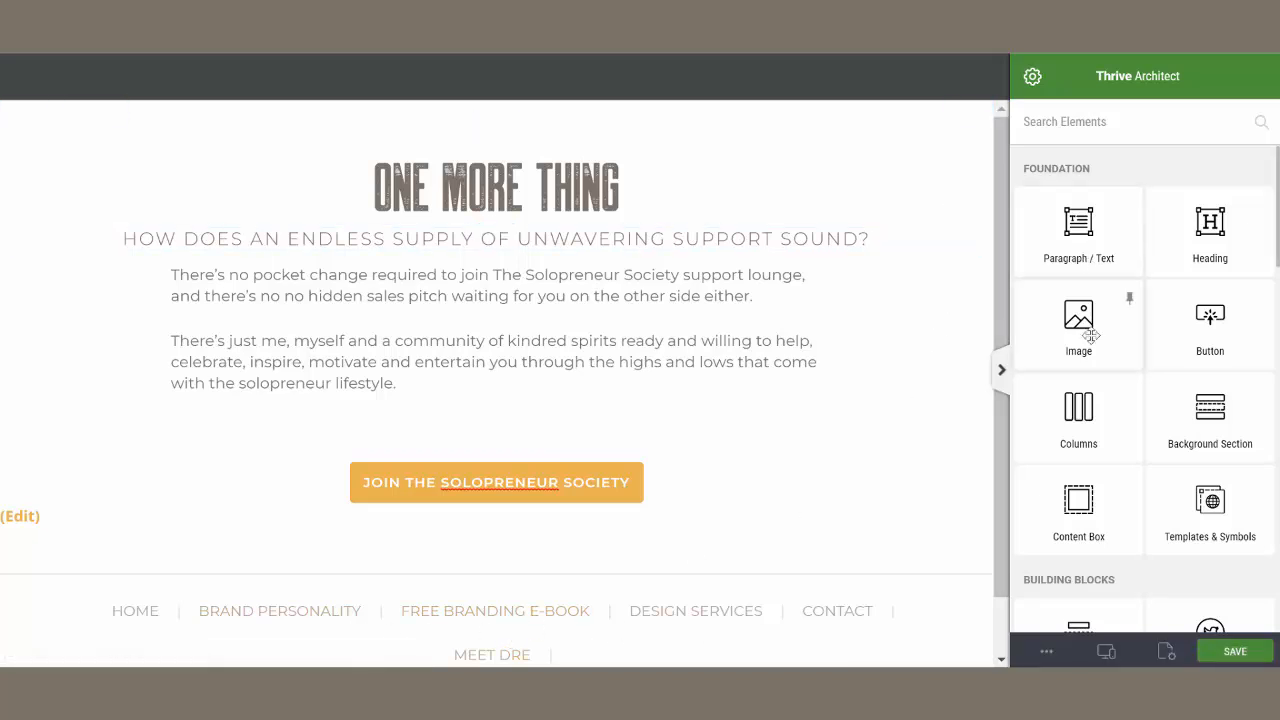
Insert the image TBS-Submark-medgrey-montserrat.png from the media library below the button
{"action": "mouse_move", "coordinate": [1090, 337]}
{"action": "left_mouse_down"}
{"action": "mouse_move", "coordinate": [614, 458]}
{"action": "mouse_move", "coordinate": [519, 565]}
{"action": "left_mouse_up"}
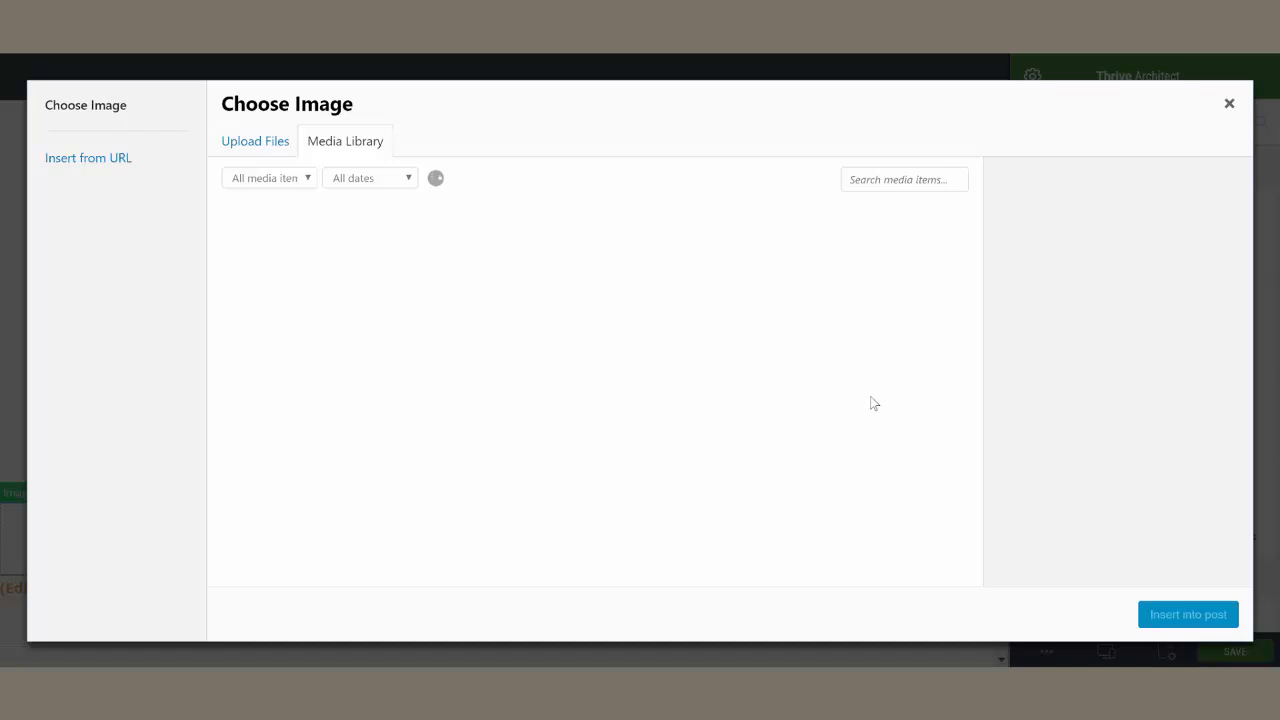
{"action": "scroll", "coordinate": [887, 322], "scroll_direction": "down", "scroll_amount": 2}
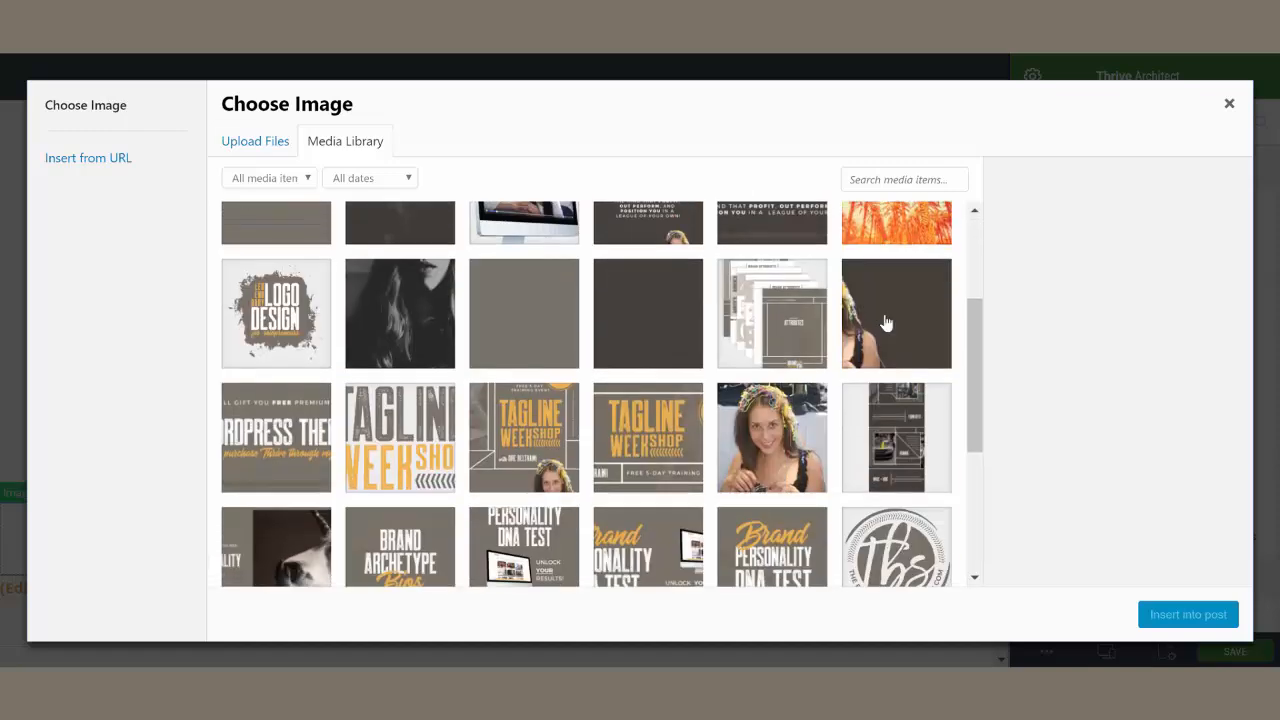
{"action": "scroll", "coordinate": [887, 322], "scroll_direction": "down", "scroll_amount": 2}
{"action": "left_click", "coordinate": [895, 364]}
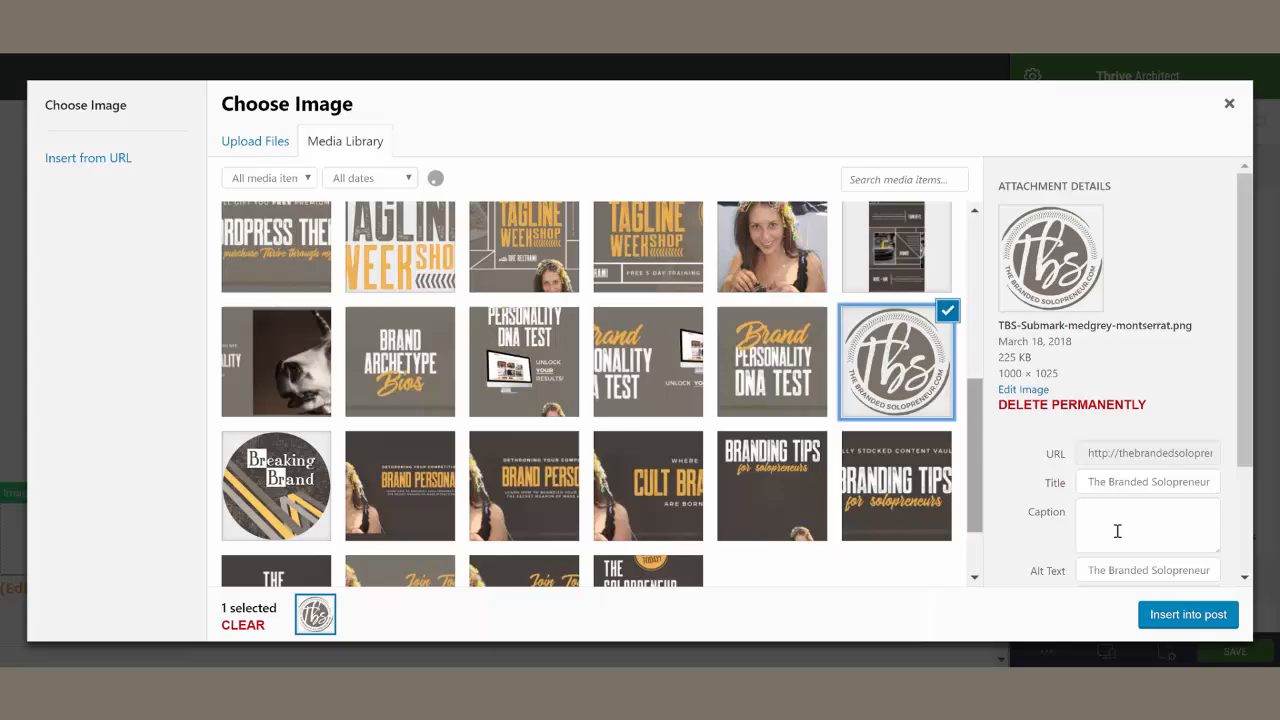
{"action": "left_click", "coordinate": [1190, 617]}
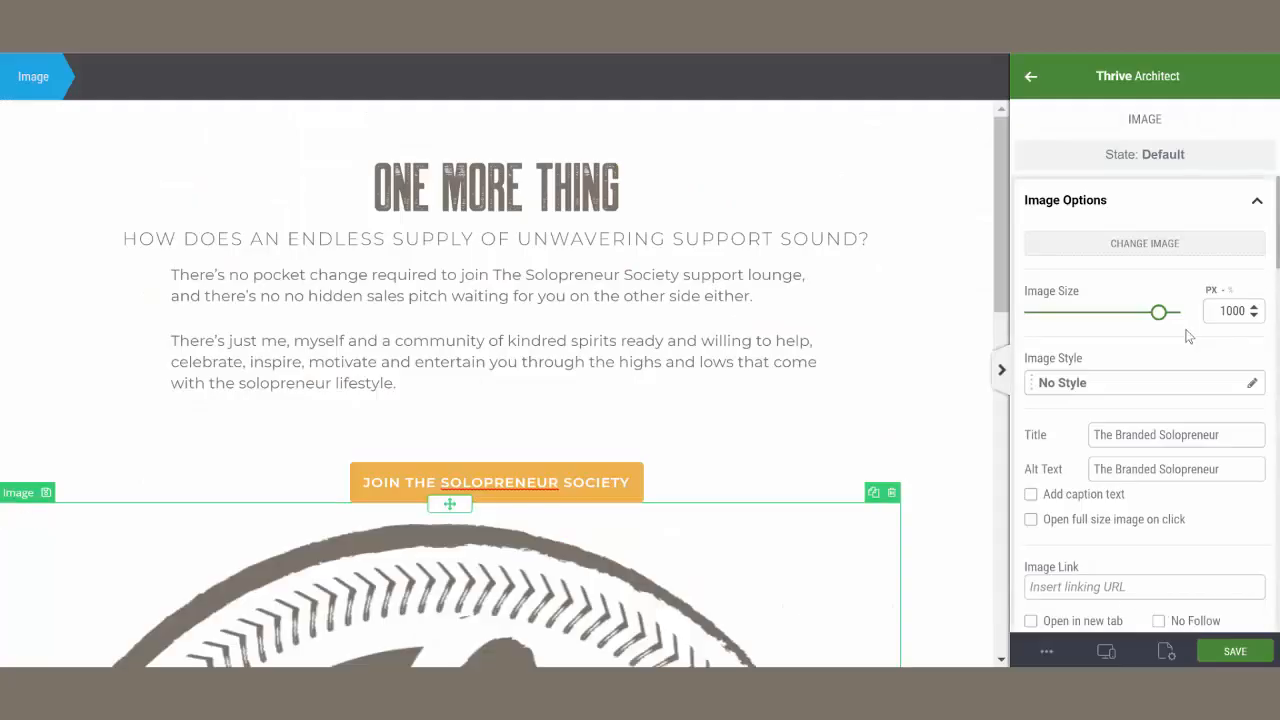
Resize the logo image to 100 px, set its top margin to 50 and center it
{"action": "double_click", "coordinate": [1232, 311]}
{"action": "type", "text": "100"}
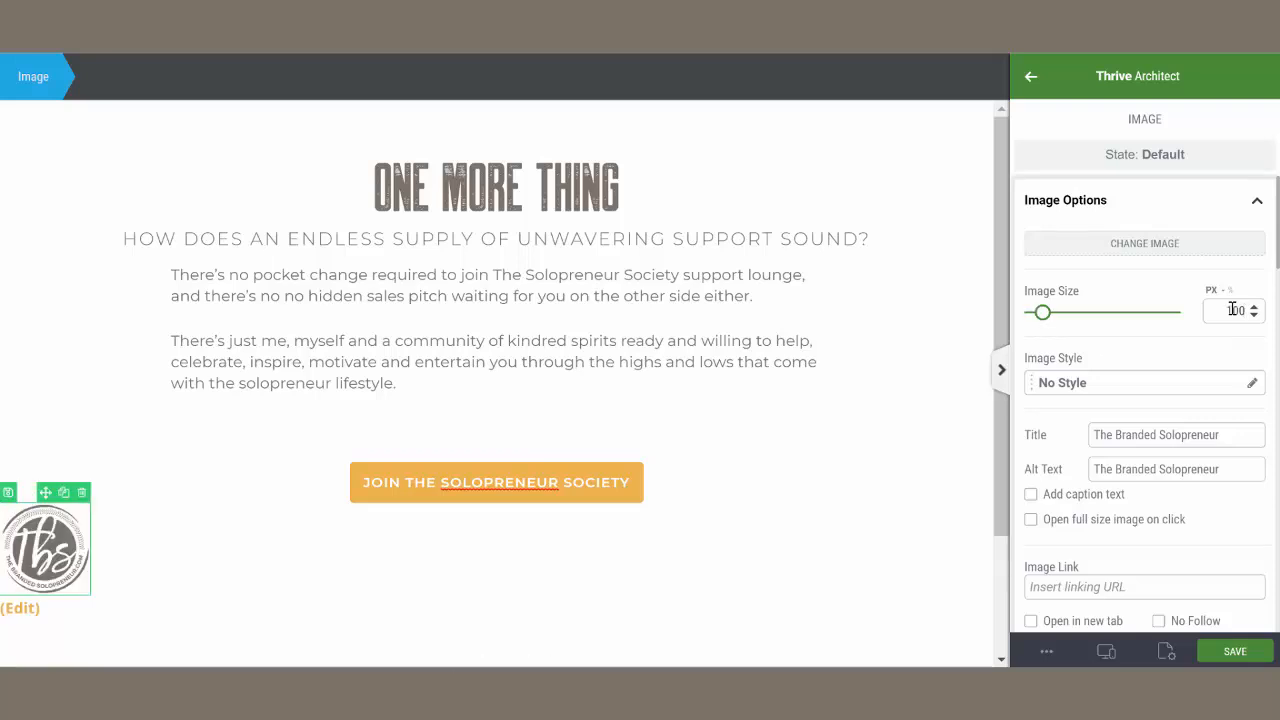
{"action": "scroll", "coordinate": [1190, 420], "scroll_direction": "down", "scroll_amount": 10}
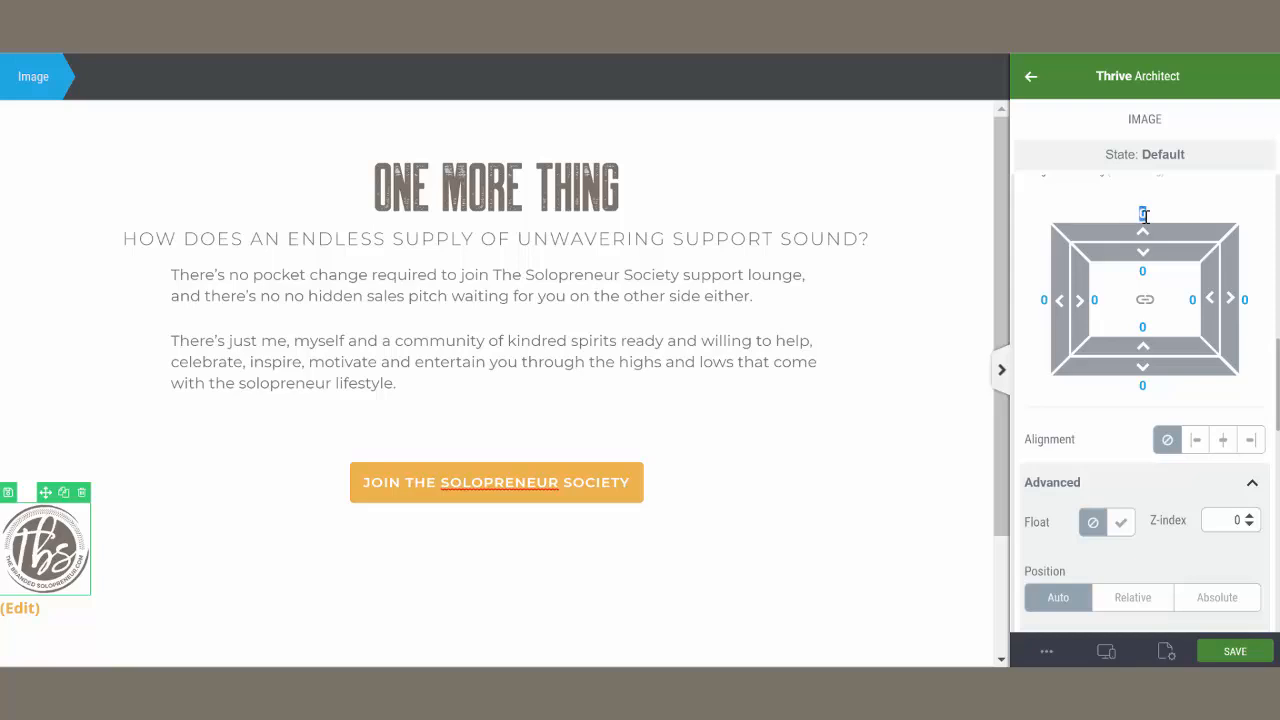
{"action": "type", "text": "50"}
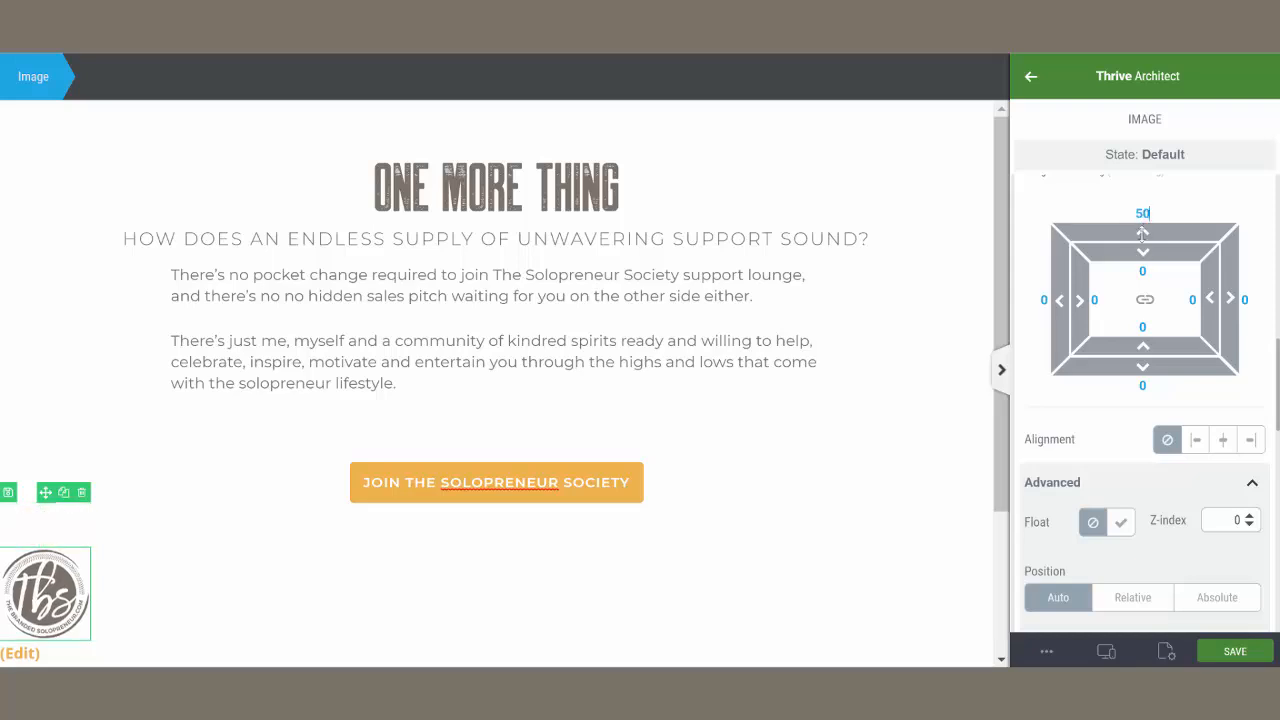
{"action": "left_click", "coordinate": [1222, 439]}
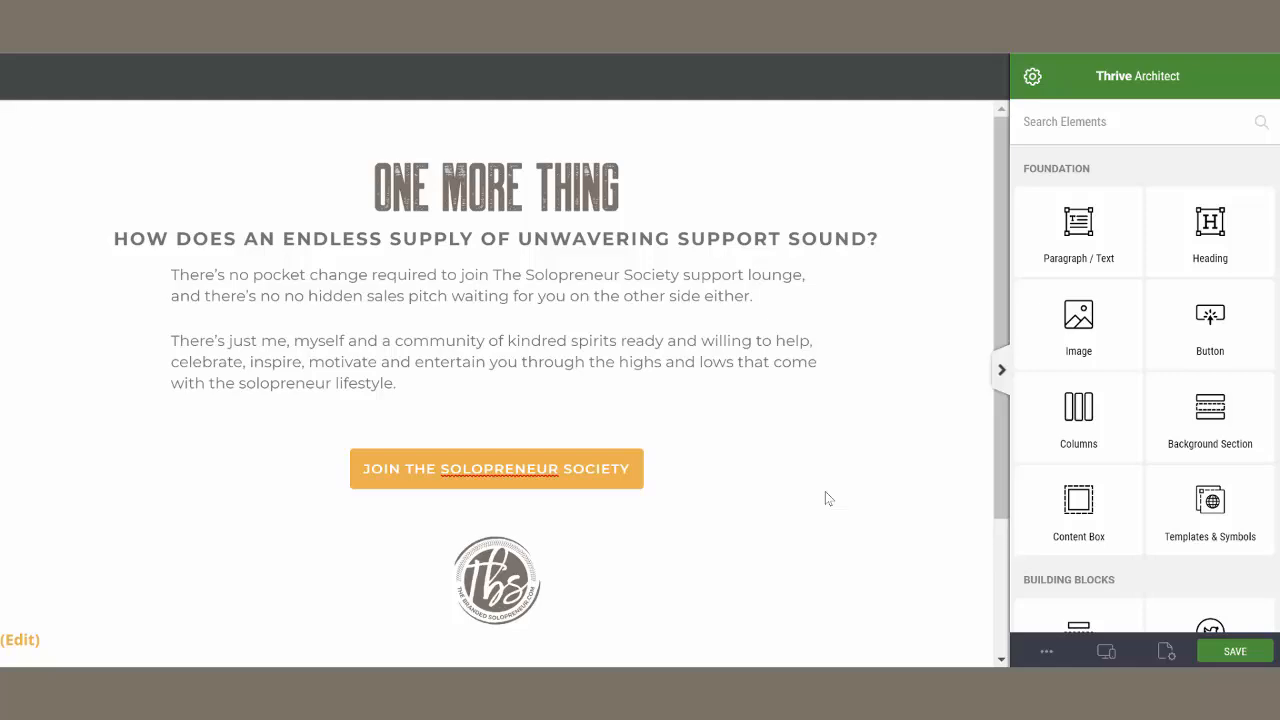
Save the page and review its layout in the preview
{"action": "left_click", "coordinate": [1233, 652]}
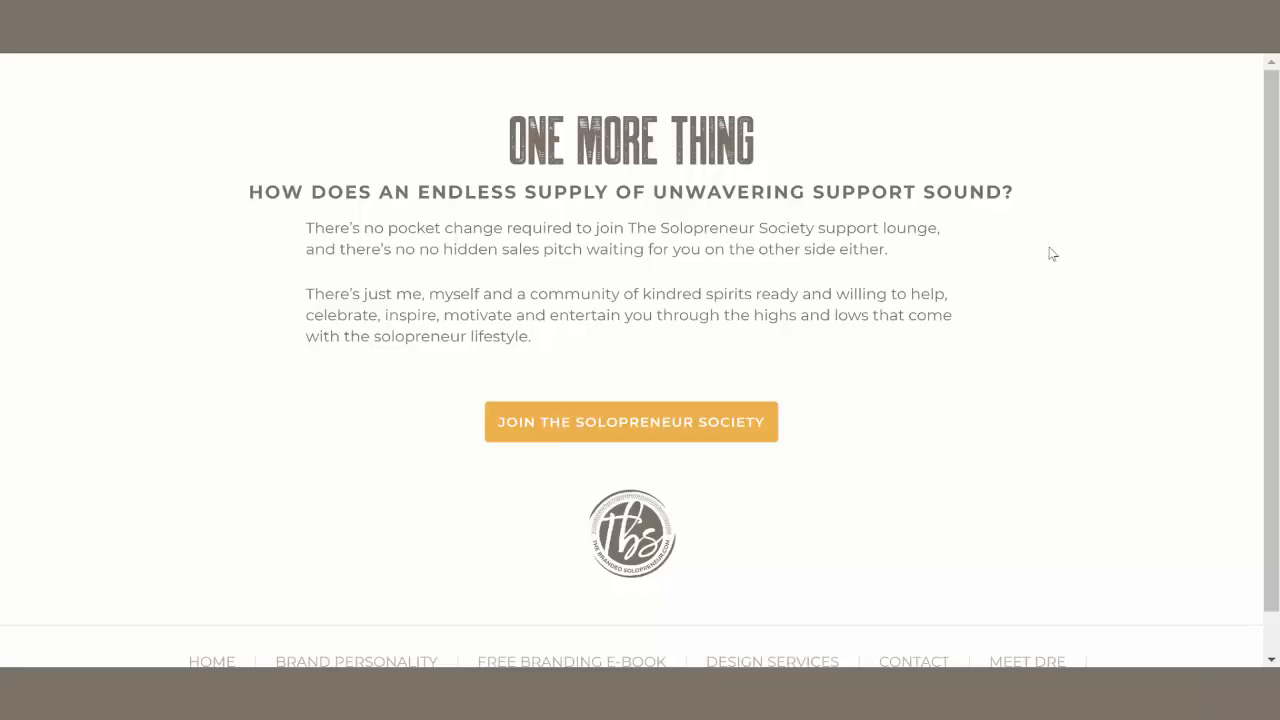
{"action": "scroll", "coordinate": [1055, 254], "scroll_direction": "down", "scroll_amount": 1}
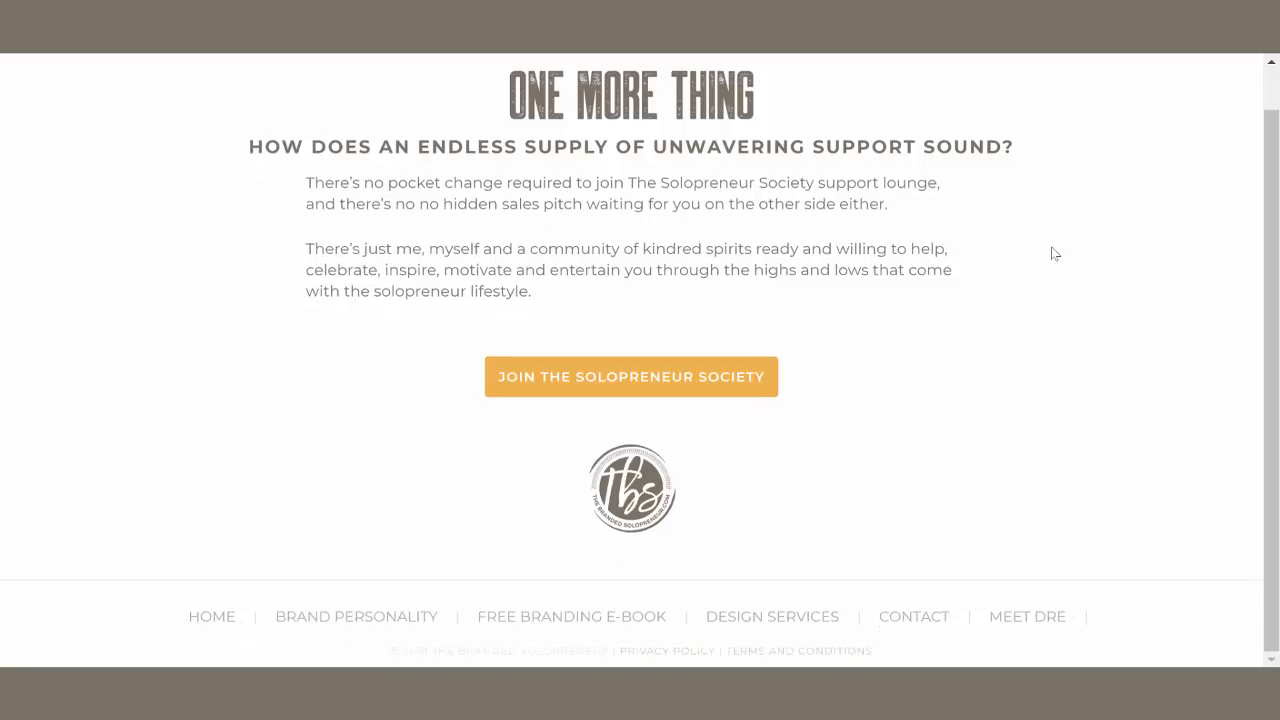
{"action": "scroll", "coordinate": [1055, 254], "scroll_direction": "up", "scroll_amount": 1}
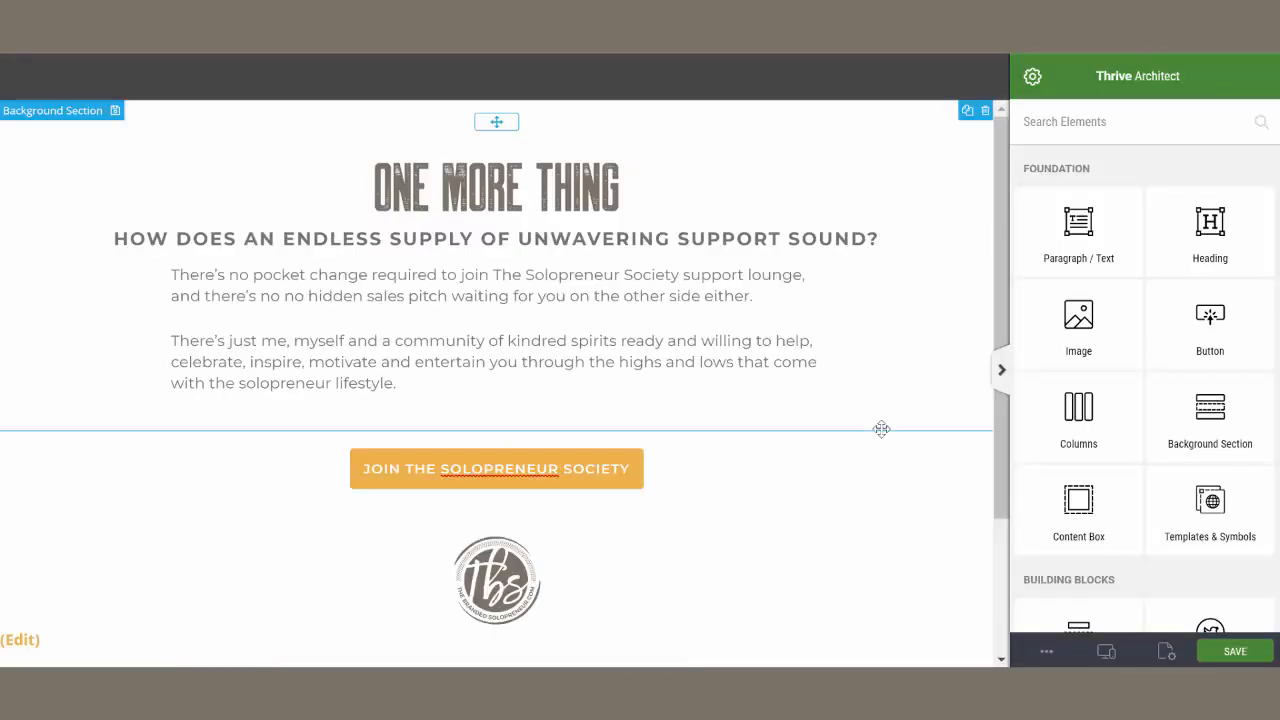
Give the background section containing the heading and paragraph the image Page-bg-2.jpg from the media library as a background layer
{"action": "left_click", "coordinate": [881, 429]}
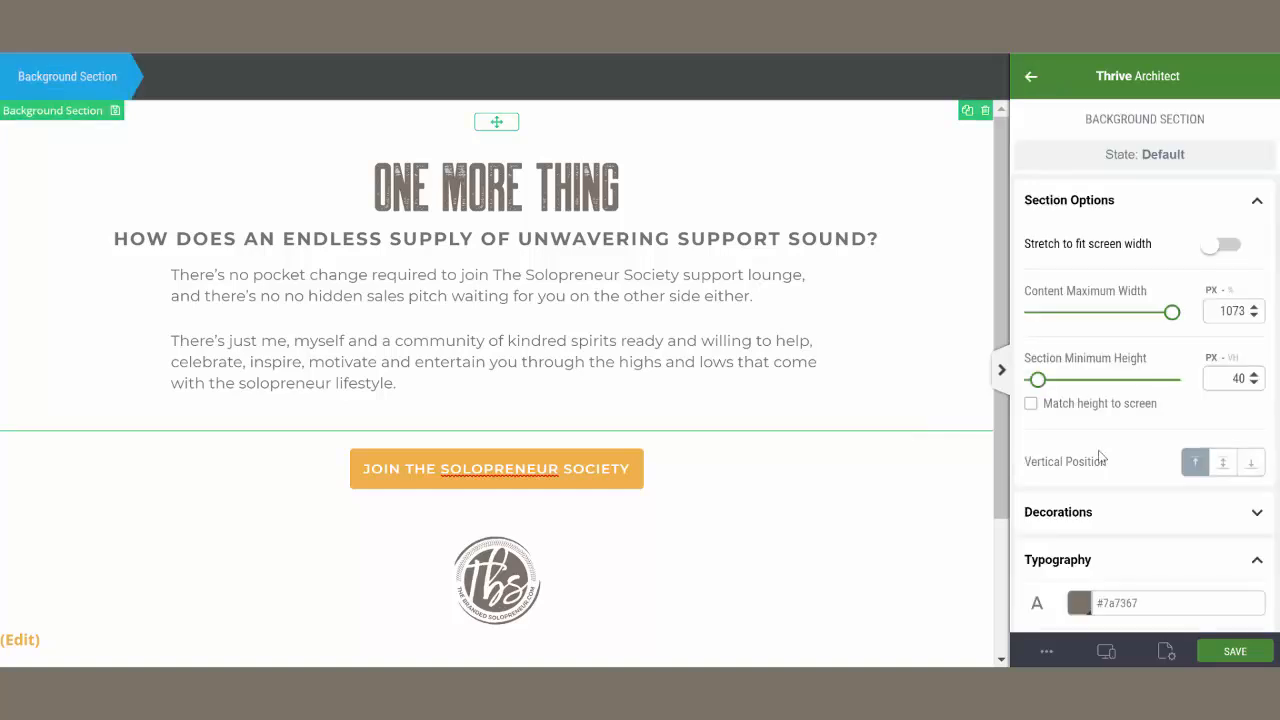
{"action": "scroll", "coordinate": [1188, 457], "scroll_direction": "down", "scroll_amount": 2}
{"action": "scroll", "coordinate": [1190, 457], "scroll_direction": "down", "scroll_amount": 6}
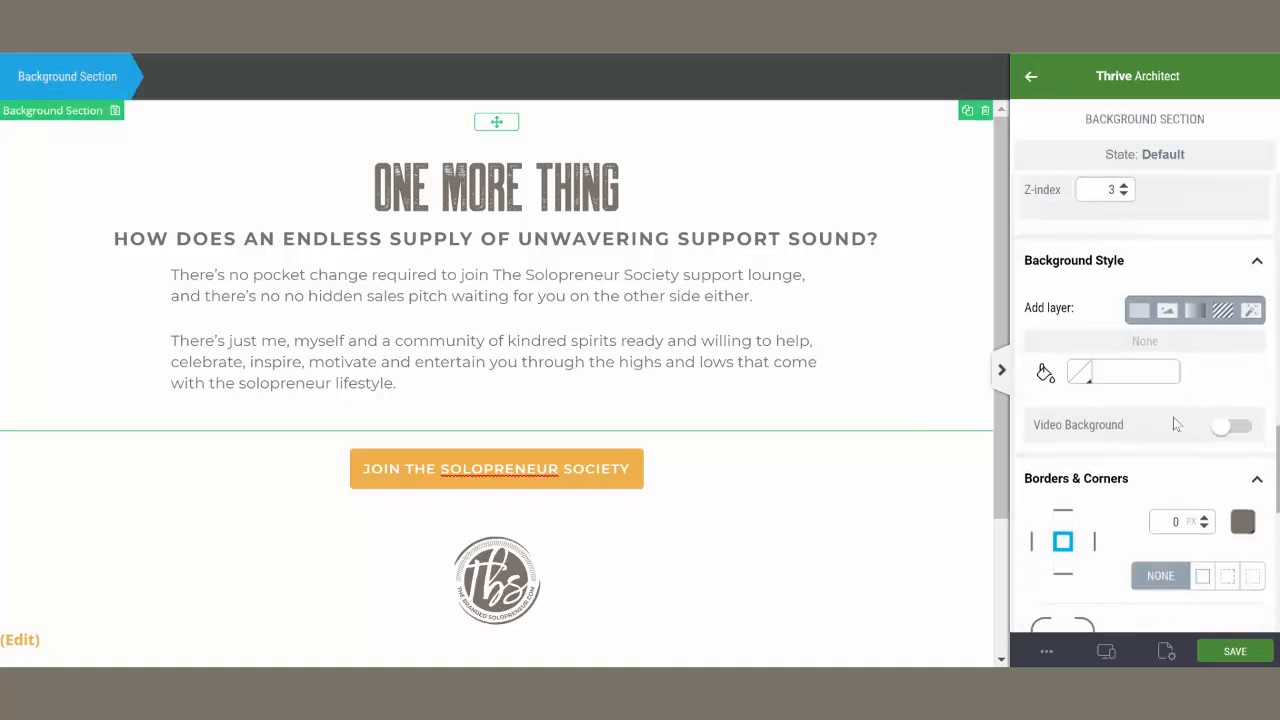
{"action": "left_click", "coordinate": [1167, 309]}
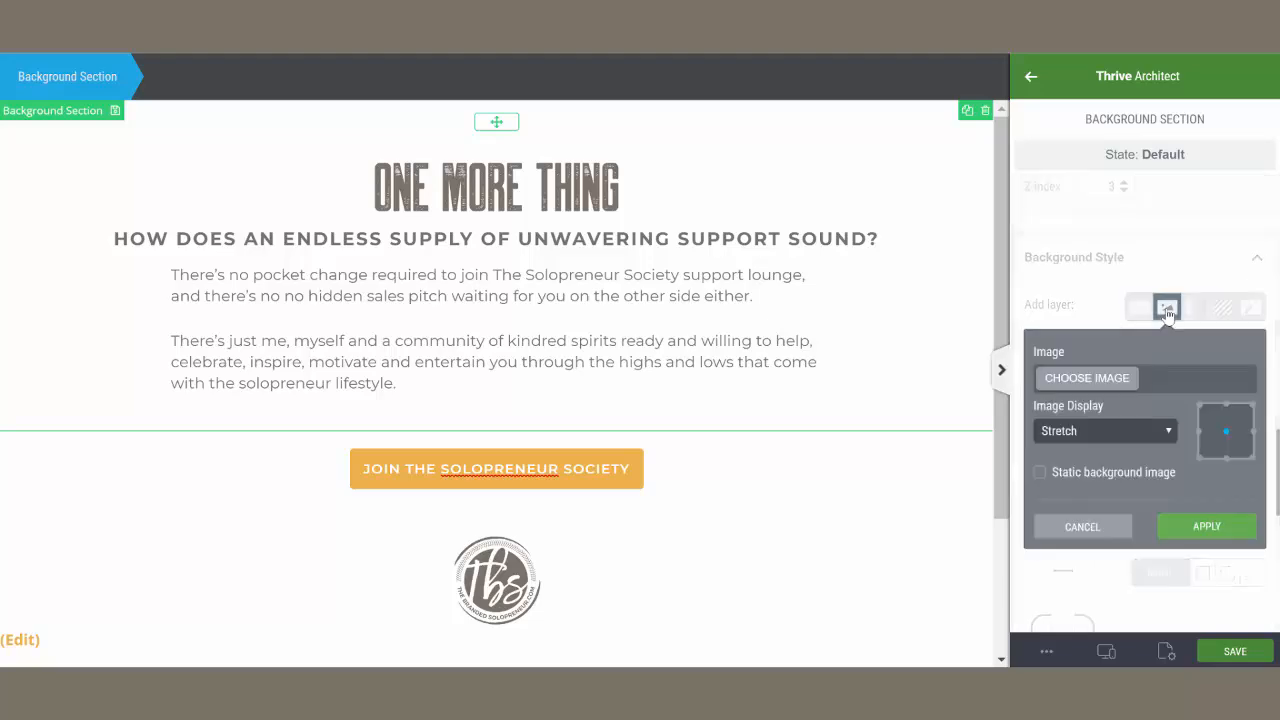
{"action": "left_click", "coordinate": [1068, 379]}
{"action": "left_click", "coordinate": [530, 492]}
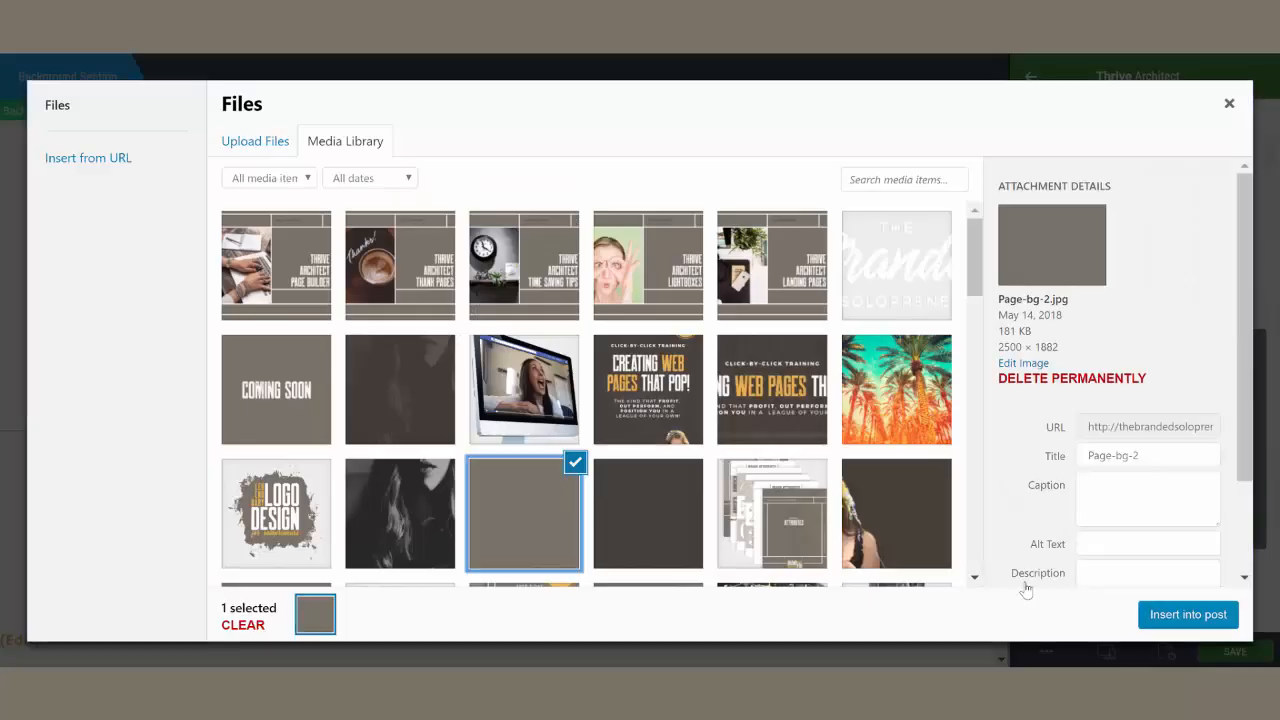
{"action": "left_click", "coordinate": [1217, 619]}
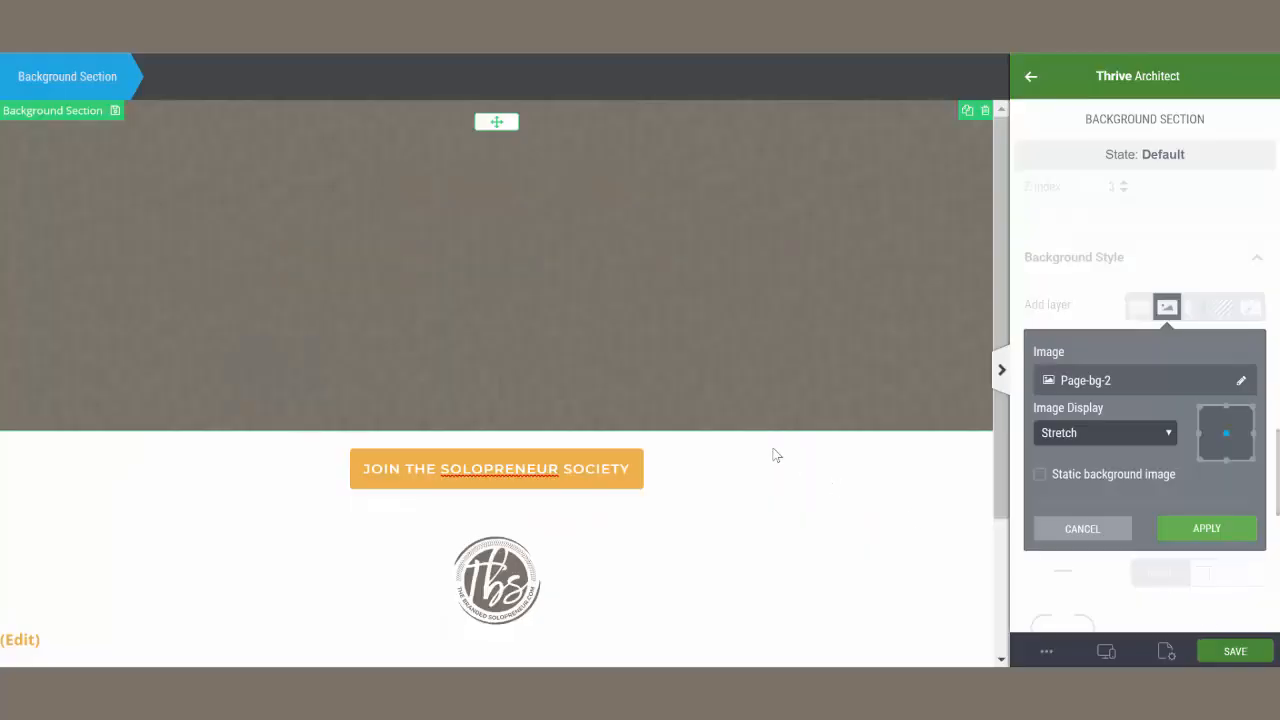
Change the text color of the "ONE MORE THING" heading to white (#ffffff)
{"action": "left_click", "coordinate": [508, 189]}
{"action": "scroll", "coordinate": [1097, 303], "scroll_direction": "up", "scroll_amount": 5}
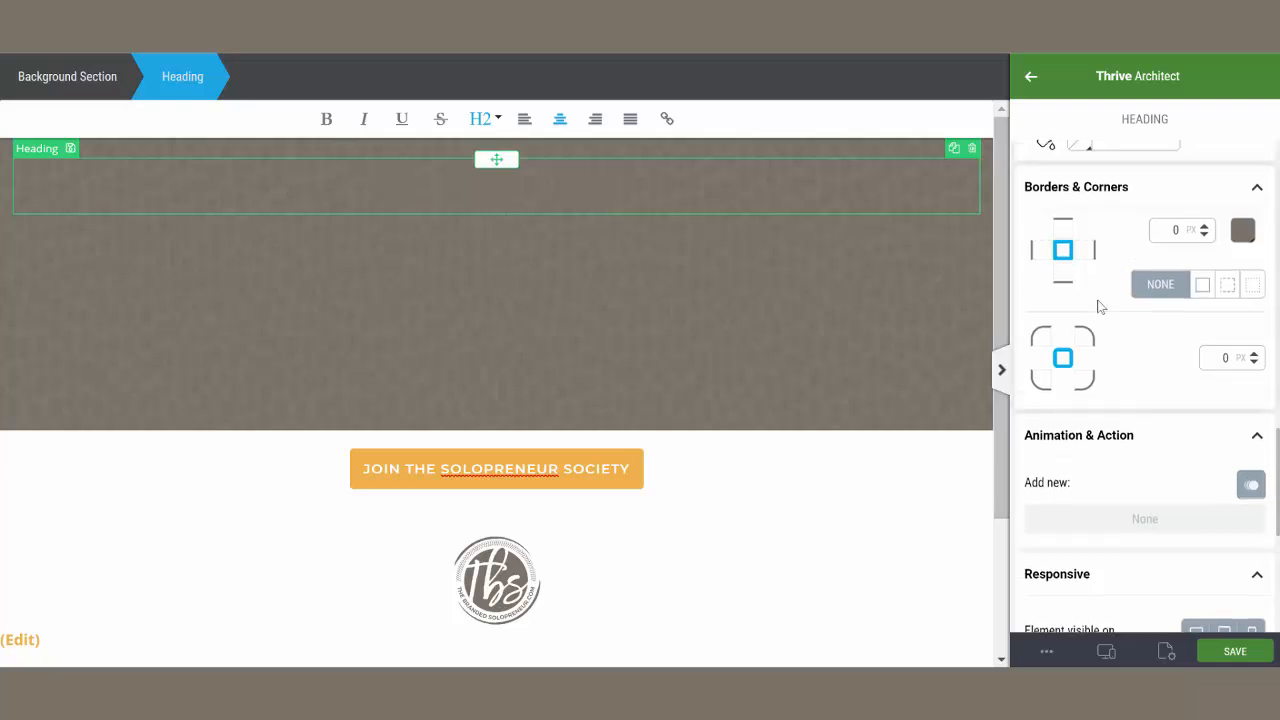
{"action": "scroll", "coordinate": [1072, 268], "scroll_direction": "up", "scroll_amount": 1}
{"action": "left_click", "coordinate": [1058, 210]}
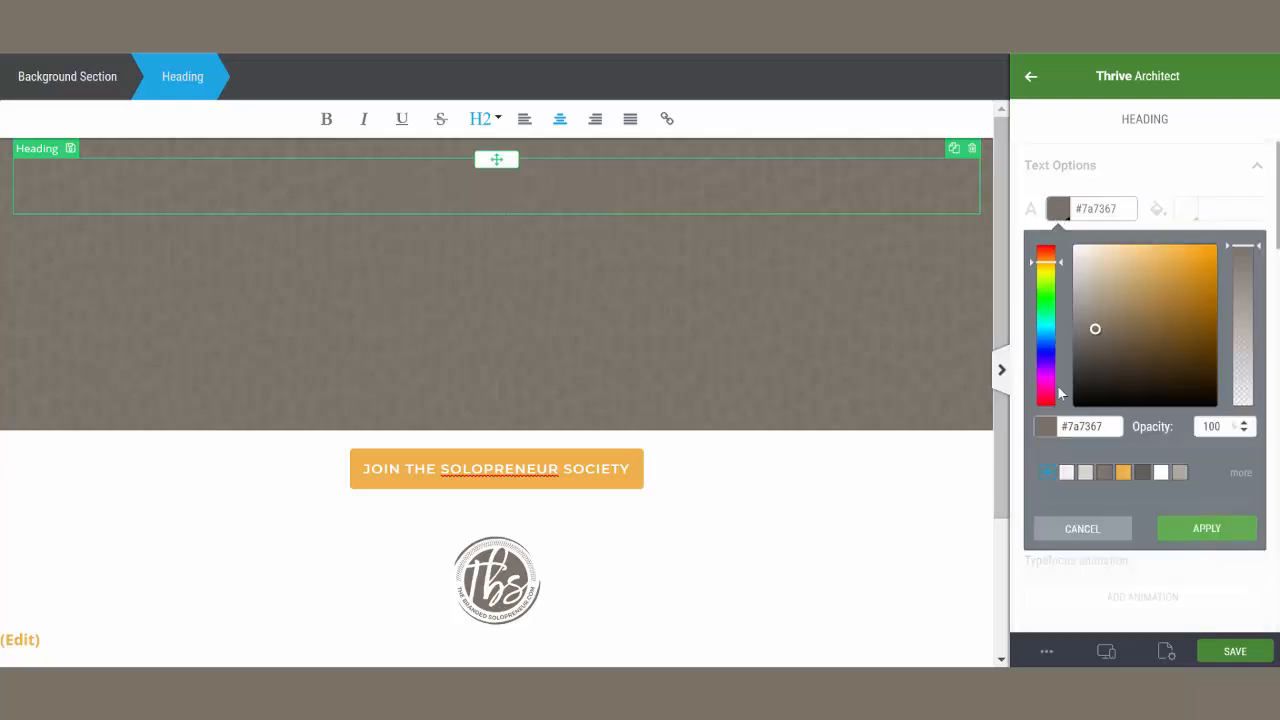
{"action": "left_click", "coordinate": [1160, 474]}
{"action": "left_click", "coordinate": [1080, 527]}
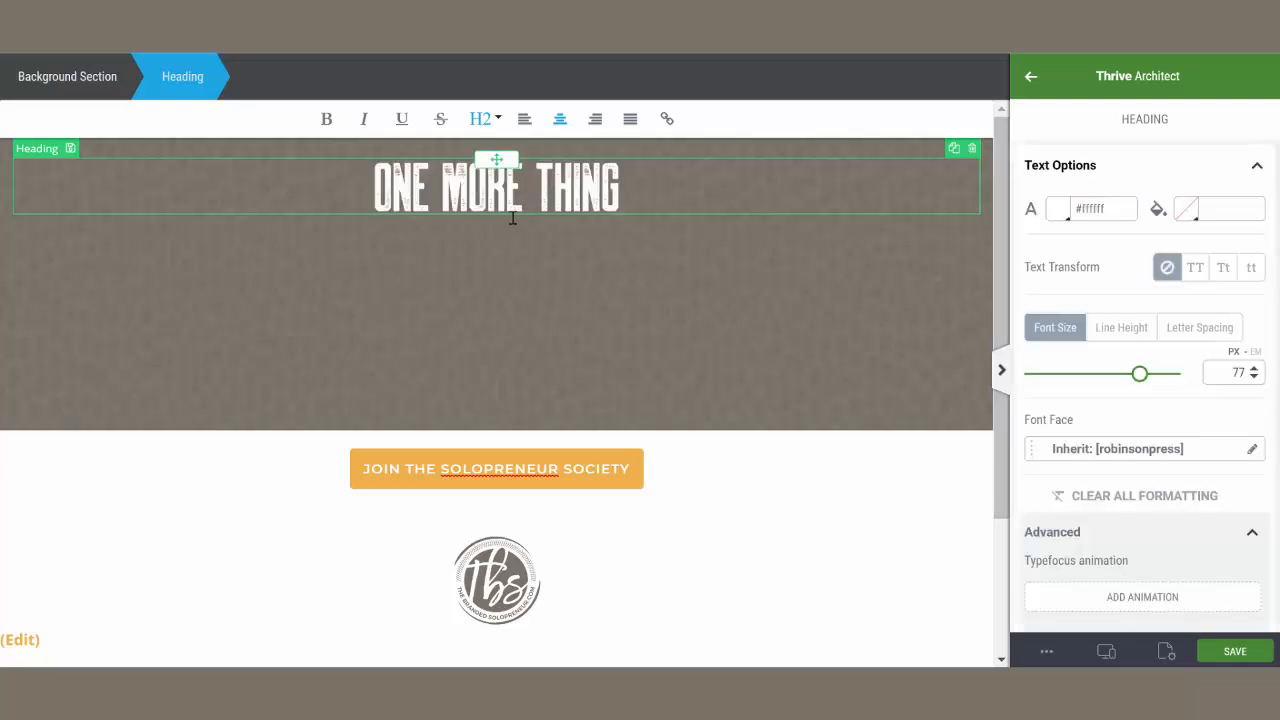
Change the text color of the subheadline below the main heading to white (#ffffff)
{"action": "left_click", "coordinate": [620, 246]}
{"action": "left_click", "coordinate": [1058, 209]}
{"action": "left_click", "coordinate": [1161, 473]}
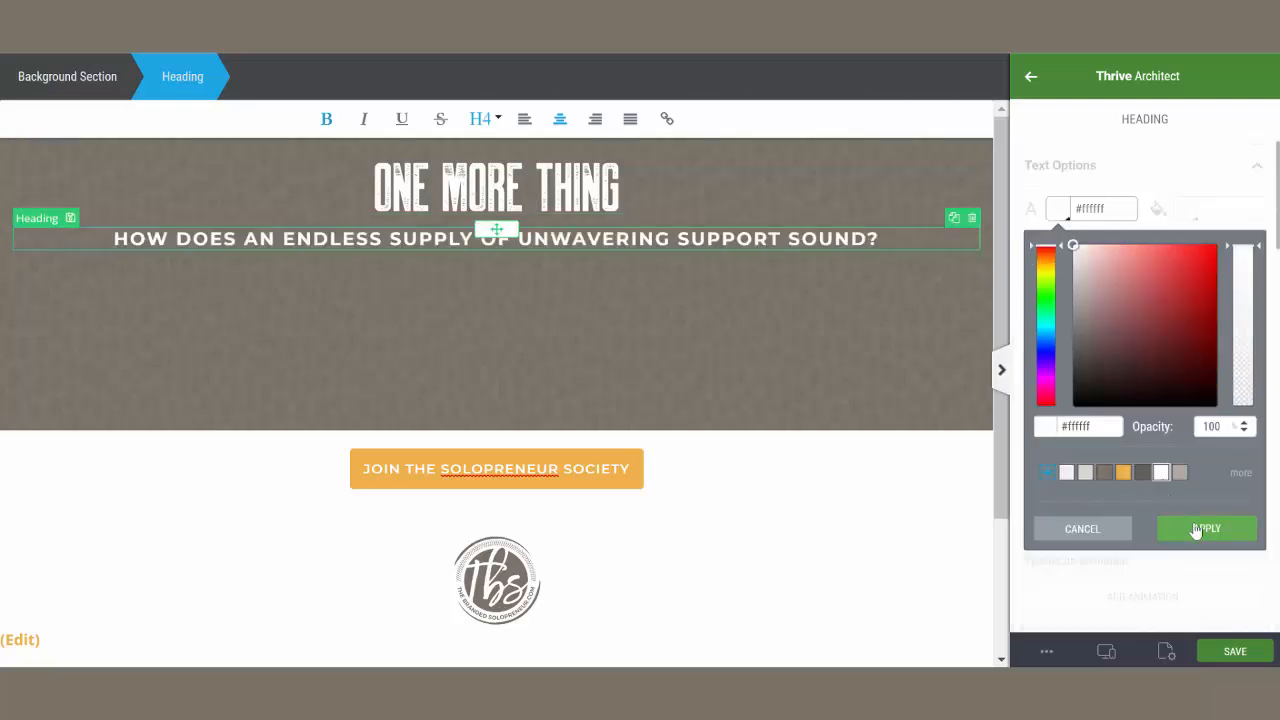
{"action": "left_click", "coordinate": [1197, 530]}
Change the text color of both paragraphs in the text block below the subheadline to white (#ffffff)
{"action": "left_click", "coordinate": [573, 308]}
{"action": "left_click", "coordinate": [1058, 210]}
{"action": "left_click", "coordinate": [1161, 473]}
{"action": "left_click", "coordinate": [1199, 530]}
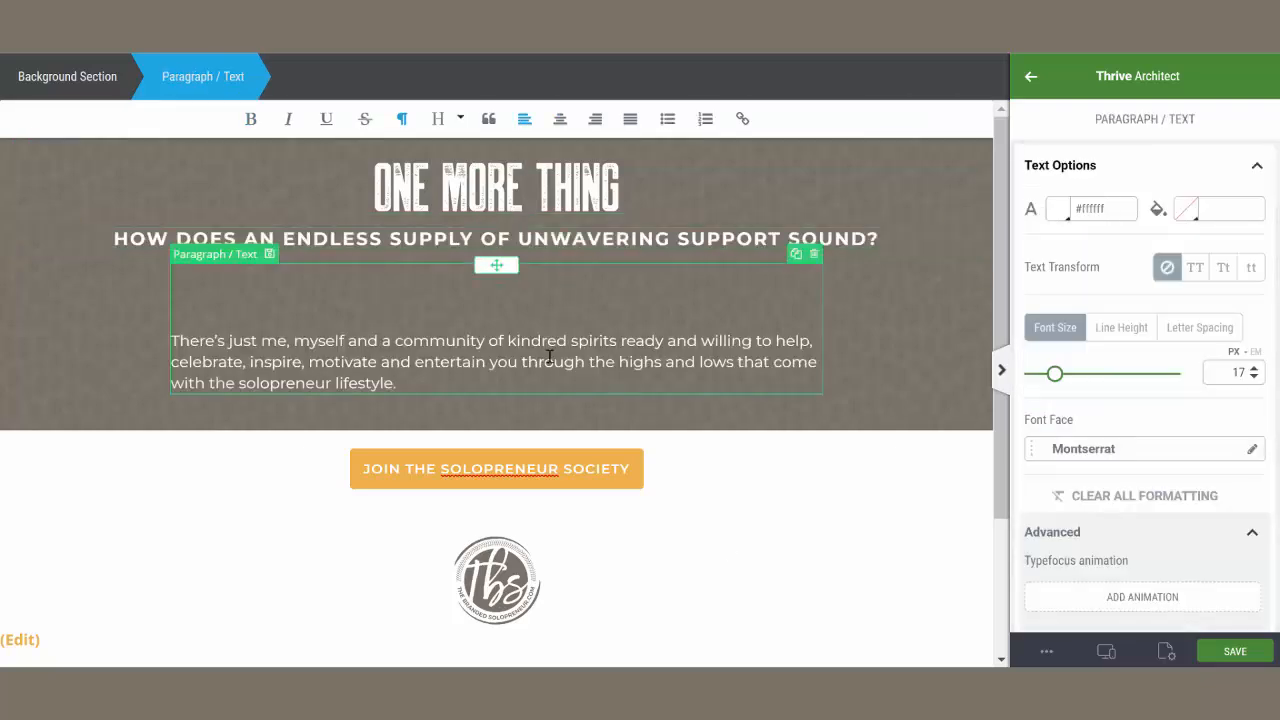
{"action": "left_click", "coordinate": [522, 301]}
{"action": "key", "text": "ctrl+a"}
{"action": "left_click", "coordinate": [1058, 209]}
{"action": "left_click", "coordinate": [1161, 473]}
{"action": "left_click", "coordinate": [1199, 530]}
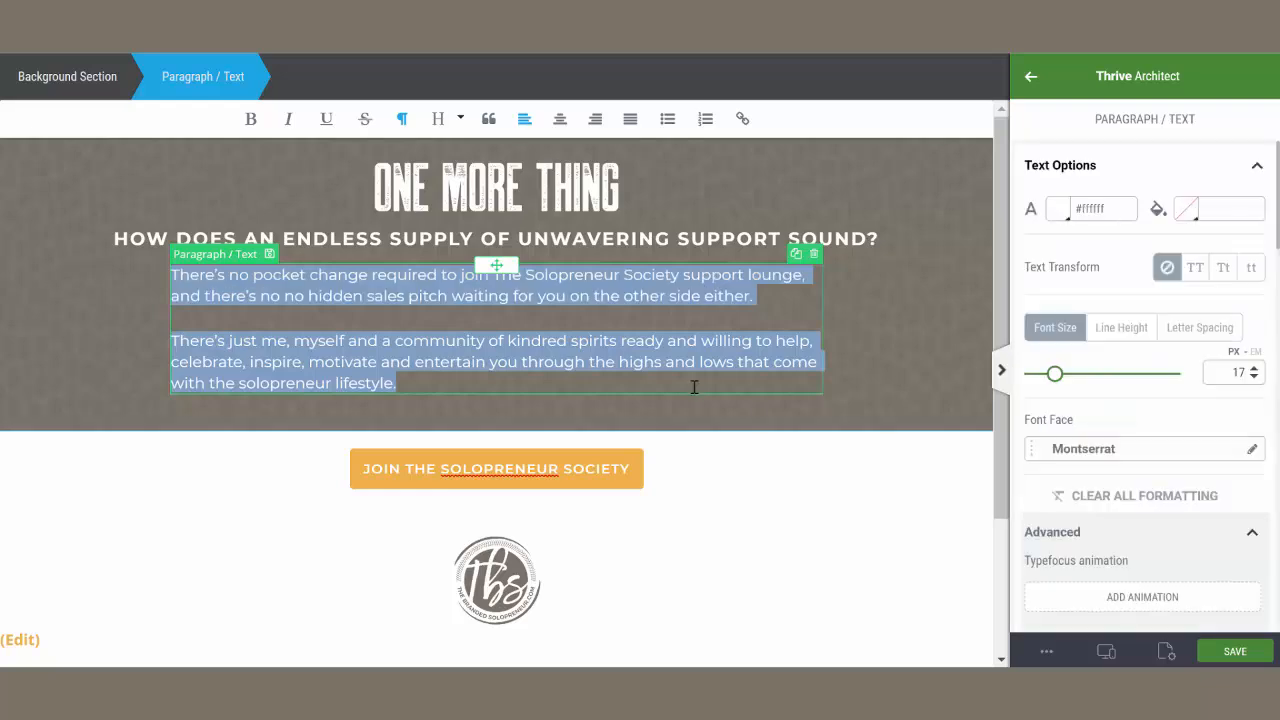
Move the "JOIN THE SOLOPRENEUR SOCIETY" button into the background section, directly below the paragraph text
{"action": "left_click", "coordinate": [489, 463]}
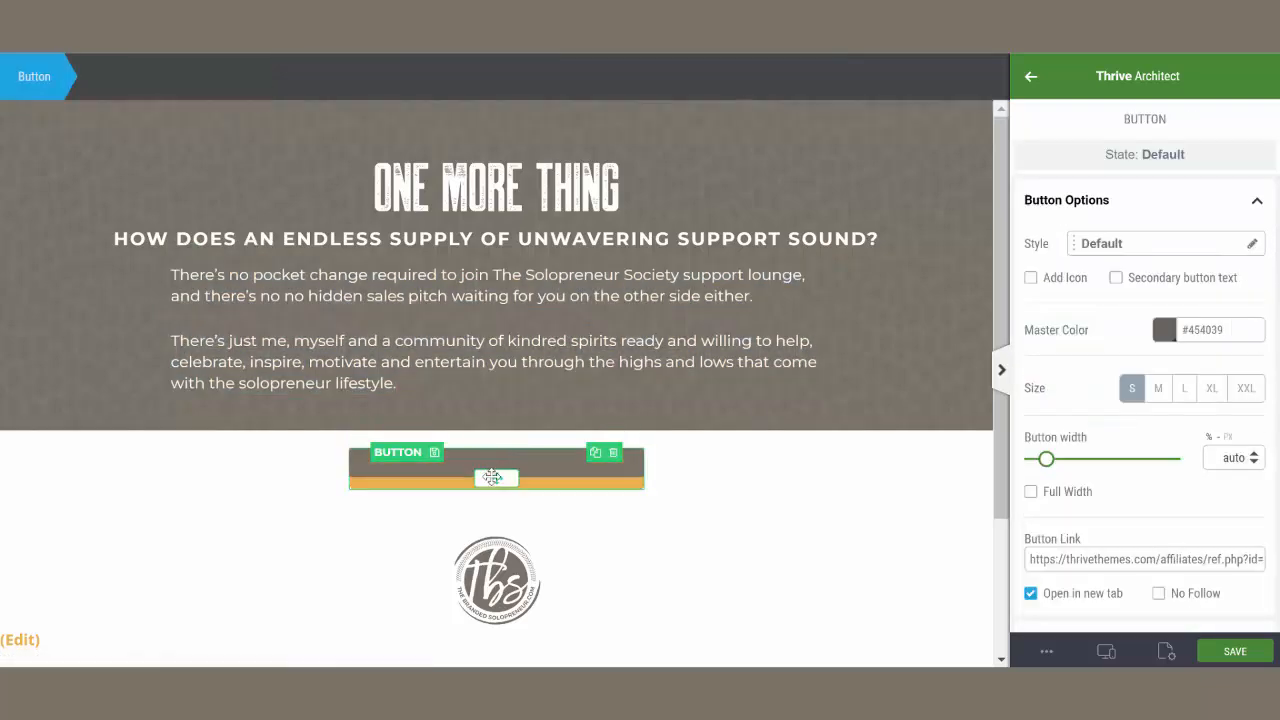
{"action": "left_click_drag", "start_coordinate": [491, 477], "coordinate": [420, 396]}
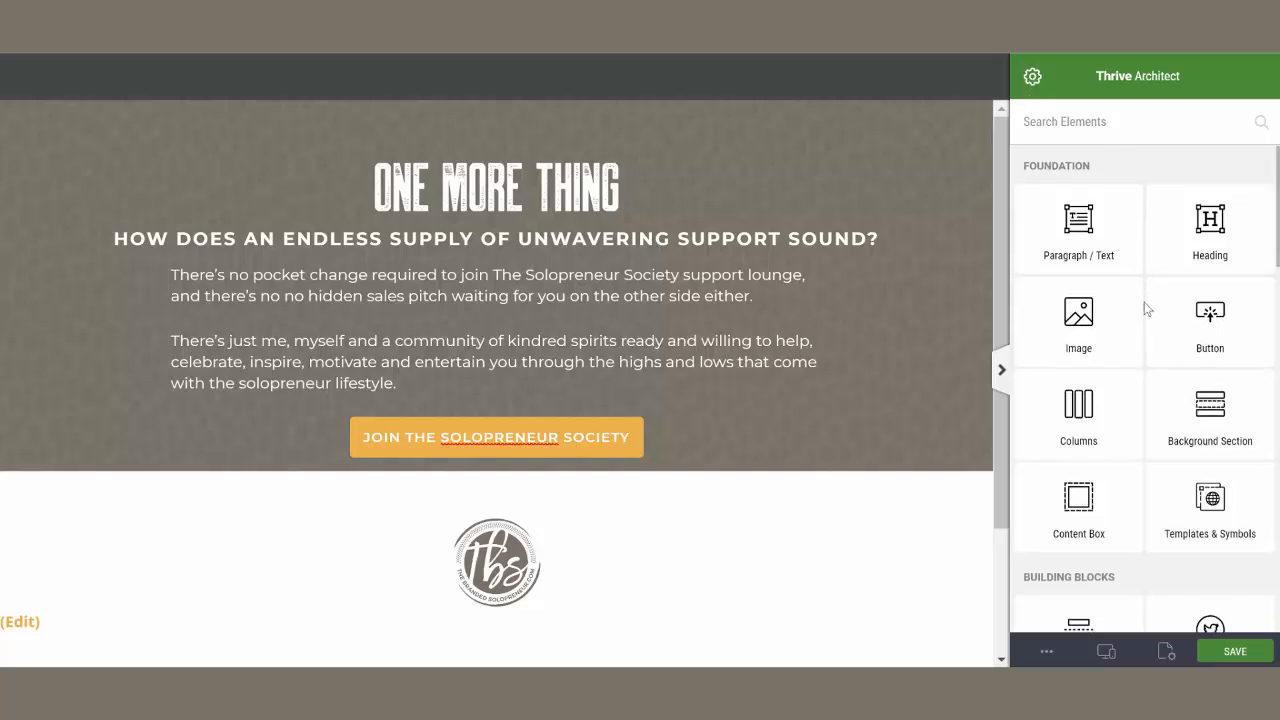
Find the Video element and add it between the paragraph text and the button
{"action": "scroll", "coordinate": [1143, 306], "scroll_direction": "down", "scroll_amount": 8}
{"action": "scroll", "coordinate": [1141, 330], "scroll_direction": "down", "scroll_amount": 8}
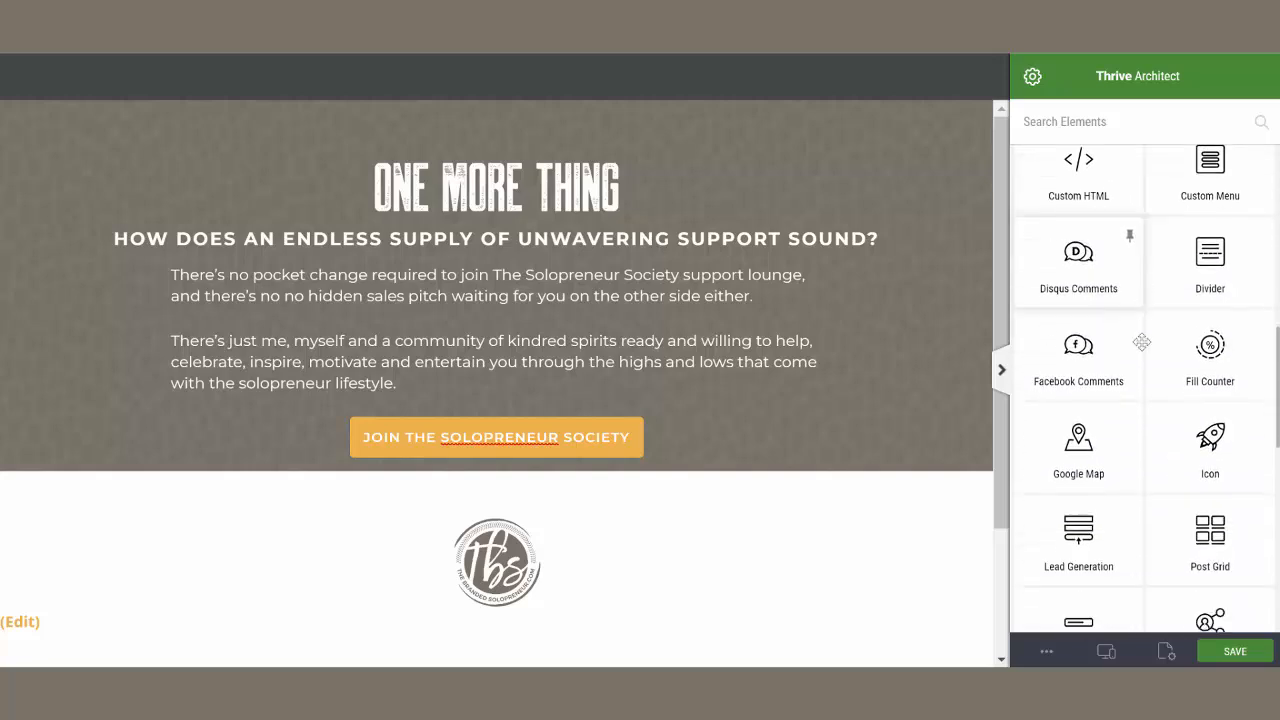
{"action": "scroll", "coordinate": [1140, 362], "scroll_direction": "down", "scroll_amount": 2}
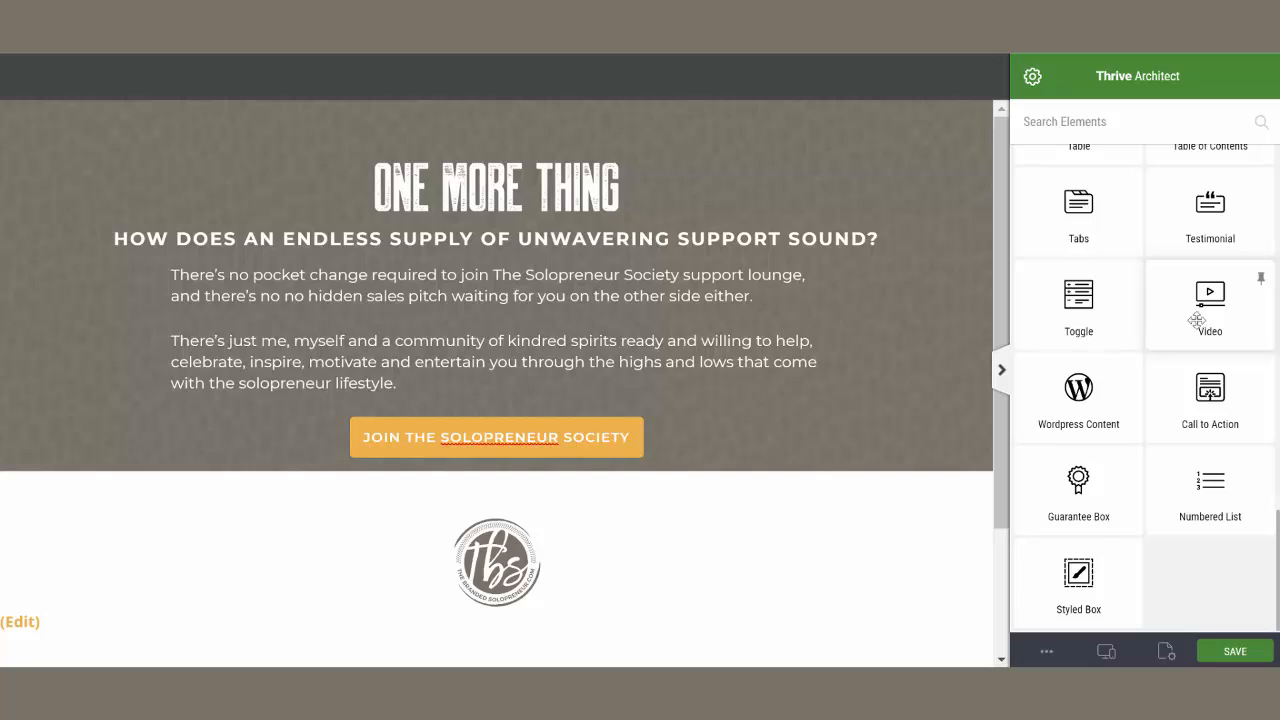
{"action": "scroll", "coordinate": [1180, 300], "scroll_direction": "up", "scroll_amount": 15}
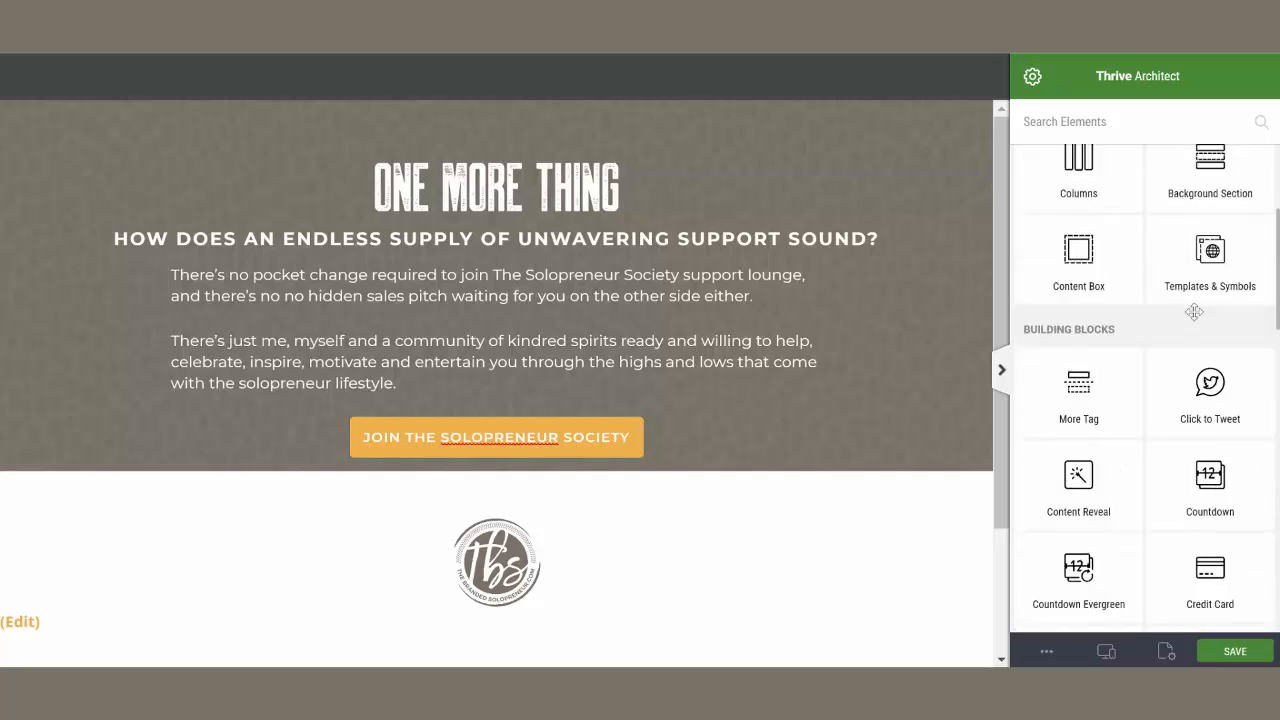
{"action": "left_click", "coordinate": [1077, 122]}
{"action": "type", "text": "vid"}
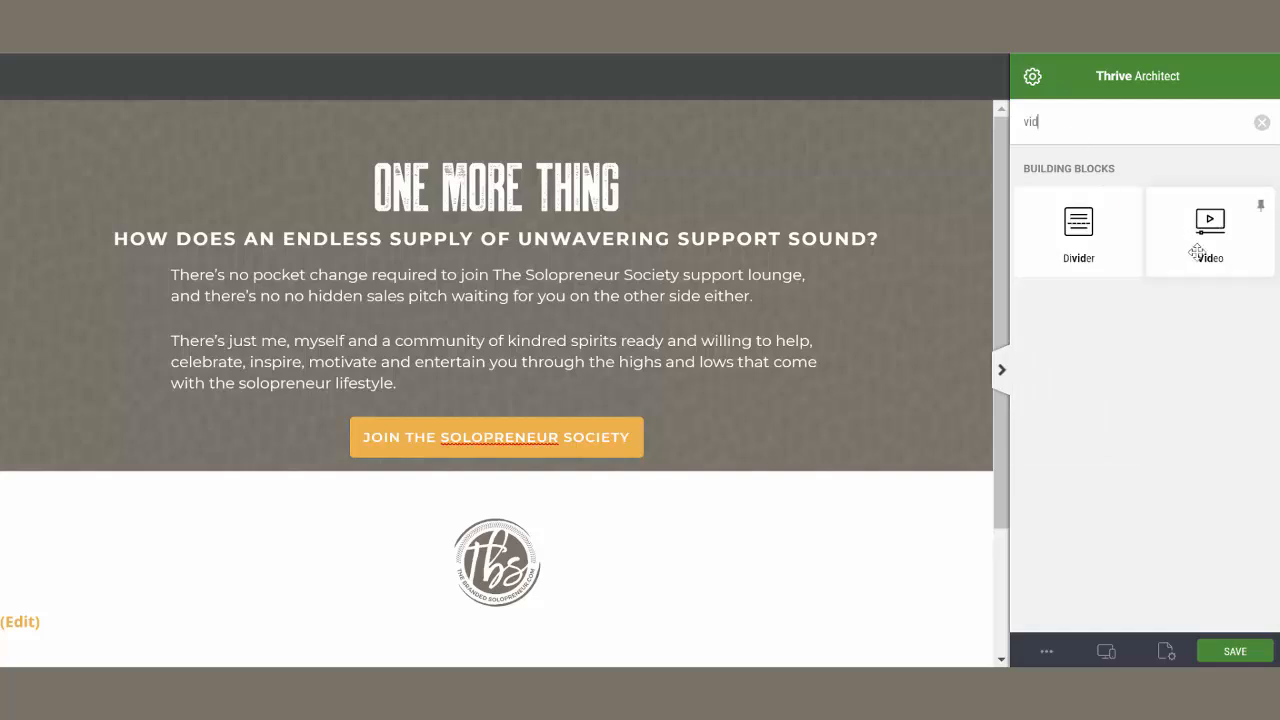
{"action": "left_click_drag", "start_coordinate": [1177, 266], "coordinate": [602, 410]}
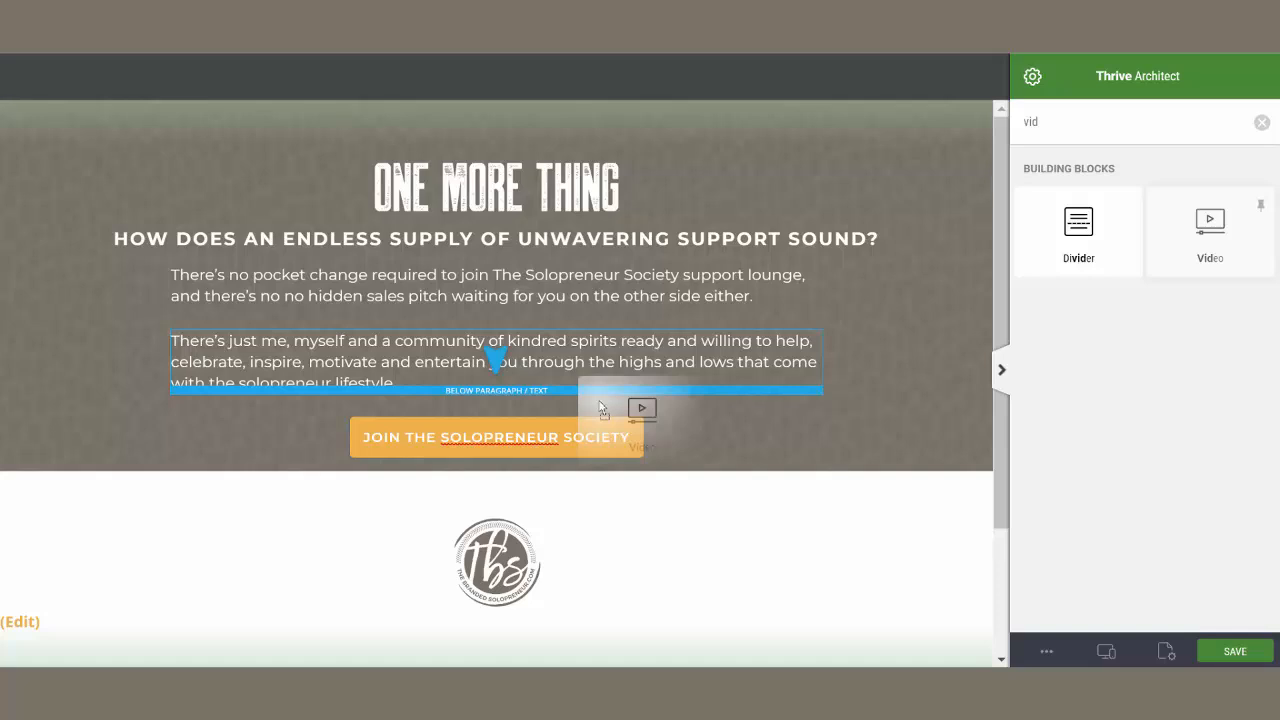
{"action": "left_click_drag", "start_coordinate": [601, 409], "coordinate": [598, 400]}
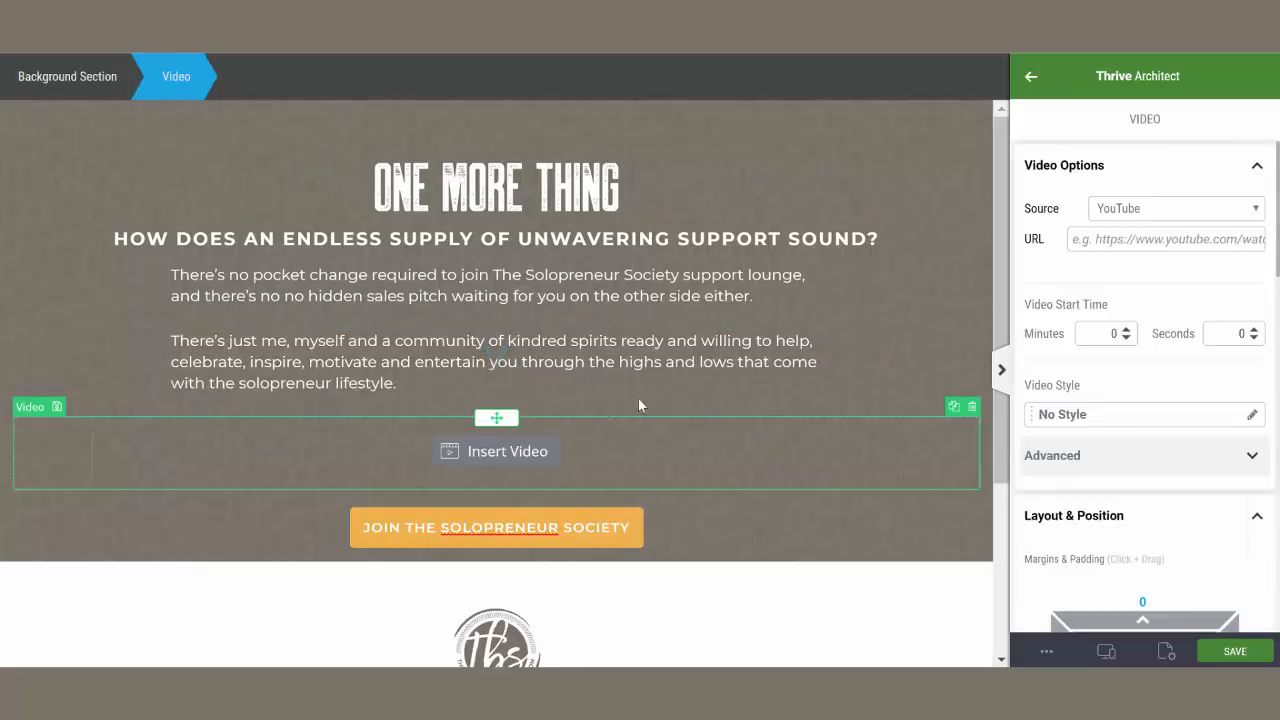
Set the video source to Custom and insert Full-Price-Sales-Page.mp4 from the media library
{"action": "left_click", "coordinate": [1249, 212]}
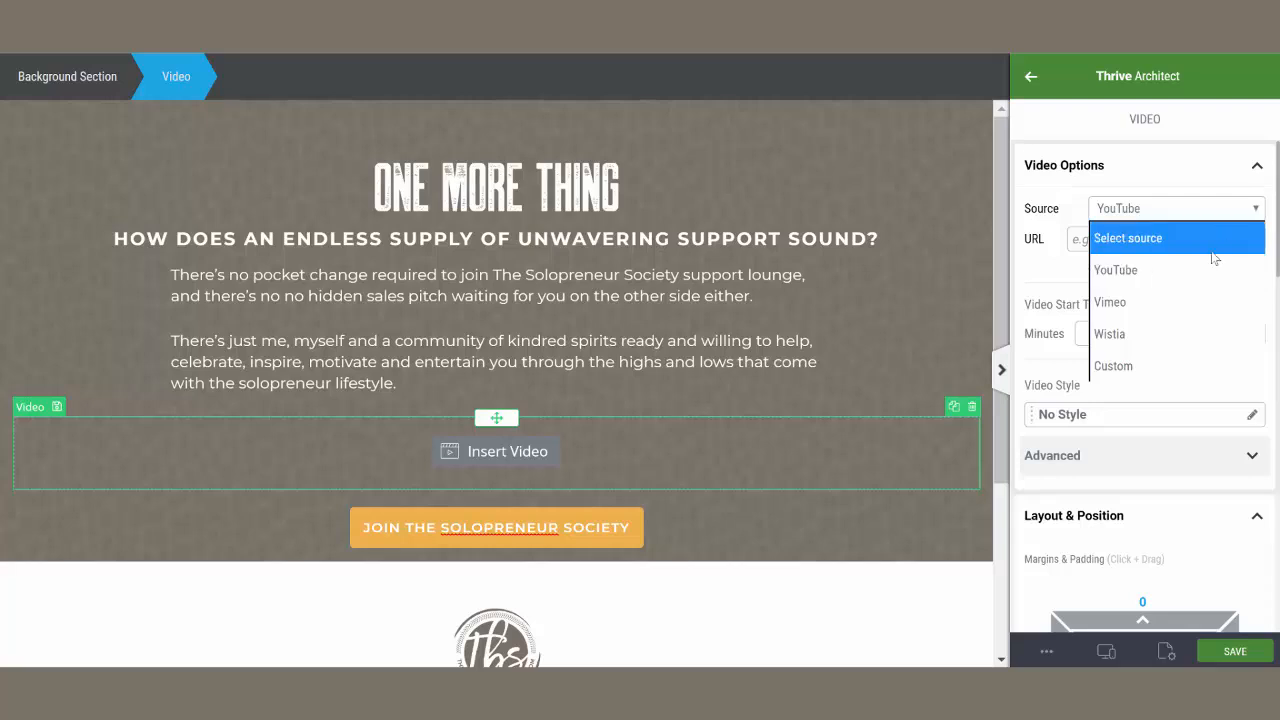
{"action": "left_click", "coordinate": [1131, 368]}
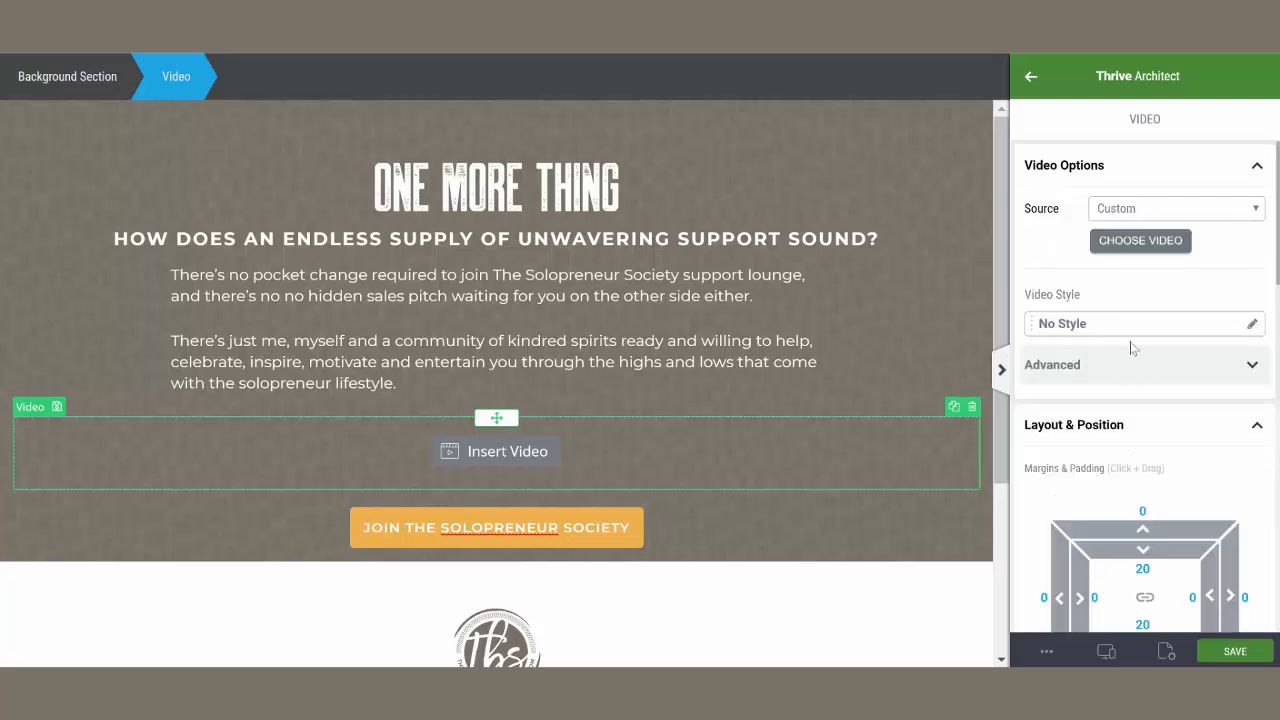
{"action": "left_click", "coordinate": [1137, 254]}
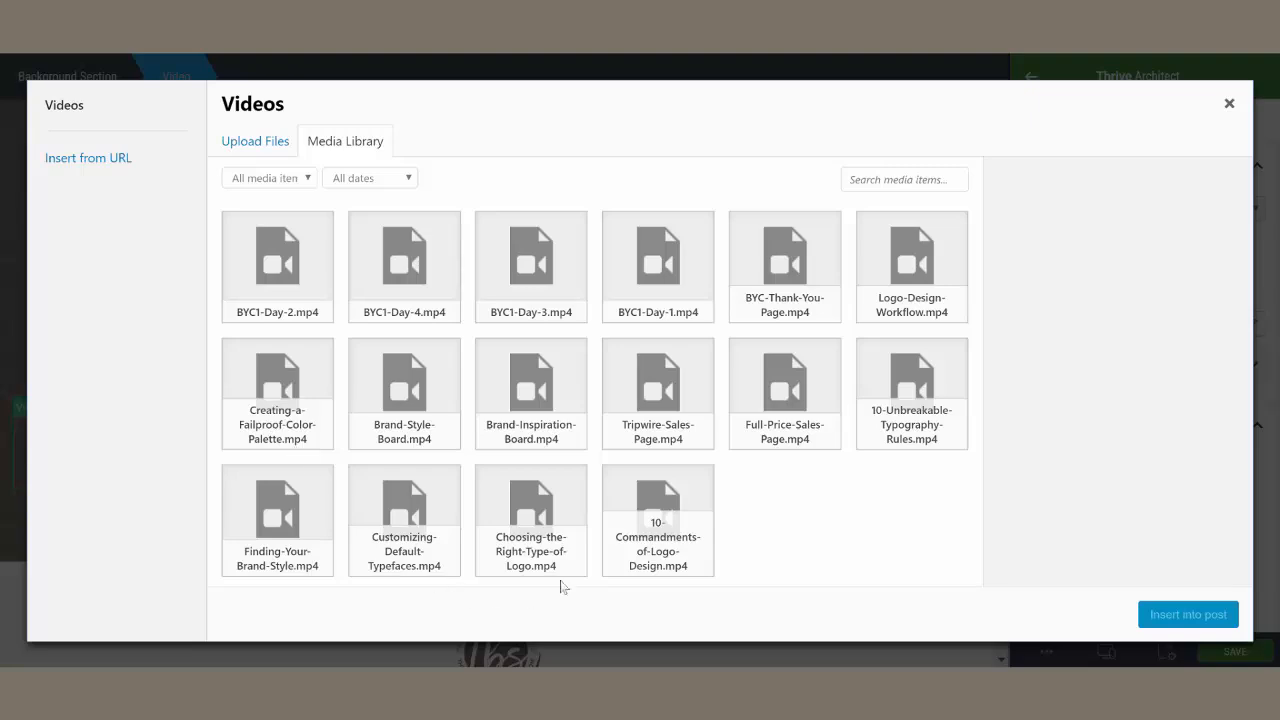
{"action": "left_click", "coordinate": [795, 395]}
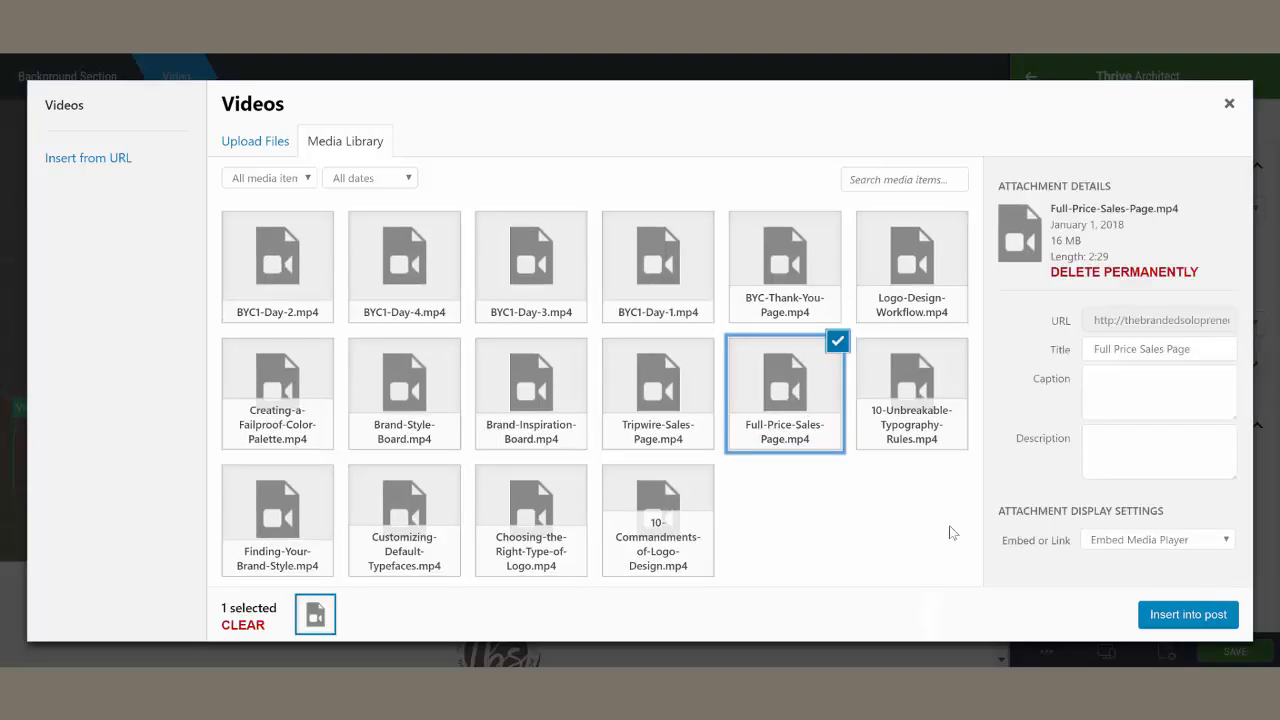
{"action": "left_click", "coordinate": [1166, 622]}
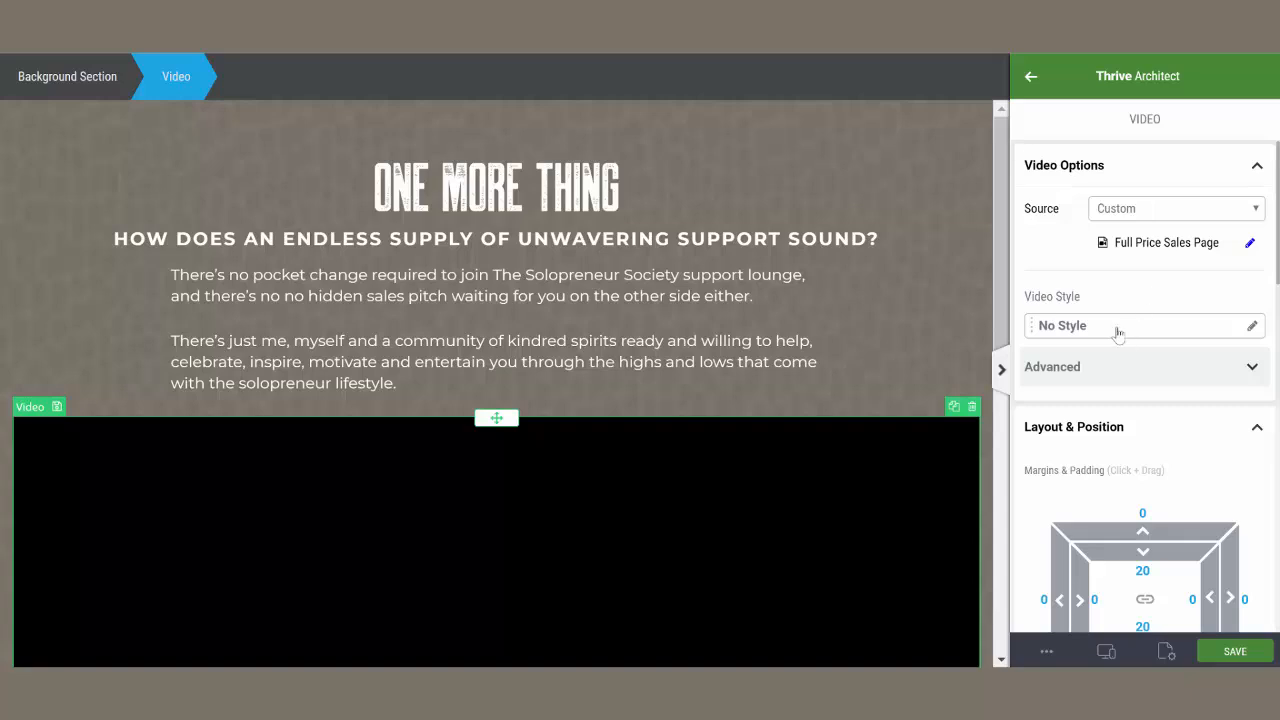
Apply the Lifted Style 4 video style to the inserted video
{"action": "left_click", "coordinate": [1118, 326]}
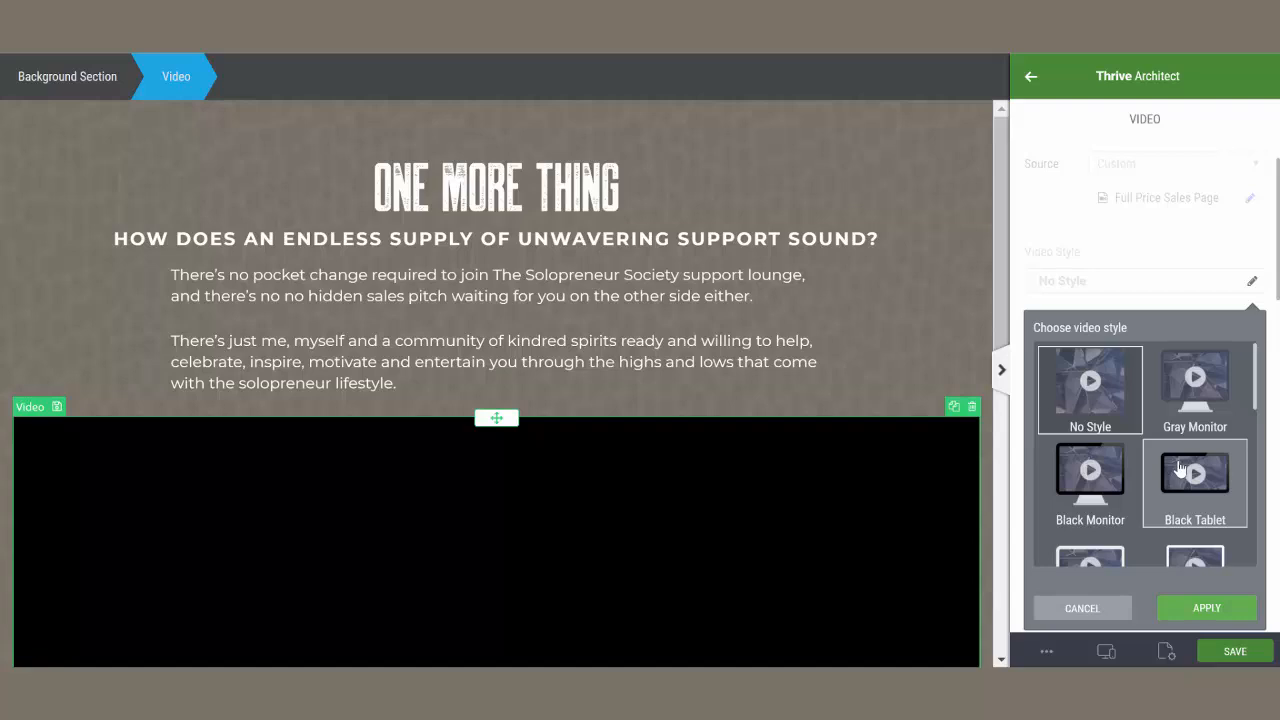
{"action": "scroll", "coordinate": [1085, 470], "scroll_direction": "down", "scroll_amount": 4}
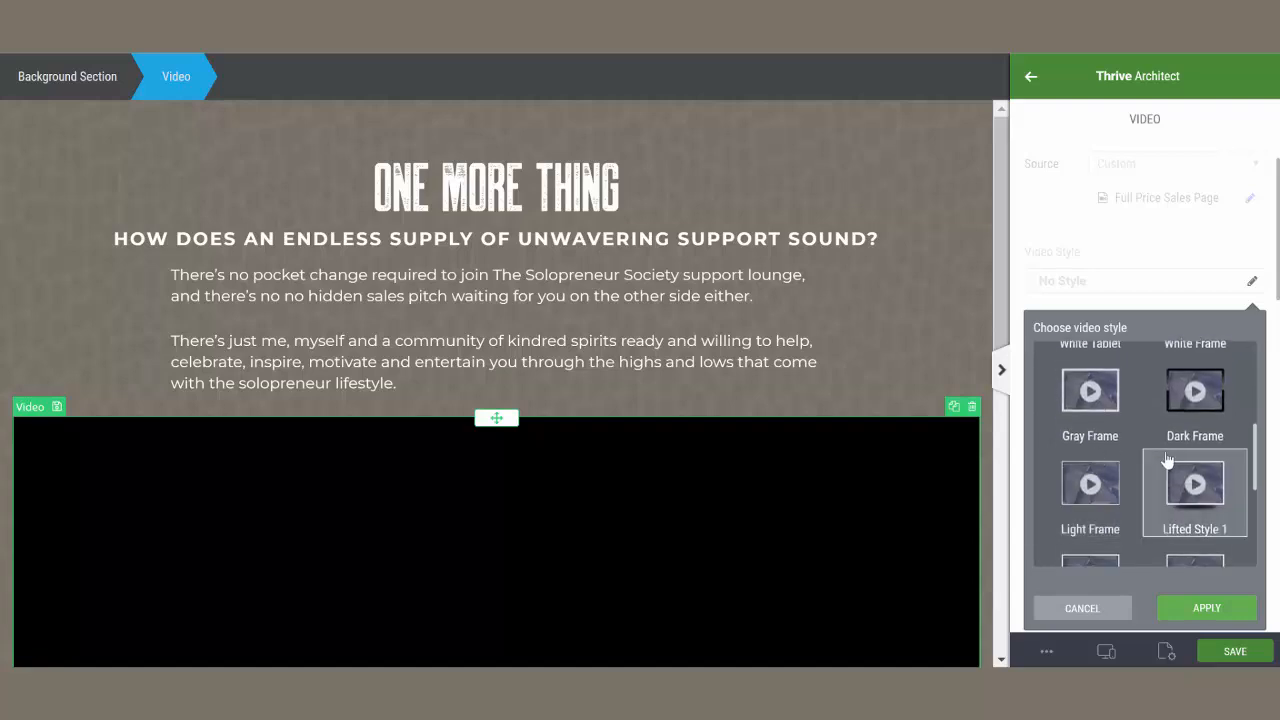
{"action": "scroll", "coordinate": [1160, 485], "scroll_direction": "down", "scroll_amount": 3}
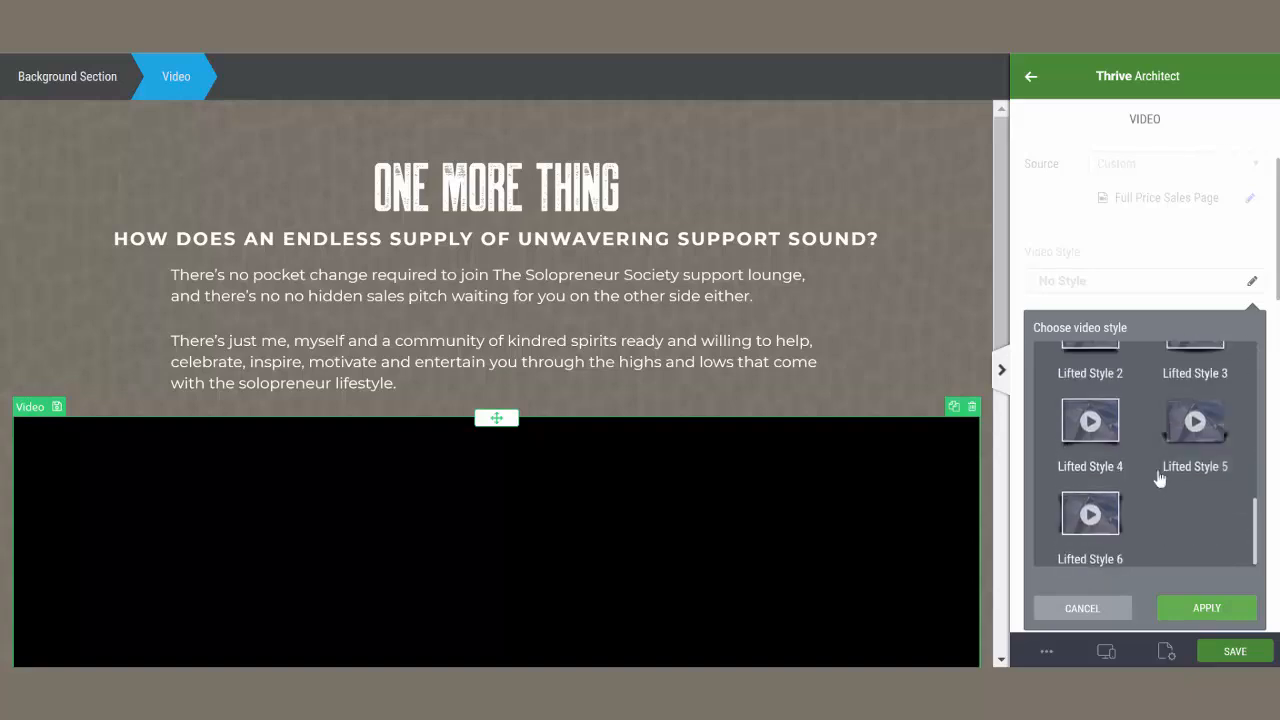
{"action": "left_click", "coordinate": [1090, 424]}
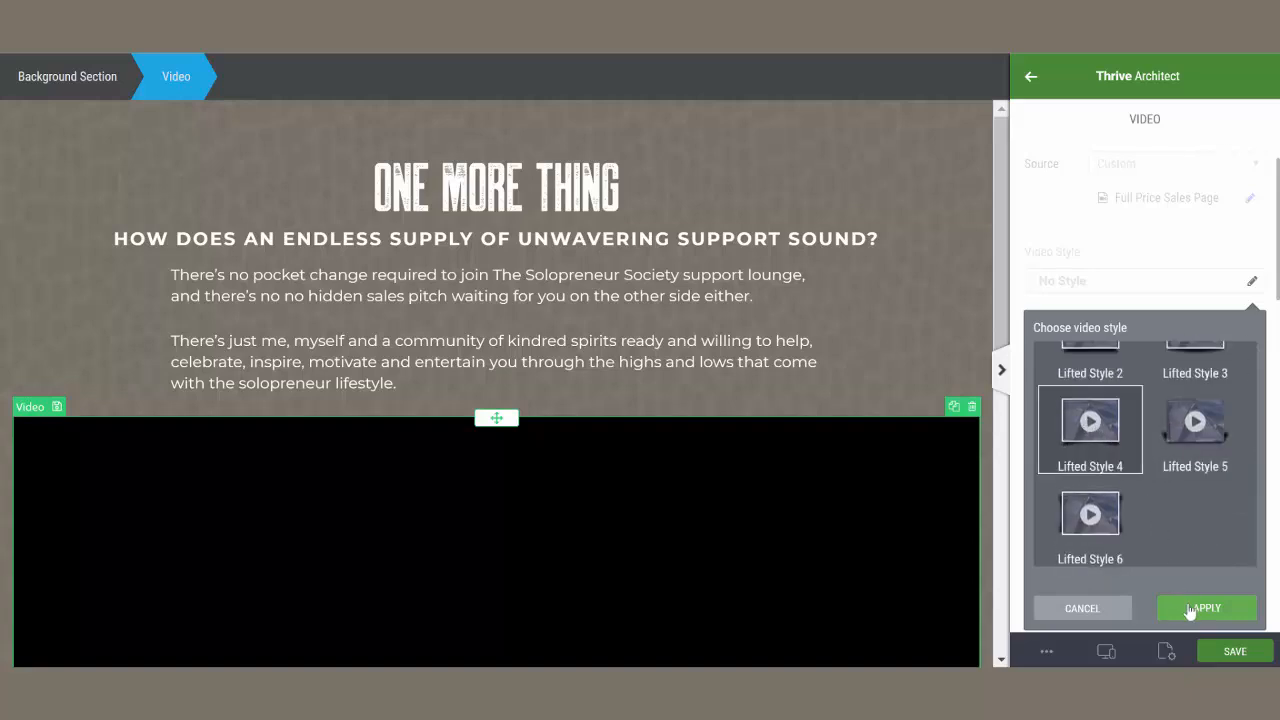
{"action": "left_click", "coordinate": [1190, 610]}
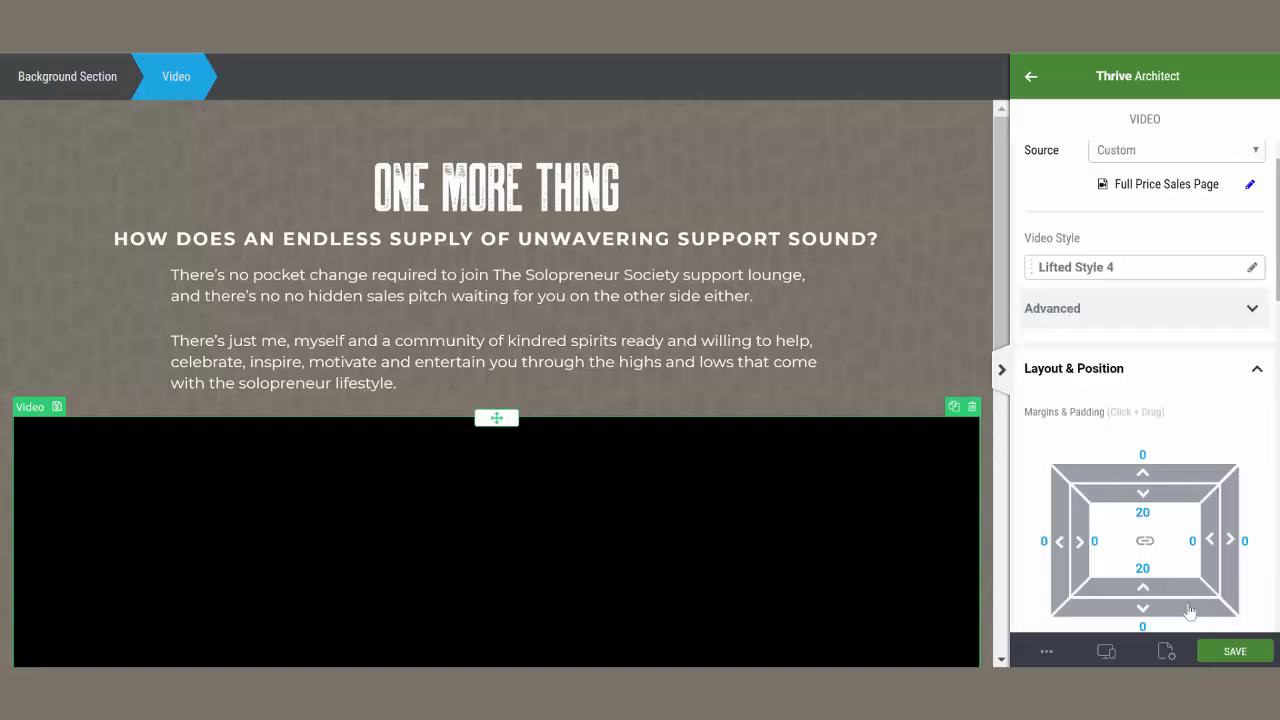
Enable Autoplay and Hide controls for the video in its advanced options
{"action": "left_click", "coordinate": [1152, 312]}
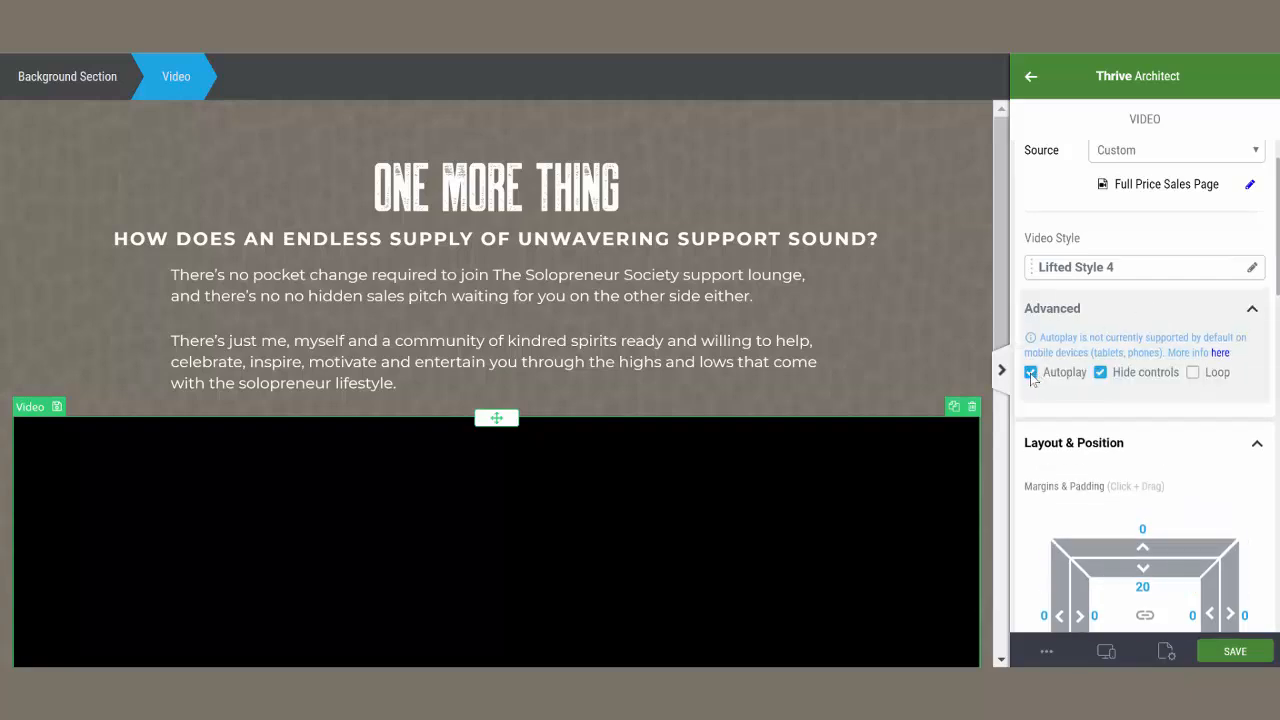
{"action": "scroll", "coordinate": [877, 306], "scroll_direction": "down", "scroll_amount": 5}
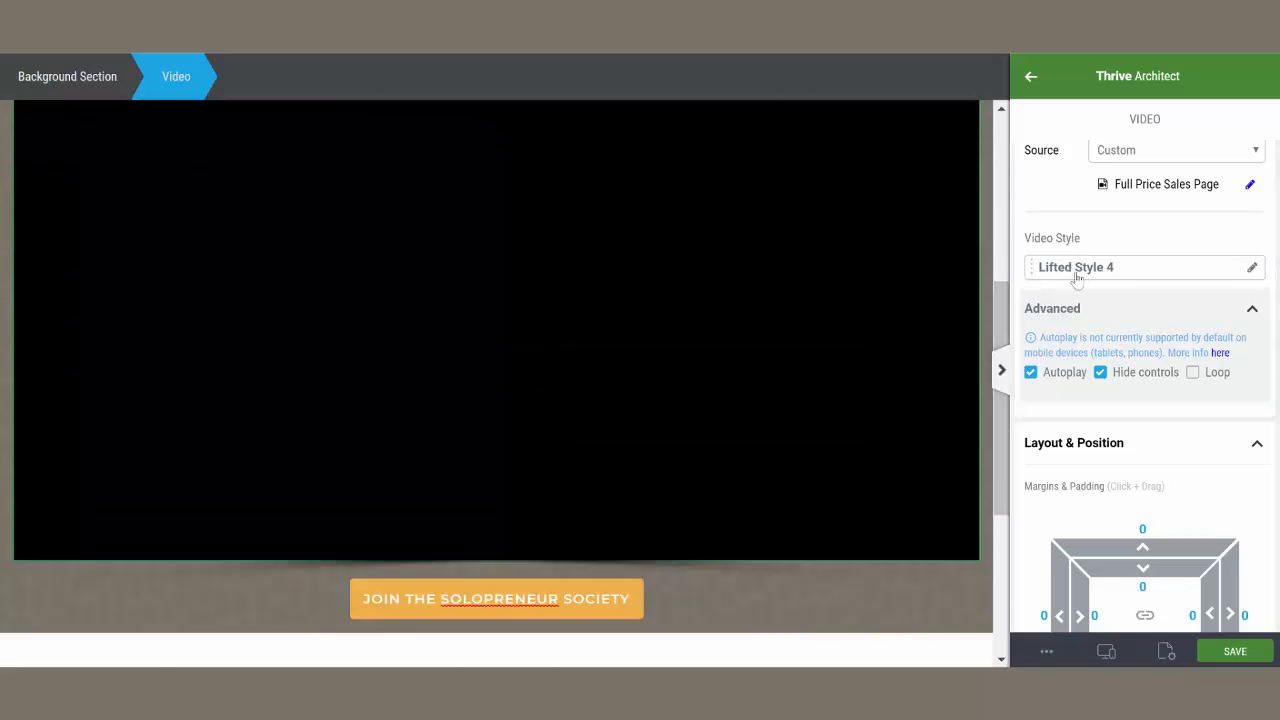
{"action": "left_click", "coordinate": [1101, 373]}
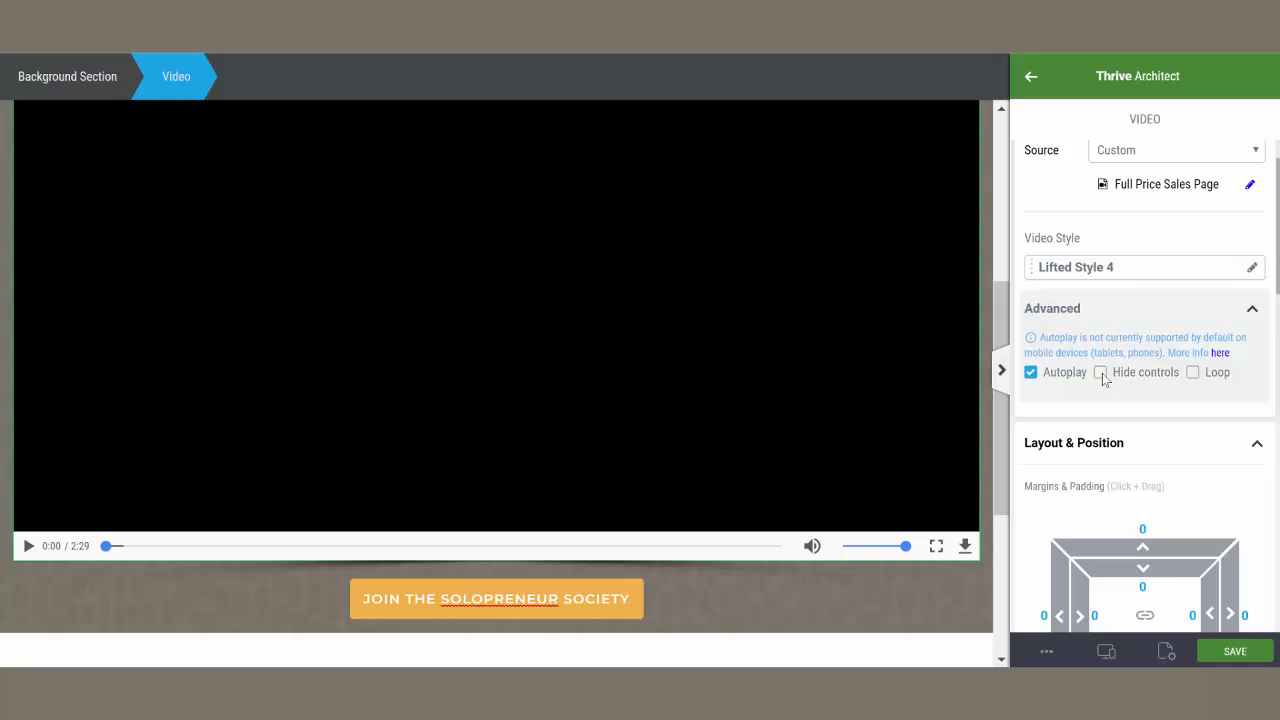
{"action": "left_click", "coordinate": [1101, 373]}
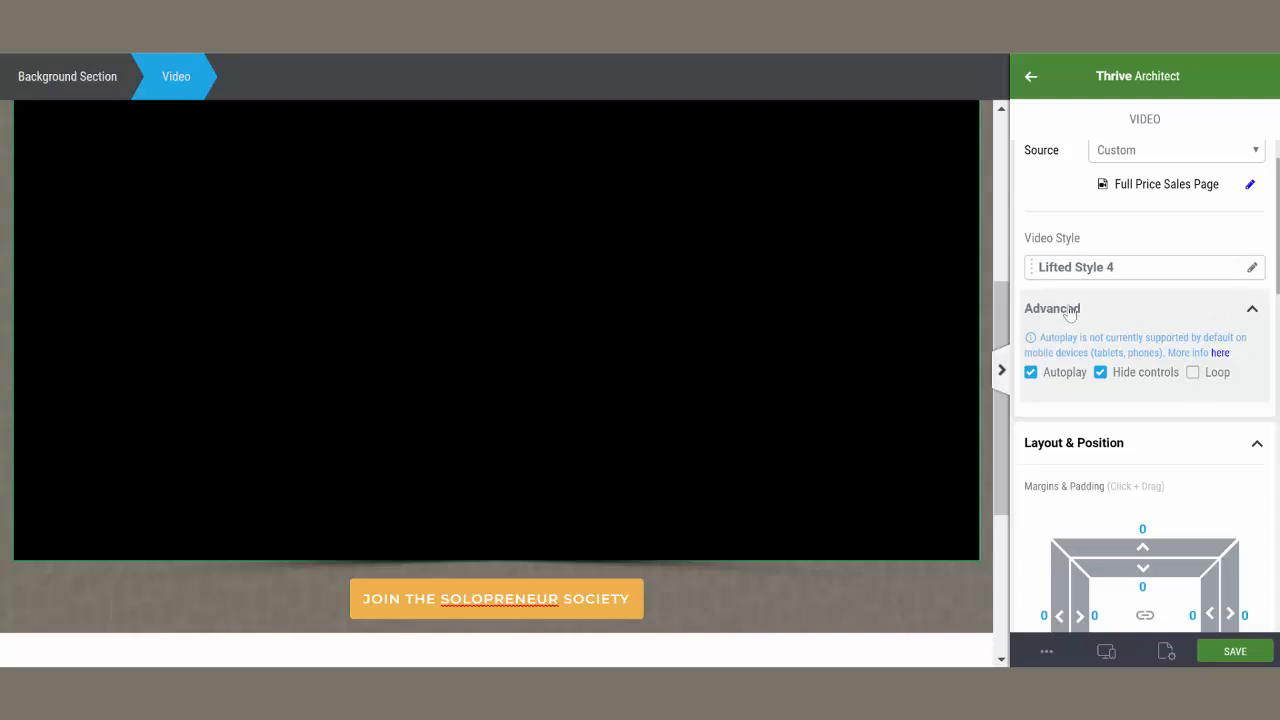
{"action": "left_click", "coordinate": [1251, 310]}
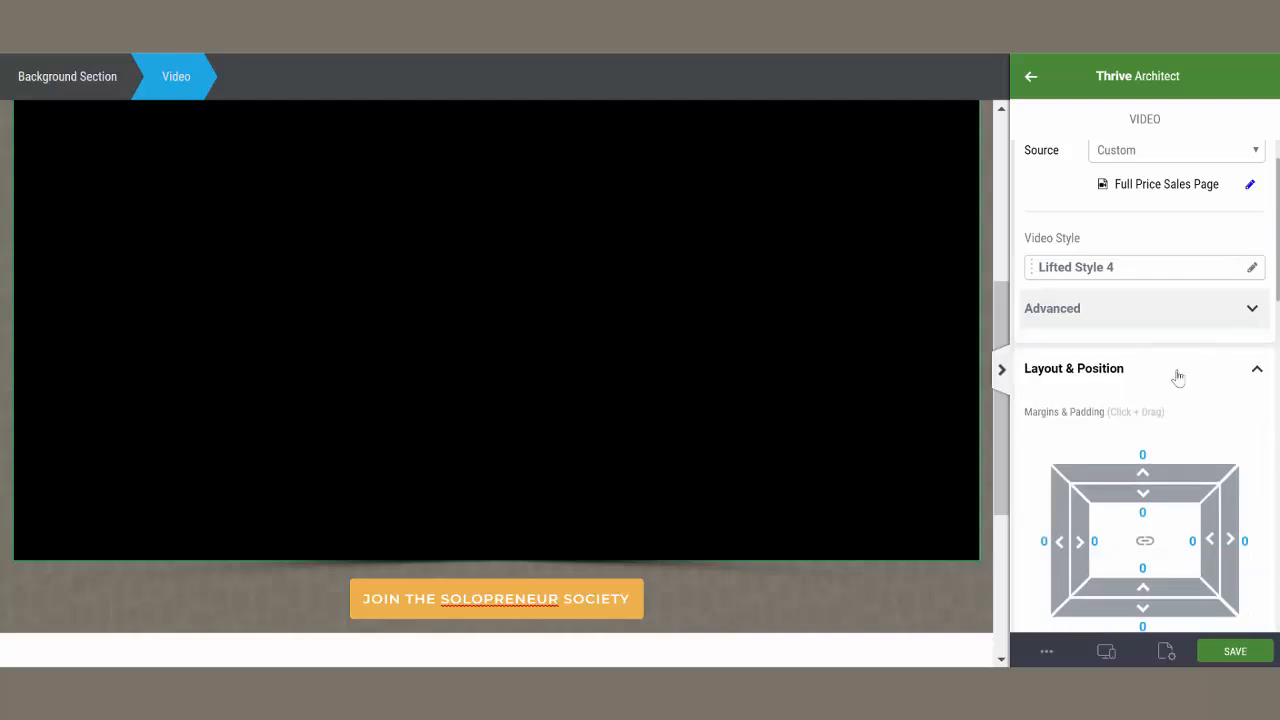
Reduce the video's maximum width to 89%
{"action": "scroll", "coordinate": [1175, 375], "scroll_direction": "down", "scroll_amount": 2}
{"action": "scroll", "coordinate": [1175, 383], "scroll_direction": "down", "scroll_amount": 1}
{"action": "left_click_drag", "start_coordinate": [1172, 390], "coordinate": [1158, 392]}
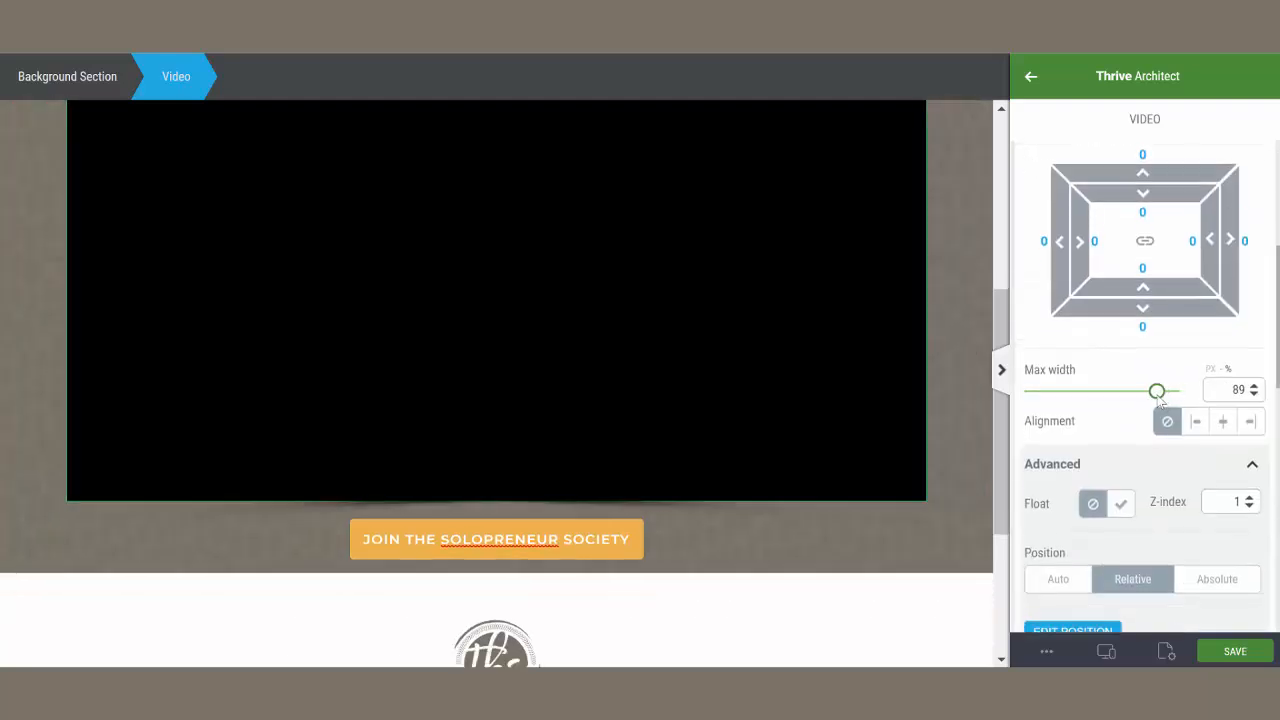
Set the video's maximum width to 75% and center-align it
{"action": "double_click", "coordinate": [1237, 390]}
{"action": "type", "text": "75"}
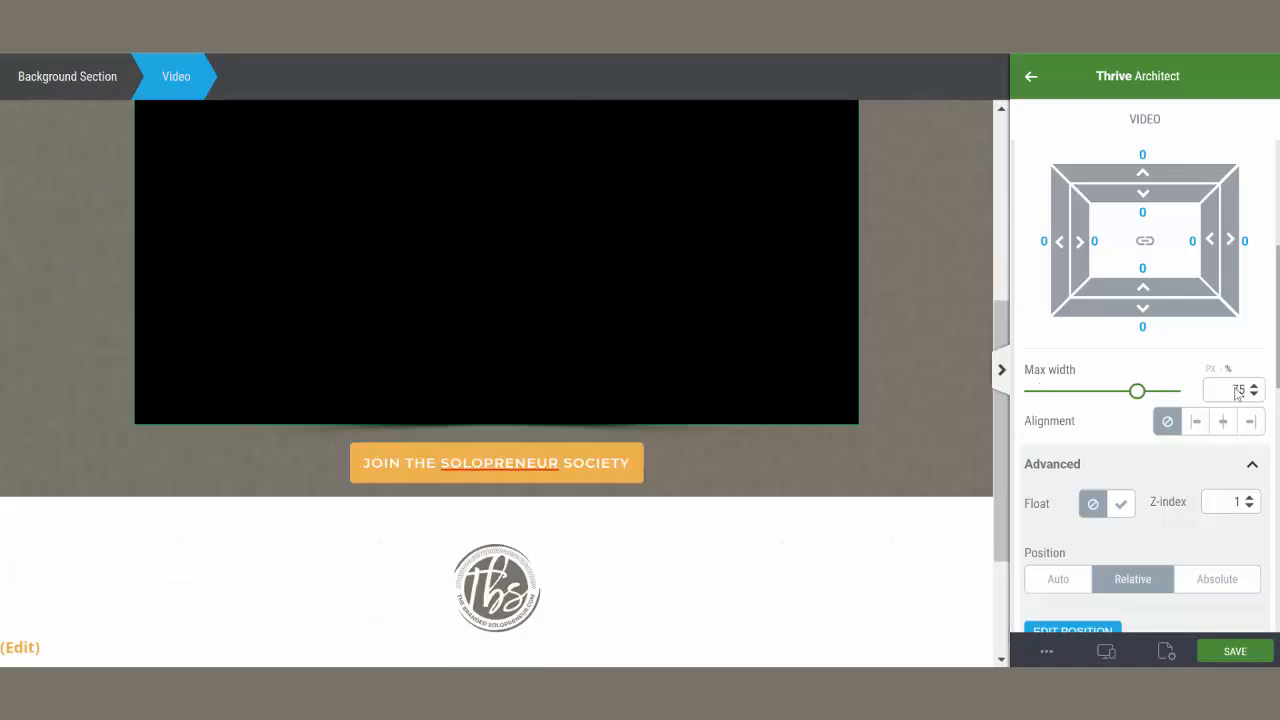
{"action": "left_click", "coordinate": [1222, 421]}
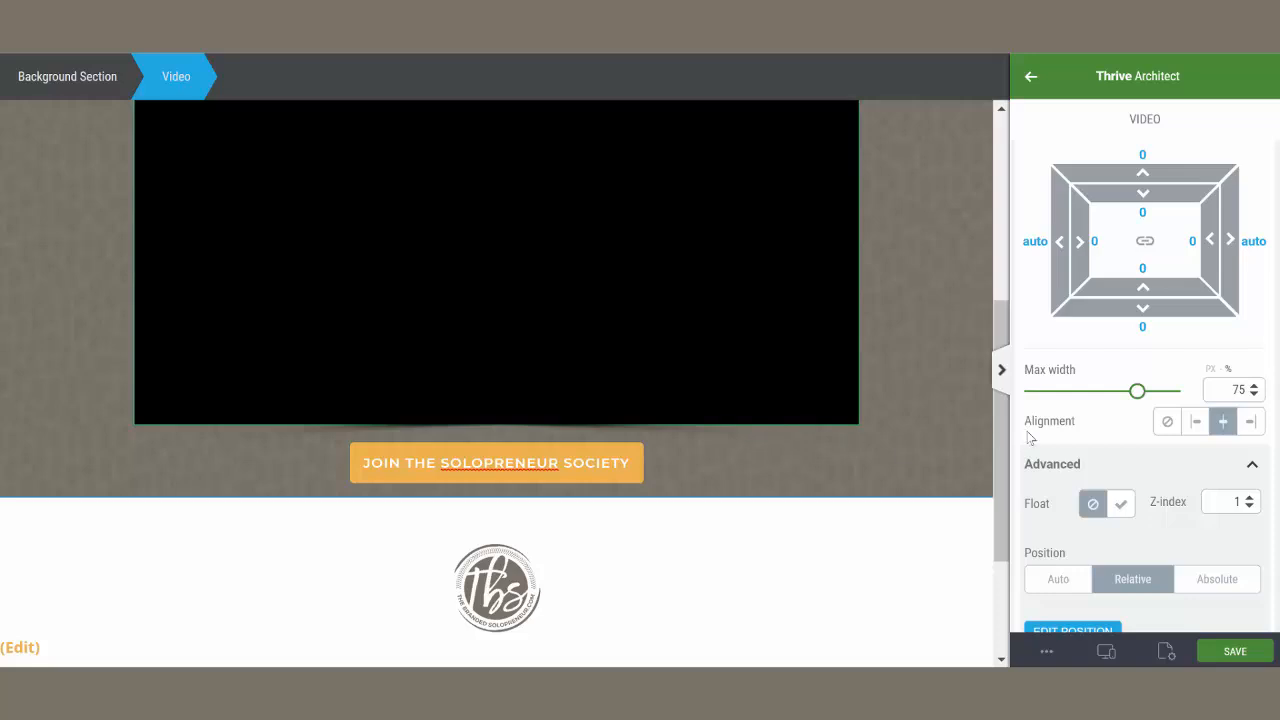
Set the video's bottom margin to 50 px to separate it from the button below
{"action": "left_click", "coordinate": [1141, 333]}
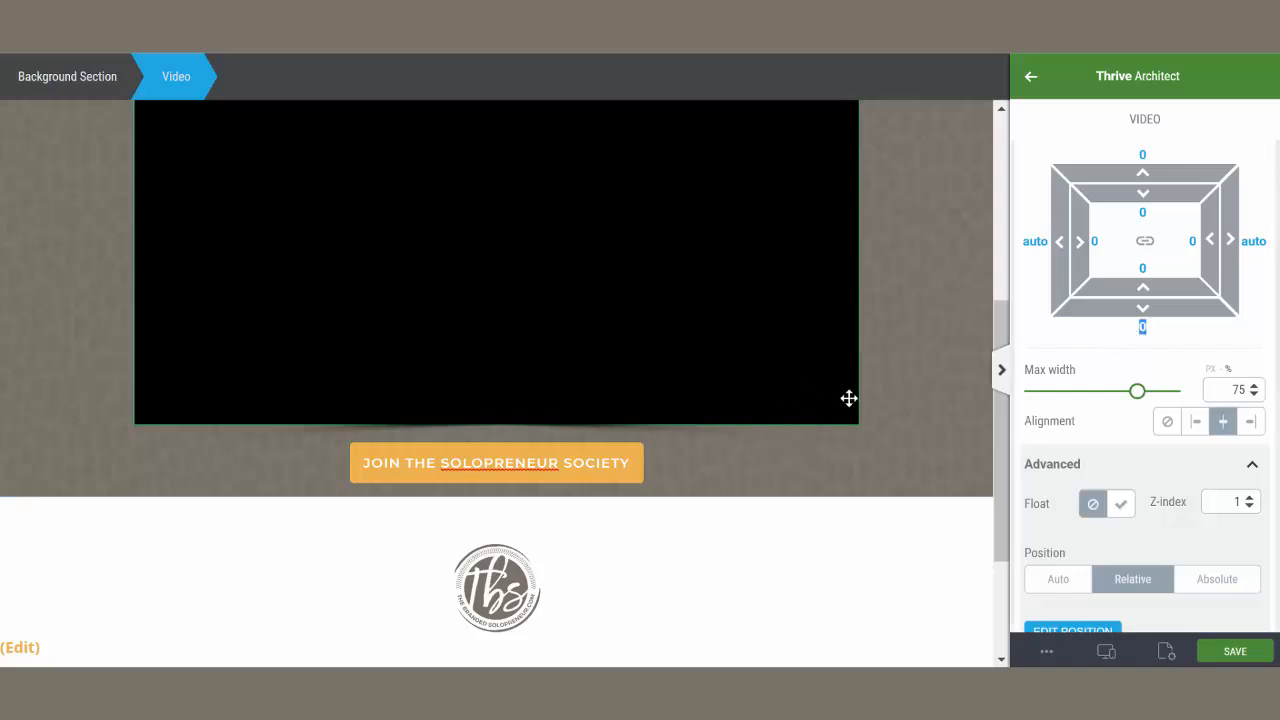
{"action": "type", "text": "50"}
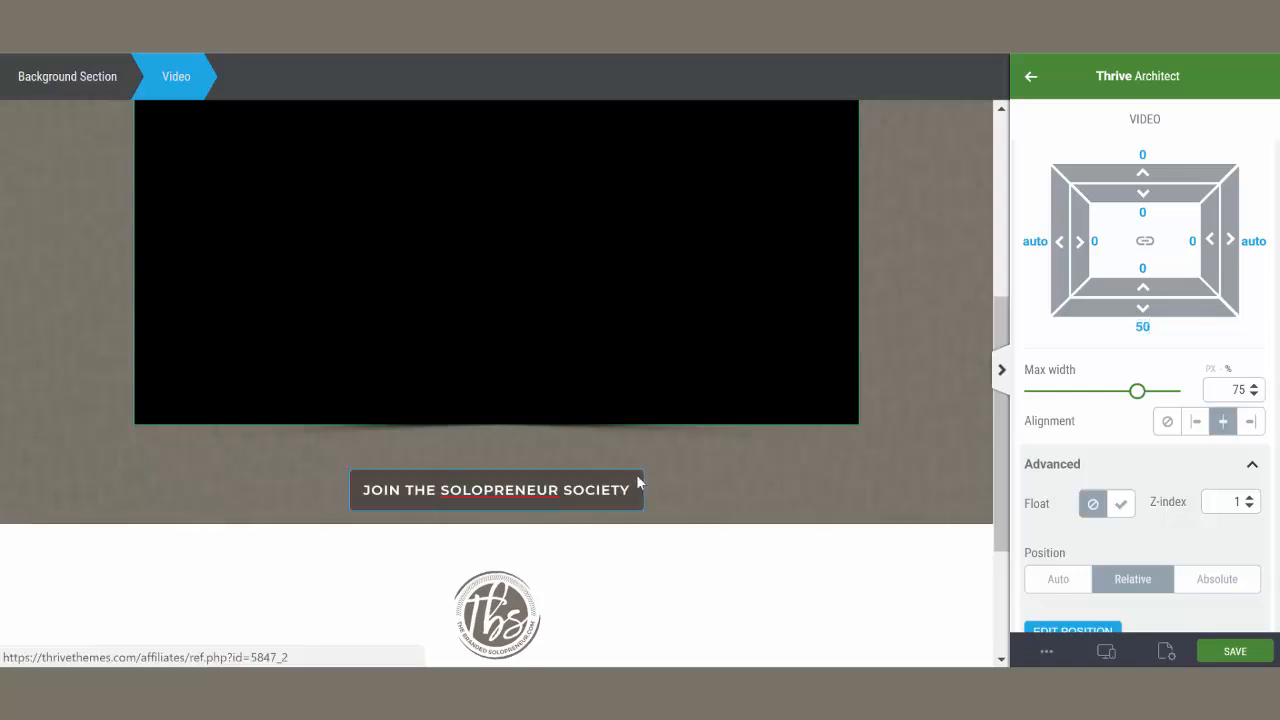
{"action": "left_click", "coordinate": [638, 484]}
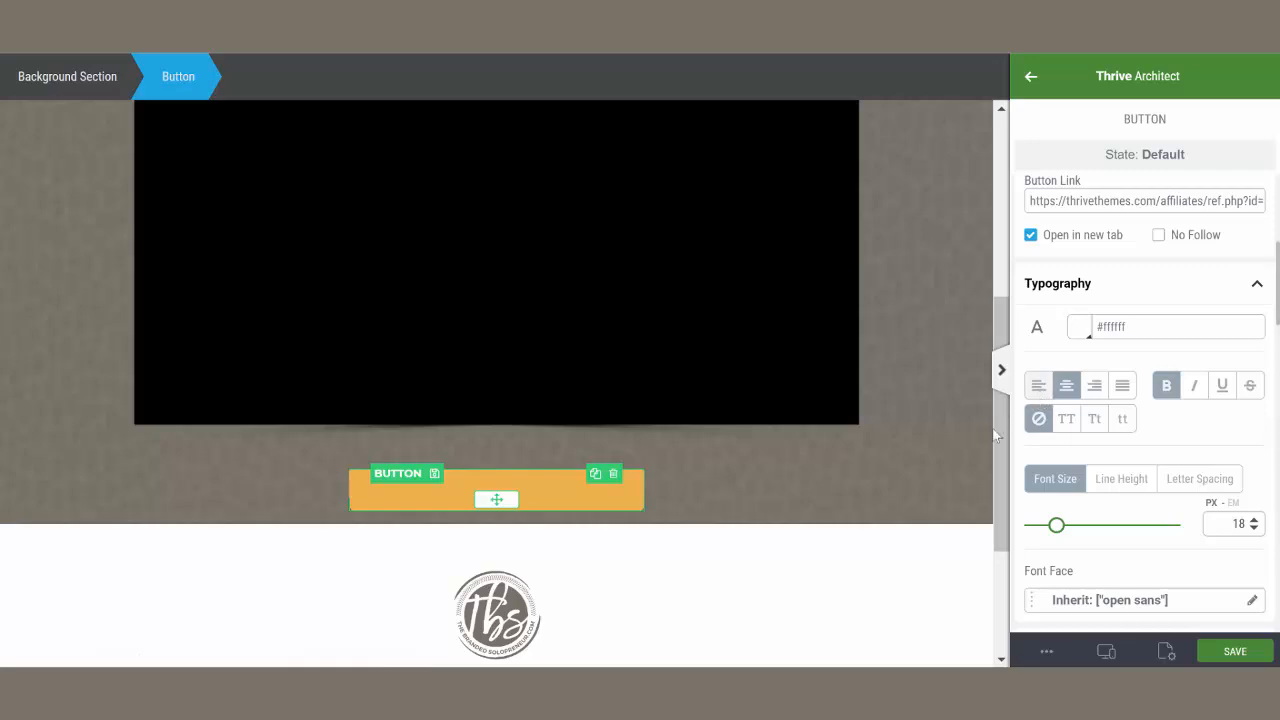
Set the textured background section's bottom padding to 75 px
{"action": "left_click", "coordinate": [911, 506]}
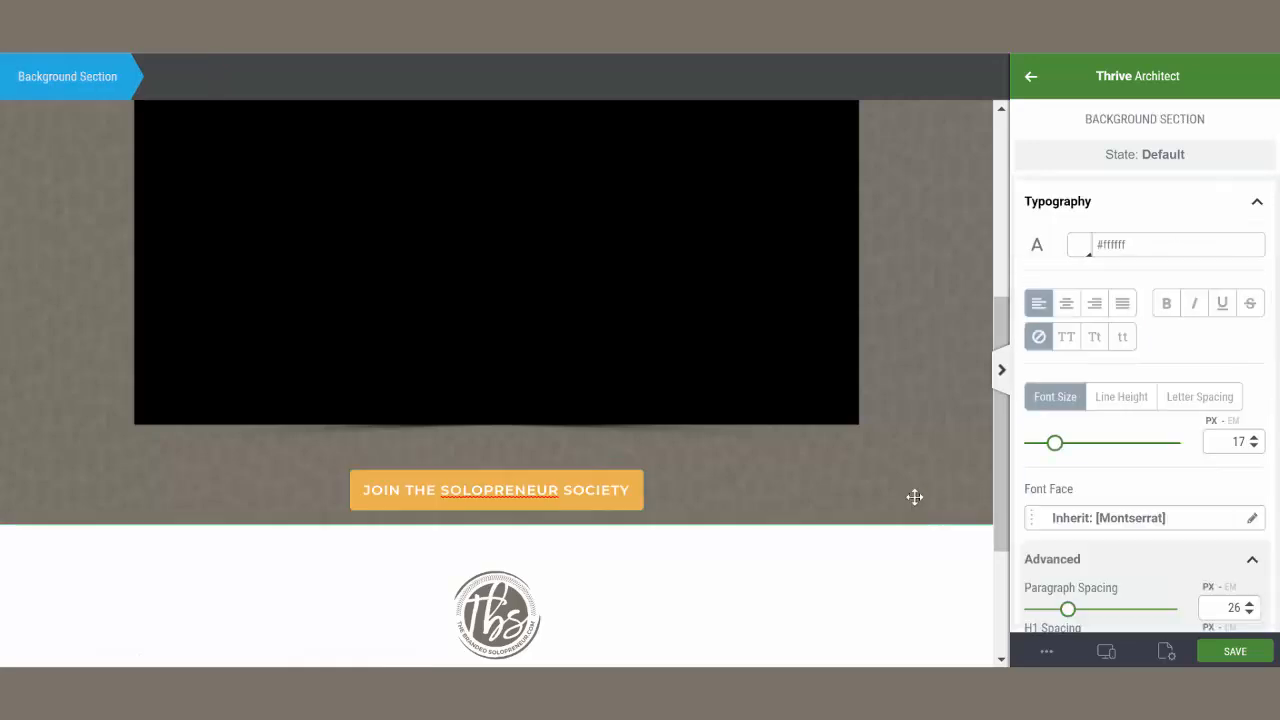
{"action": "scroll", "coordinate": [1178, 434], "scroll_direction": "down", "scroll_amount": 2}
{"action": "scroll", "coordinate": [1166, 430], "scroll_direction": "down", "scroll_amount": 4}
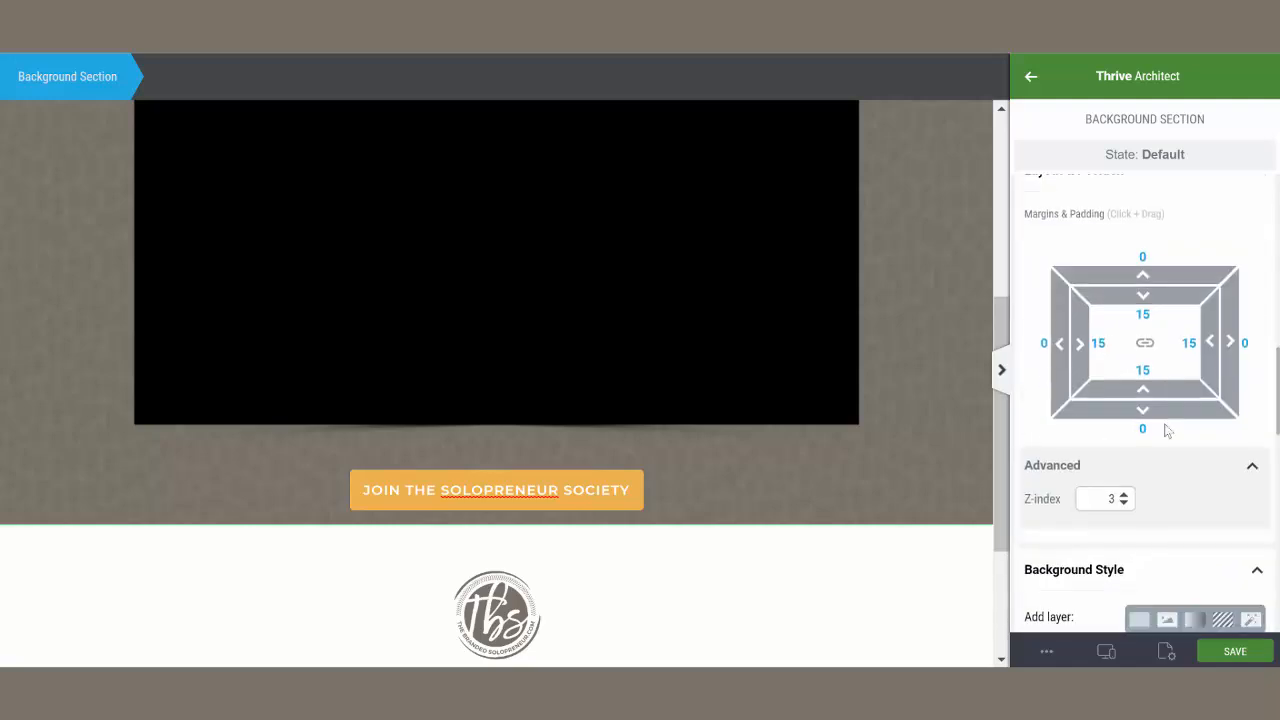
{"action": "left_click", "coordinate": [1143, 369]}
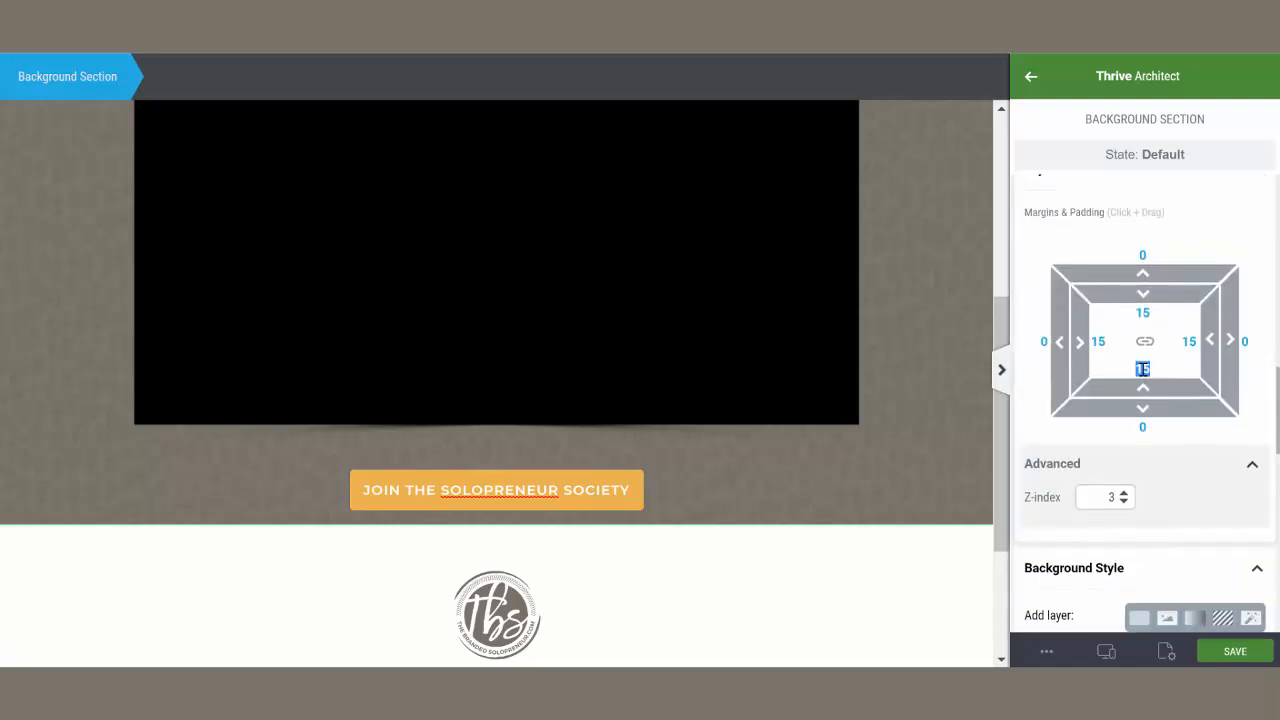
{"action": "type", "text": "50"}
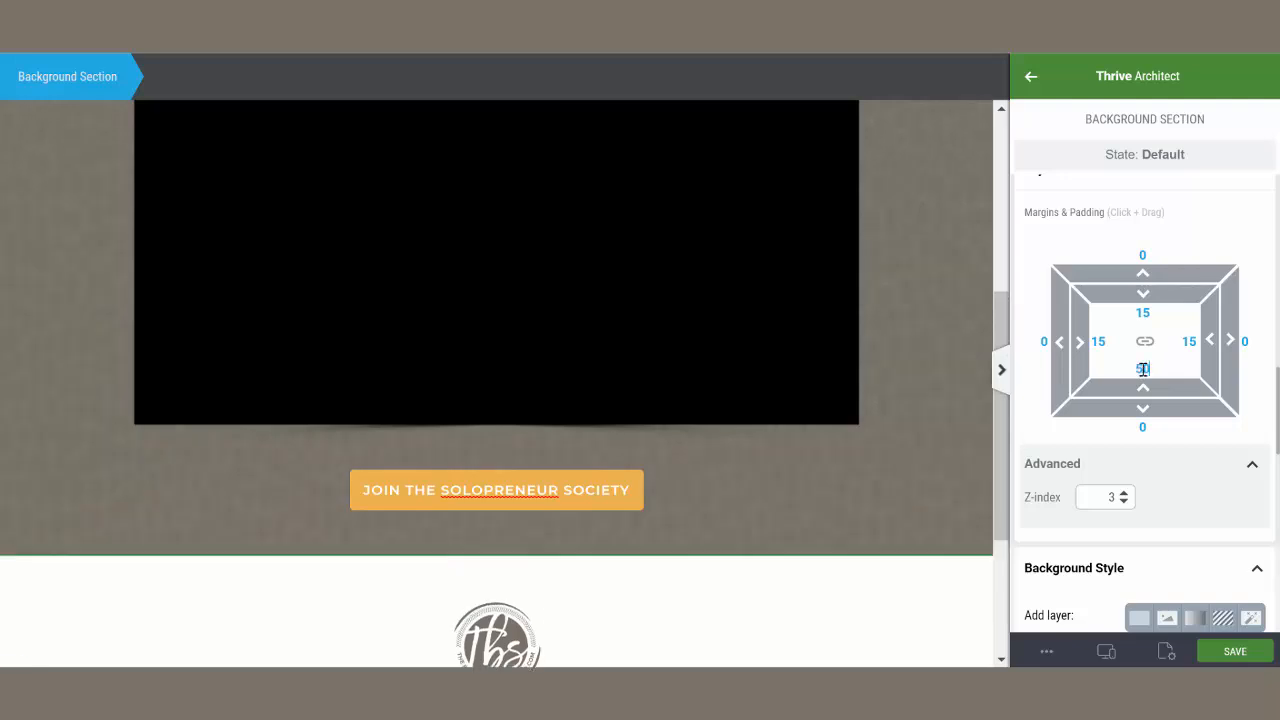
{"action": "left_click", "coordinate": [1143, 369]}
{"action": "type", "text": "75"}
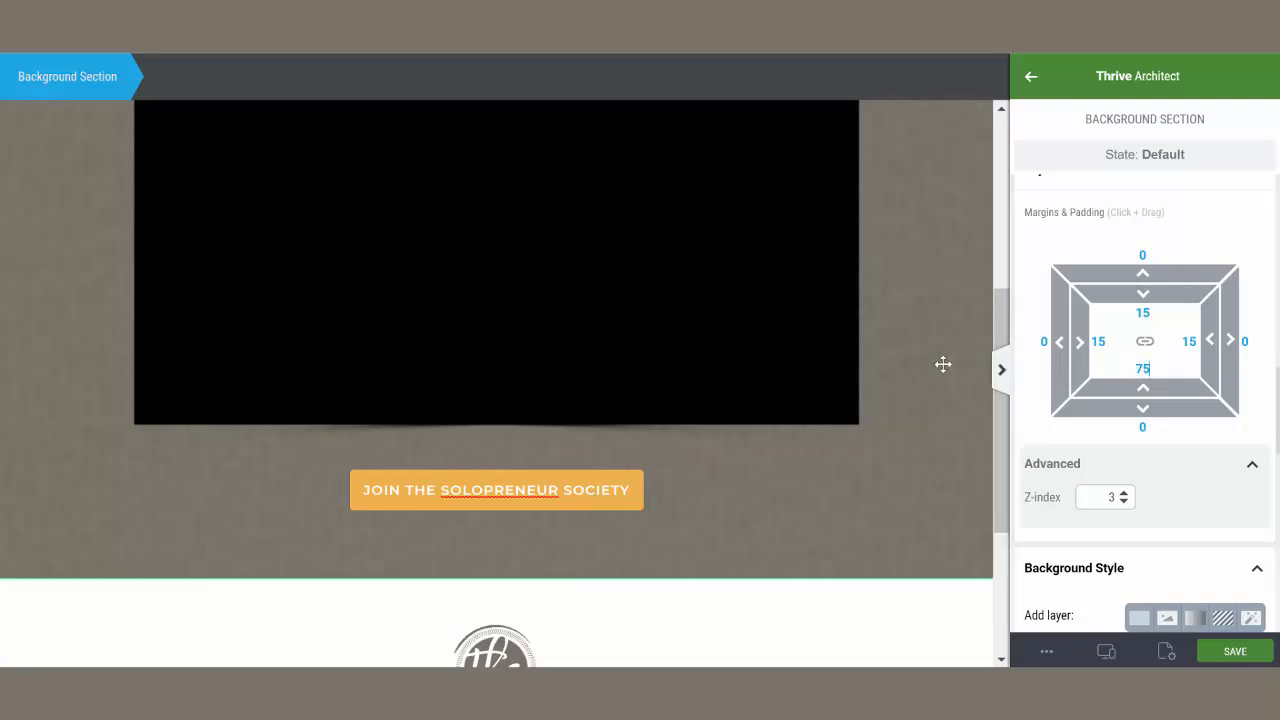
Set the top margin of the paragraph text above the video to 50 px
{"action": "scroll", "coordinate": [943, 364], "scroll_direction": "up", "scroll_amount": 4}
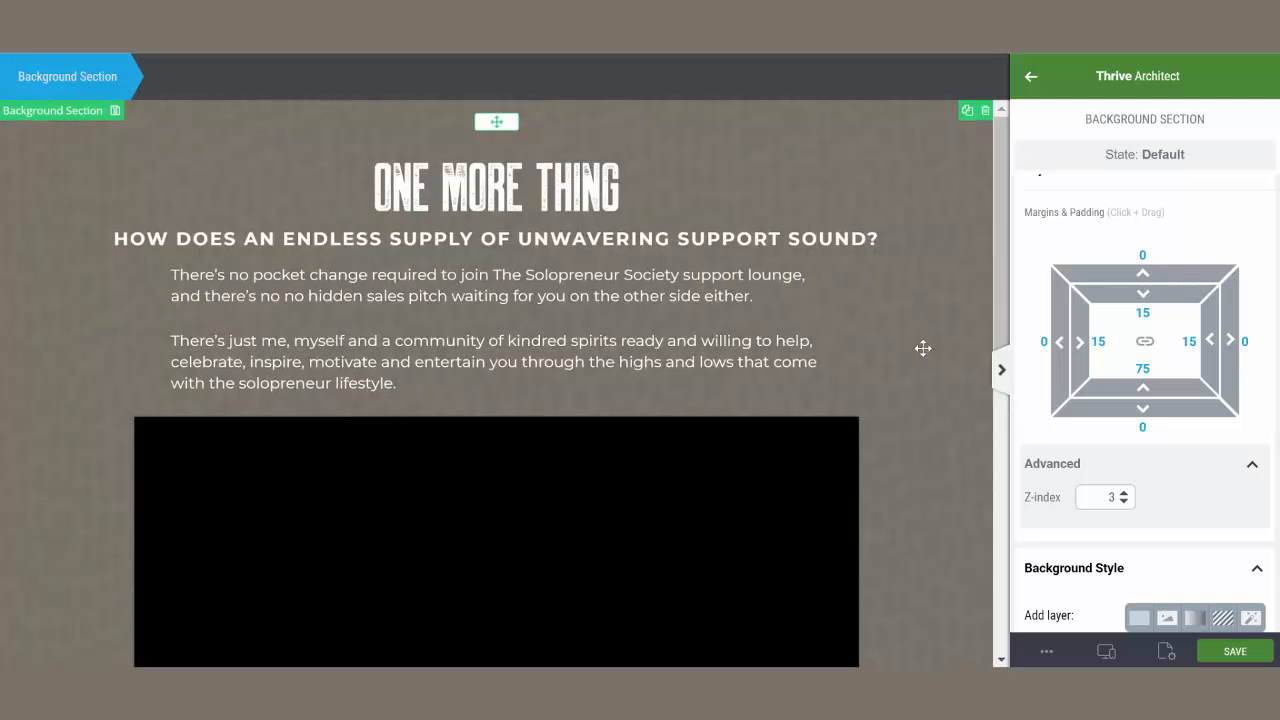
{"action": "left_click", "coordinate": [638, 300]}
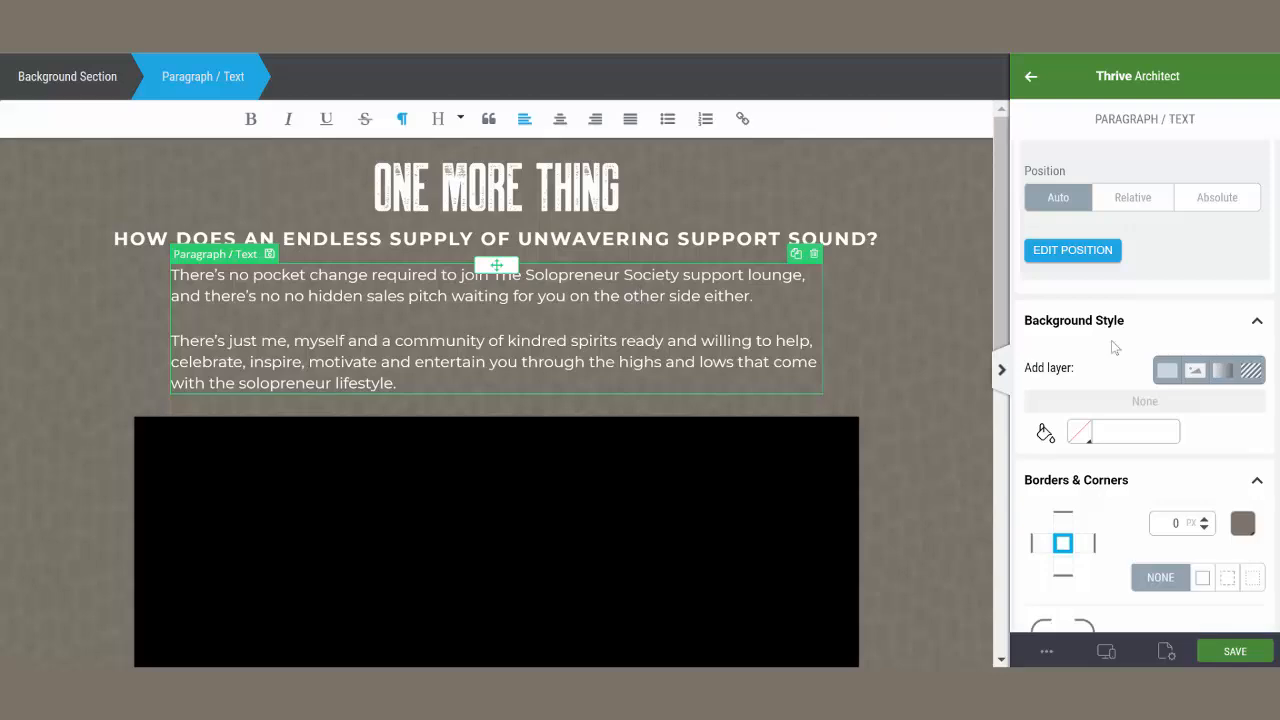
{"action": "scroll", "coordinate": [1100, 375], "scroll_direction": "down", "scroll_amount": 8}
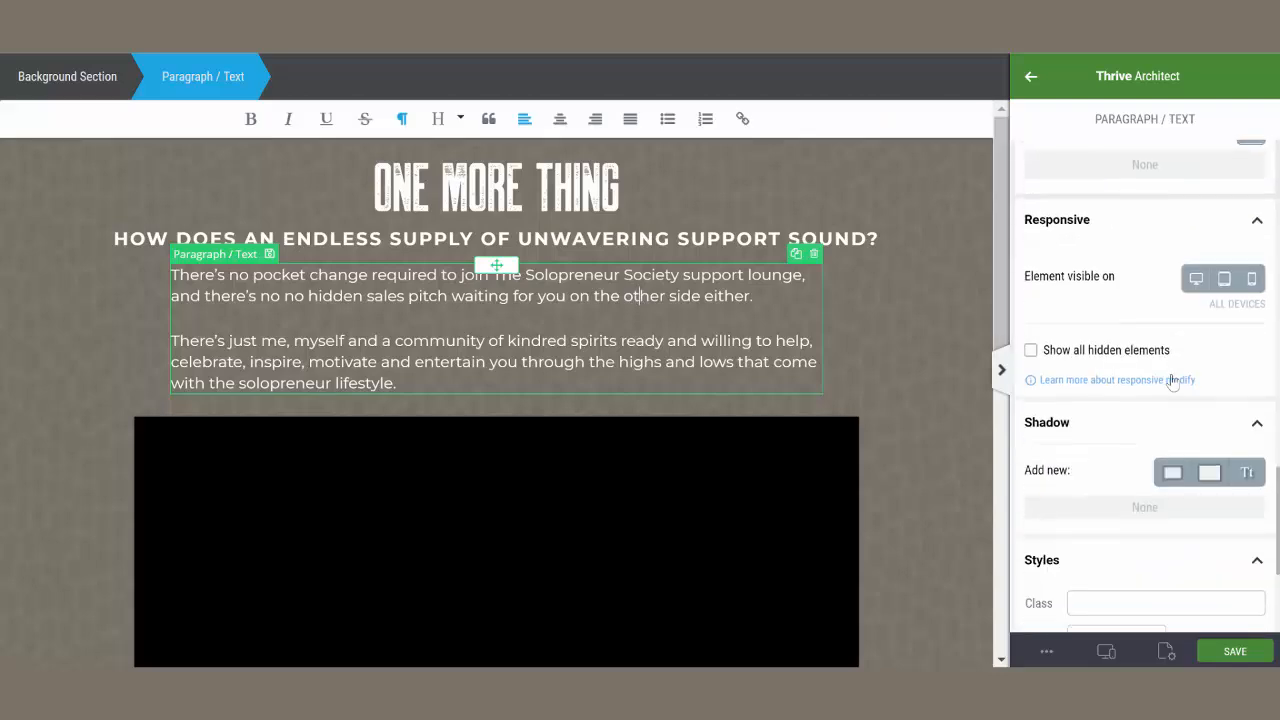
{"action": "scroll", "coordinate": [1170, 381], "scroll_direction": "up", "scroll_amount": 10}
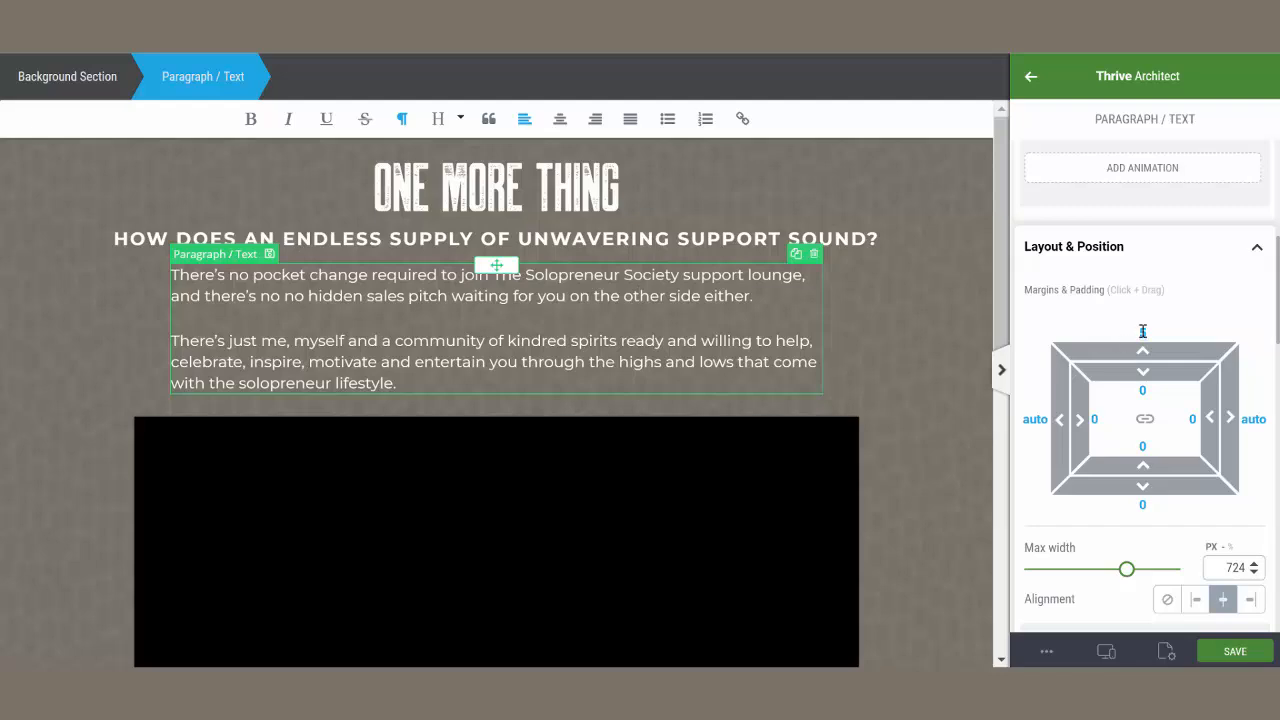
{"action": "type", "text": "50"}
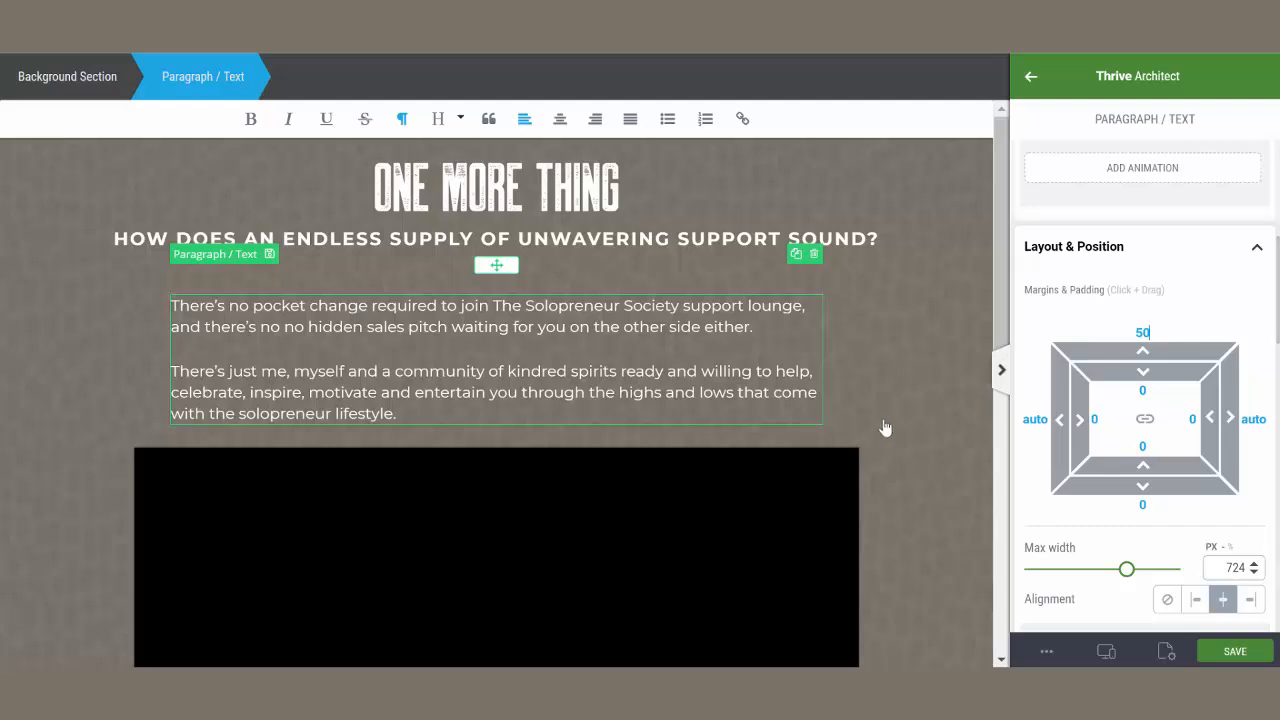
{"action": "scroll", "coordinate": [885, 428], "scroll_direction": "down", "scroll_amount": 5}
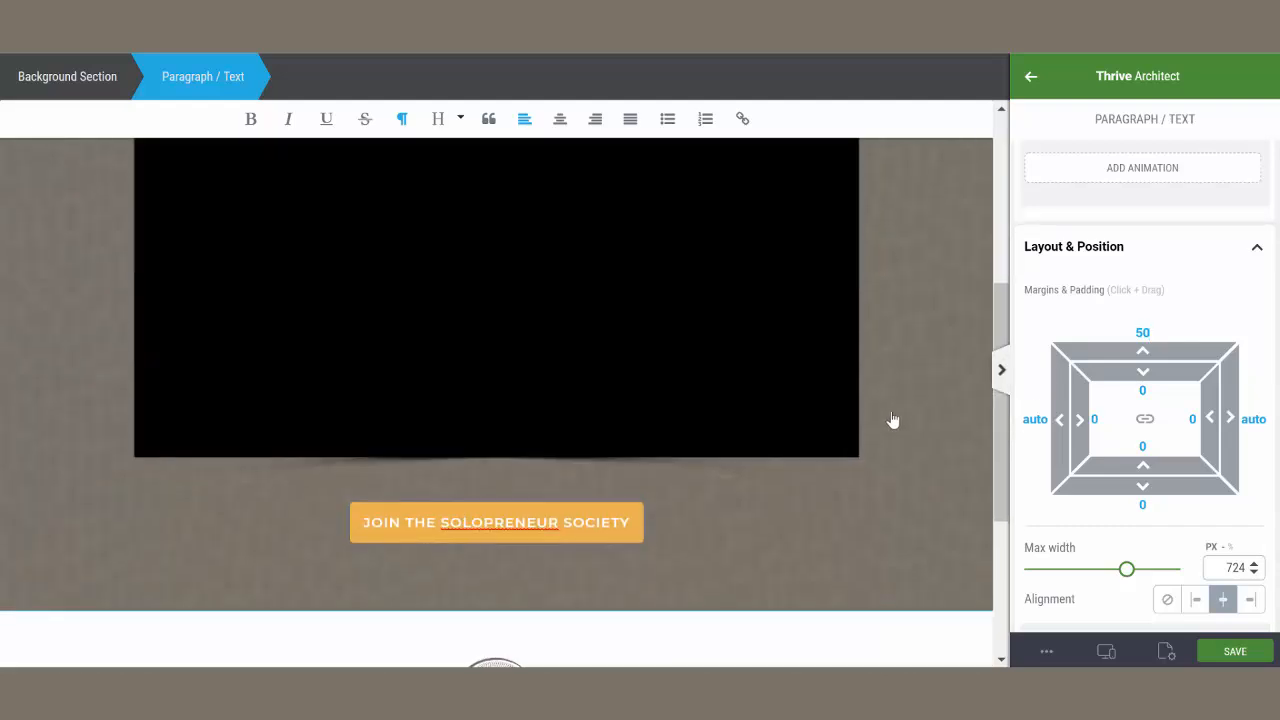
{"action": "scroll", "coordinate": [893, 420], "scroll_direction": "up", "scroll_amount": 5}
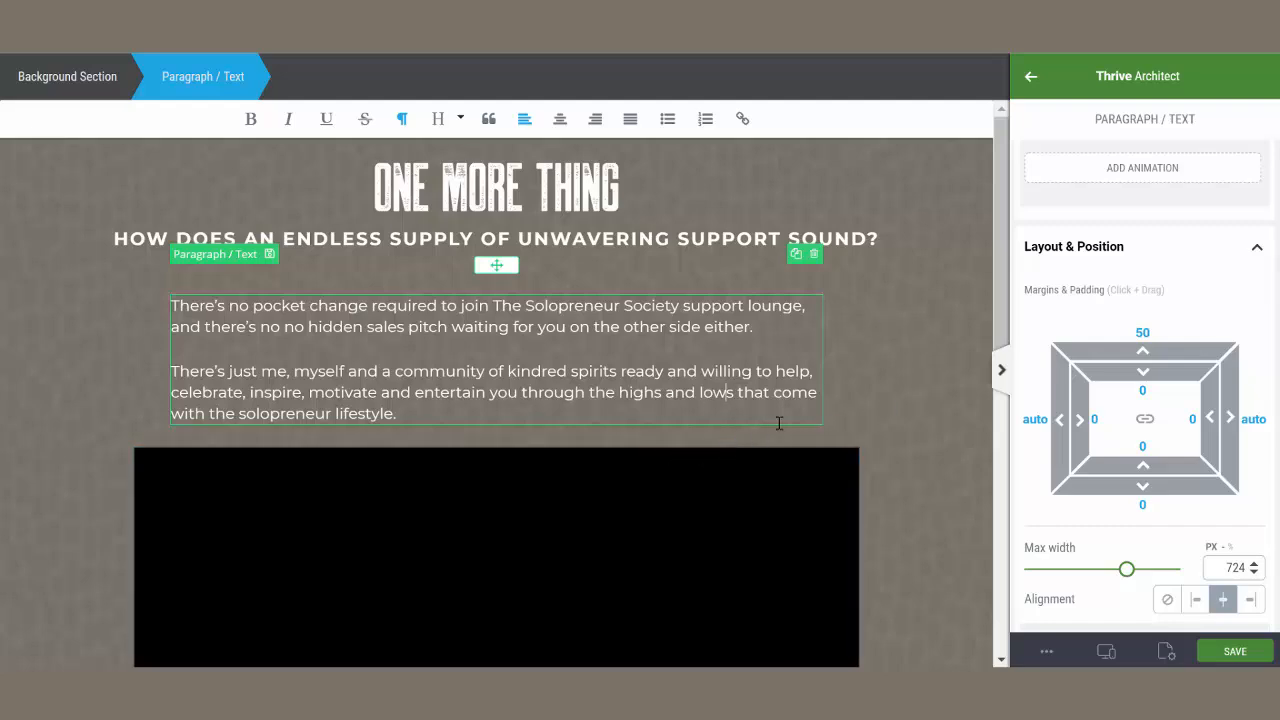
{"action": "scroll", "coordinate": [892, 427], "scroll_direction": "down", "scroll_amount": 3}
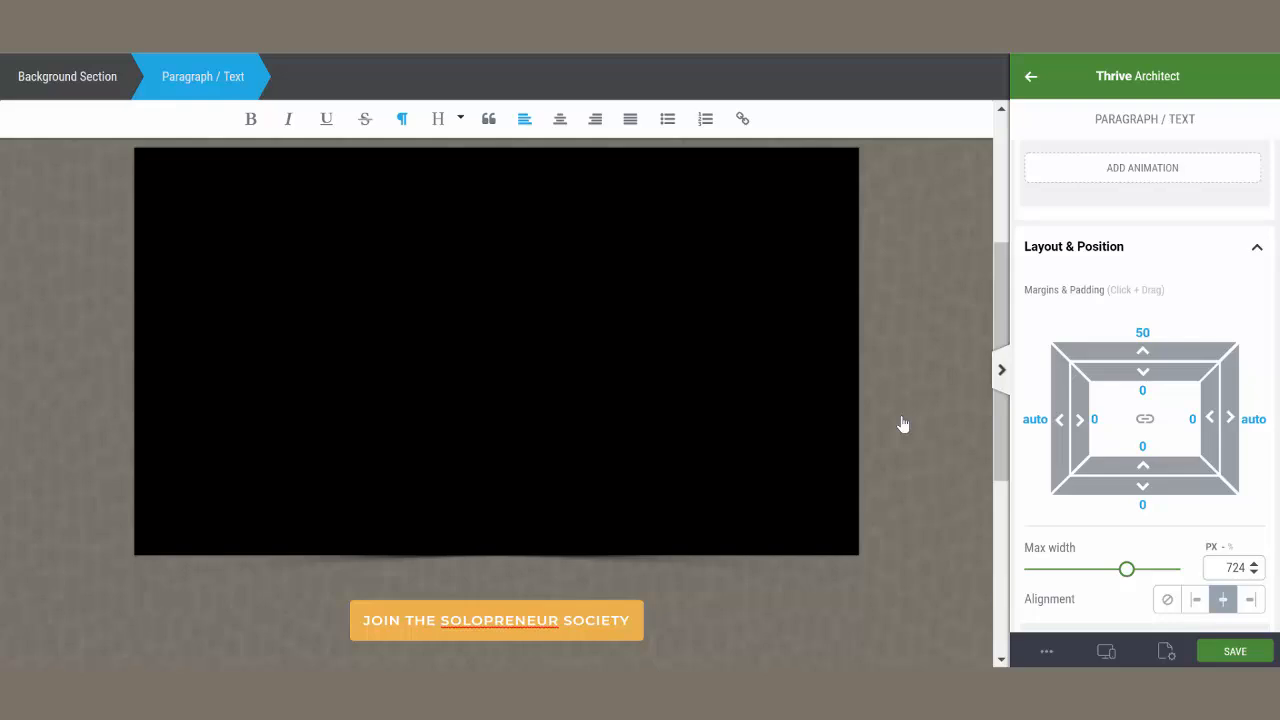
{"action": "scroll", "coordinate": [902, 424], "scroll_direction": "up", "scroll_amount": 3}
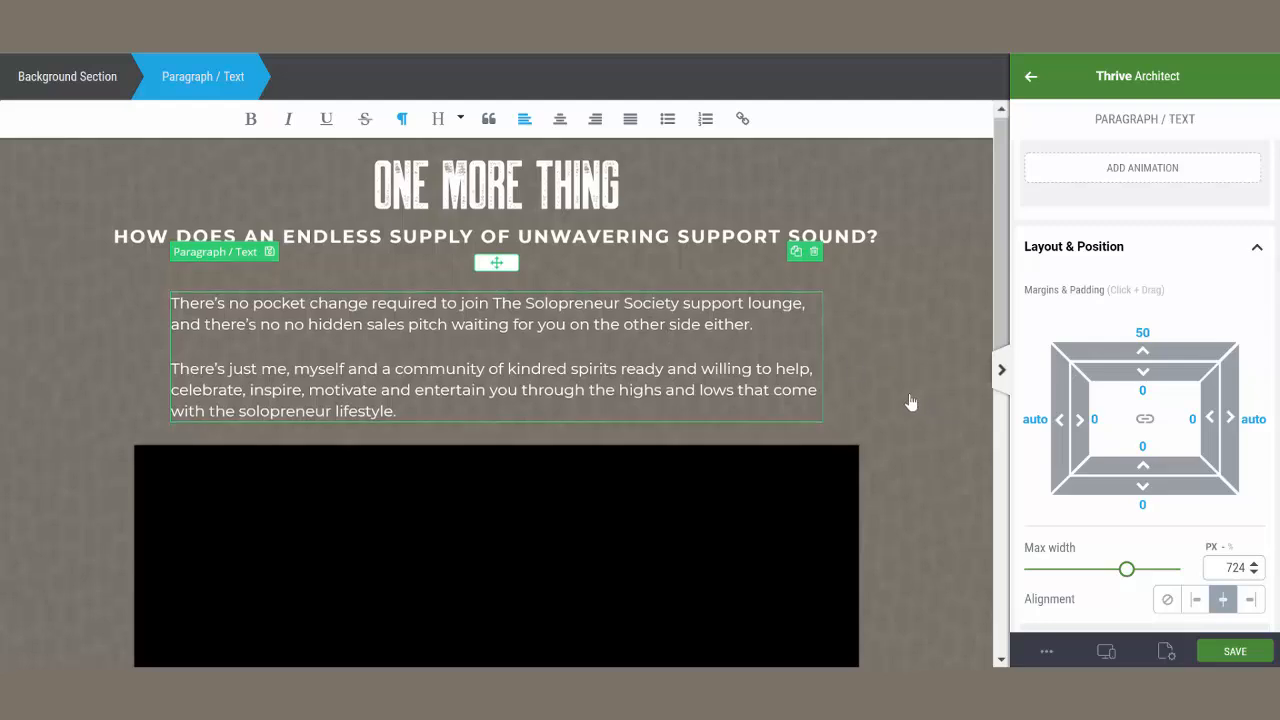
Add a new Background Section directly beneath the textured section, above the logo
{"action": "scroll", "coordinate": [910, 402], "scroll_direction": "down", "scroll_amount": 5}
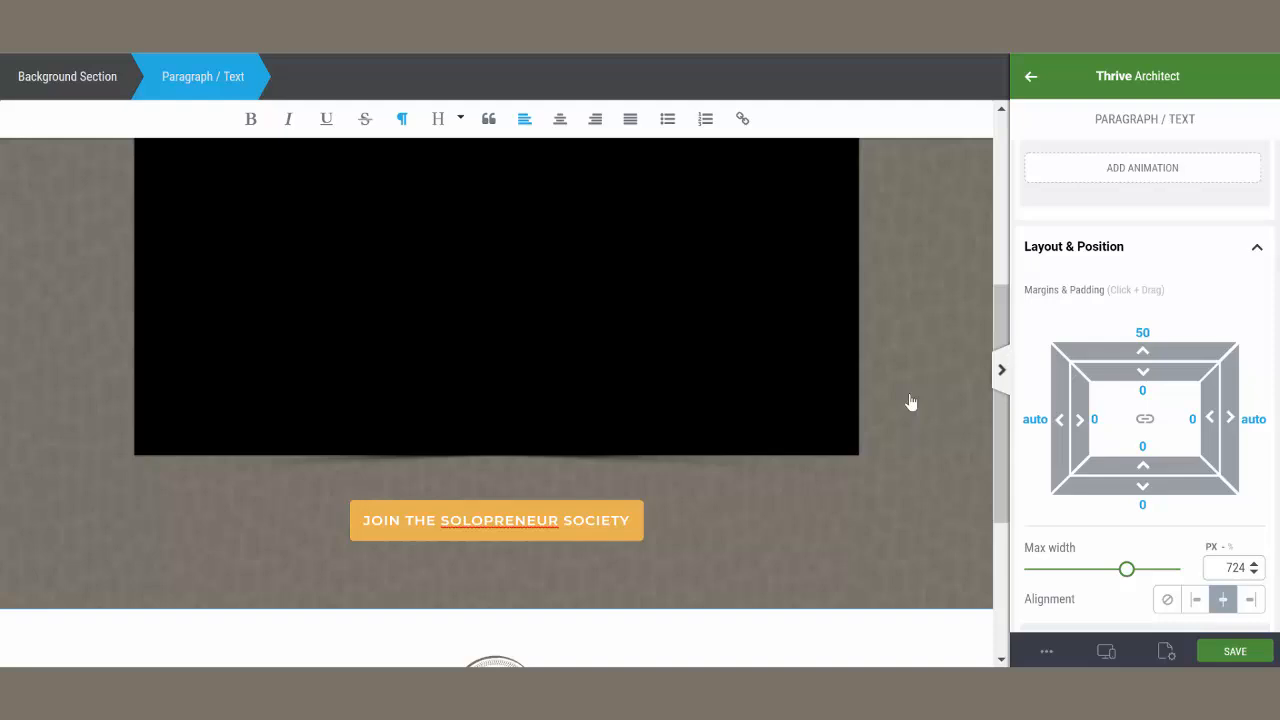
{"action": "scroll", "coordinate": [908, 400], "scroll_direction": "down", "scroll_amount": 1}
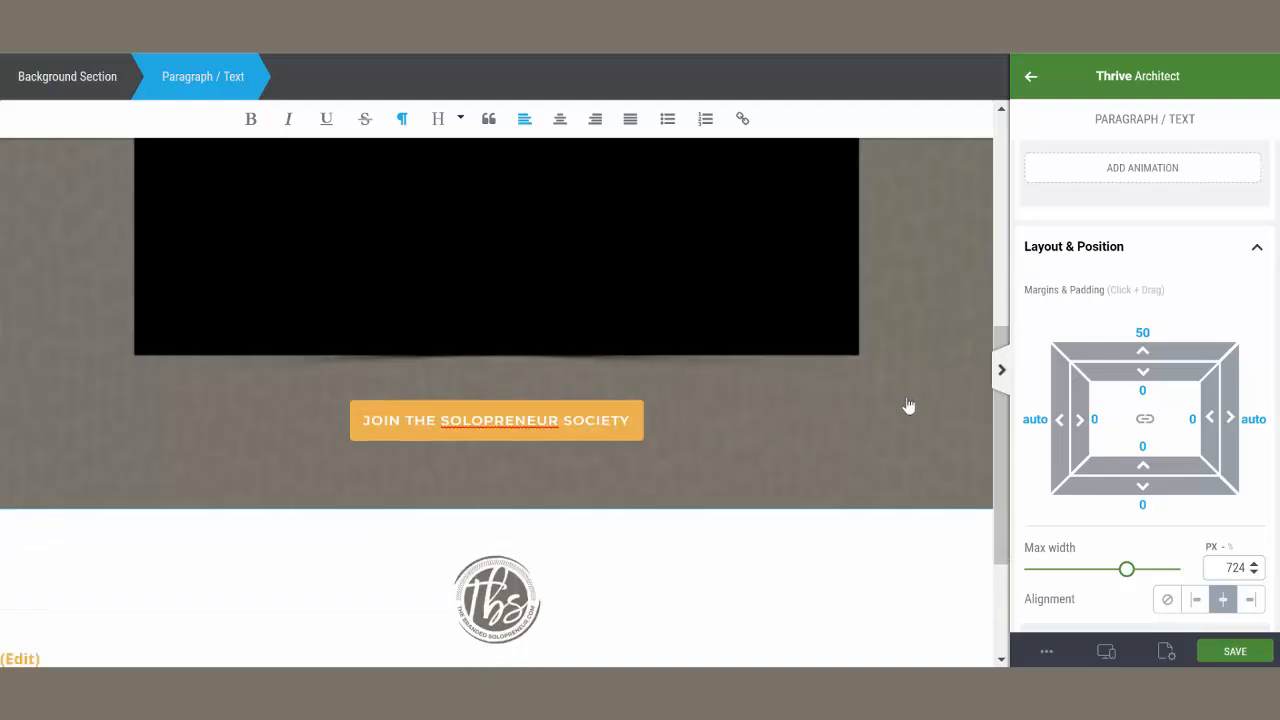
{"action": "left_click", "coordinate": [1032, 80]}
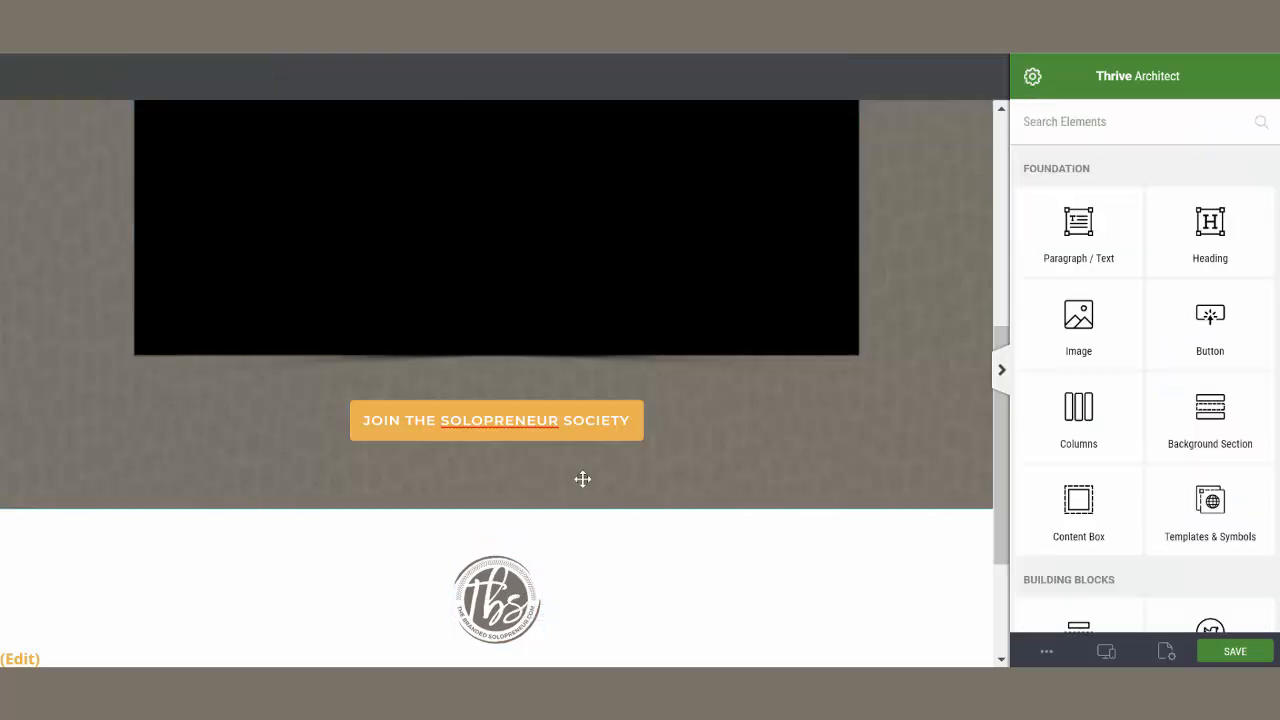
{"action": "mouse_move", "coordinate": [1208, 418]}
{"action": "left_mouse_down"}
{"action": "mouse_move", "coordinate": [760, 540]}
{"action": "mouse_move", "coordinate": [711, 526]}
{"action": "left_mouse_up"}
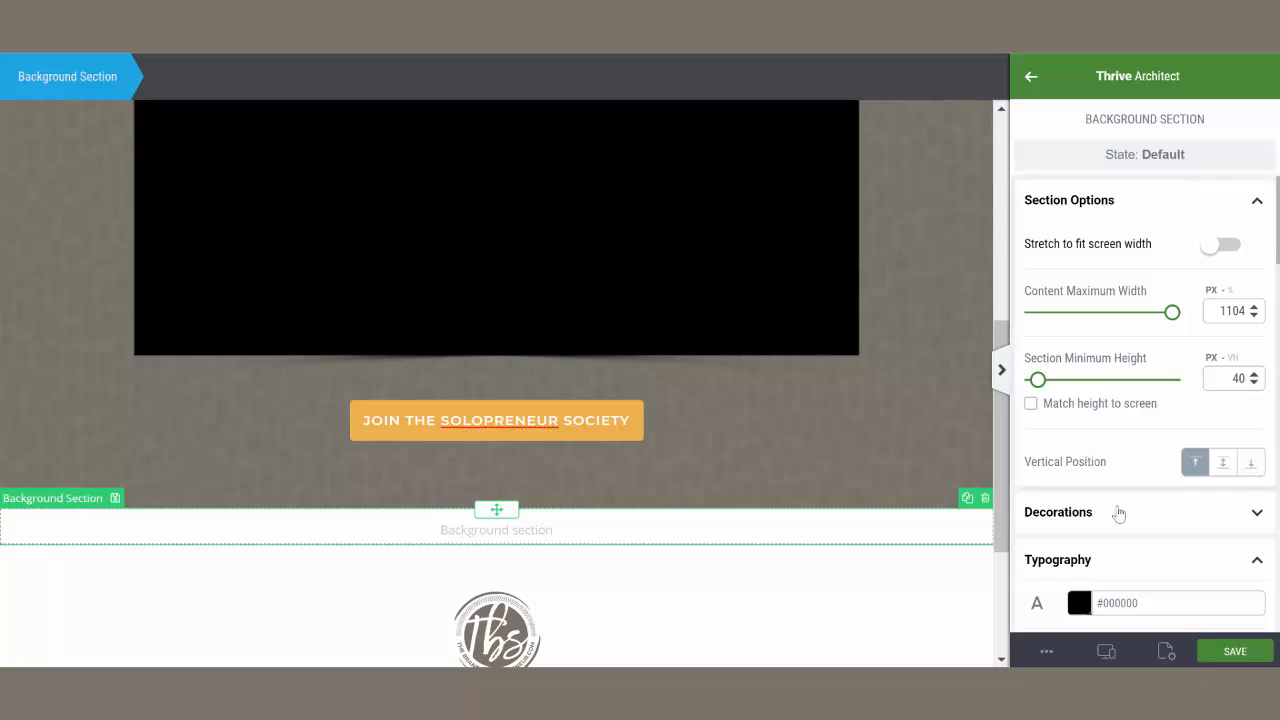
Set the new background section's padding to 15 px on all four sides
{"action": "scroll", "coordinate": [1118, 505], "scroll_direction": "down", "scroll_amount": 2}
{"action": "scroll", "coordinate": [1127, 478], "scroll_direction": "down", "scroll_amount": 5}
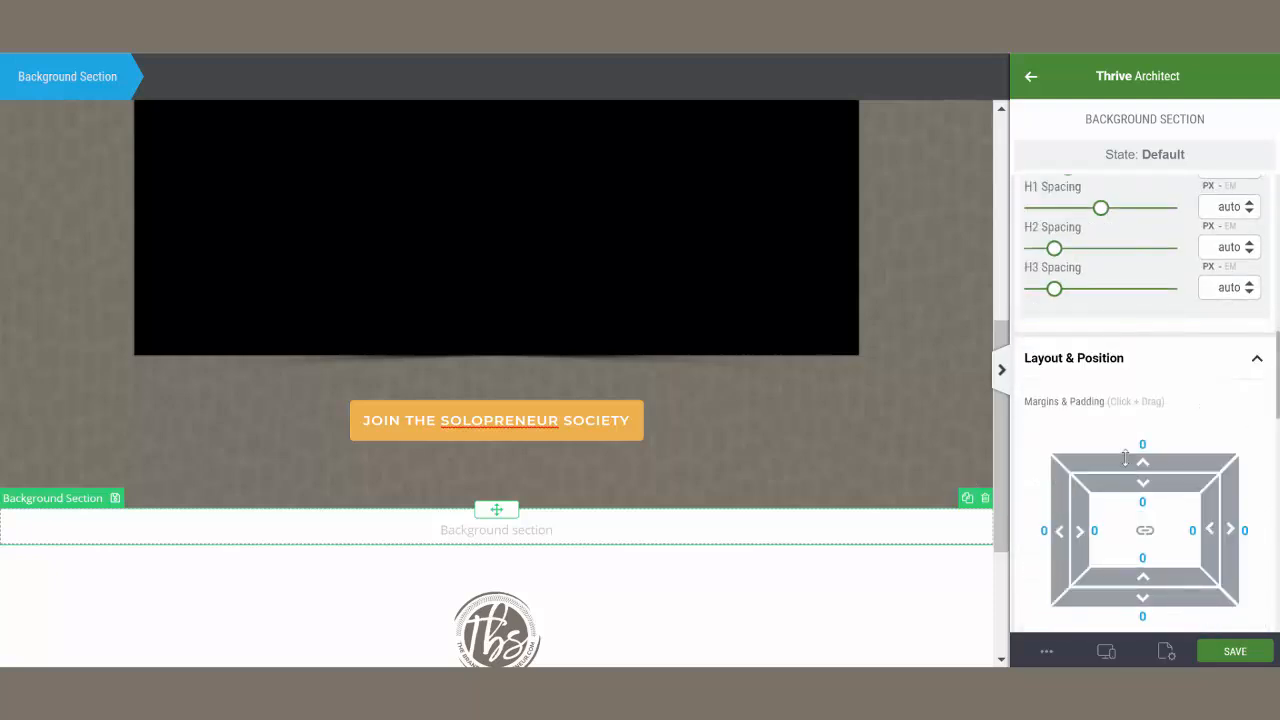
{"action": "left_click", "coordinate": [1144, 430]}
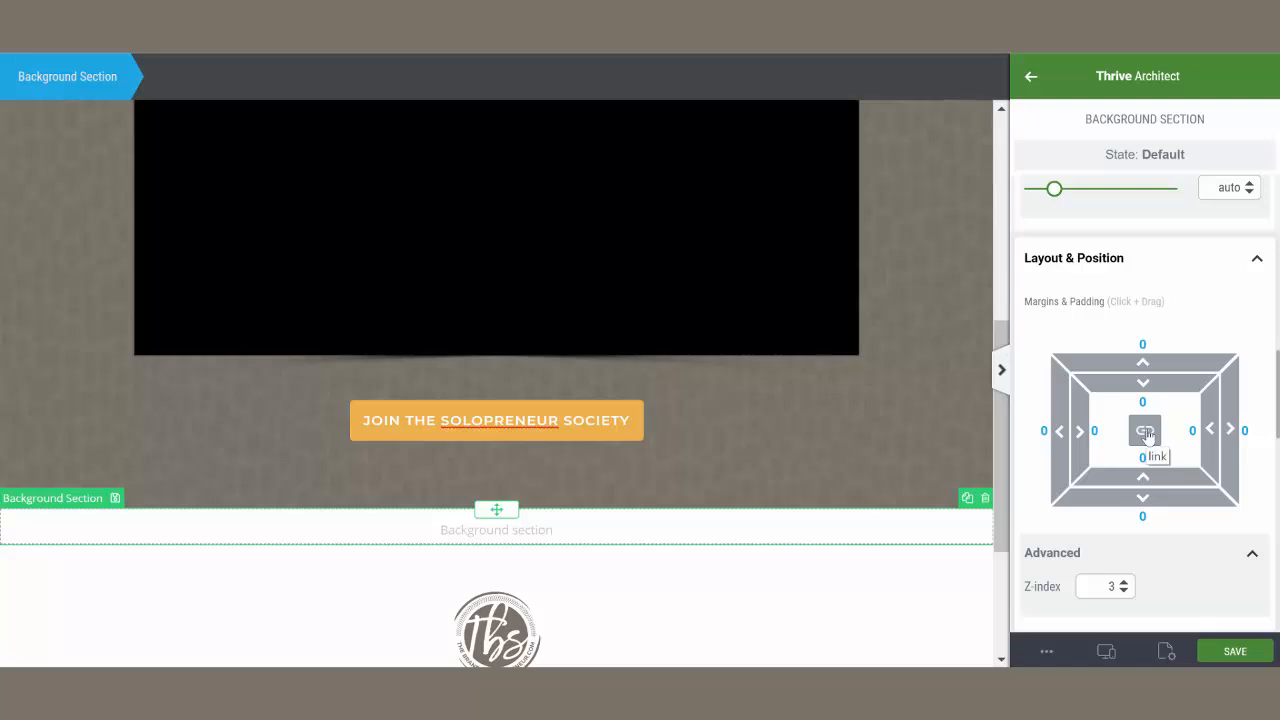
{"action": "left_click", "coordinate": [1142, 402]}
{"action": "type", "text": "15"}
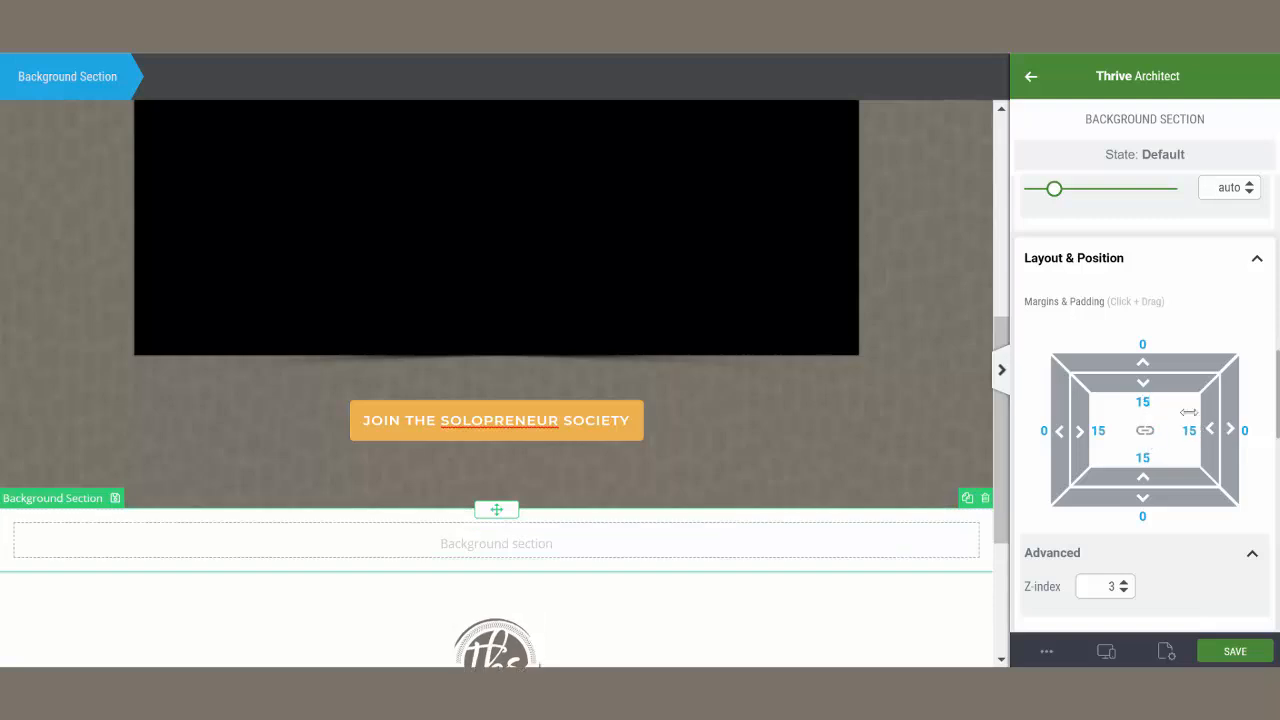
{"action": "scroll", "coordinate": [1128, 251], "scroll_direction": "up", "scroll_amount": 10}
Insert the saved H2 Heading template into the new background section, finding it with the search term h2
{"action": "left_click", "coordinate": [1030, 79]}
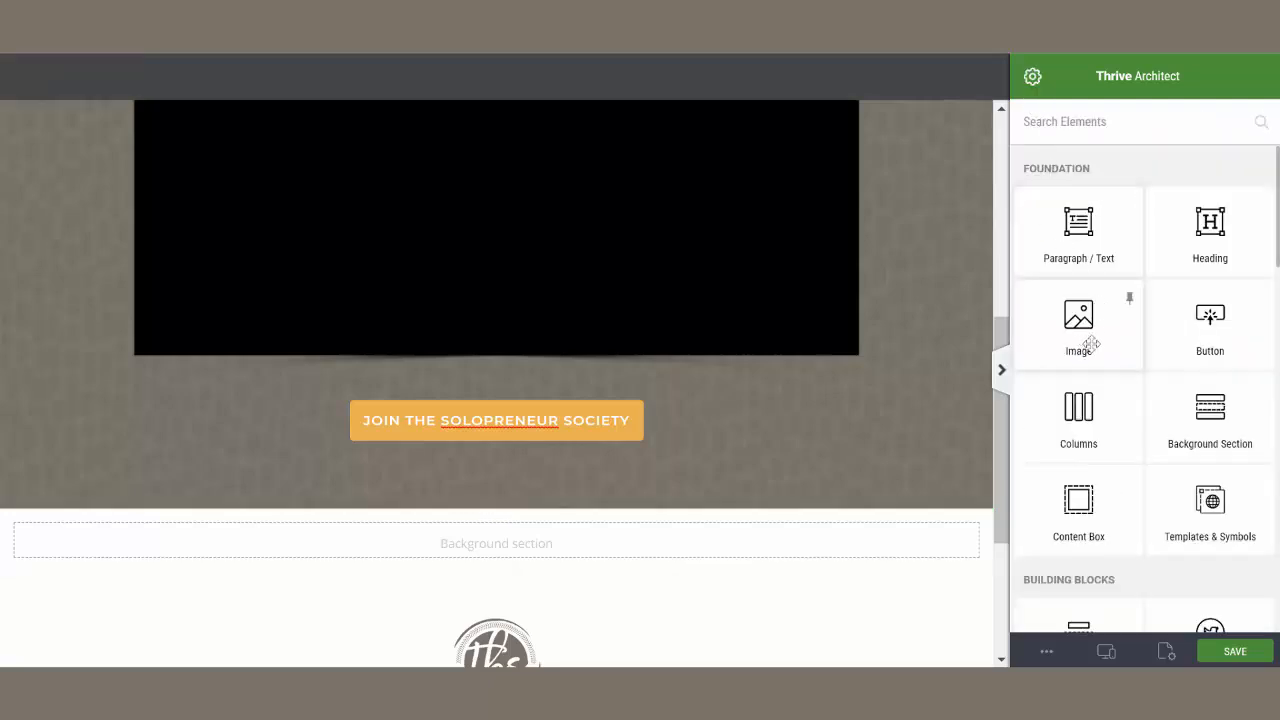
{"action": "left_click_drag", "start_coordinate": [1206, 495], "coordinate": [607, 549]}
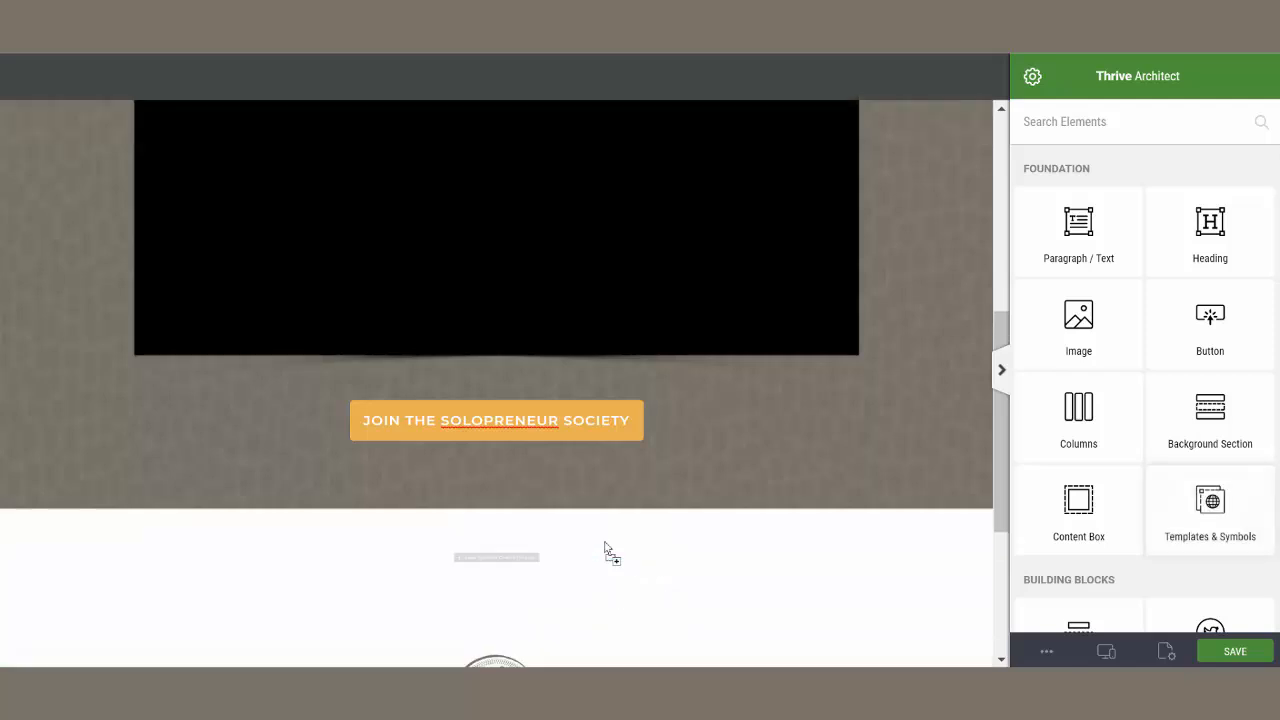
{"action": "type", "text": "h2"}
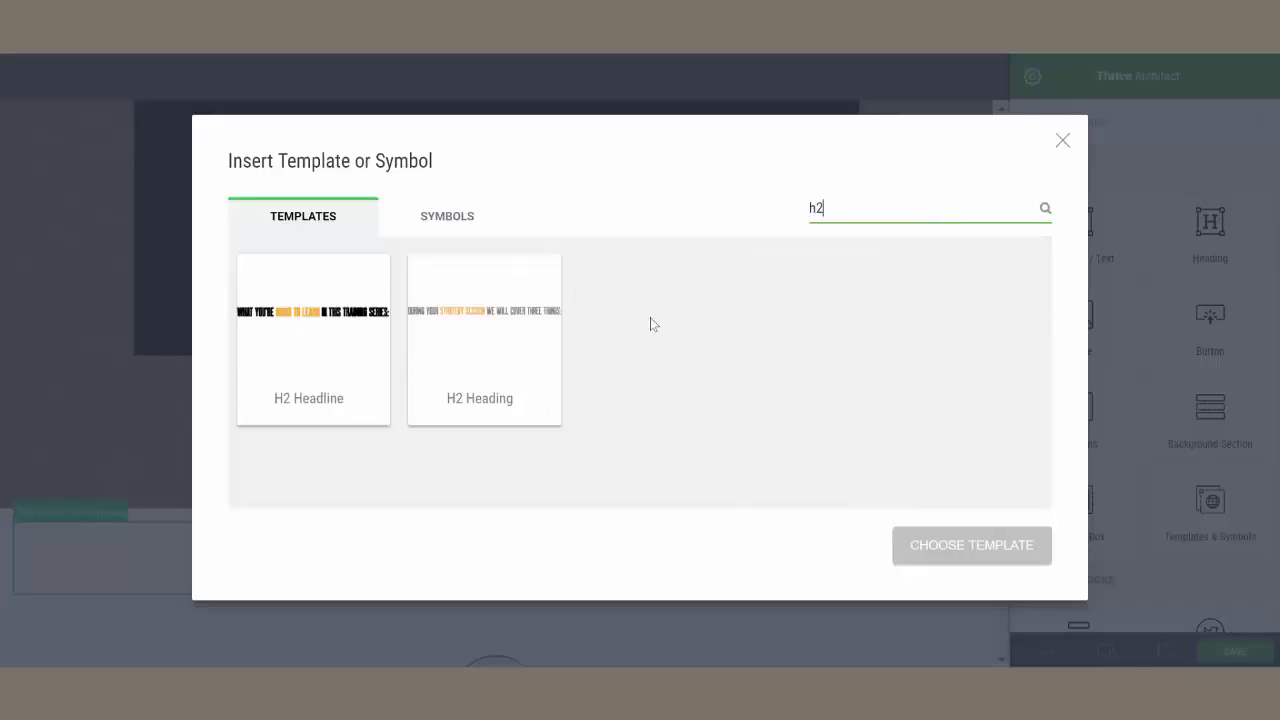
{"action": "left_click", "coordinate": [484, 340]}
{"action": "left_click", "coordinate": [951, 548]}
Set the top margin of the inserted H2 heading to 50 px
{"action": "mouse_move", "coordinate": [1095, 376]}
{"action": "left_mouse_down"}
{"action": "mouse_move", "coordinate": [1135, 378]}
{"action": "mouse_move", "coordinate": [1117, 380]}
{"action": "left_mouse_up"}
{"action": "scroll", "coordinate": [1162, 366], "scroll_direction": "down", "scroll_amount": 4}
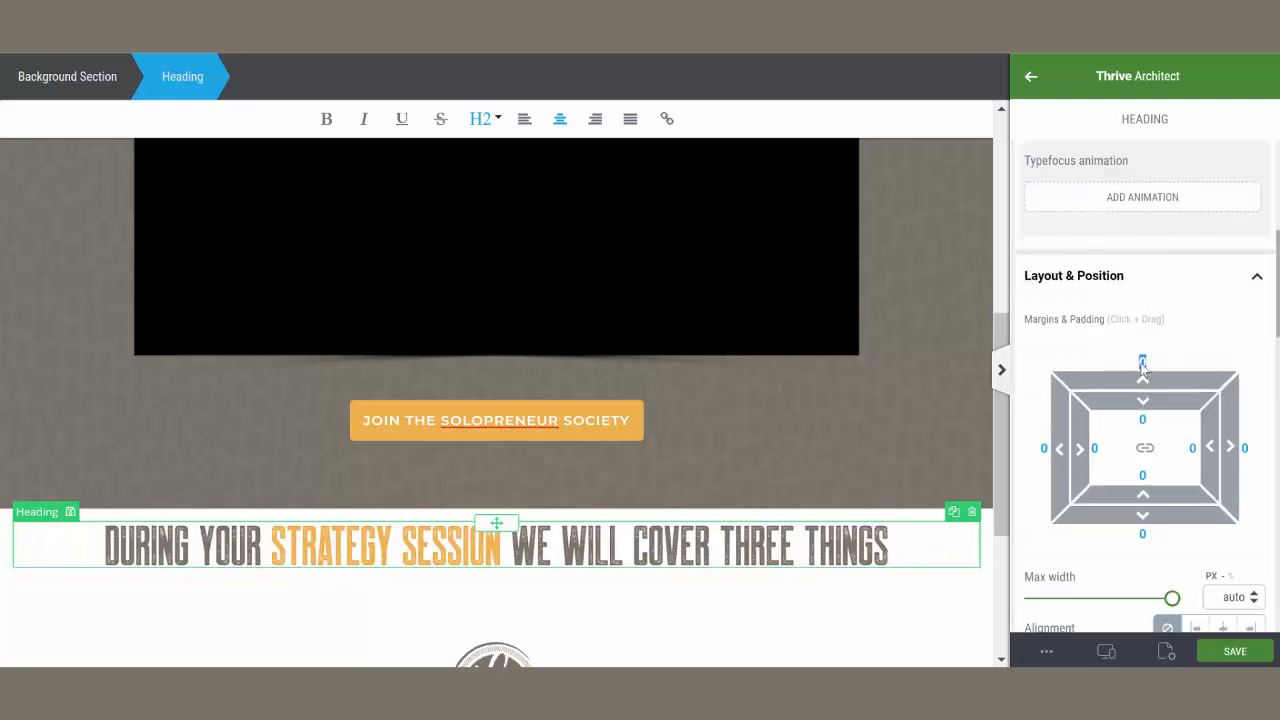
{"action": "type", "text": "75"}
{"action": "scroll", "coordinate": [914, 423], "scroll_direction": "down", "scroll_amount": 2}
{"action": "left_click", "coordinate": [1143, 362]}
{"action": "type", "text": "50"}
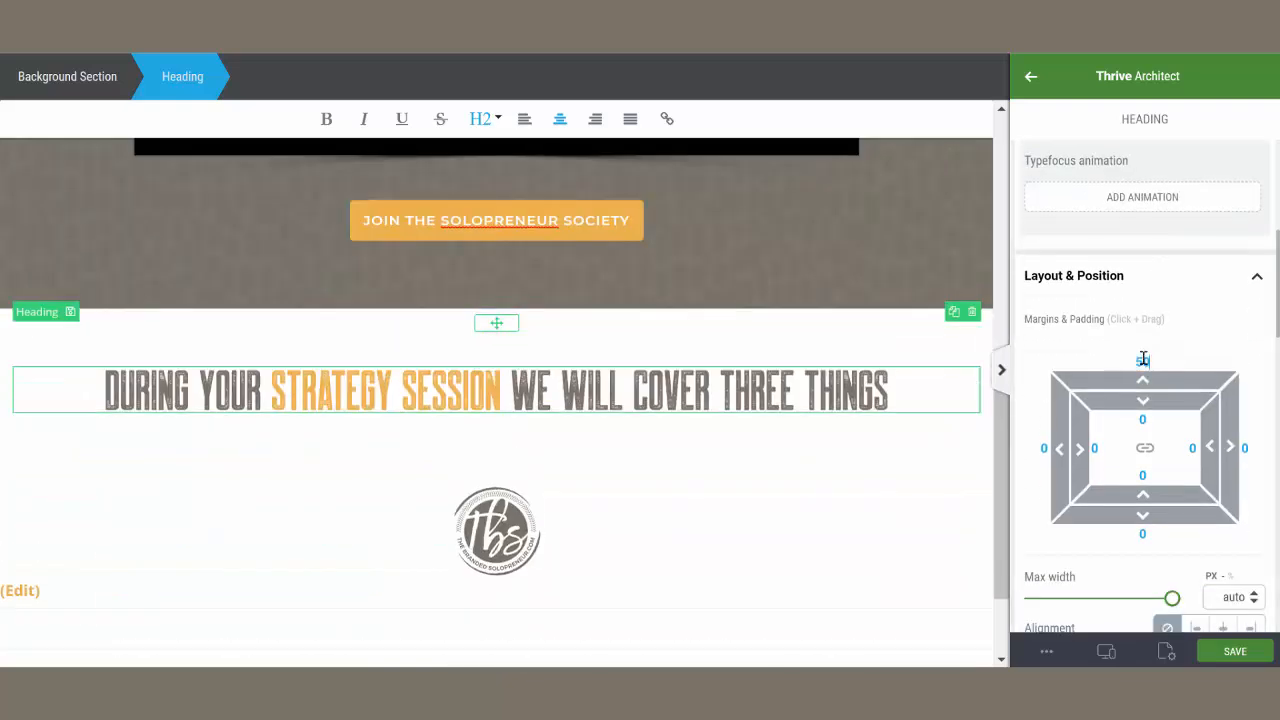
{"action": "left_click", "coordinate": [836, 457]}
Add a Columns element beneath the strategy session heading with three equal one-third columns
{"action": "scroll", "coordinate": [836, 457], "scroll_direction": "down", "scroll_amount": 1}
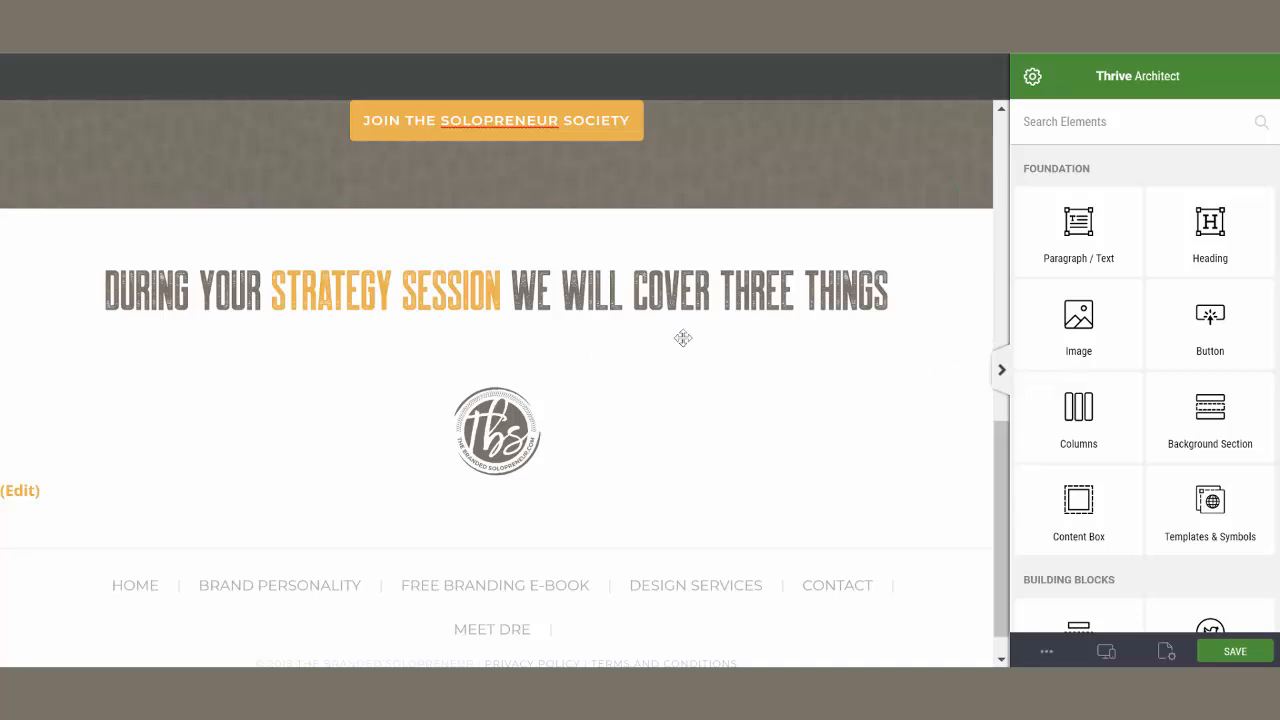
{"action": "left_click_drag", "start_coordinate": [1077, 420], "coordinate": [634, 307]}
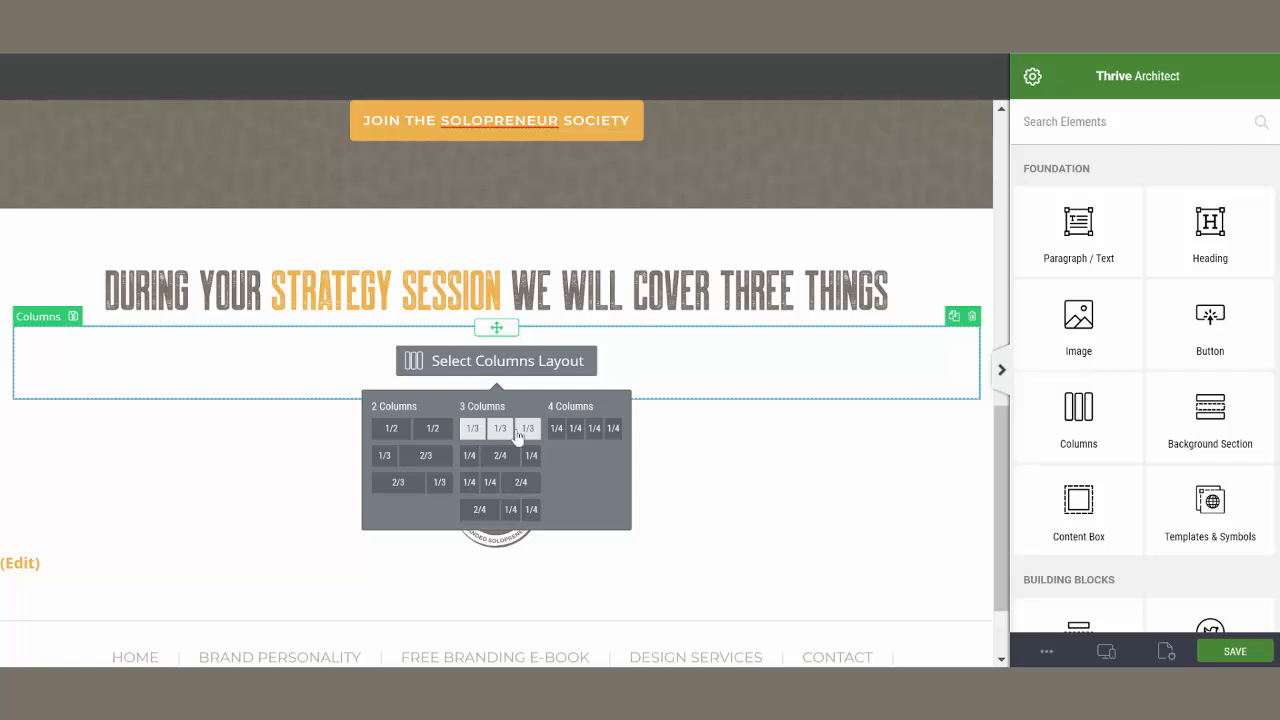
{"action": "left_click", "coordinate": [518, 430]}
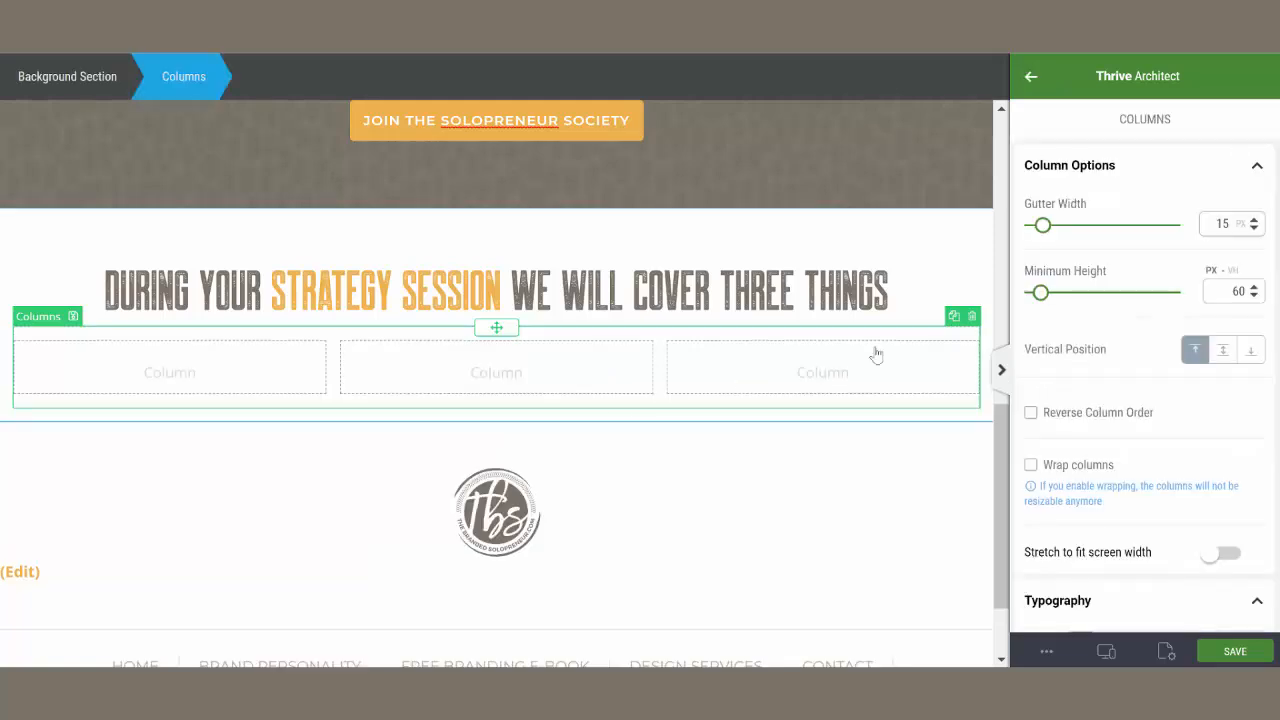
{"action": "left_click", "coordinate": [1029, 84]}
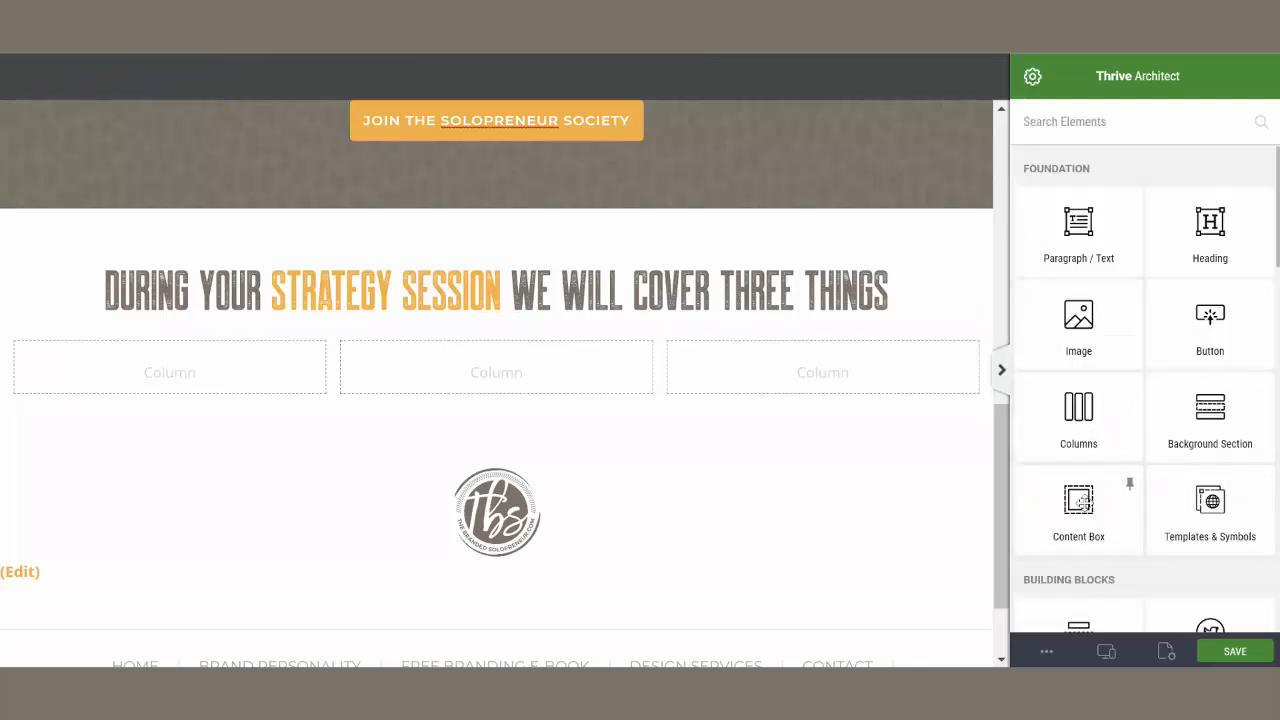
Add a content box to the first column and insert a glass icon inside it, finding the Icon element with the search term ico
{"action": "left_click_drag", "start_coordinate": [1078, 502], "coordinate": [200, 380]}
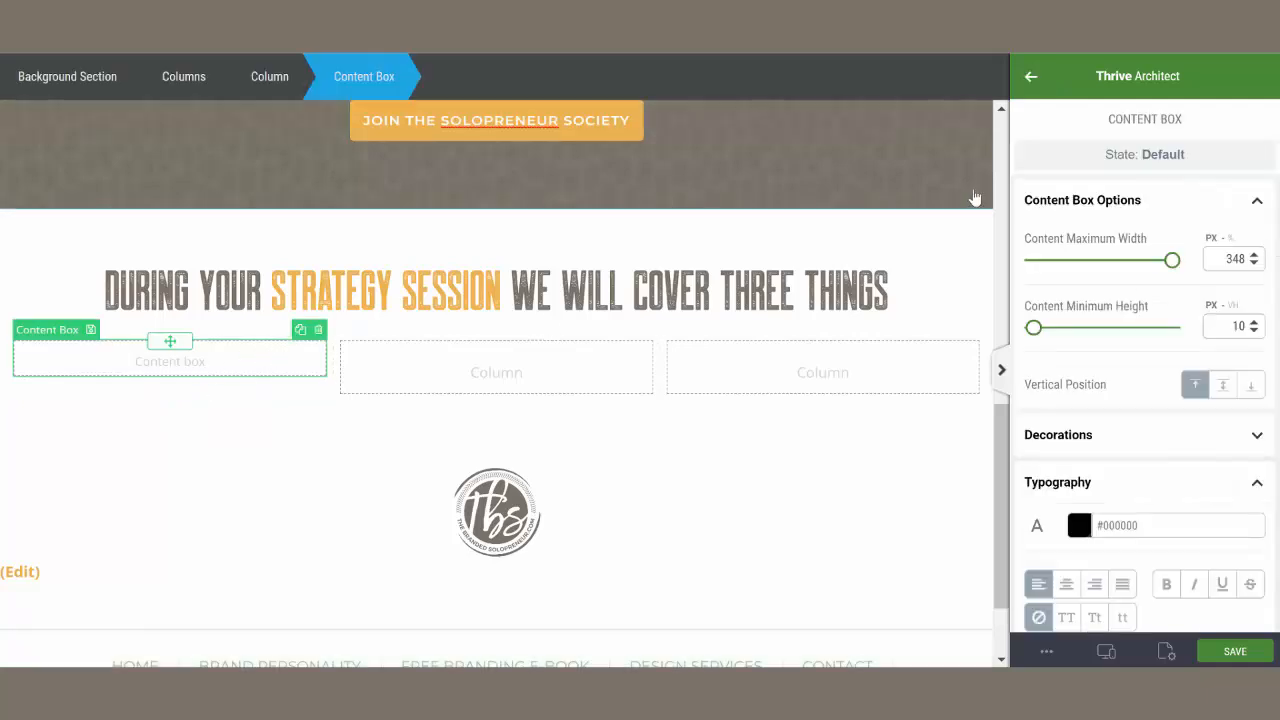
{"action": "left_click", "coordinate": [1032, 80]}
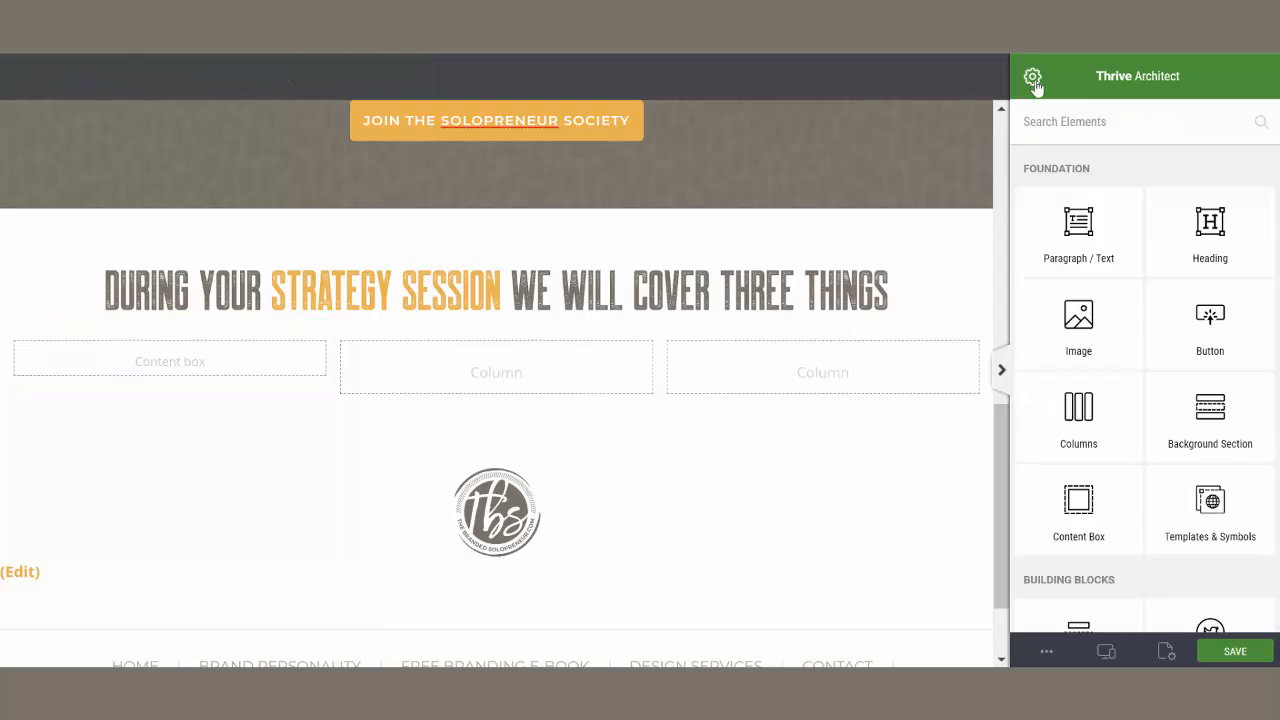
{"action": "left_click", "coordinate": [1066, 121]}
{"action": "type", "text": "ico"}
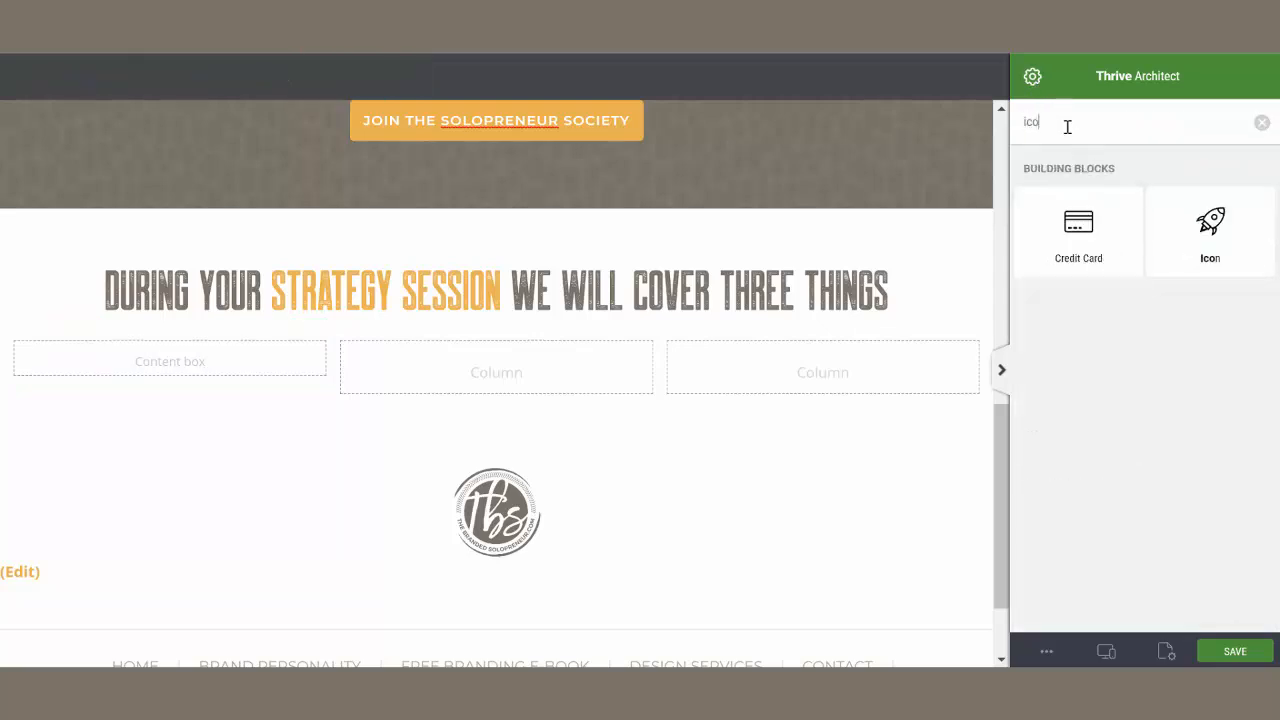
{"action": "left_click_drag", "start_coordinate": [1224, 226], "coordinate": [220, 374]}
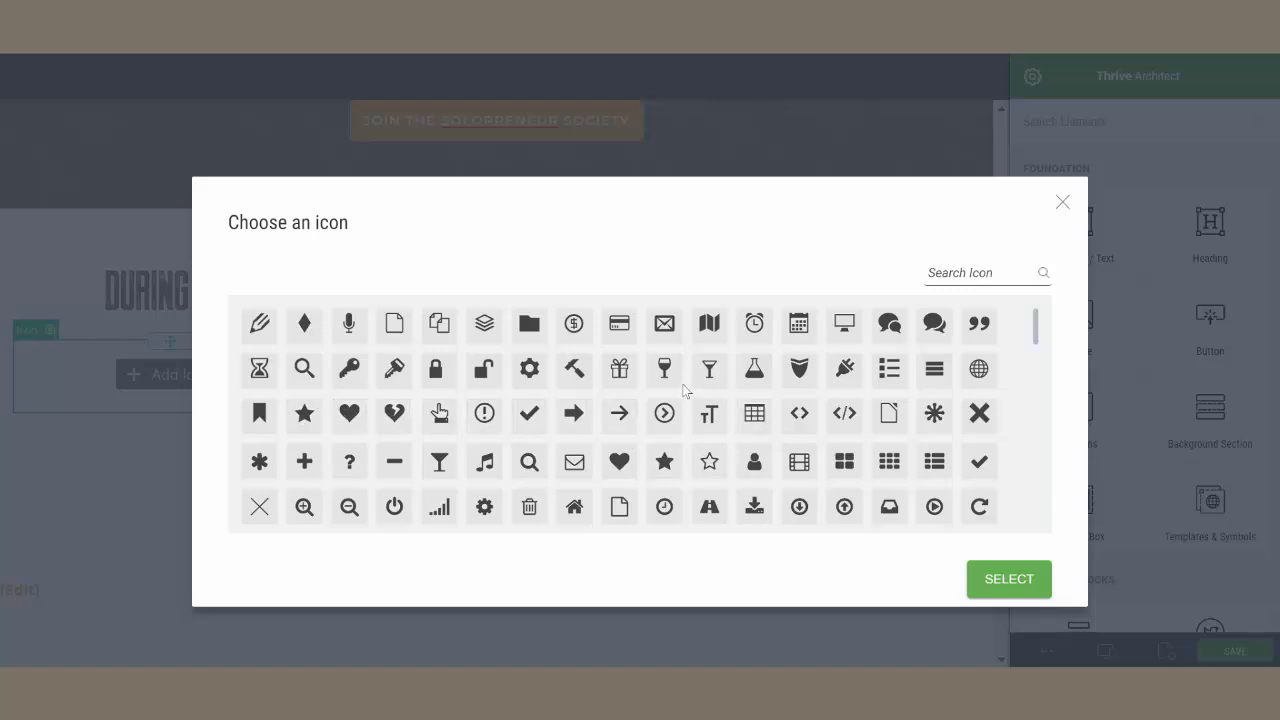
{"action": "left_click", "coordinate": [665, 372]}
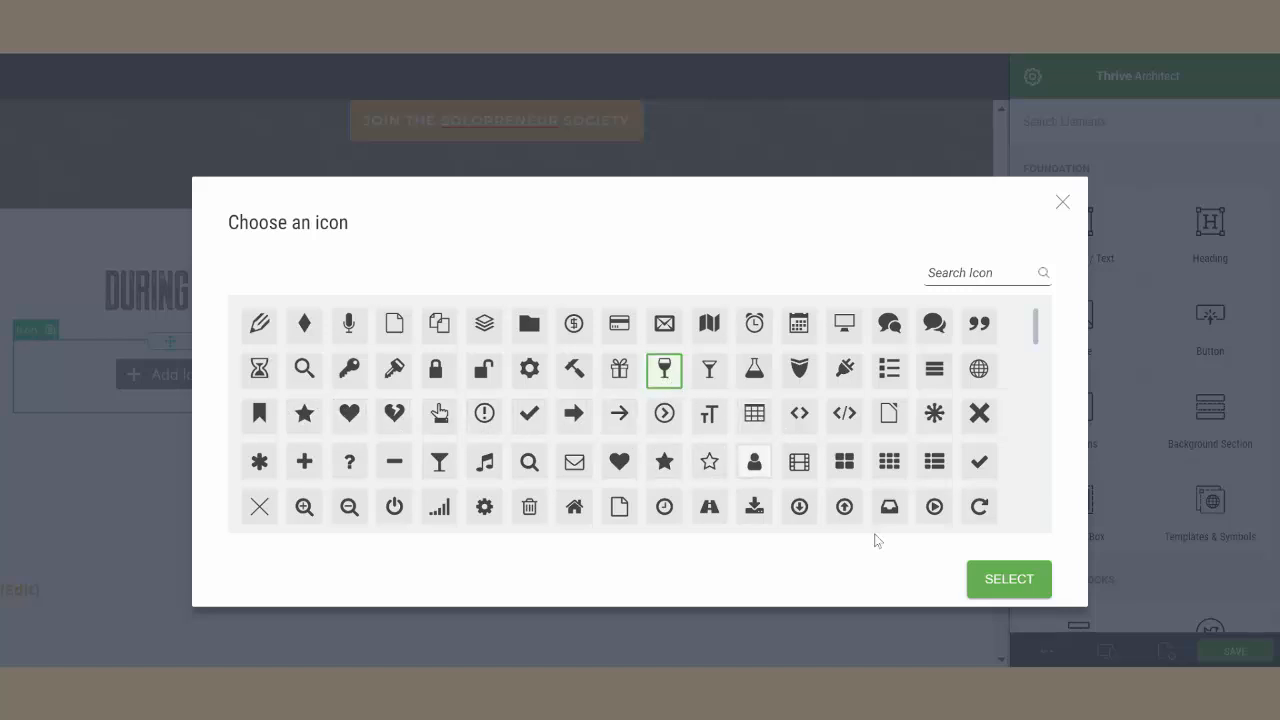
{"action": "left_click", "coordinate": [1003, 583]}
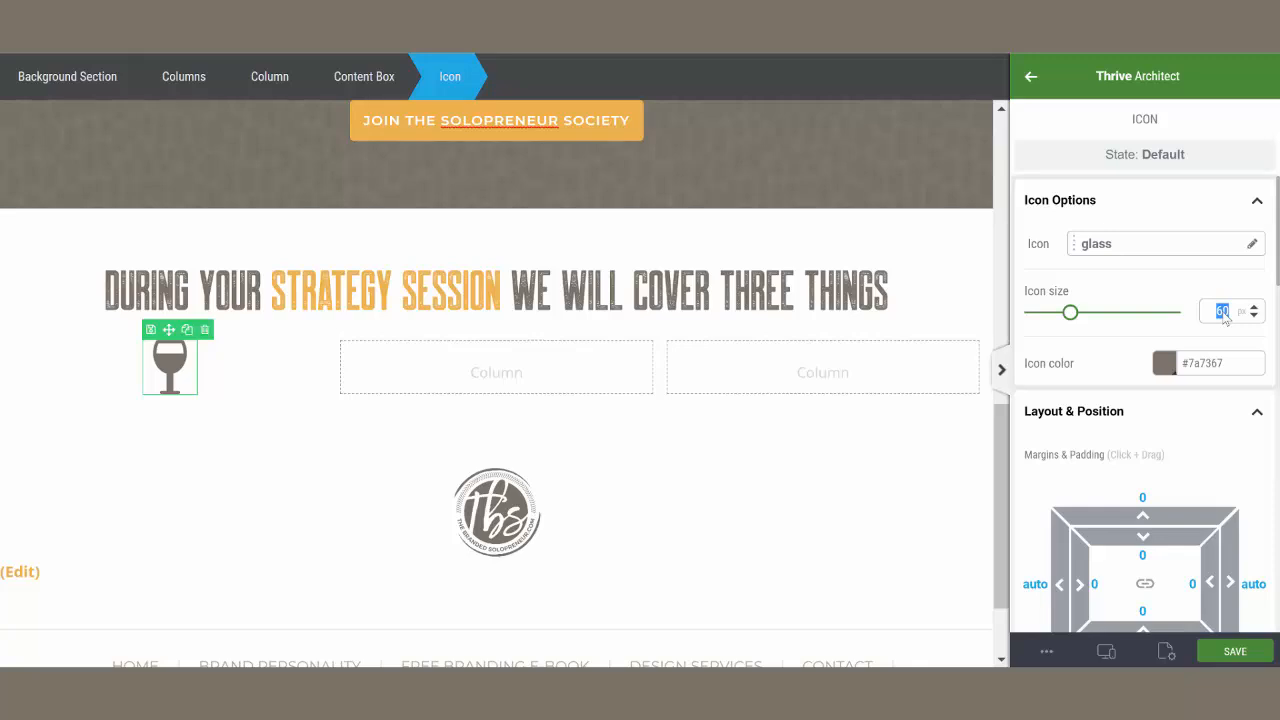
Set the glass icon's size to 40 px
{"action": "type", "text": "40"}
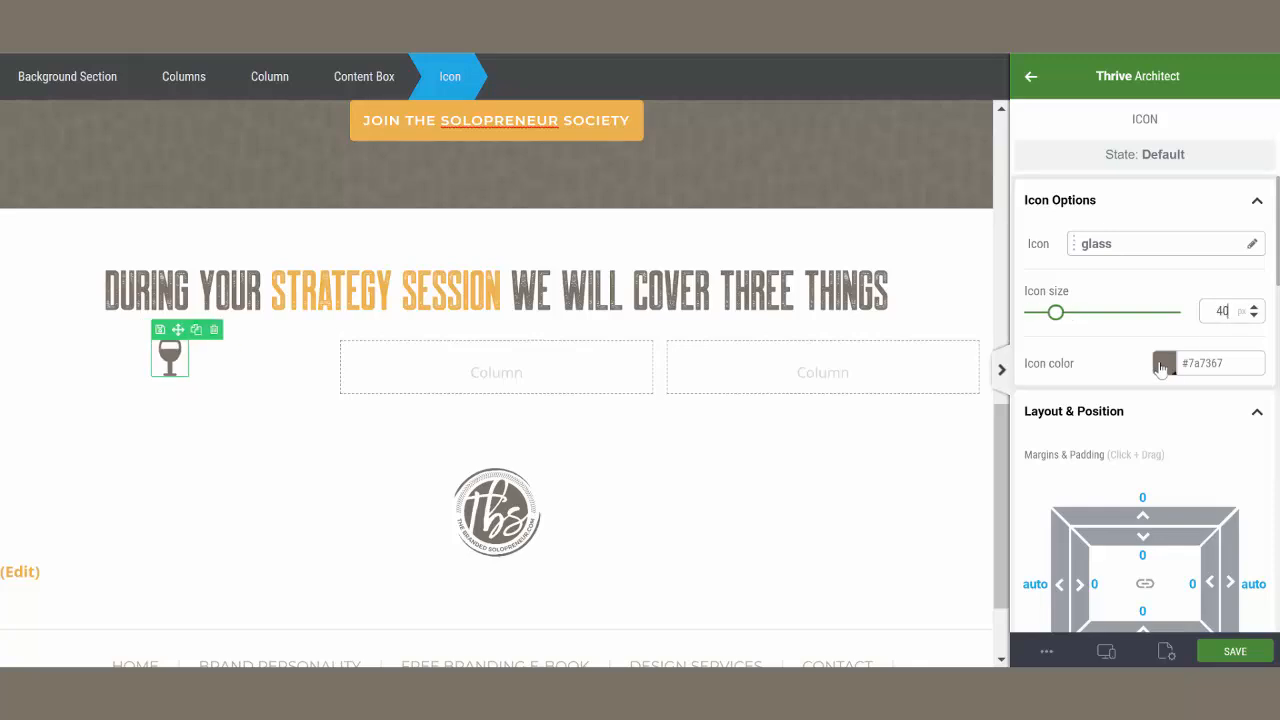
{"action": "left_click", "coordinate": [1161, 366]}
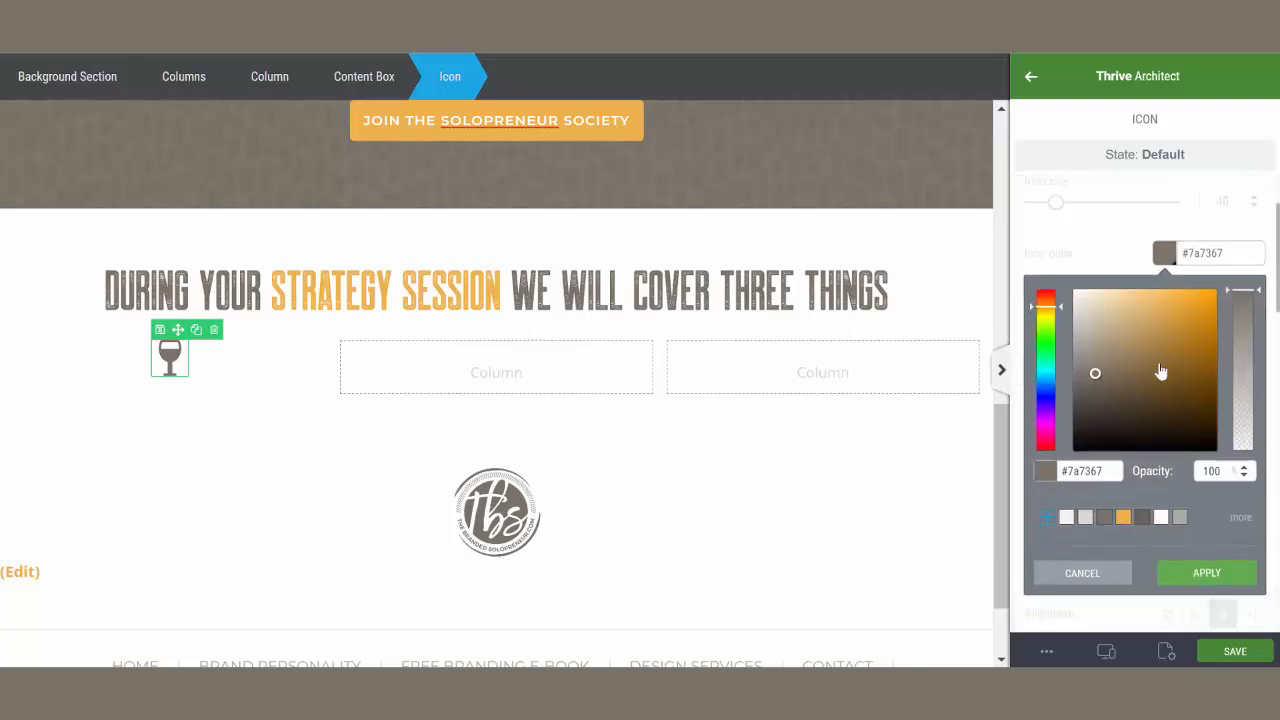
{"action": "left_click", "coordinate": [1079, 576]}
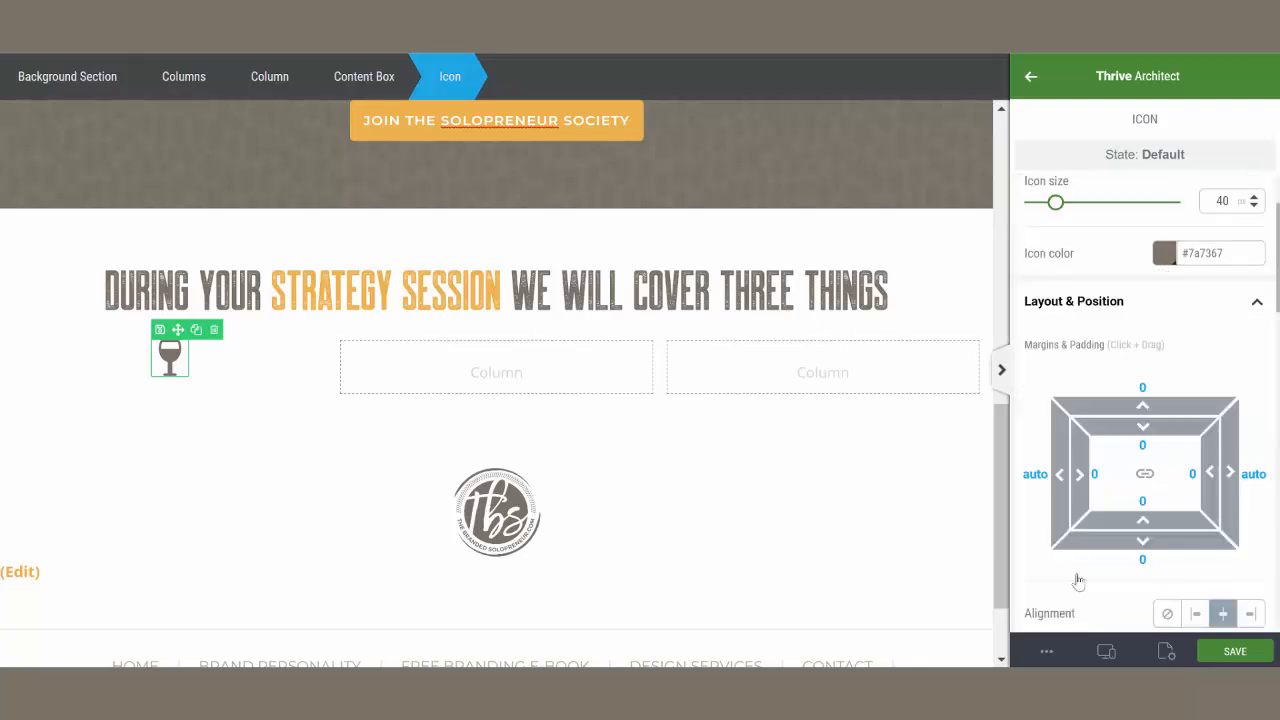
Insert the saved H3 heading template beneath the glass icon, finding it with the search term h3
{"action": "left_click", "coordinate": [1030, 84]}
{"action": "left_click_drag", "start_coordinate": [1194, 500], "coordinate": [180, 381]}
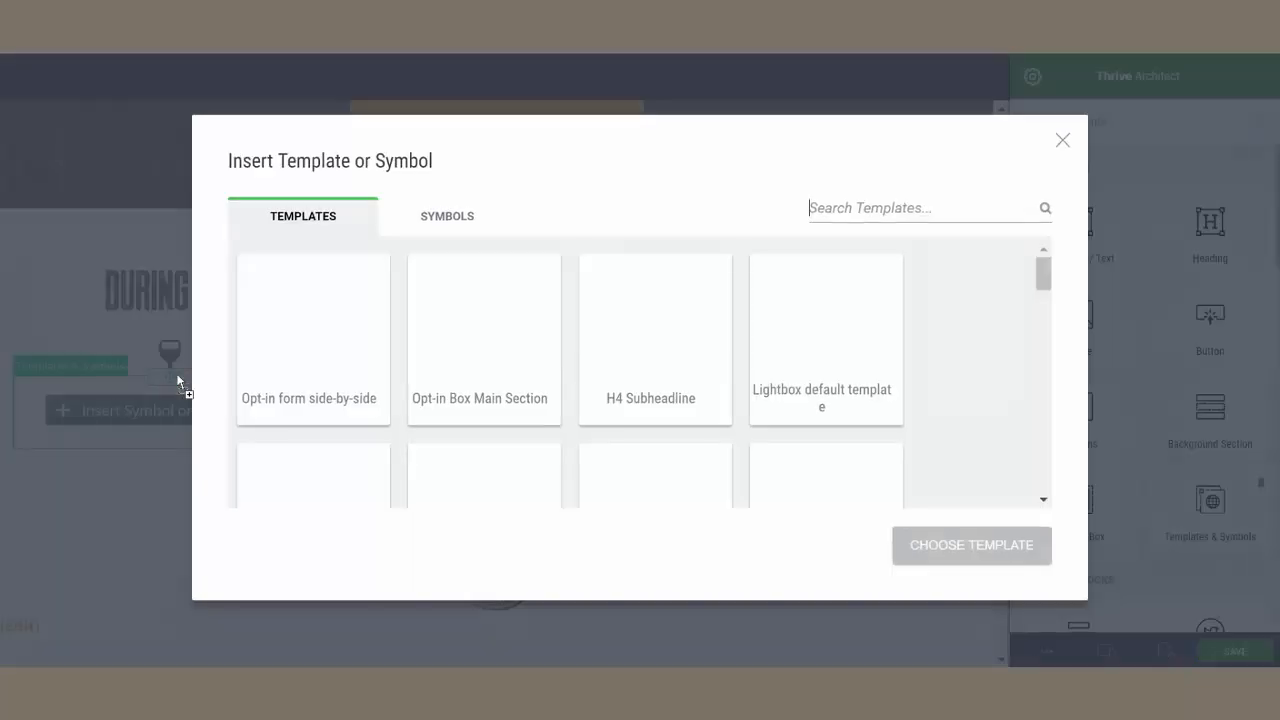
{"action": "type", "text": "h3"}
{"action": "left_click", "coordinate": [471, 351]}
{"action": "left_click", "coordinate": [968, 553]}
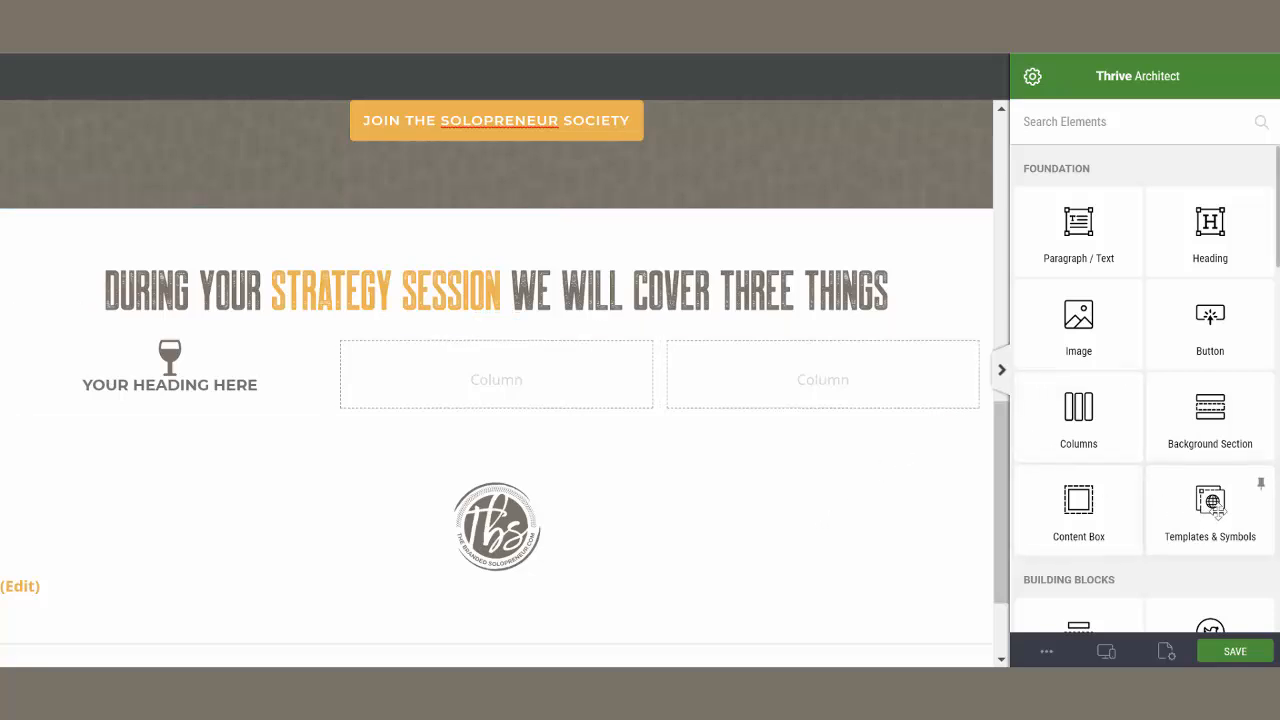
Insert a saved paragraph template beneath the H3 heading in the first column, finding it with the search term para
{"action": "left_click_drag", "start_coordinate": [1215, 510], "coordinate": [210, 401]}
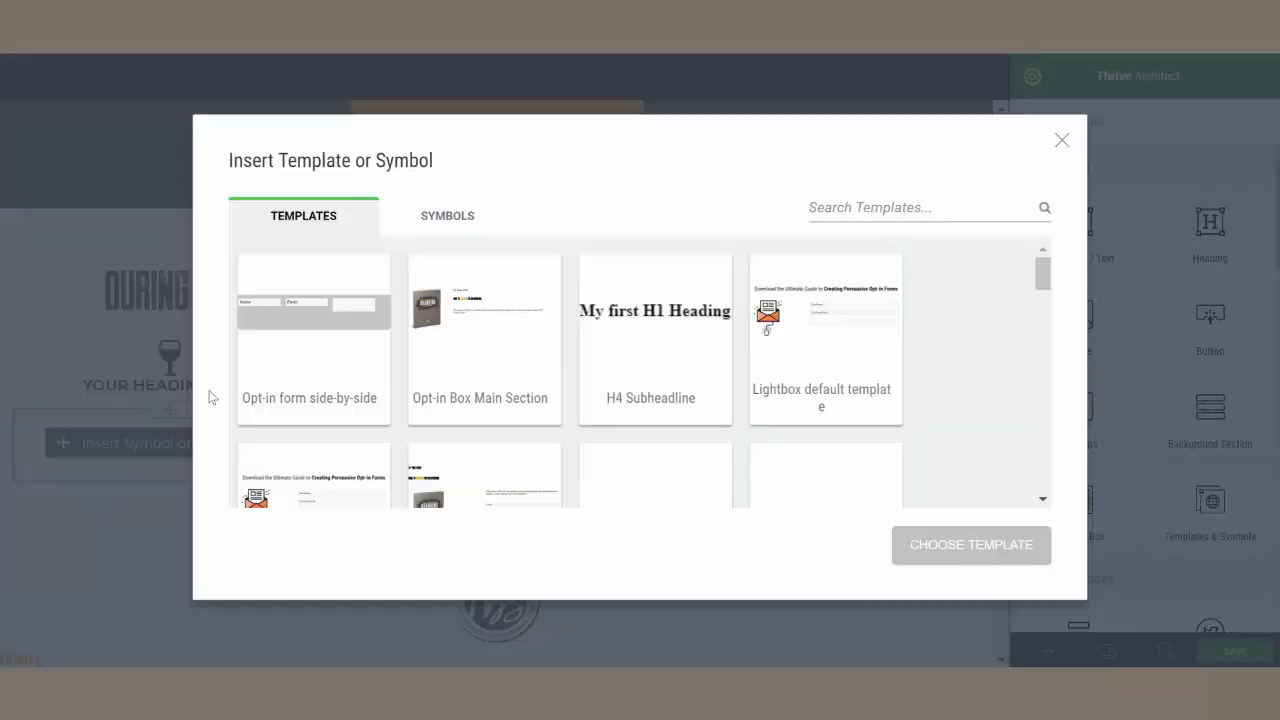
{"action": "type", "text": "para"}
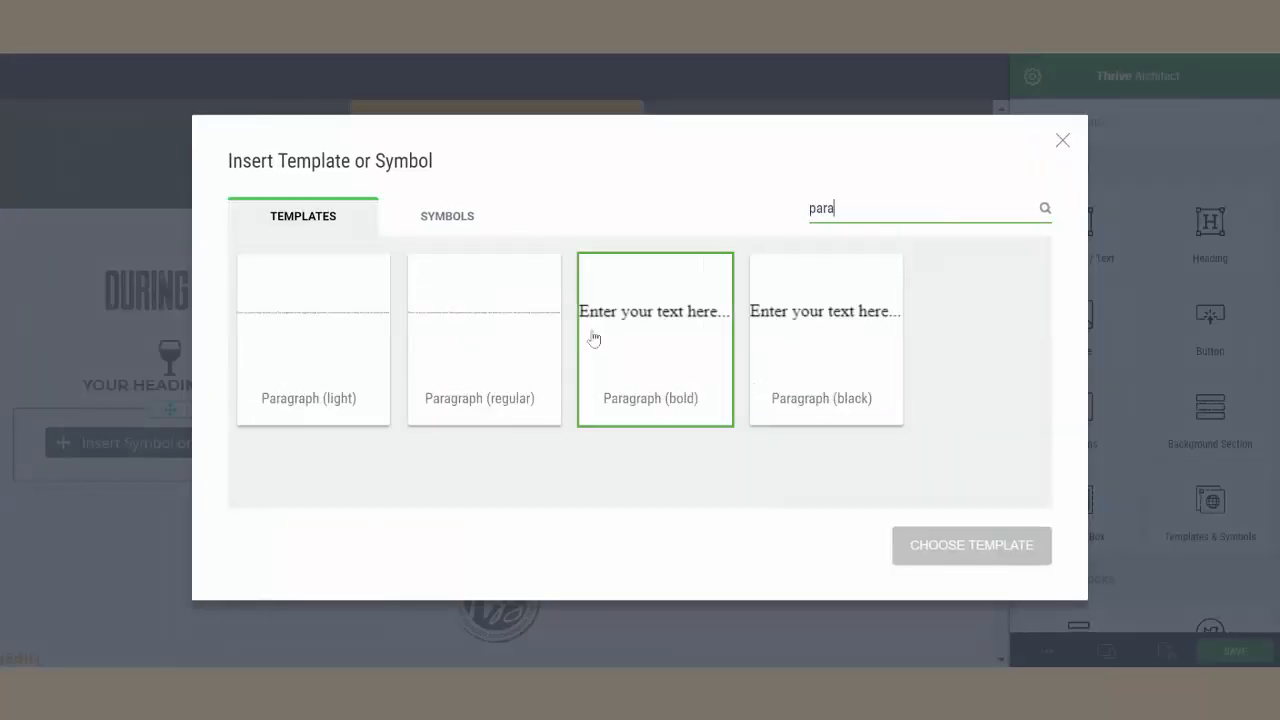
{"action": "left_click", "coordinate": [950, 540]}
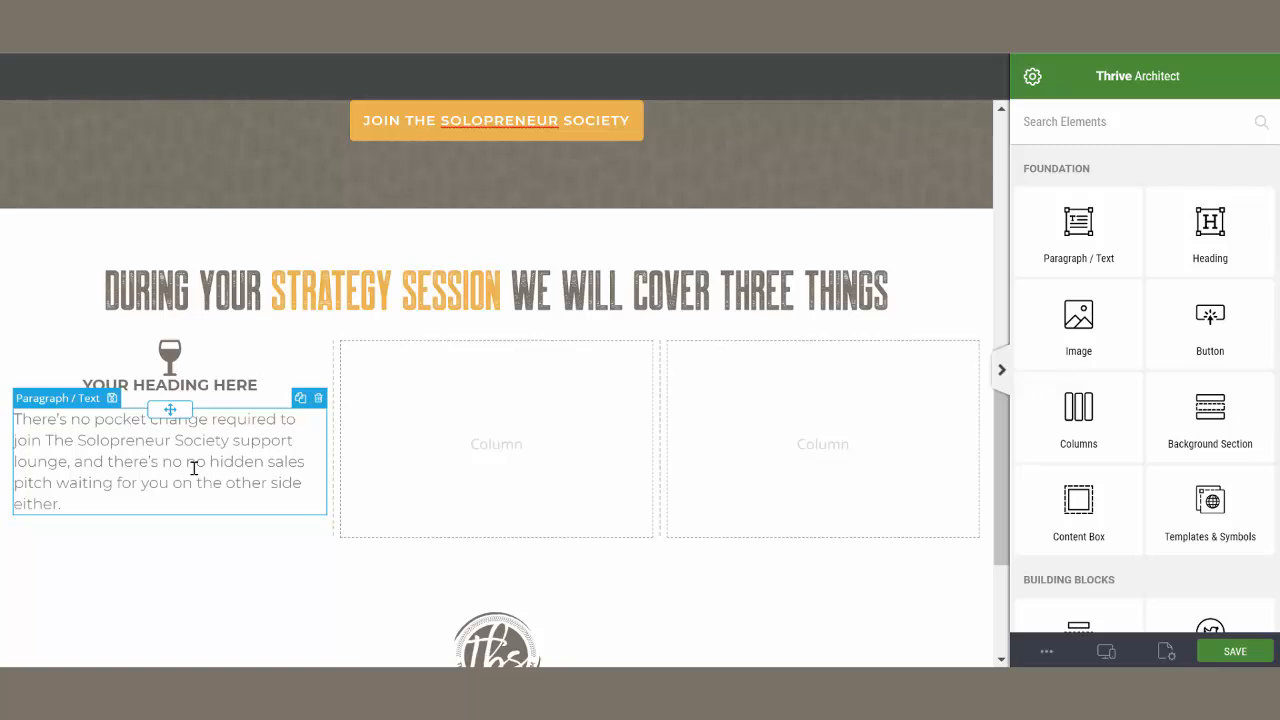
Set the top margin of the first column's H3 heading to 15 px
{"action": "left_click", "coordinate": [227, 387]}
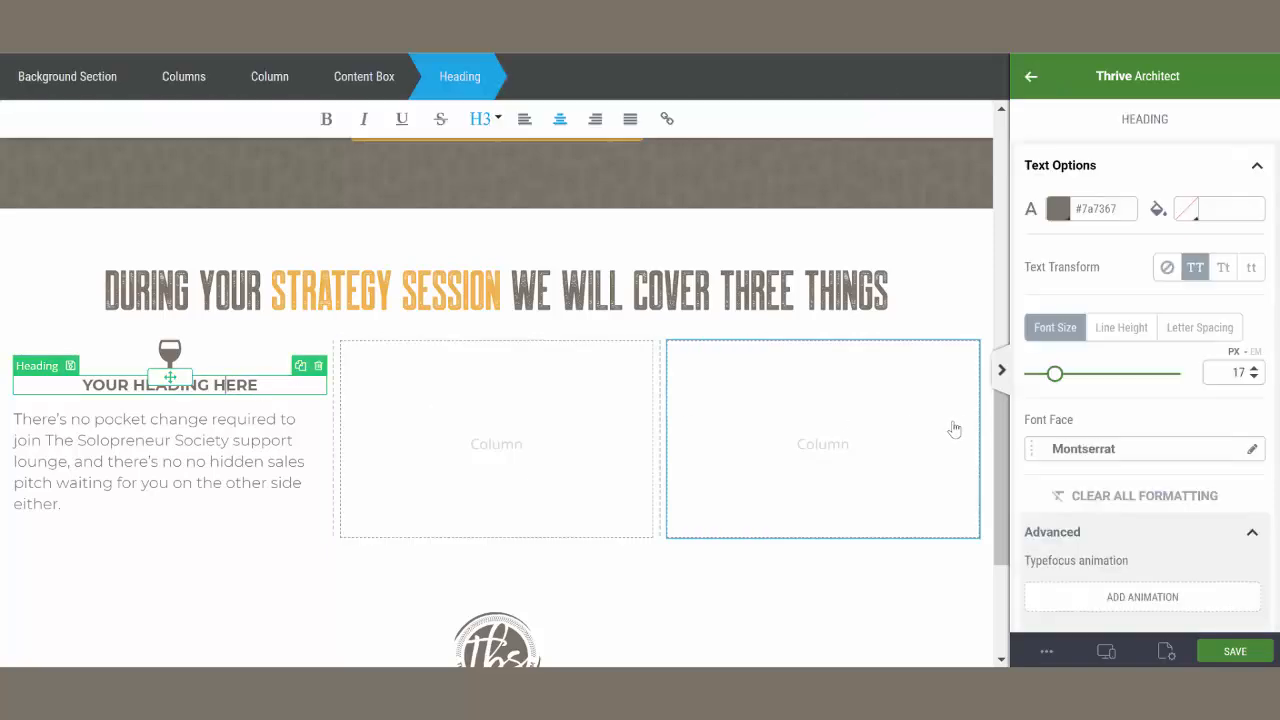
{"action": "scroll", "coordinate": [1150, 380], "scroll_direction": "down", "scroll_amount": 4}
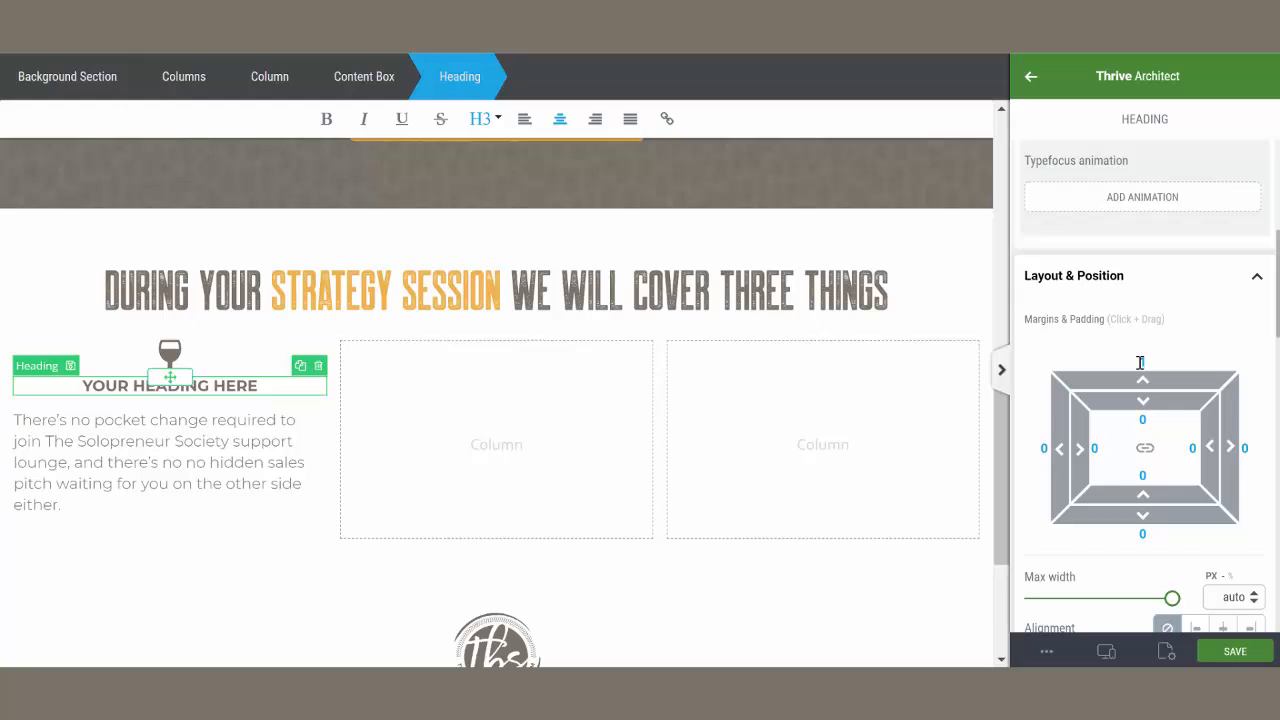
{"action": "left_click", "coordinate": [1141, 362]}
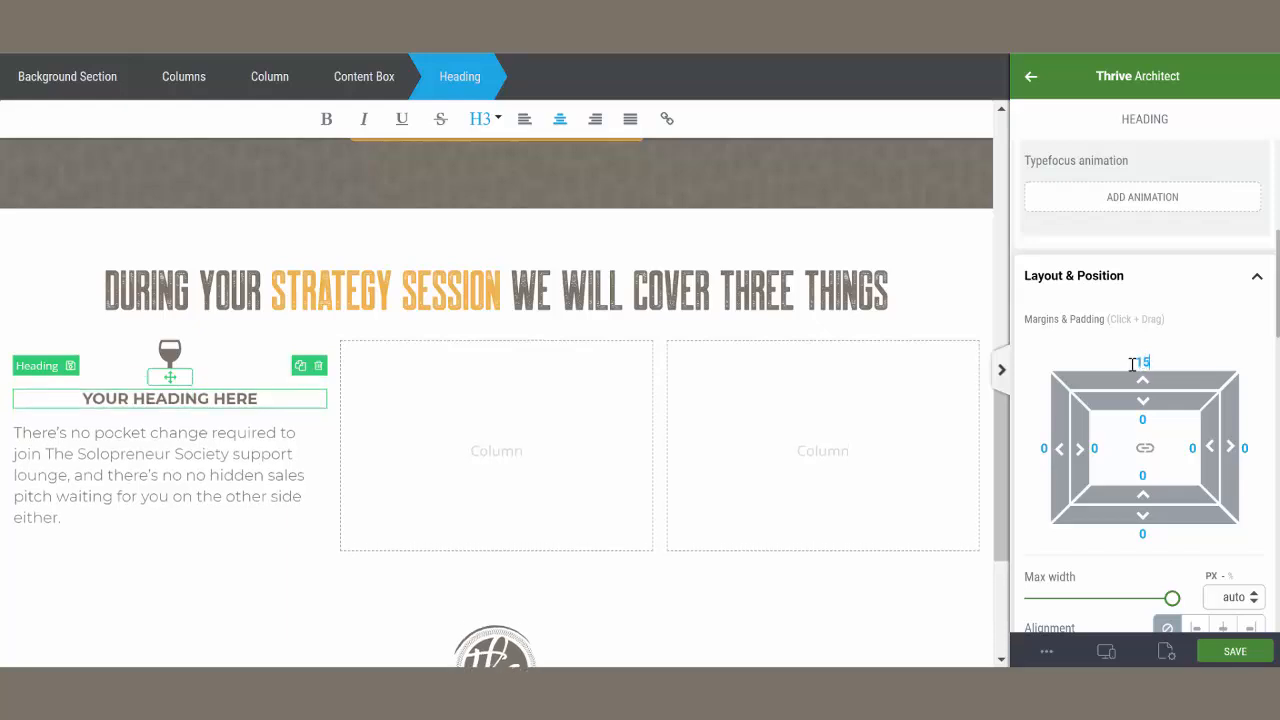
Center-align the paragraph text beneath the first column's heading
{"action": "left_click", "coordinate": [196, 456]}
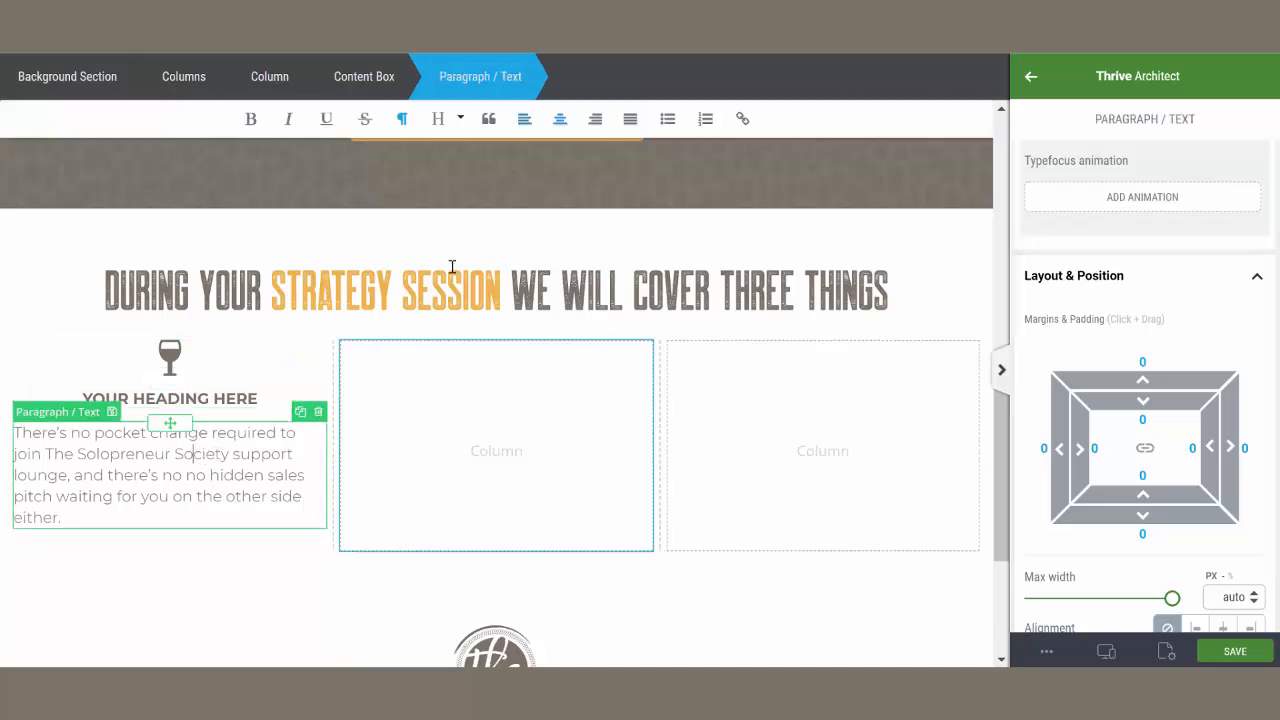
{"action": "left_click", "coordinate": [560, 119]}
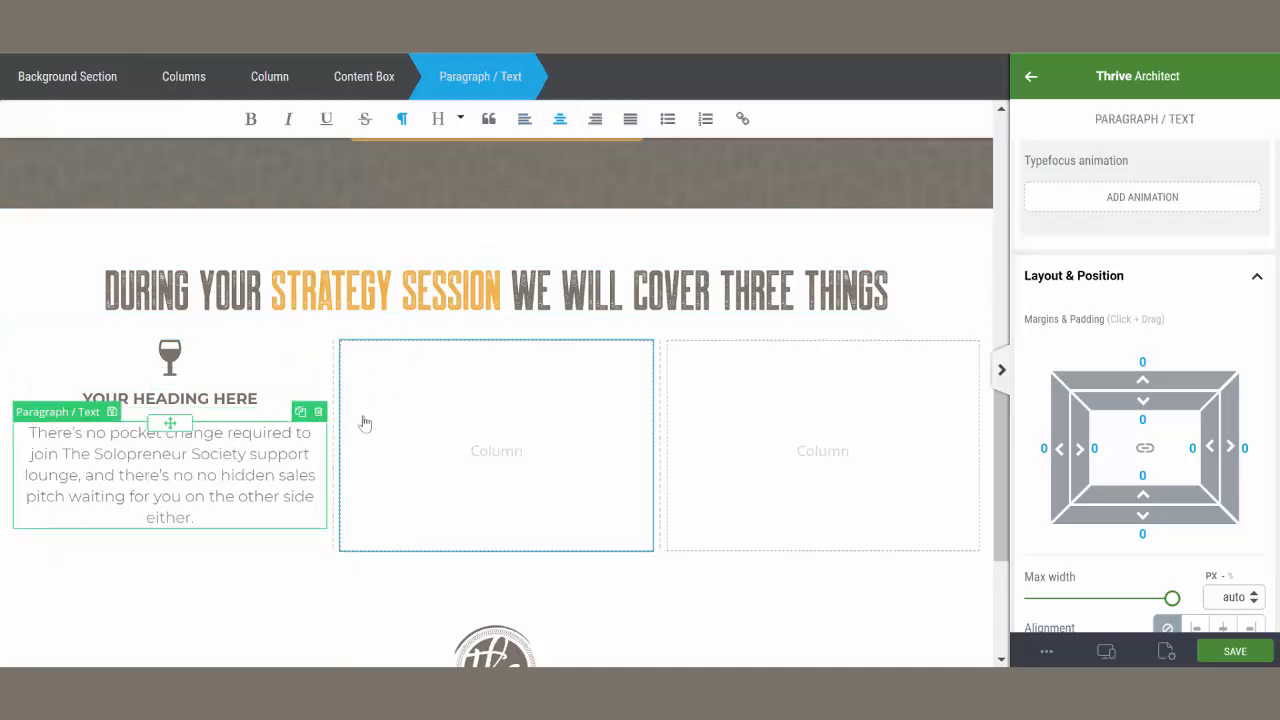
{"action": "left_click", "coordinate": [264, 614]}
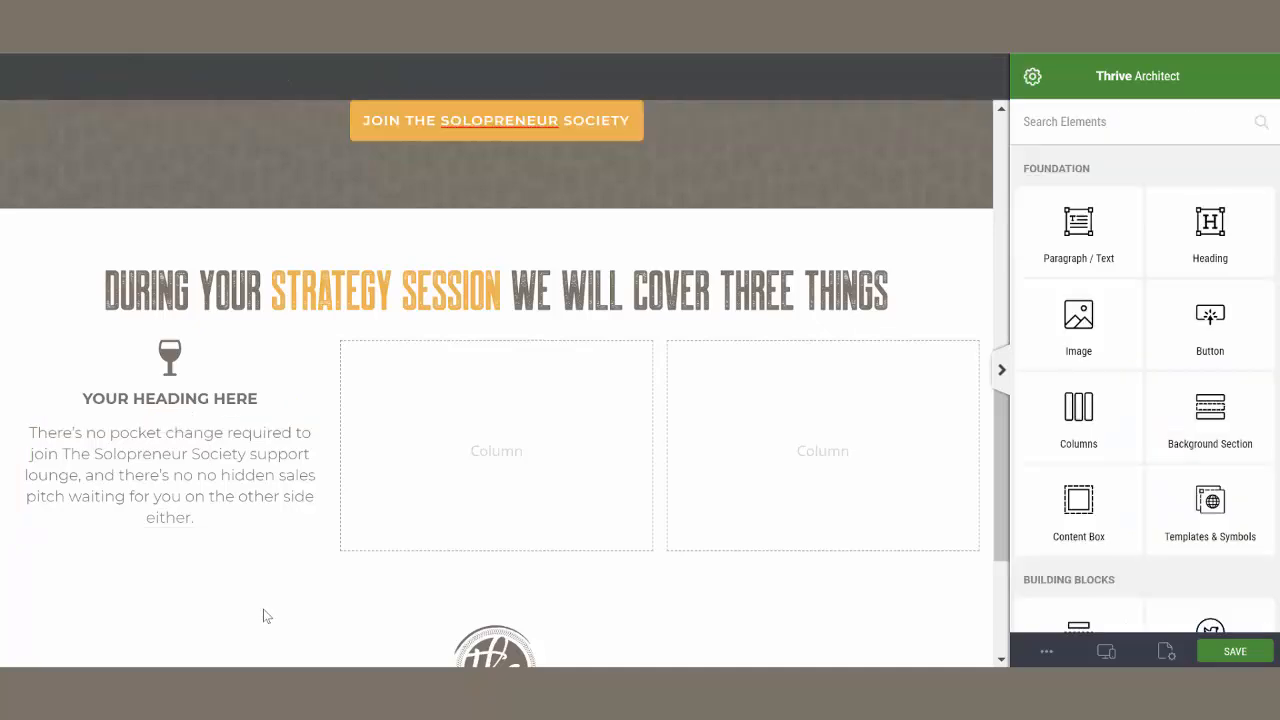
Duplicate the first column's content box and place the copies in the second and third columns
{"action": "left_click", "coordinate": [252, 386]}
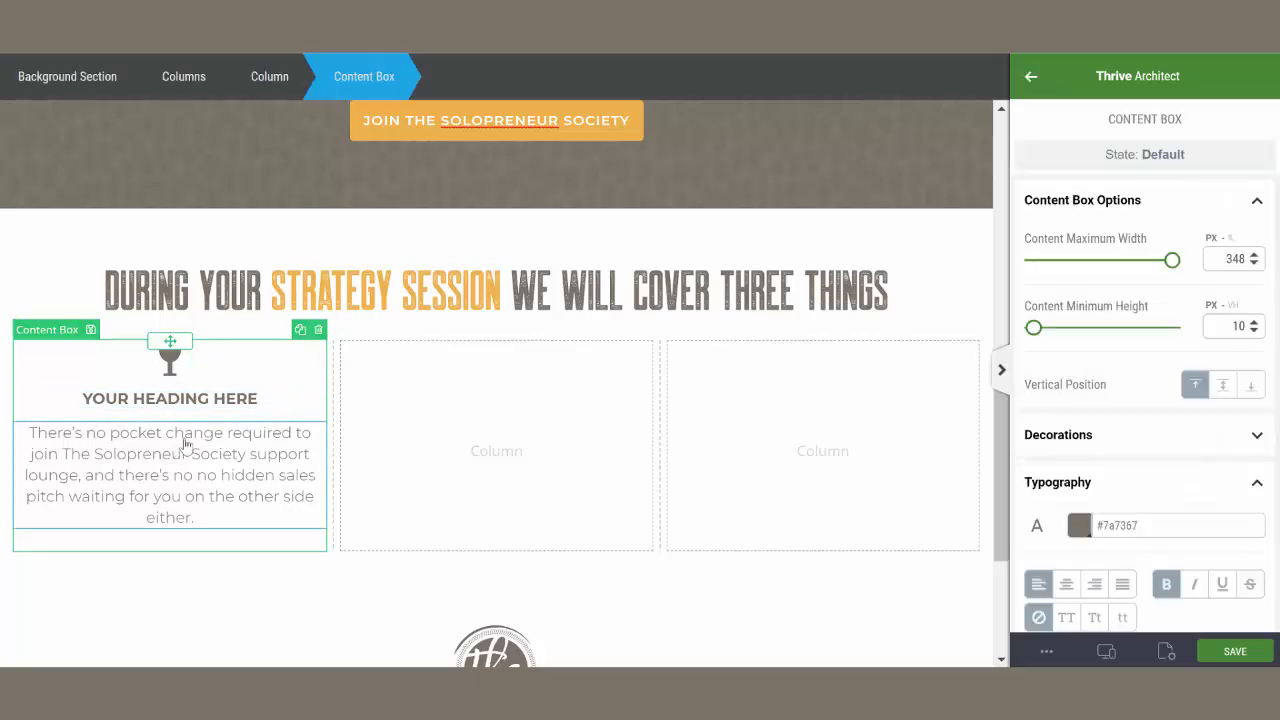
{"action": "left_click", "coordinate": [300, 332]}
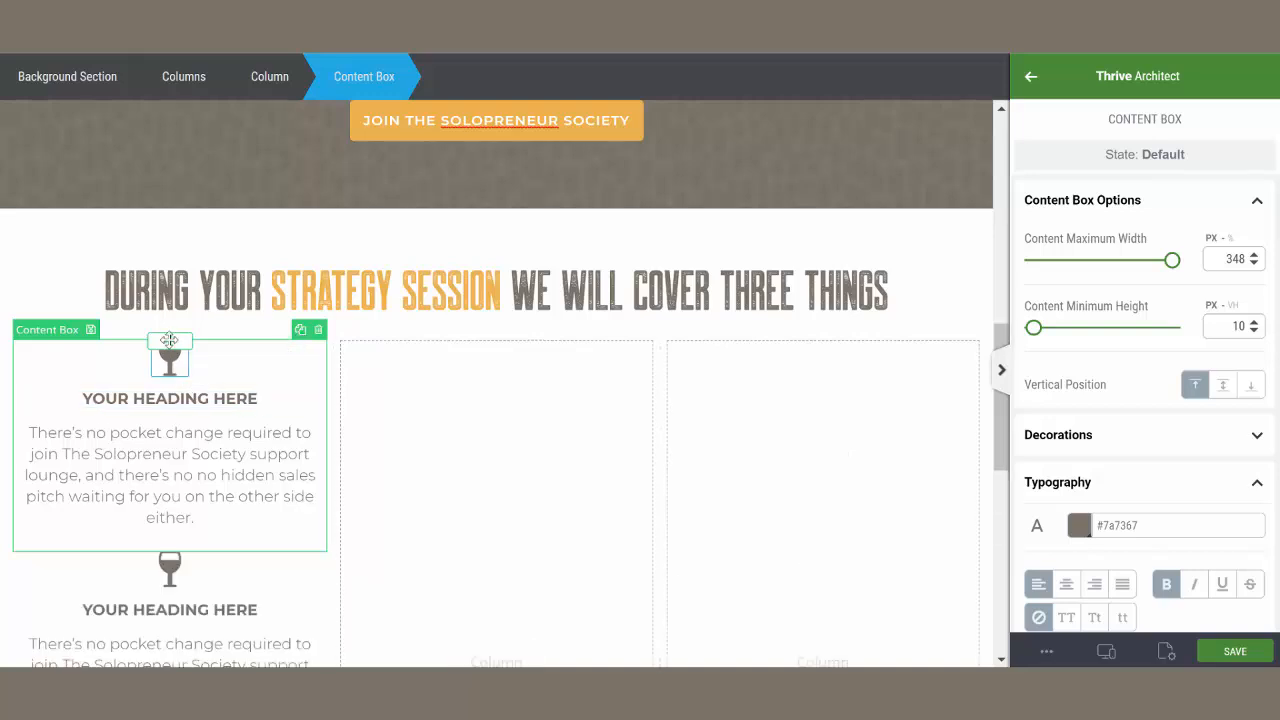
{"action": "left_click_drag", "start_coordinate": [294, 408], "coordinate": [474, 523]}
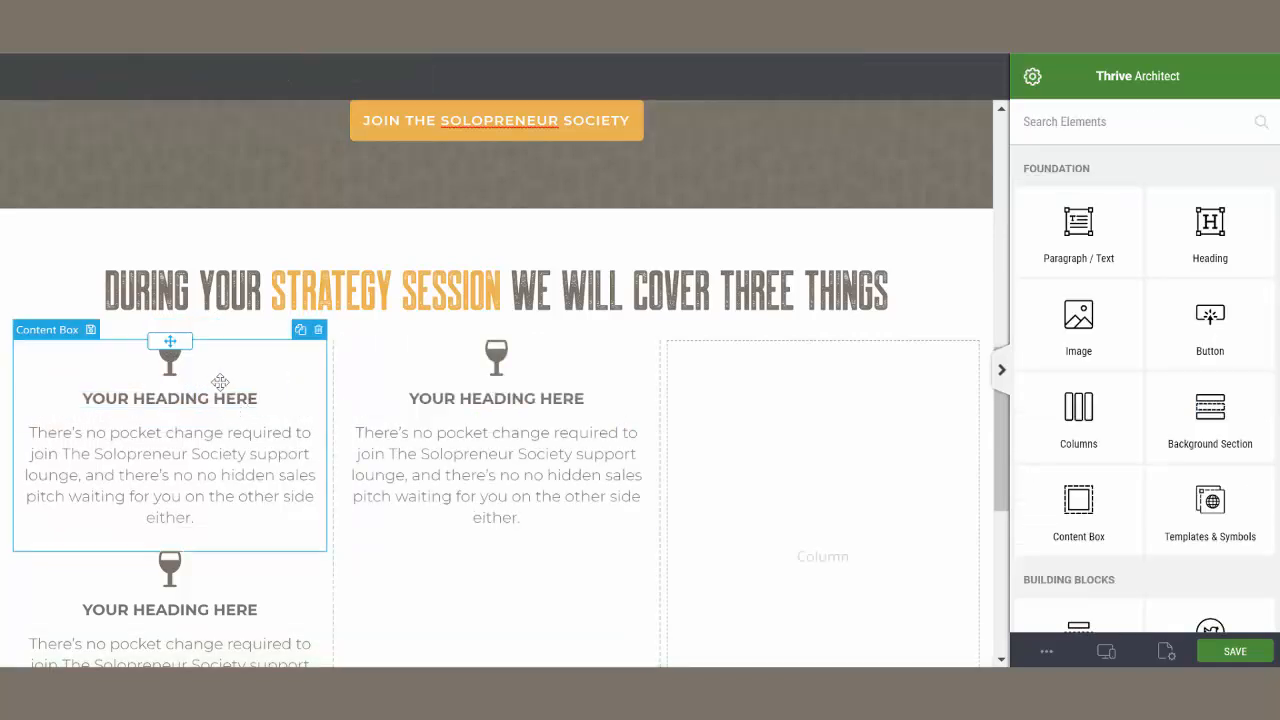
{"action": "left_click", "coordinate": [168, 343]}
{"action": "left_click_drag", "start_coordinate": [170, 345], "coordinate": [829, 551]}
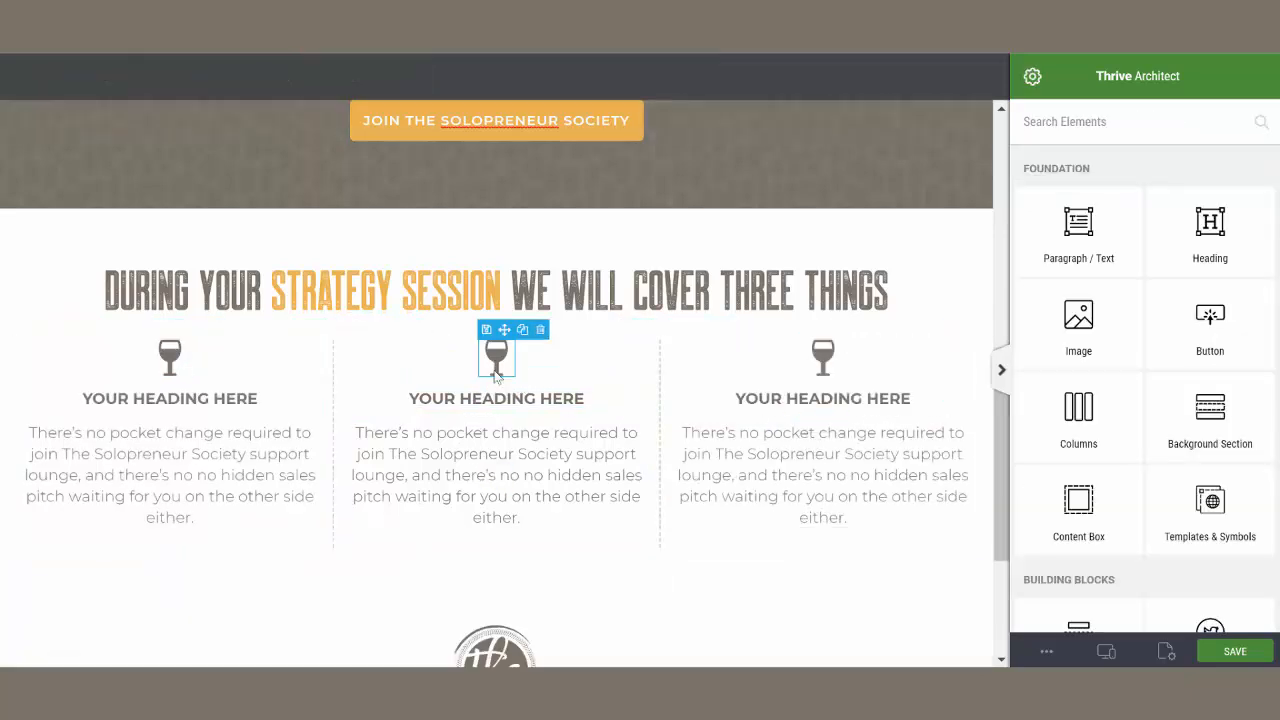
Change the second column's icon to the folder icon
{"action": "left_click", "coordinate": [497, 360]}
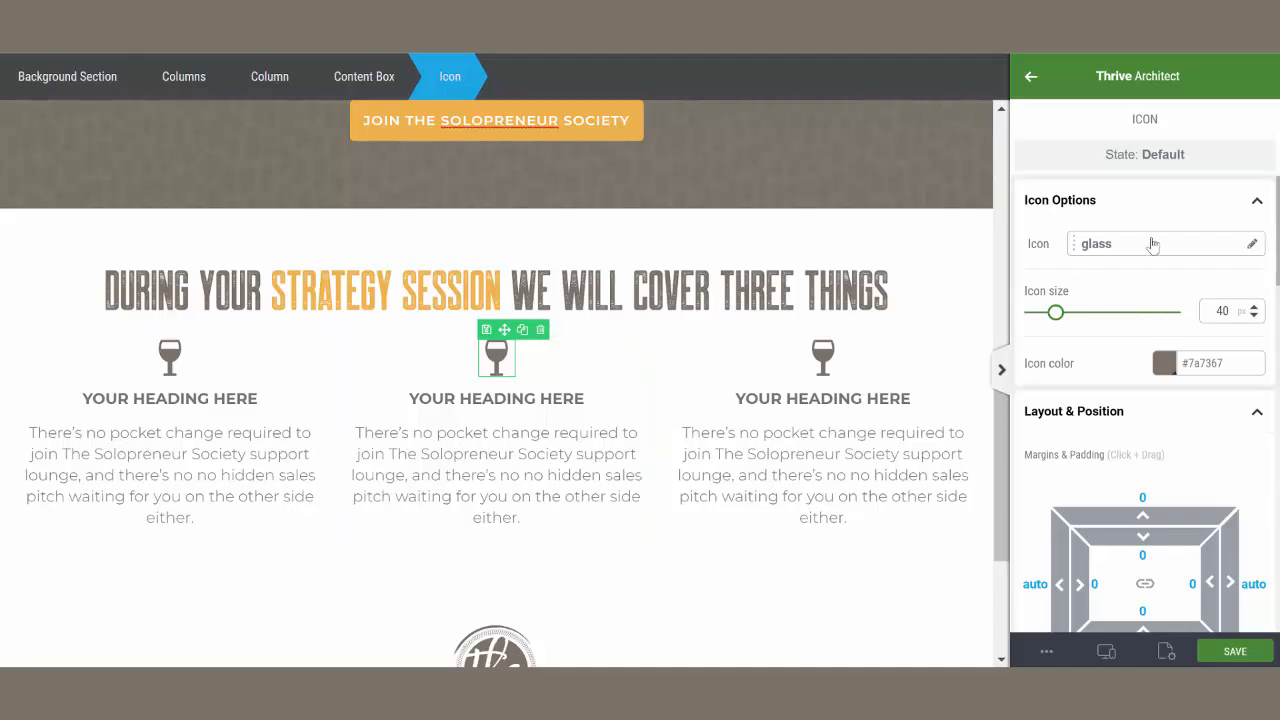
{"action": "left_click", "coordinate": [1153, 244]}
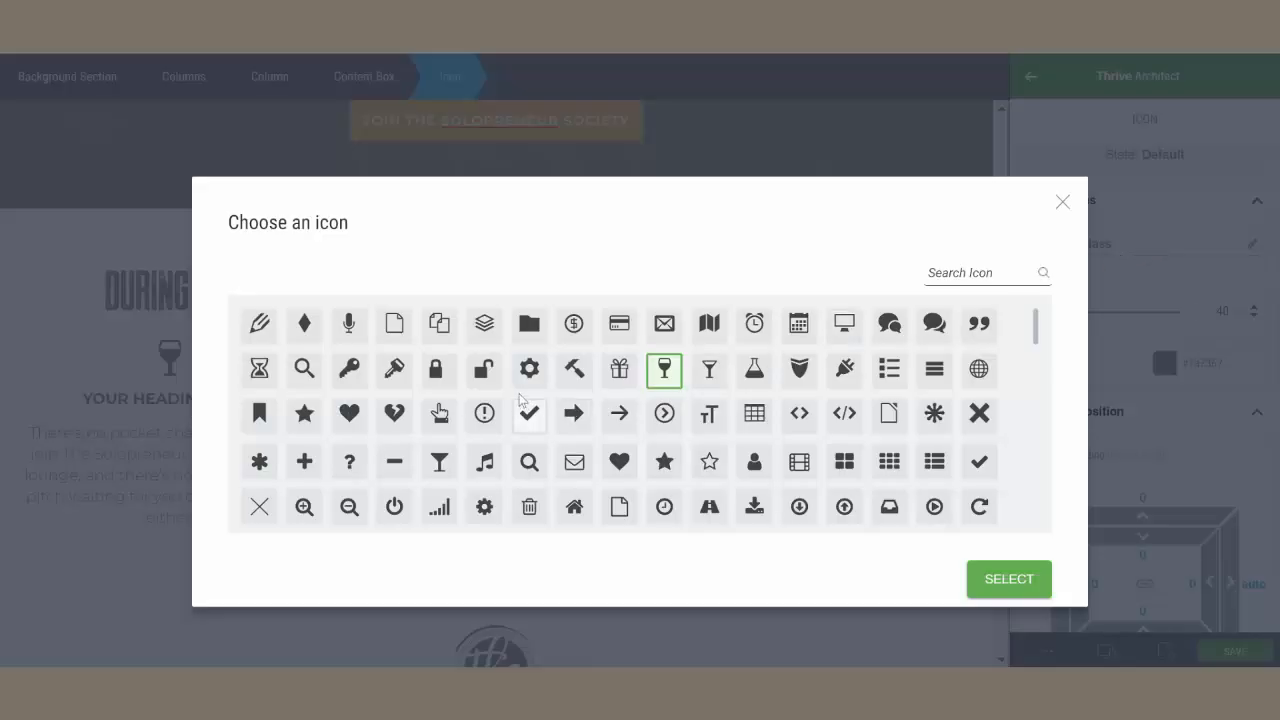
{"action": "left_click", "coordinate": [529, 323]}
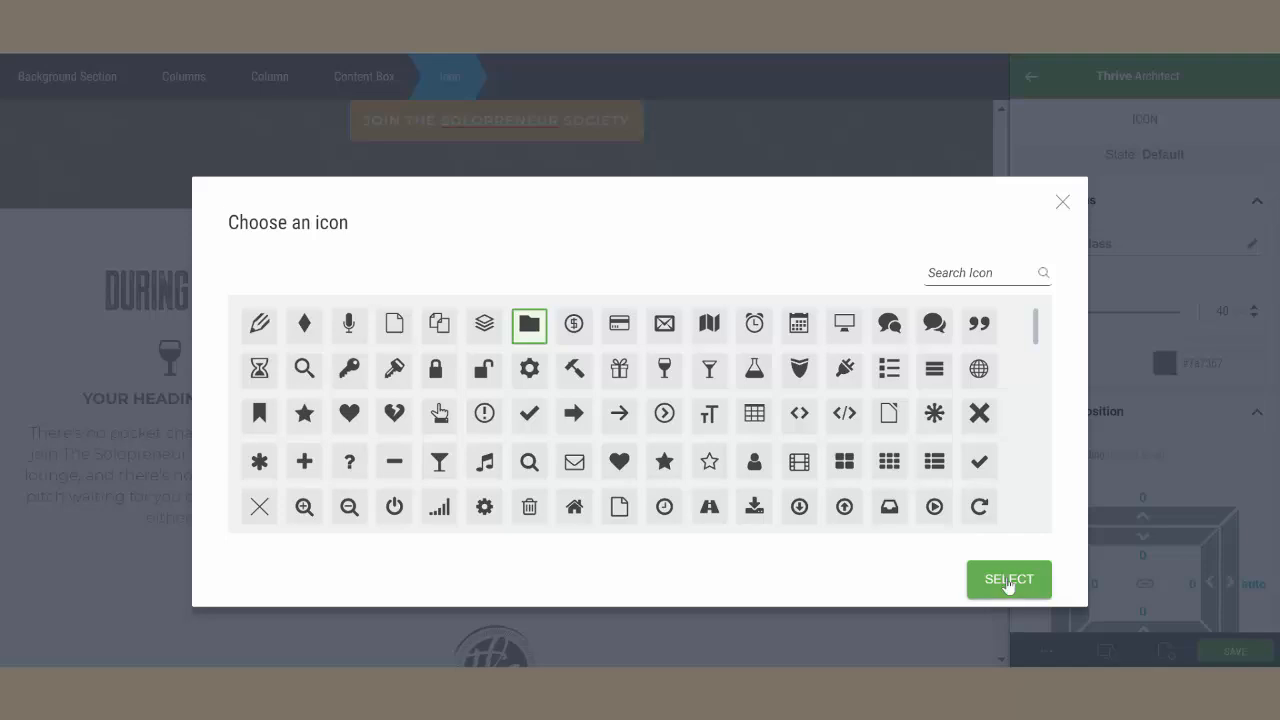
{"action": "left_click", "coordinate": [1008, 580]}
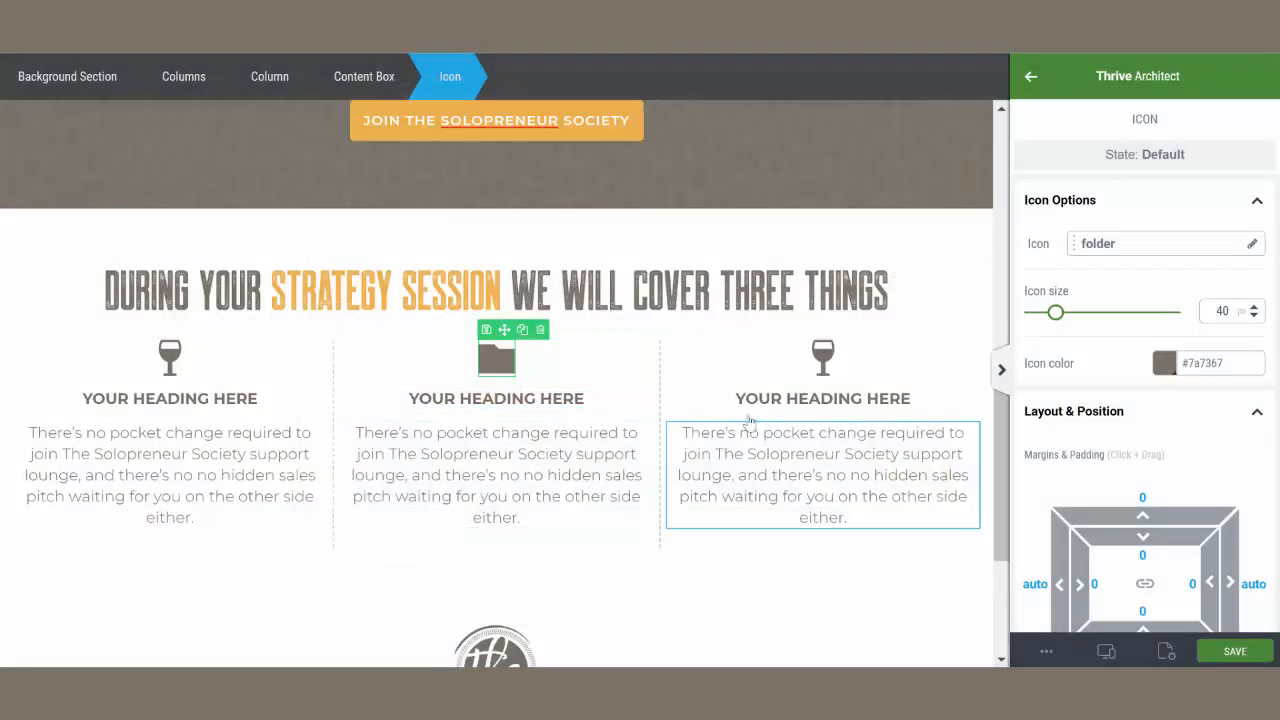
Change the third column's icon to the speech bubbles icon
{"action": "left_click", "coordinate": [830, 360]}
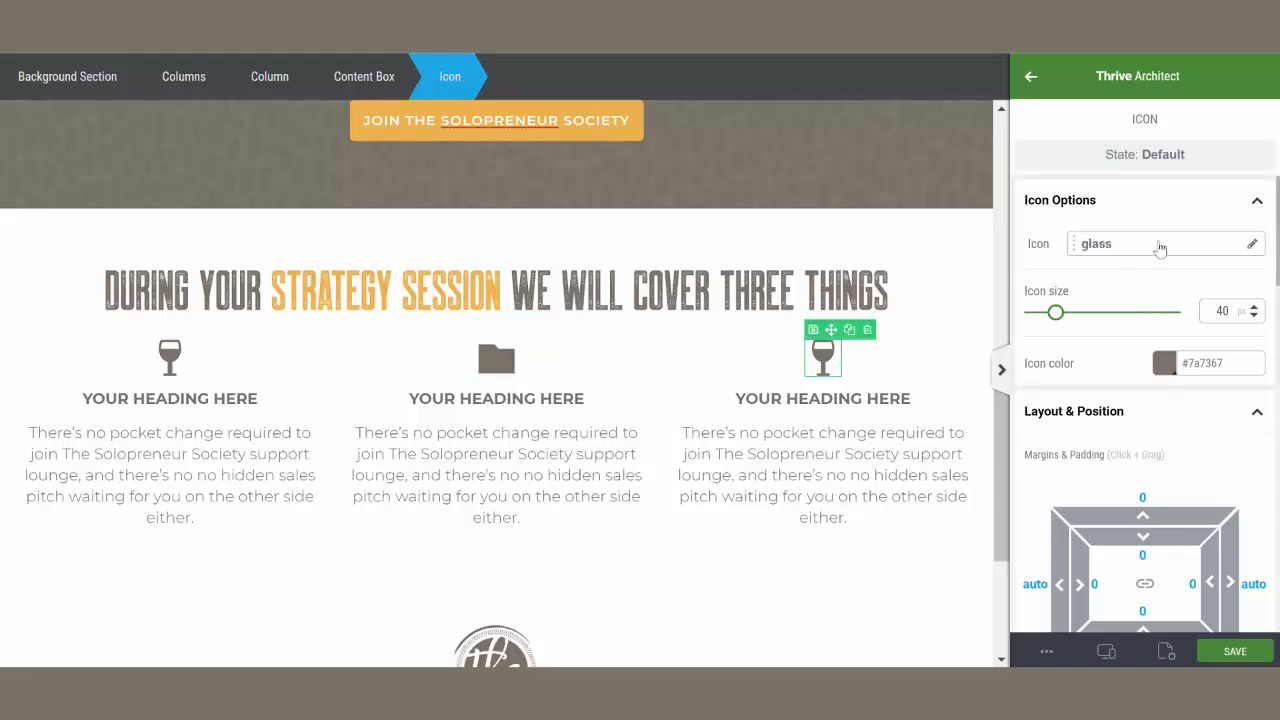
{"action": "left_click", "coordinate": [1160, 246]}
{"action": "left_click", "coordinate": [889, 325]}
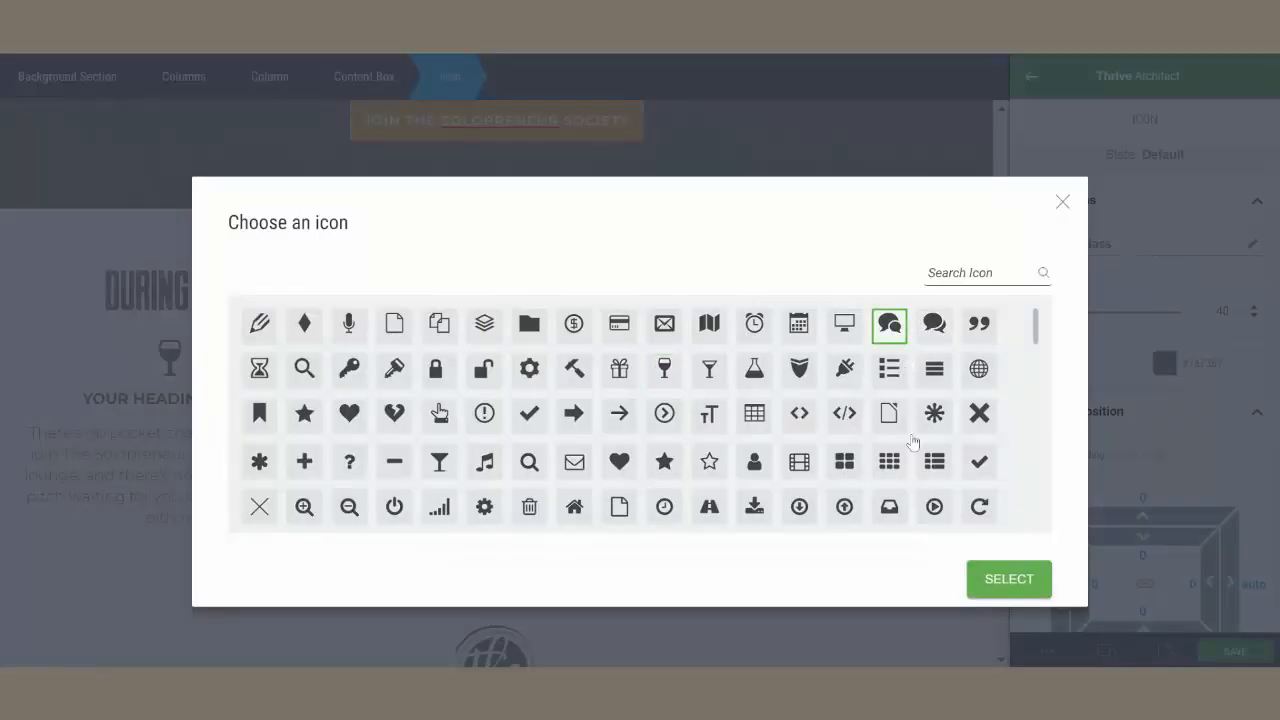
{"action": "left_click", "coordinate": [990, 580]}
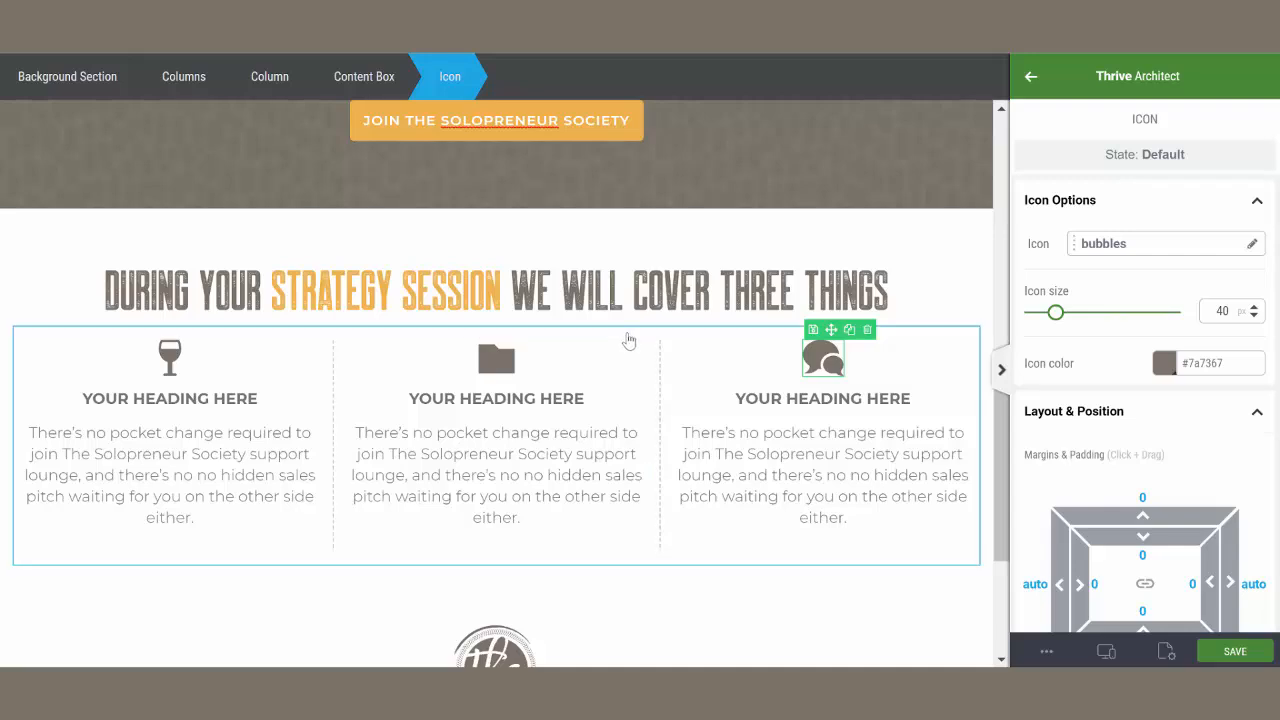
Set the top margin of the three-column element to 50 px
{"action": "left_click", "coordinate": [629, 340]}
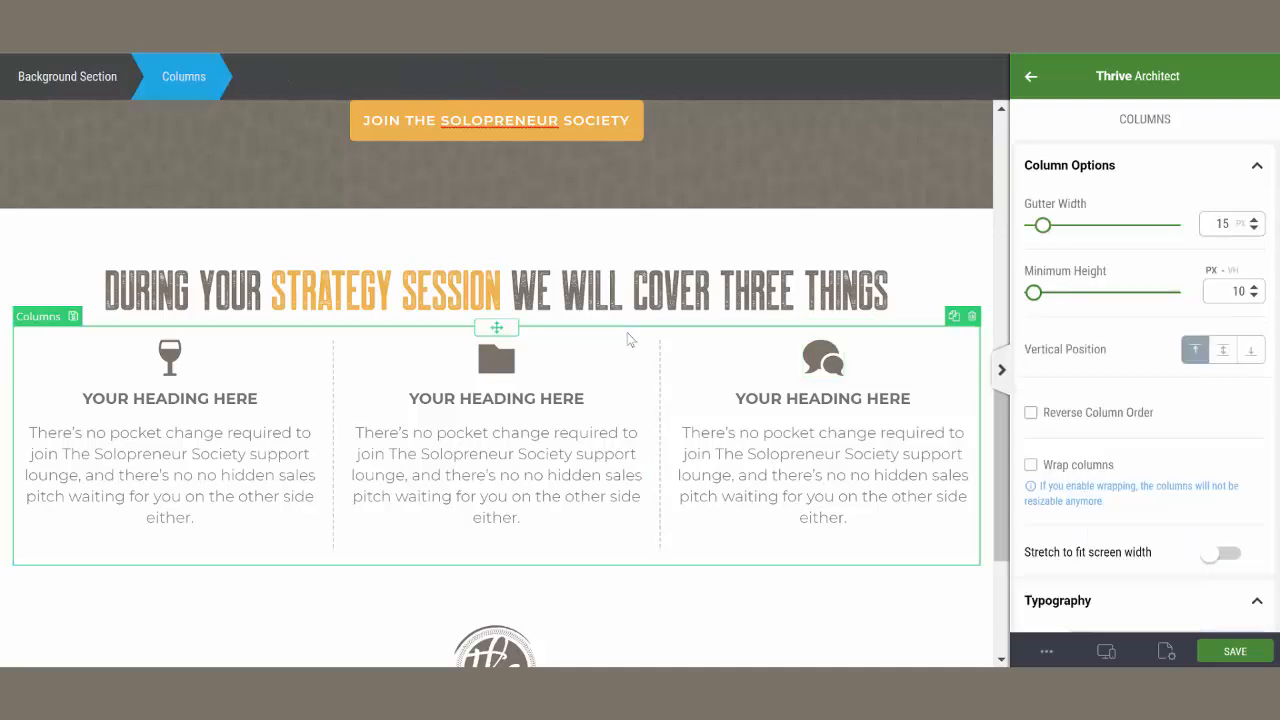
{"action": "scroll", "coordinate": [1175, 378], "scroll_direction": "down", "scroll_amount": 5}
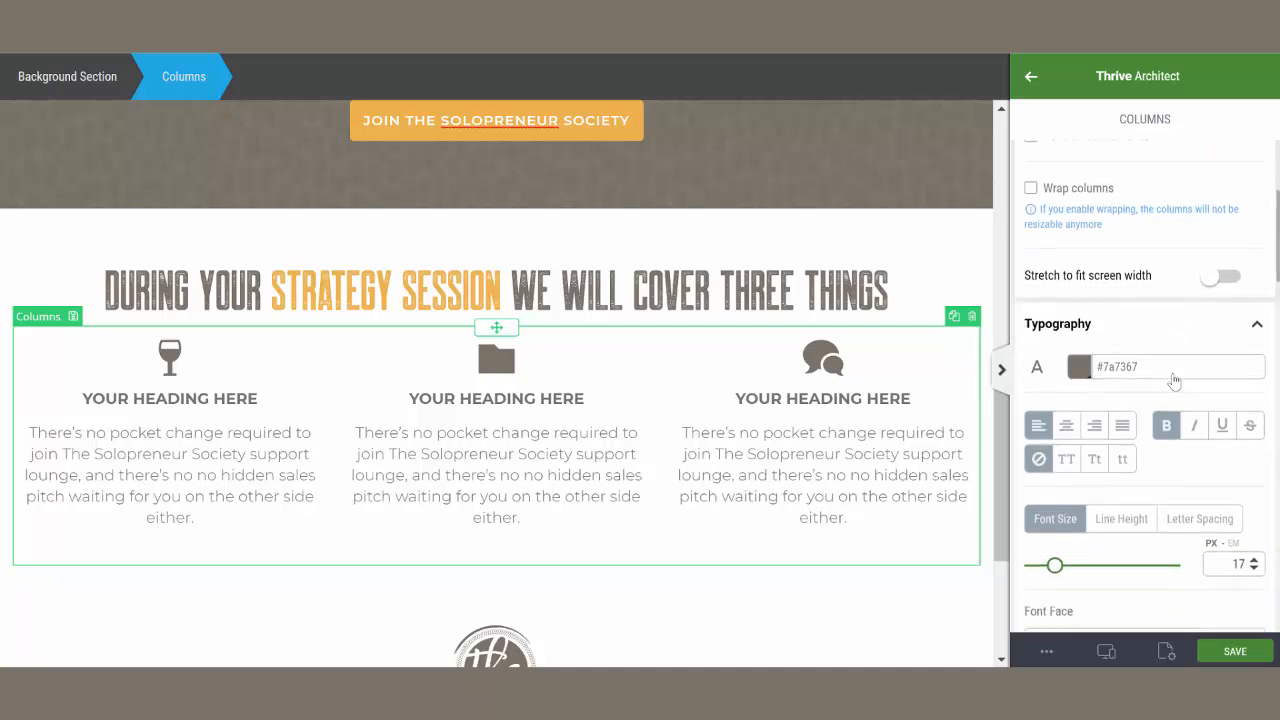
{"action": "scroll", "coordinate": [1175, 378], "scroll_direction": "down", "scroll_amount": 5}
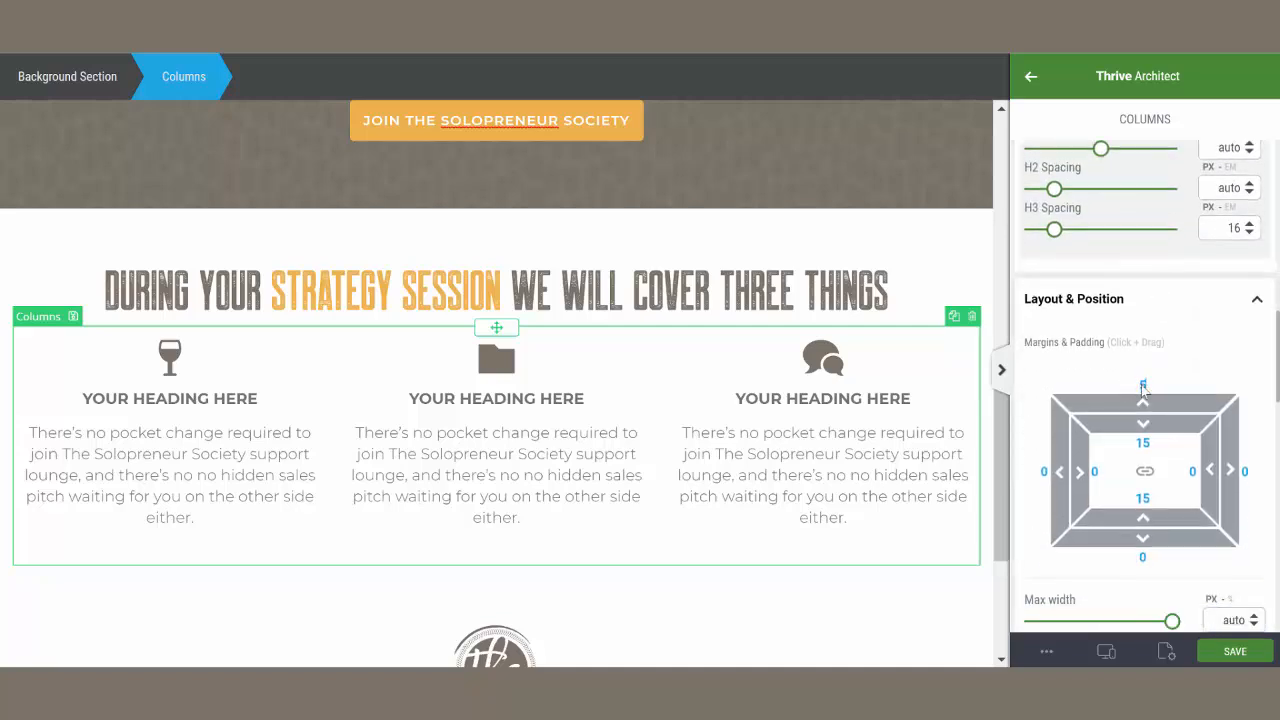
{"action": "type", "text": "0"}
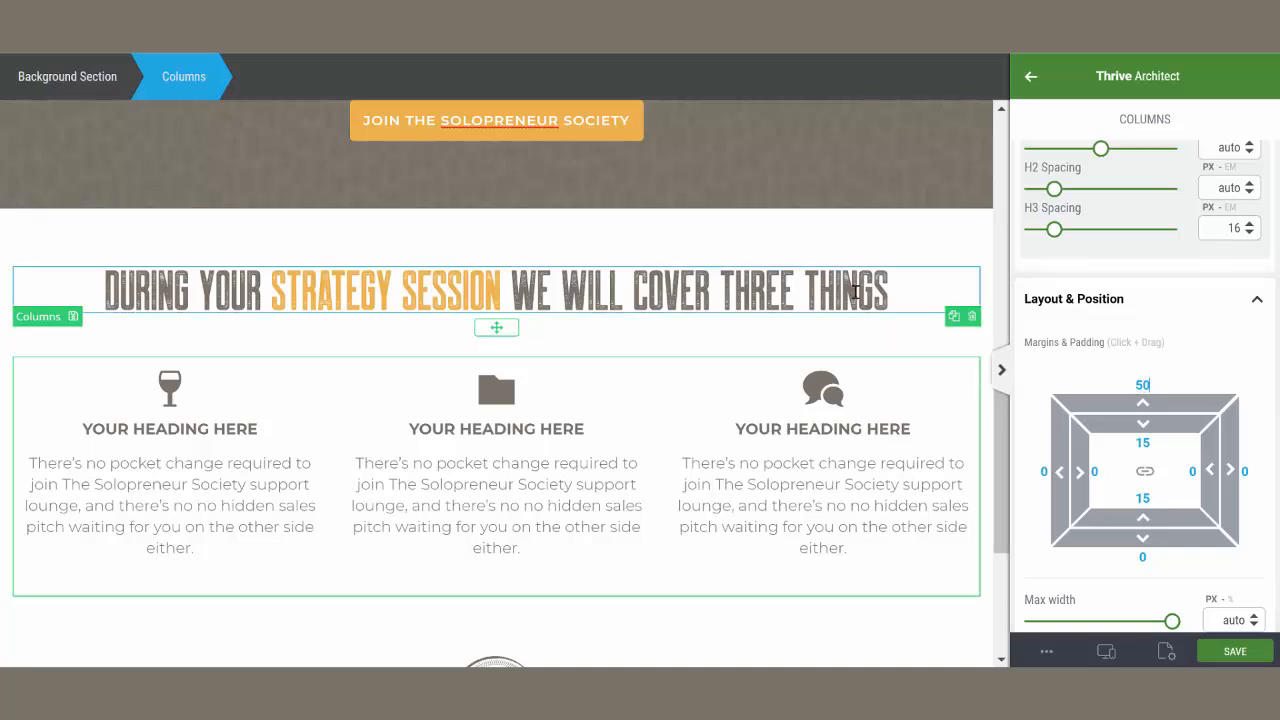
Save the page and review its full length in the preview, from the video section to the three columns and footer
{"action": "left_click", "coordinate": [910, 270]}
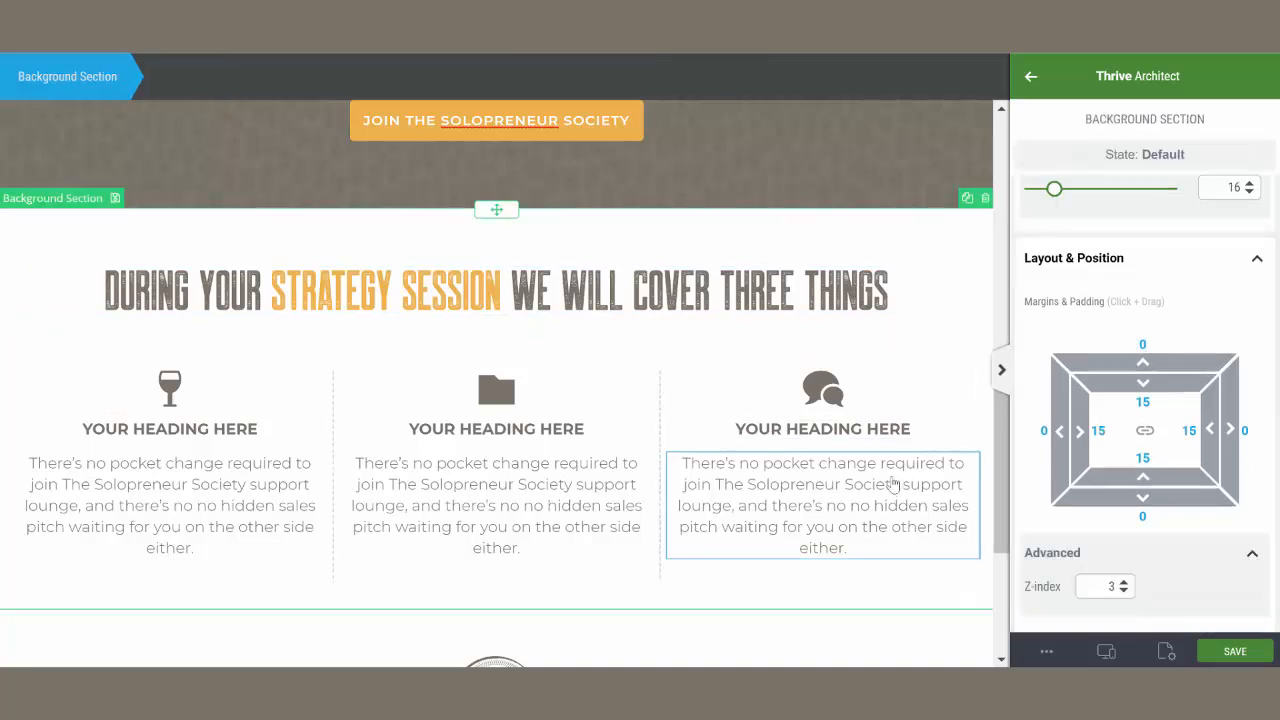
{"action": "scroll", "coordinate": [894, 480], "scroll_direction": "down", "scroll_amount": 5}
{"action": "scroll", "coordinate": [905, 465], "scroll_direction": "up", "scroll_amount": 1}
{"action": "scroll", "coordinate": [952, 393], "scroll_direction": "down", "scroll_amount": 8}
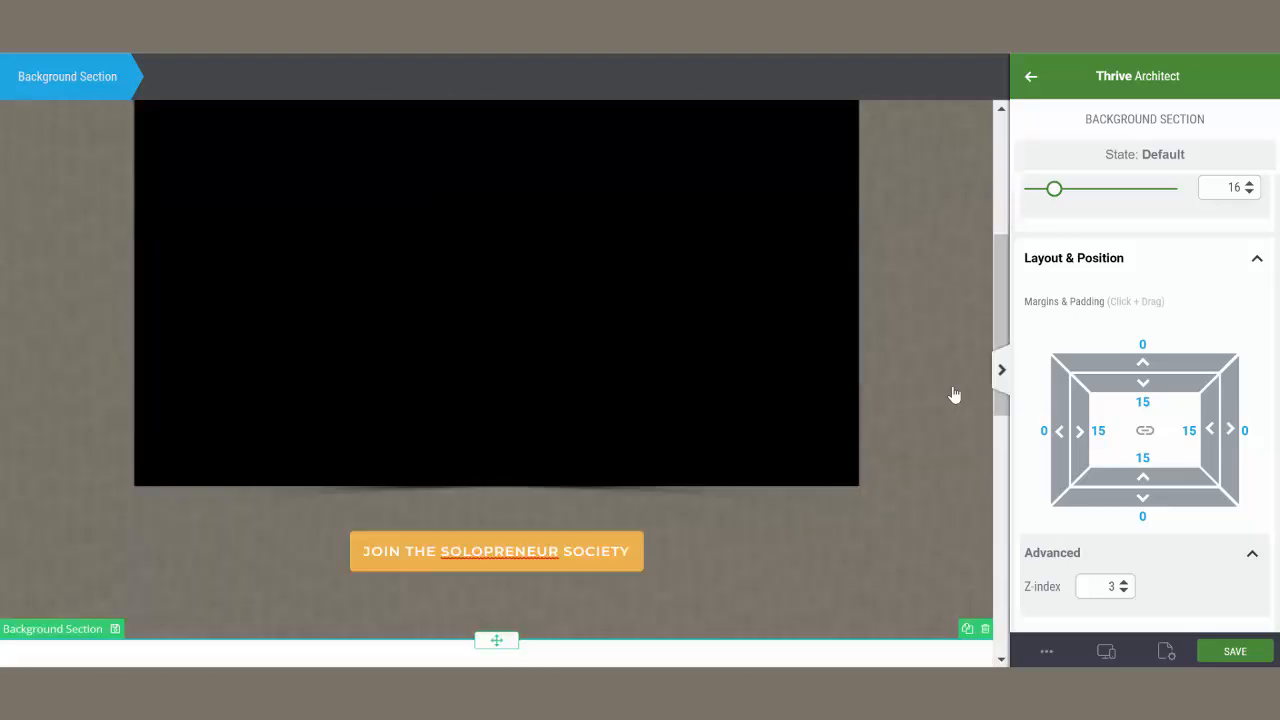
{"action": "scroll", "coordinate": [948, 397], "scroll_direction": "down", "scroll_amount": 2}
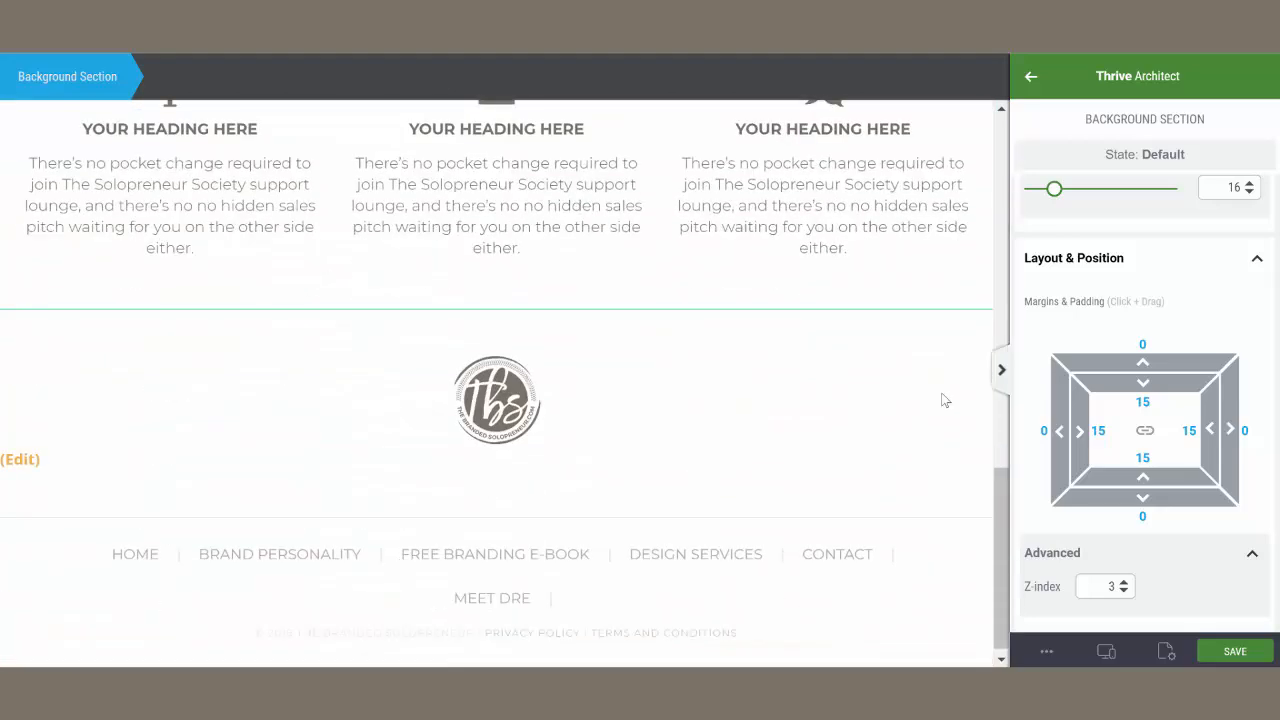
{"action": "left_click", "coordinate": [1230, 651]}
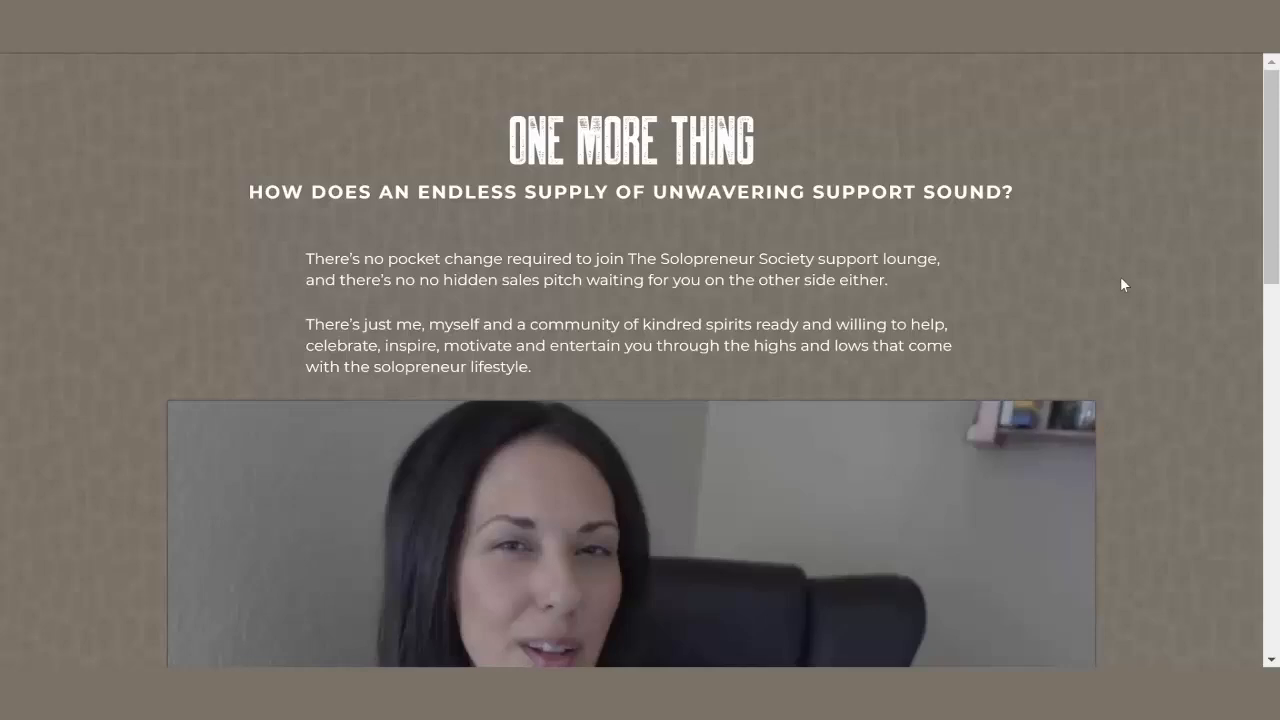
{"action": "scroll", "coordinate": [1126, 277], "scroll_direction": "down", "scroll_amount": 4}
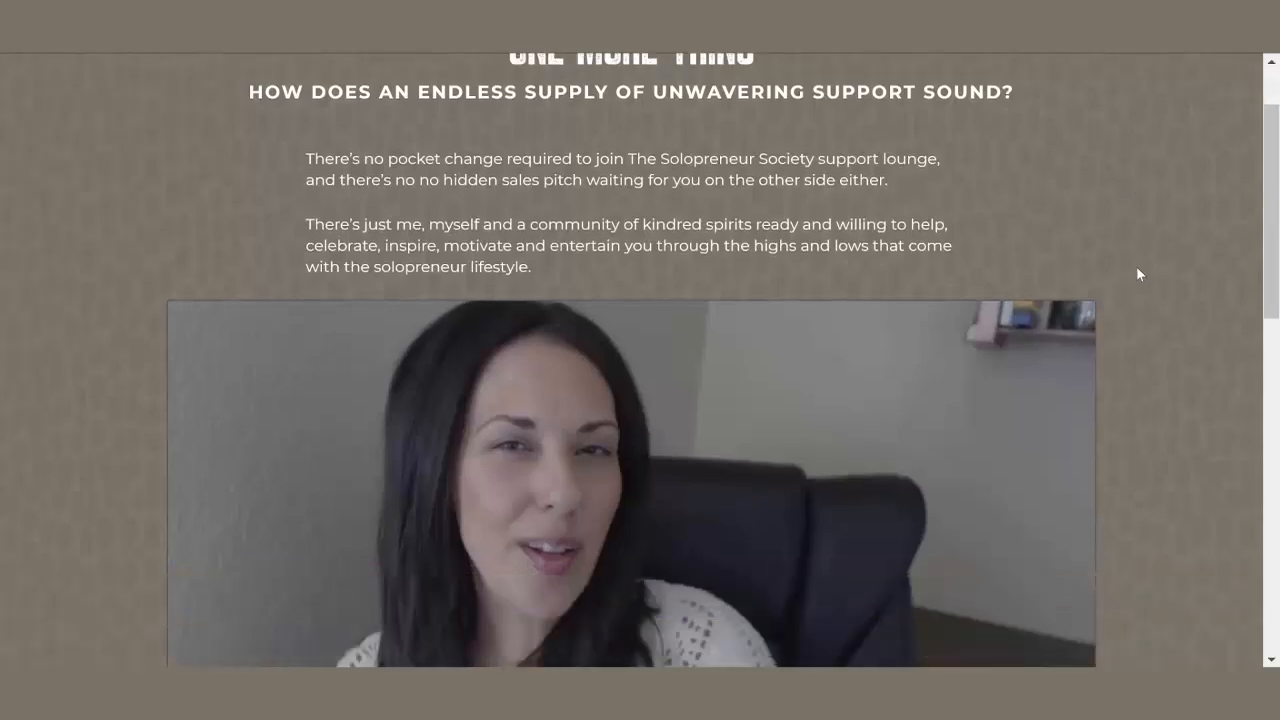
{"action": "scroll", "coordinate": [1158, 273], "scroll_direction": "down", "scroll_amount": 7}
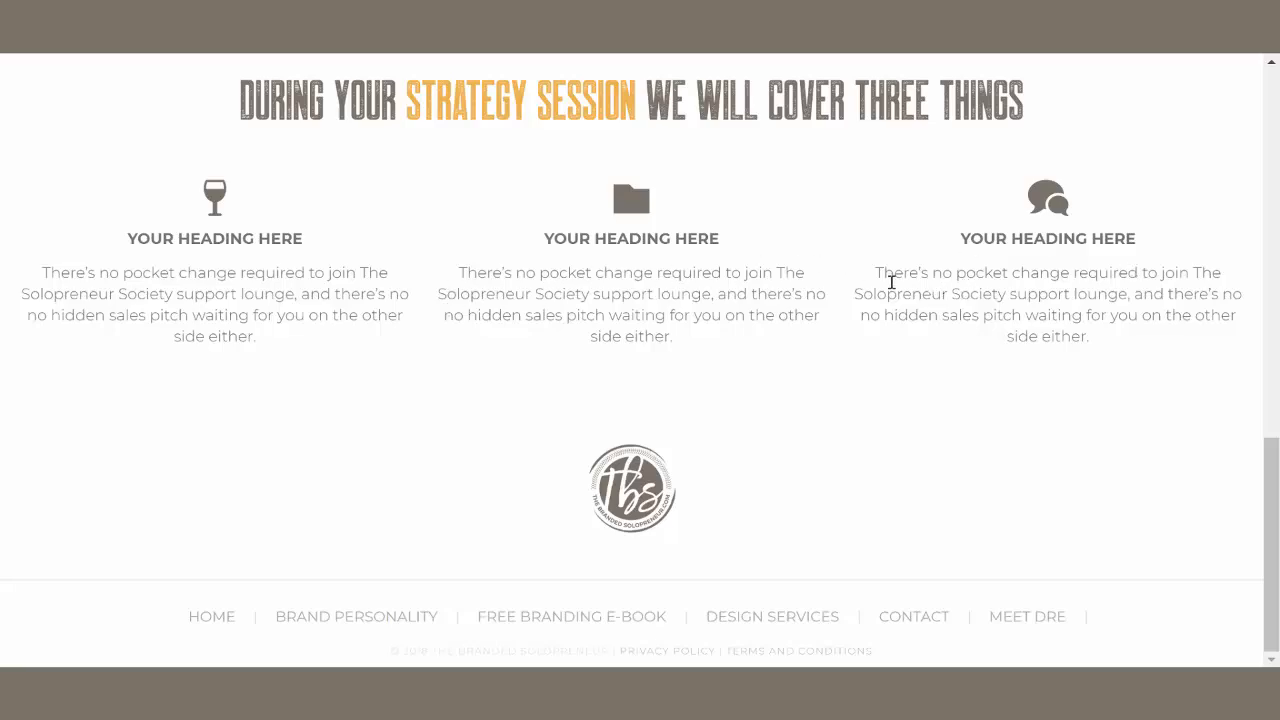
{"action": "scroll", "coordinate": [995, 296], "scroll_direction": "up", "scroll_amount": 7}
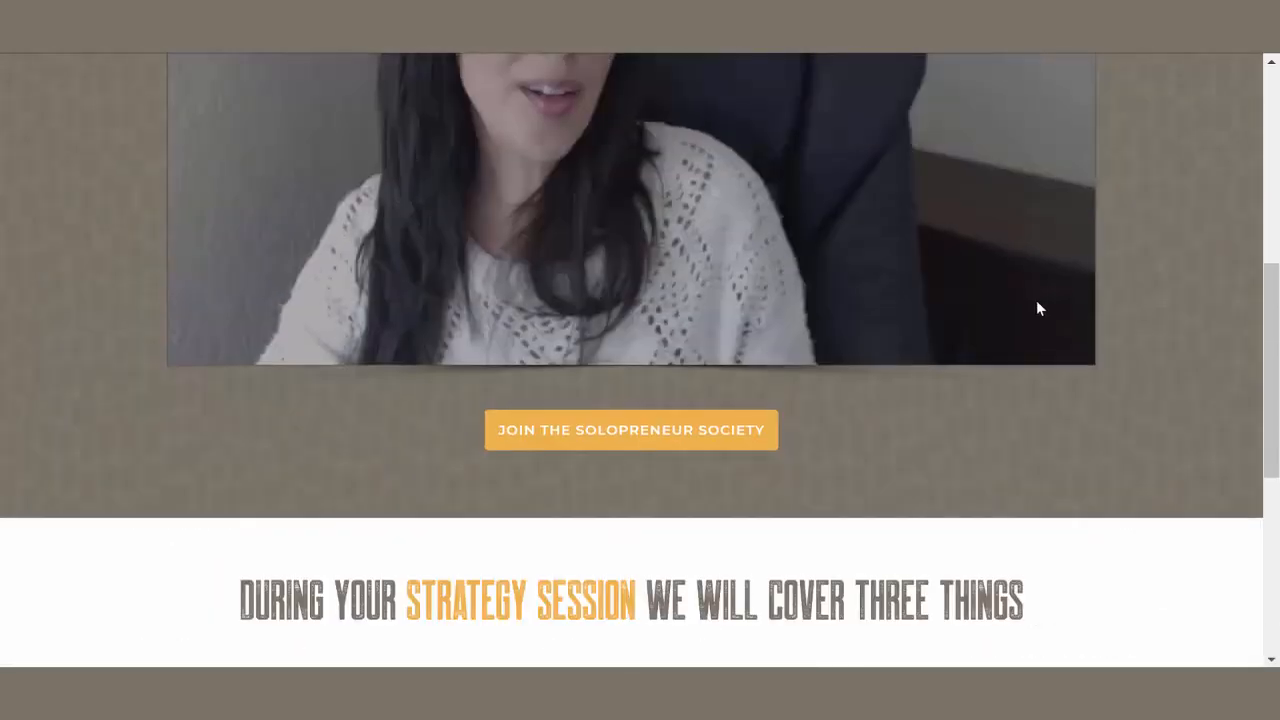
{"action": "scroll", "coordinate": [1036, 308], "scroll_direction": "up", "scroll_amount": 1}
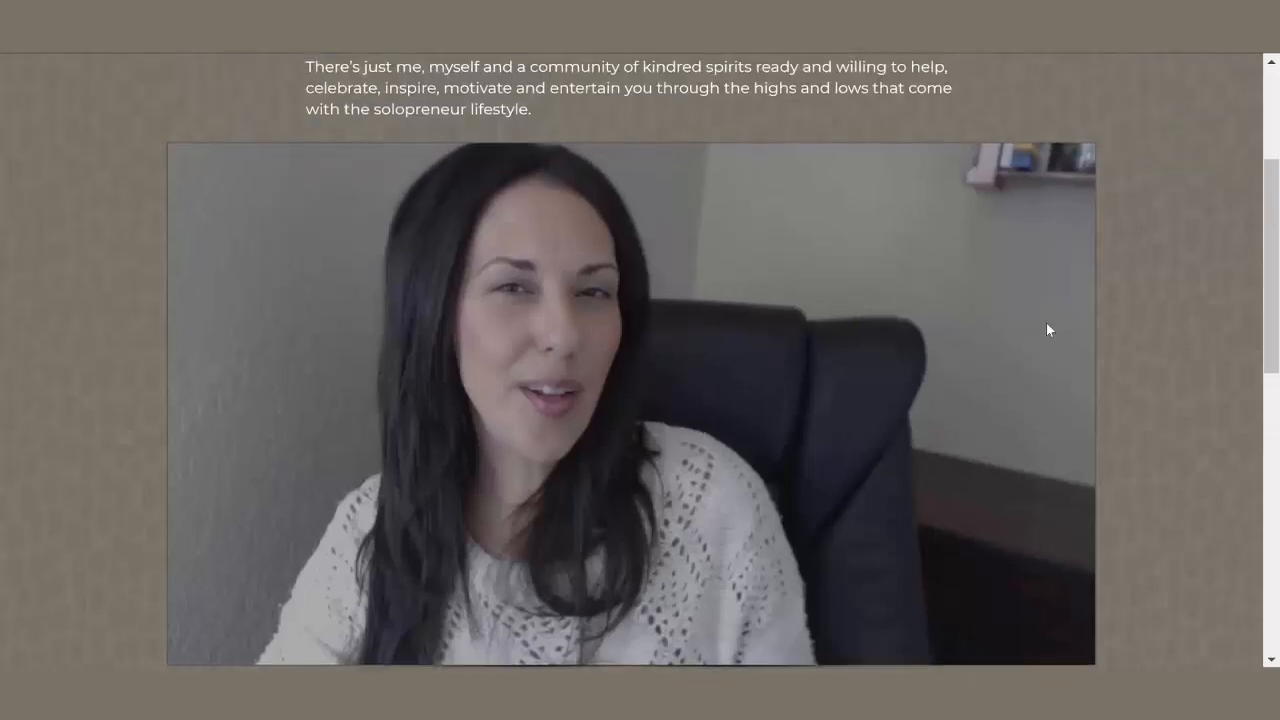
{"action": "scroll", "coordinate": [1172, 314], "scroll_direction": "up", "scroll_amount": 2}
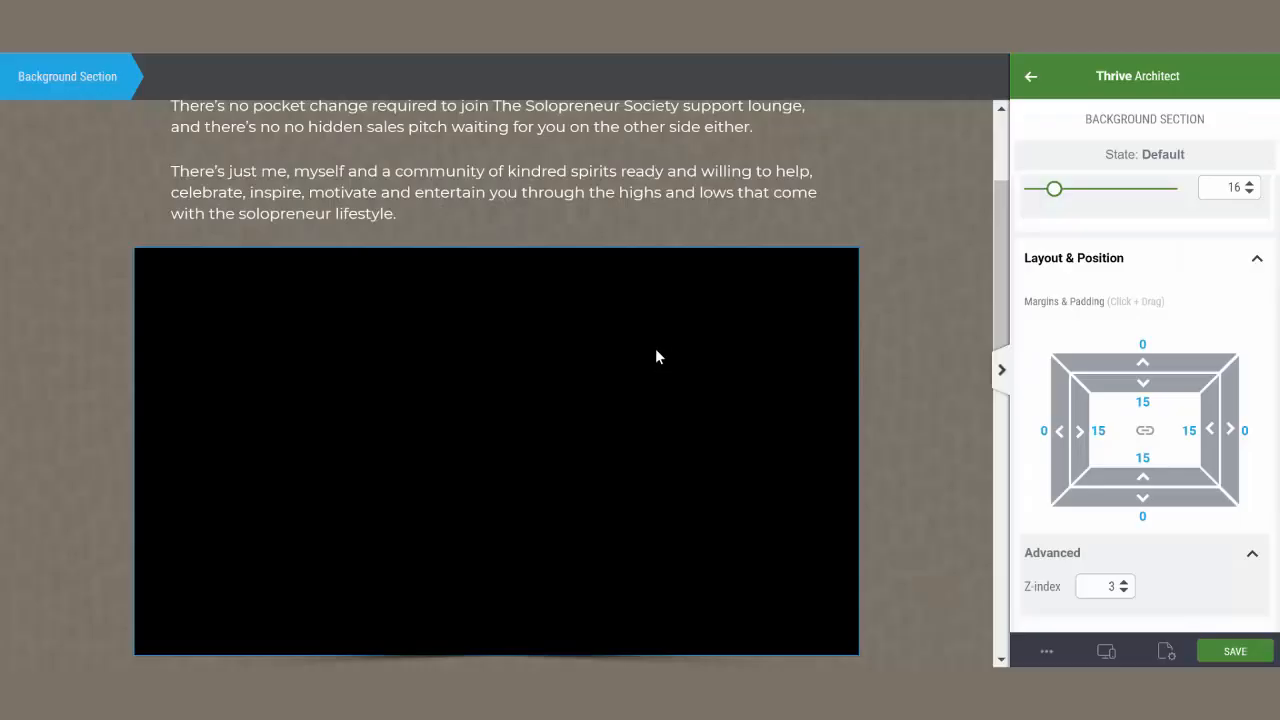
Set the maximum width of the video in the textured section to 60%
{"action": "left_click", "coordinate": [656, 356]}
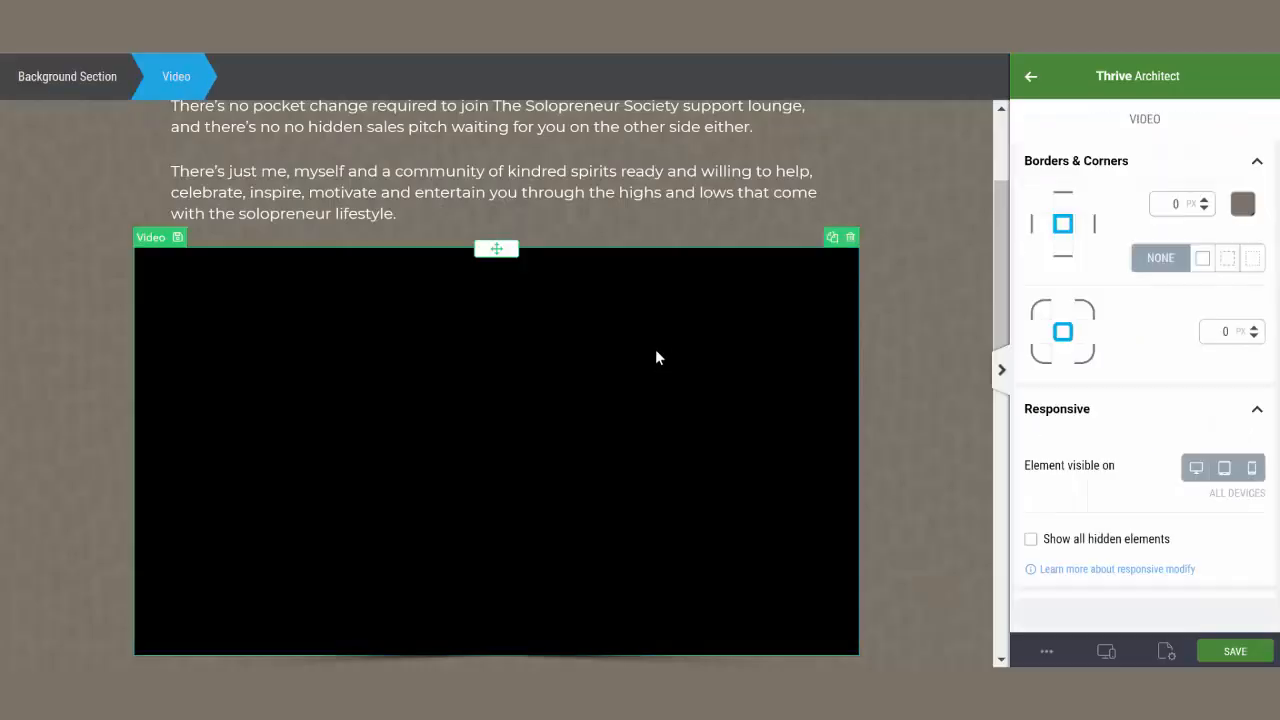
{"action": "scroll", "coordinate": [1113, 347], "scroll_direction": "down", "scroll_amount": 4}
{"action": "scroll", "coordinate": [1113, 347], "scroll_direction": "up", "scroll_amount": 8}
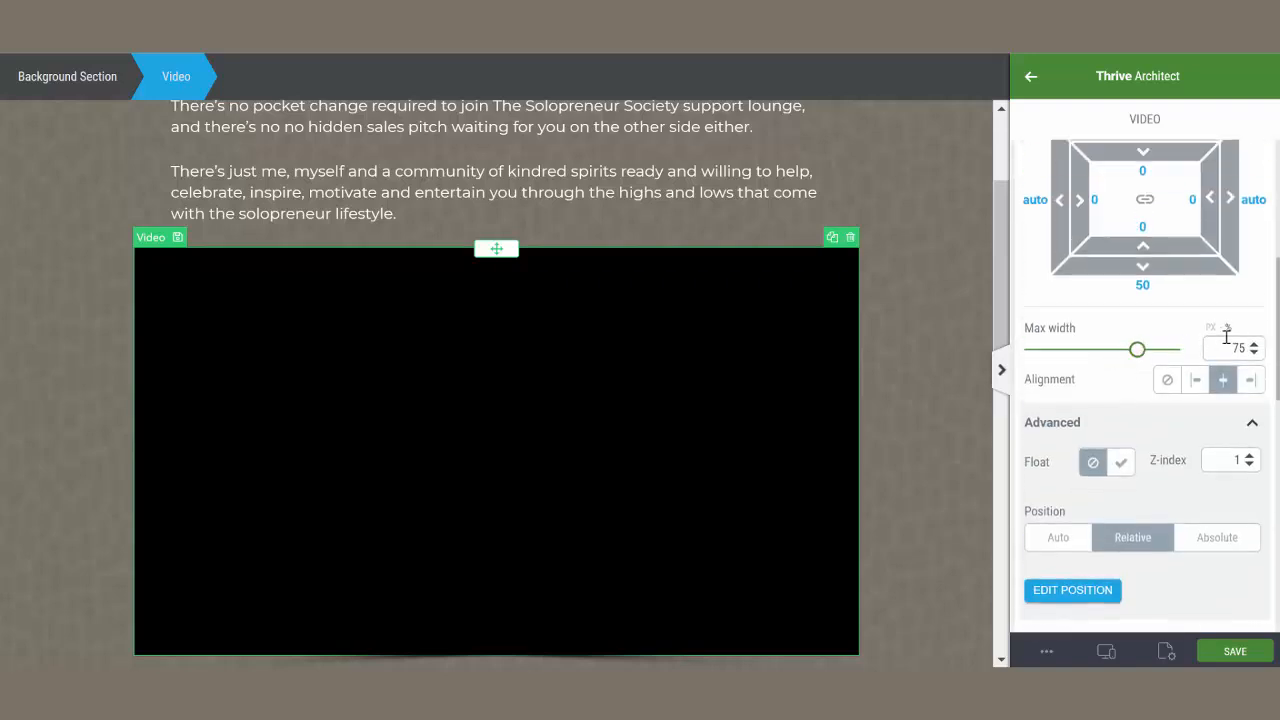
{"action": "double_click", "coordinate": [1239, 348]}
{"action": "type", "text": "600"}
{"action": "scroll", "coordinate": [913, 359], "scroll_direction": "down", "scroll_amount": 4}
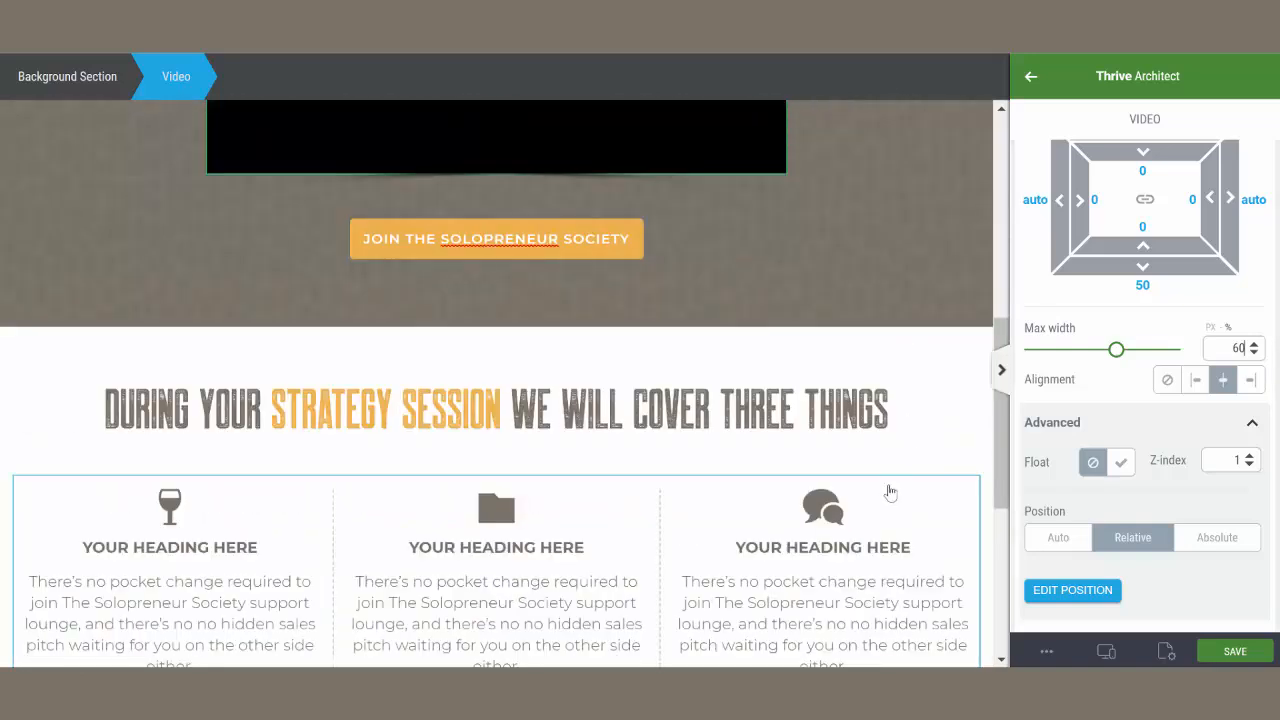
Reduce the three-column element's maximum width to 979 px and align it to the center
{"action": "left_click", "coordinate": [890, 492]}
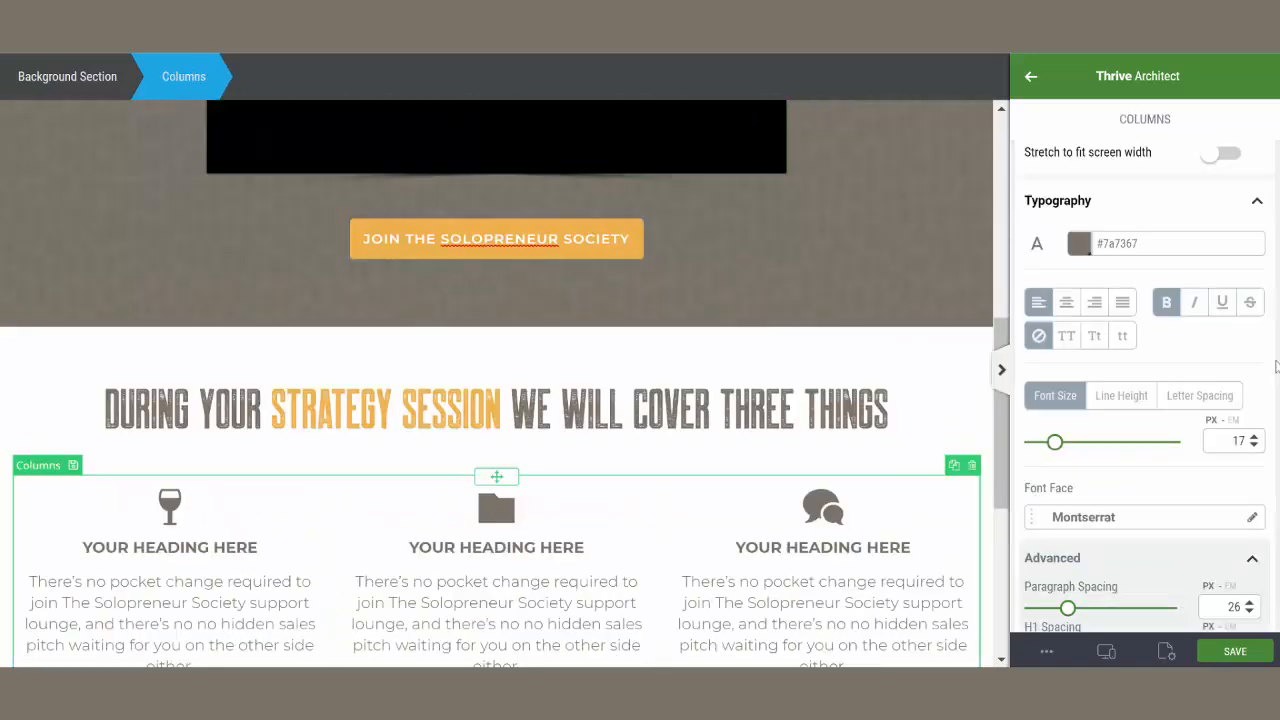
{"action": "scroll", "coordinate": [1187, 371], "scroll_direction": "down", "scroll_amount": 1}
{"action": "scroll", "coordinate": [1187, 371], "scroll_direction": "down", "scroll_amount": 8}
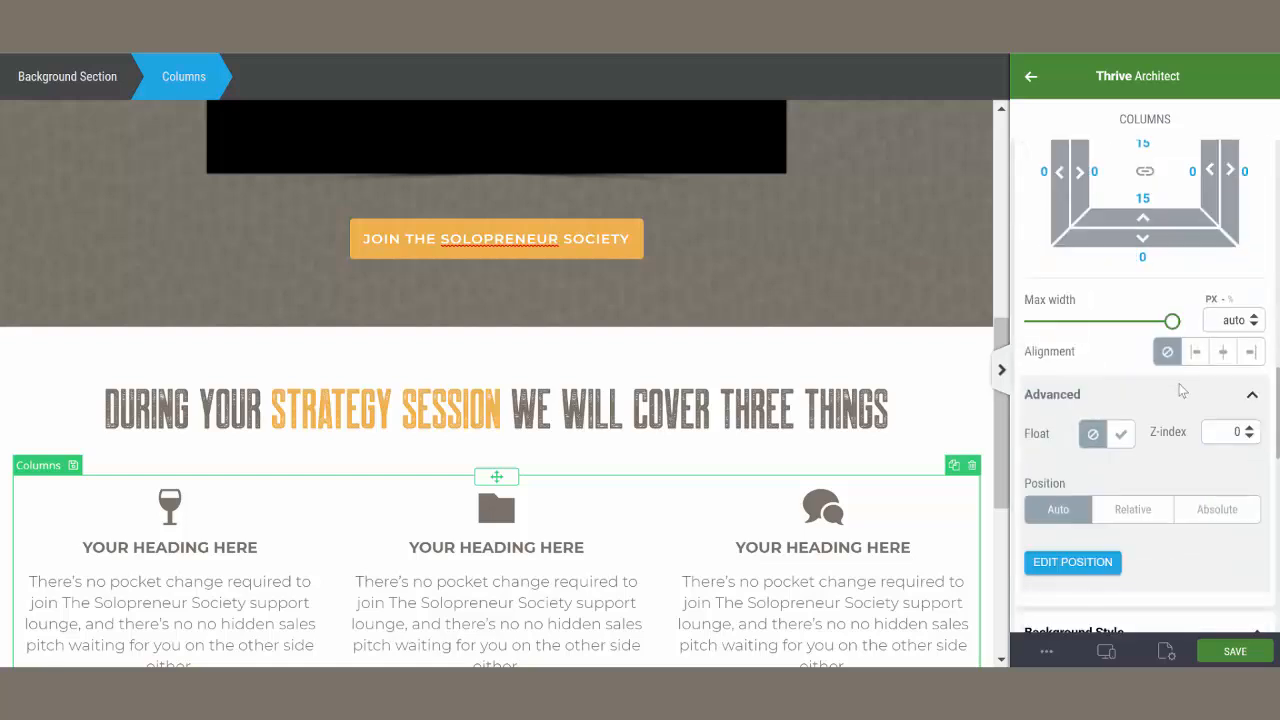
{"action": "left_click_drag", "start_coordinate": [1172, 325], "coordinate": [1167, 325]}
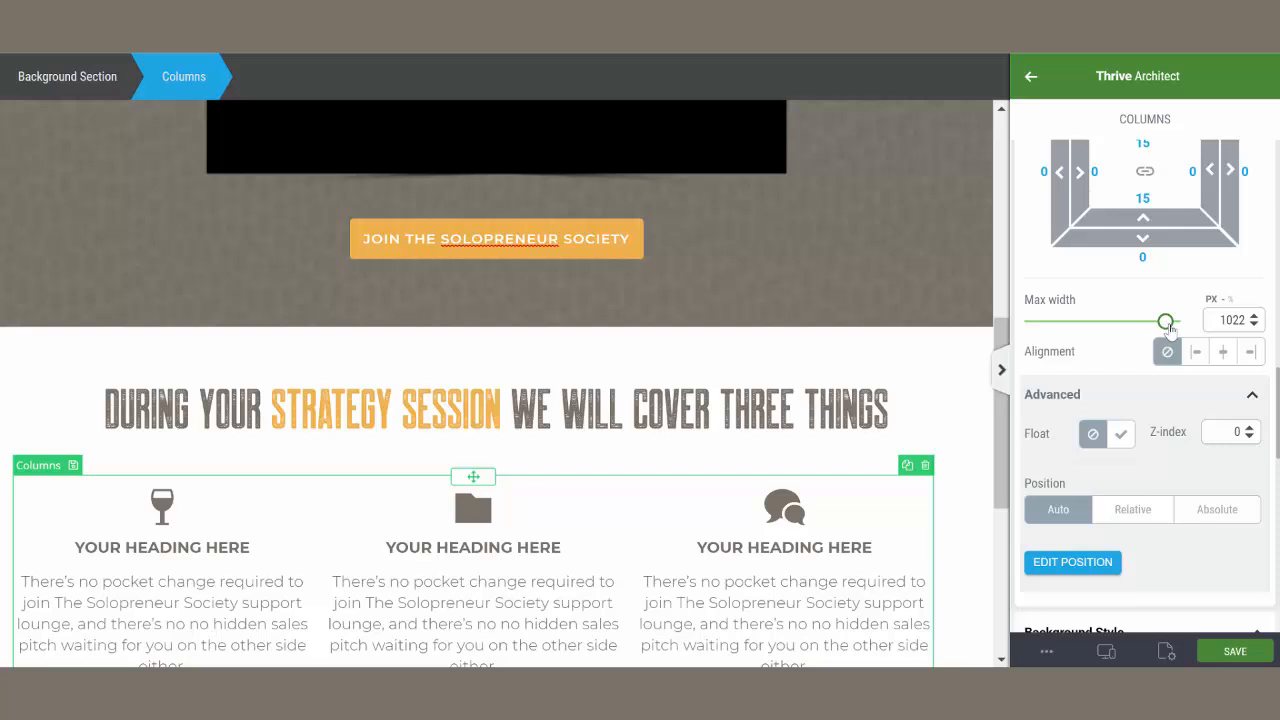
{"action": "left_click", "coordinate": [1225, 353]}
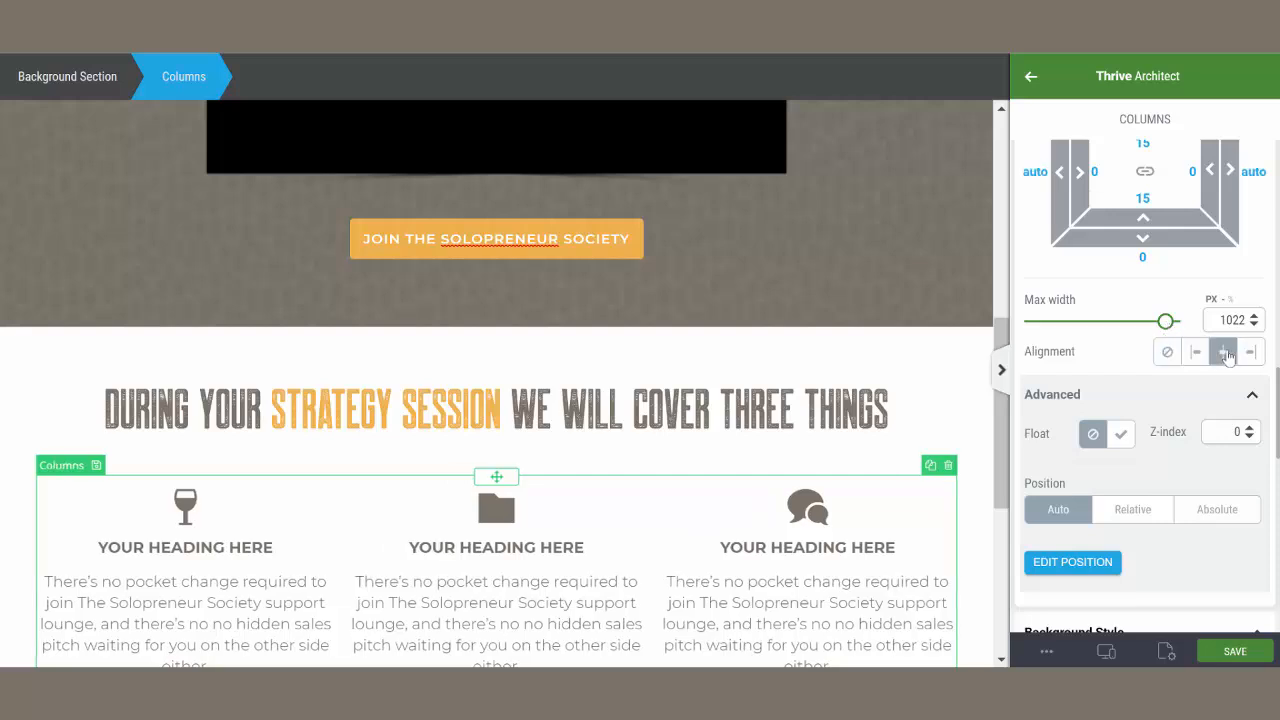
{"action": "left_click_drag", "start_coordinate": [1166, 322], "coordinate": [1150, 327]}
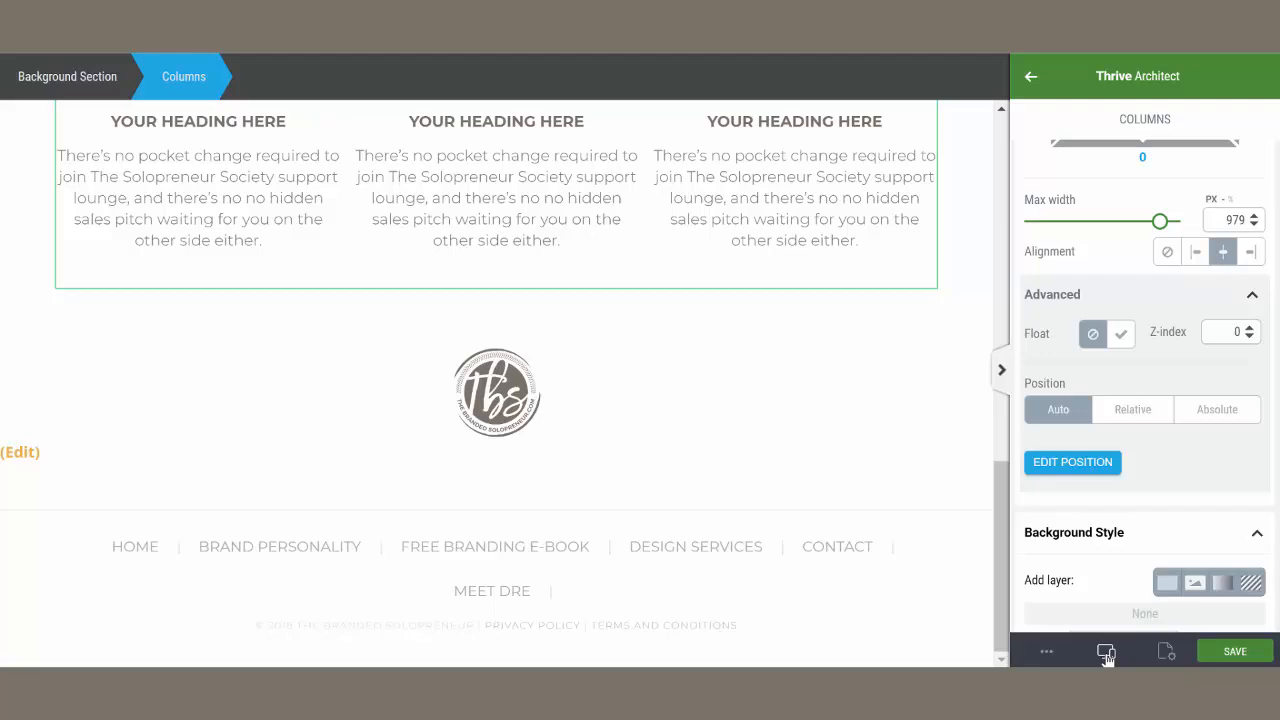
Switch the editor to the tablet view and check how the video section is laid out
{"action": "left_click", "coordinate": [1106, 654]}
{"action": "left_click", "coordinate": [1090, 592]}
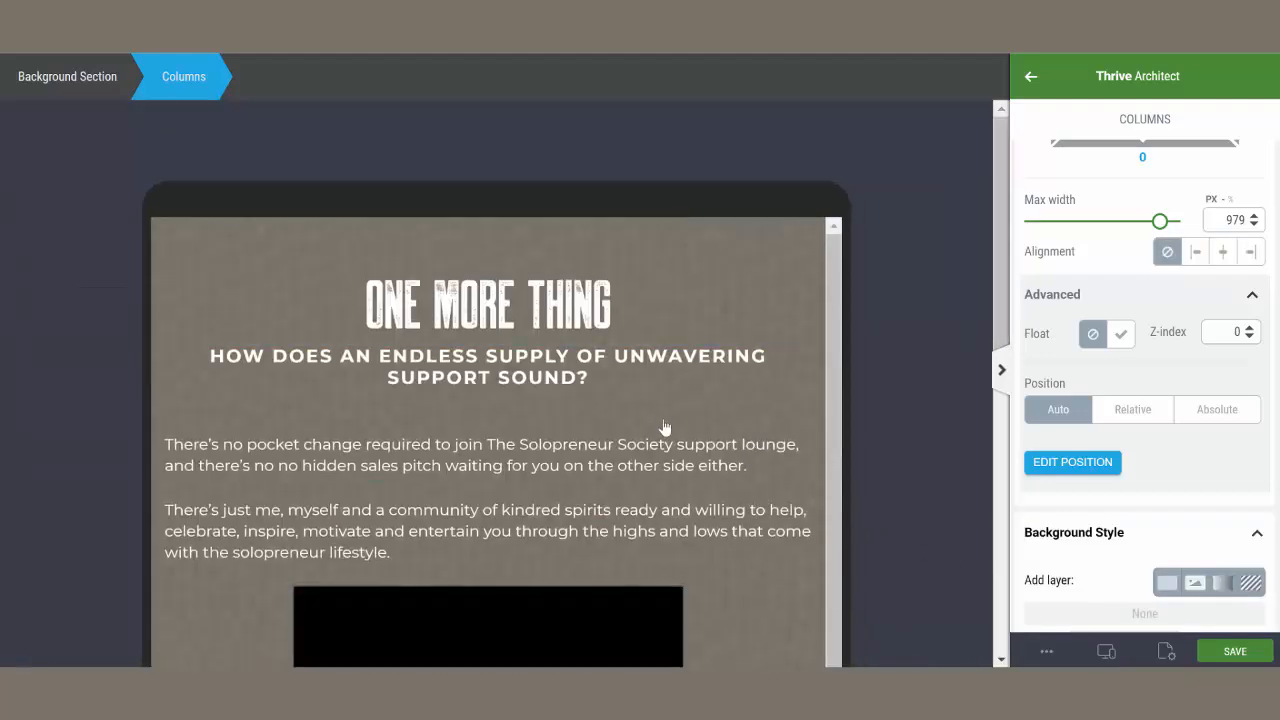
{"action": "scroll", "coordinate": [664, 448], "scroll_direction": "down", "scroll_amount": 1}
{"action": "scroll", "coordinate": [660, 452], "scroll_direction": "down", "scroll_amount": 3}
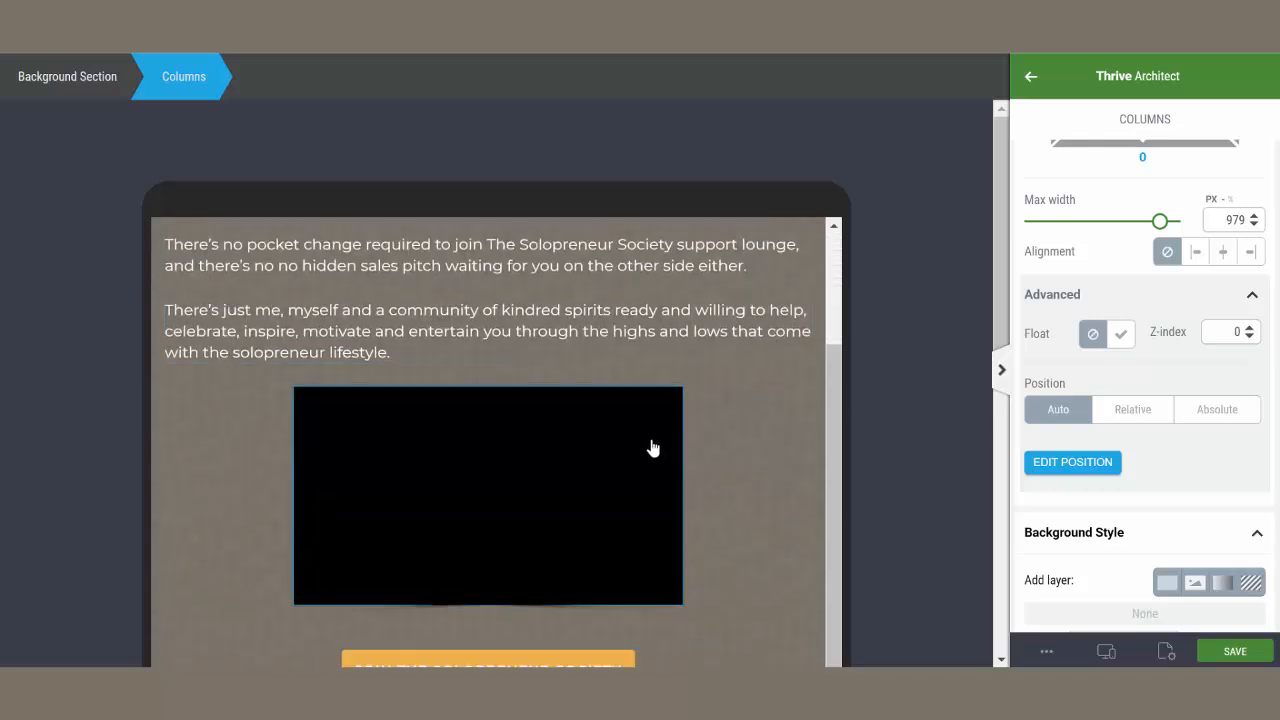
{"action": "scroll", "coordinate": [650, 445], "scroll_direction": "down", "scroll_amount": 2}
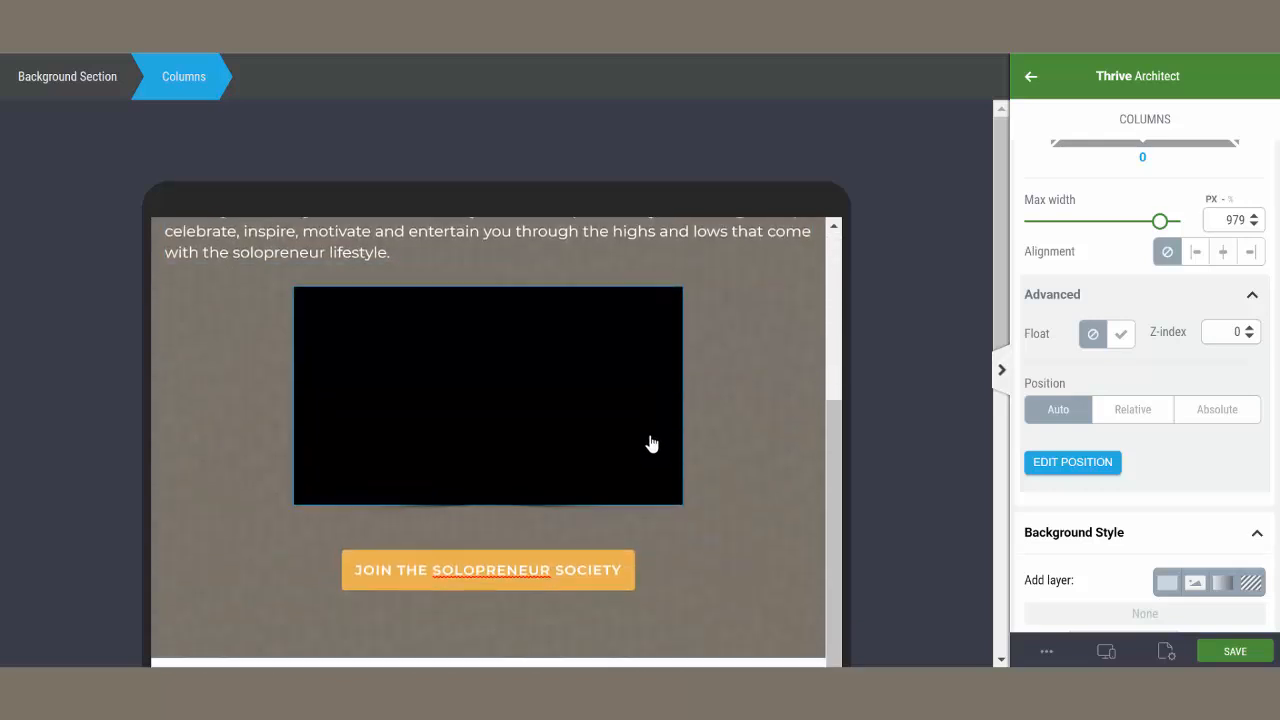
Set the video's top margin to 25 px and its maximum width to 75% for tablet
{"action": "left_click", "coordinate": [565, 389]}
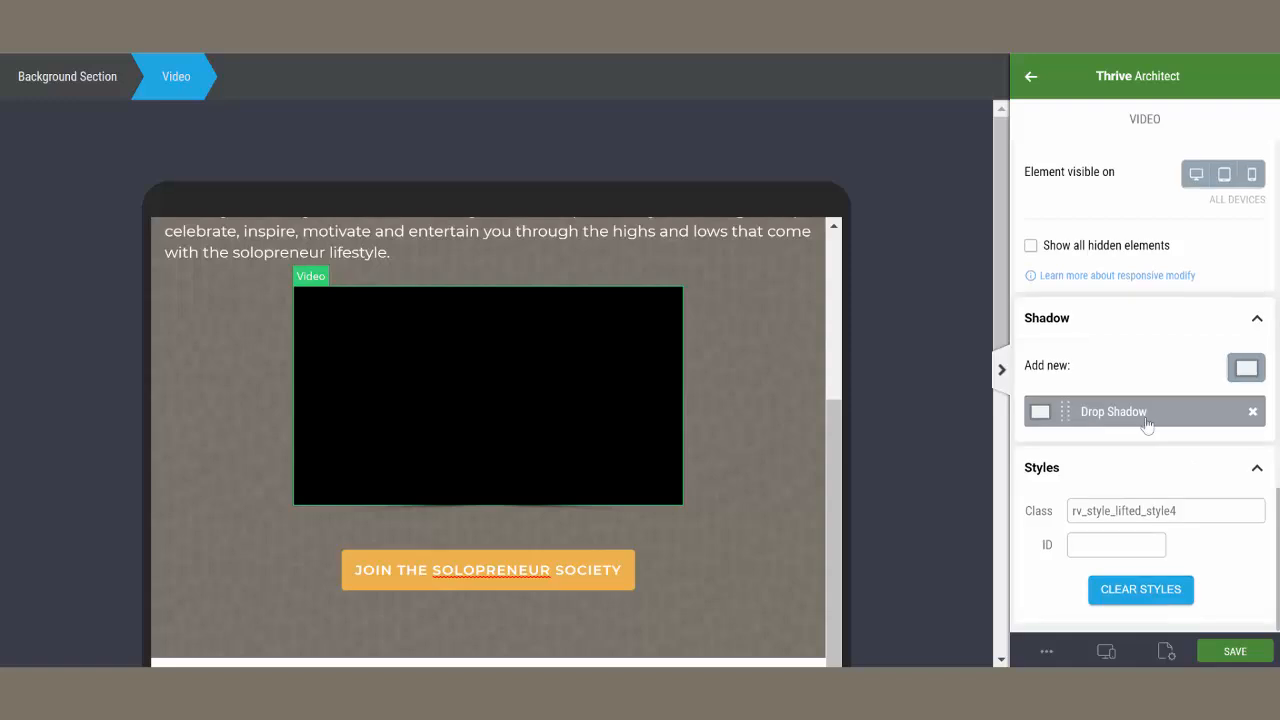
{"action": "scroll", "coordinate": [1150, 438], "scroll_direction": "up", "scroll_amount": 4}
{"action": "scroll", "coordinate": [1150, 438], "scroll_direction": "up", "scroll_amount": 5}
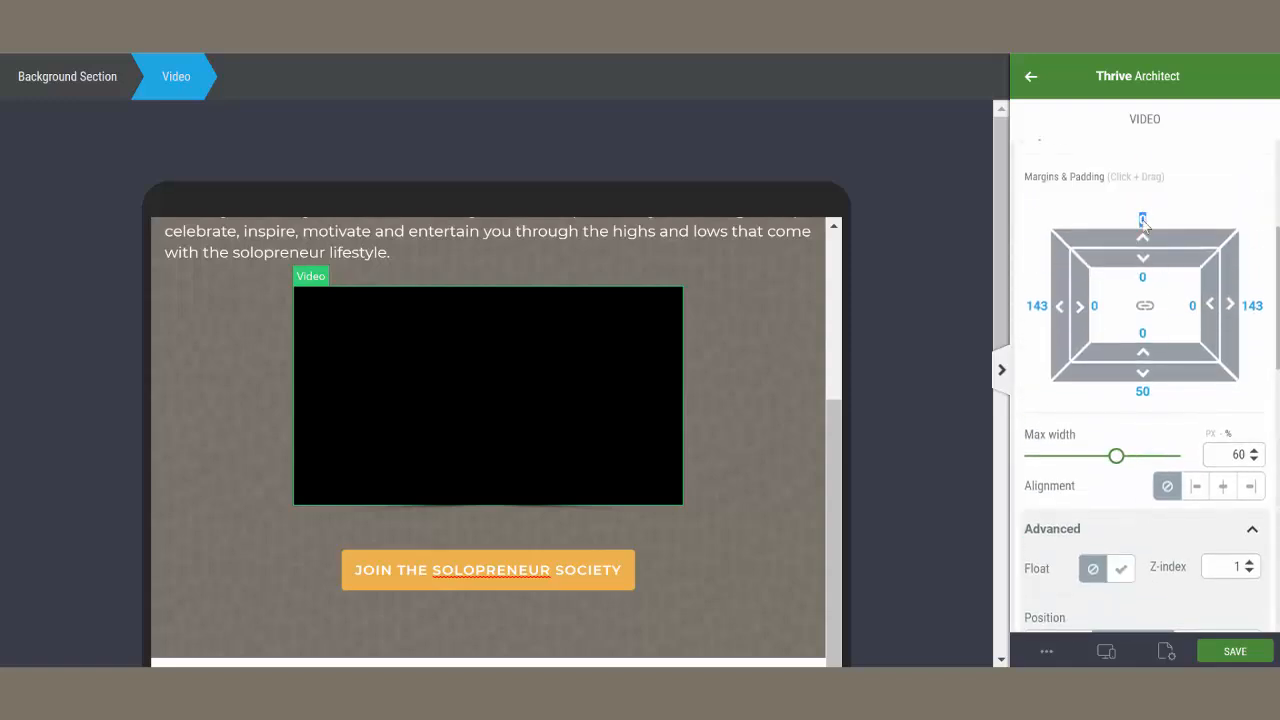
{"action": "type", "text": "25"}
{"action": "double_click", "coordinate": [1238, 455]}
{"action": "type", "text": "75"}
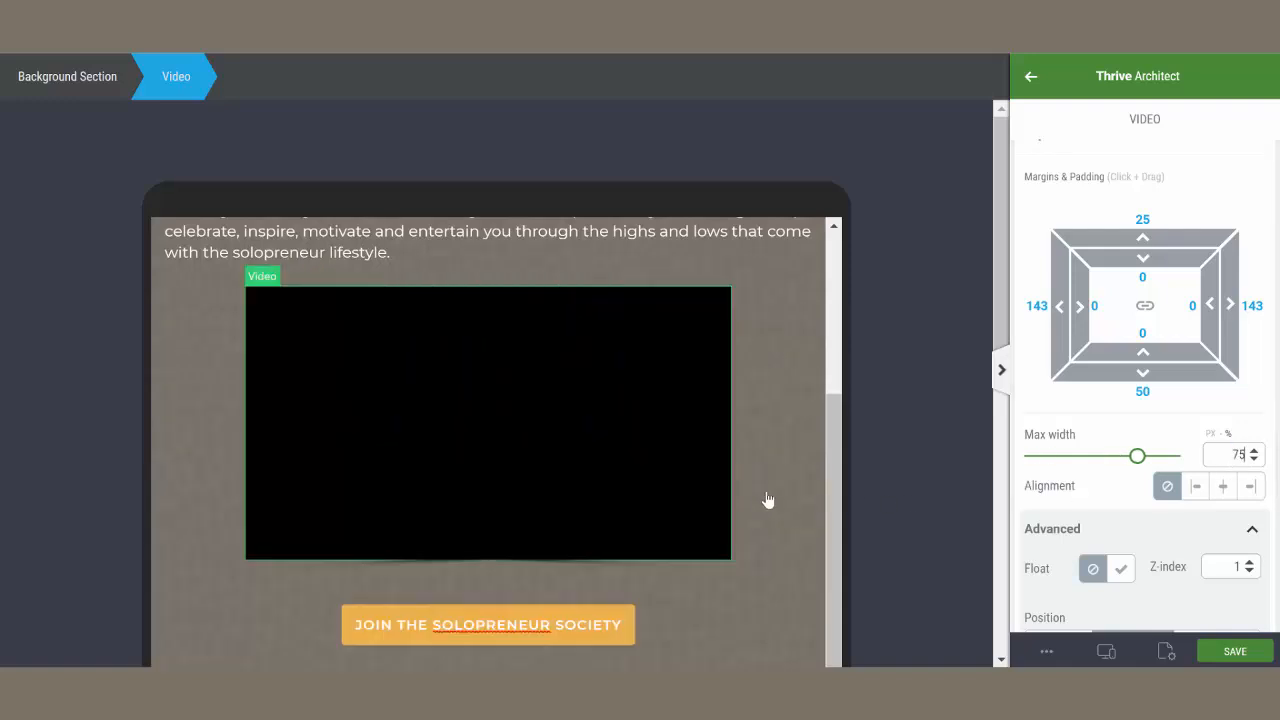
{"action": "scroll", "coordinate": [766, 503], "scroll_direction": "up", "scroll_amount": 2}
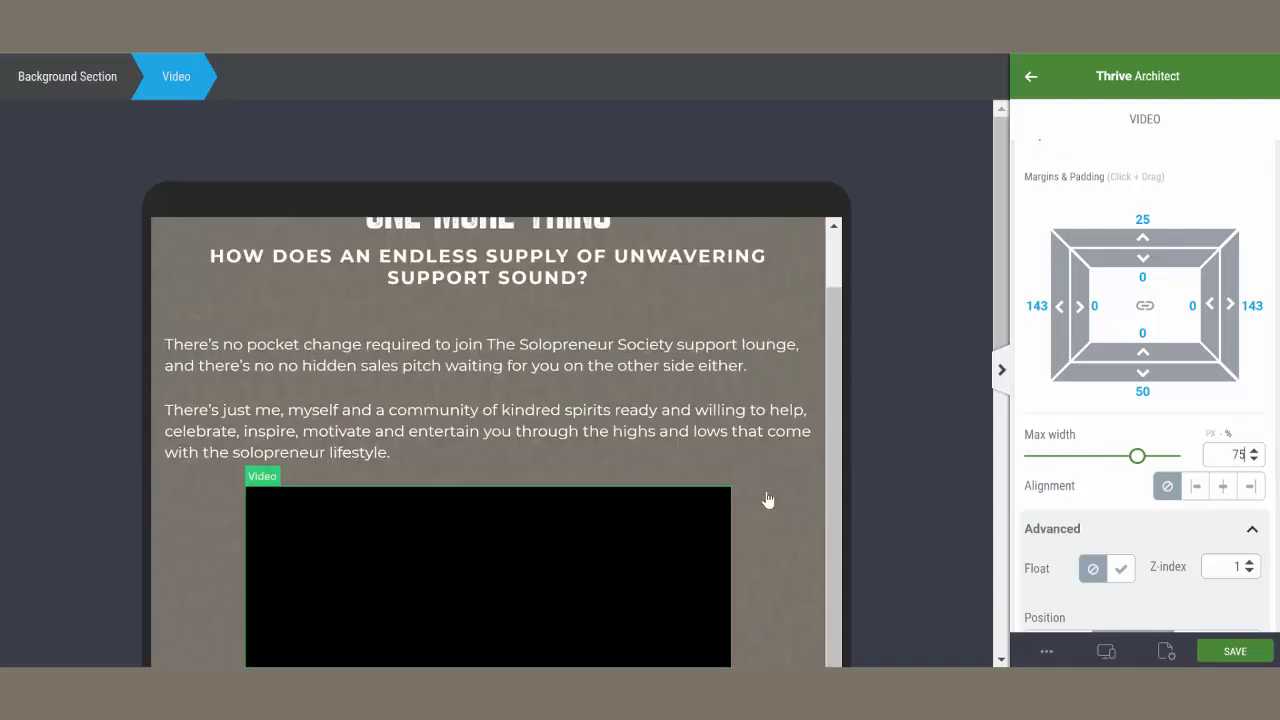
Reduce the font size of the strategy session heading to 49 px for tablet
{"action": "scroll", "coordinate": [651, 502], "scroll_direction": "down", "scroll_amount": 6}
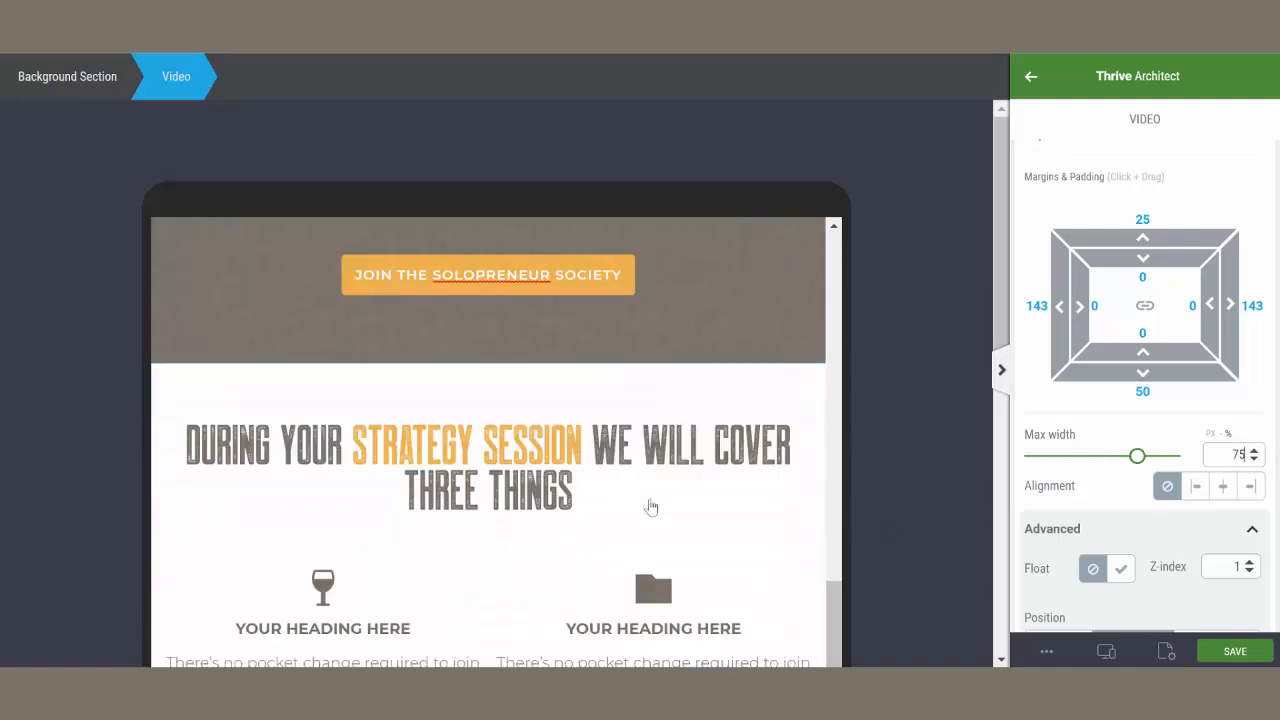
{"action": "left_click", "coordinate": [537, 413]}
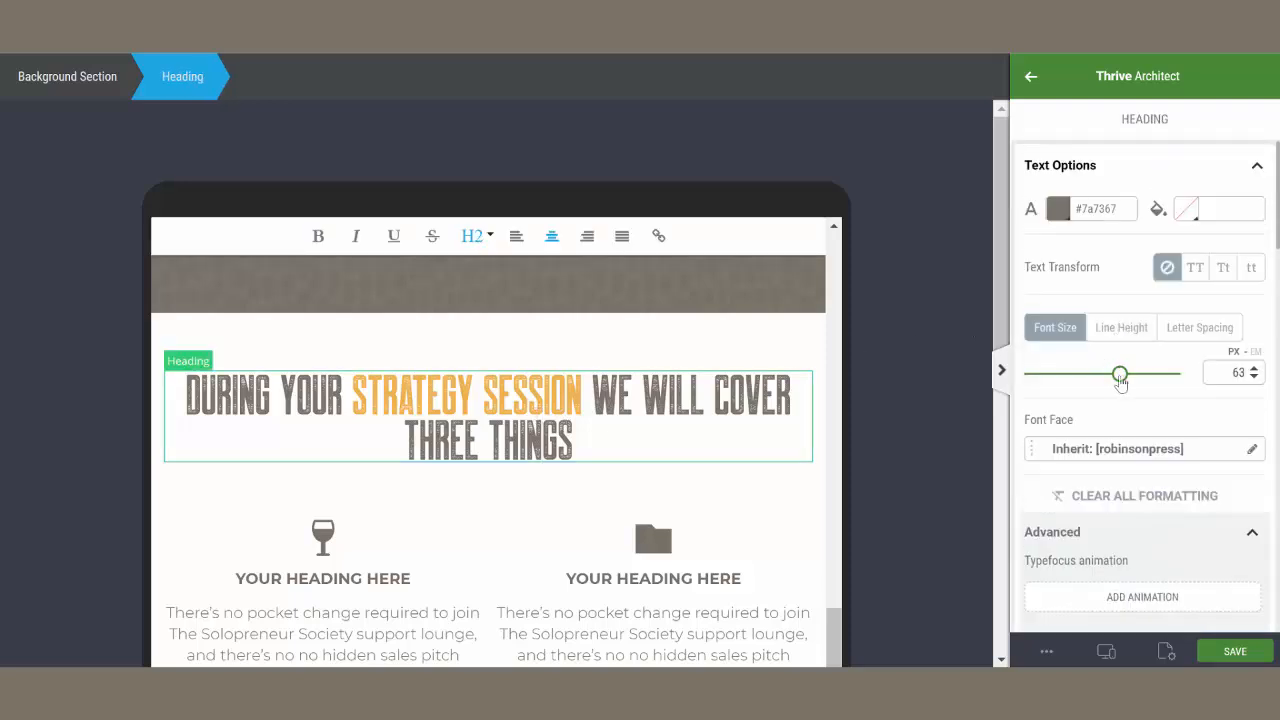
{"action": "left_click_drag", "start_coordinate": [1120, 377], "coordinate": [1101, 389]}
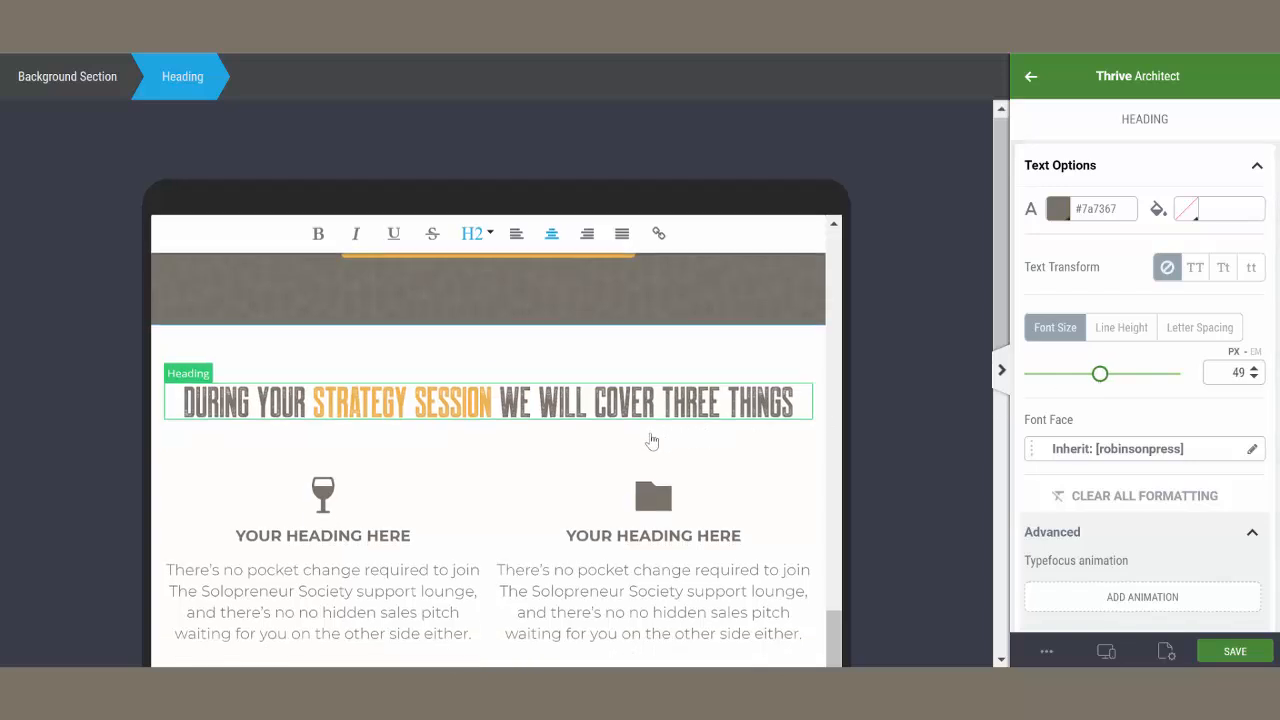
Turn off column wrapping for the three-column element on tablet and review the tablet layout
{"action": "scroll", "coordinate": [680, 432], "scroll_direction": "down", "scroll_amount": 1}
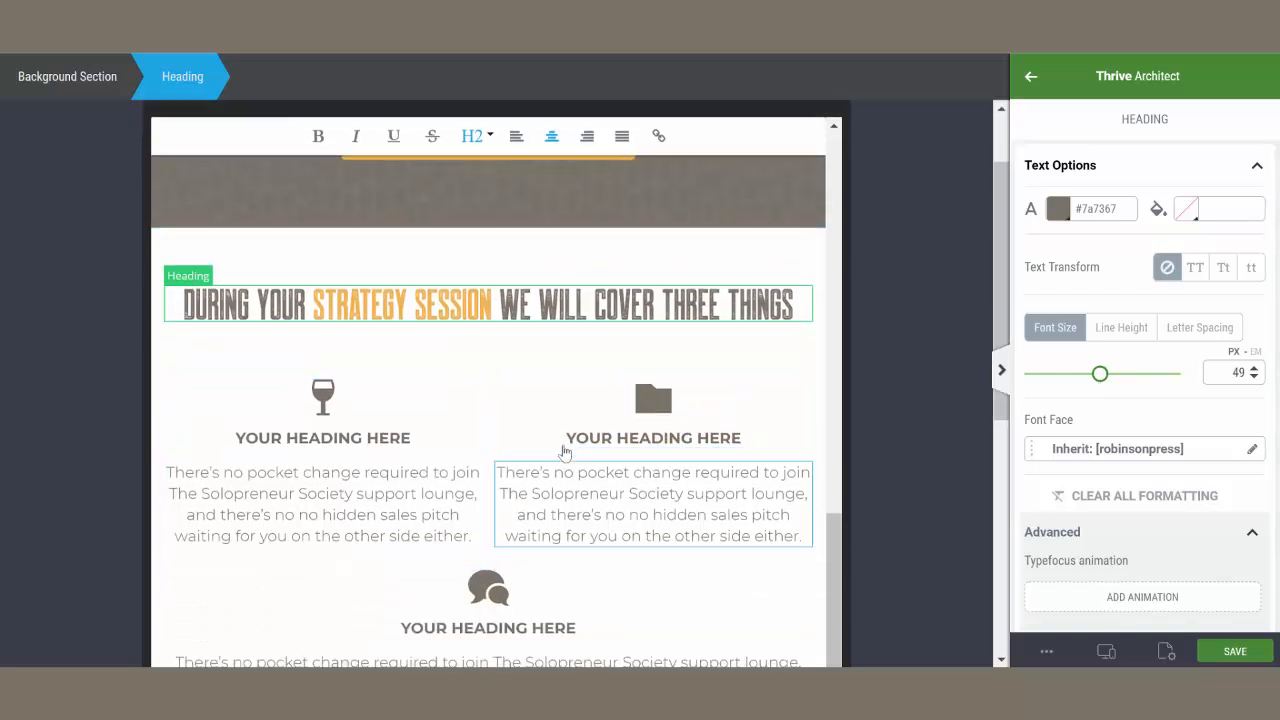
{"action": "scroll", "coordinate": [632, 527], "scroll_direction": "down", "scroll_amount": 1}
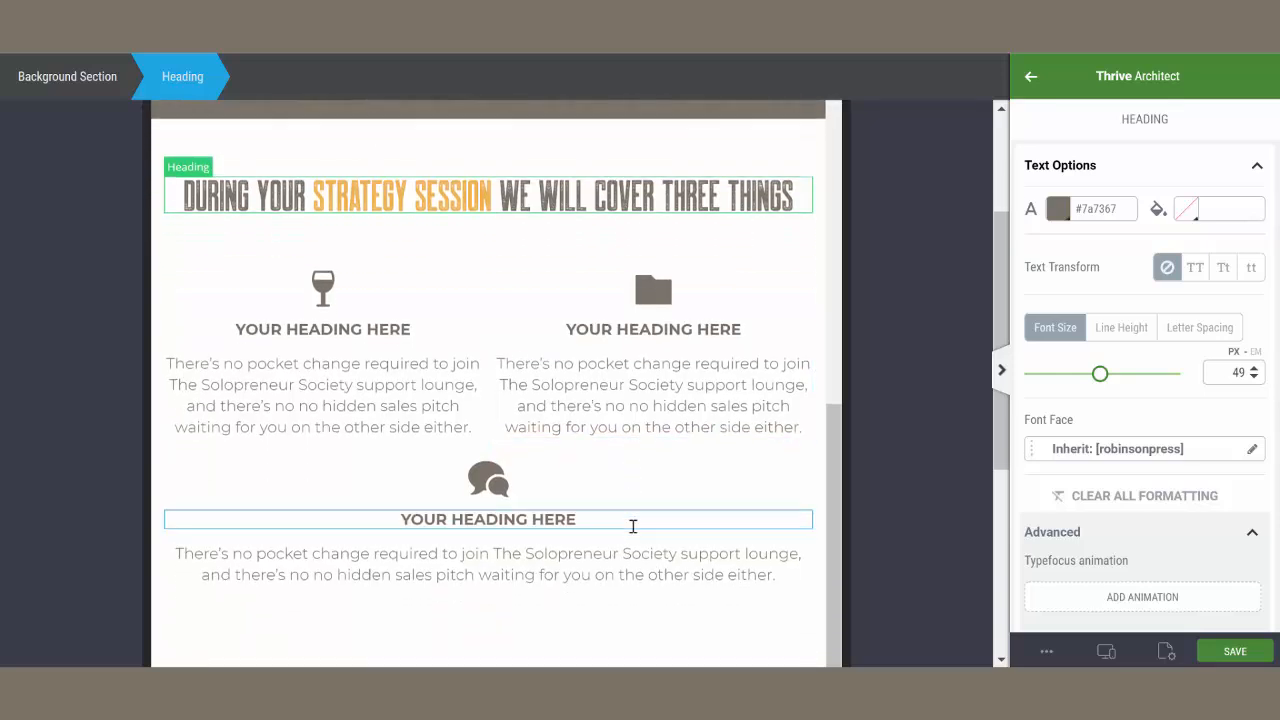
{"action": "scroll", "coordinate": [632, 526], "scroll_direction": "down", "scroll_amount": 1}
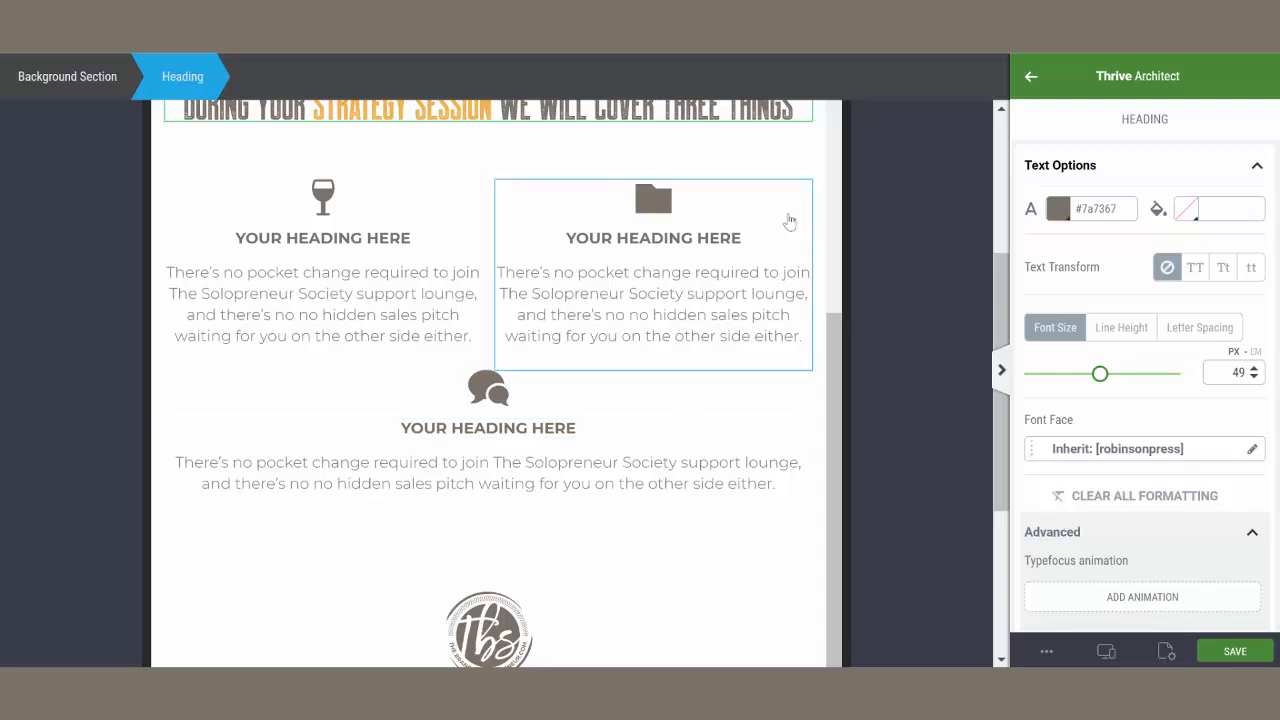
{"action": "left_click", "coordinate": [674, 395]}
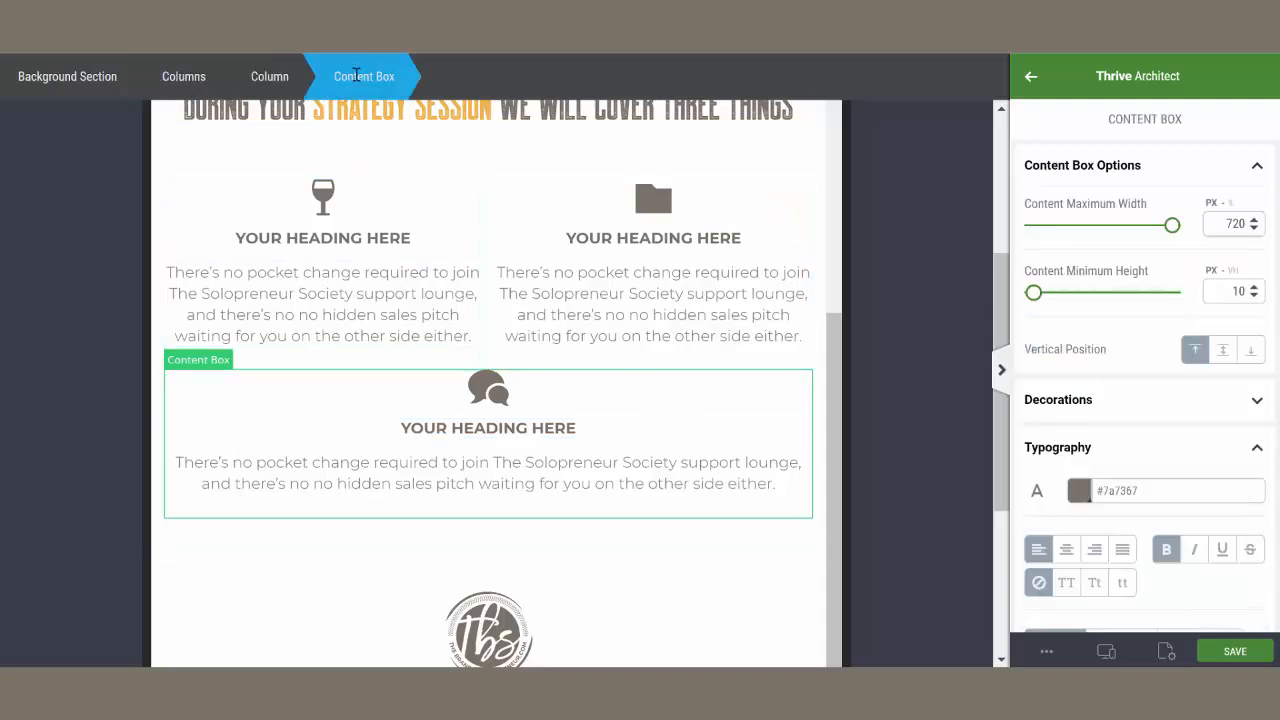
{"action": "left_click", "coordinate": [176, 84]}
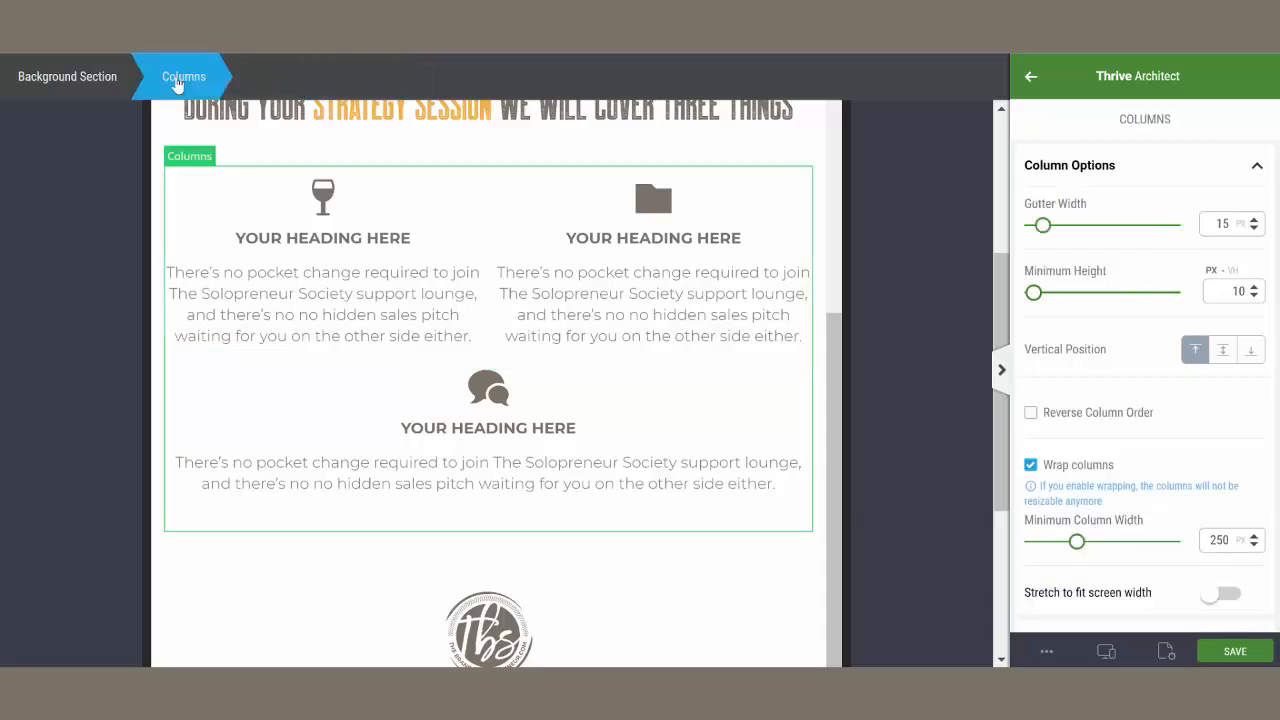
{"action": "left_click", "coordinate": [1031, 467]}
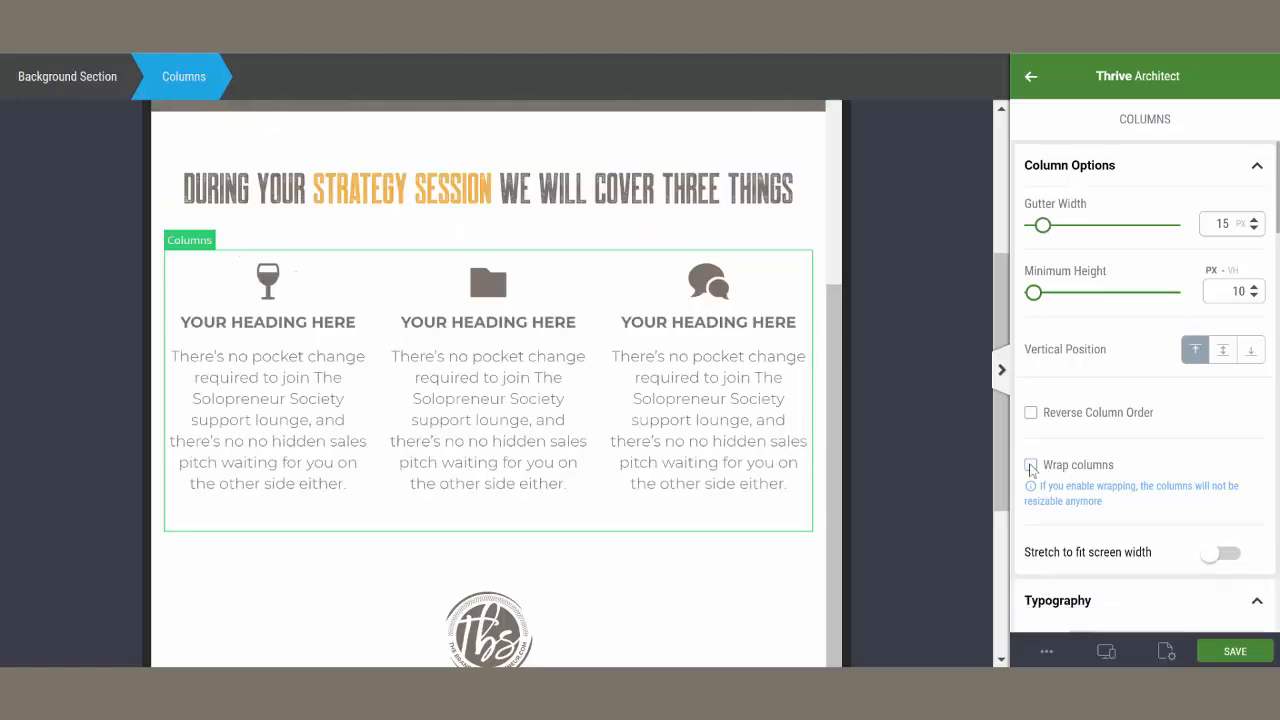
{"action": "left_click", "coordinate": [703, 585]}
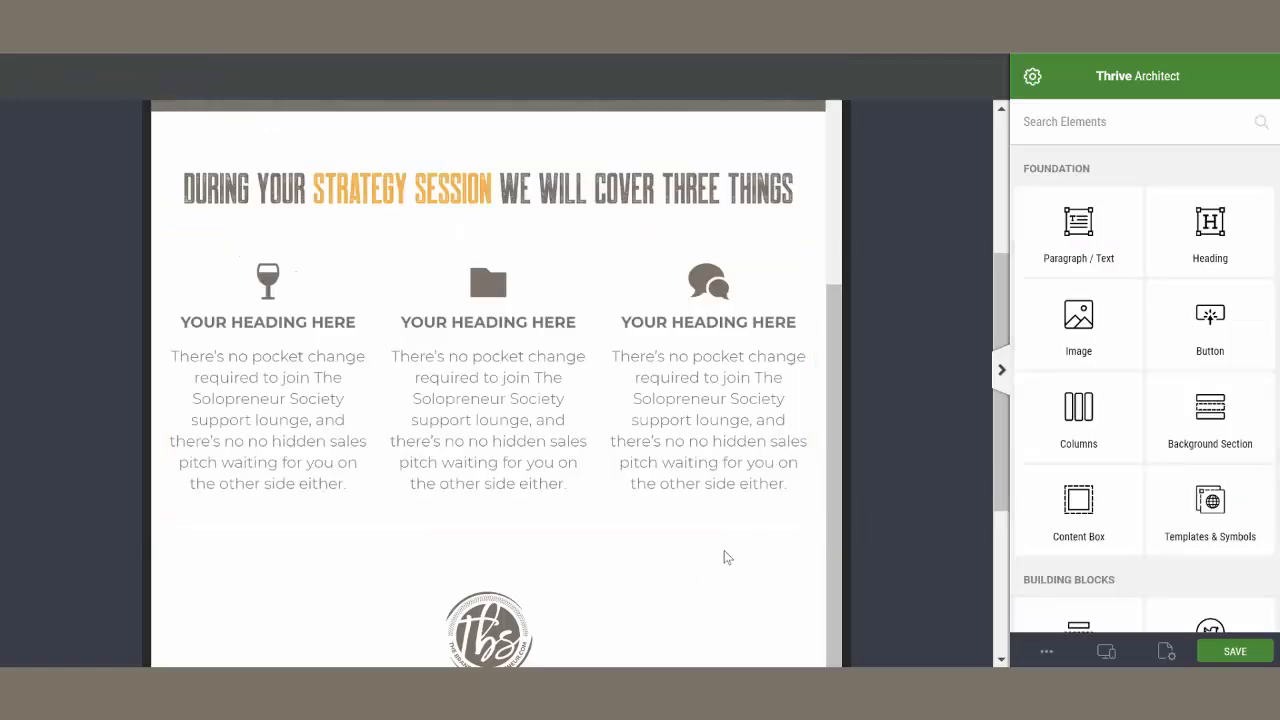
{"action": "scroll", "coordinate": [723, 548], "scroll_direction": "up", "scroll_amount": 5}
{"action": "scroll", "coordinate": [723, 548], "scroll_direction": "down", "scroll_amount": 4}
{"action": "scroll", "coordinate": [723, 548], "scroll_direction": "down", "scroll_amount": 3}
{"action": "scroll", "coordinate": [743, 517], "scroll_direction": "down", "scroll_amount": 2}
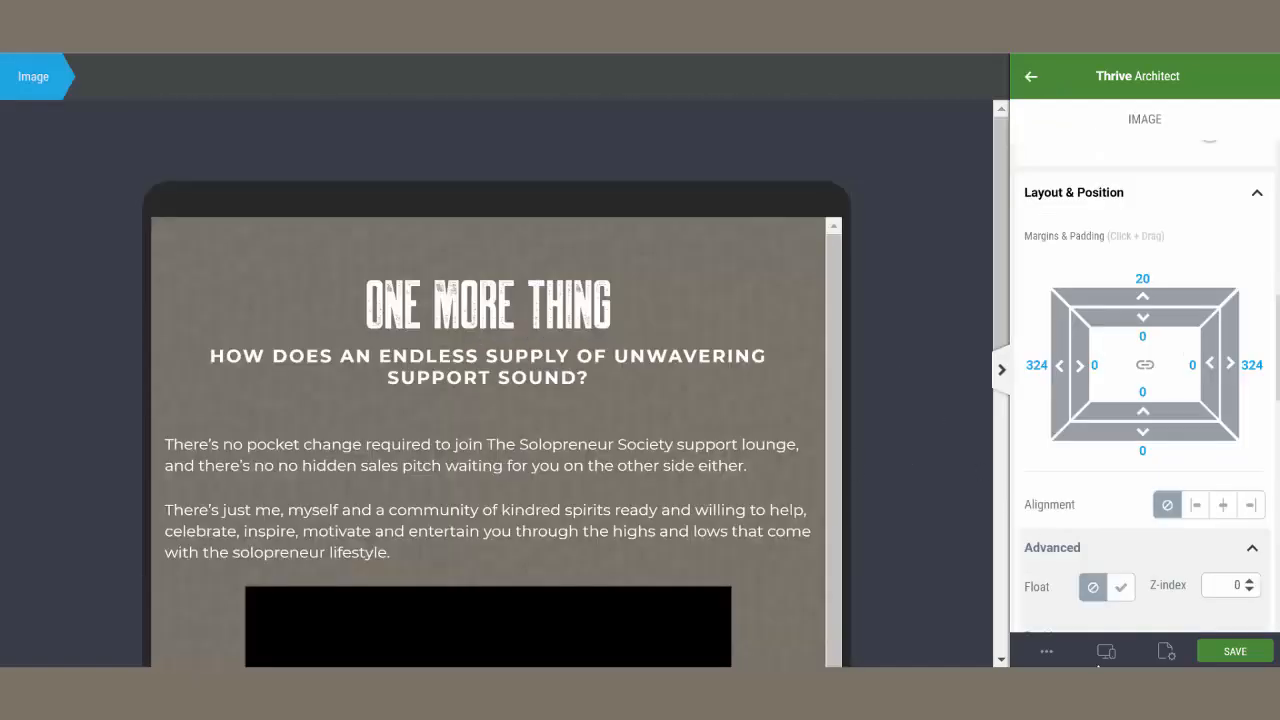
Switch the editor to the mobile view and set the video's maximum width to 100%
{"action": "left_click", "coordinate": [1106, 651]}
{"action": "left_click", "coordinate": [1077, 614]}
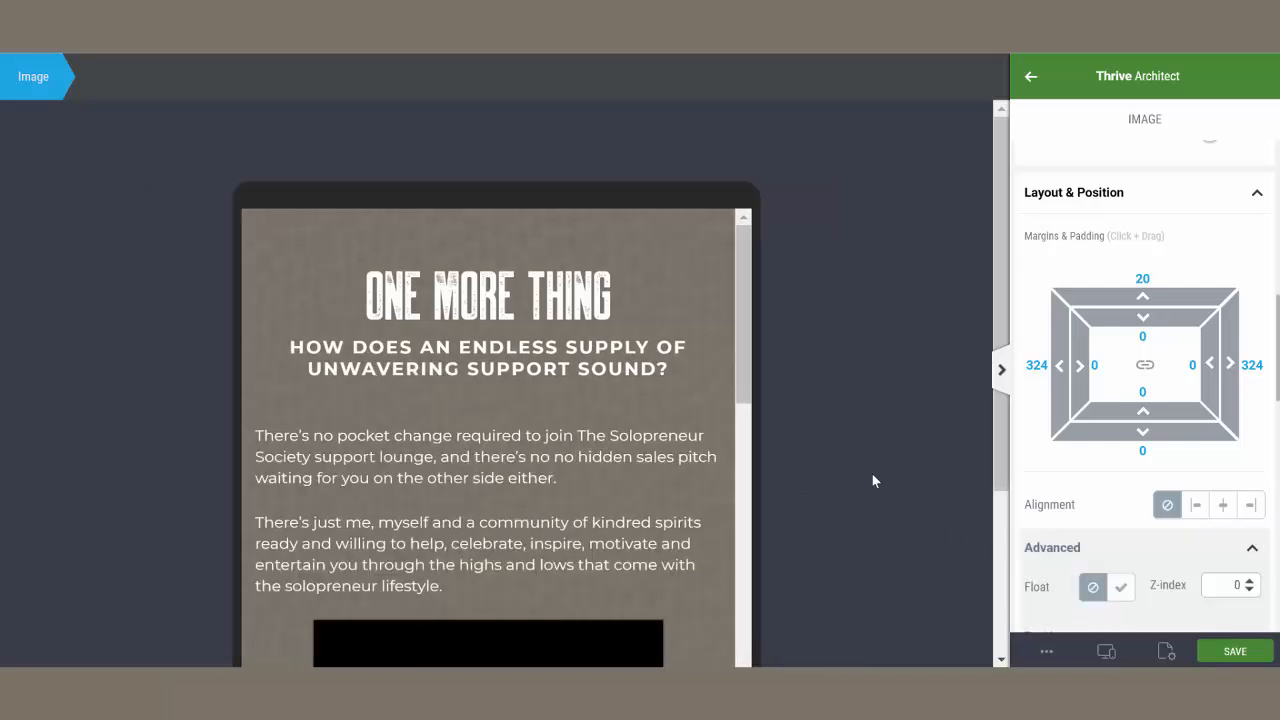
{"action": "scroll", "coordinate": [588, 346], "scroll_direction": "down", "scroll_amount": 3}
{"action": "scroll", "coordinate": [588, 346], "scroll_direction": "down", "scroll_amount": 1}
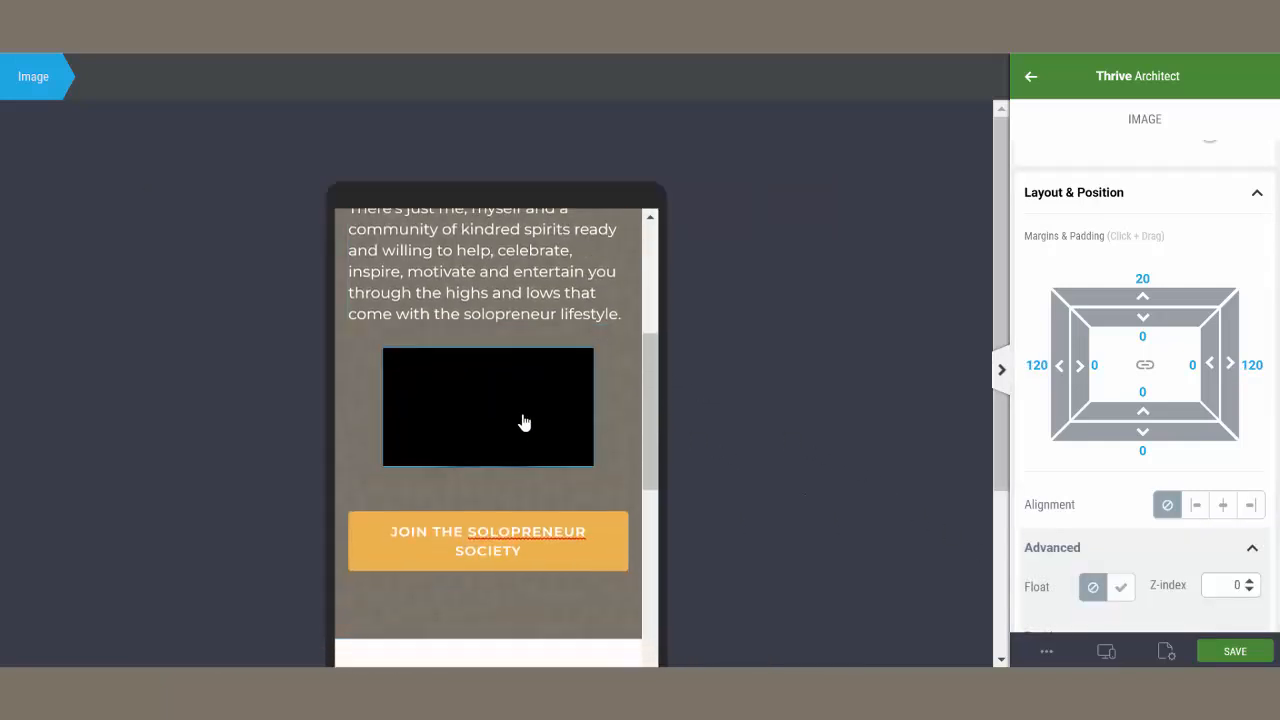
{"action": "left_click", "coordinate": [533, 431]}
{"action": "scroll", "coordinate": [1200, 473], "scroll_direction": "up", "scroll_amount": 4}
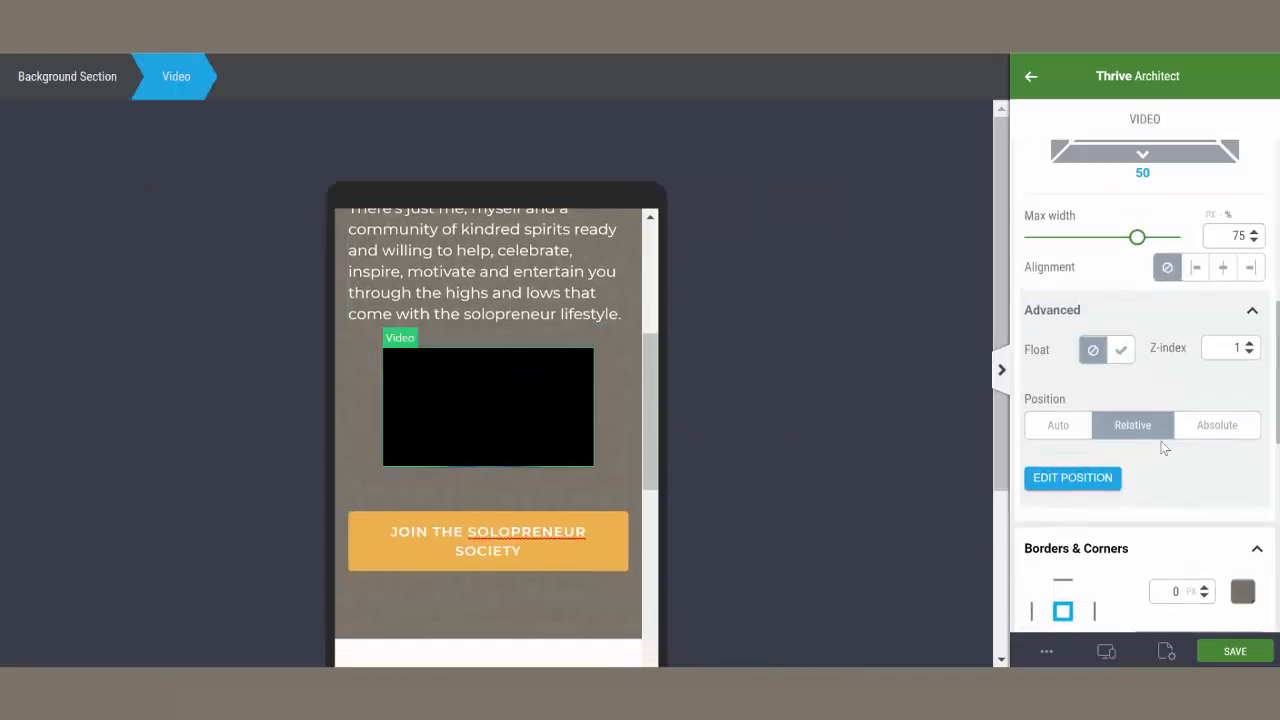
{"action": "double_click", "coordinate": [1237, 450]}
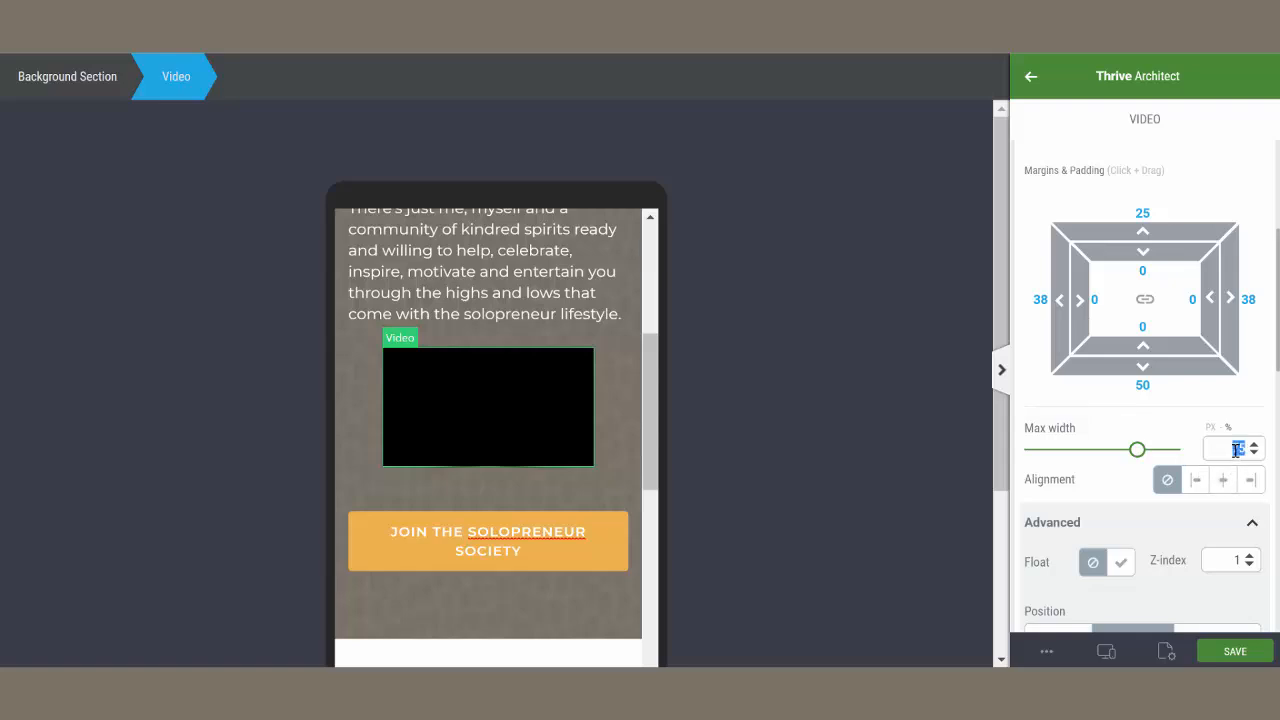
{"action": "type", "text": "100"}
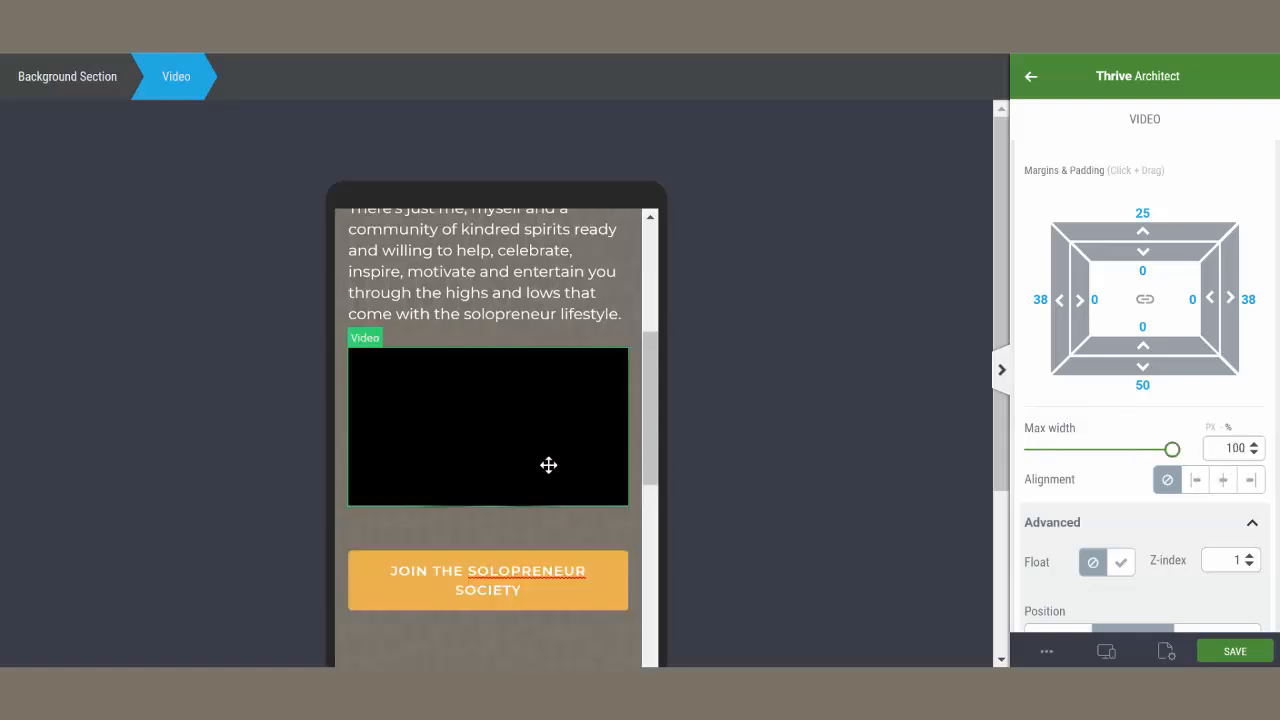
Review the call-to-action button, strategy session heading and stacked icon columns in the mobile layout
{"action": "scroll", "coordinate": [545, 462], "scroll_direction": "down", "scroll_amount": 2}
{"action": "scroll", "coordinate": [580, 480], "scroll_direction": "up", "scroll_amount": 1}
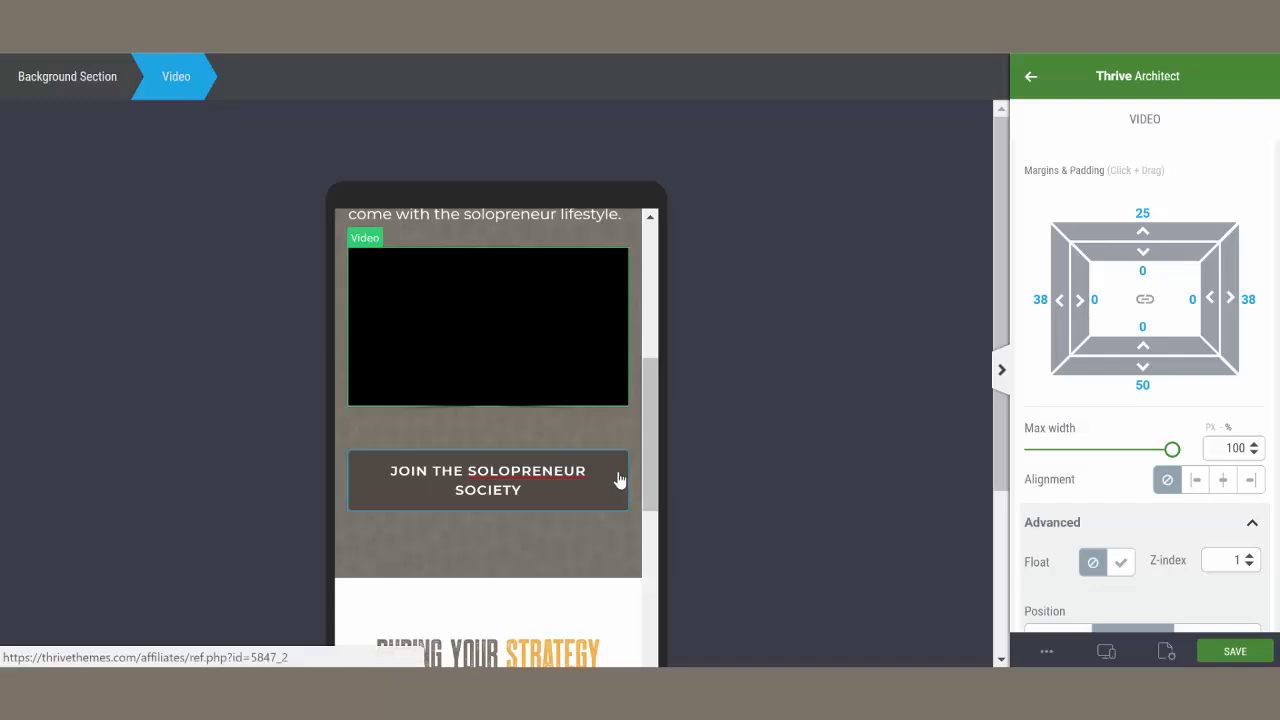
{"action": "left_click", "coordinate": [618, 477]}
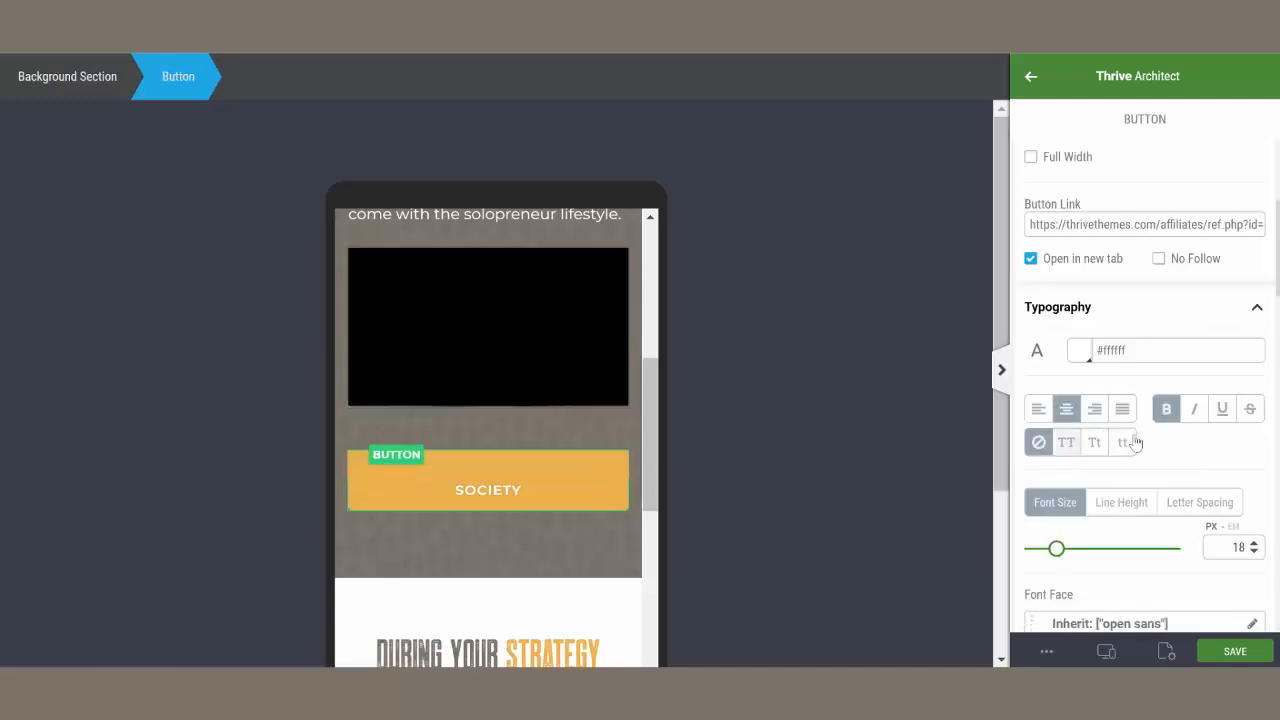
{"action": "scroll", "coordinate": [509, 554], "scroll_direction": "down", "scroll_amount": 2}
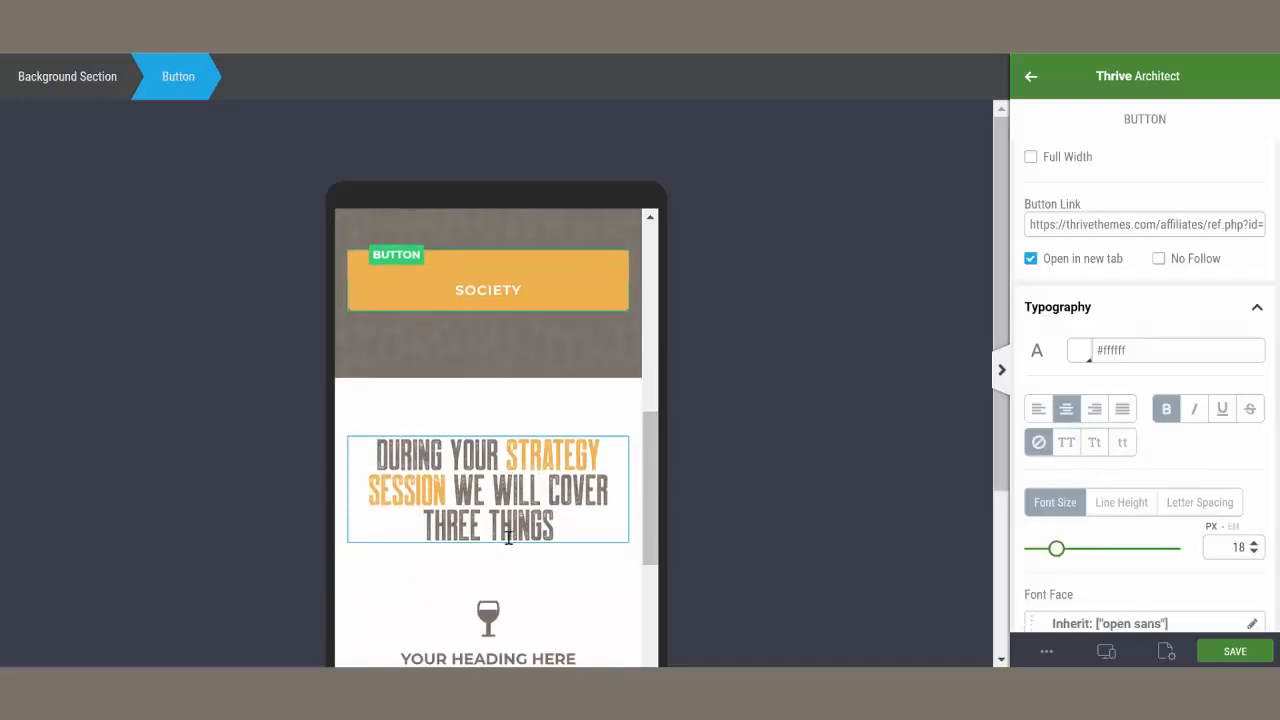
{"action": "scroll", "coordinate": [517, 505], "scroll_direction": "down", "scroll_amount": 1}
{"action": "scroll", "coordinate": [505, 500], "scroll_direction": "down", "scroll_amount": 2}
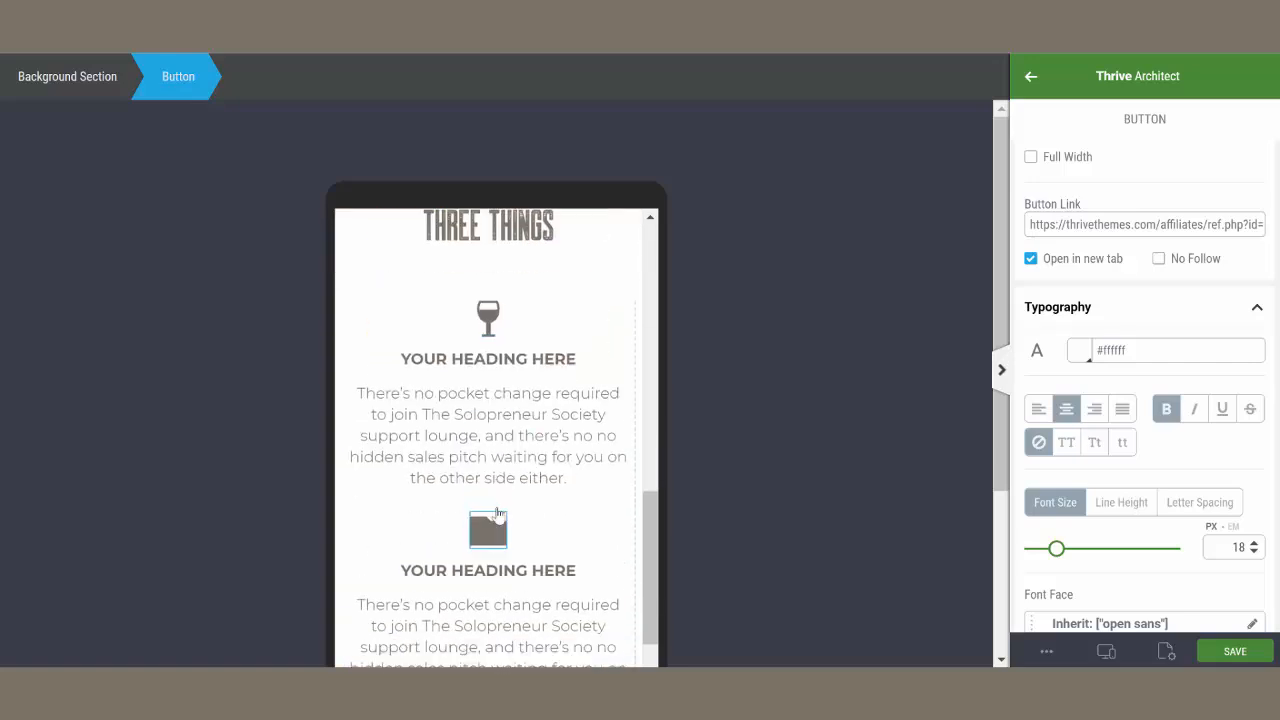
{"action": "scroll", "coordinate": [503, 495], "scroll_direction": "down", "scroll_amount": 4}
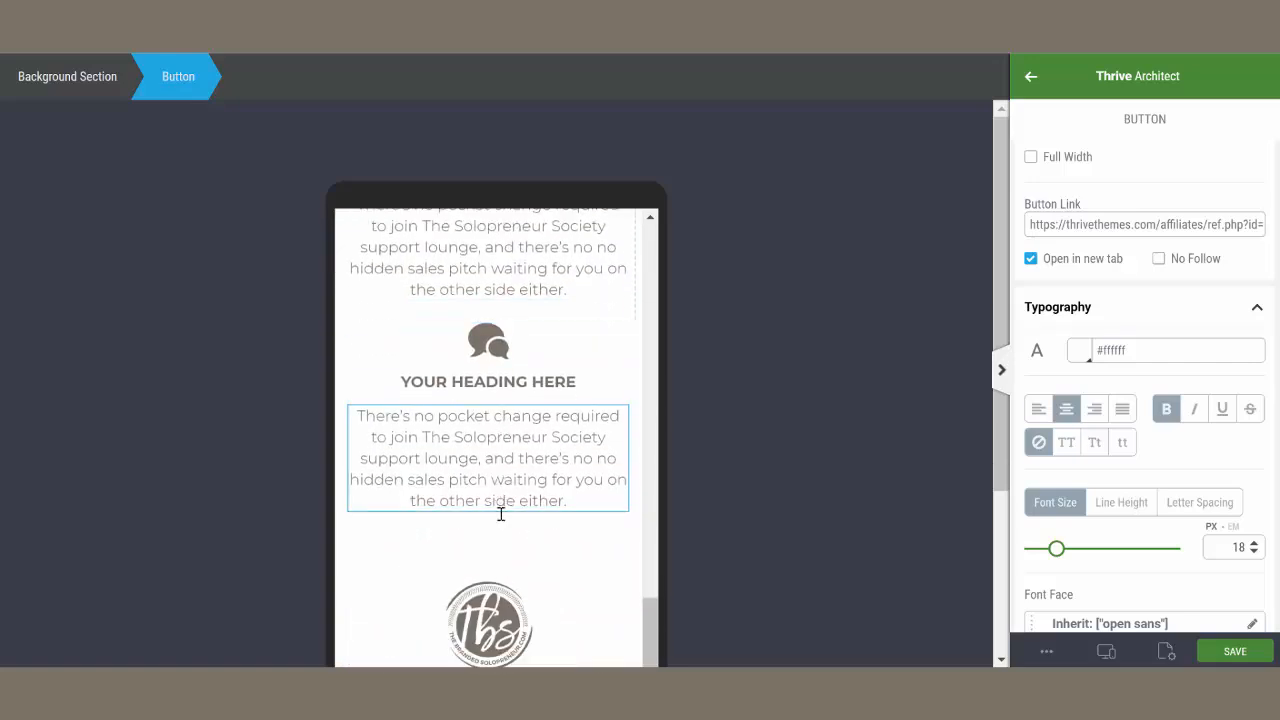
{"action": "scroll", "coordinate": [485, 498], "scroll_direction": "up", "scroll_amount": 5}
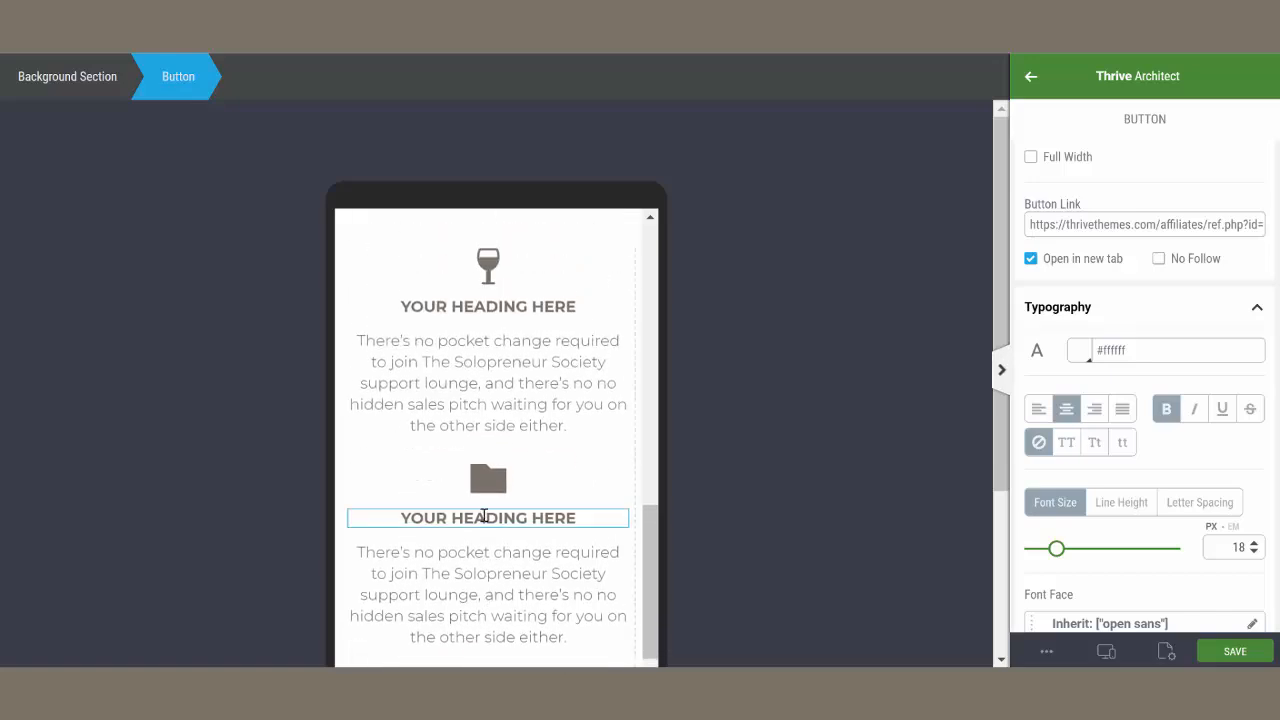
{"action": "left_click", "coordinate": [481, 334]}
{"action": "scroll", "coordinate": [586, 343], "scroll_direction": "down", "scroll_amount": 5}
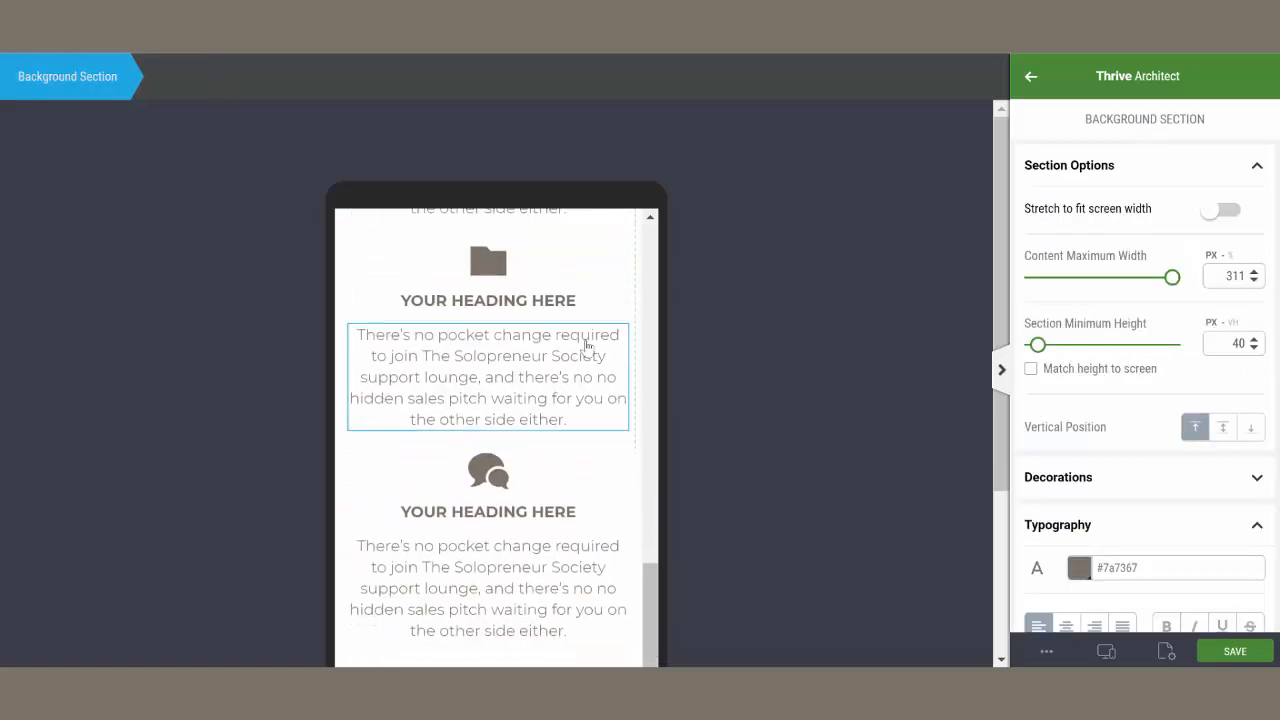
{"action": "scroll", "coordinate": [574, 431], "scroll_direction": "down", "scroll_amount": 10}
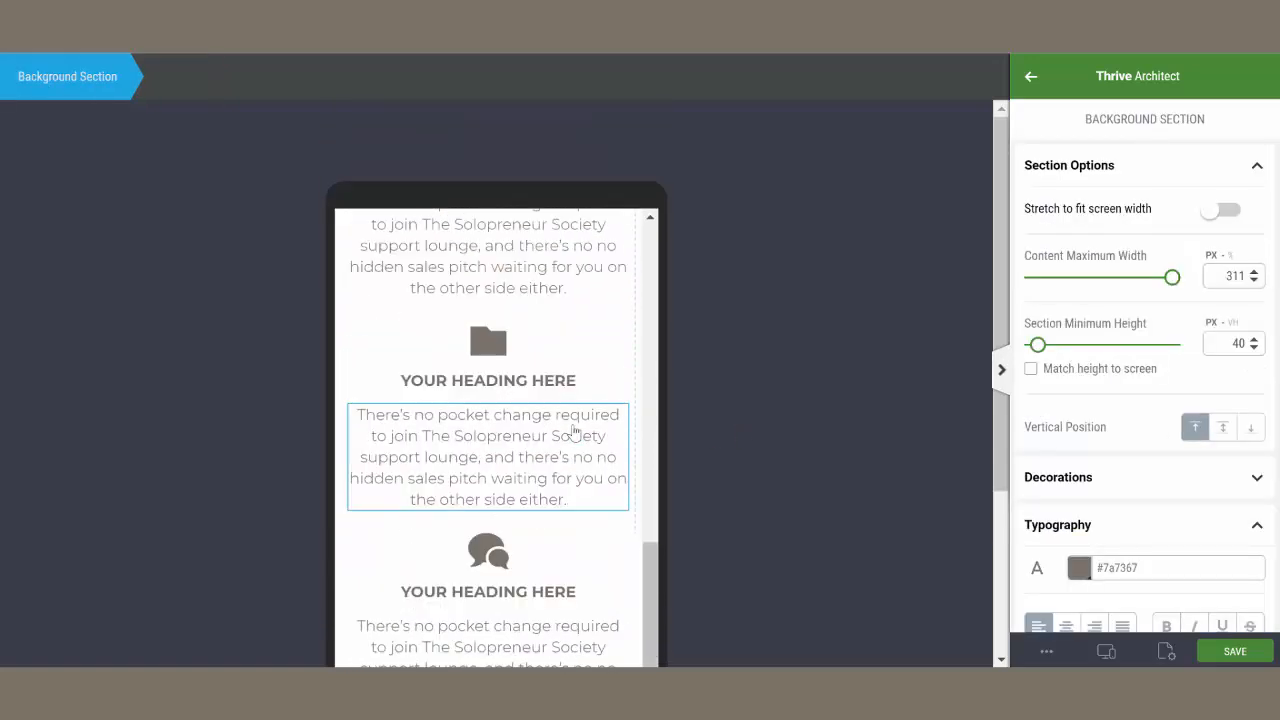
Return the editor to the desktop view and save the page
{"action": "mouse_move", "coordinate": [1103, 651]}
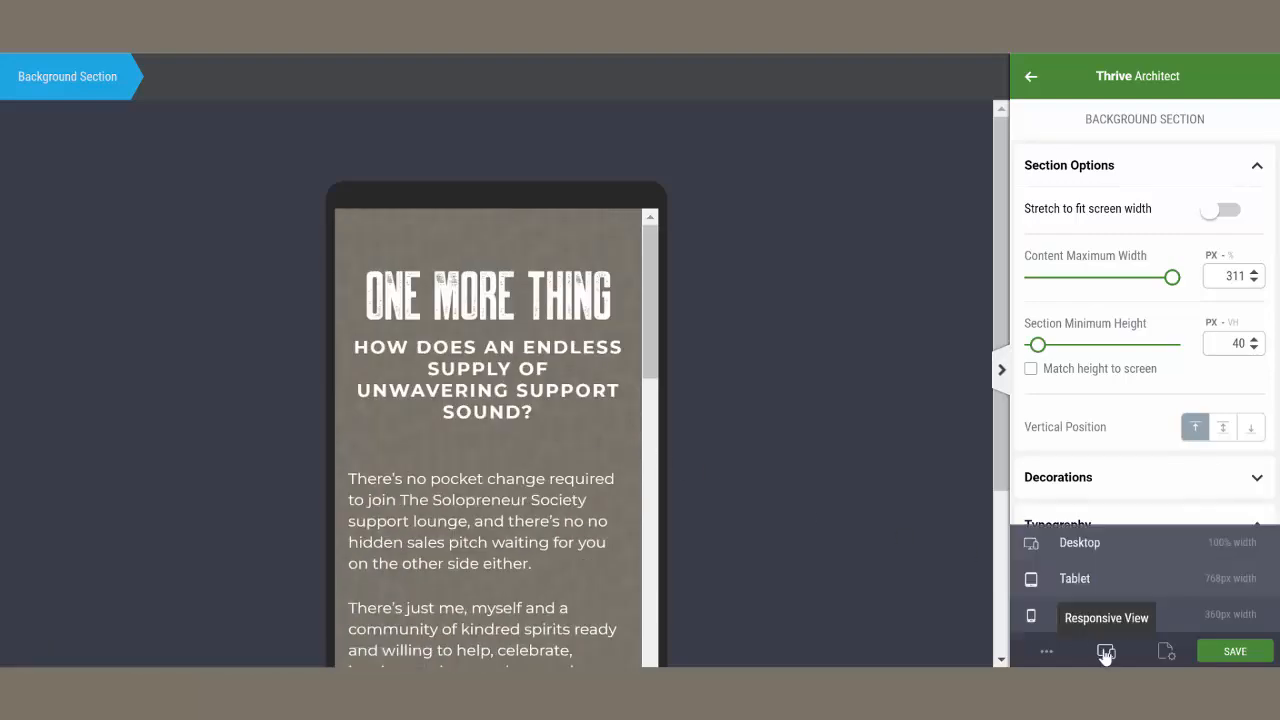
{"action": "left_click", "coordinate": [1074, 545]}
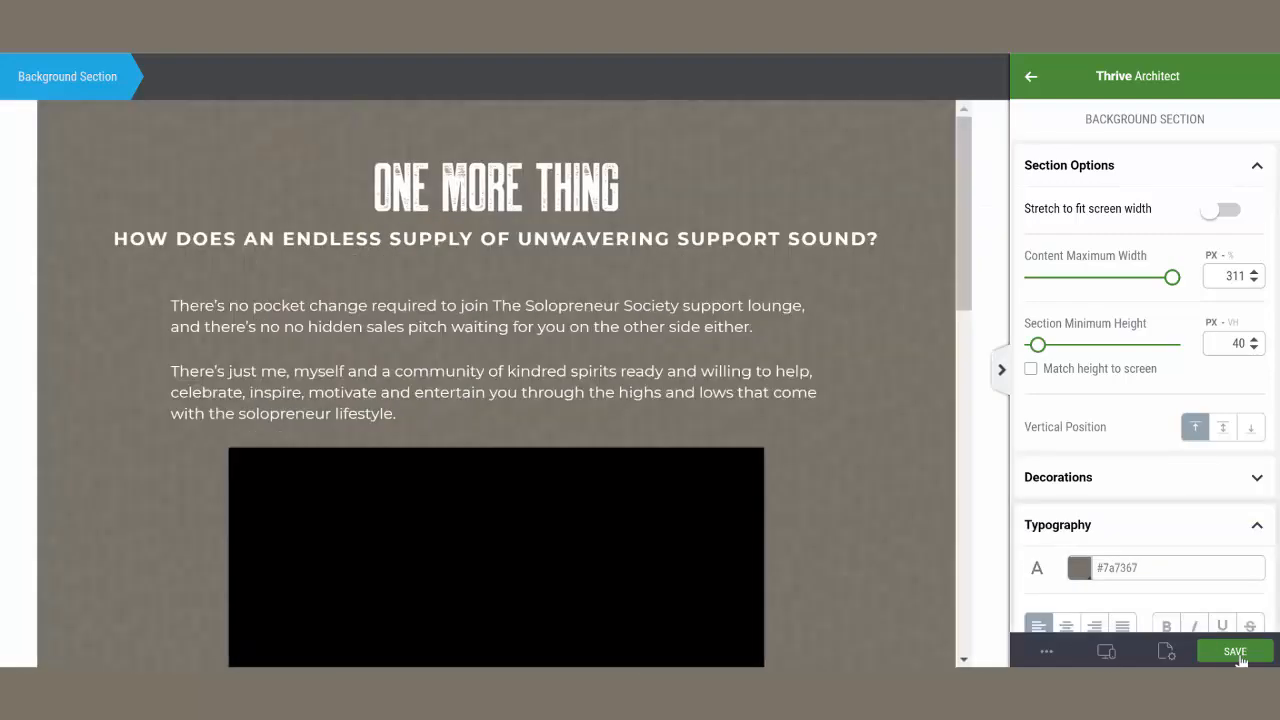
{"action": "left_click", "coordinate": [1236, 651]}
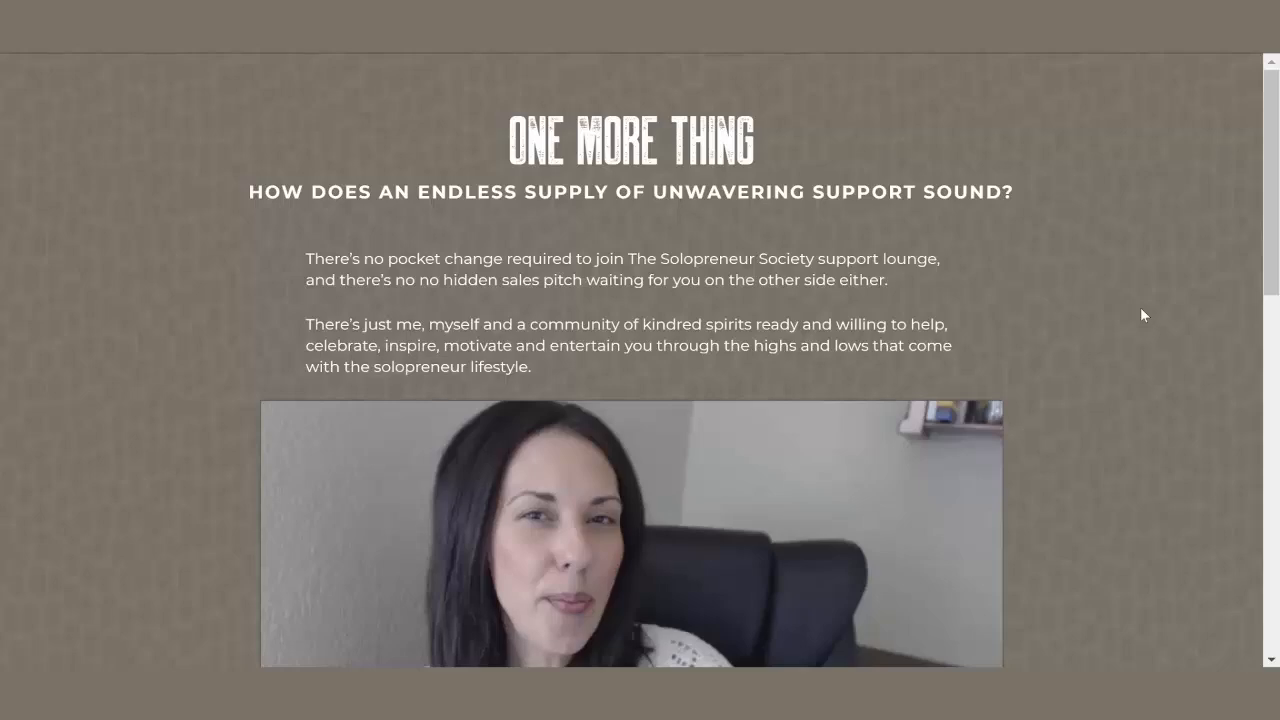
Review the finished page outside the editor, from the opening headline and video to the three icon columns and footer
{"action": "scroll", "coordinate": [1143, 315], "scroll_direction": "down", "scroll_amount": 10}
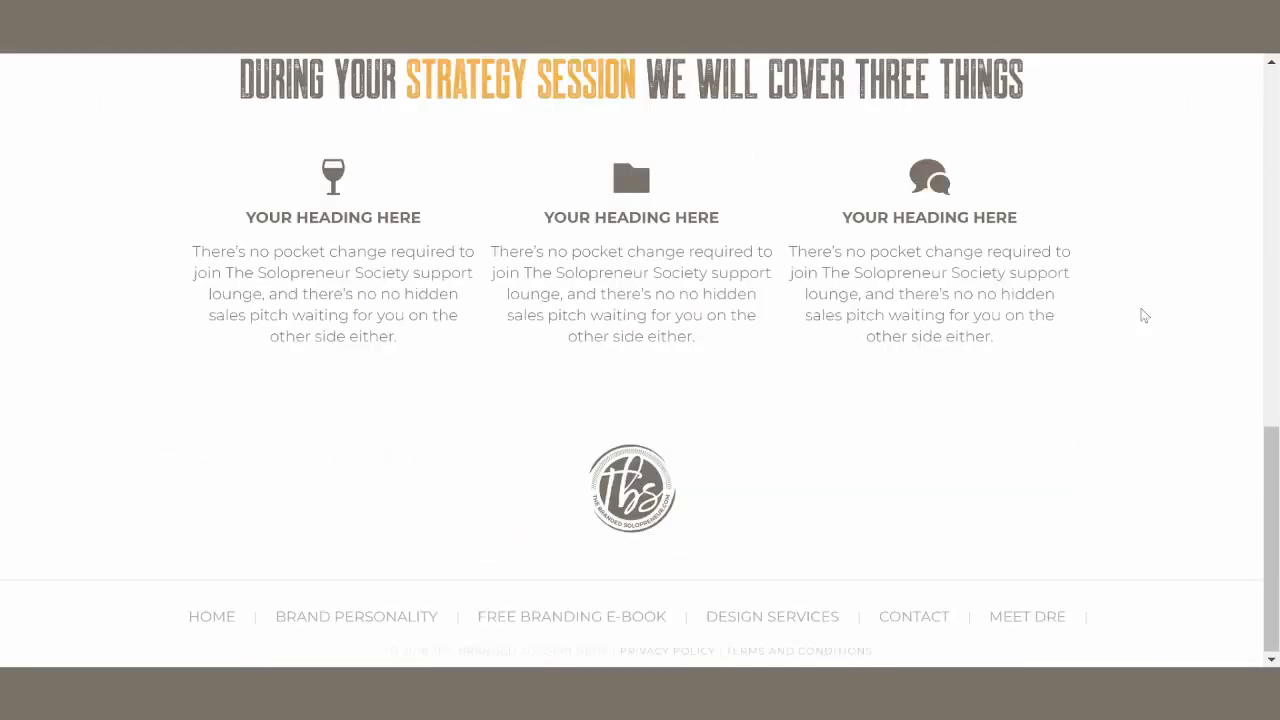
{"action": "scroll", "coordinate": [1143, 315], "scroll_direction": "up", "scroll_amount": 1}
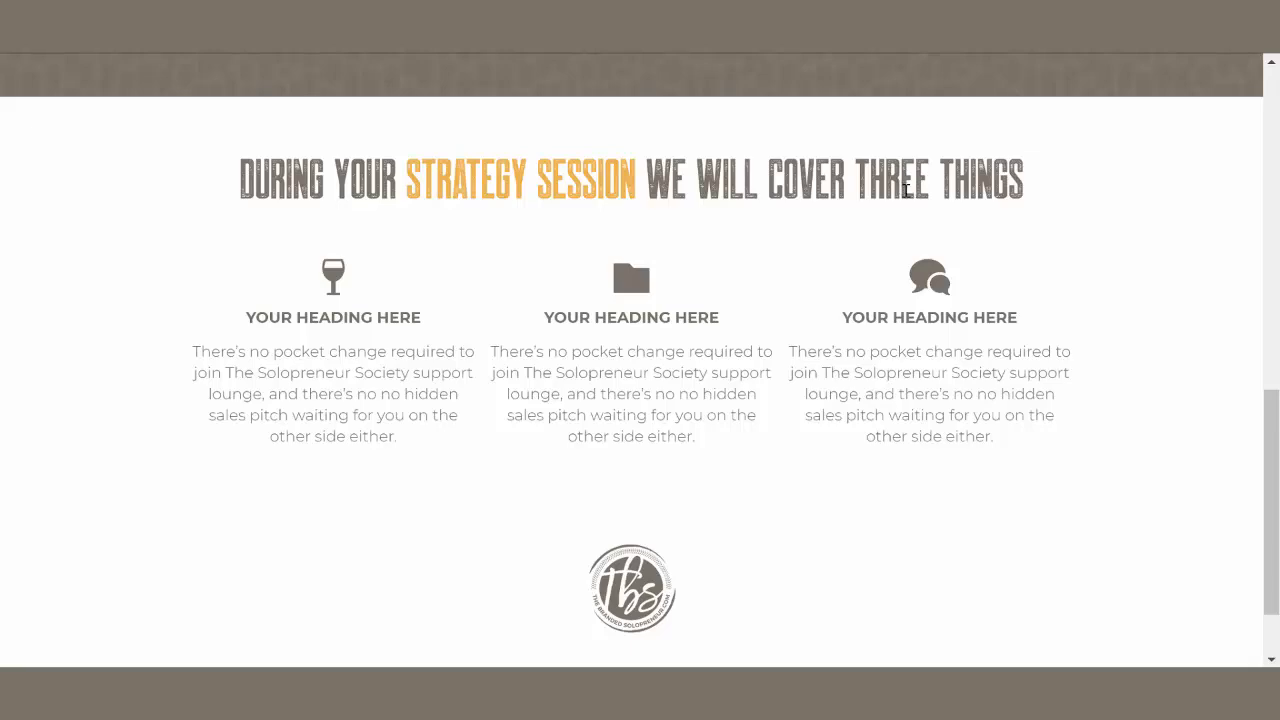
{"action": "scroll", "coordinate": [1083, 322], "scroll_direction": "up", "scroll_amount": 6}
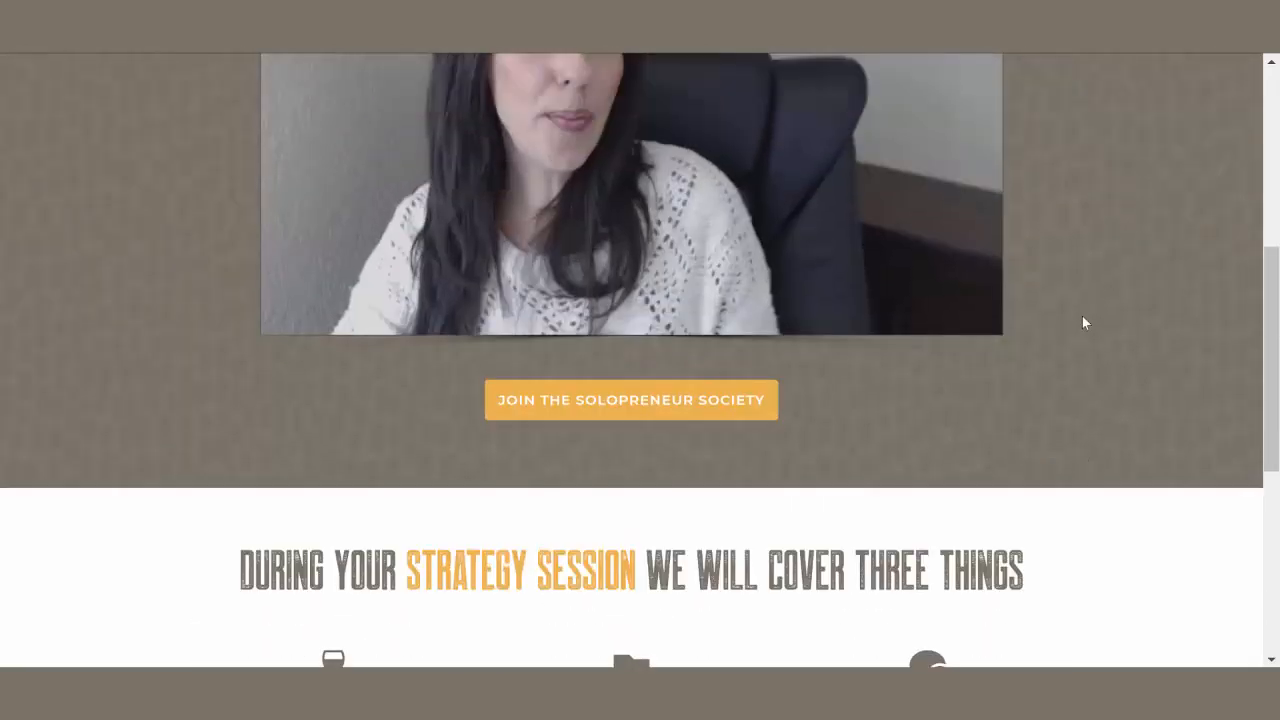
{"action": "scroll", "coordinate": [1083, 322], "scroll_direction": "up", "scroll_amount": 3}
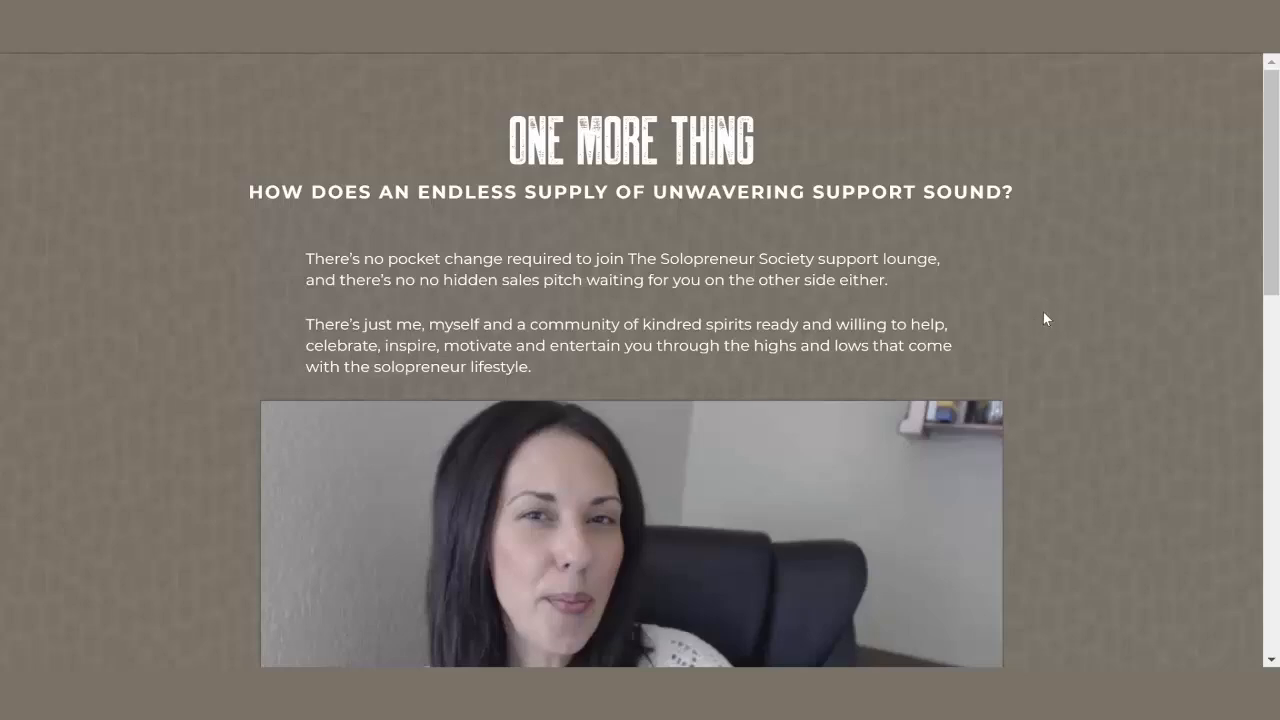
{"action": "scroll", "coordinate": [1043, 318], "scroll_direction": "down", "scroll_amount": 8}
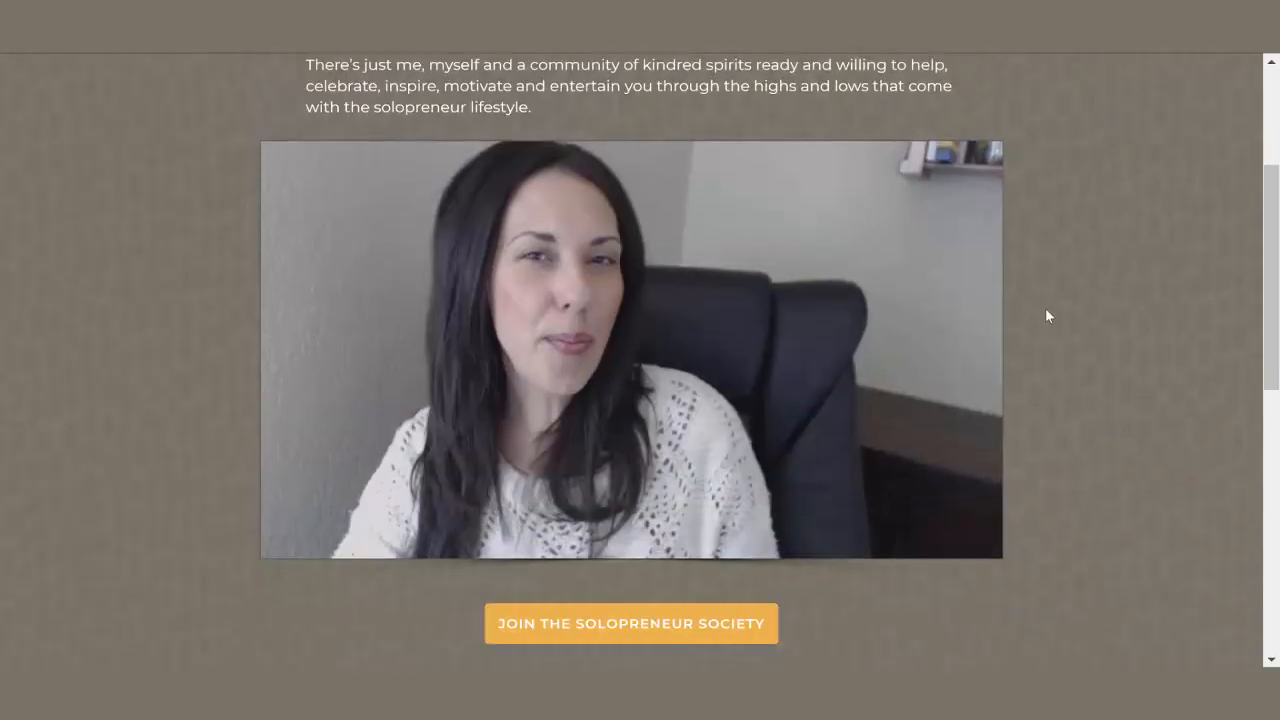
{"action": "scroll", "coordinate": [1048, 310], "scroll_direction": "down", "scroll_amount": 3}
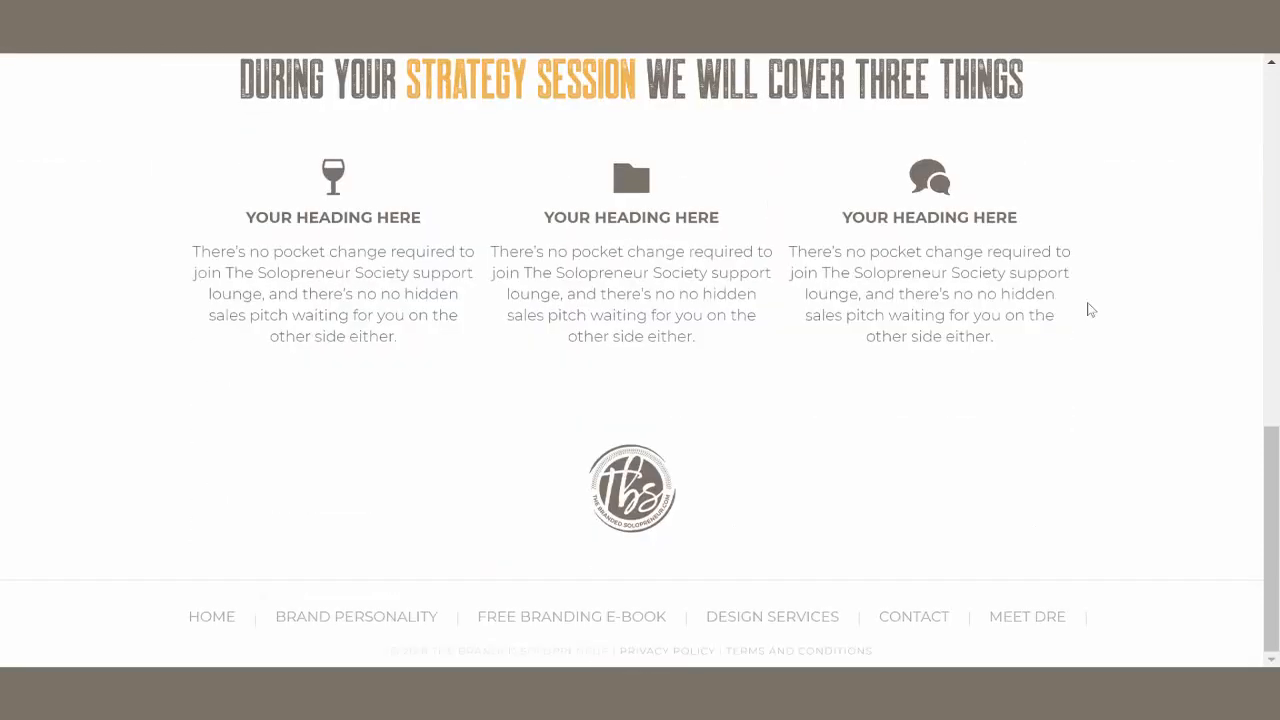
{"action": "scroll", "coordinate": [1095, 307], "scroll_direction": "up", "scroll_amount": 1}
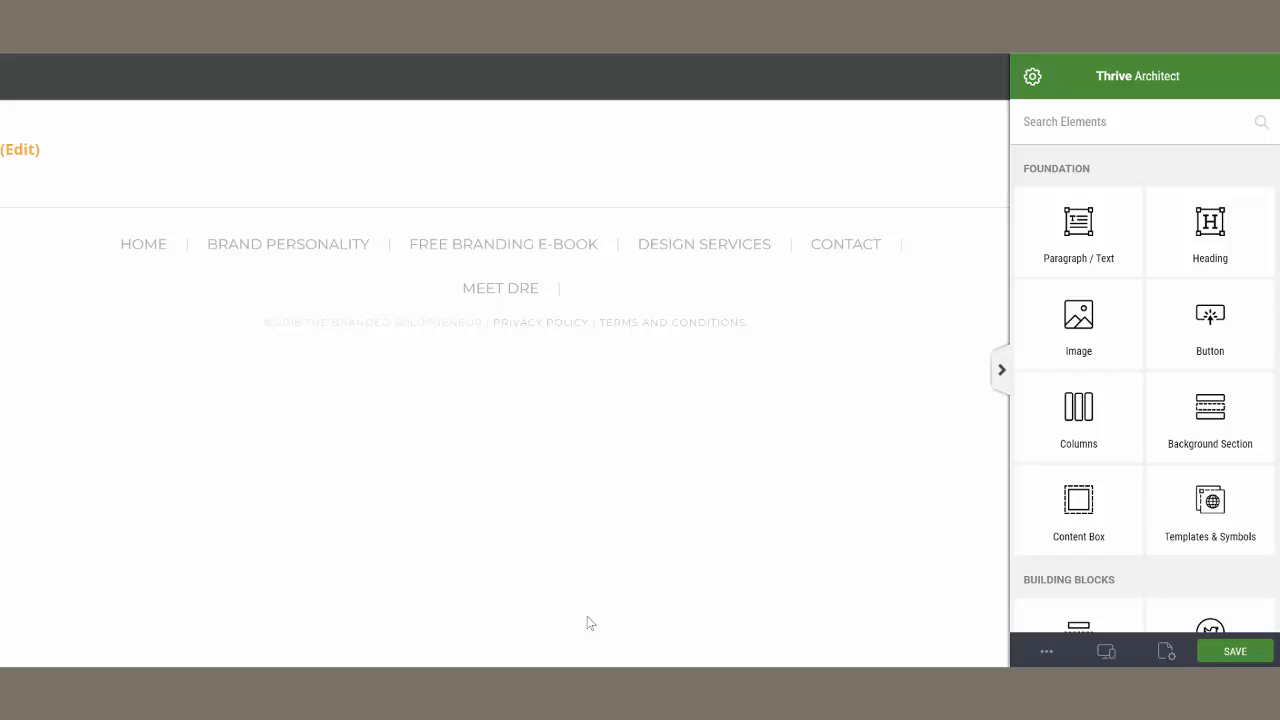
Apply the Blank Page v2 landing page template from the Blank set to the new page
{"action": "left_click", "coordinate": [1165, 651]}
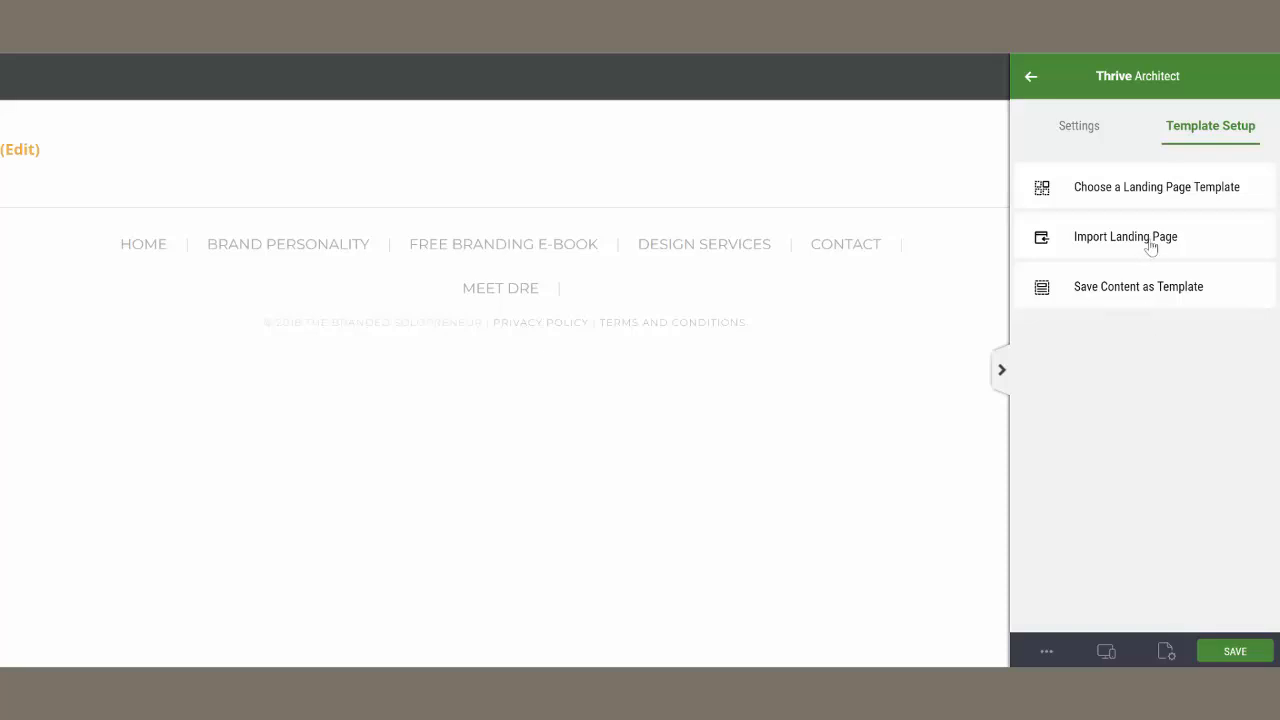
{"action": "left_click", "coordinate": [1145, 190]}
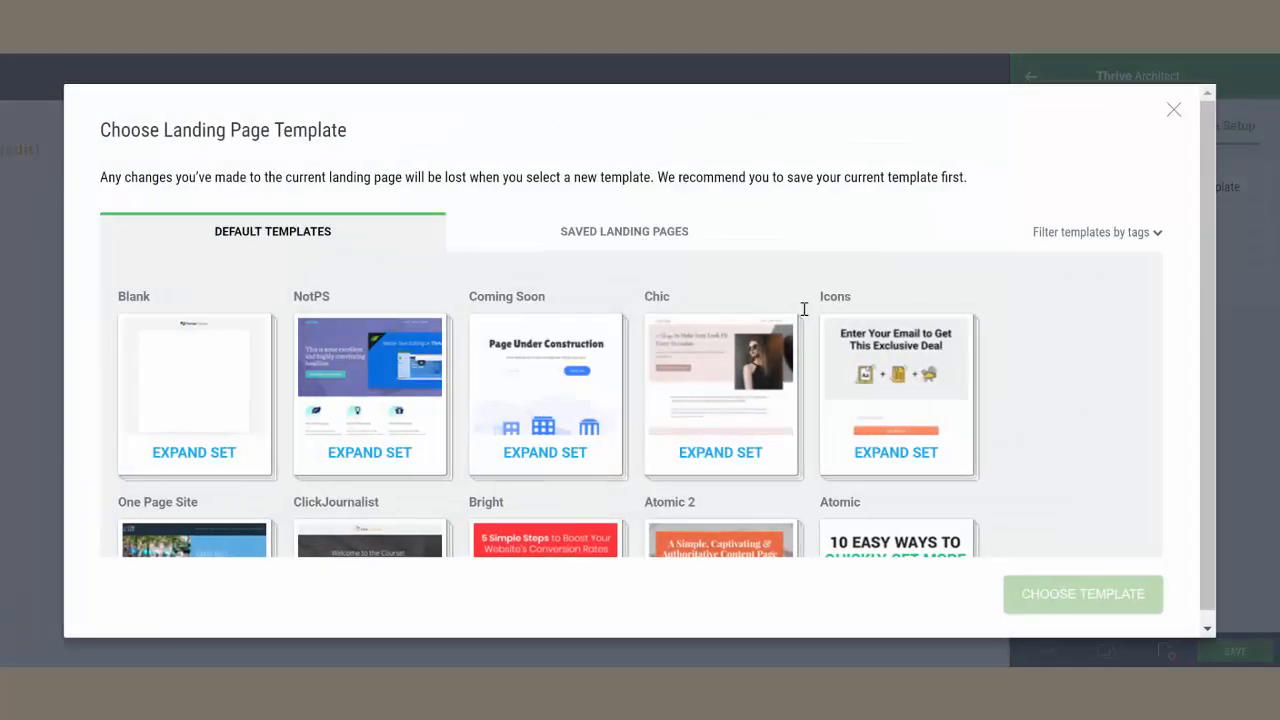
{"action": "left_click", "coordinate": [175, 365]}
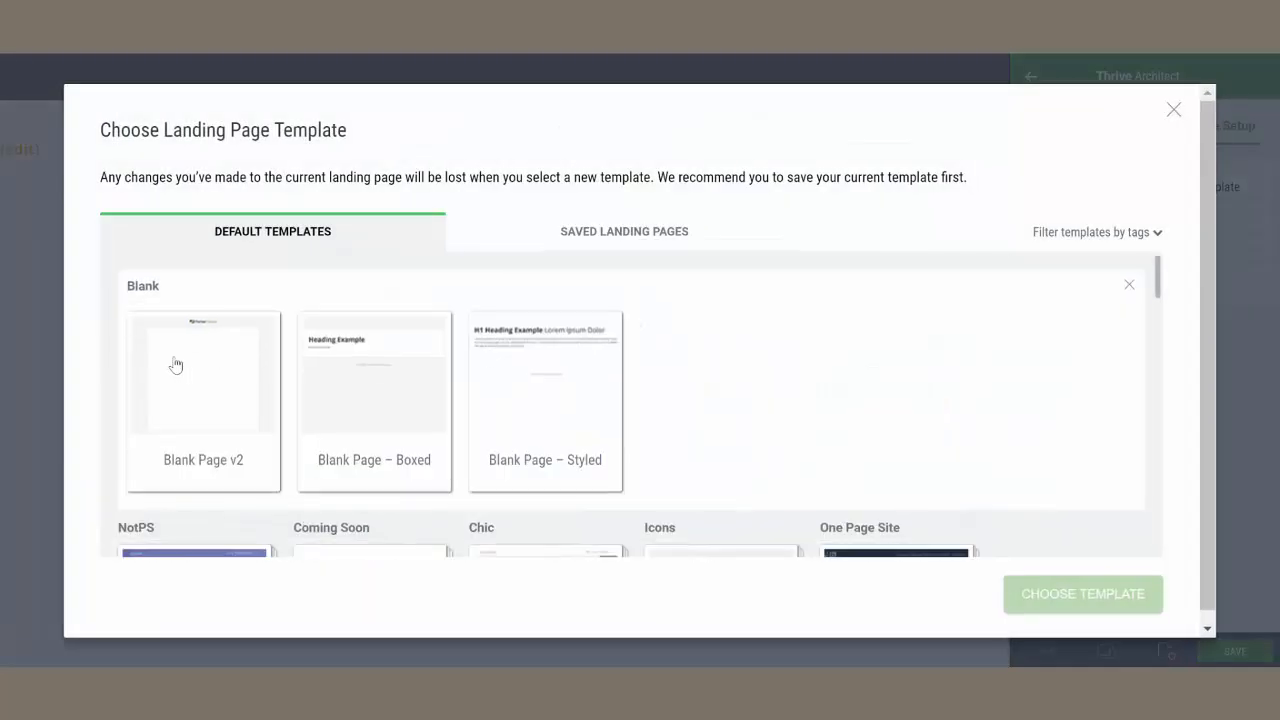
{"action": "left_click", "coordinate": [198, 356]}
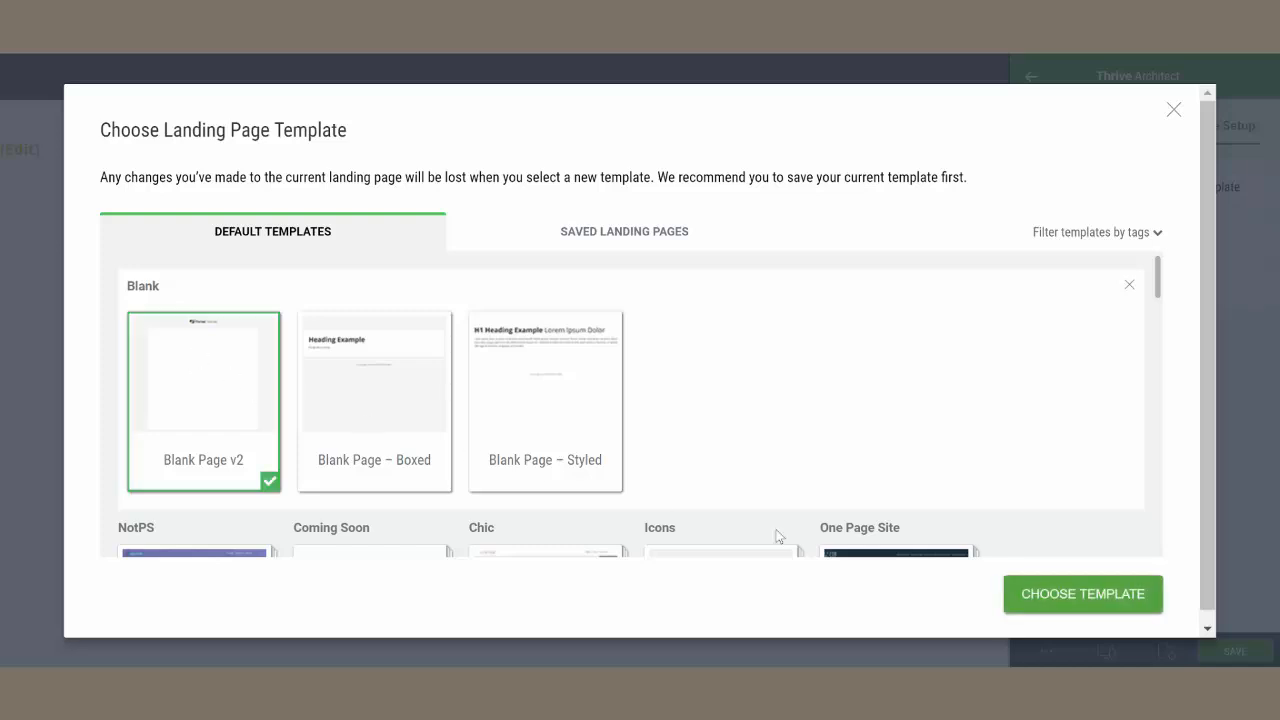
{"action": "left_click", "coordinate": [1072, 596]}
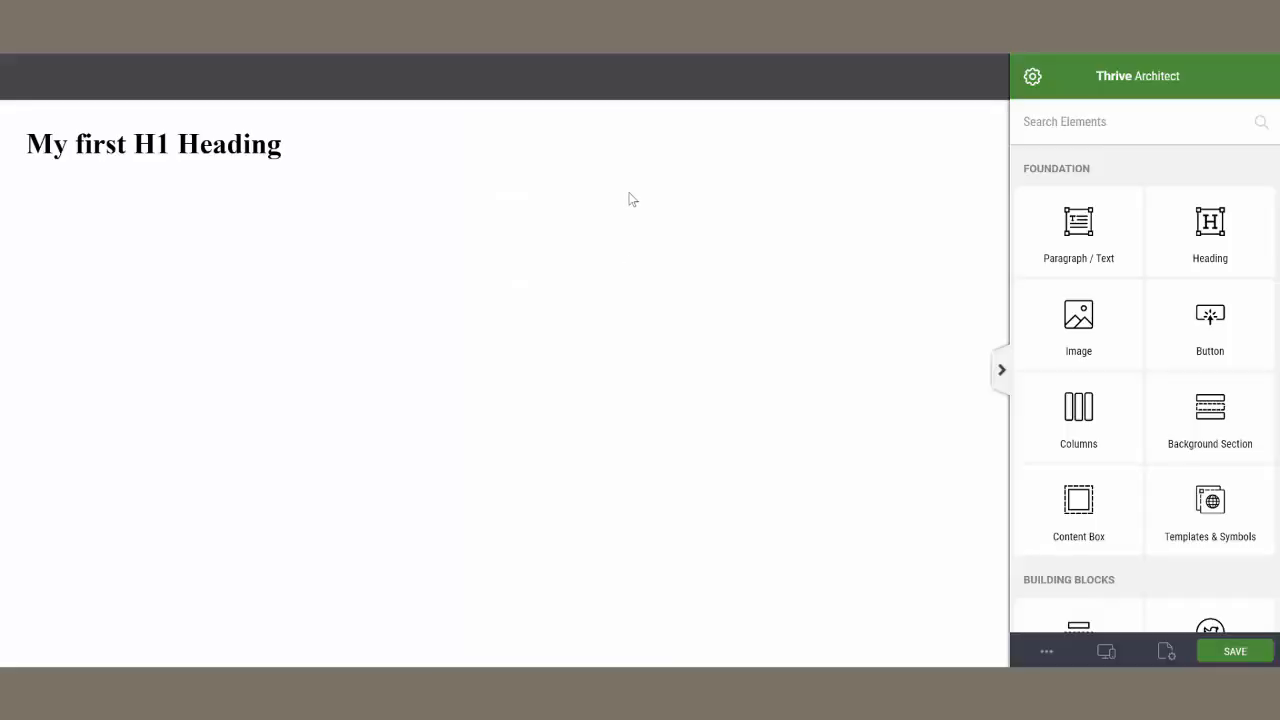
Delete the template's H1 heading and add a background section to the empty page
{"action": "left_click", "coordinate": [683, 162]}
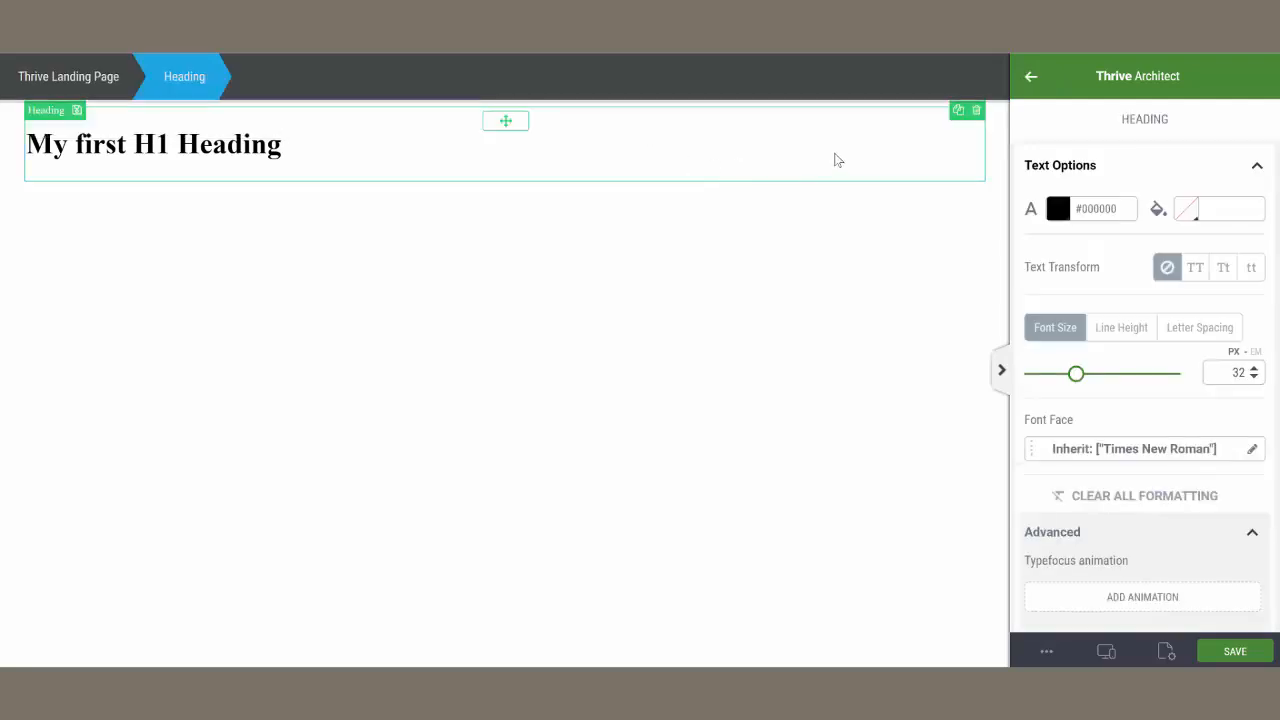
{"action": "left_click", "coordinate": [978, 165]}
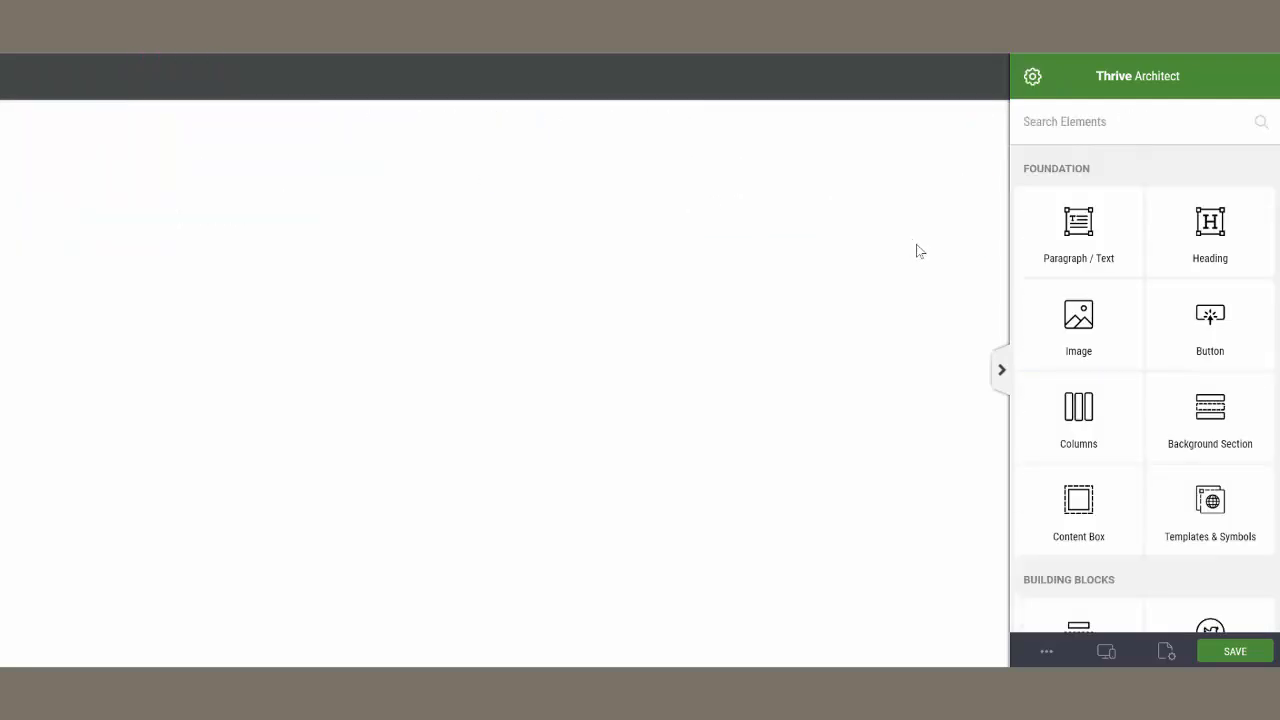
{"action": "left_click", "coordinate": [1210, 425]}
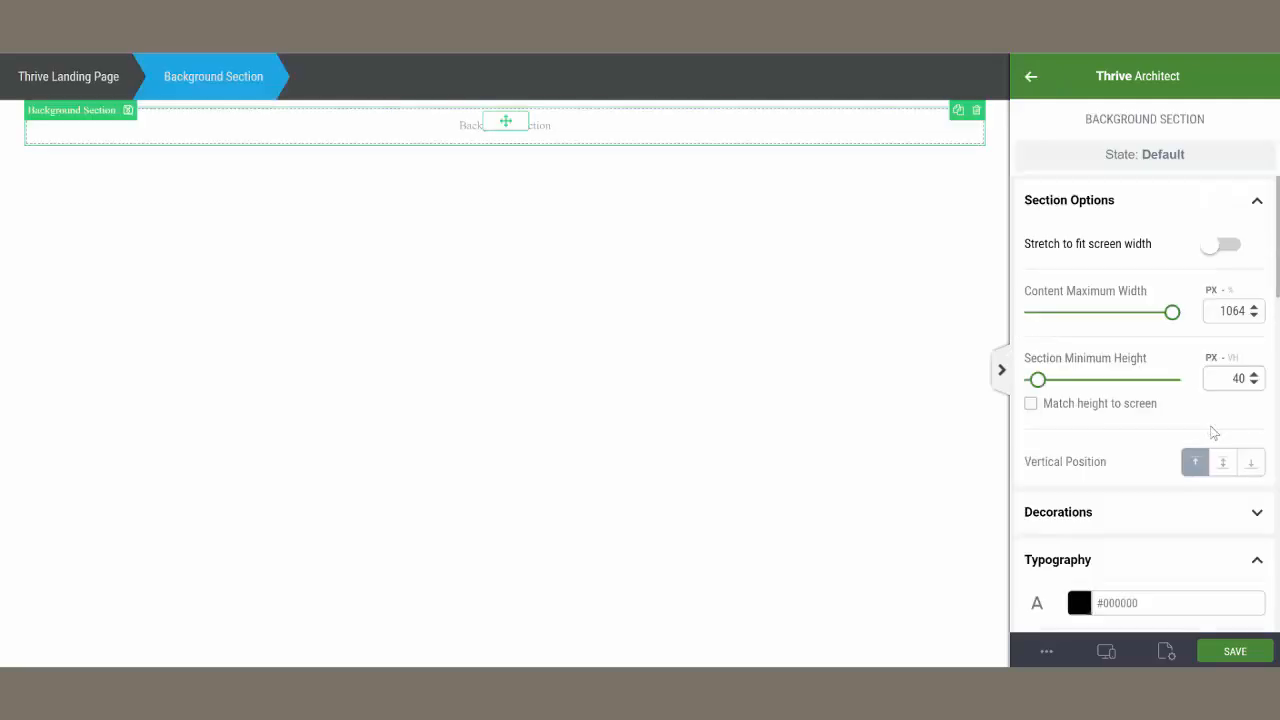
Set the background section's linked padding to 25 on all four sides and return to the element list
{"action": "scroll", "coordinate": [1172, 394], "scroll_direction": "down", "scroll_amount": 9}
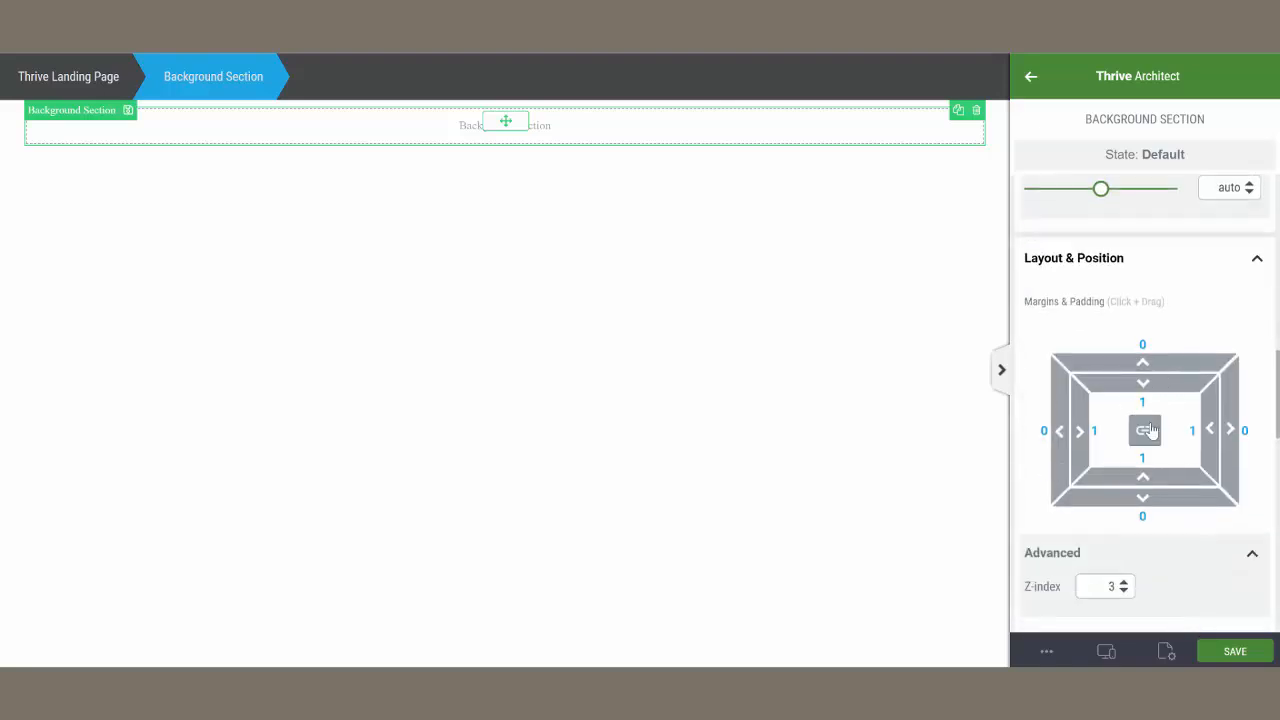
{"action": "type", "text": "50"}
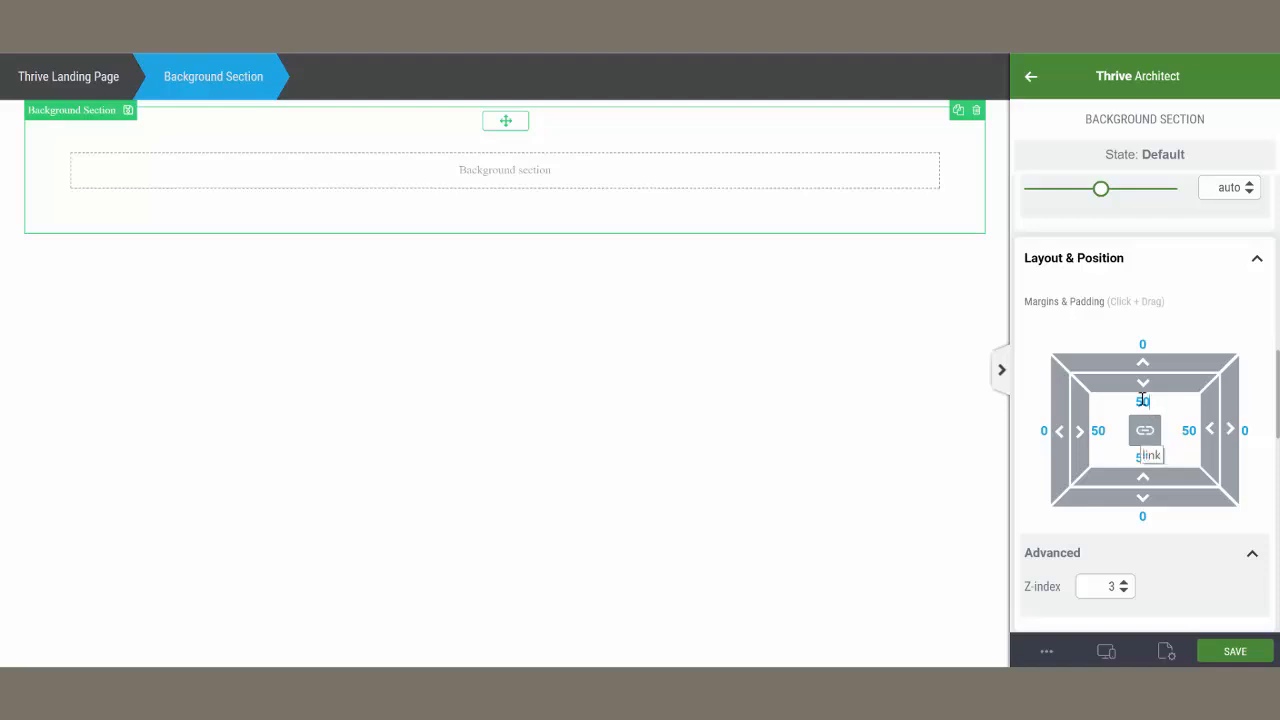
{"action": "double_click", "coordinate": [1142, 401]}
{"action": "type", "text": "25"}
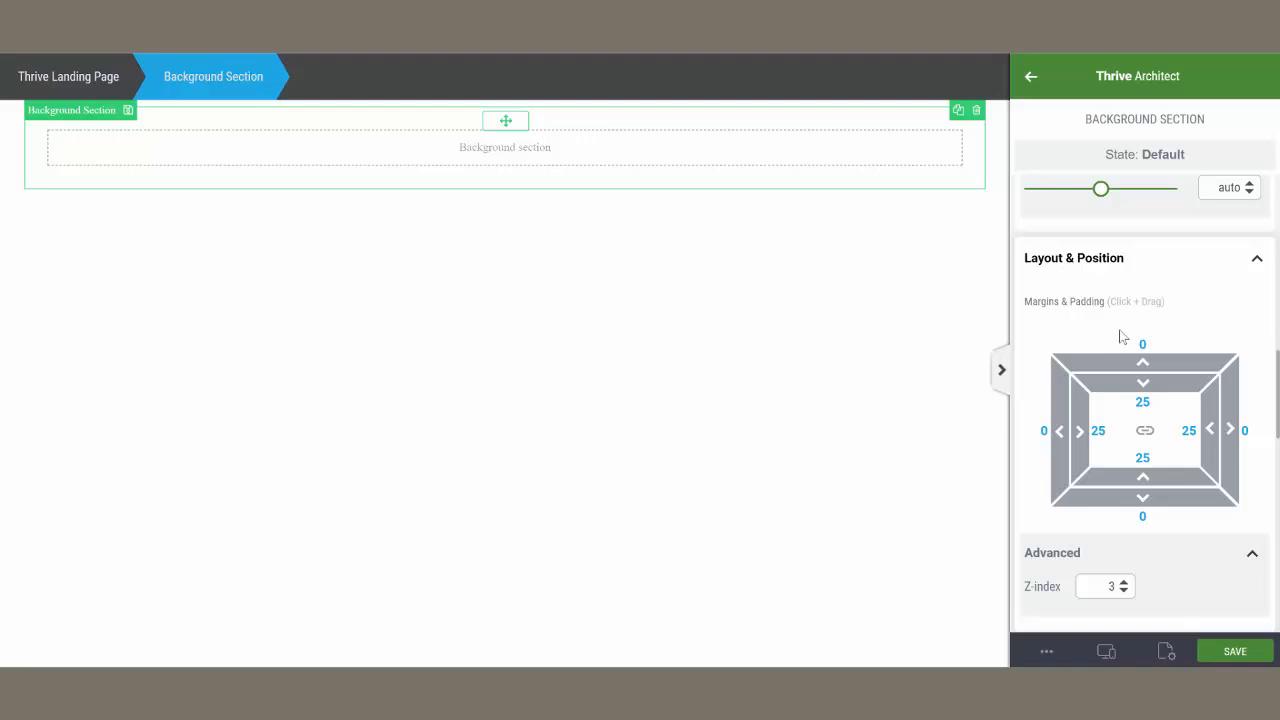
{"action": "left_click", "coordinate": [1033, 79]}
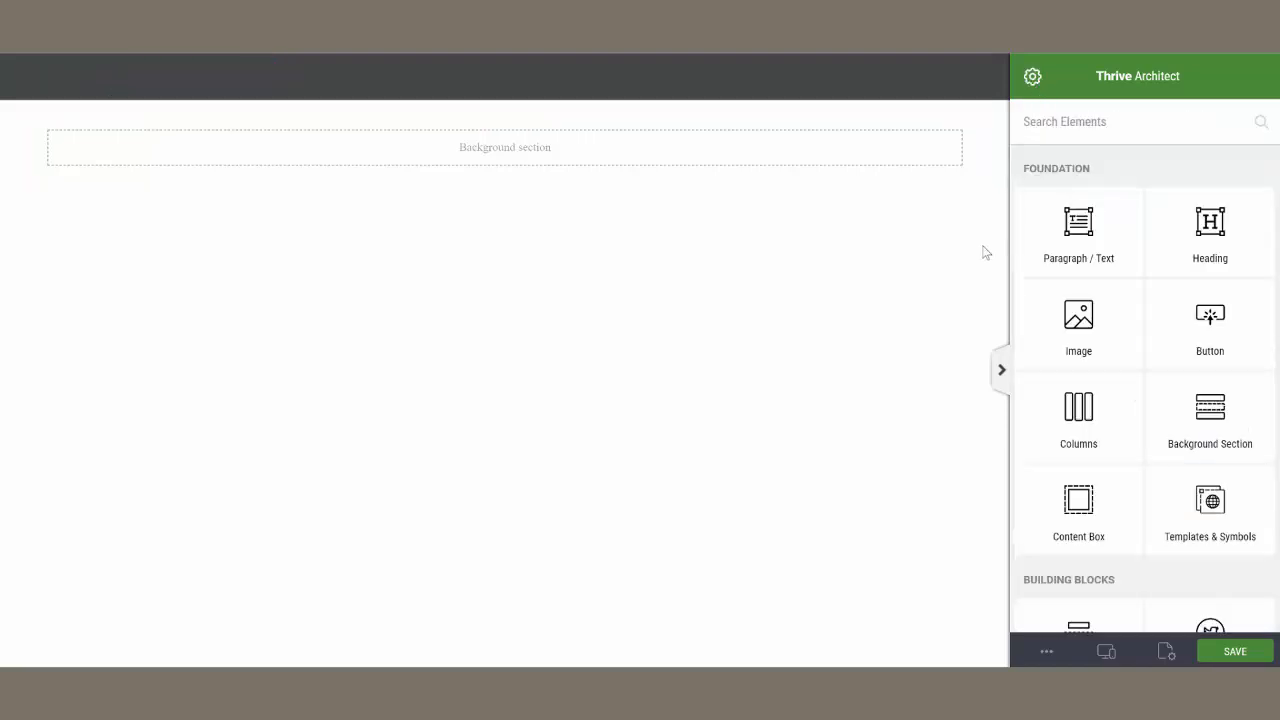
Add the dark, faded hair photo from the media library as the background section's image layer
{"action": "left_click", "coordinate": [1001, 372]}
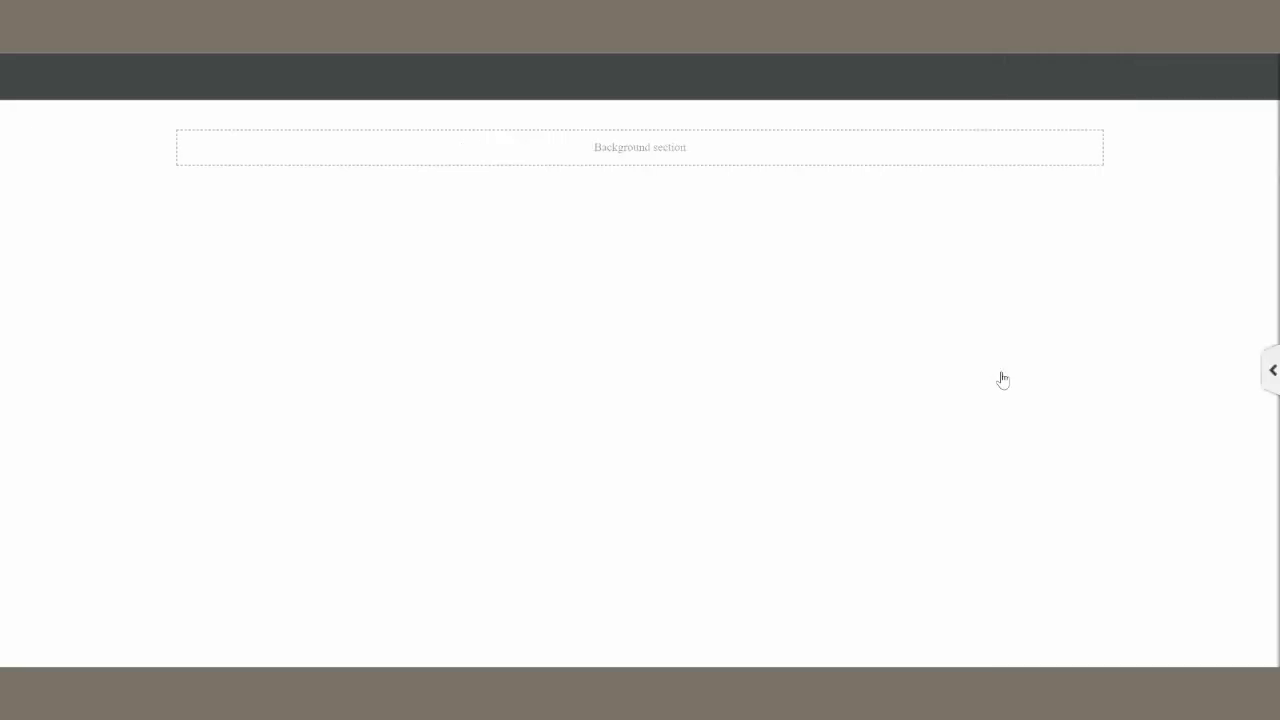
{"action": "left_click", "coordinate": [1111, 145]}
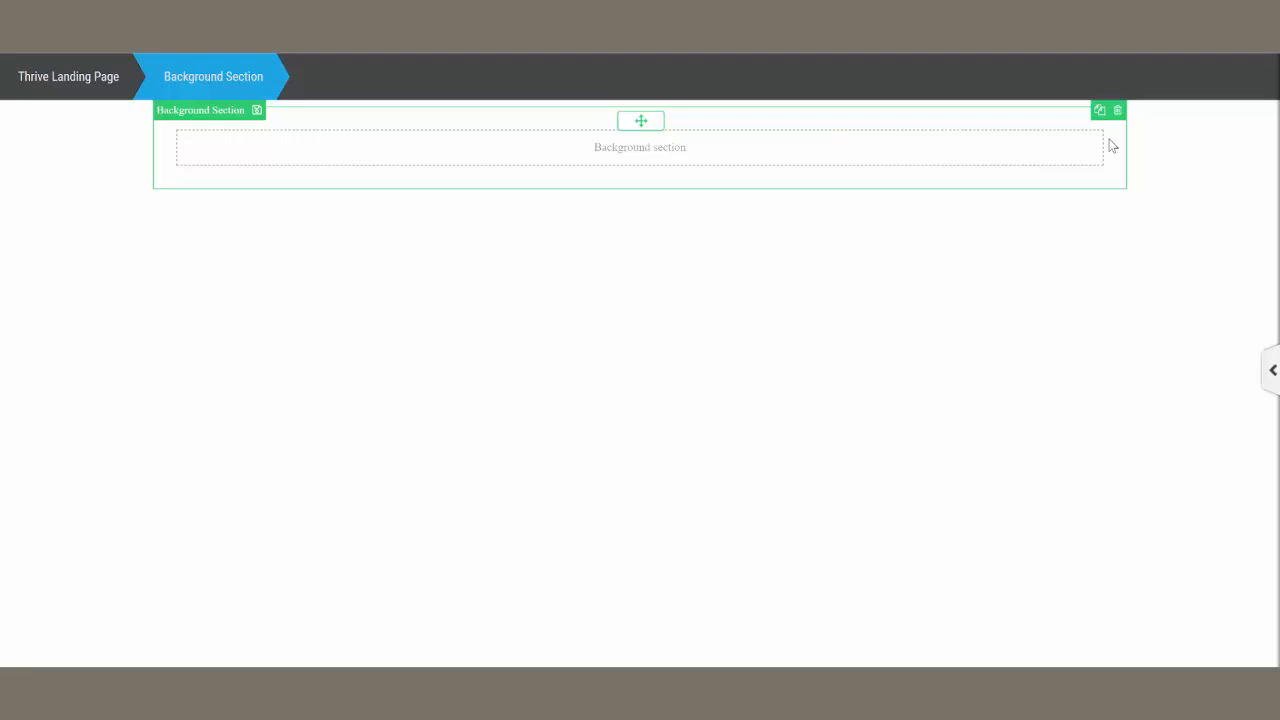
{"action": "left_click", "coordinate": [1273, 374]}
{"action": "scroll", "coordinate": [1160, 410], "scroll_direction": "down", "scroll_amount": 6}
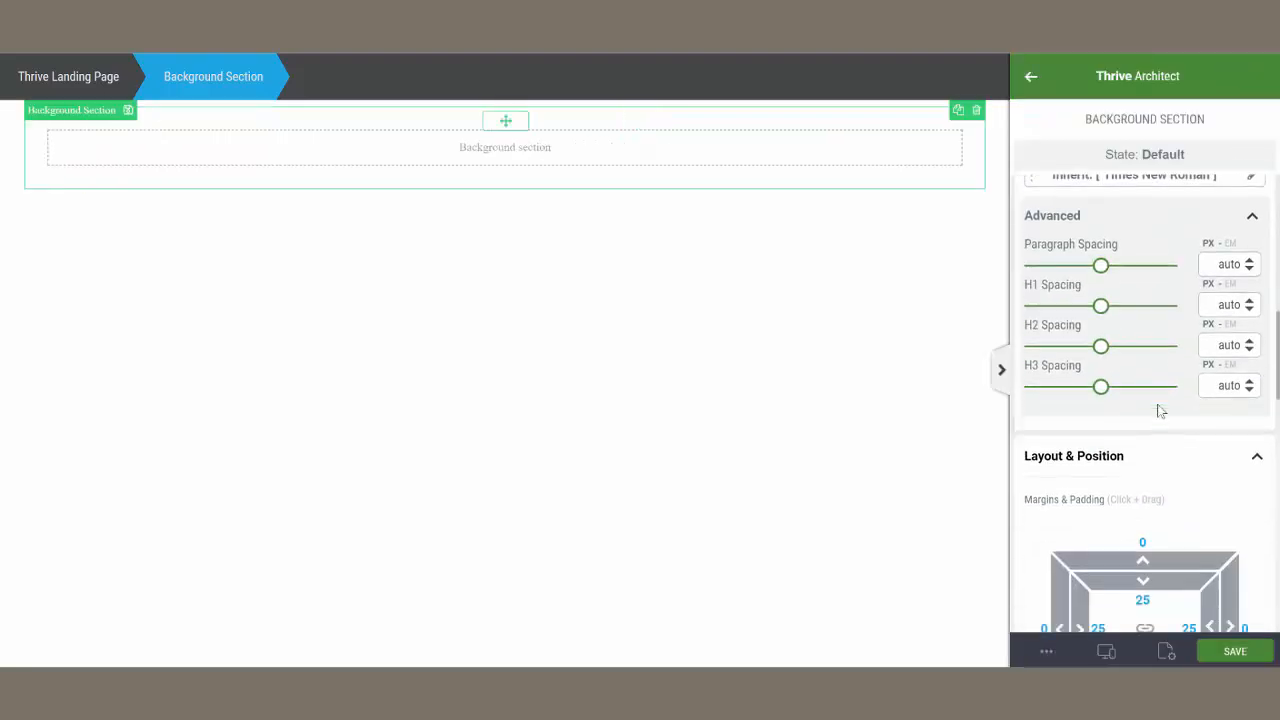
{"action": "scroll", "coordinate": [1158, 405], "scroll_direction": "down", "scroll_amount": 8}
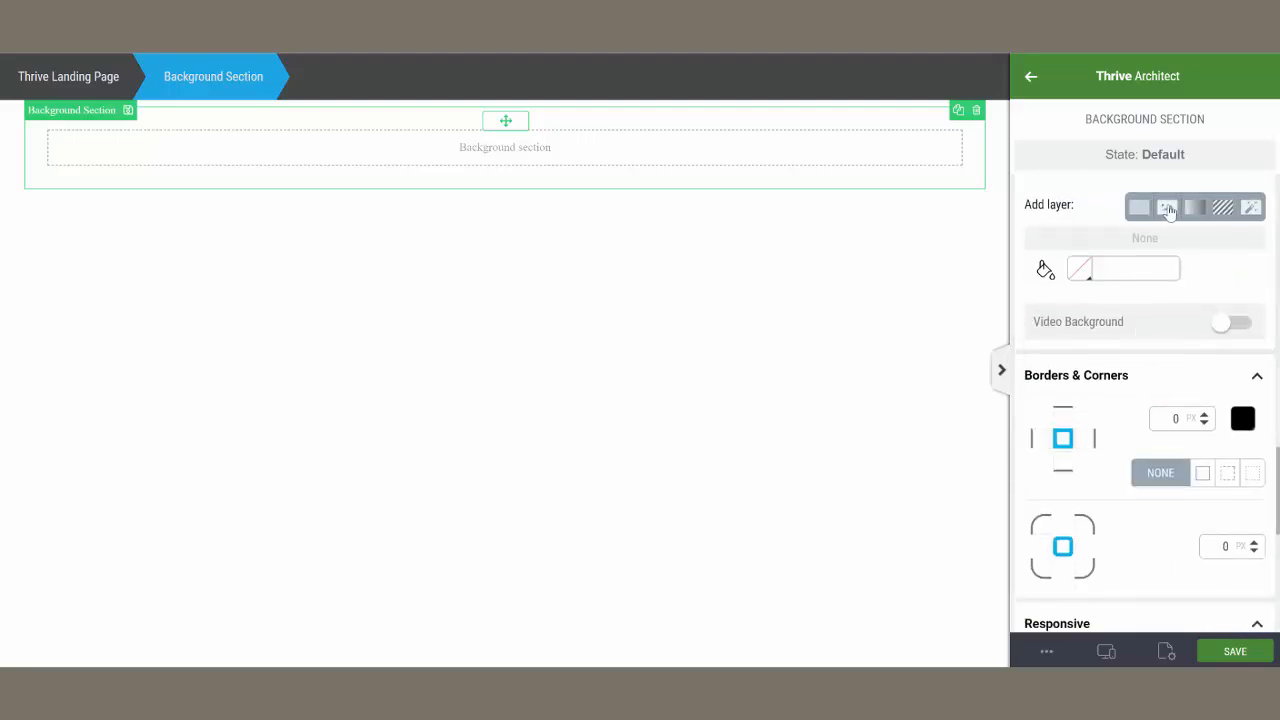
{"action": "left_click", "coordinate": [1167, 208]}
{"action": "left_click", "coordinate": [1090, 284]}
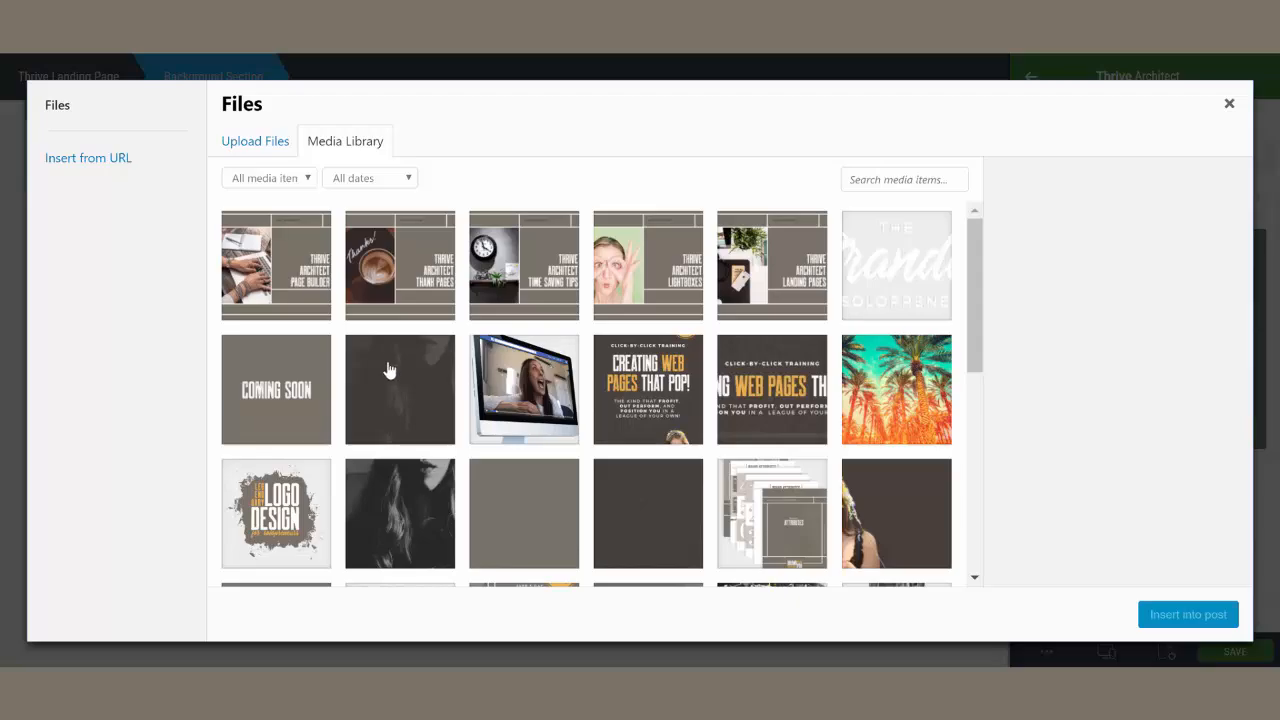
{"action": "left_click", "coordinate": [389, 367]}
{"action": "left_click", "coordinate": [1224, 616]}
Set the background section's minimum height to 260 px and check it at full page width
{"action": "scroll", "coordinate": [1177, 427], "scroll_direction": "up", "scroll_amount": 3}
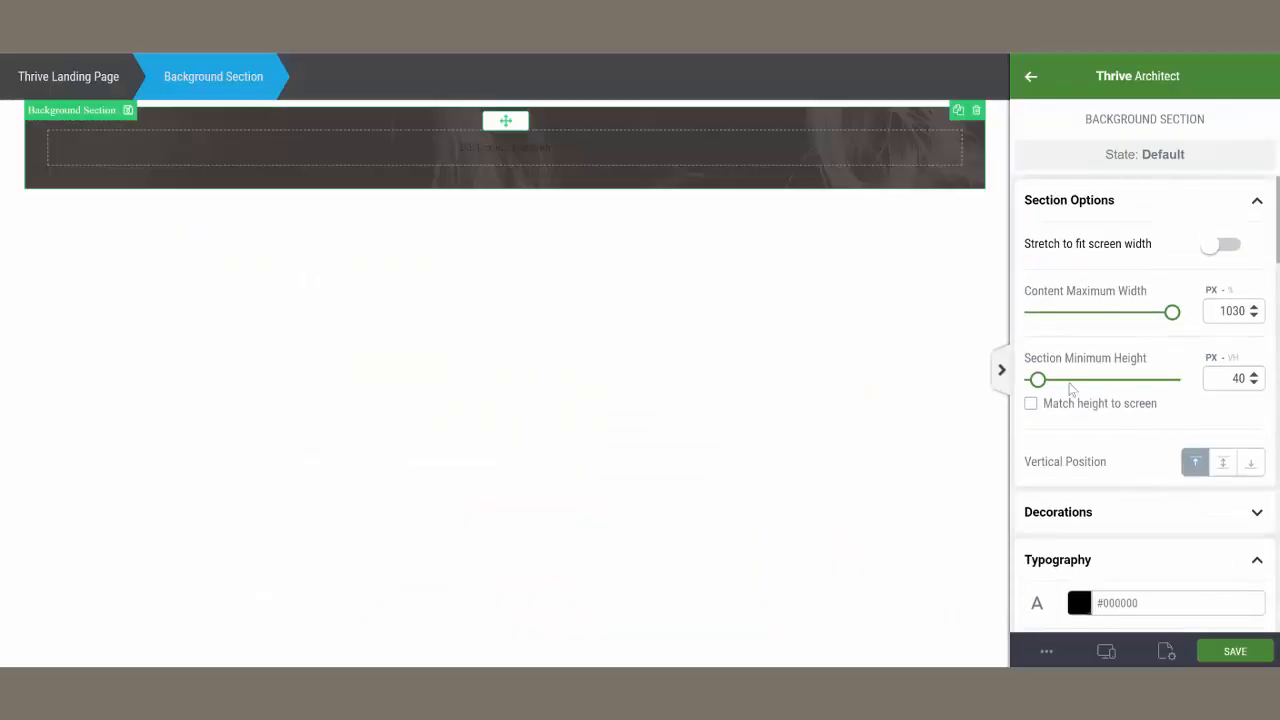
{"action": "left_click_drag", "start_coordinate": [1036, 381], "coordinate": [1070, 390]}
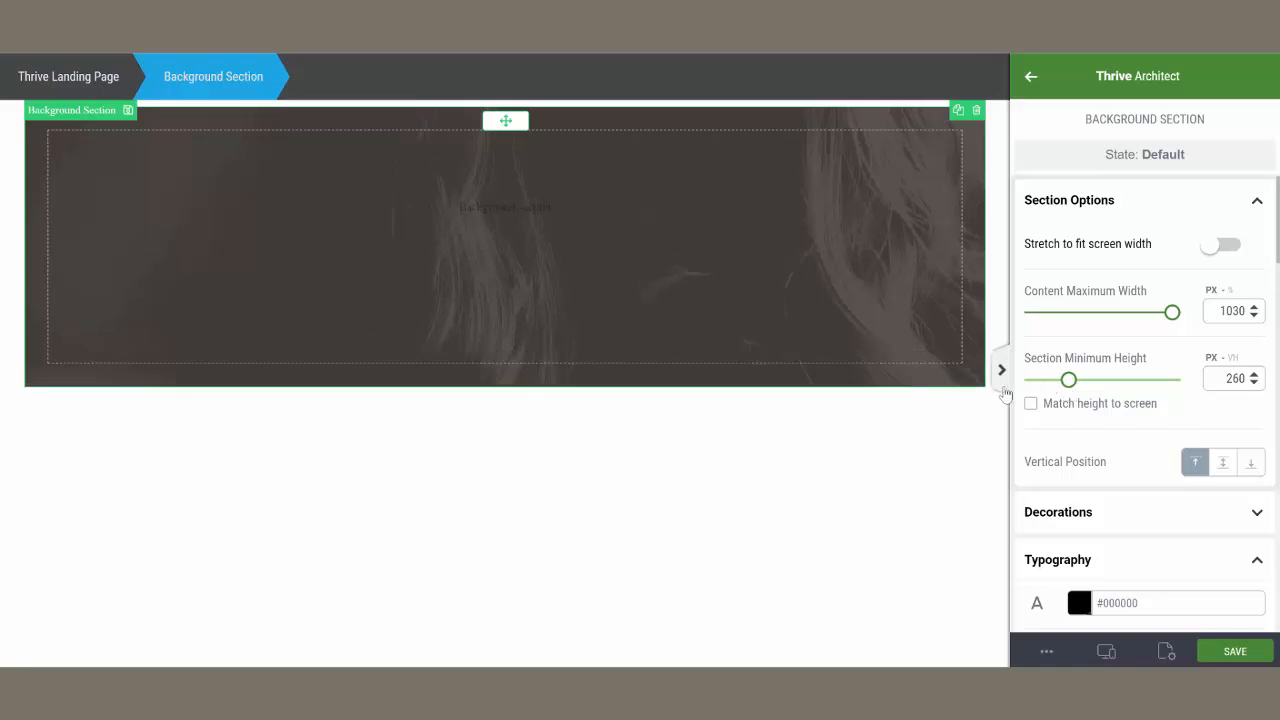
{"action": "left_click", "coordinate": [1002, 371]}
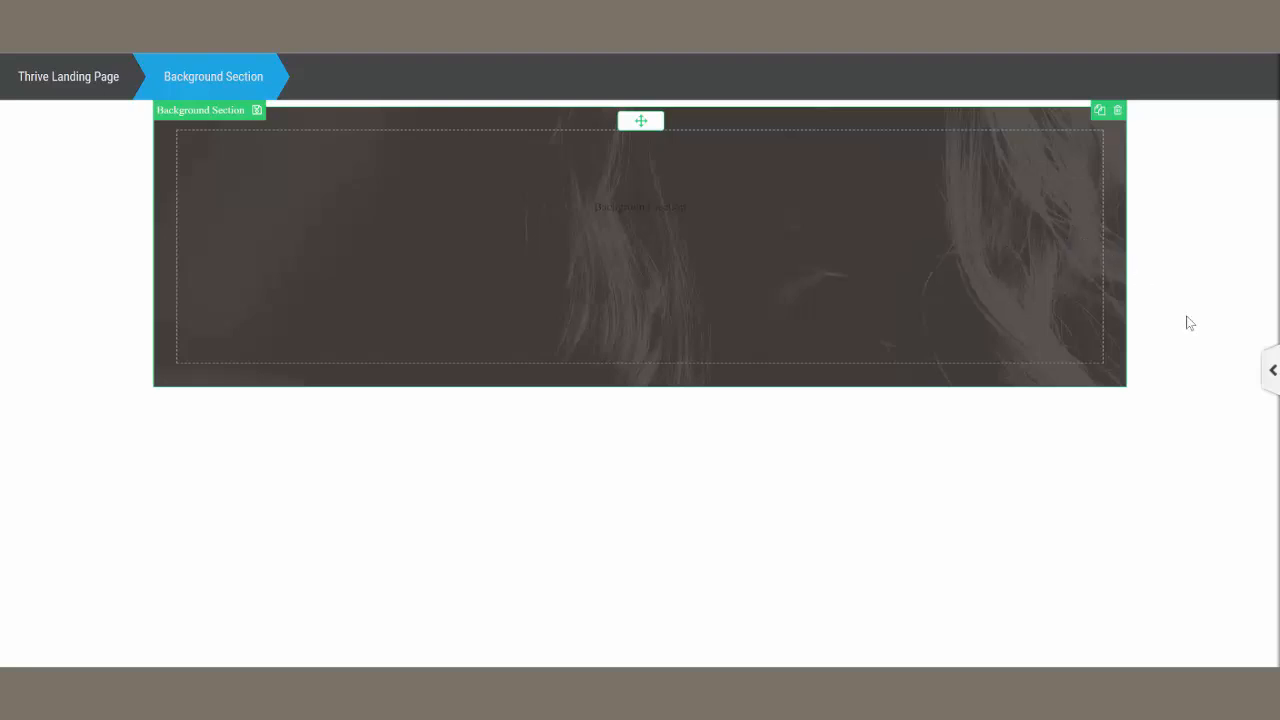
Stretch the background section to fit the screen width and check it across the whole page
{"action": "left_click", "coordinate": [1272, 372]}
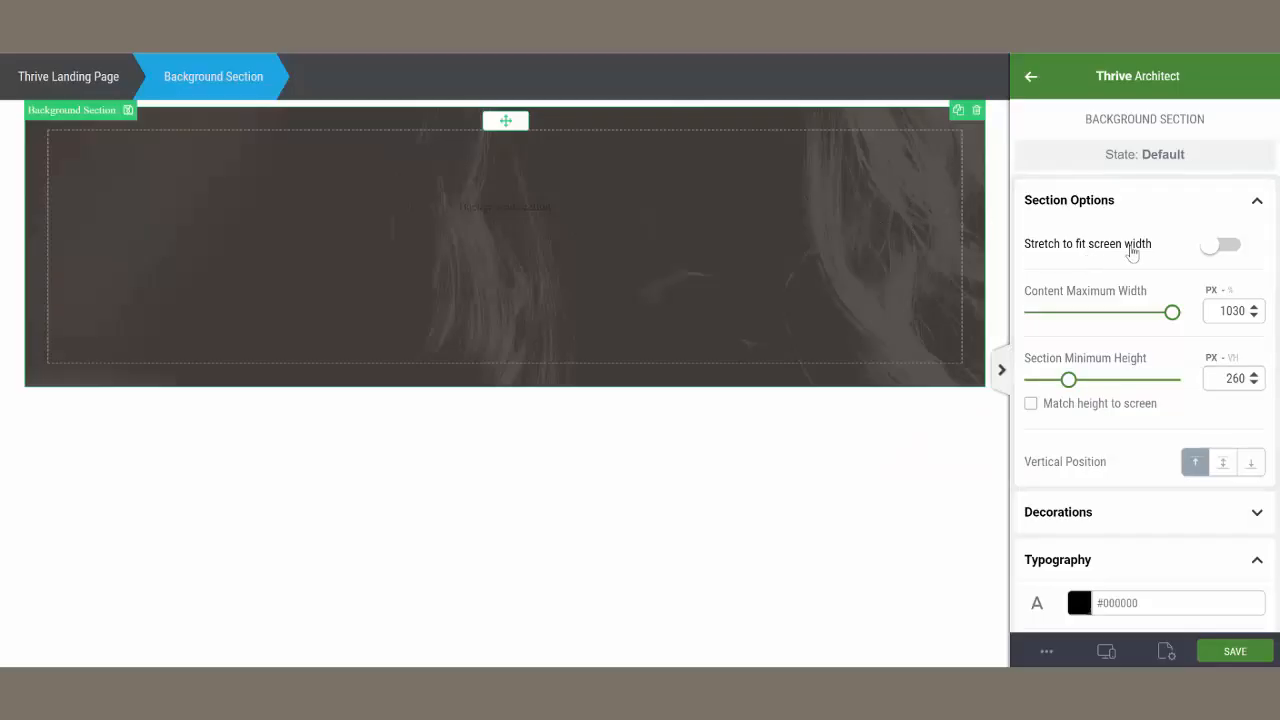
{"action": "left_click", "coordinate": [1229, 250]}
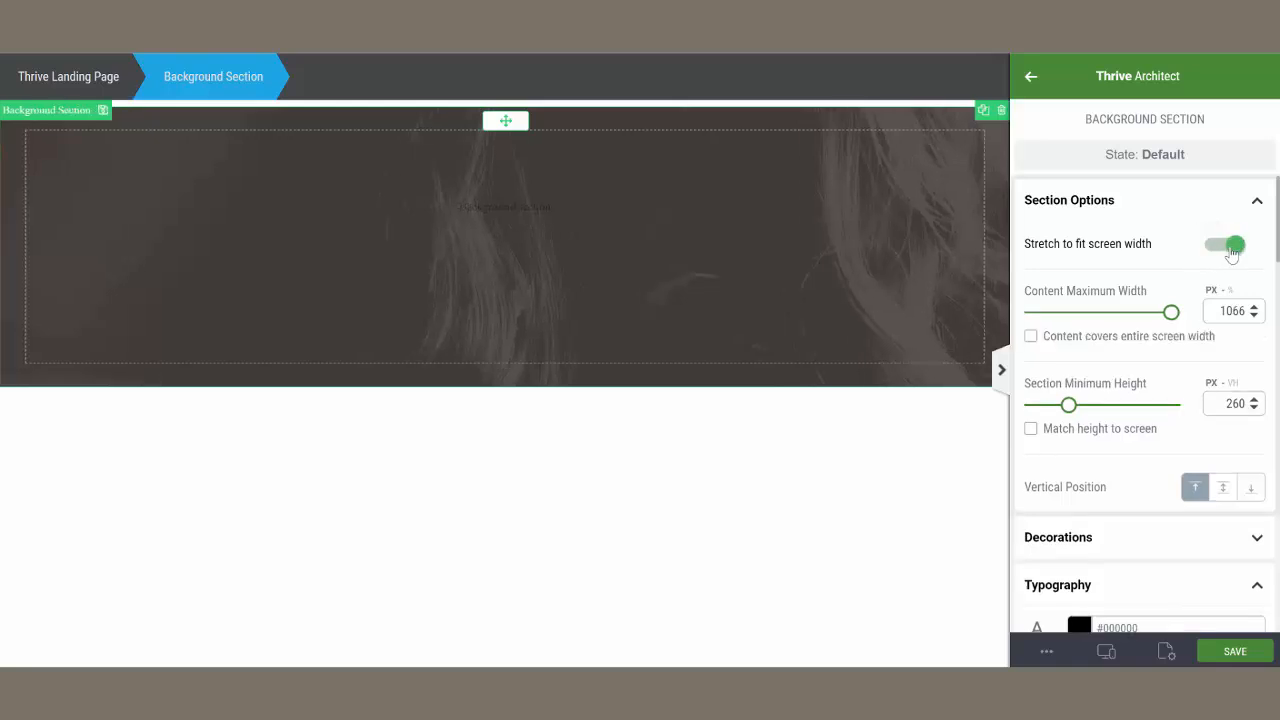
{"action": "left_click", "coordinate": [1002, 372]}
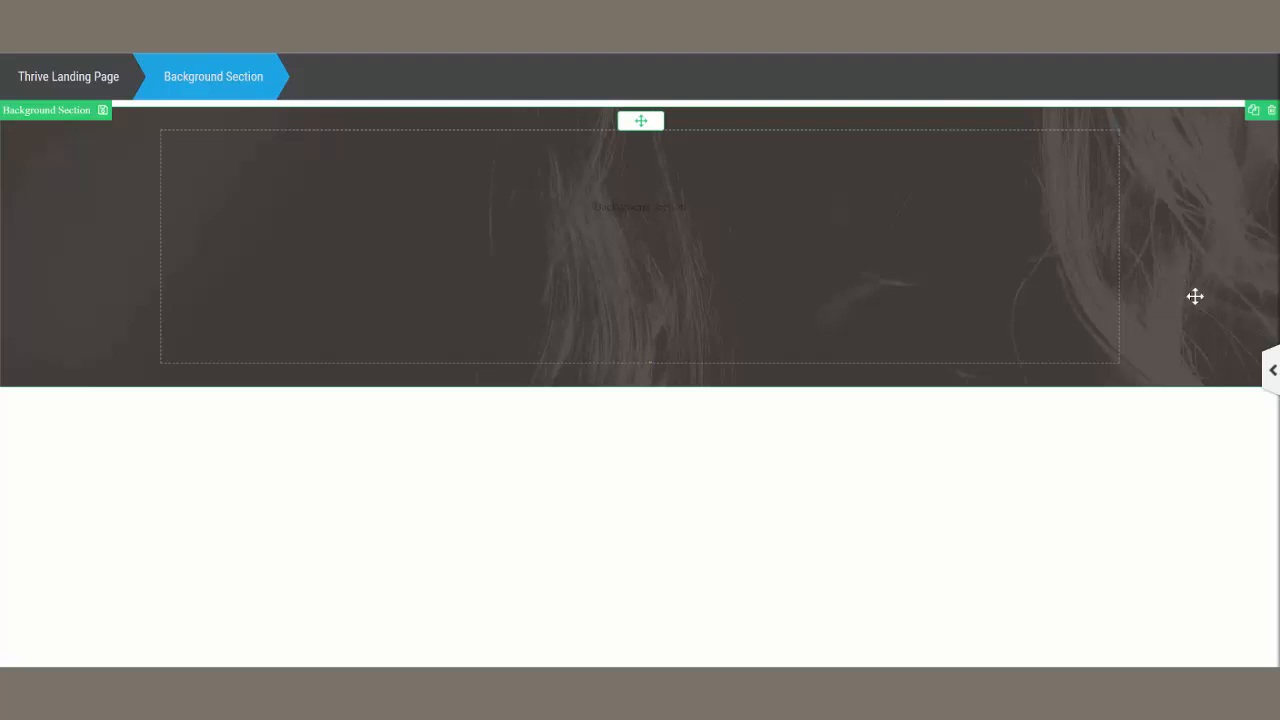
{"action": "left_click", "coordinate": [1271, 374]}
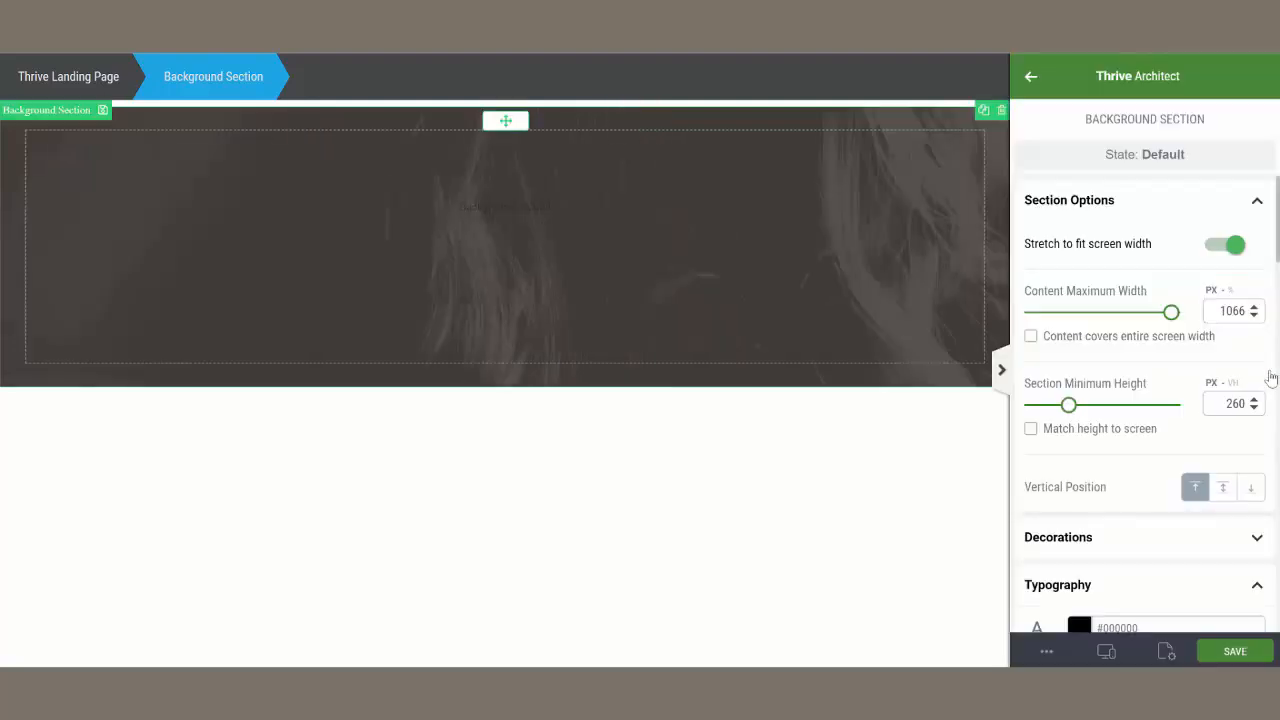
Enable Remove Theme CSS in the landing page options and check the section at full page width
{"action": "scroll", "coordinate": [1137, 406], "scroll_direction": "down", "scroll_amount": 10}
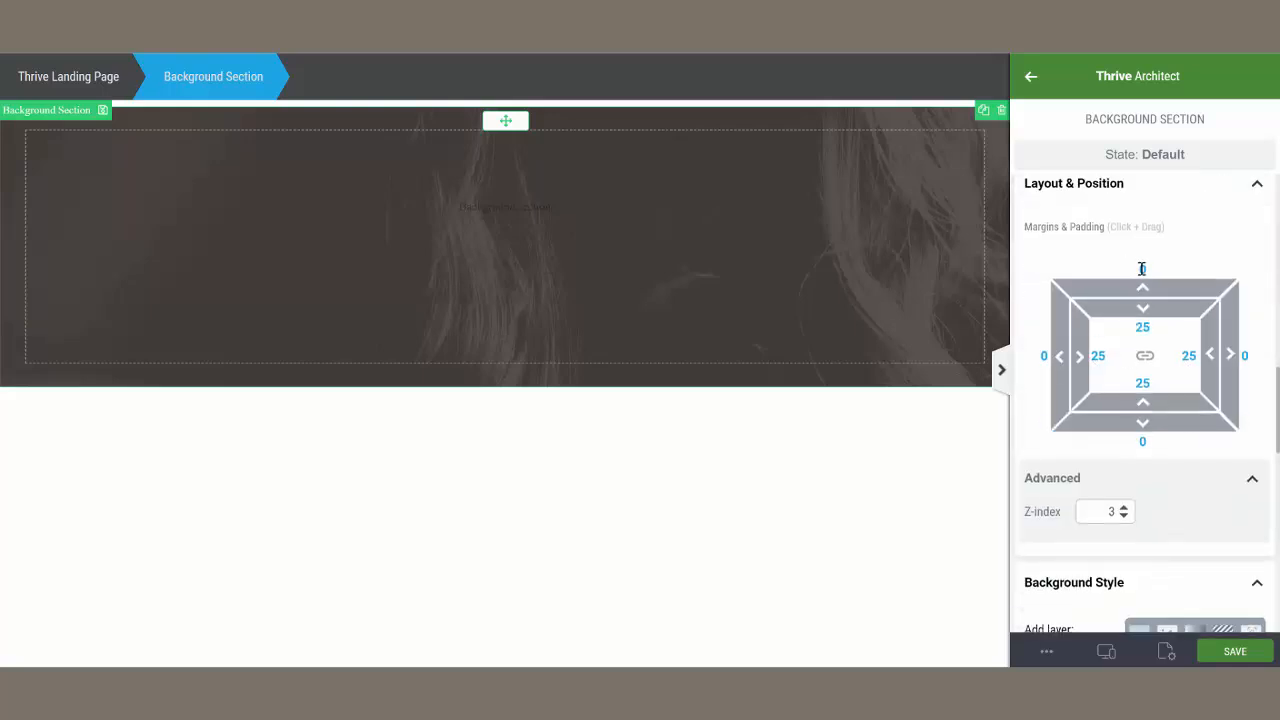
{"action": "left_click", "coordinate": [95, 88]}
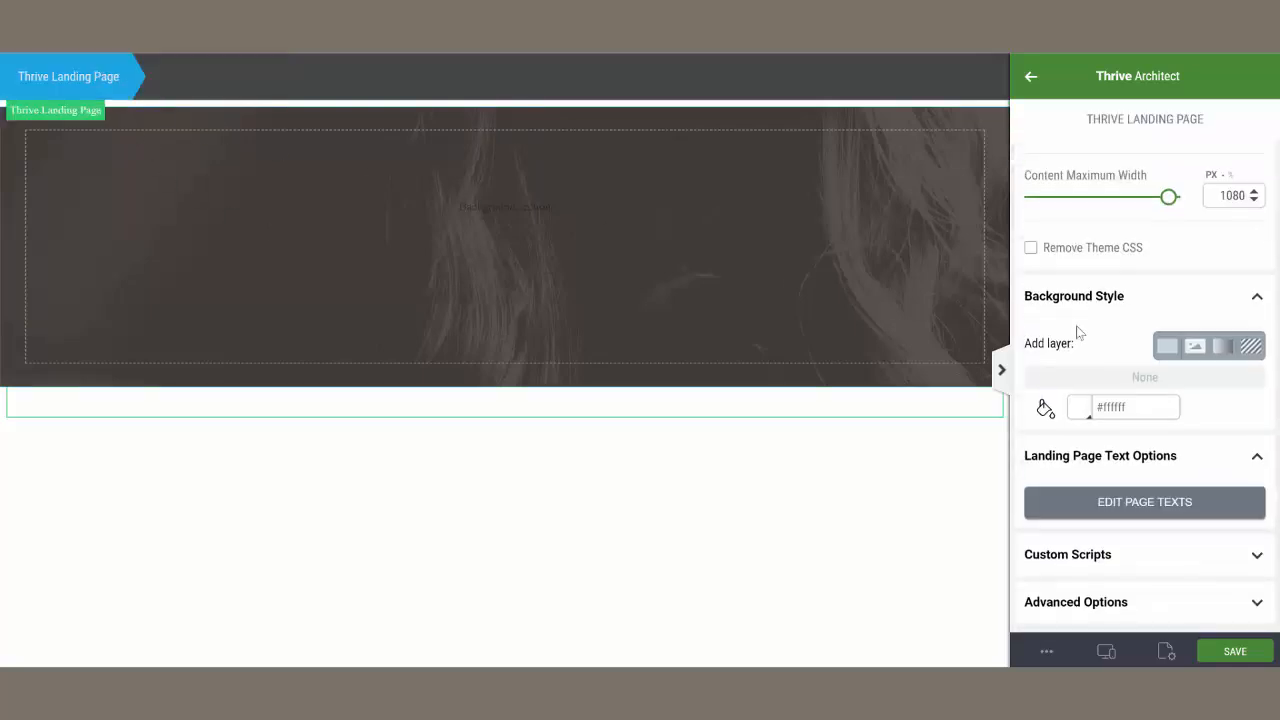
{"action": "scroll", "coordinate": [1133, 398], "scroll_direction": "up", "scroll_amount": 1}
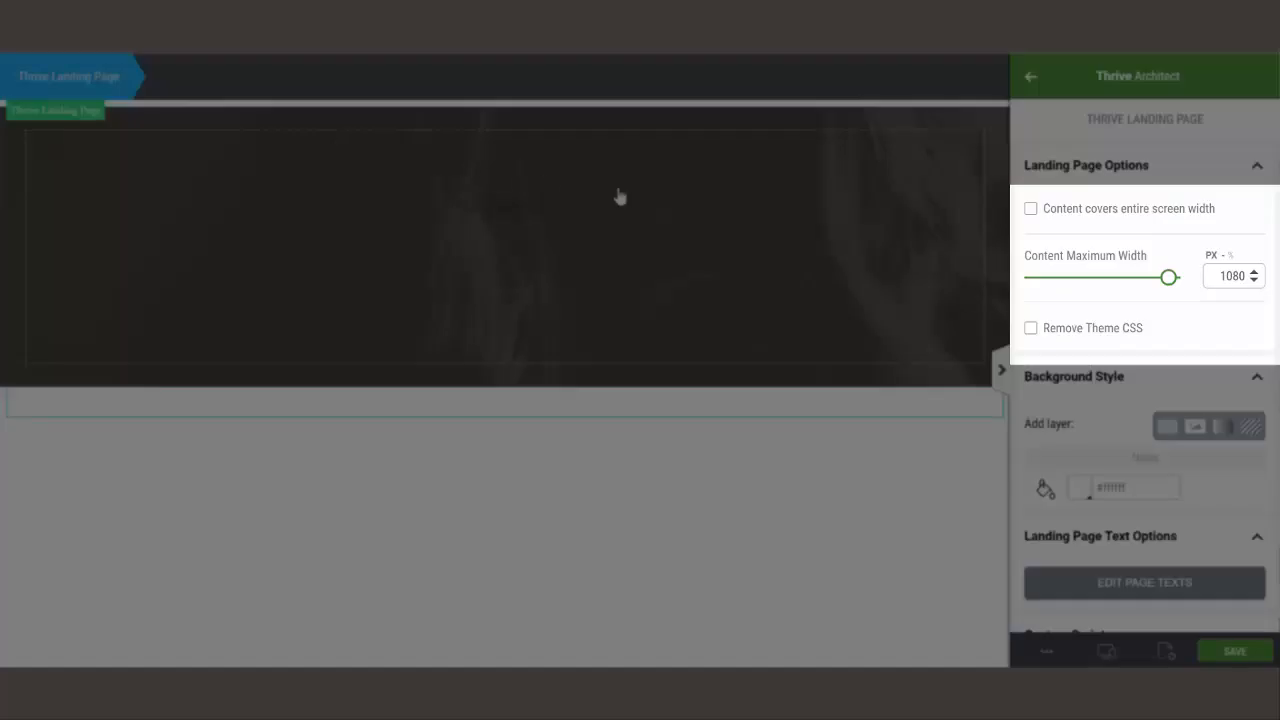
{"action": "left_click", "coordinate": [1031, 329]}
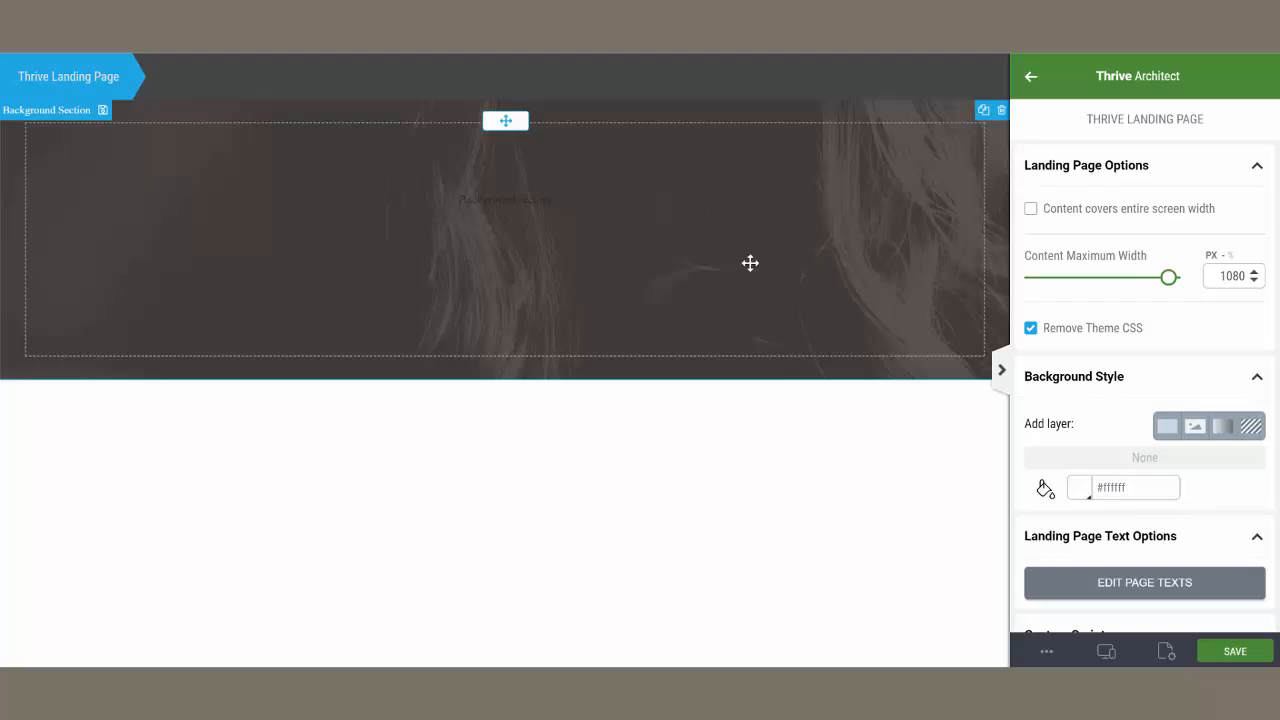
{"action": "left_click", "coordinate": [1003, 372]}
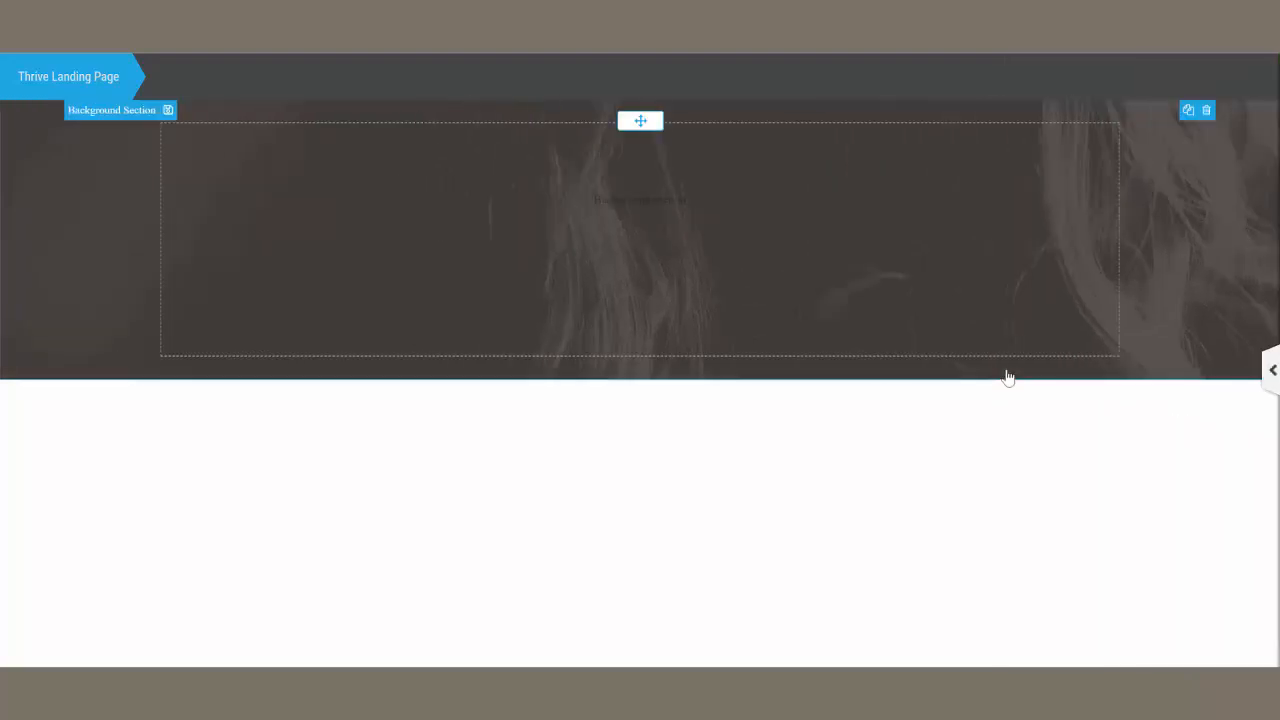
{"action": "left_click", "coordinate": [1268, 366]}
Place a trial heading in the background section and set its font size to 74 px
{"action": "left_click", "coordinate": [1033, 79]}
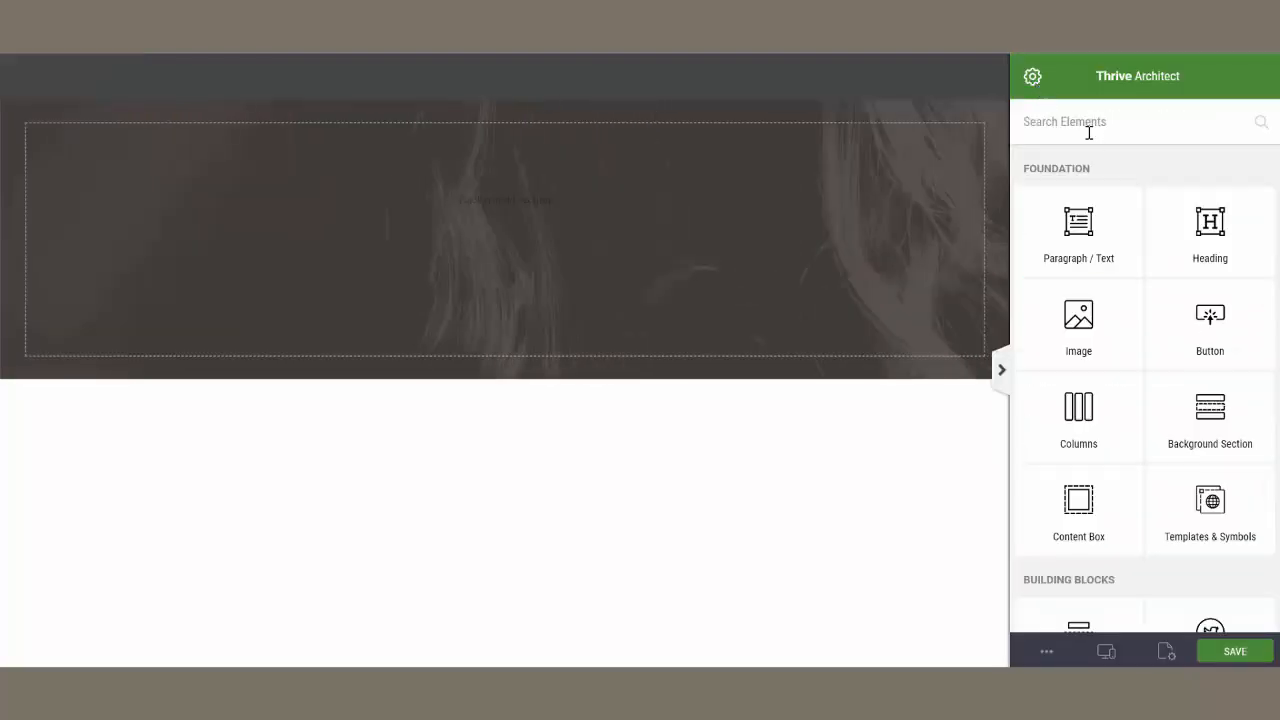
{"action": "left_click_drag", "start_coordinate": [1187, 239], "coordinate": [604, 242]}
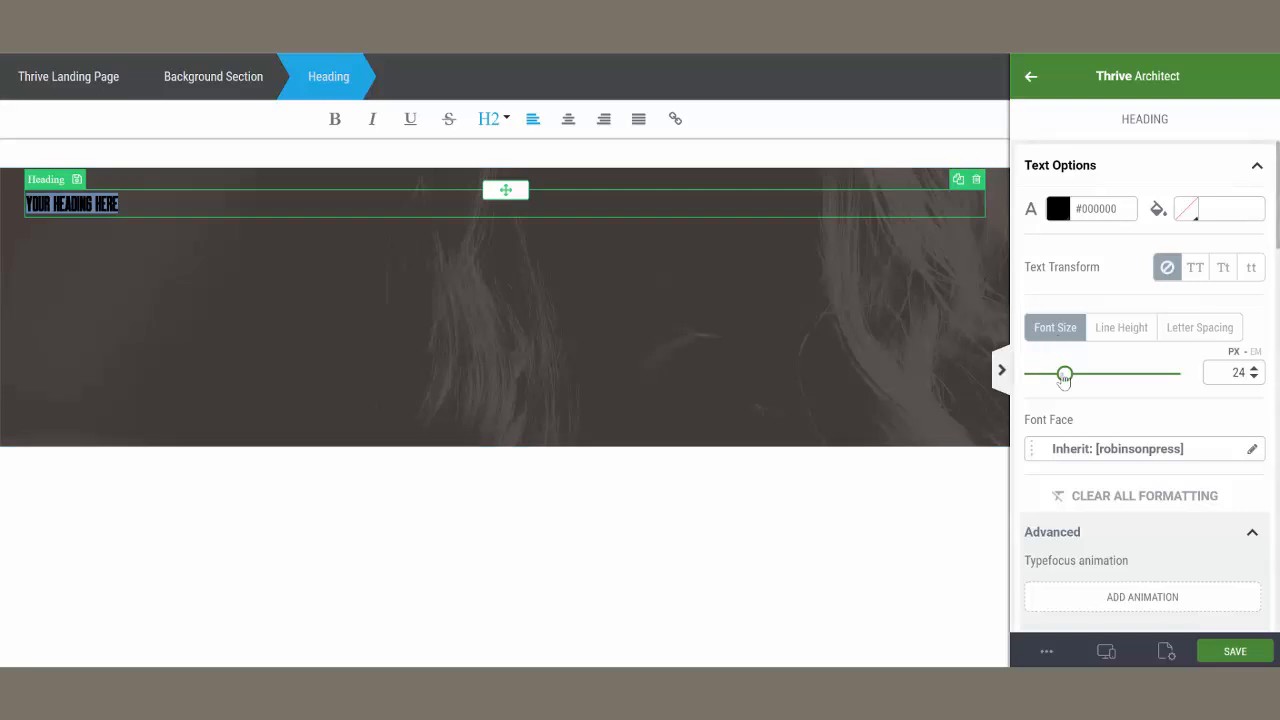
{"action": "left_click_drag", "start_coordinate": [1077, 383], "coordinate": [1137, 392]}
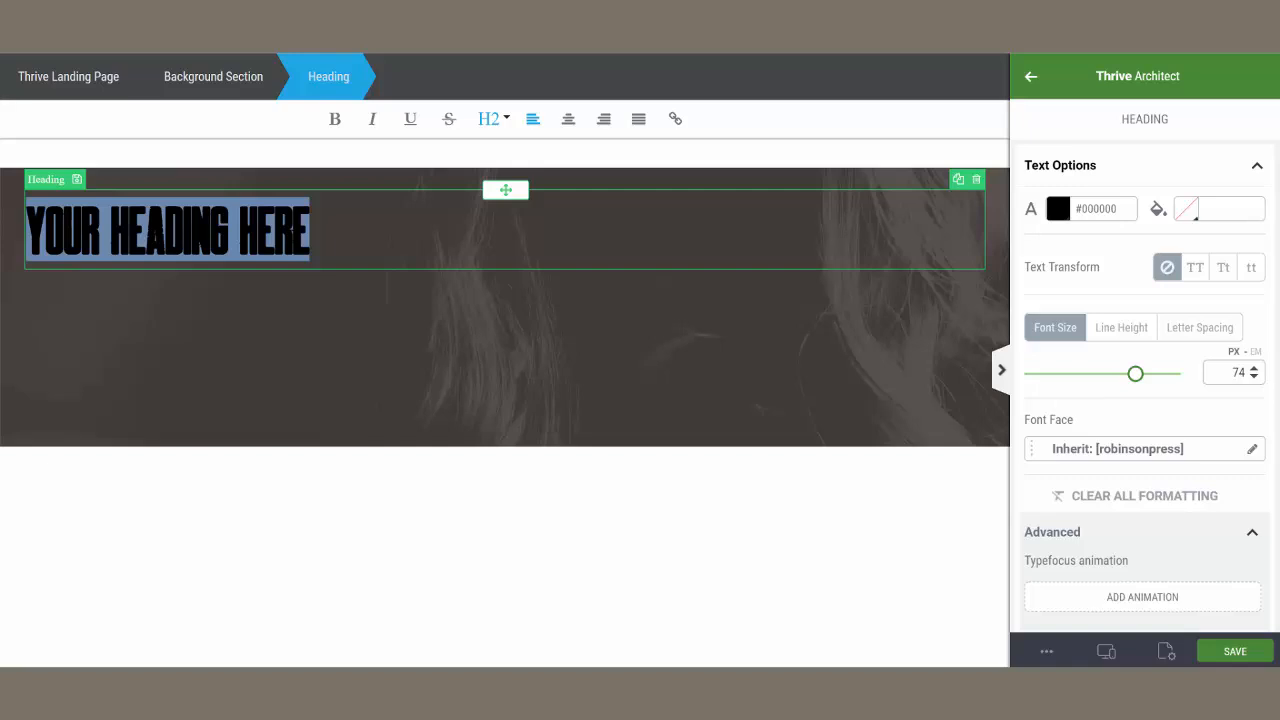
Turn bold on and off for the trial heading text, and delete the heading from the section
{"action": "left_click", "coordinate": [289, 241]}
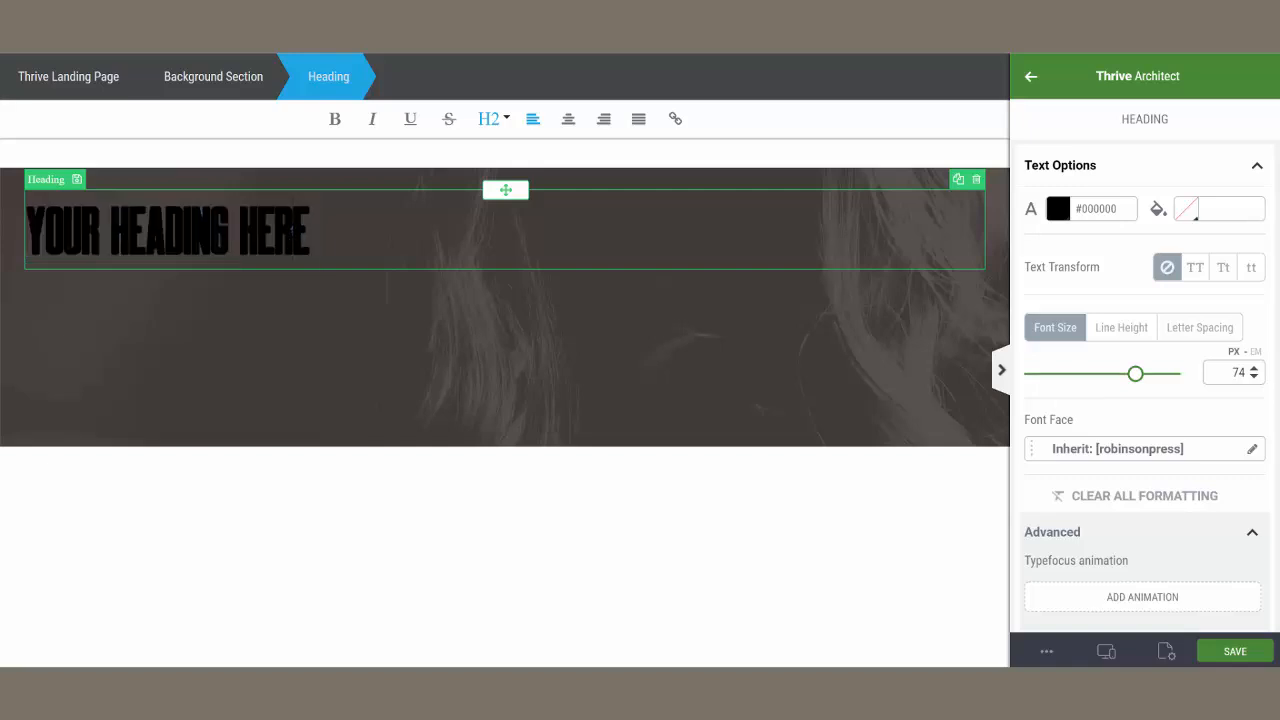
{"action": "triple_click", "coordinate": [289, 241]}
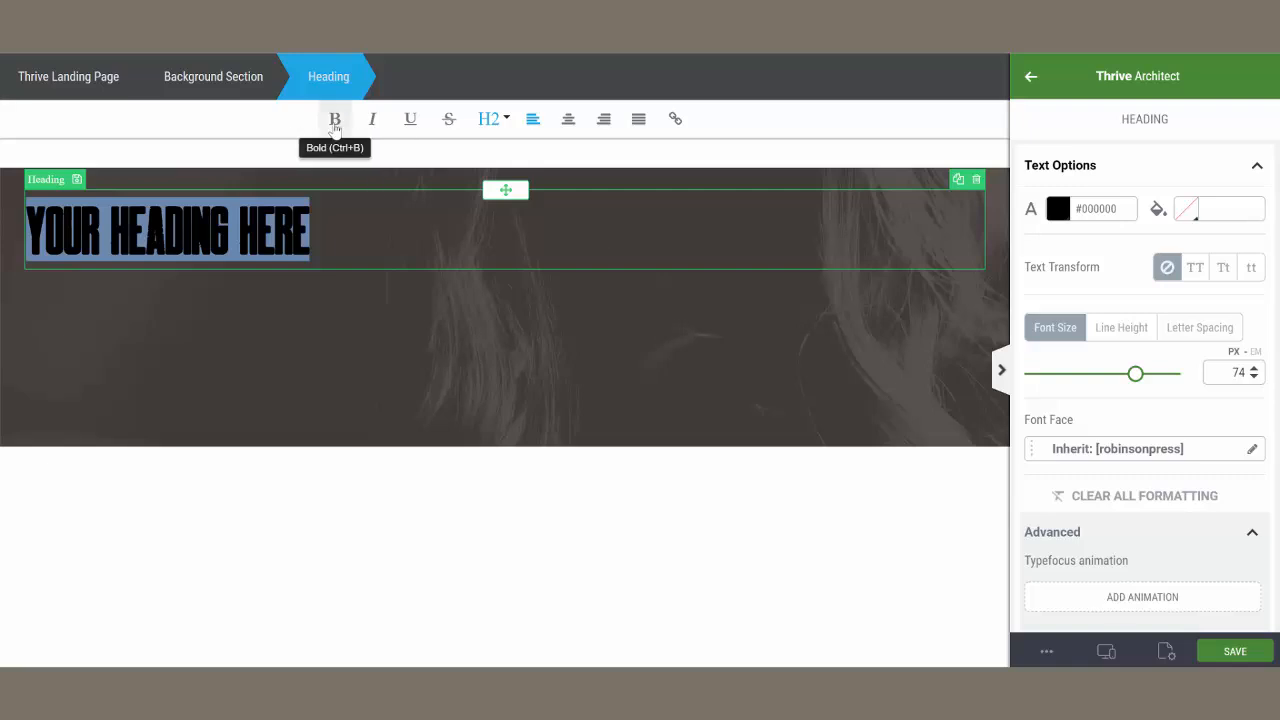
{"action": "left_click", "coordinate": [335, 131]}
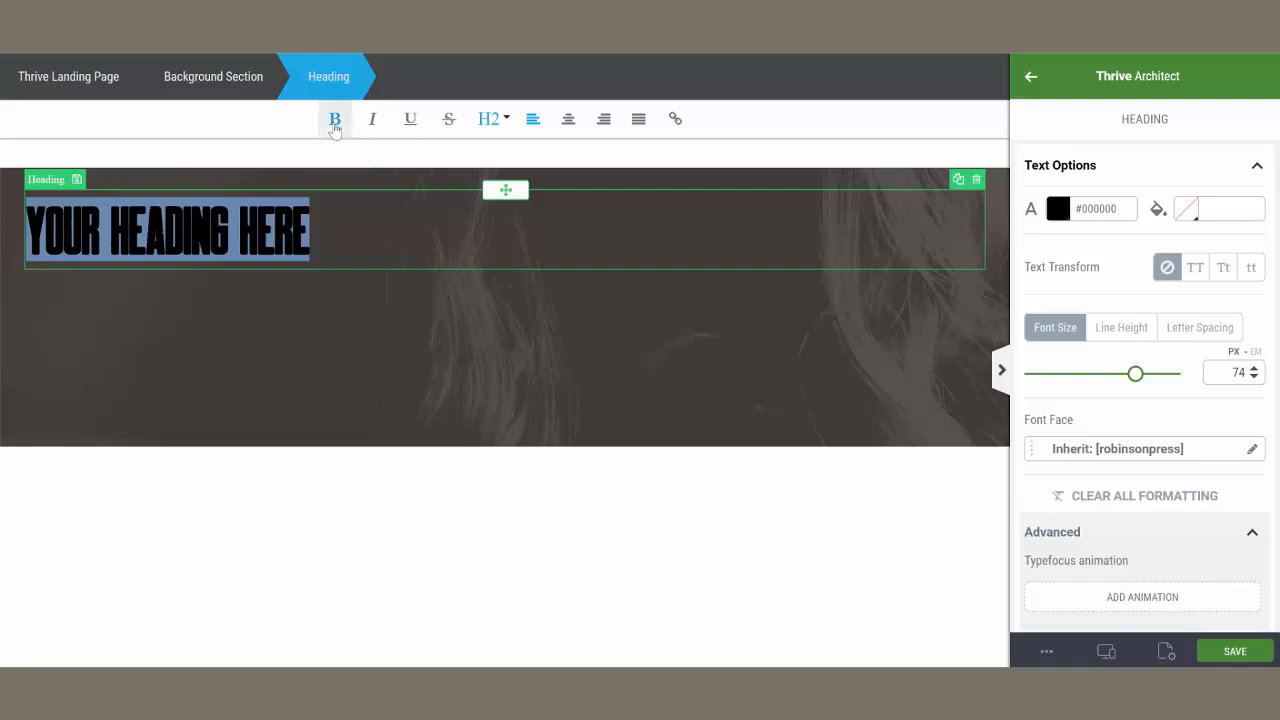
{"action": "left_click", "coordinate": [335, 131]}
{"action": "left_click", "coordinate": [261, 225]}
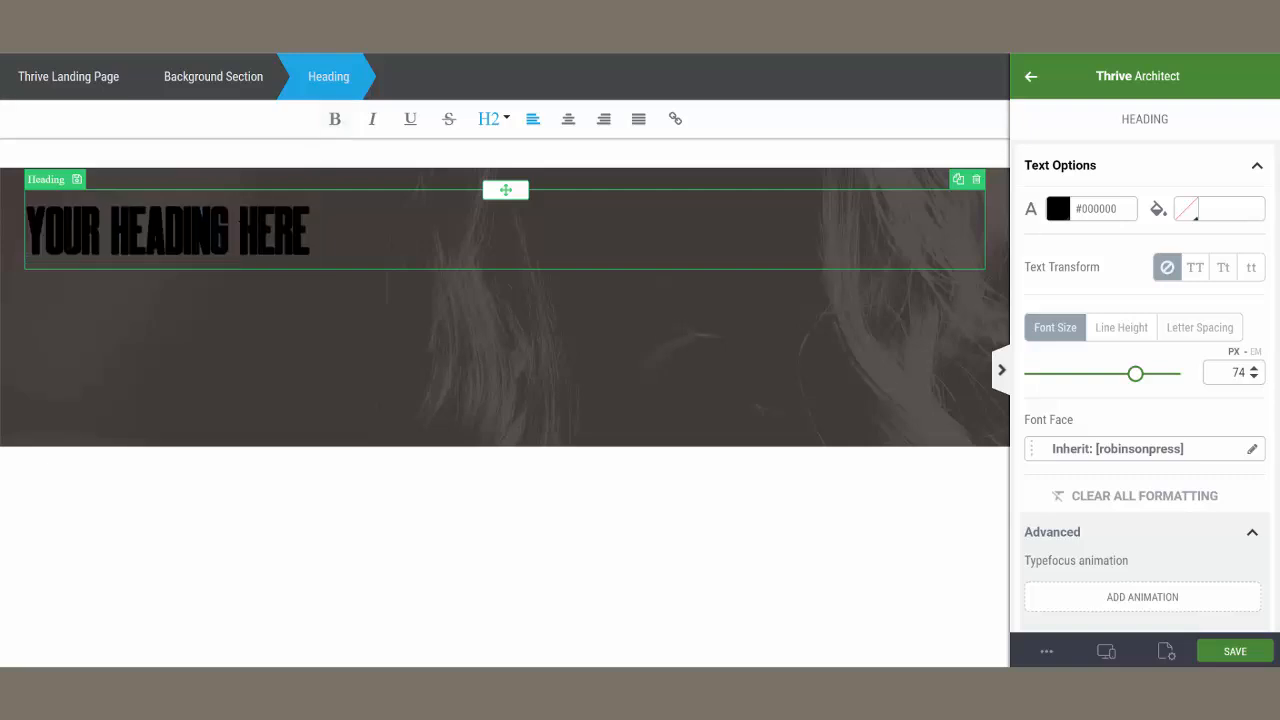
{"action": "left_click_drag", "start_coordinate": [129, 232], "coordinate": [294, 232]}
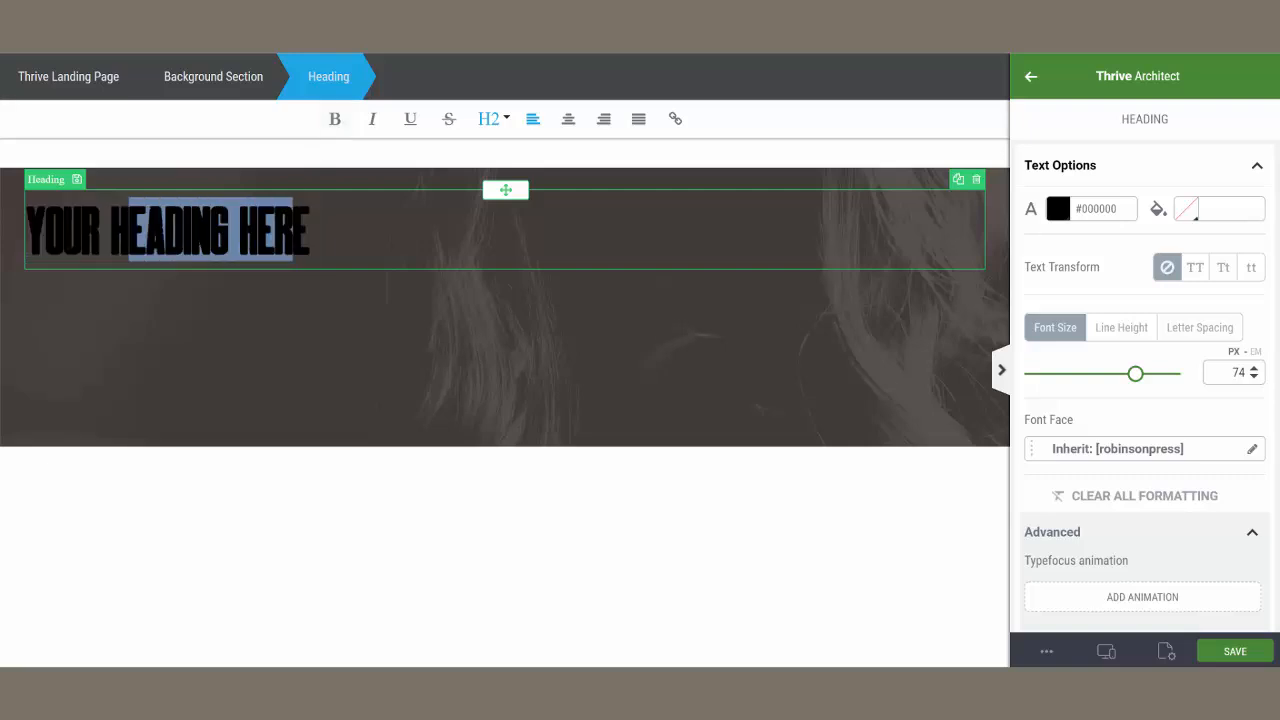
{"action": "left_click", "coordinate": [267, 235]}
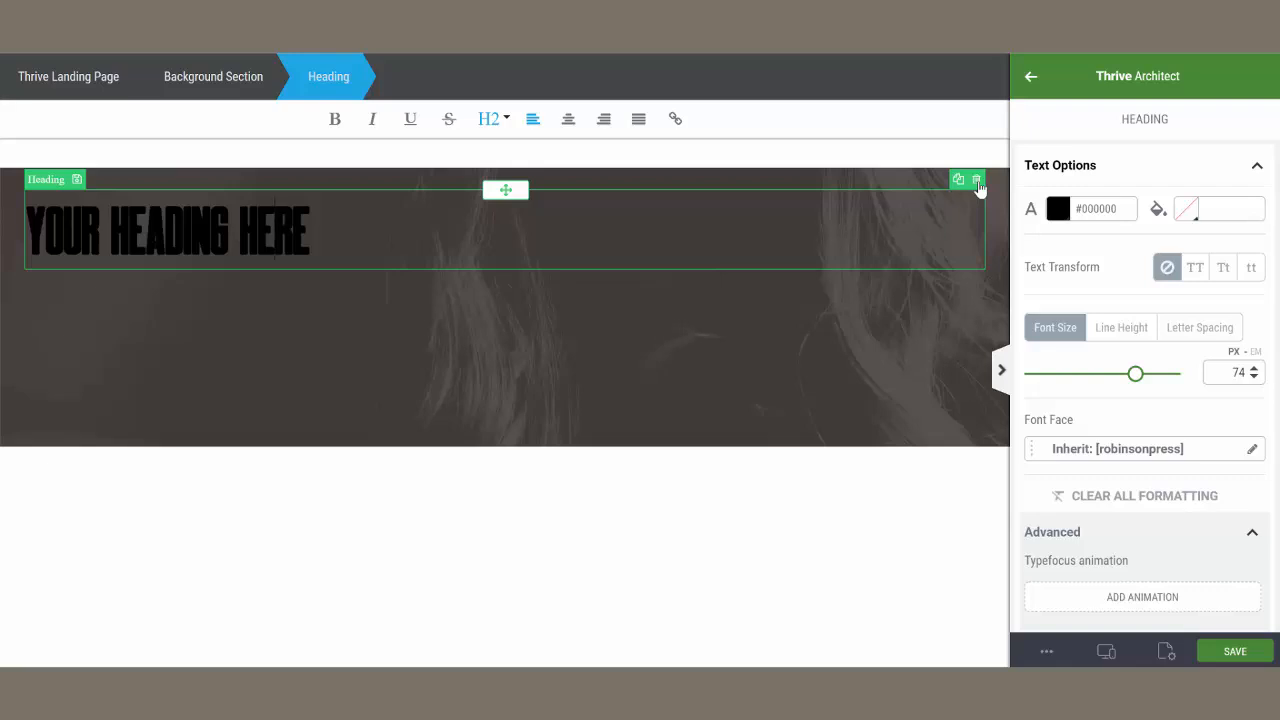
{"action": "left_click", "coordinate": [978, 181]}
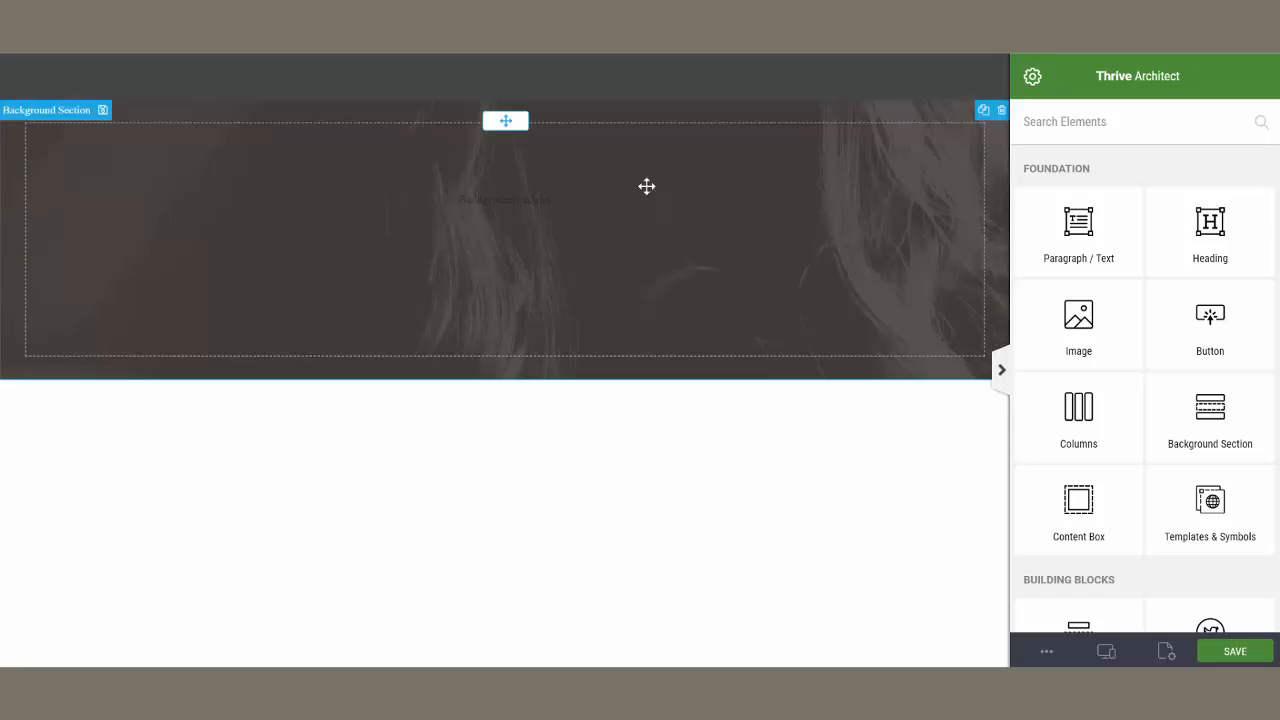
{"action": "left_click", "coordinate": [66, 108]}
{"action": "left_click", "coordinate": [46, 87]}
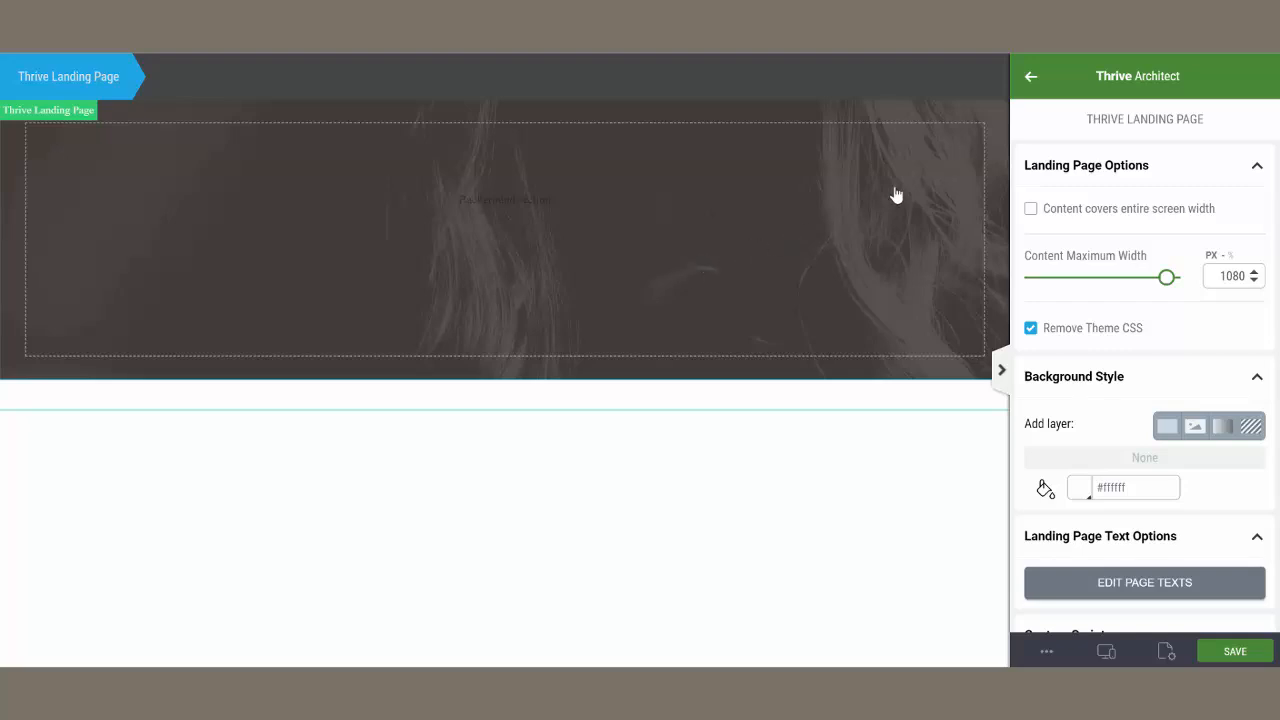
Add a Columns element with the 1/2 + 1/2 two-column layout inside the background section
{"action": "left_click", "coordinate": [1033, 78]}
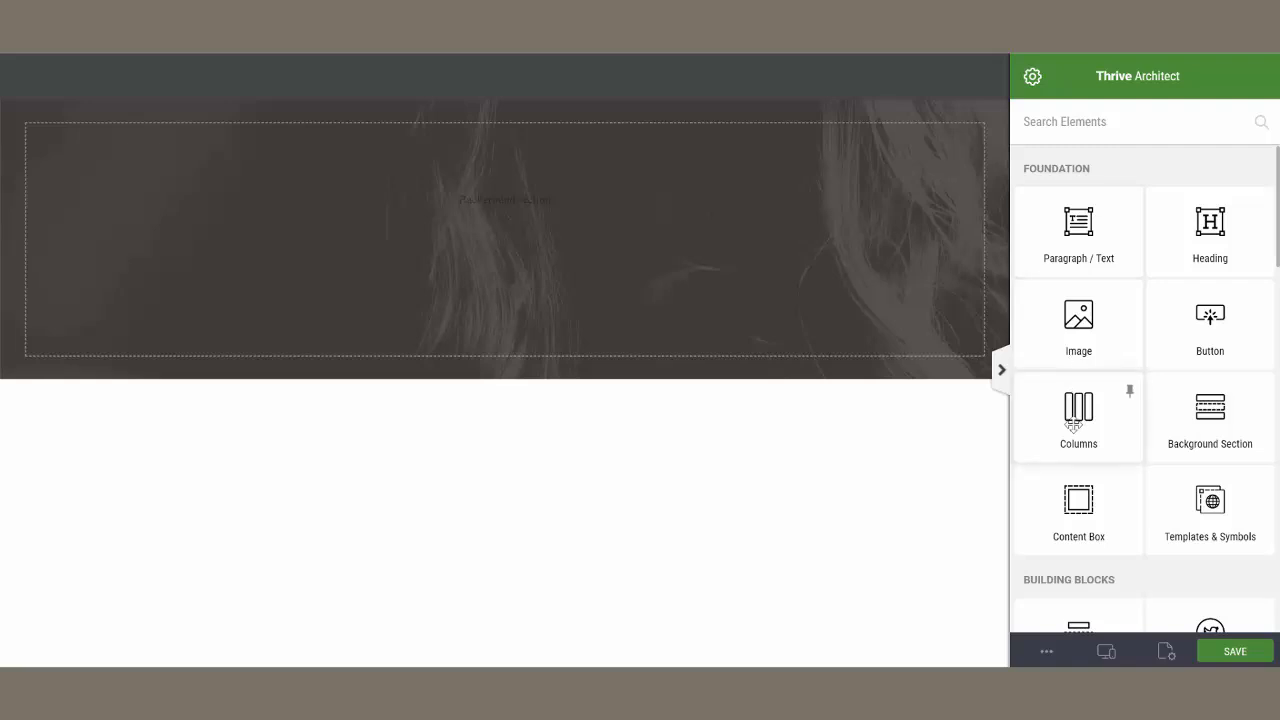
{"action": "left_click_drag", "start_coordinate": [1072, 424], "coordinate": [653, 221]}
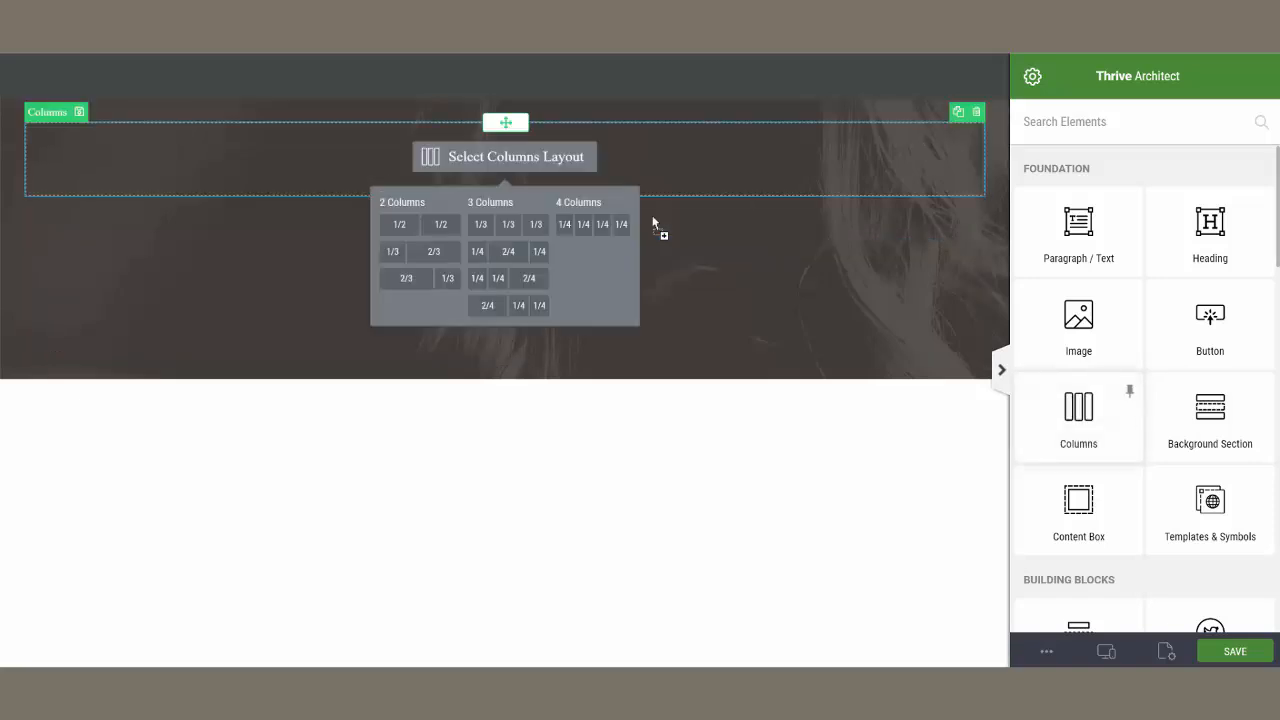
{"action": "left_click", "coordinate": [433, 229]}
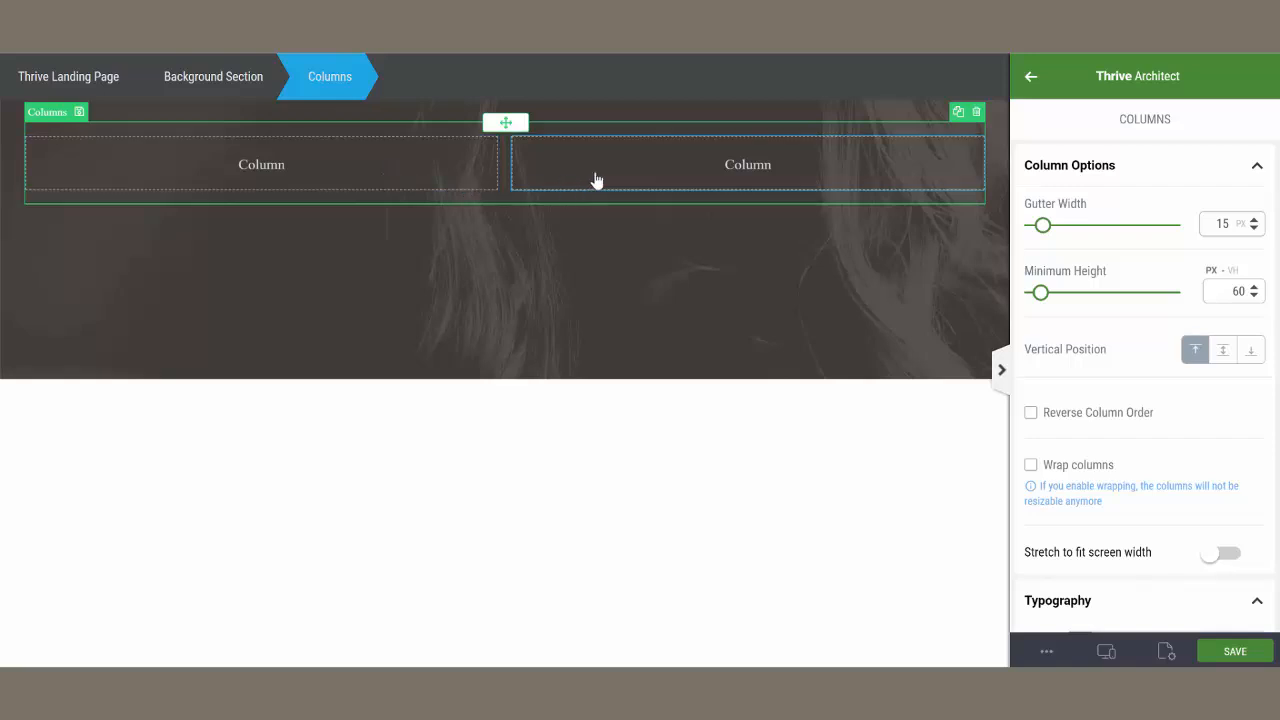
Insert the white The Branded Solopreneur logo image into the first column and set its size to 200 px
{"action": "left_click", "coordinate": [1030, 78]}
{"action": "left_click_drag", "start_coordinate": [1078, 318], "coordinate": [291, 167]}
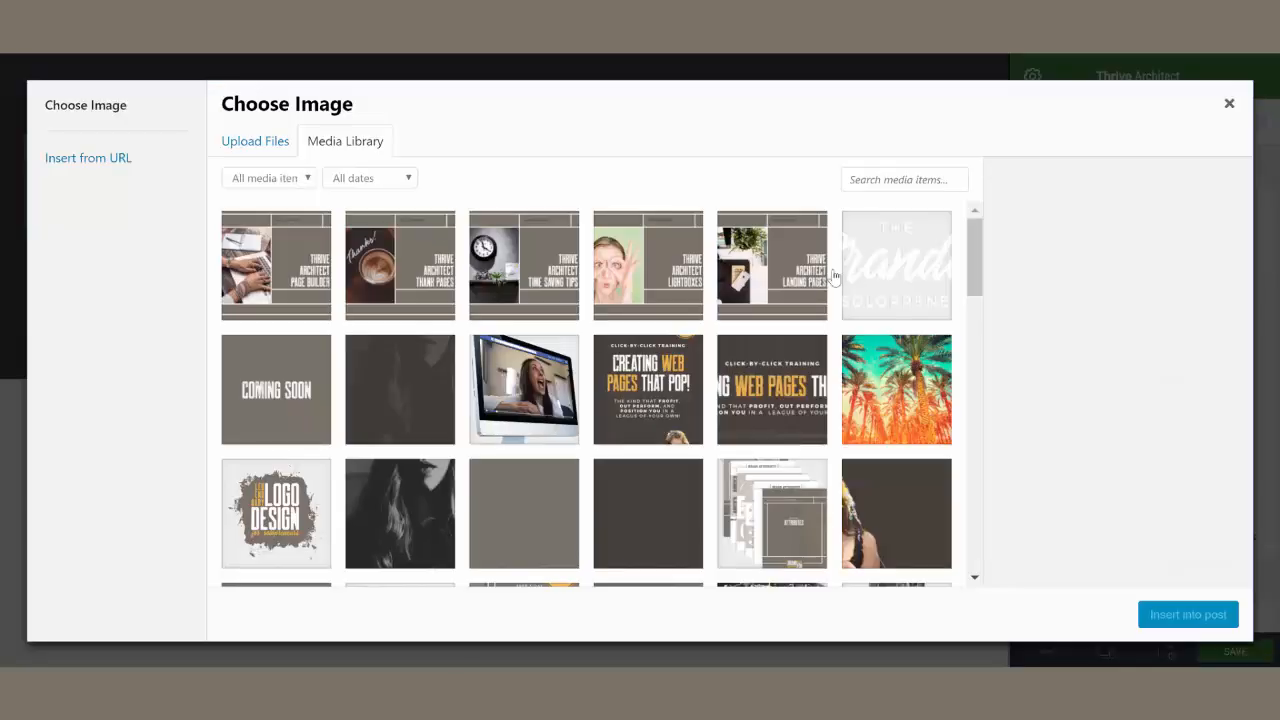
{"action": "left_click", "coordinate": [891, 246]}
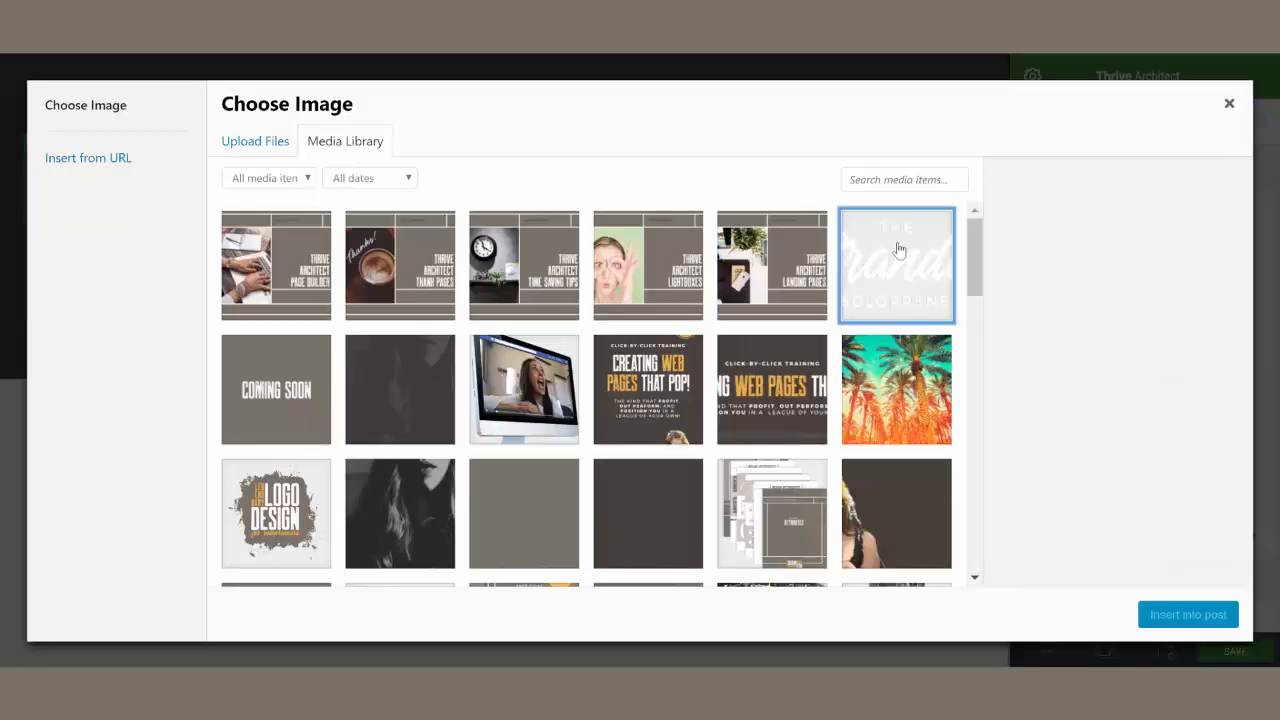
{"action": "left_click", "coordinate": [1178, 616]}
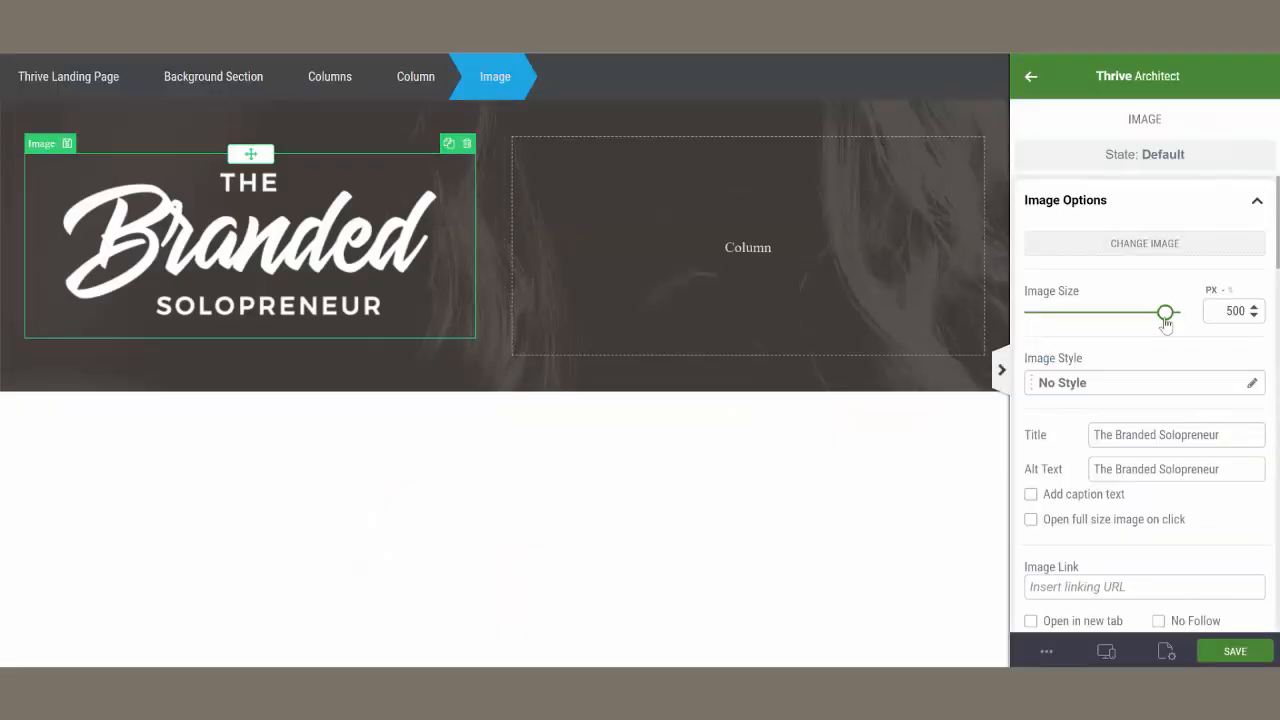
{"action": "double_click", "coordinate": [1235, 312]}
{"action": "type", "text": "170"}
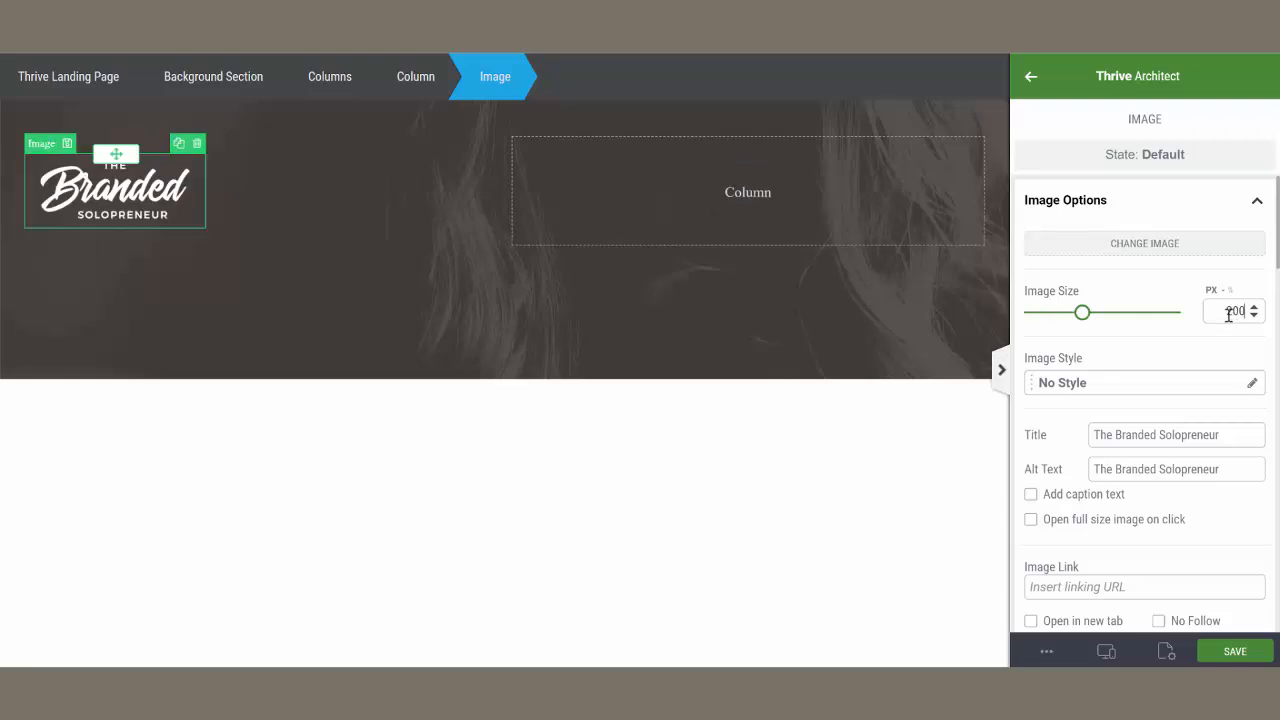
Reduce the logo image to 154 px and add a four-column 1/4 layout inside the header's second column
{"action": "left_click_drag", "start_coordinate": [1074, 325], "coordinate": [1070, 325]}
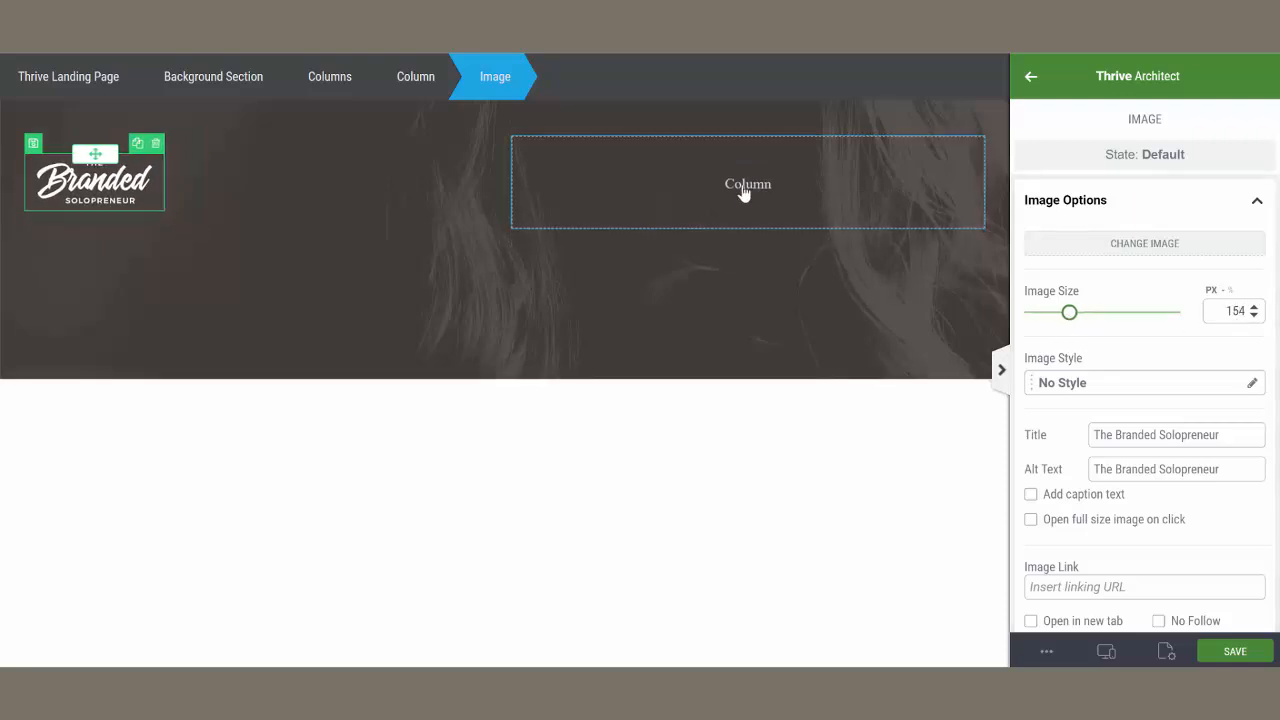
{"action": "left_click", "coordinate": [1031, 80]}
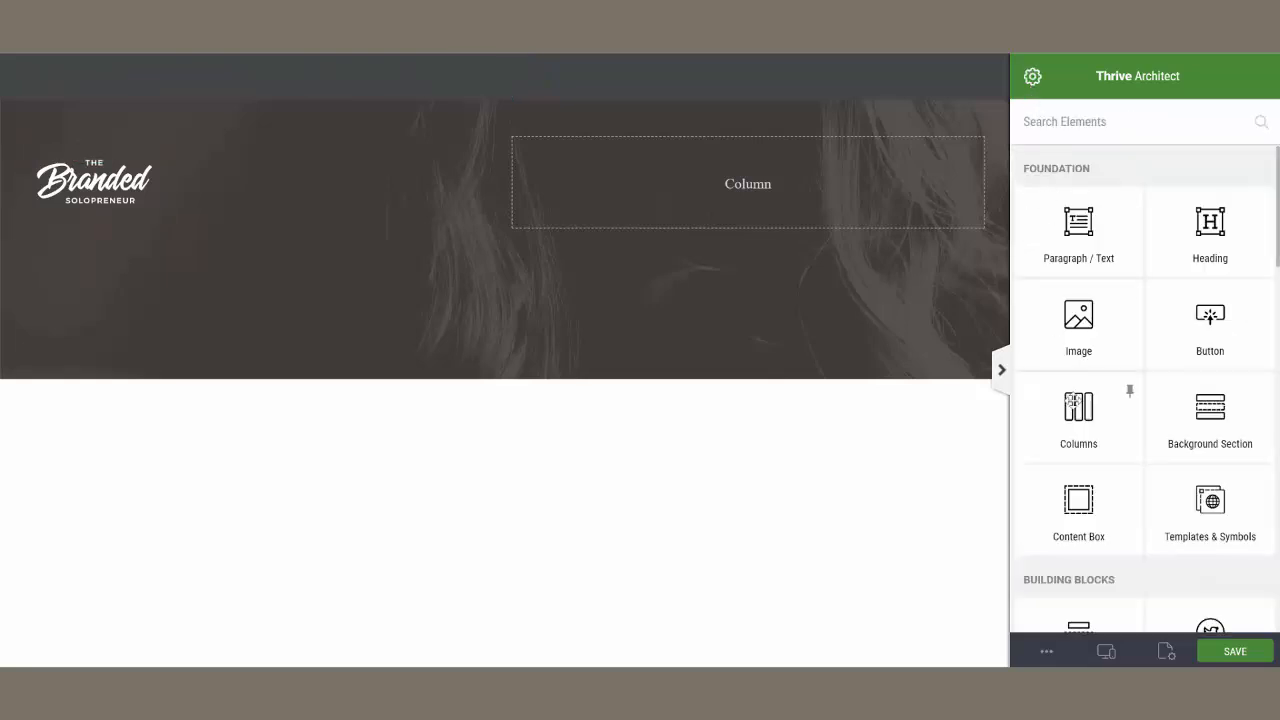
{"action": "left_click_drag", "start_coordinate": [1075, 410], "coordinate": [785, 196]}
{"action": "mouse_move", "coordinate": [785, 203]}
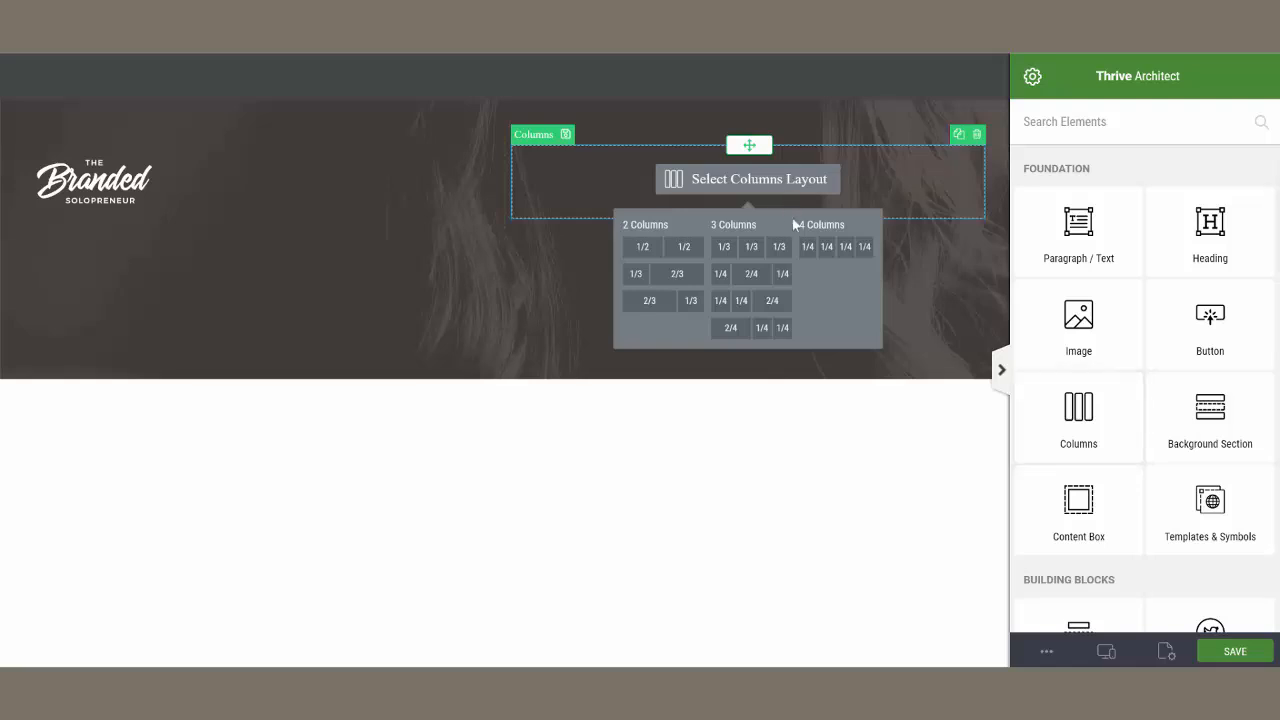
{"action": "left_click", "coordinate": [848, 252]}
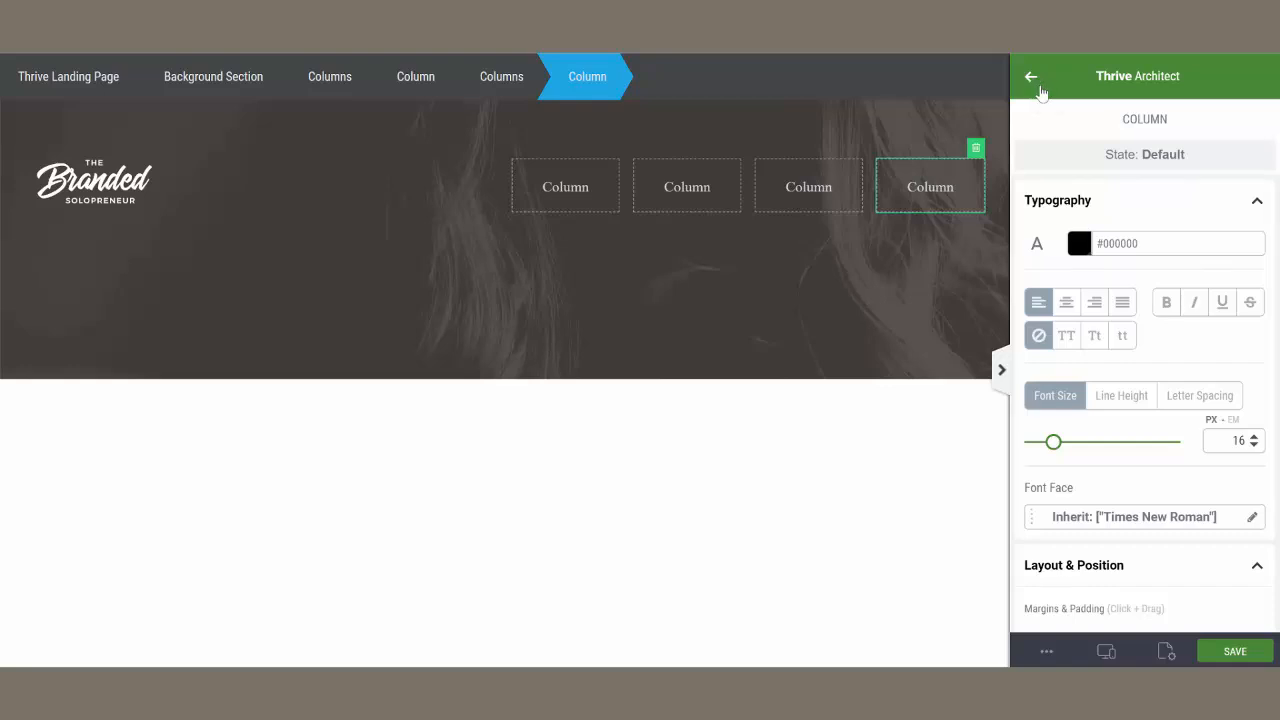
Insert the saved "H3 (templates)" heading template into the first of the four small header columns
{"action": "left_click", "coordinate": [1032, 80]}
{"action": "left_click_drag", "start_coordinate": [1210, 500], "coordinate": [571, 189]}
{"action": "type", "text": "H3"}
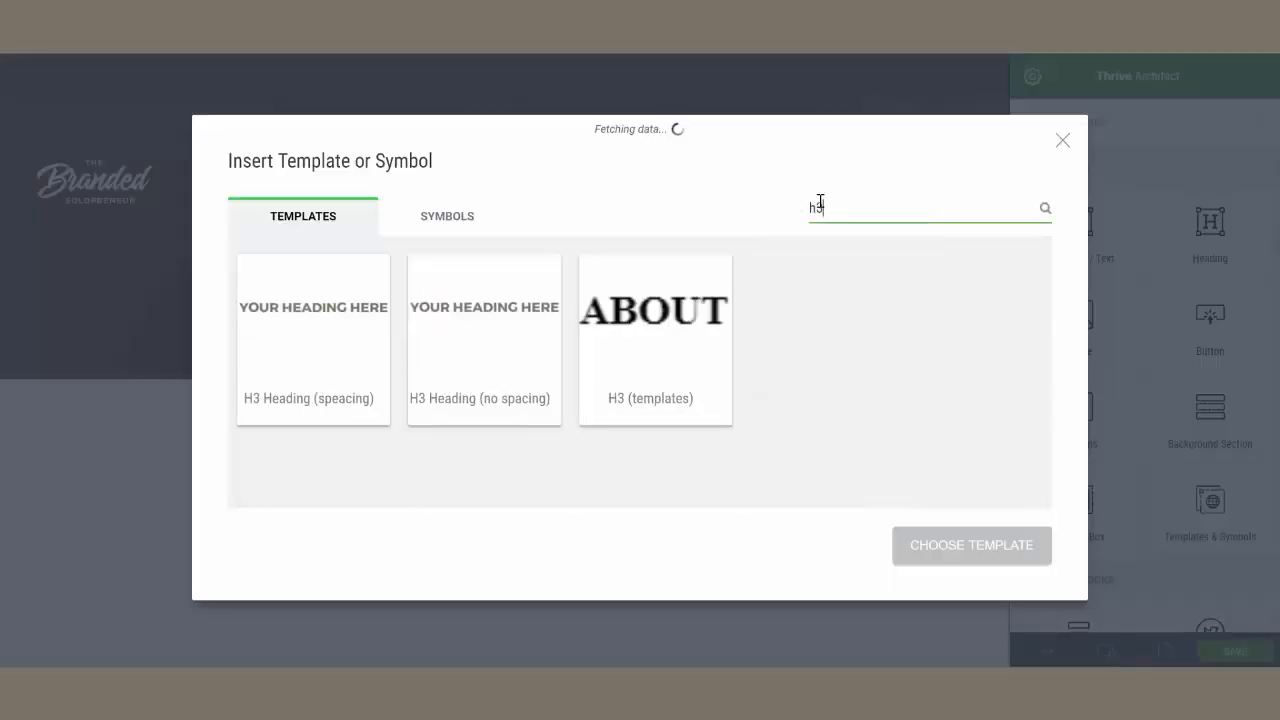
{"action": "left_click", "coordinate": [657, 330]}
{"action": "left_click", "coordinate": [988, 550]}
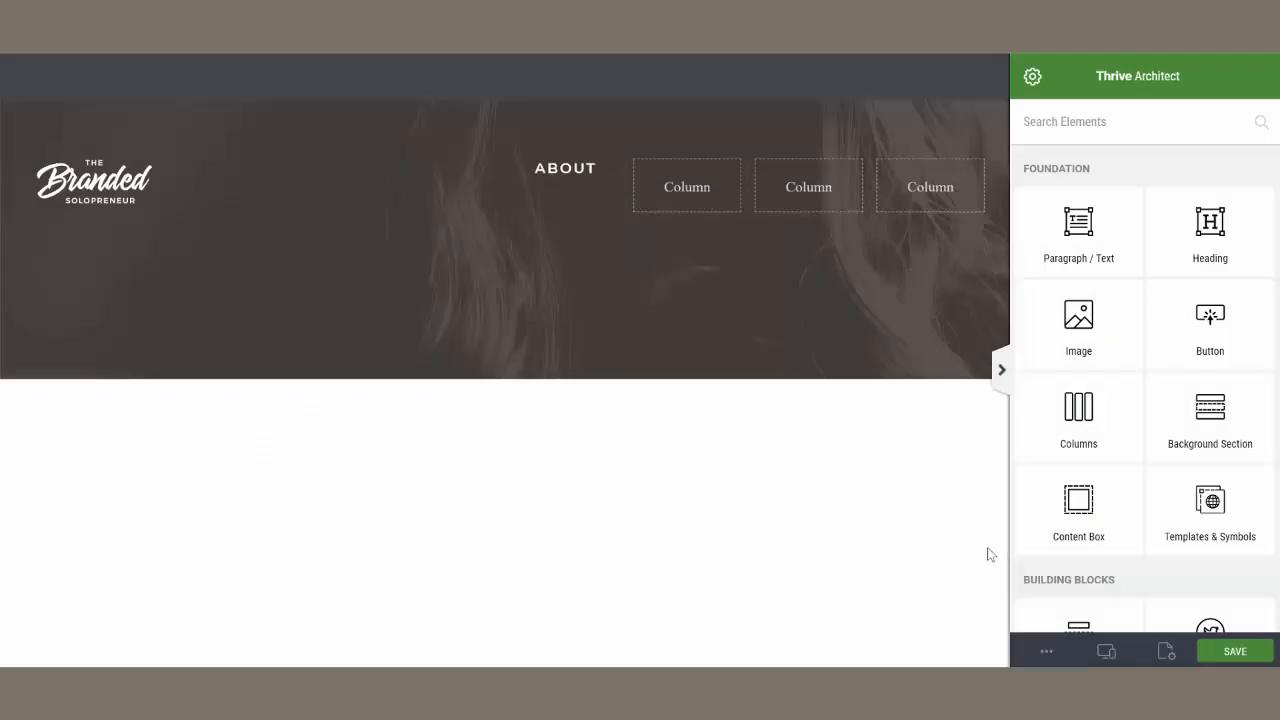
Duplicate the ABOUT heading twice and move the copies into the second and third small columns
{"action": "mouse_move", "coordinate": [580, 149]}
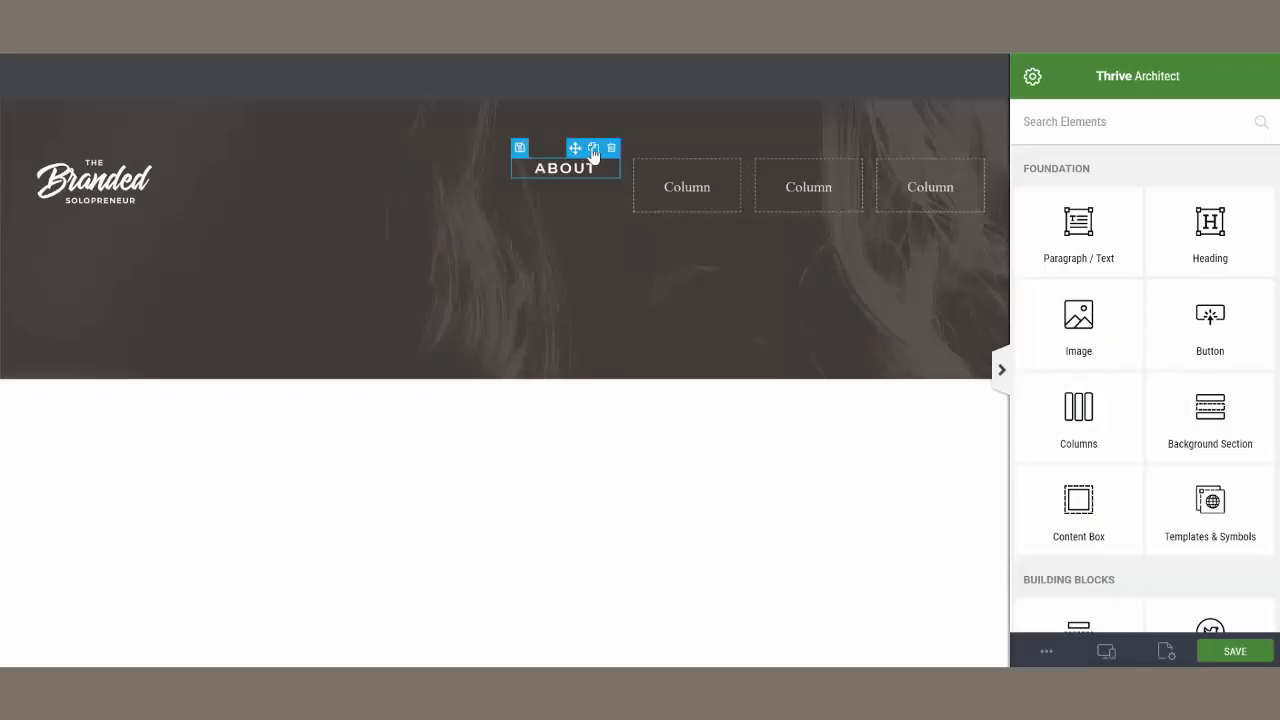
{"action": "left_click", "coordinate": [593, 149]}
{"action": "left_click", "coordinate": [593, 149]}
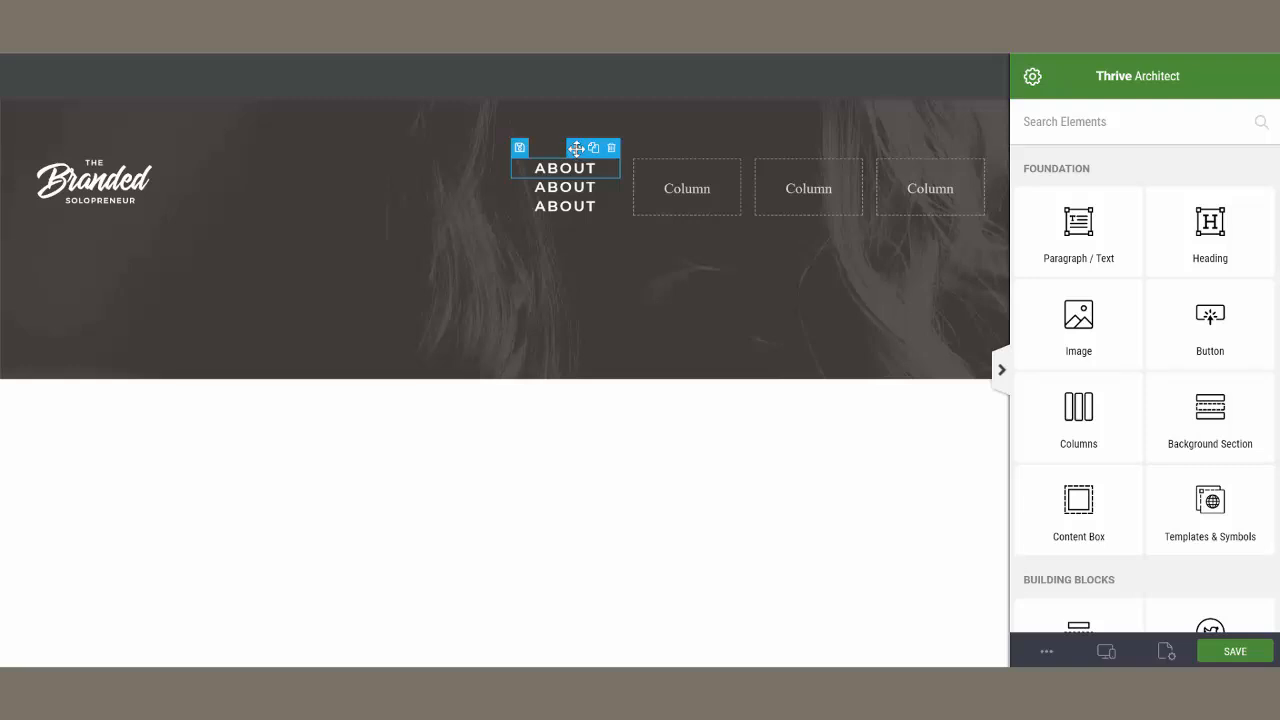
{"action": "left_click_drag", "start_coordinate": [576, 148], "coordinate": [666, 194]}
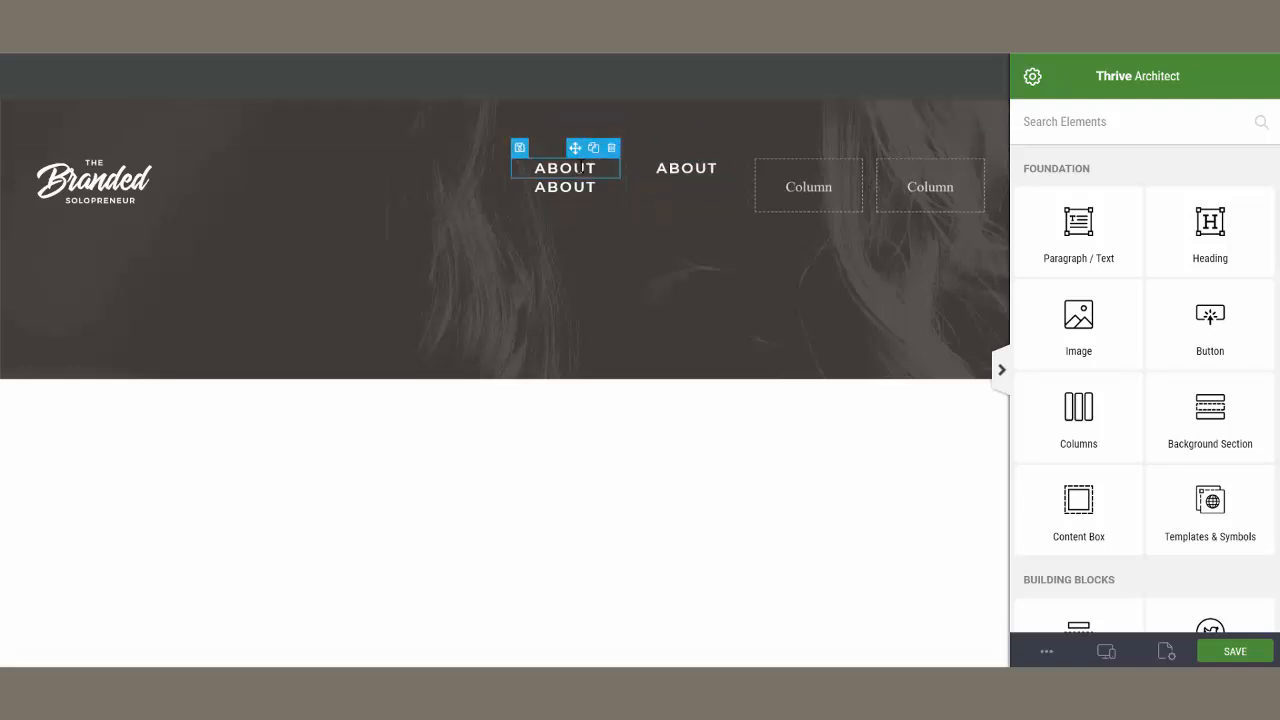
{"action": "left_click_drag", "start_coordinate": [575, 148], "coordinate": [797, 188]}
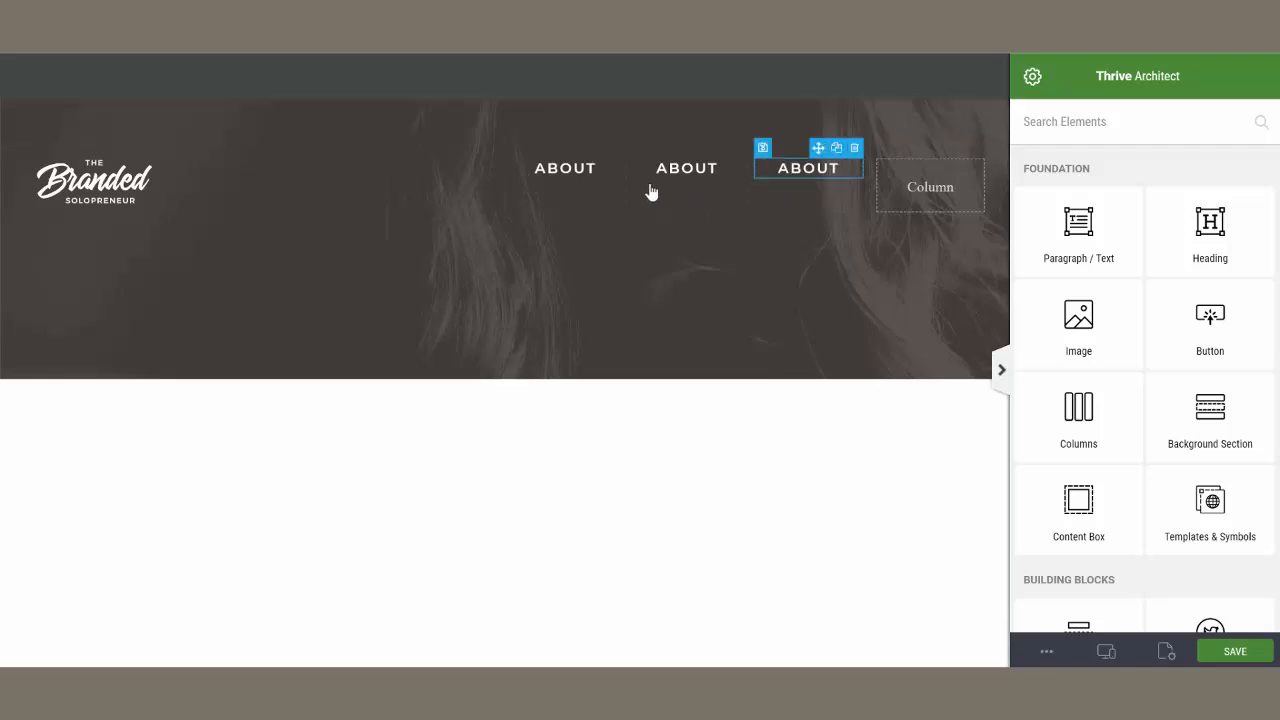
Change the first navigation heading to COURSES and the third one to BLOG
{"action": "double_click", "coordinate": [575, 168]}
{"action": "type", "text": "COURSES"}
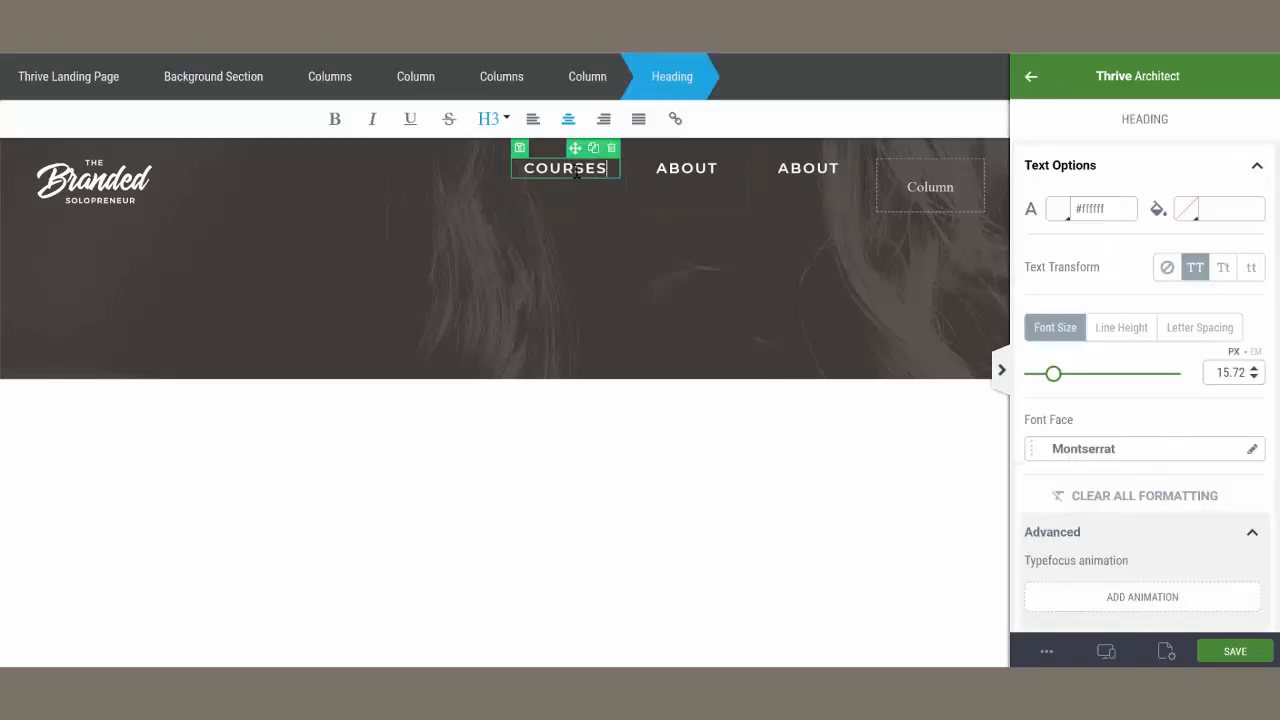
{"action": "double_click", "coordinate": [812, 167]}
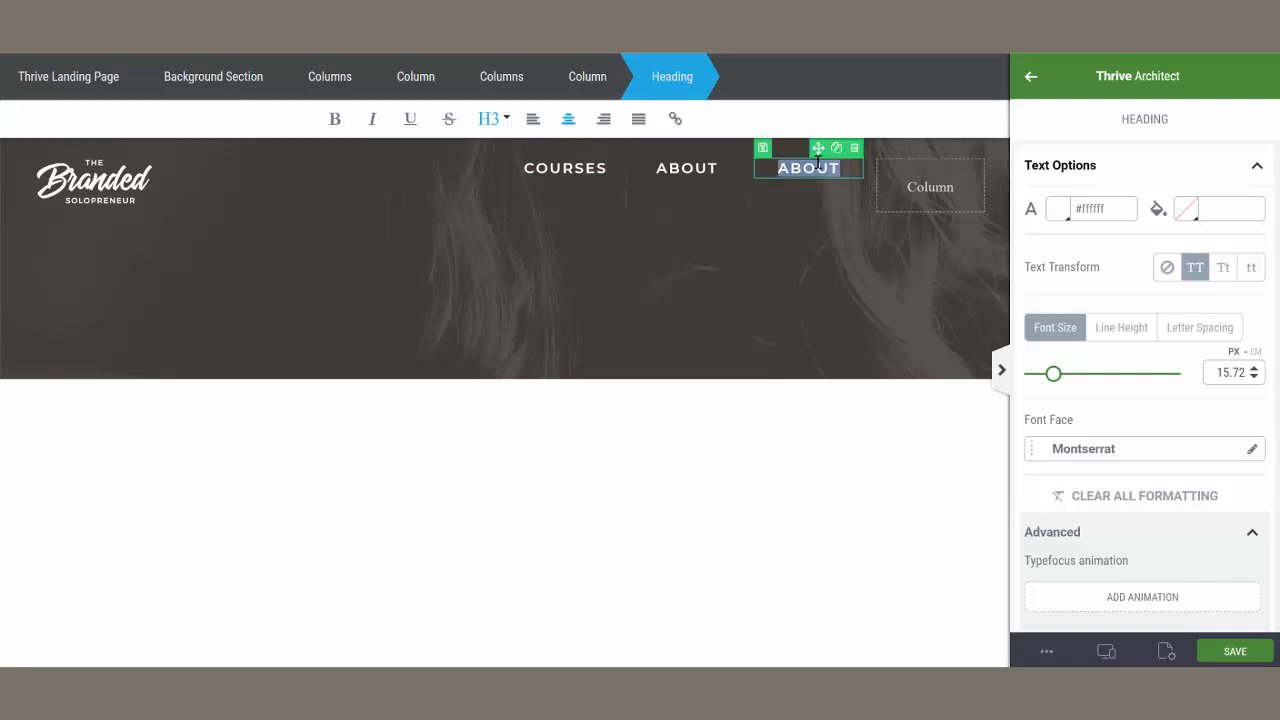
{"action": "type", "text": "BLOG"}
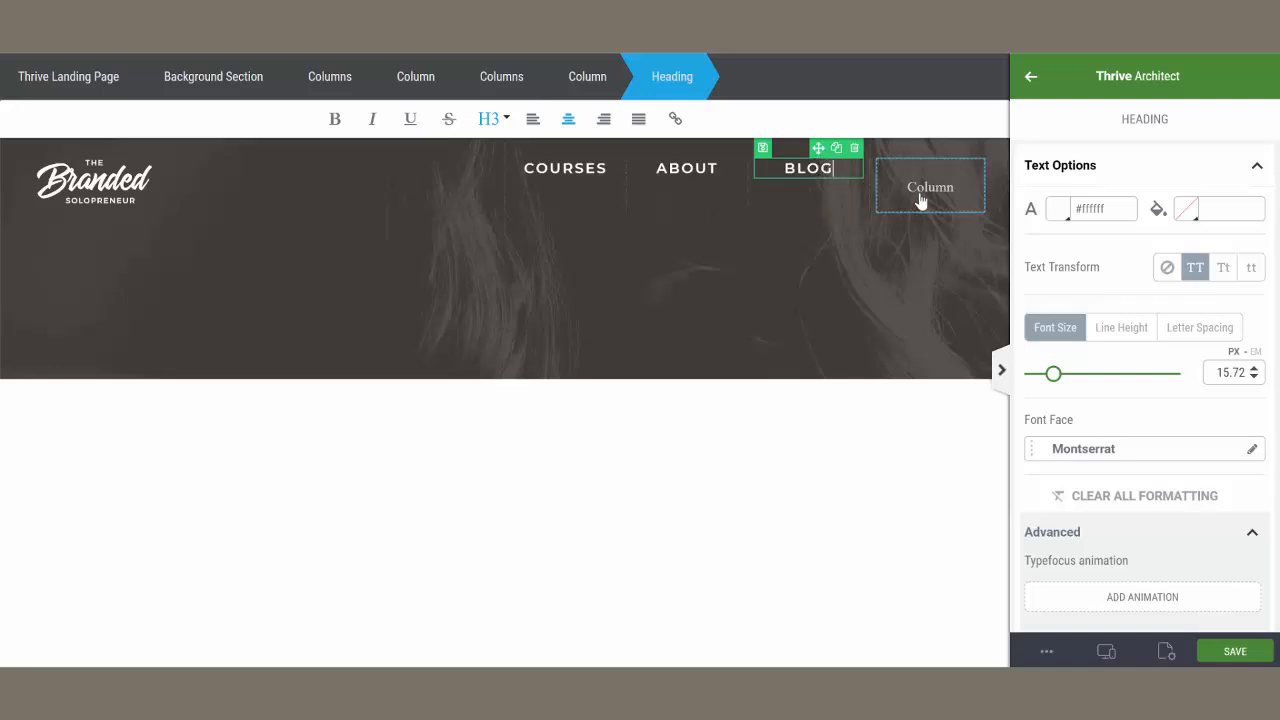
Insert the saved "Basic Button" template into the empty fourth header column
{"action": "left_click", "coordinate": [1028, 80]}
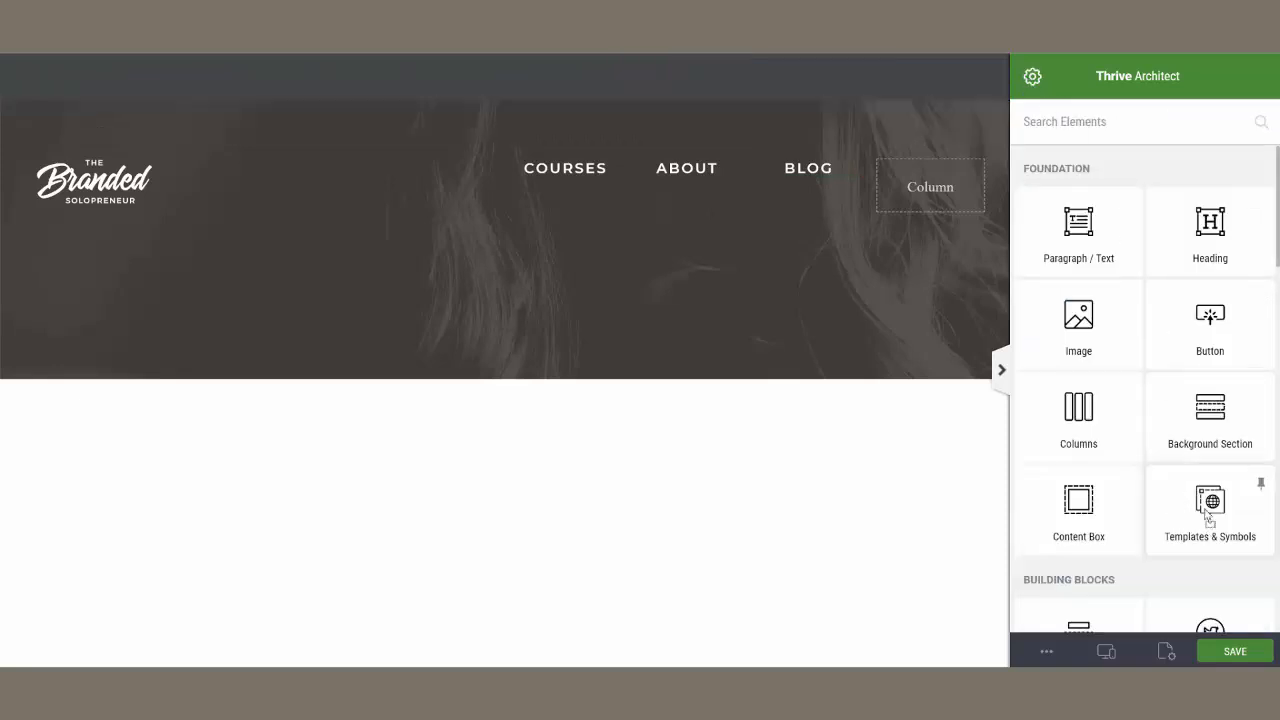
{"action": "left_click_drag", "start_coordinate": [1207, 515], "coordinate": [936, 195]}
{"action": "left_click", "coordinate": [894, 206]}
{"action": "type", "text": "BUTT"}
{"action": "left_click", "coordinate": [350, 295]}
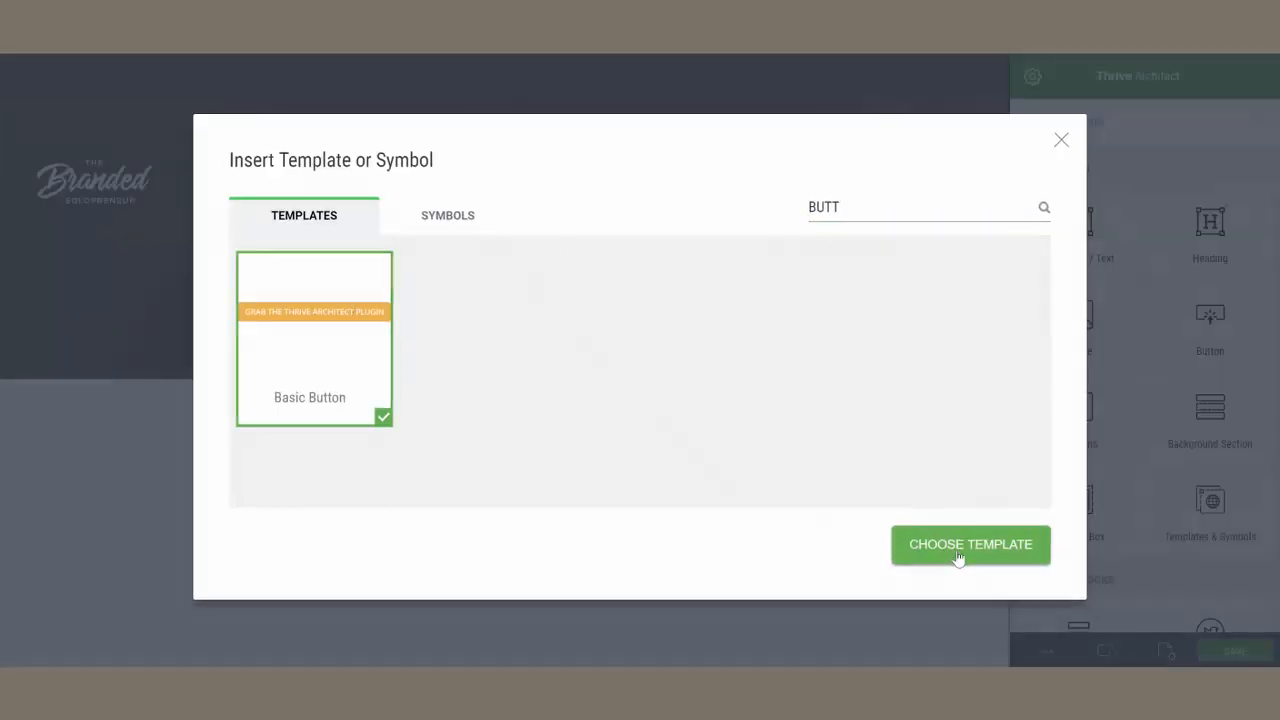
{"action": "left_click", "coordinate": [958, 547]}
Replace the new header button's text with FREE GUIDE
{"action": "triple_click", "coordinate": [935, 244]}
{"action": "type", "text": "FREE G"}
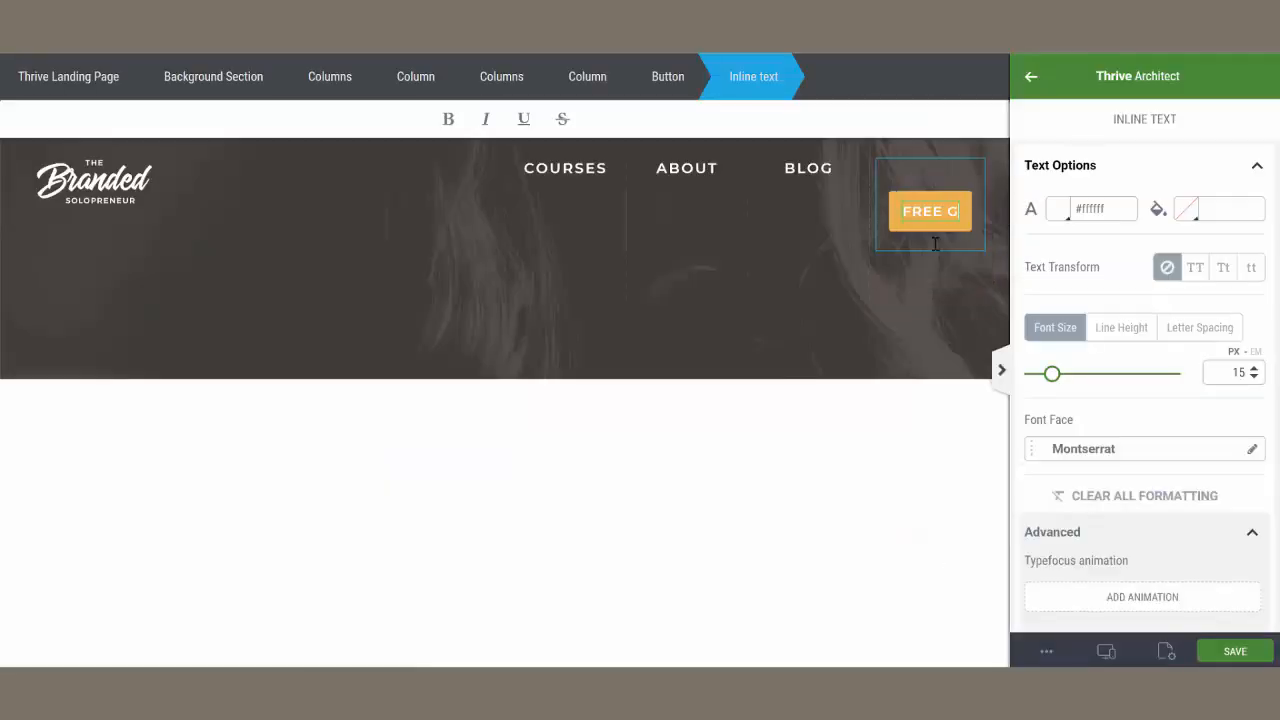
{"action": "type", "text": "UIDE"}
{"action": "left_click", "coordinate": [979, 200]}
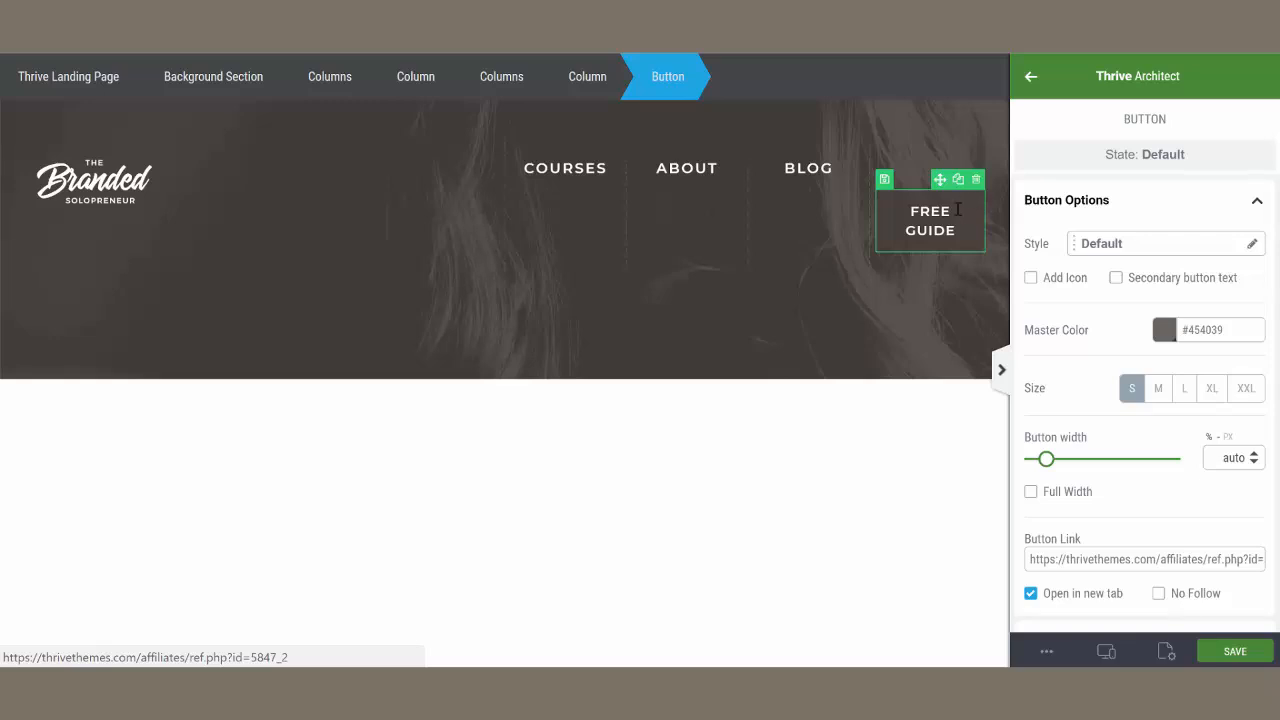
Set the FREE GUIDE button's padding to 7 on all four sides
{"action": "left_click", "coordinate": [957, 209]}
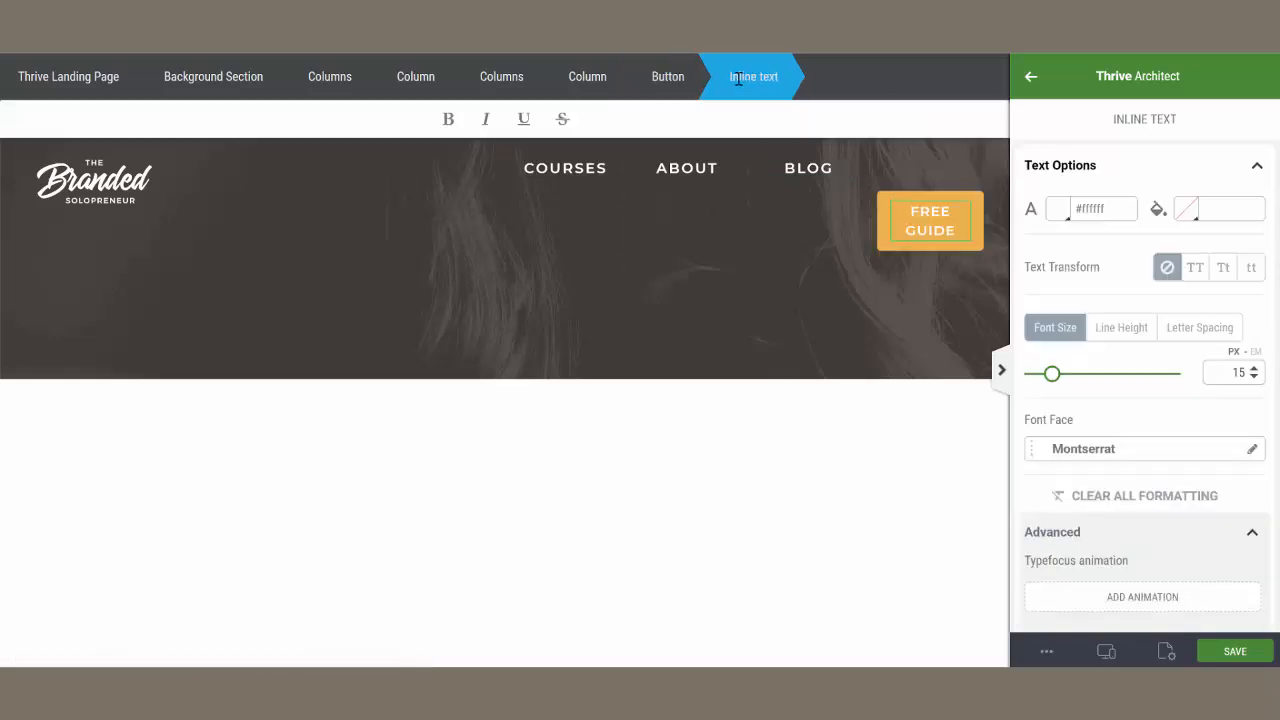
{"action": "left_click", "coordinate": [668, 82]}
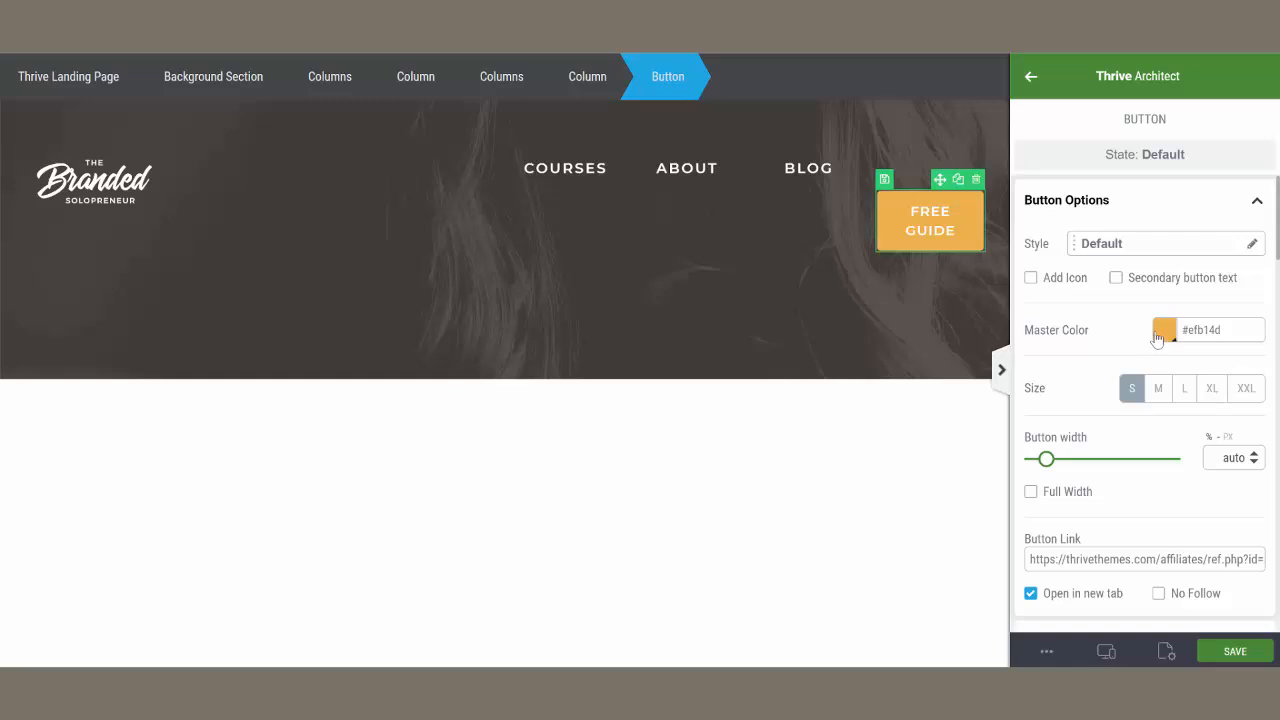
{"action": "scroll", "coordinate": [1150, 350], "scroll_direction": "down", "scroll_amount": 5}
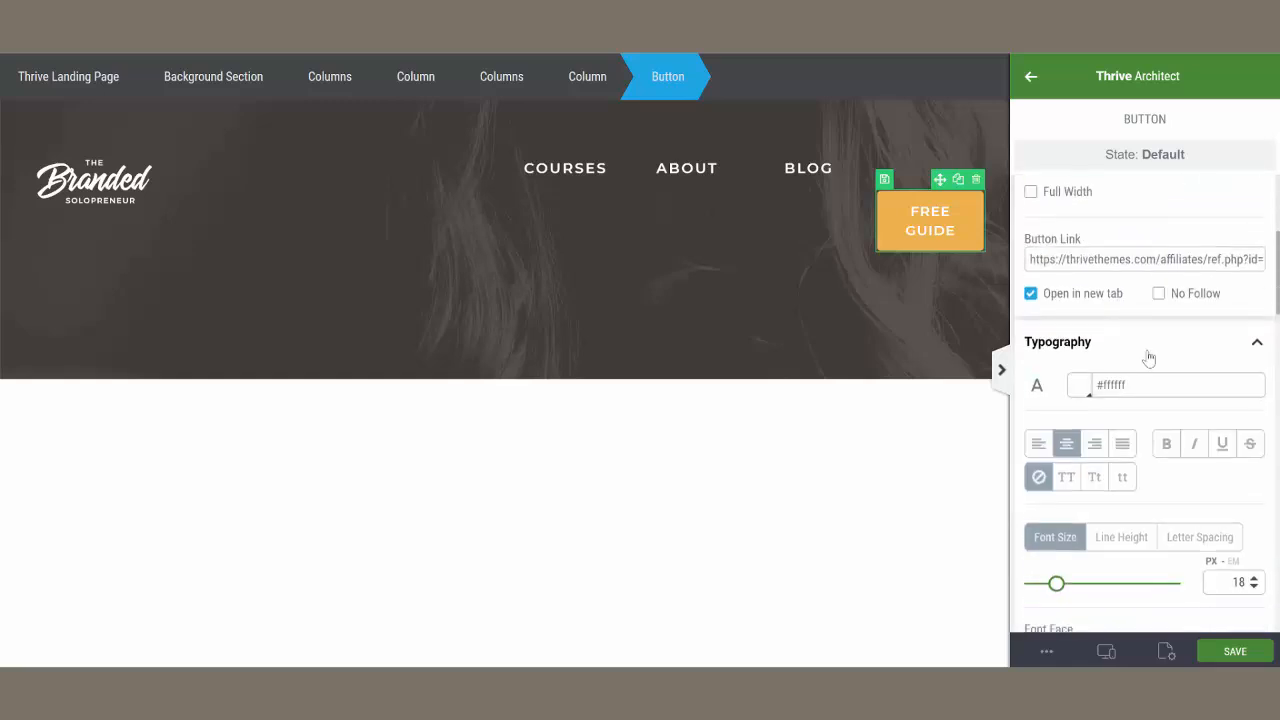
{"action": "scroll", "coordinate": [1150, 357], "scroll_direction": "down", "scroll_amount": 1}
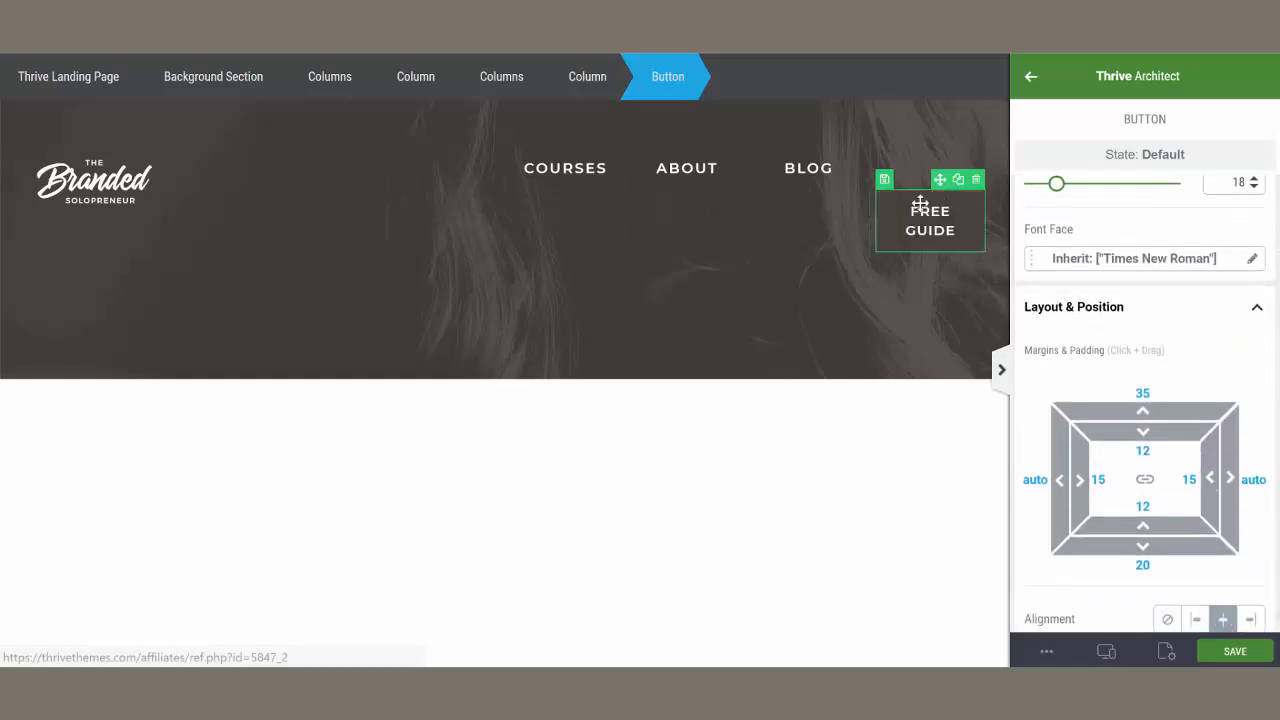
{"action": "left_click", "coordinate": [1100, 481]}
{"action": "type", "text": "7"}
{"action": "left_click", "coordinate": [1189, 479]}
{"action": "type", "text": "7"}
{"action": "left_click", "coordinate": [1143, 452]}
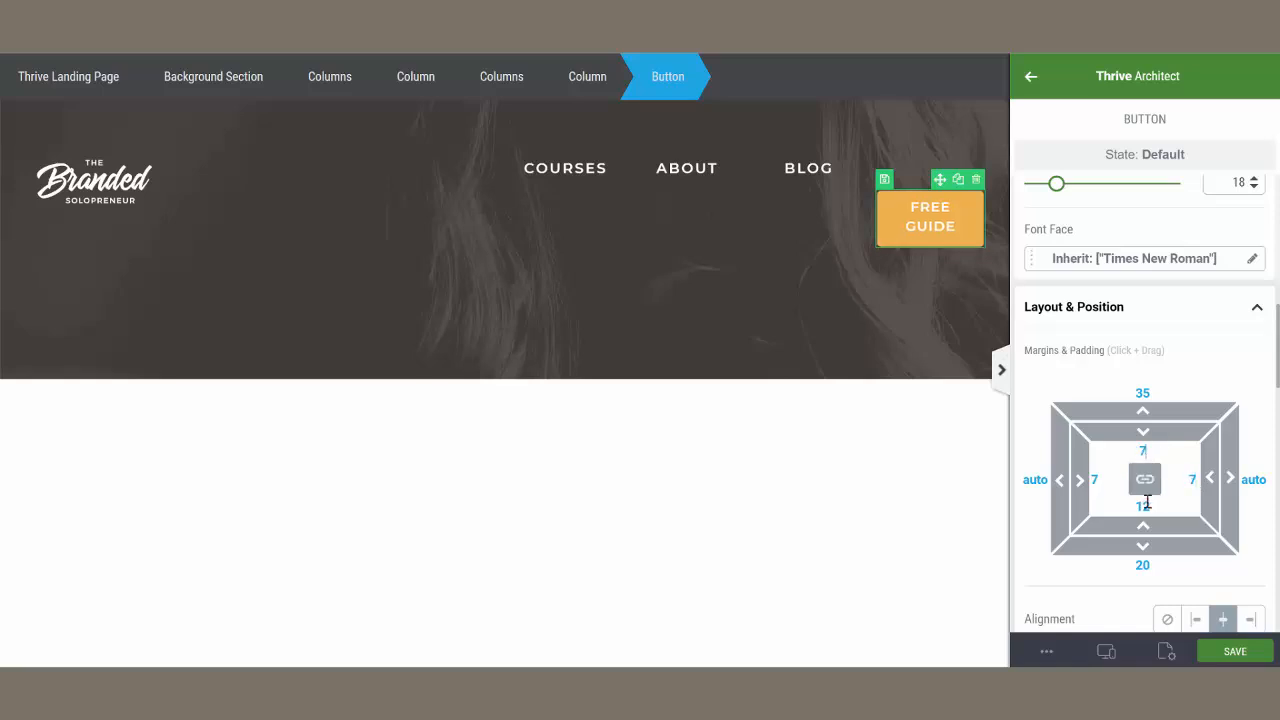
{"action": "type", "text": "7"}
{"action": "left_click", "coordinate": [1143, 506]}
{"action": "type", "text": "7"}
Reduce the FREE GUIDE button text's font size to 13 px
{"action": "scroll", "coordinate": [1164, 455], "scroll_direction": "up", "scroll_amount": 3}
{"action": "scroll", "coordinate": [1163, 453], "scroll_direction": "up", "scroll_amount": 5}
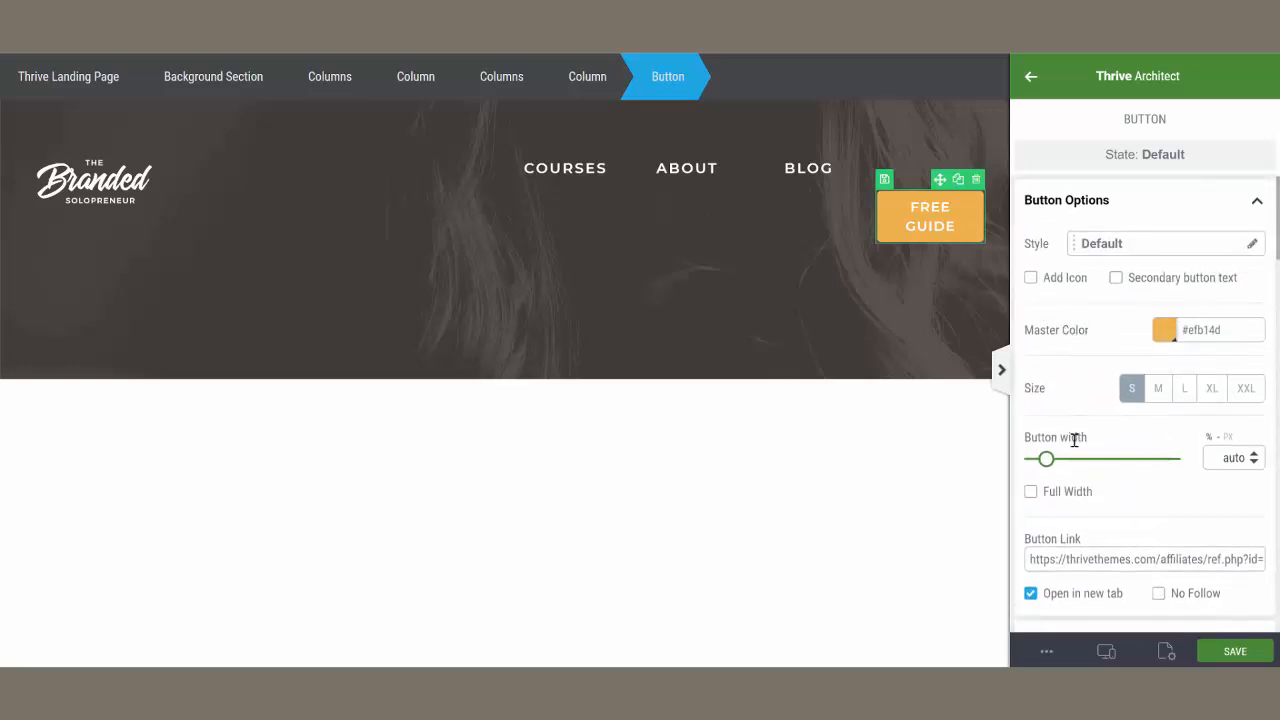
{"action": "left_click", "coordinate": [936, 224]}
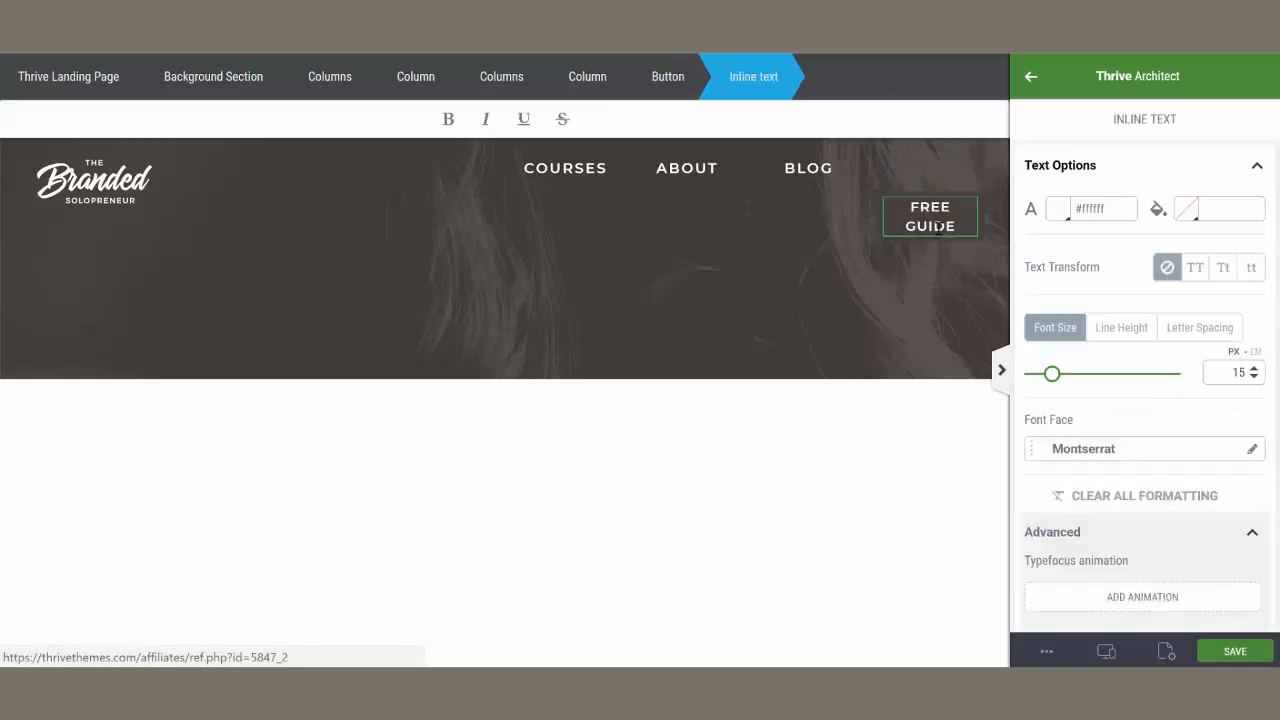
{"action": "triple_click", "coordinate": [938, 228]}
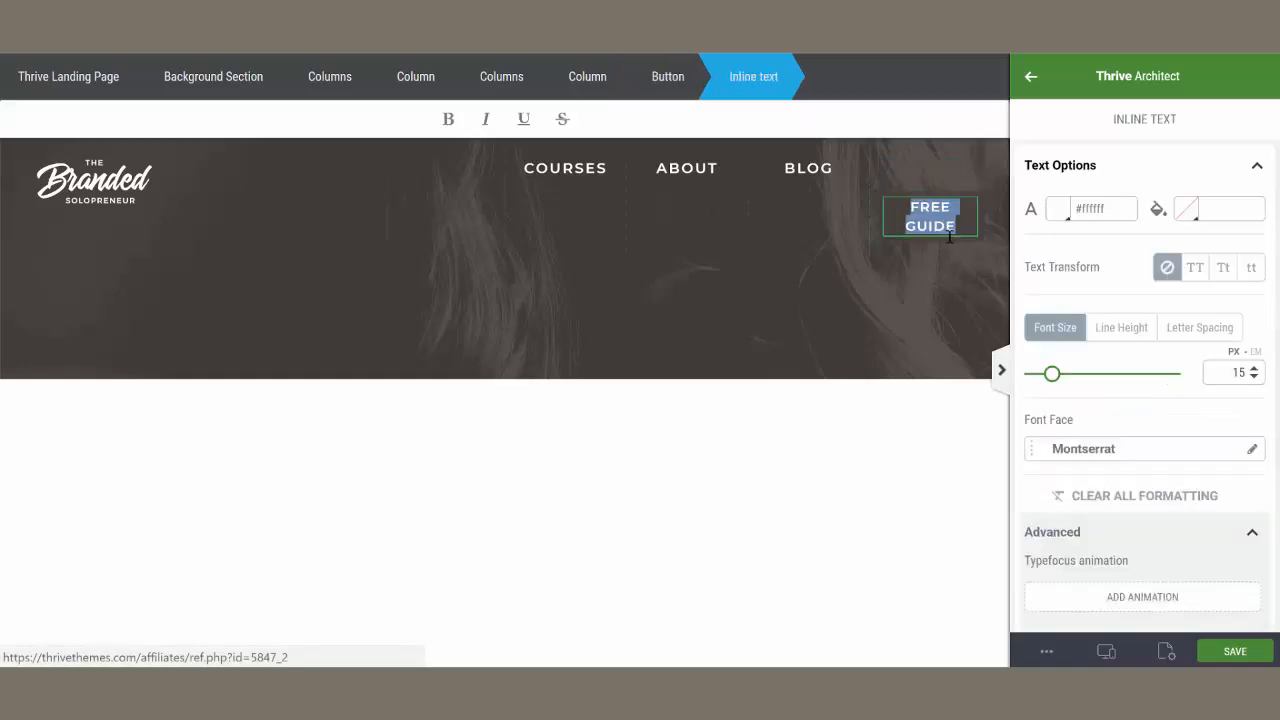
{"action": "left_click", "coordinate": [1254, 378]}
{"action": "left_click", "coordinate": [1254, 378]}
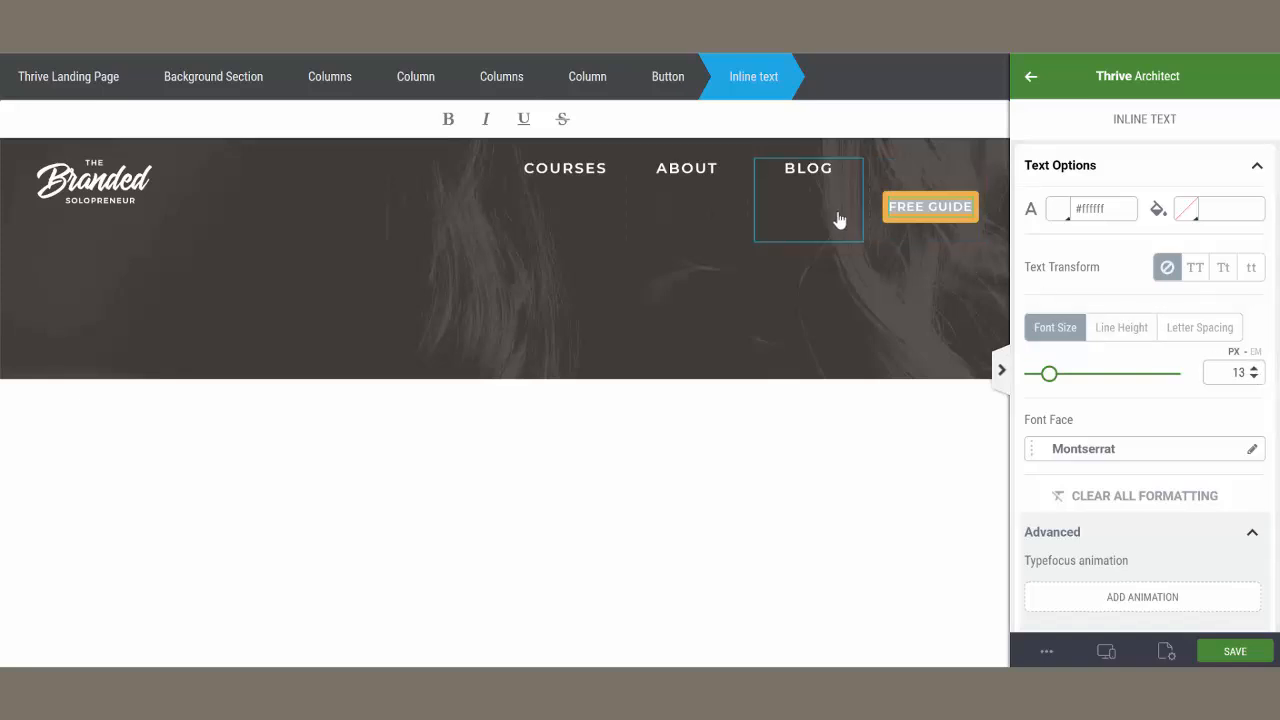
Set the font size of the BLOG, ABOUT and COURSES headings to 13 px
{"action": "double_click", "coordinate": [1231, 373]}
{"action": "type", "text": "13"}
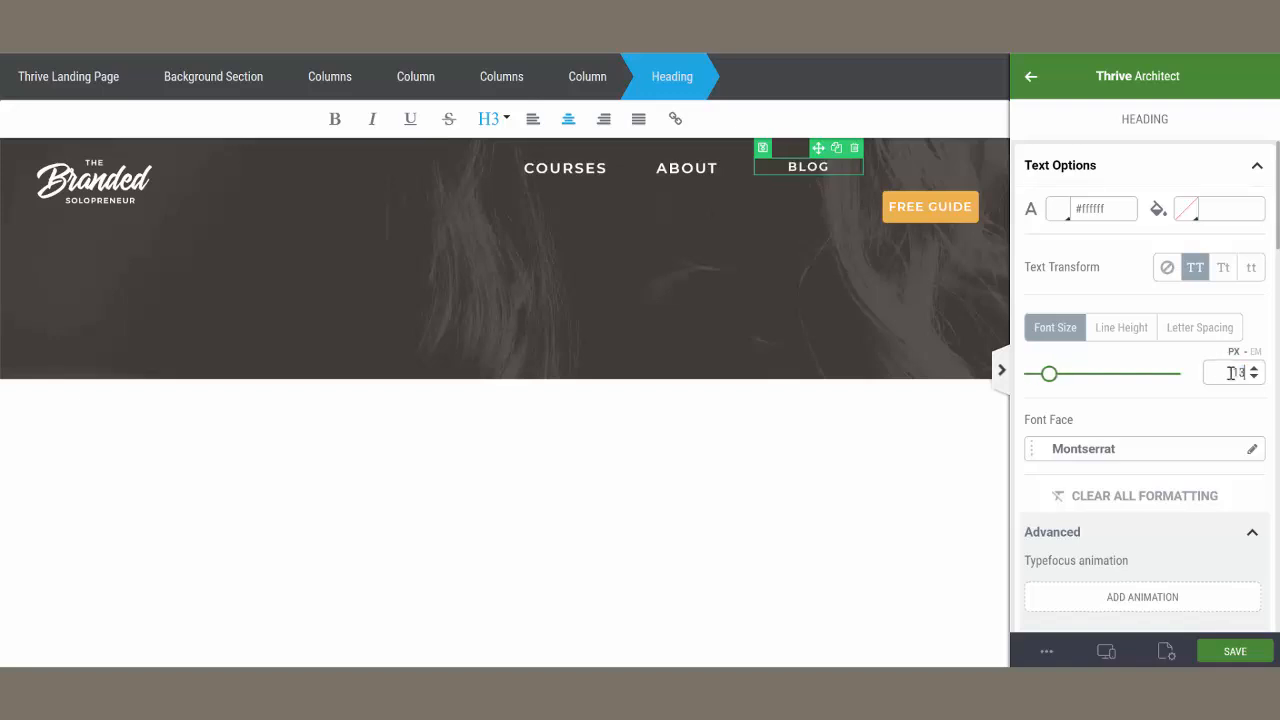
{"action": "left_click", "coordinate": [695, 168]}
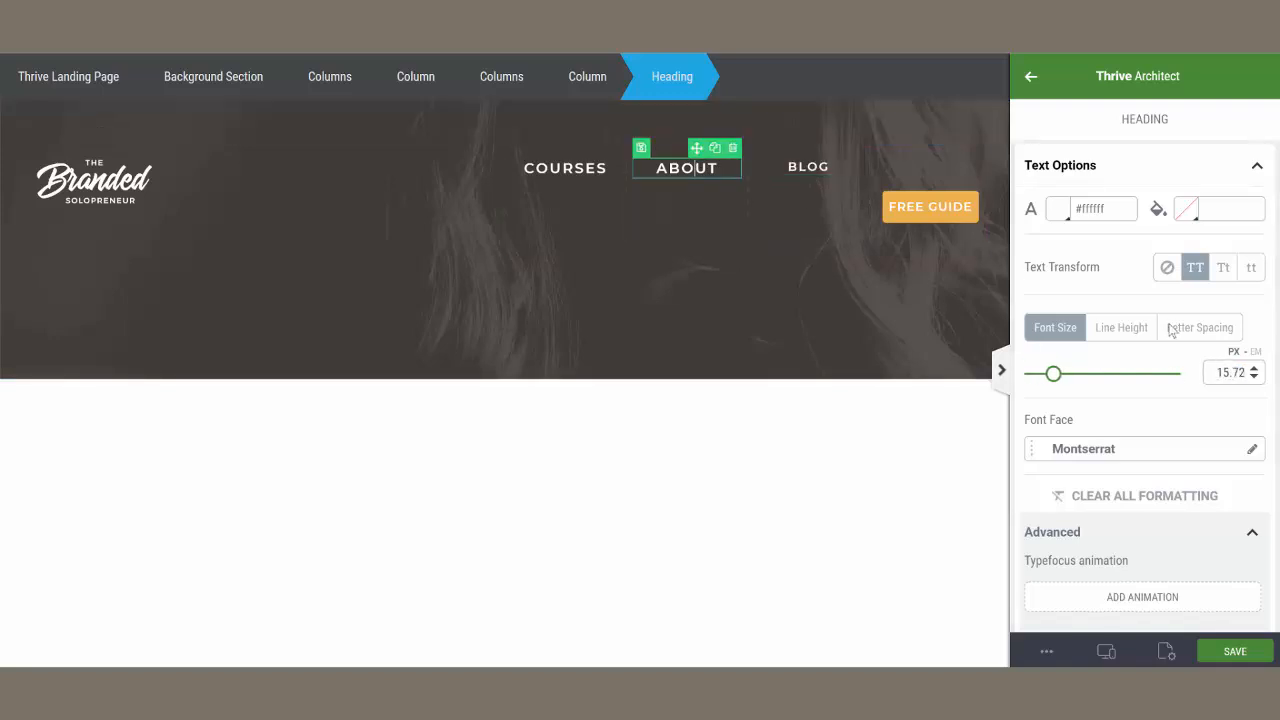
{"action": "double_click", "coordinate": [1231, 373]}
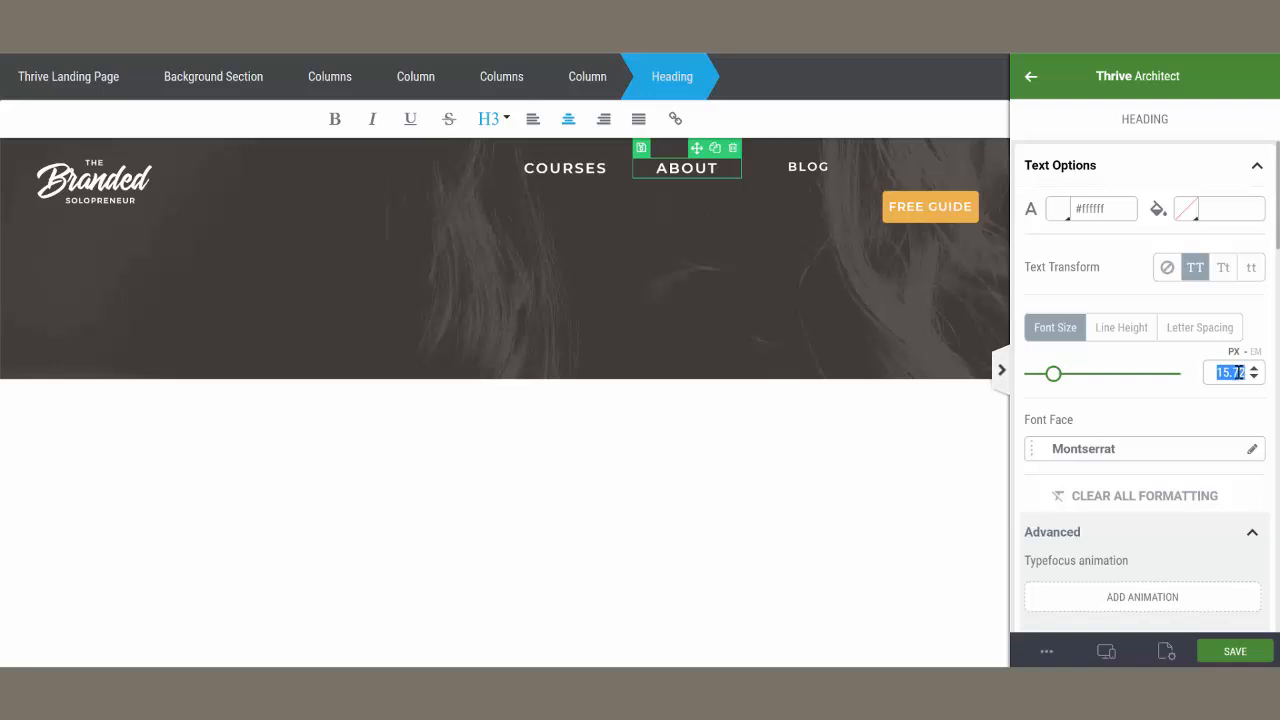
{"action": "type", "text": "13"}
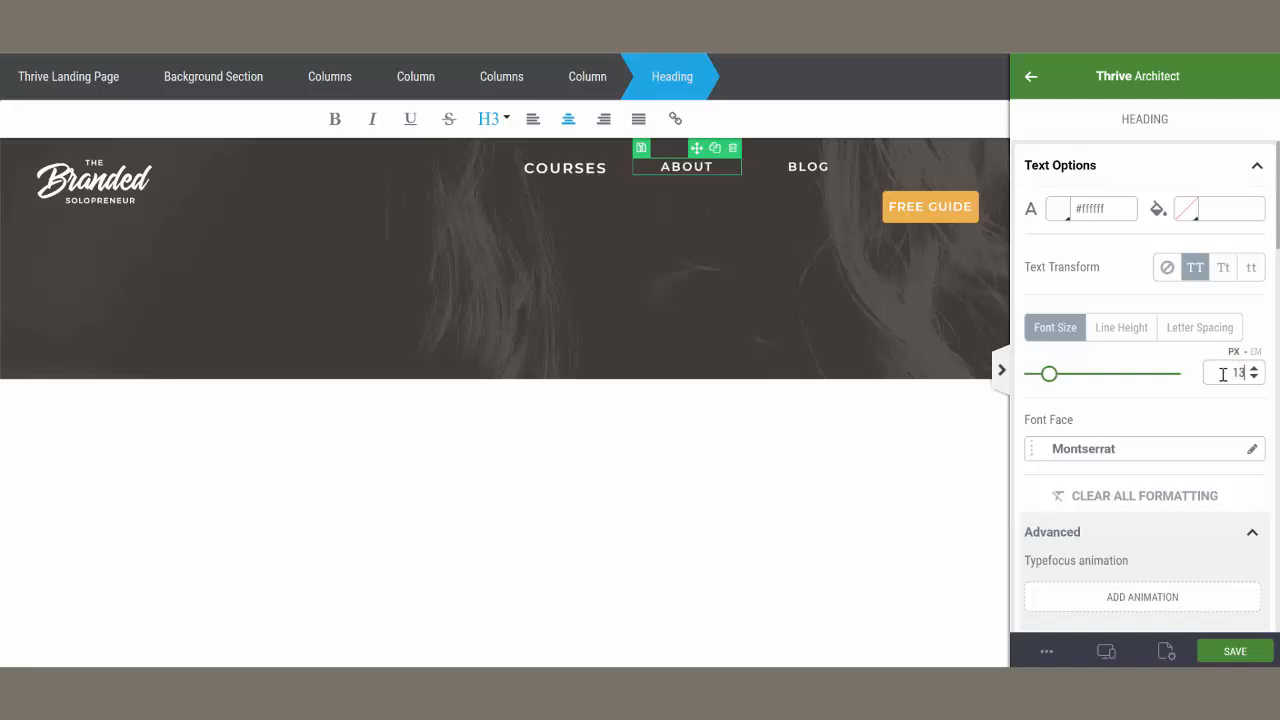
{"action": "left_click", "coordinate": [590, 170]}
{"action": "double_click", "coordinate": [1231, 373]}
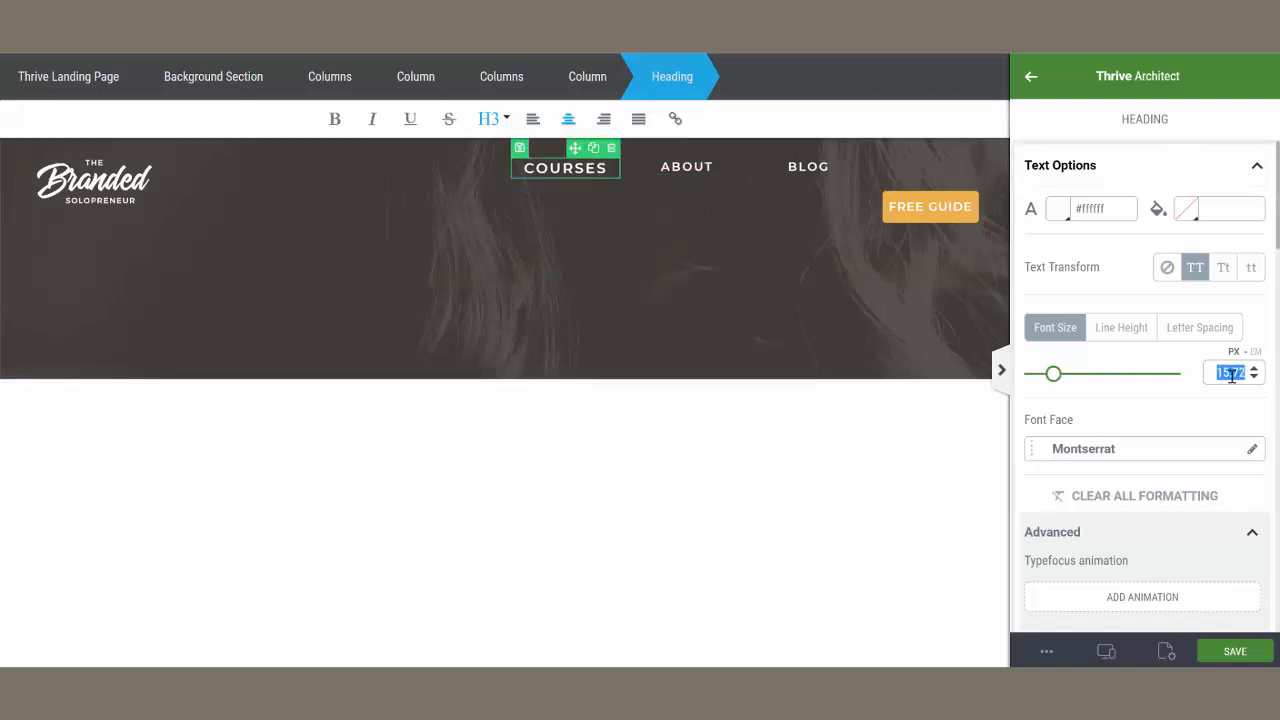
{"action": "type", "text": "13"}
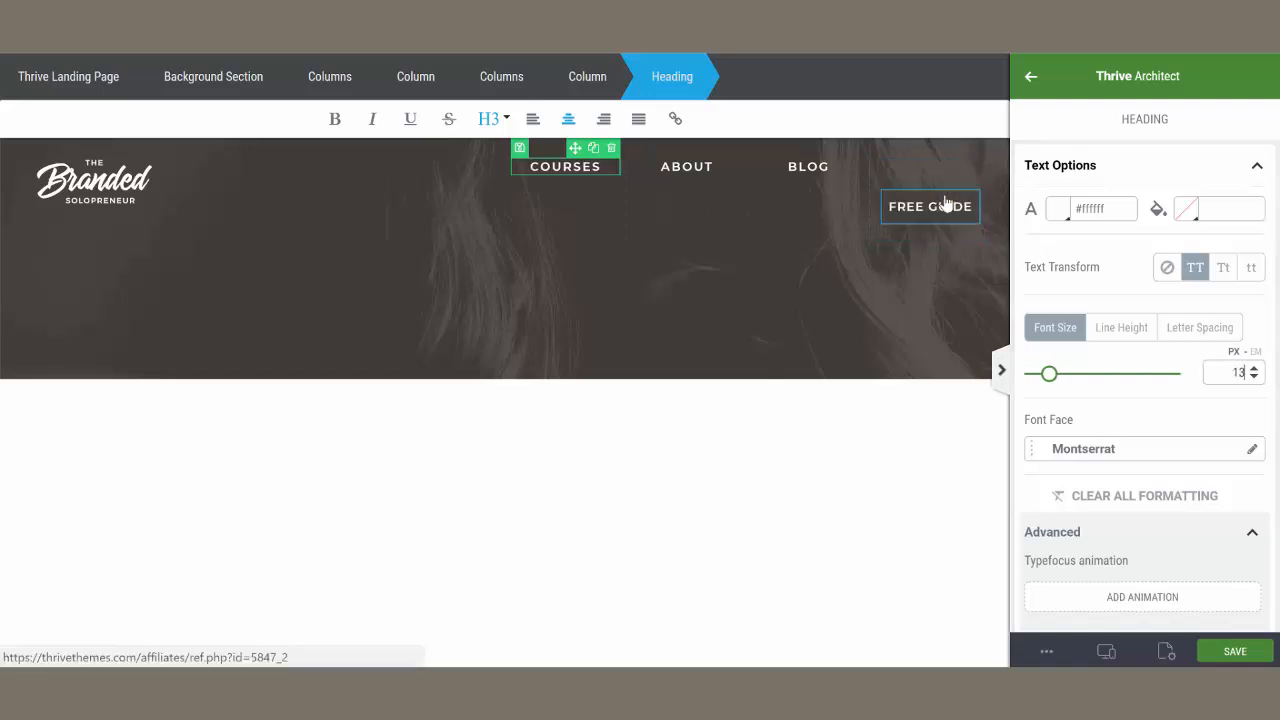
{"action": "left_click", "coordinate": [825, 211]}
{"action": "scroll", "coordinate": [1110, 380], "scroll_direction": "down", "scroll_amount": 5}
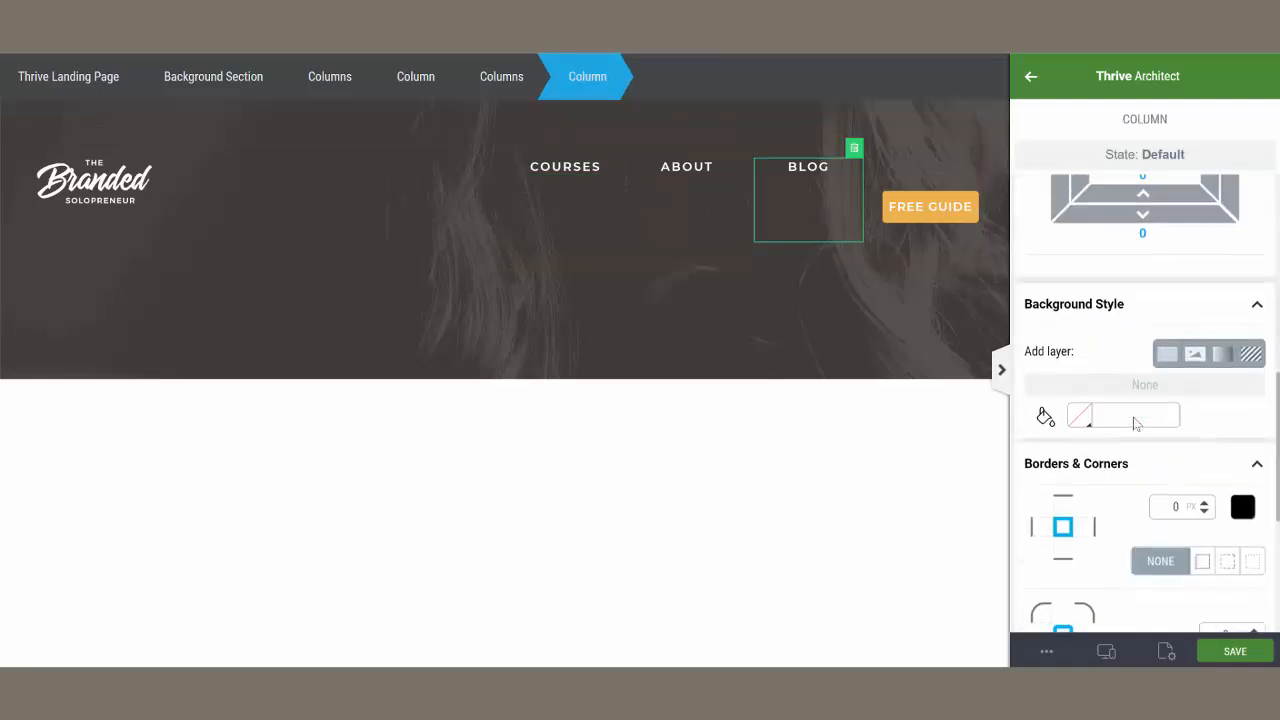
{"action": "scroll", "coordinate": [1136, 424], "scroll_direction": "up", "scroll_amount": 3}
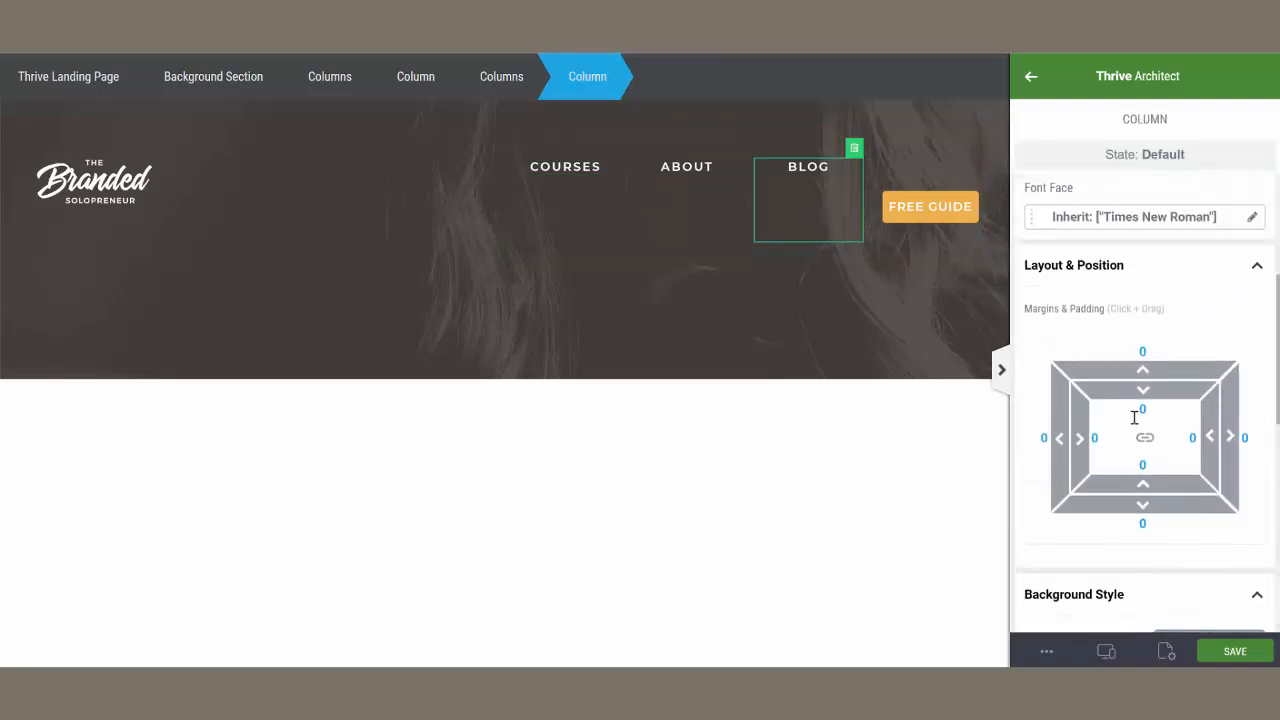
Set the FREE GUIDE button's top margin to -10 to line it up with the navigation headings
{"action": "left_click", "coordinate": [909, 201]}
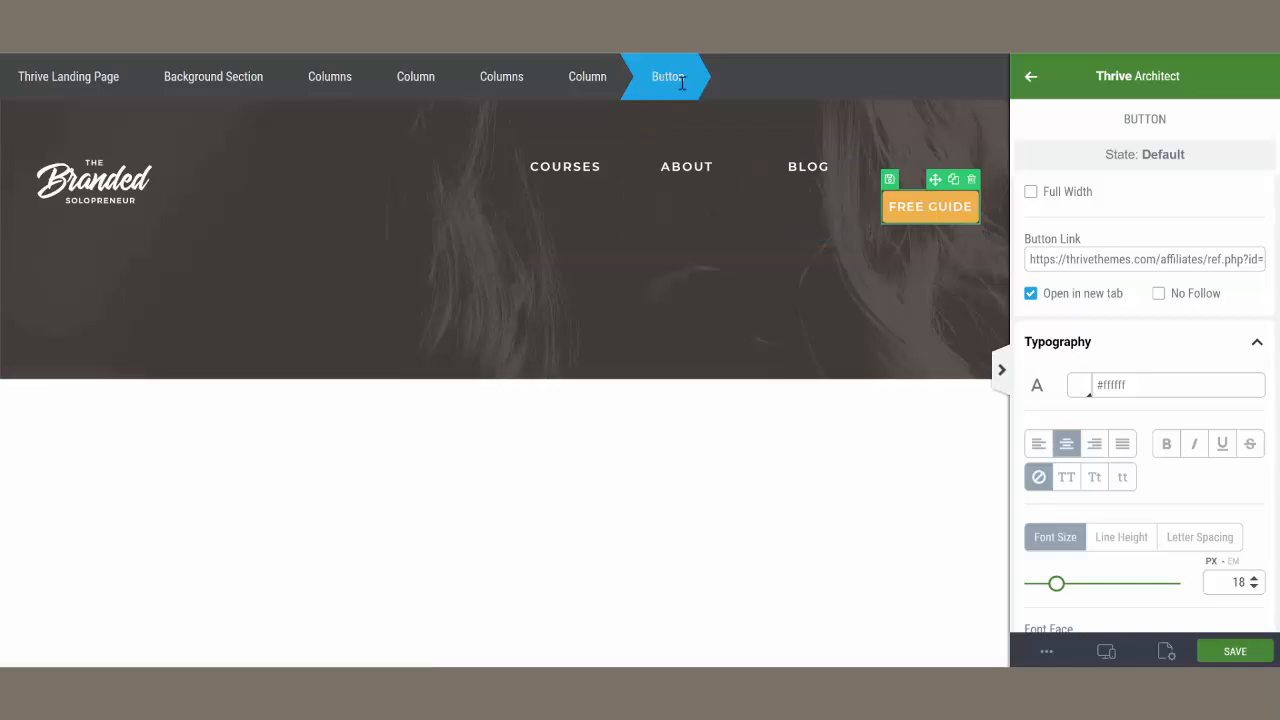
{"action": "scroll", "coordinate": [1130, 340], "scroll_direction": "down", "scroll_amount": 5}
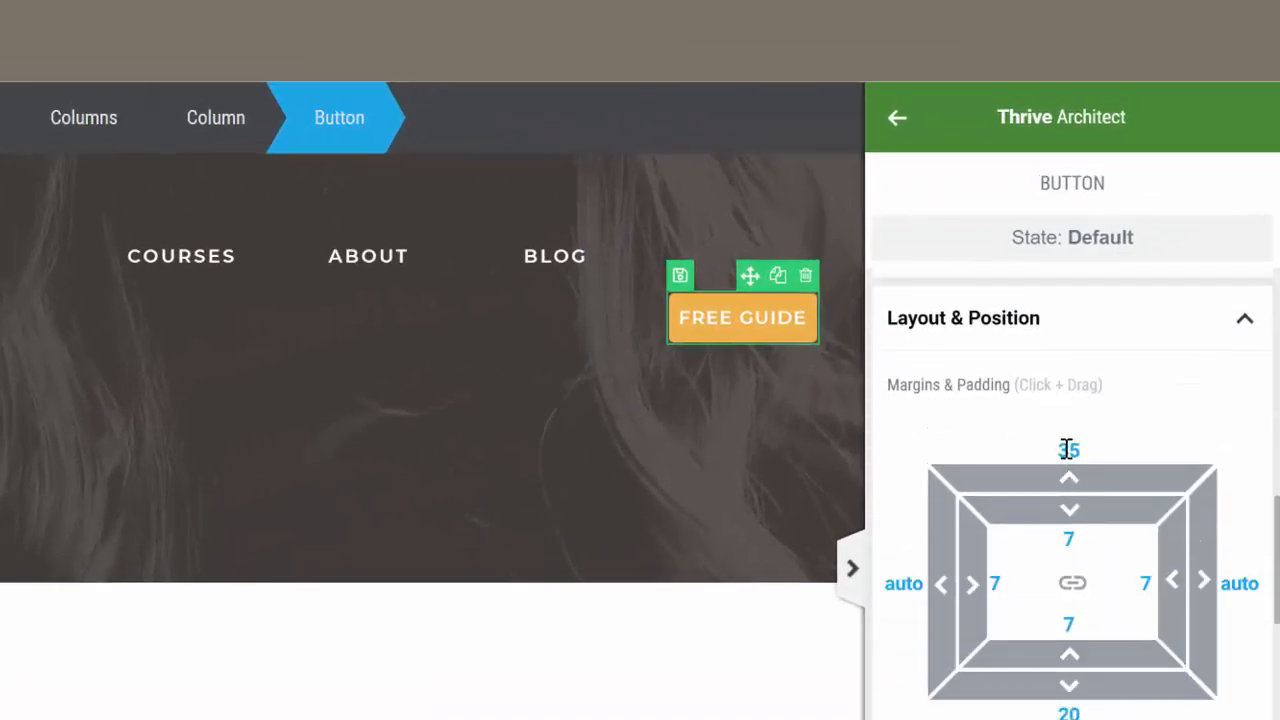
{"action": "left_click", "coordinate": [1068, 449]}
{"action": "key", "text": "BackSpace"}
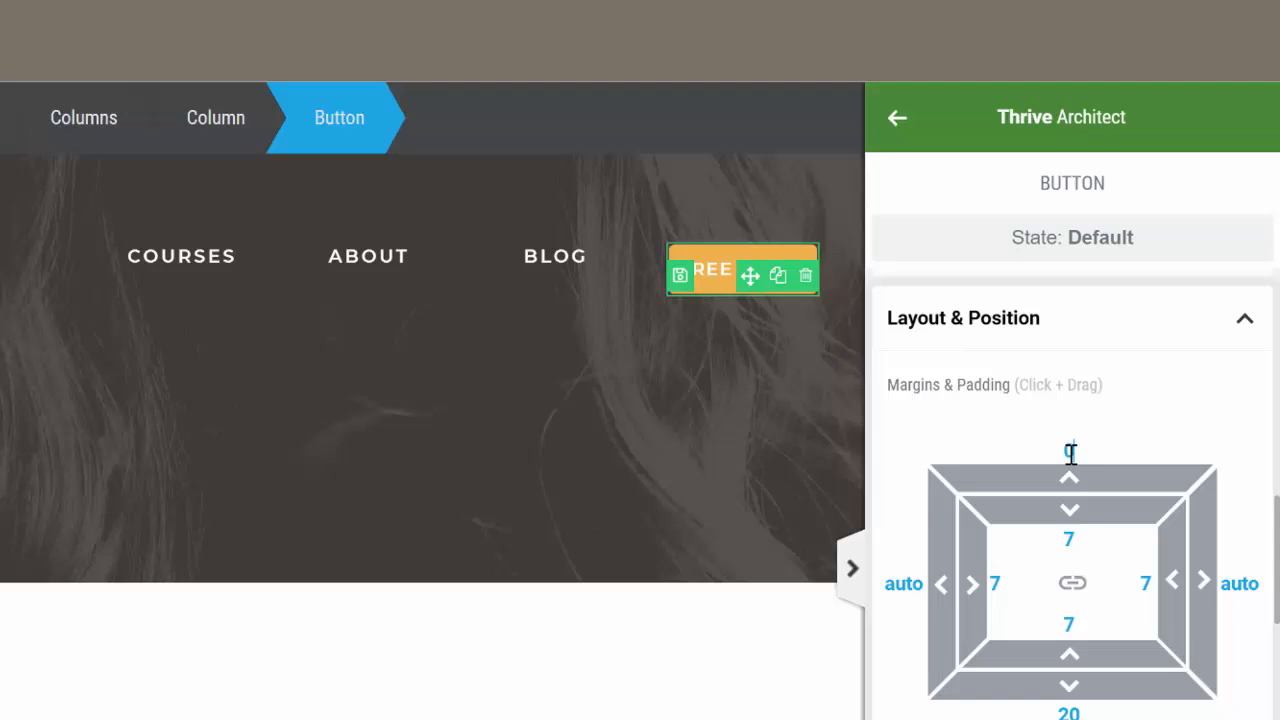
{"action": "double_click", "coordinate": [1070, 453]}
{"action": "key", "text": "BackSpace"}
{"action": "type", "text": "-7"}
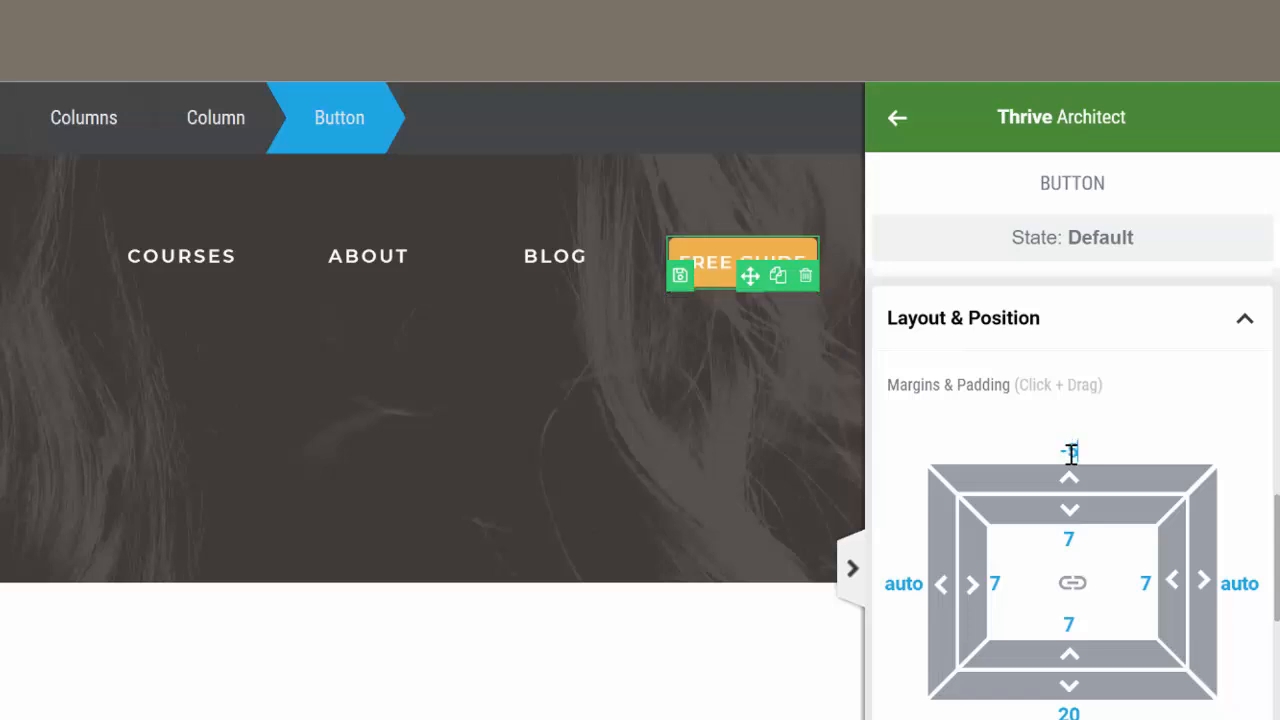
{"action": "left_click_drag", "start_coordinate": [1070, 453], "coordinate": [1080, 453]}
{"action": "type", "text": "10"}
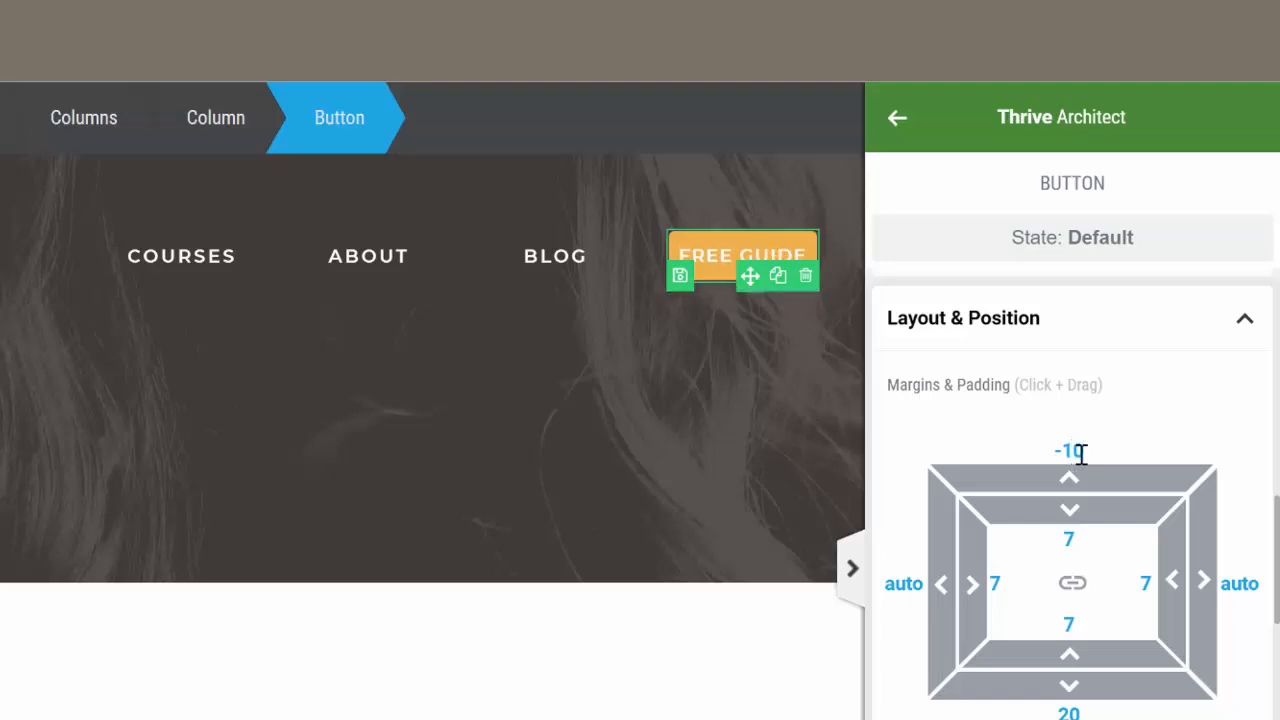
{"action": "left_click", "coordinate": [721, 684]}
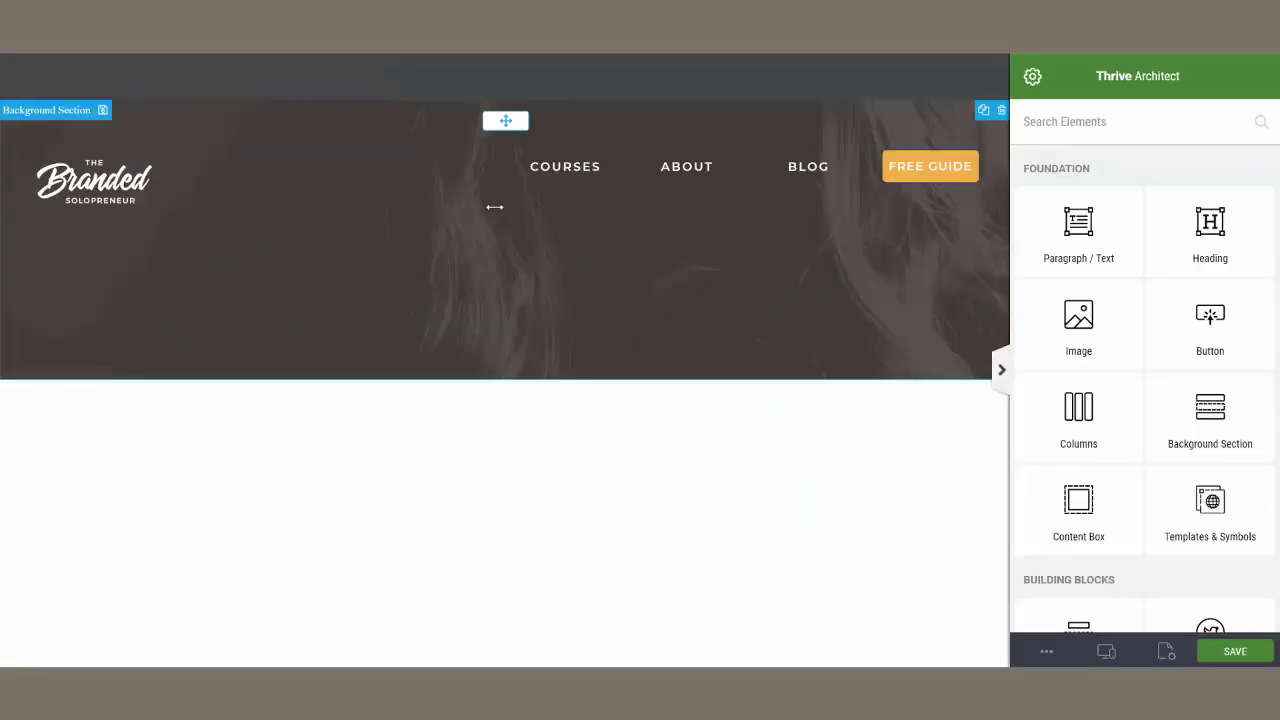
Set the logo image's top margin to 0
{"action": "left_click", "coordinate": [92, 188]}
{"action": "scroll", "coordinate": [1108, 428], "scroll_direction": "down", "scroll_amount": 1}
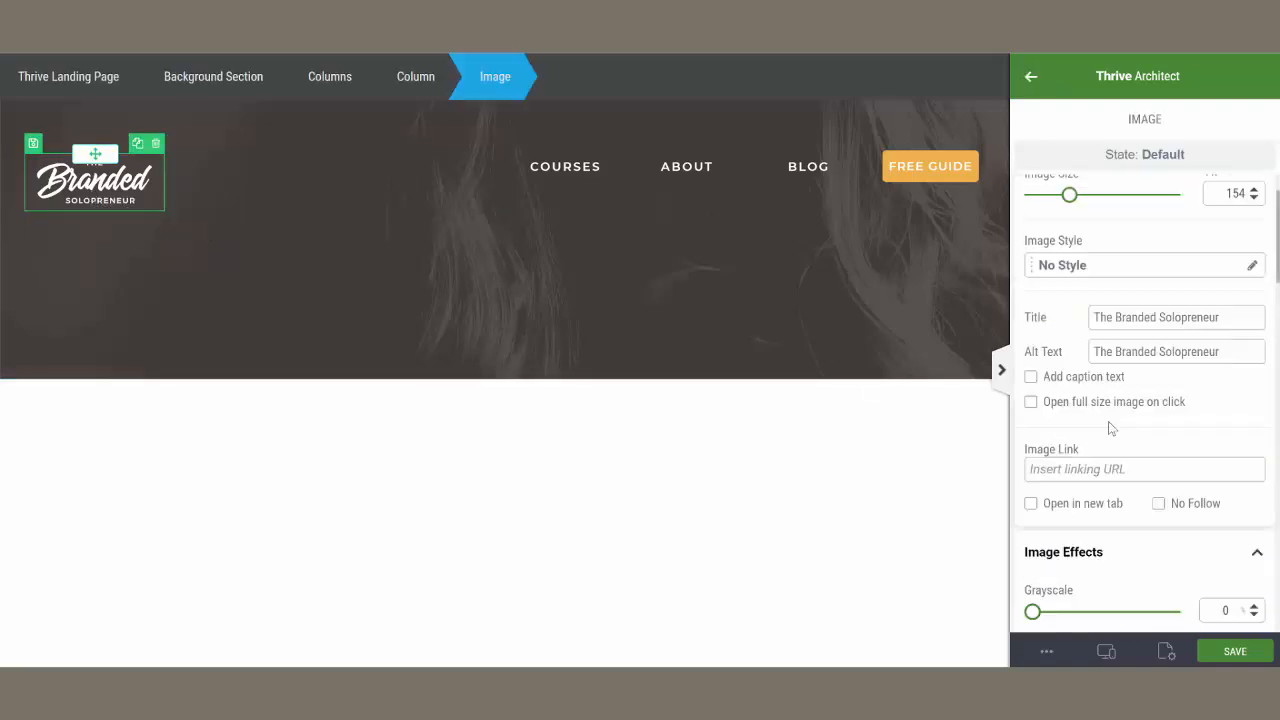
{"action": "scroll", "coordinate": [1108, 428], "scroll_direction": "down", "scroll_amount": 6}
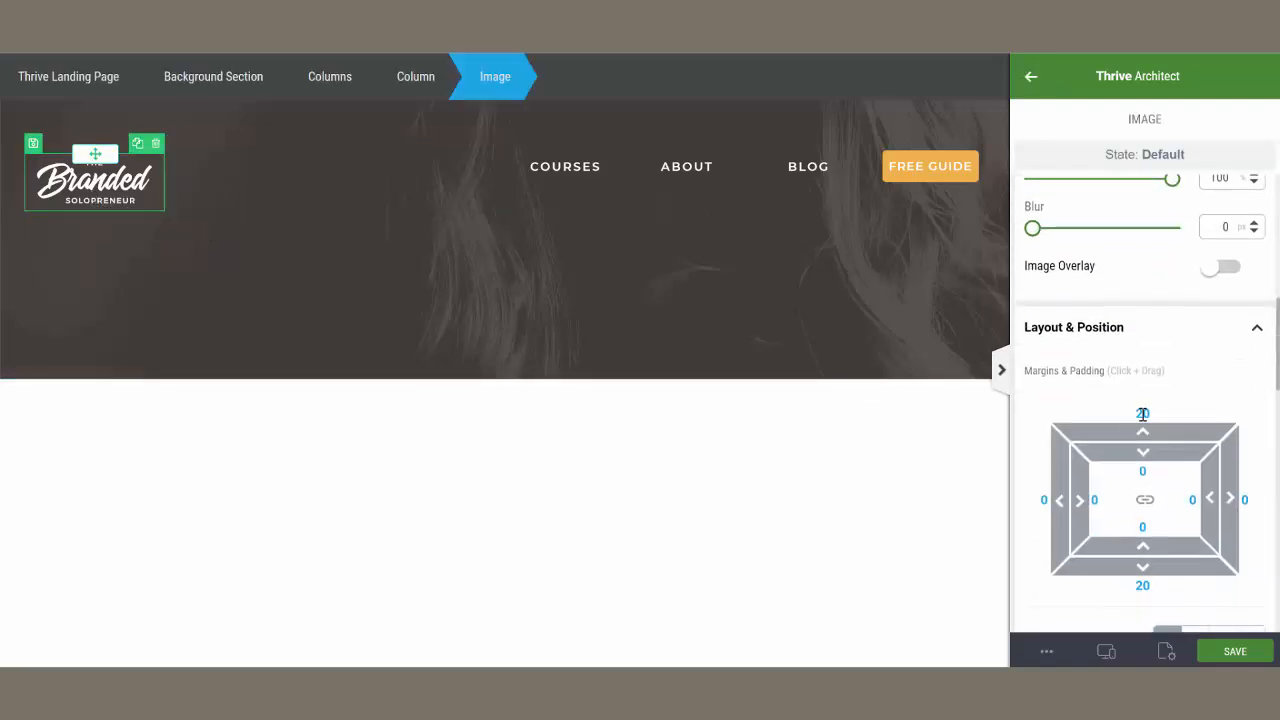
{"action": "double_click", "coordinate": [1143, 414]}
{"action": "type", "text": "0"}
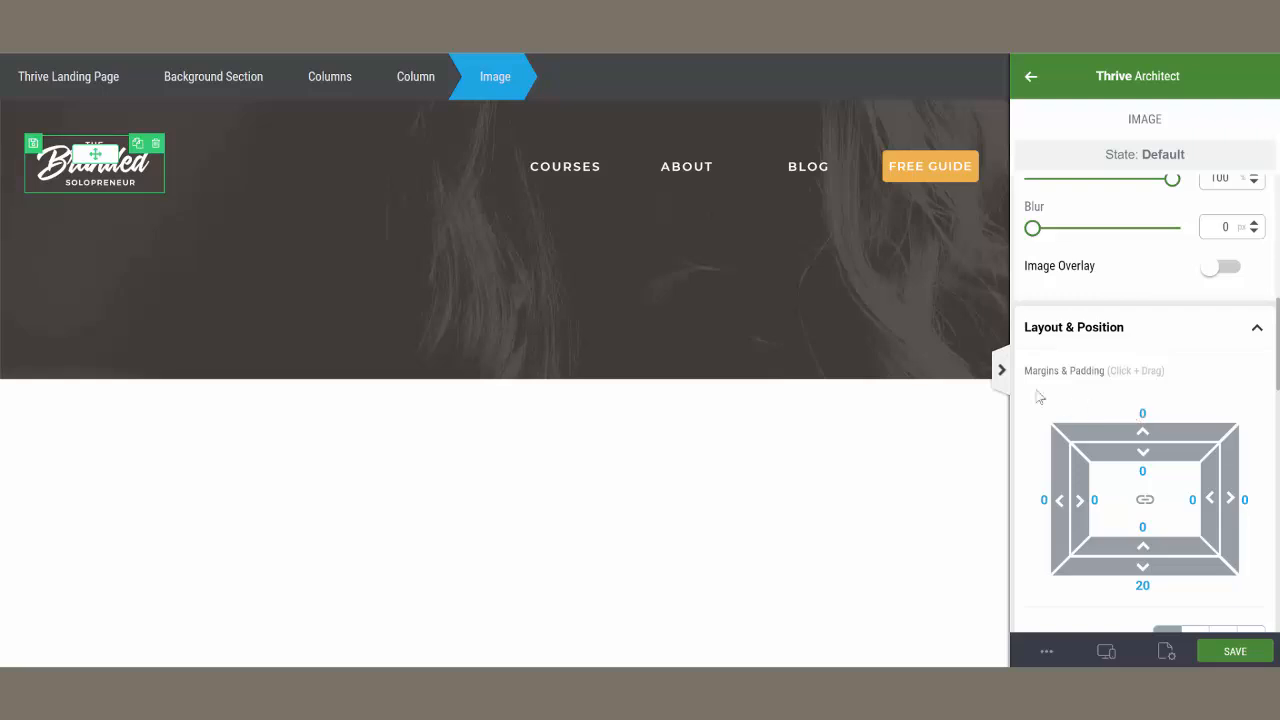
Set the header background section's top padding to 5
{"action": "left_click", "coordinate": [405, 120]}
{"action": "scroll", "coordinate": [1146, 340], "scroll_direction": "down", "scroll_amount": 3}
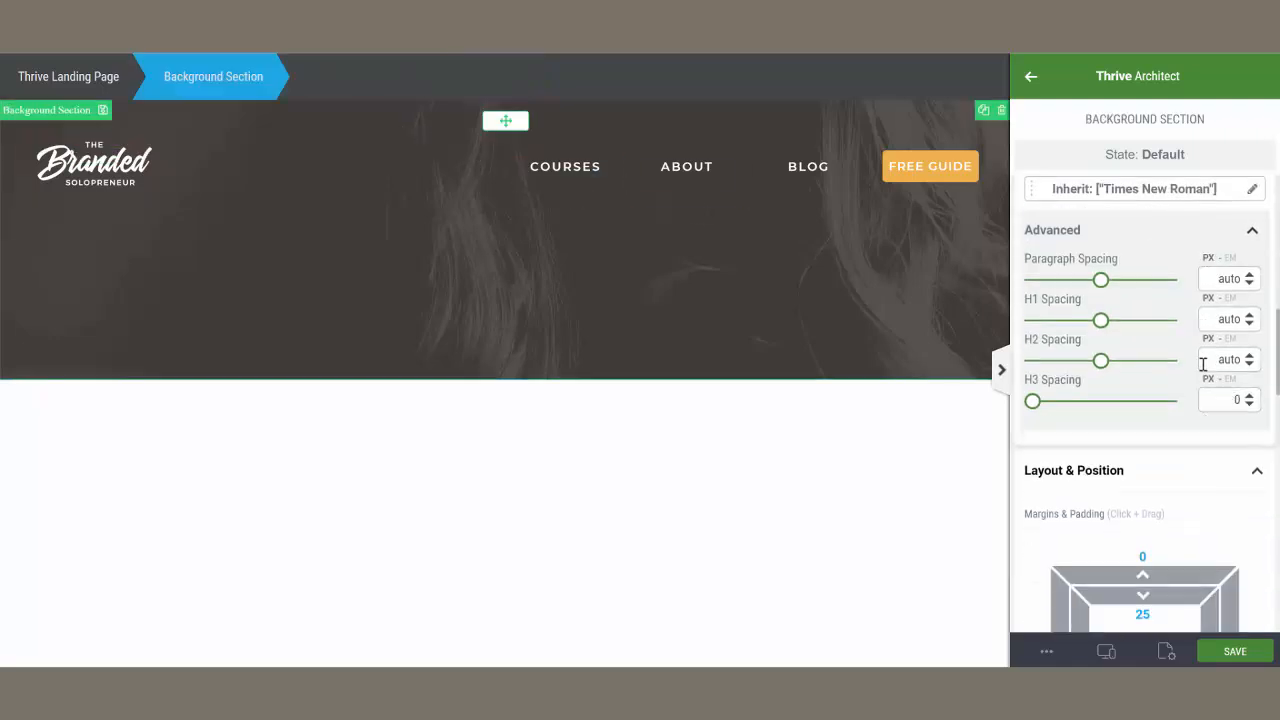
{"action": "left_click", "coordinate": [1142, 427]}
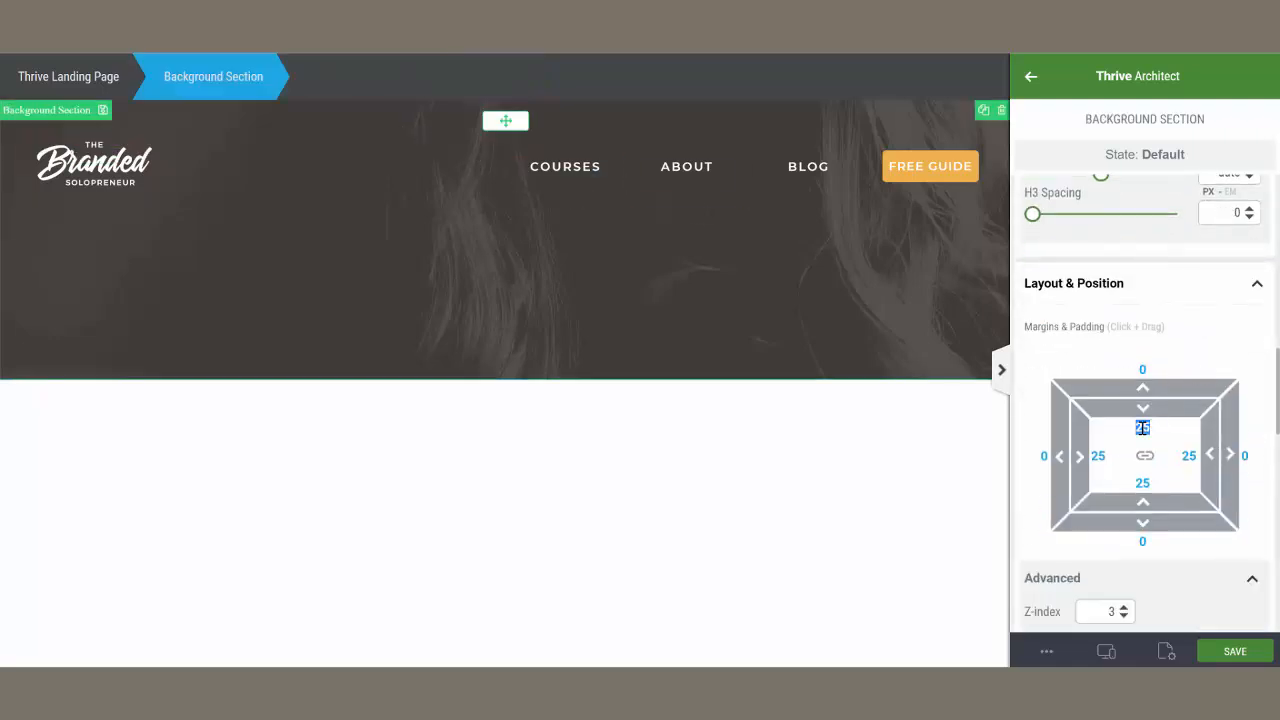
{"action": "key", "text": "BackSpace"}
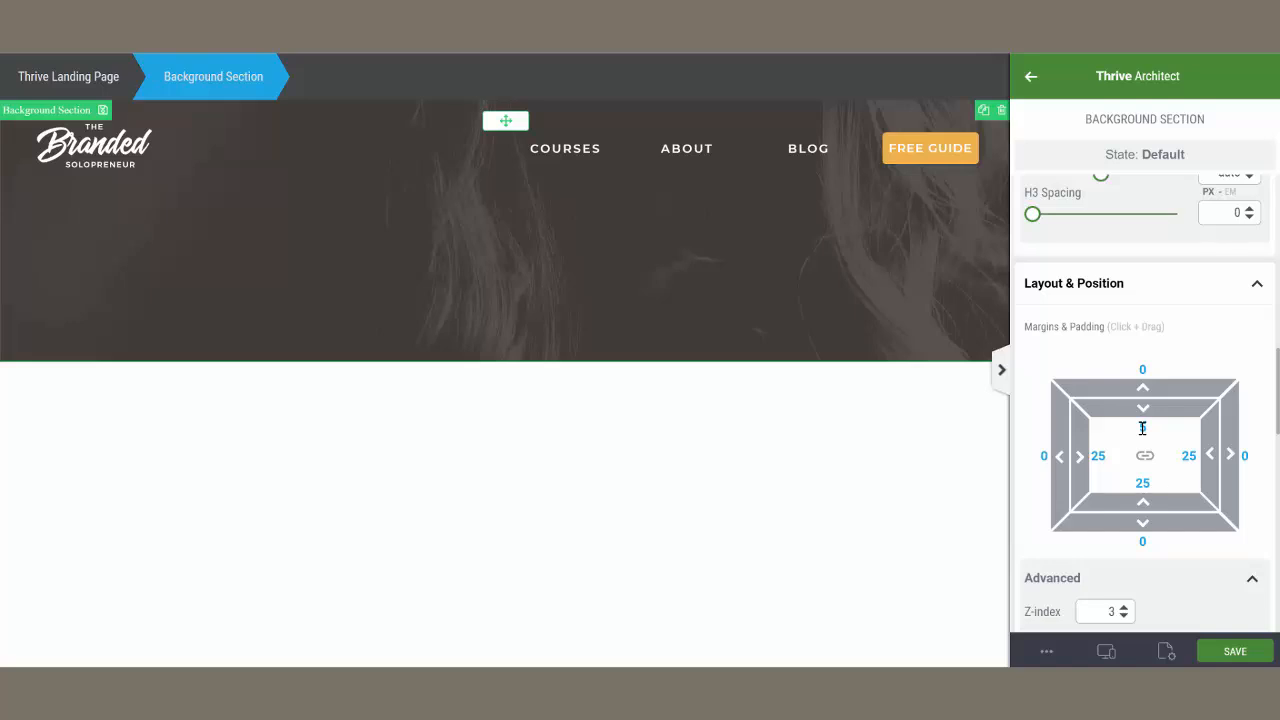
{"action": "type", "text": "5"}
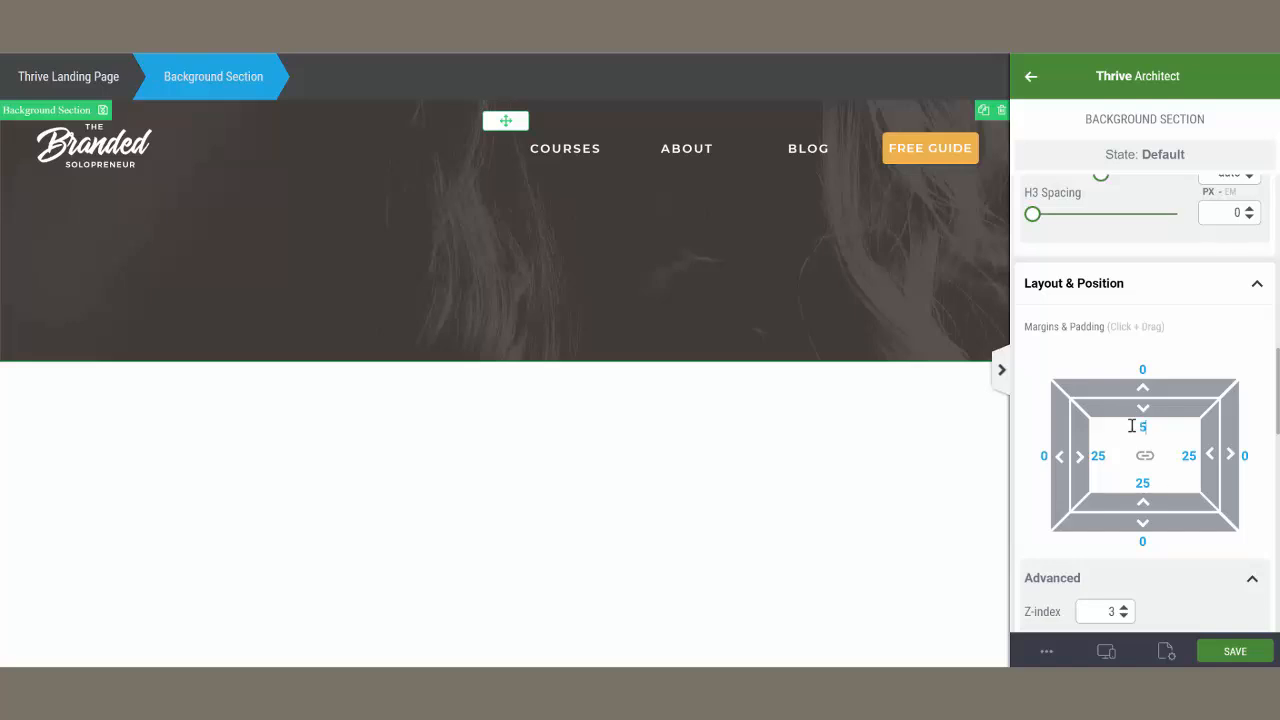
Move the column dividers on both sides of ABOUT toward the FREE GUIDE button, widening the COURSES column to about 37.6%
{"action": "left_click", "coordinate": [531, 204]}
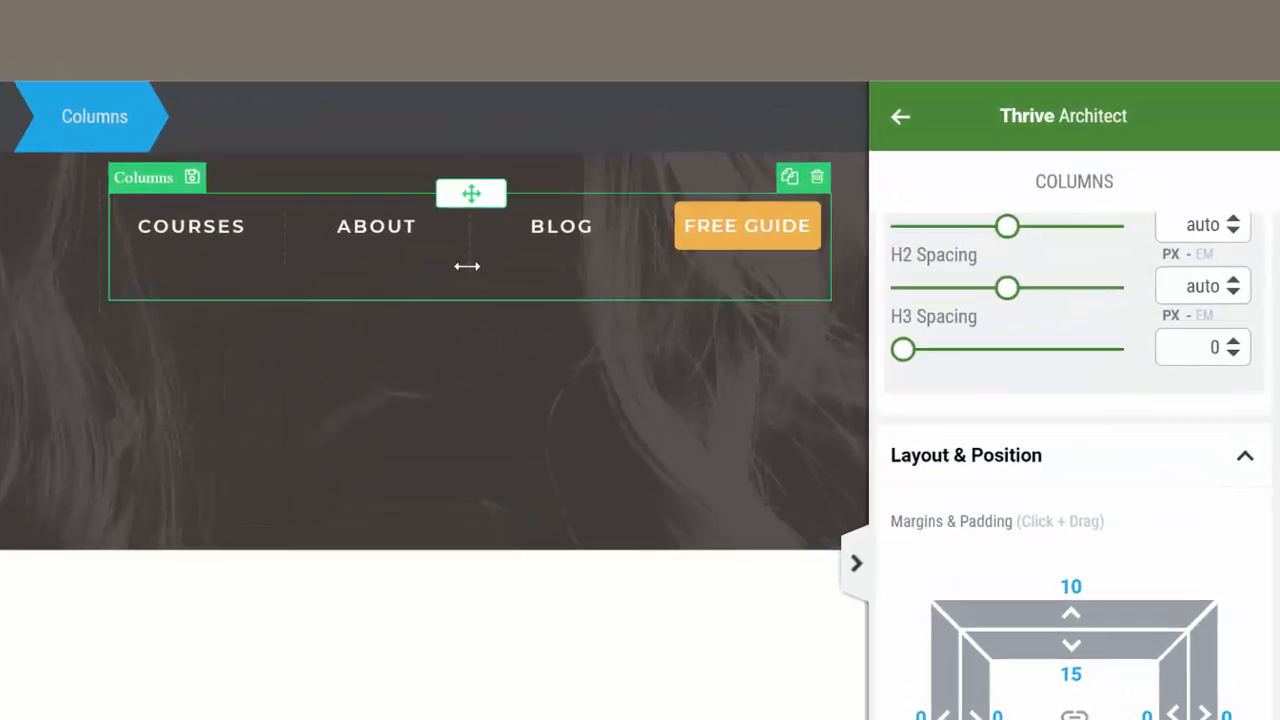
{"action": "left_click_drag", "start_coordinate": [469, 266], "coordinate": [520, 265]}
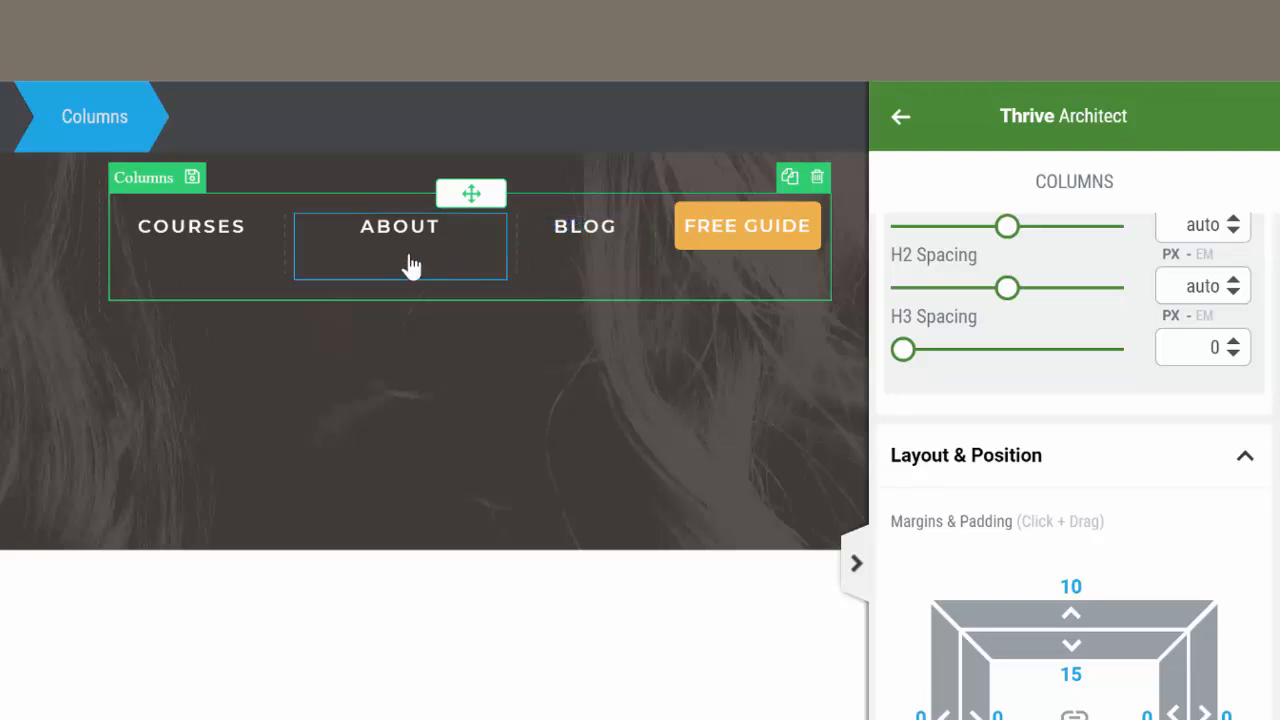
{"action": "left_click_drag", "start_coordinate": [314, 268], "coordinate": [378, 260]}
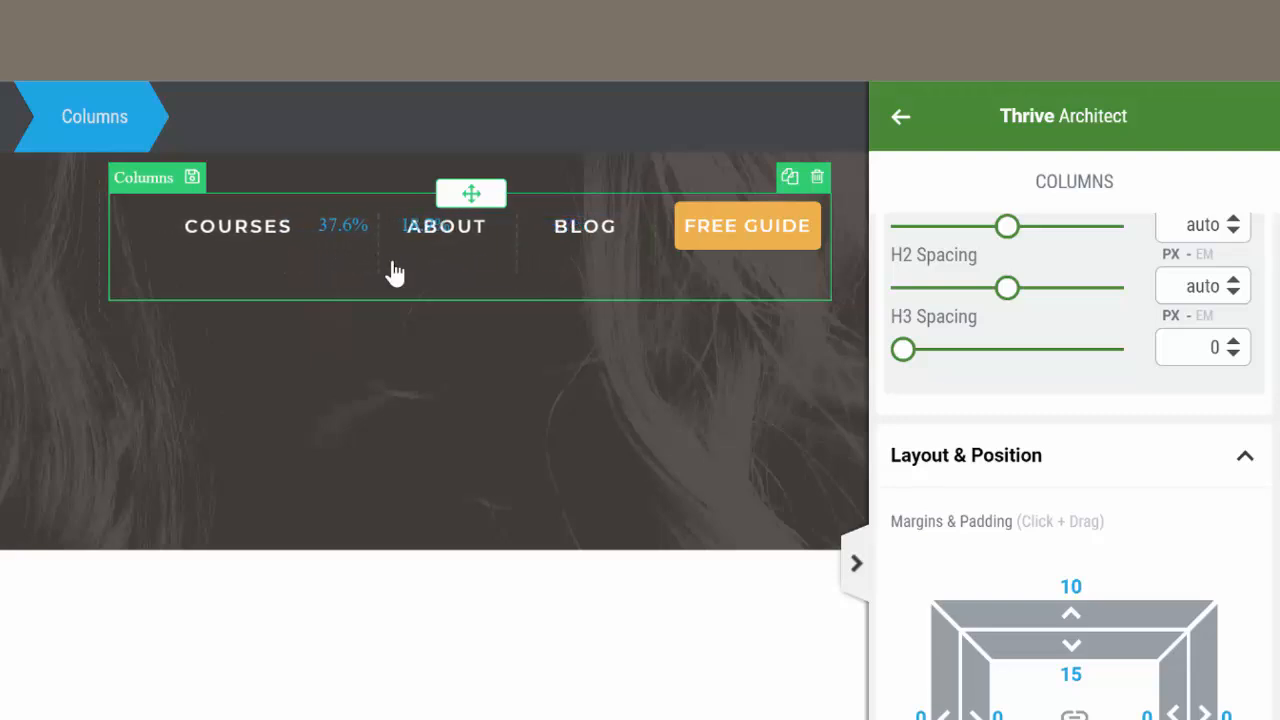
Right-align the COURSES heading within its column
{"action": "left_click", "coordinate": [270, 238]}
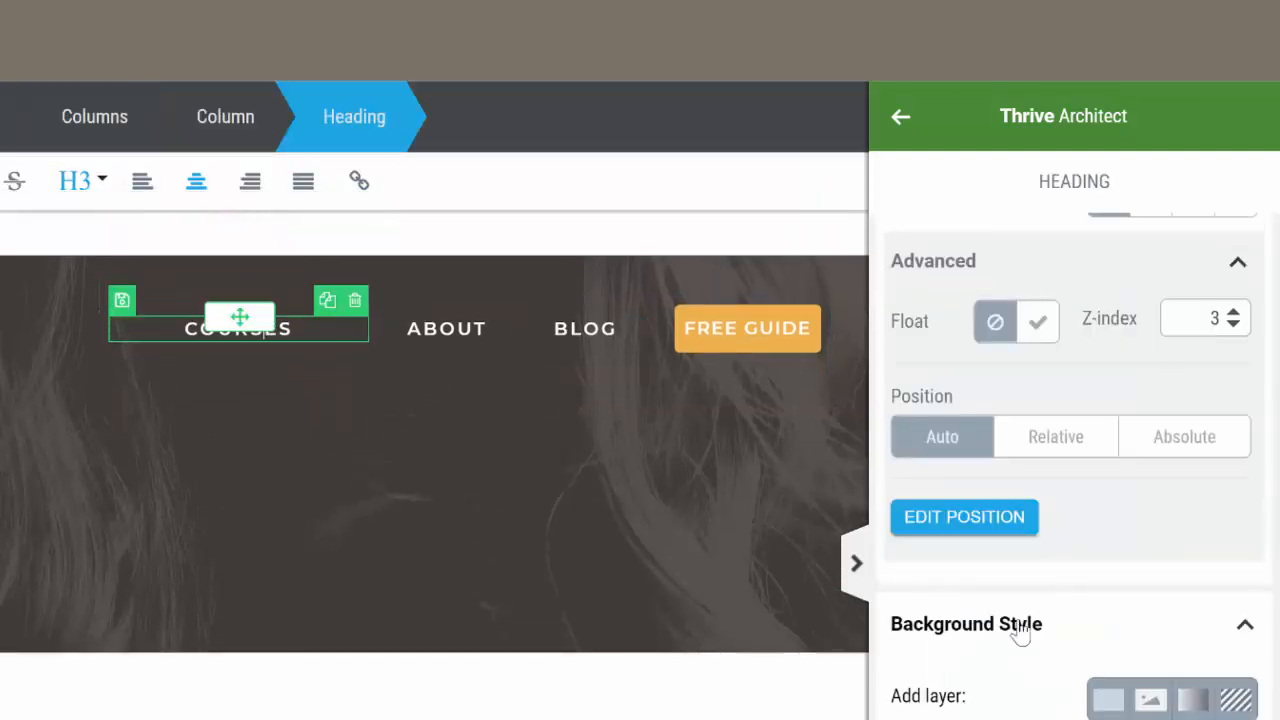
{"action": "left_click", "coordinate": [249, 196]}
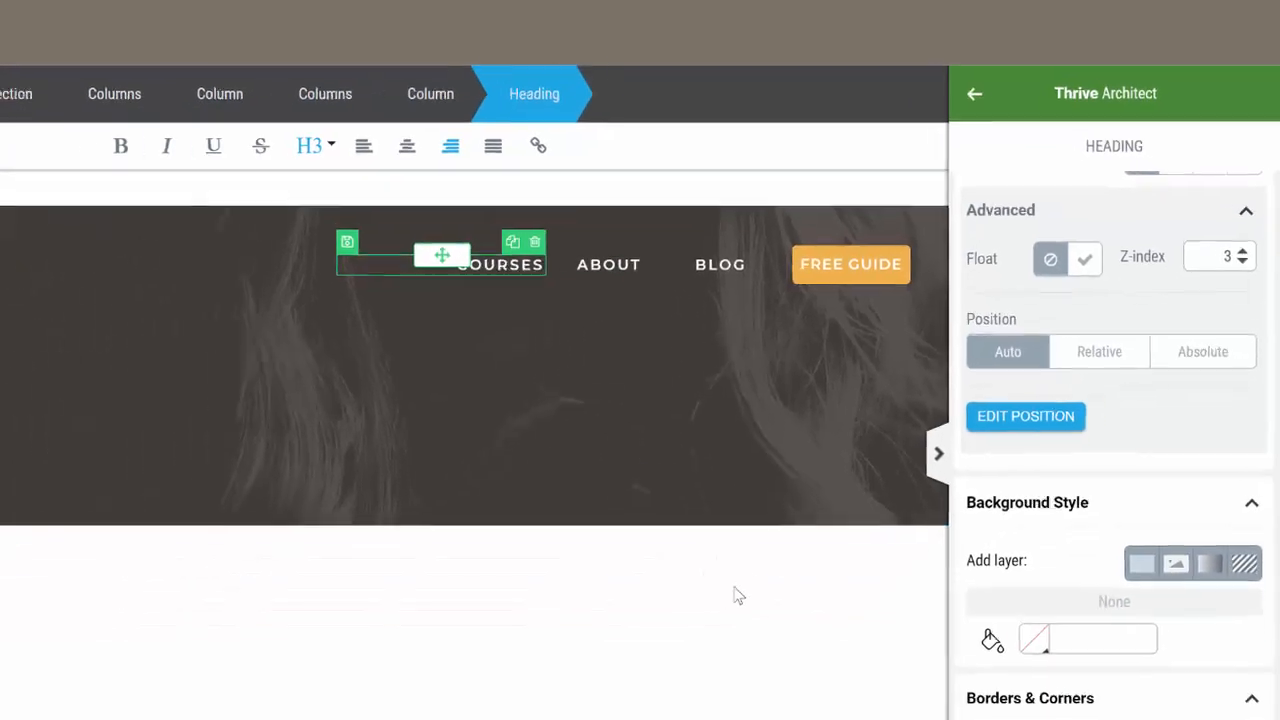
{"action": "left_click", "coordinate": [837, 489]}
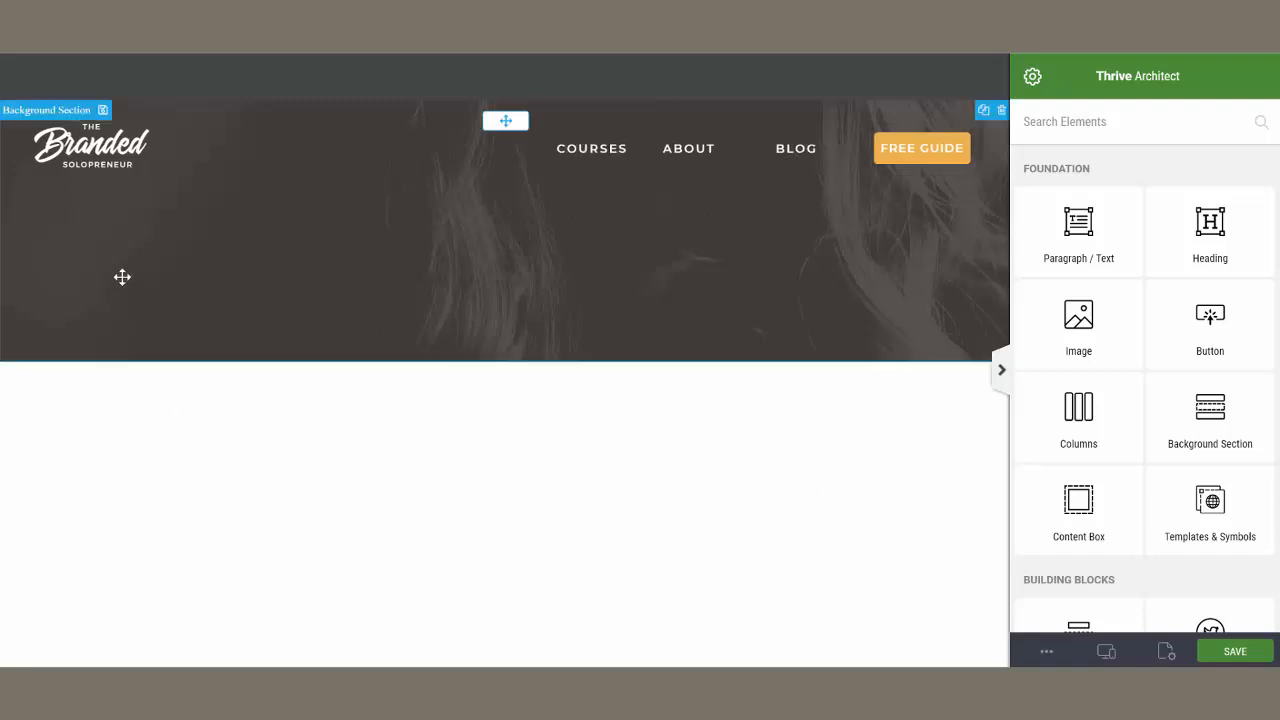
{"action": "left_click", "coordinate": [97, 170]}
{"action": "scroll", "coordinate": [1168, 414], "scroll_direction": "down", "scroll_amount": 2}
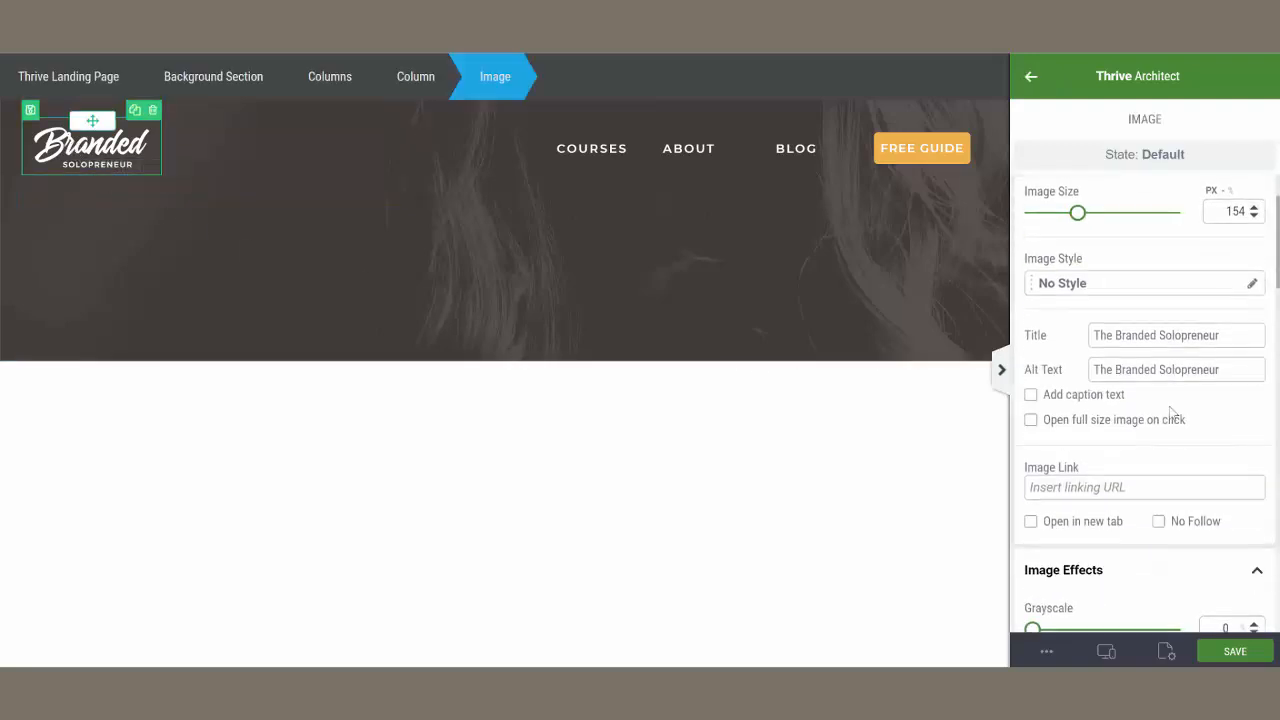
{"action": "type", "text": "http://thebrandedsolopreneur.com/"}
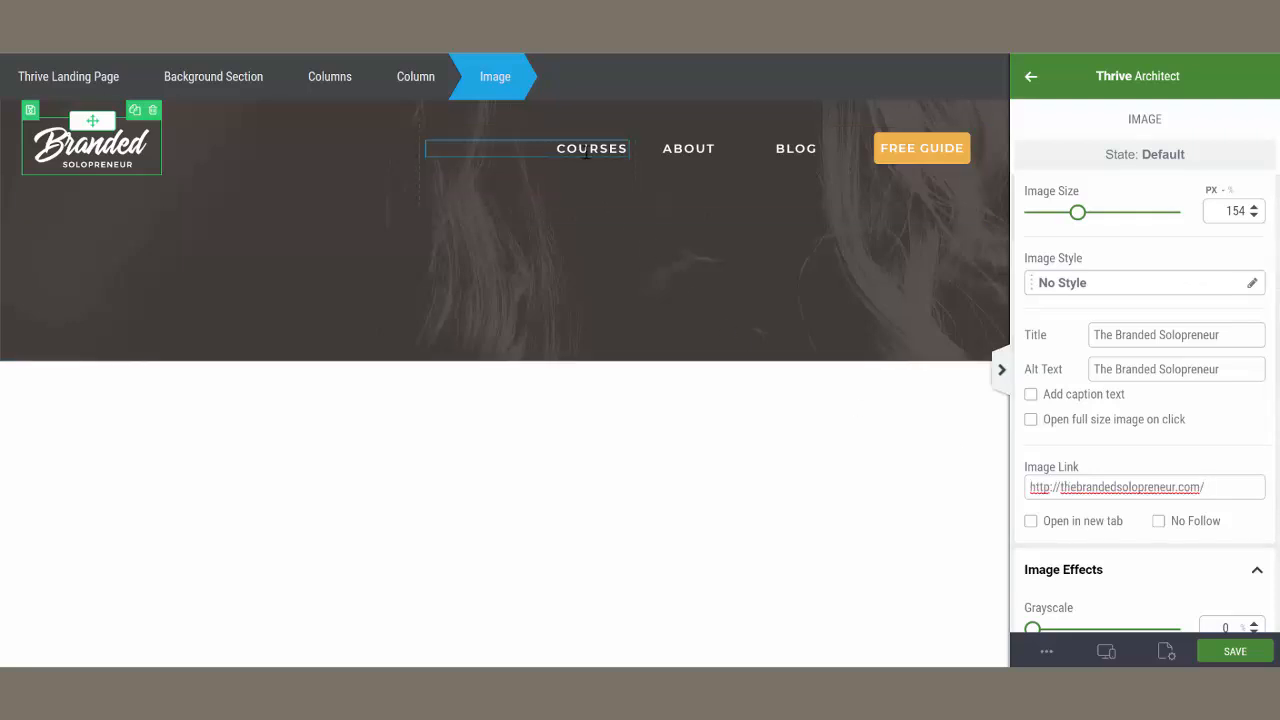
Link the COURSES heading text to the Mini Course Be Back Soon page, opening in a new tab
{"action": "double_click", "coordinate": [589, 150]}
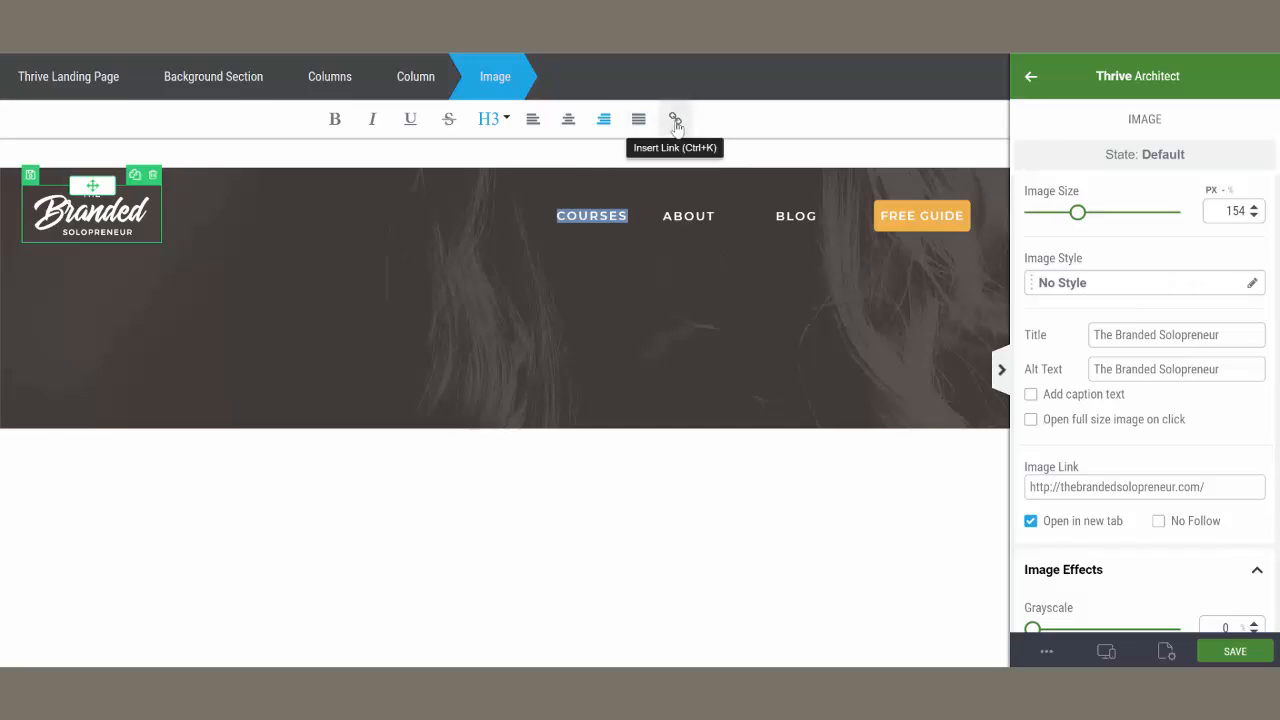
{"action": "left_click", "coordinate": [676, 121]}
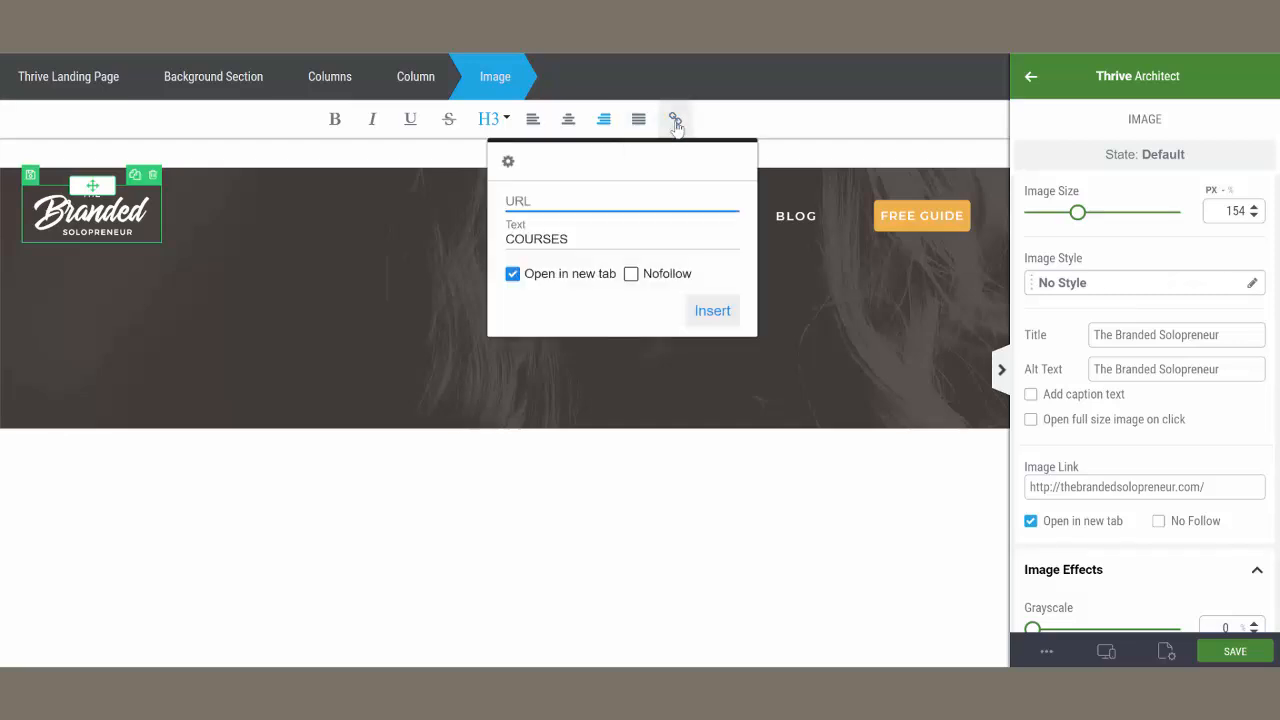
{"action": "type", "text": "cours"}
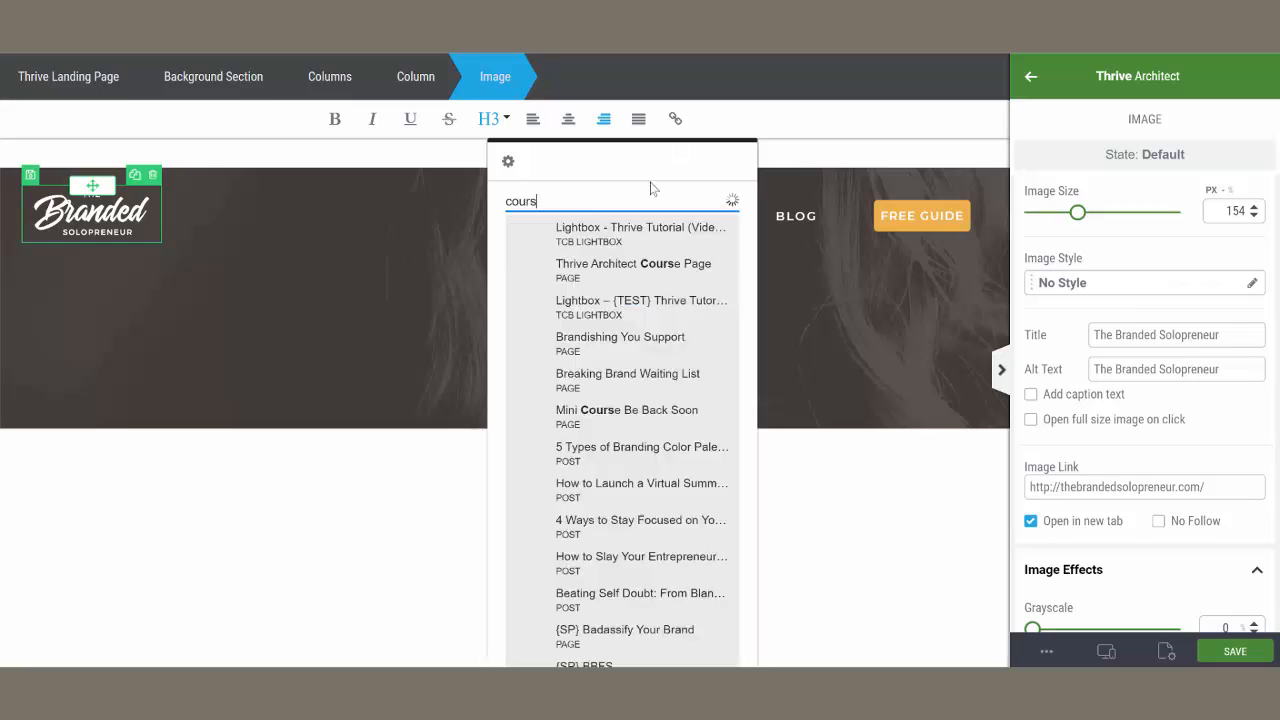
{"action": "left_click", "coordinate": [648, 412]}
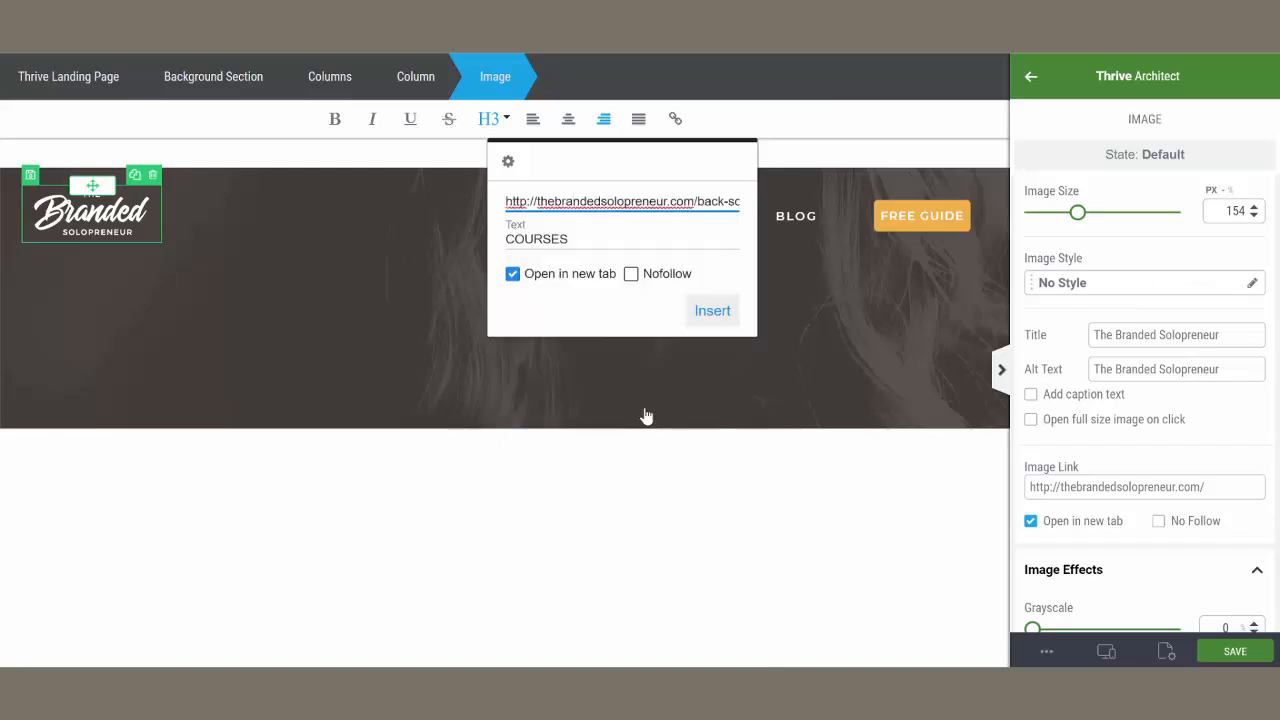
{"action": "left_click", "coordinate": [708, 311]}
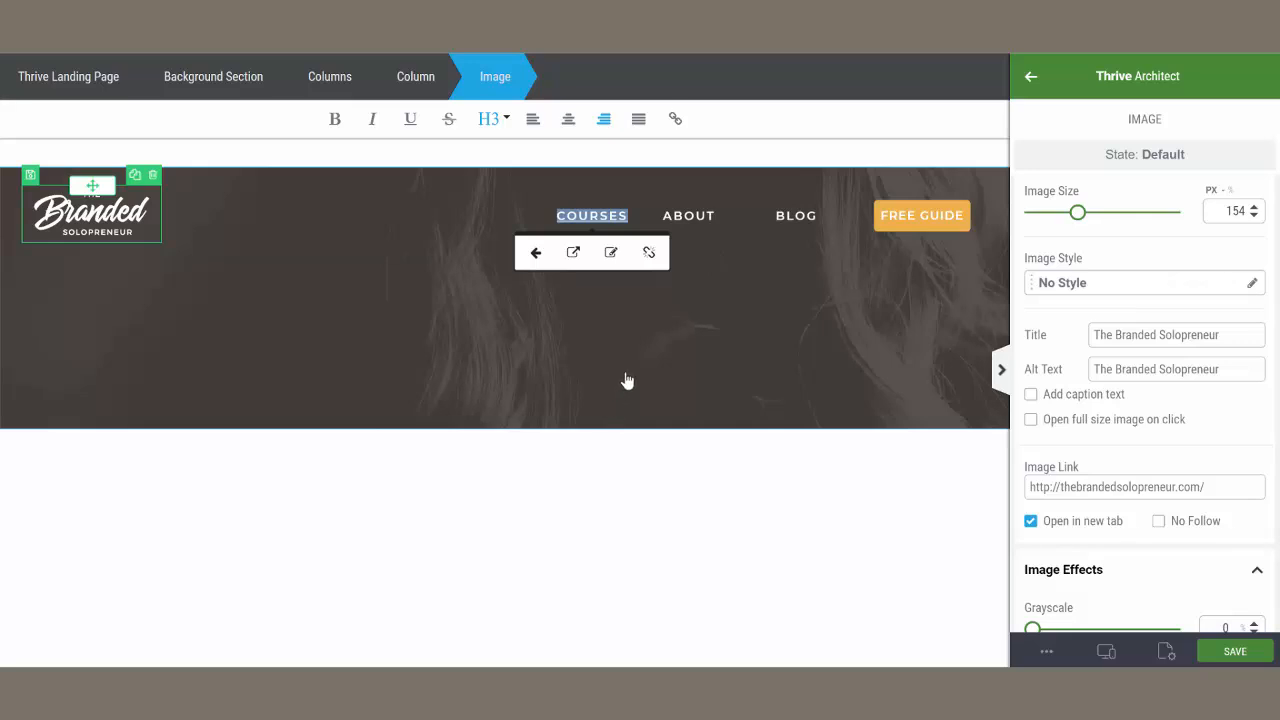
Remove the underline from the hyperlink style in the landing page's text formats
{"action": "left_click", "coordinate": [33, 78]}
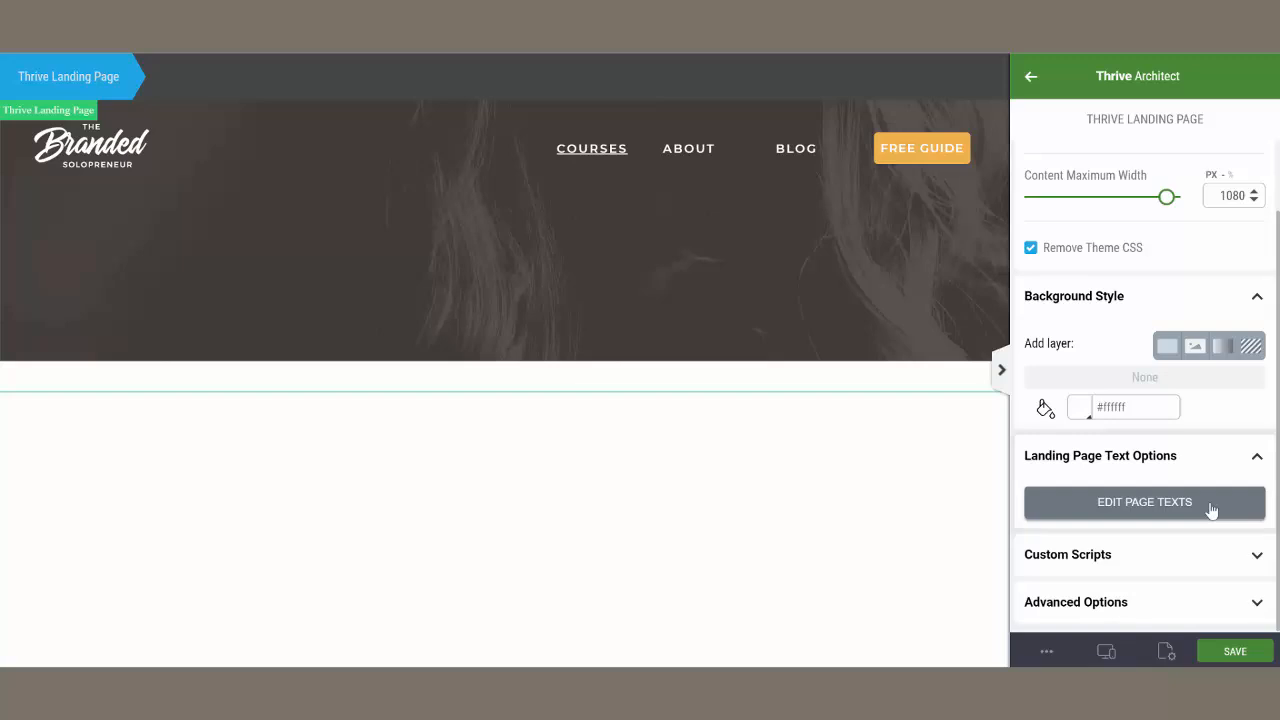
{"action": "left_click", "coordinate": [1211, 510]}
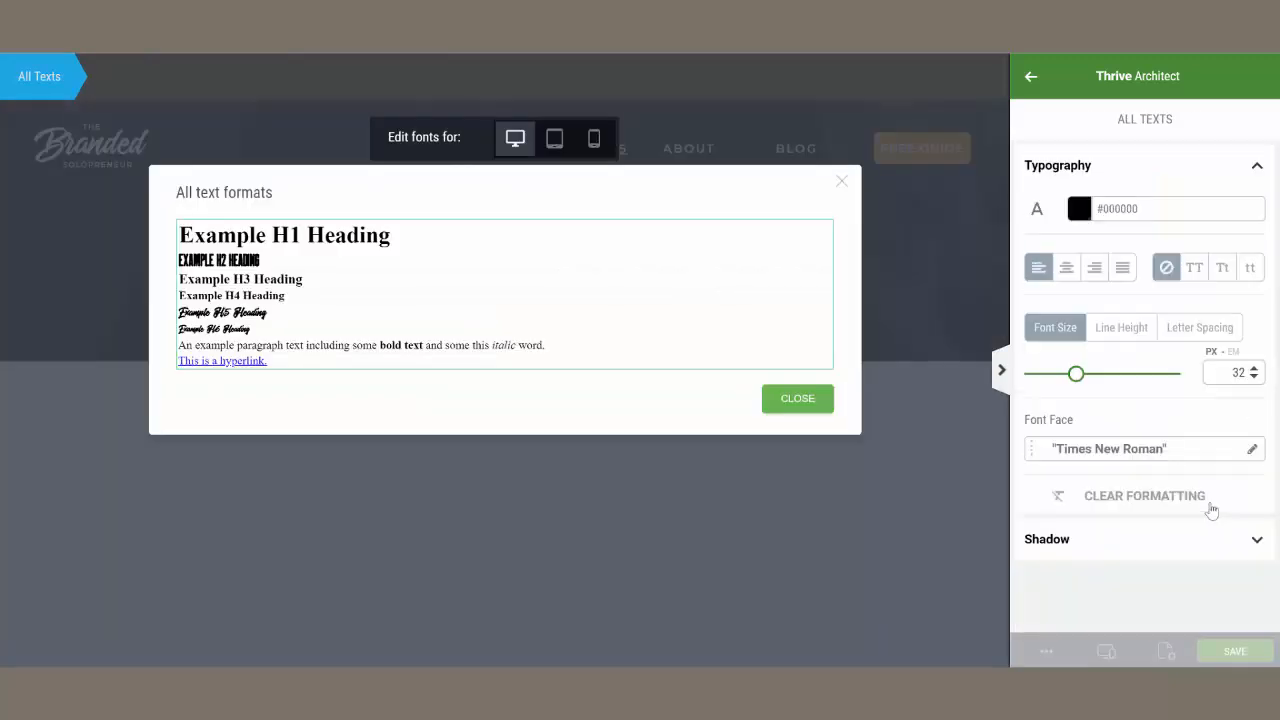
{"action": "left_click", "coordinate": [302, 366]}
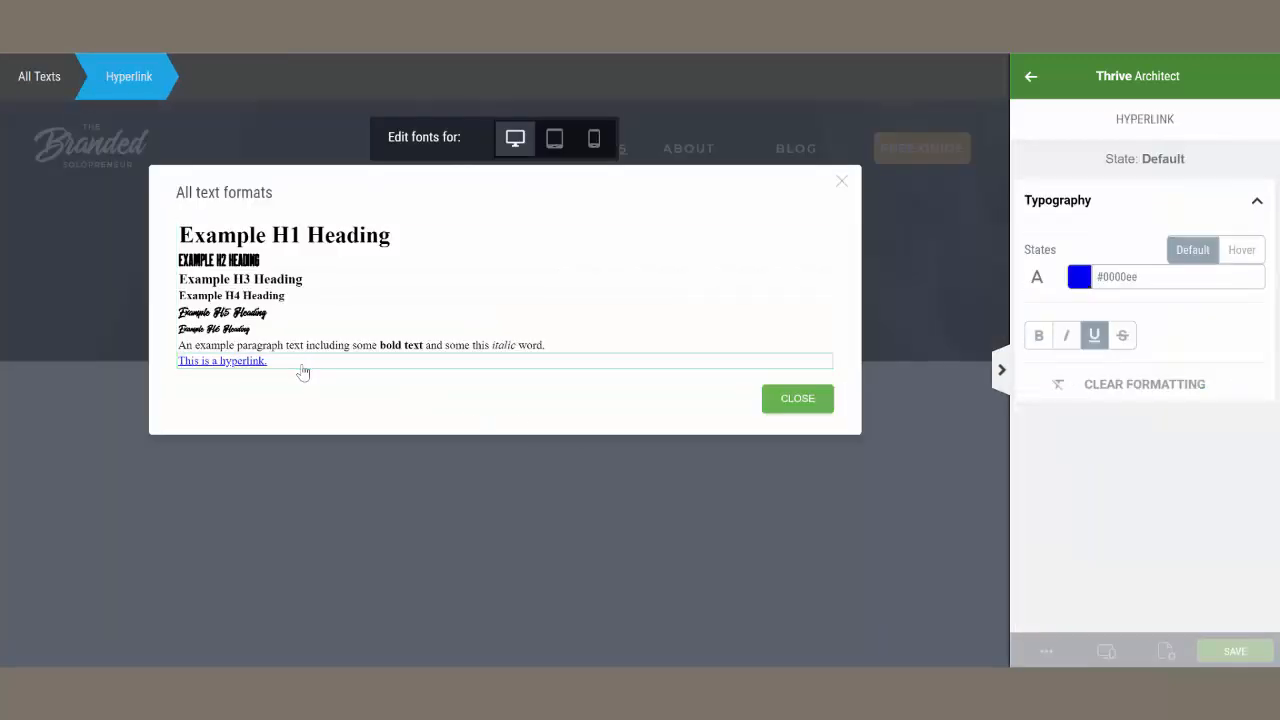
{"action": "left_click", "coordinate": [1096, 337]}
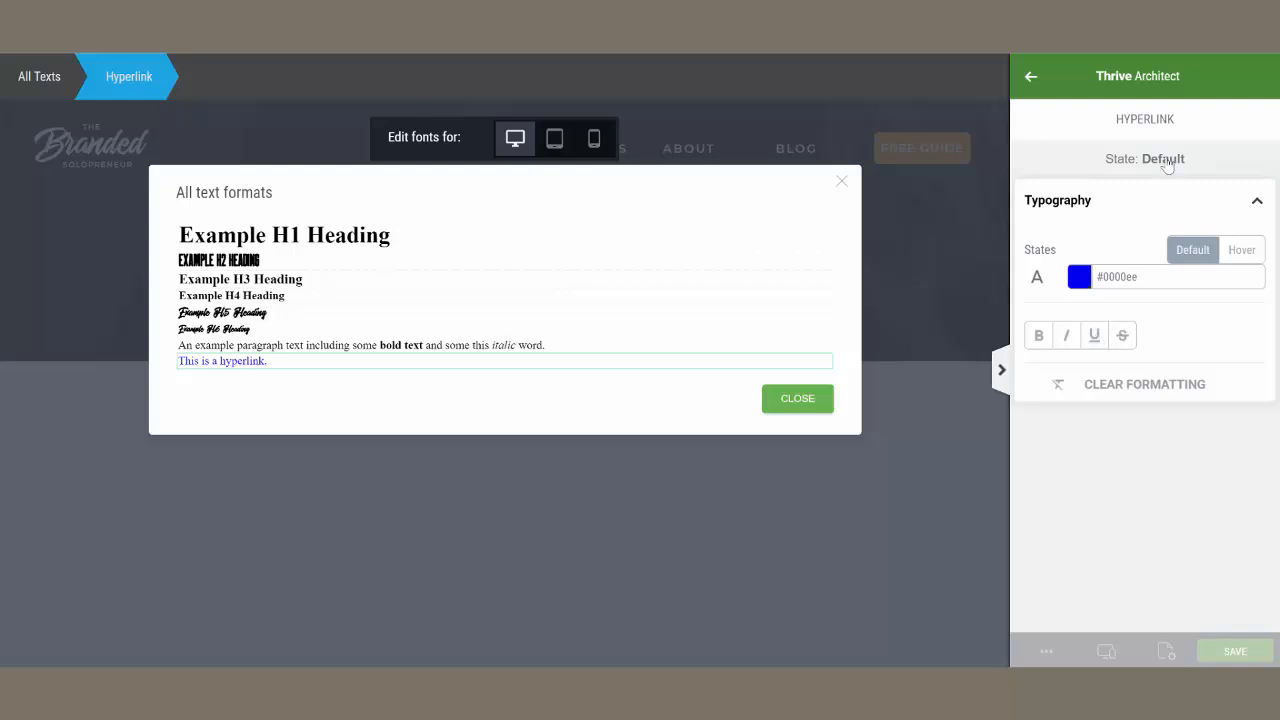
Set the hyperlink style's hover colour to #efb14d, return to the default state and close the text formats
{"action": "left_click", "coordinate": [1166, 160]}
{"action": "left_click", "coordinate": [1070, 249]}
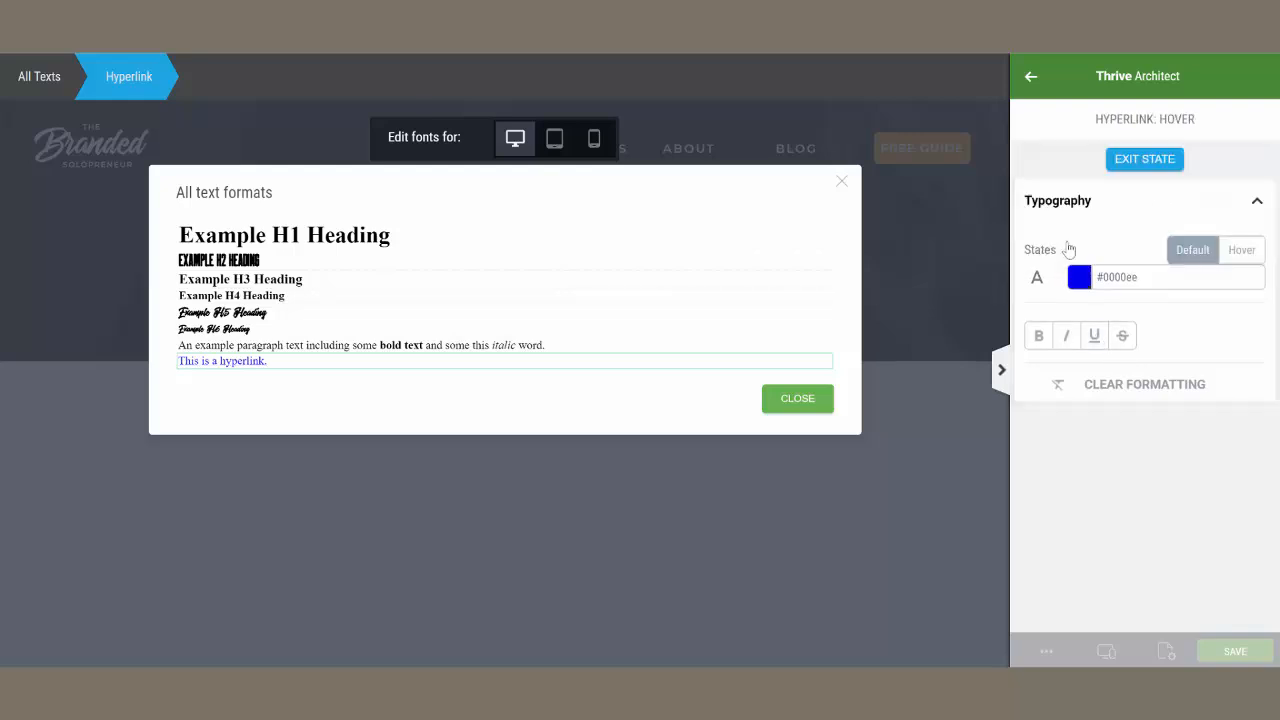
{"action": "left_click", "coordinate": [1080, 279]}
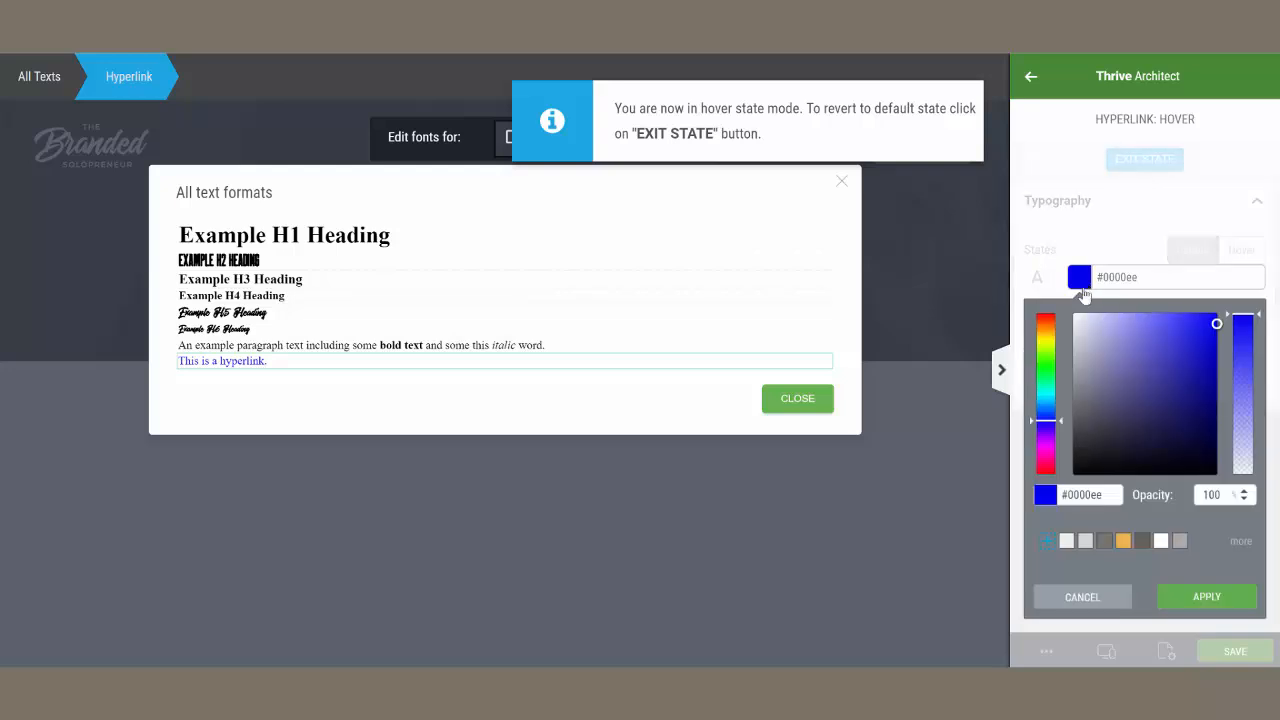
{"action": "left_click", "coordinate": [1125, 545]}
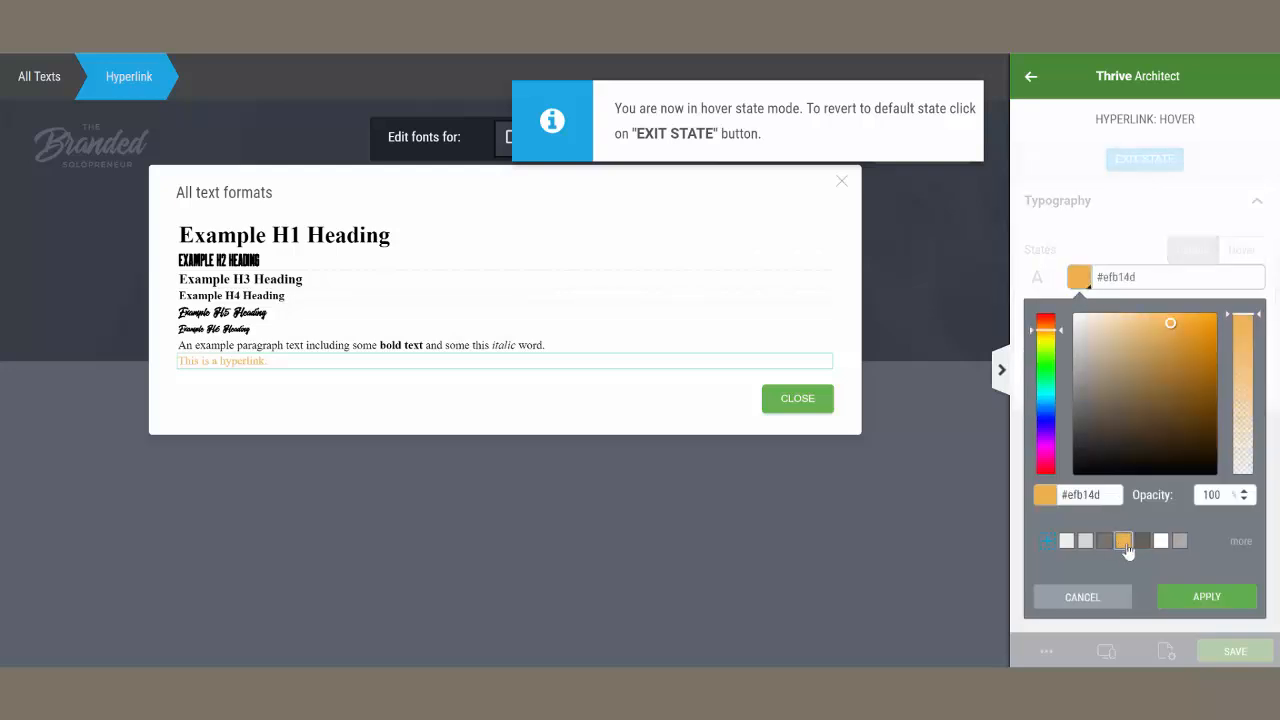
{"action": "left_click", "coordinate": [1202, 597]}
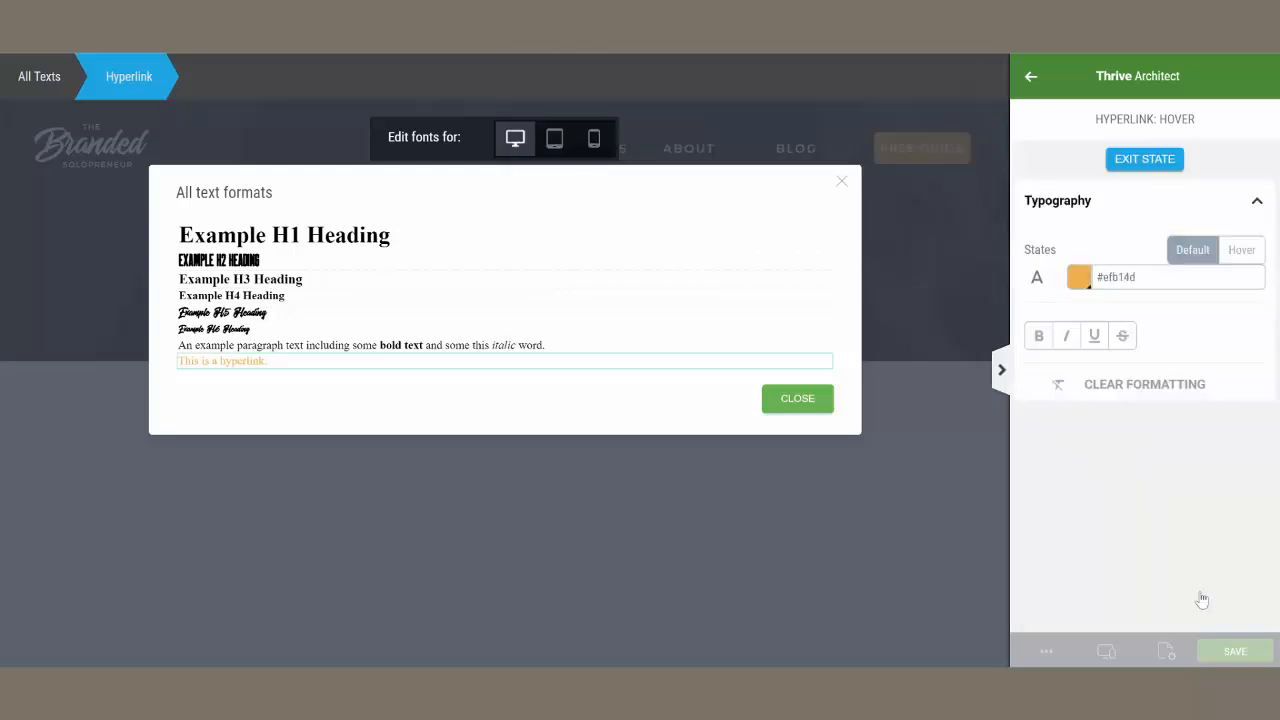
{"action": "left_click", "coordinate": [1140, 162]}
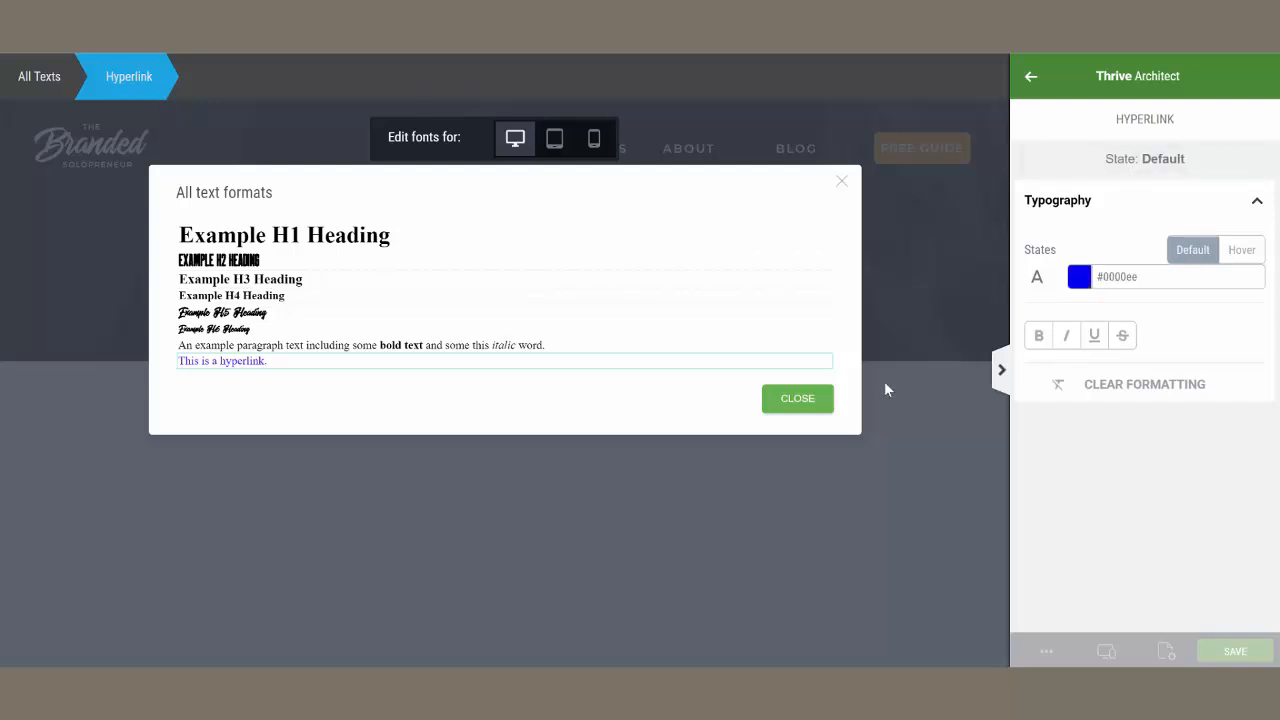
{"action": "left_click", "coordinate": [798, 398]}
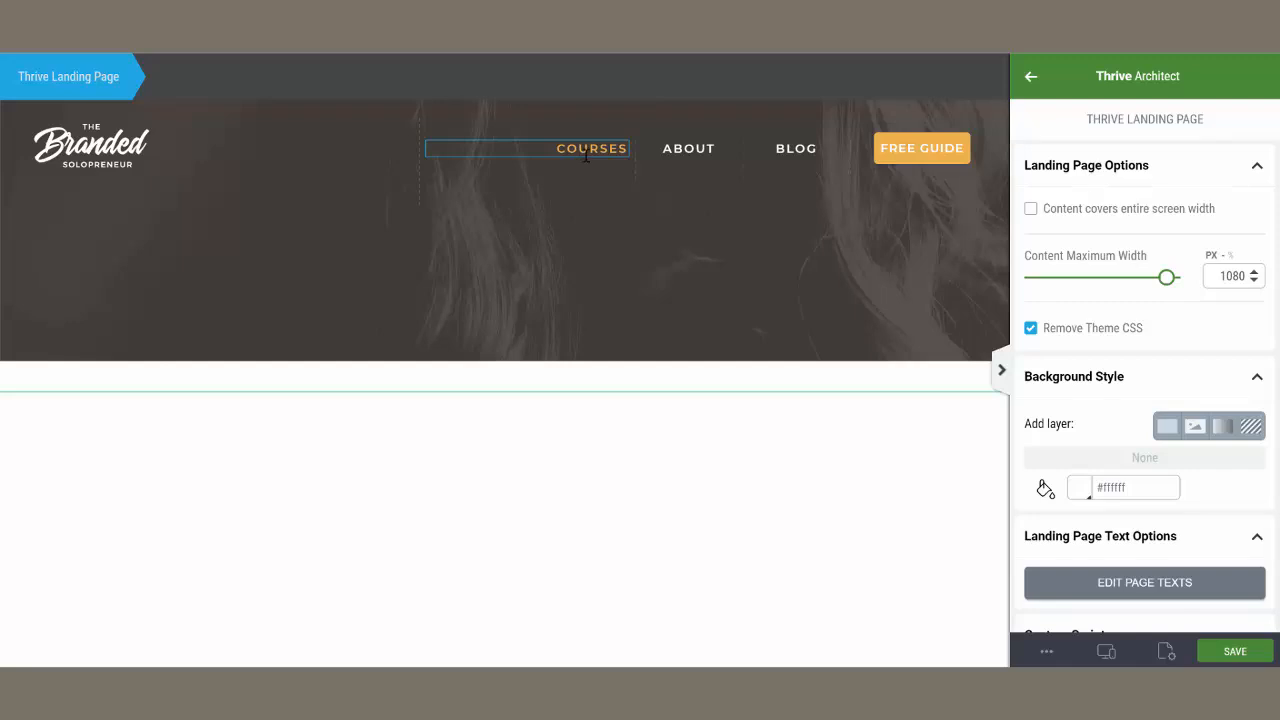
{"action": "left_click", "coordinate": [846, 485]}
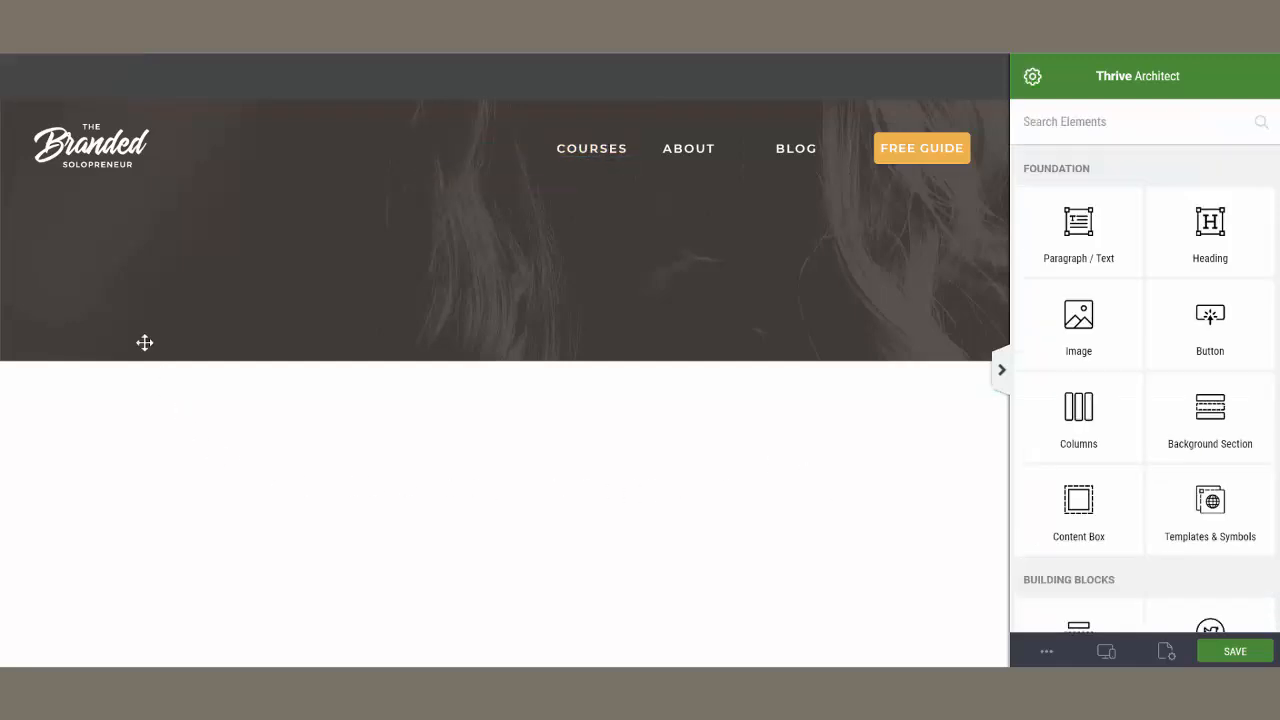
{"action": "left_click", "coordinate": [72, 148]}
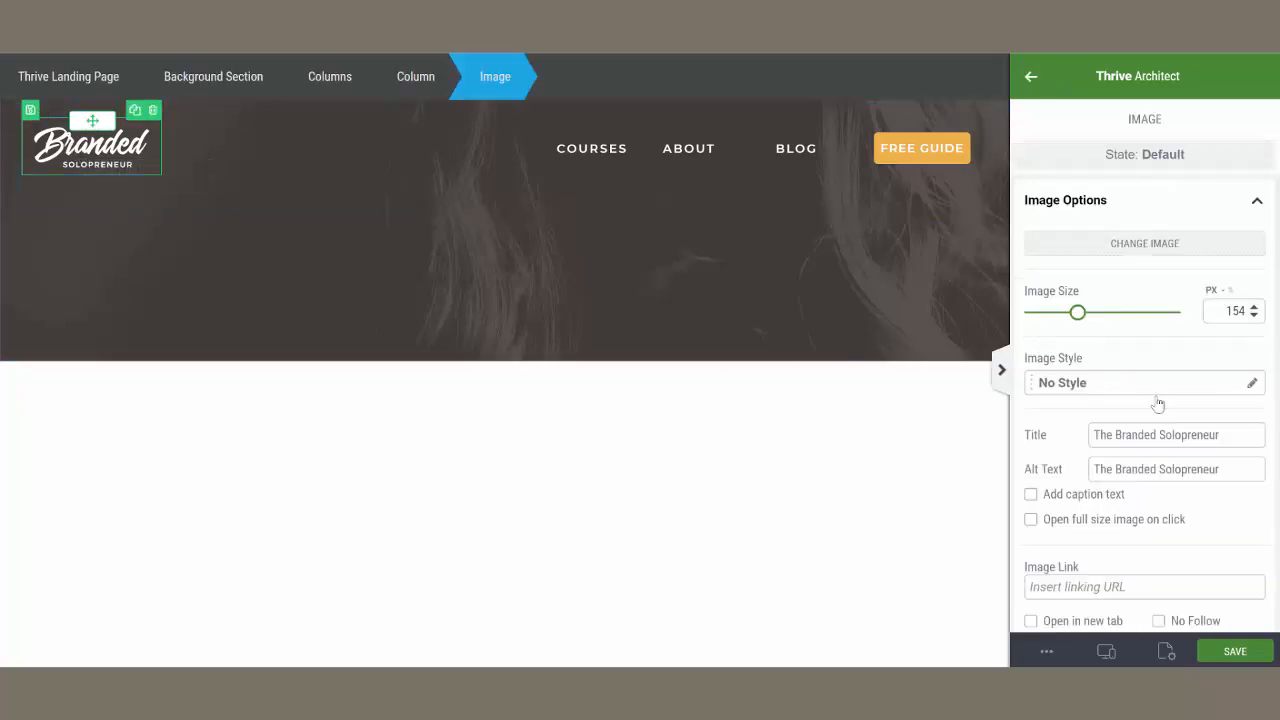
{"action": "scroll", "coordinate": [1172, 413], "scroll_direction": "down", "scroll_amount": 1}
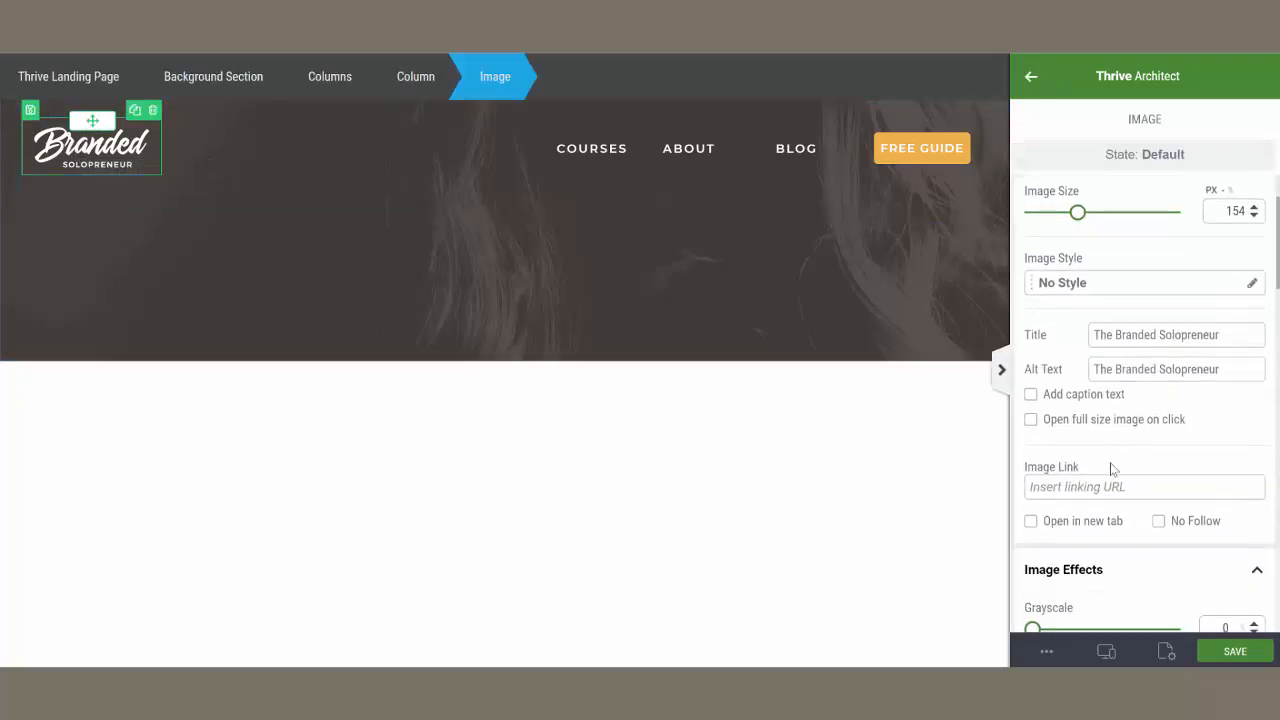
{"action": "left_click", "coordinate": [1063, 487]}
{"action": "type", "text": "http://thebrandedsolopreneur.com/"}
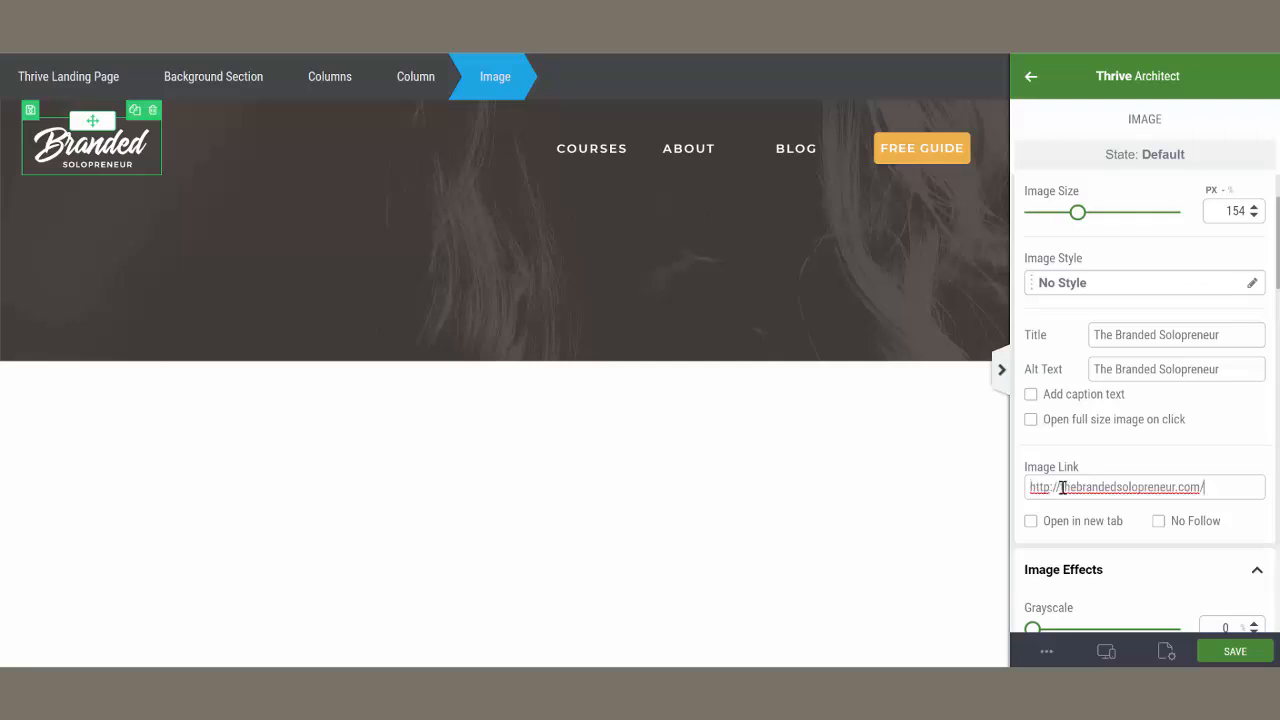
Link the COURSES heading text to the Mini Course Be Back Soon page, opening in a new tab
{"action": "double_click", "coordinate": [588, 150]}
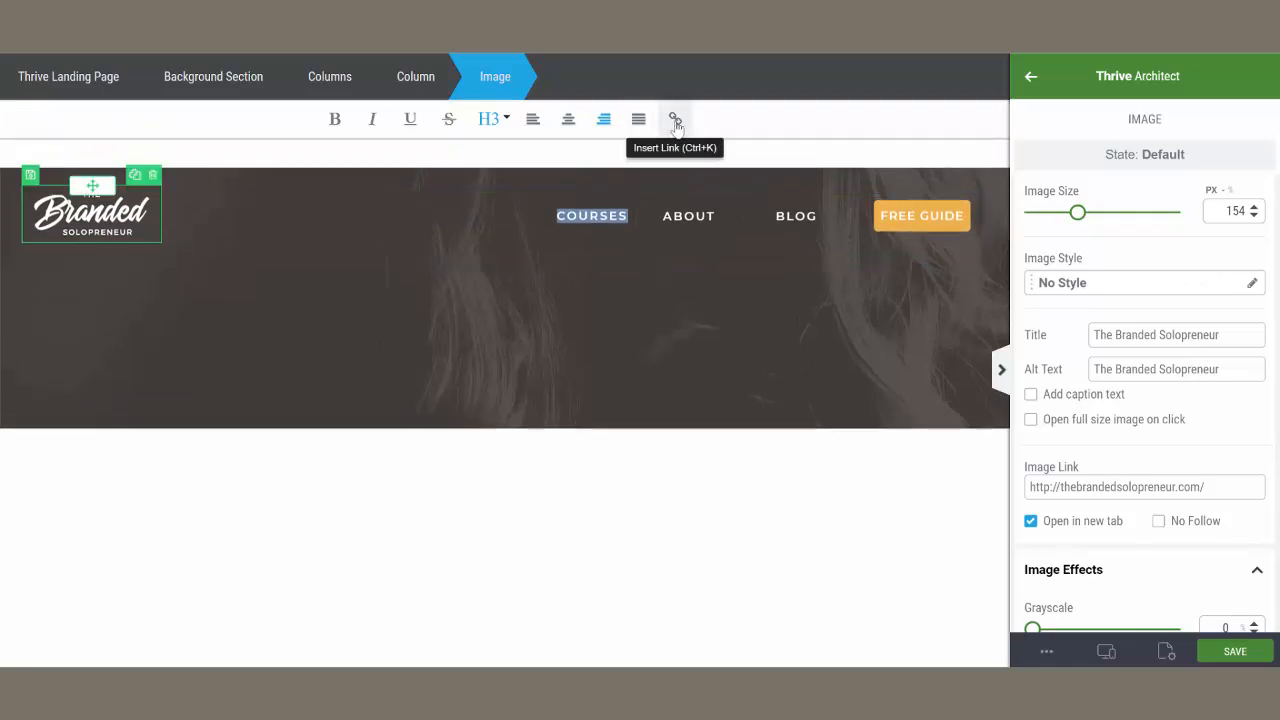
{"action": "left_click", "coordinate": [676, 120]}
{"action": "type", "text": "c"}
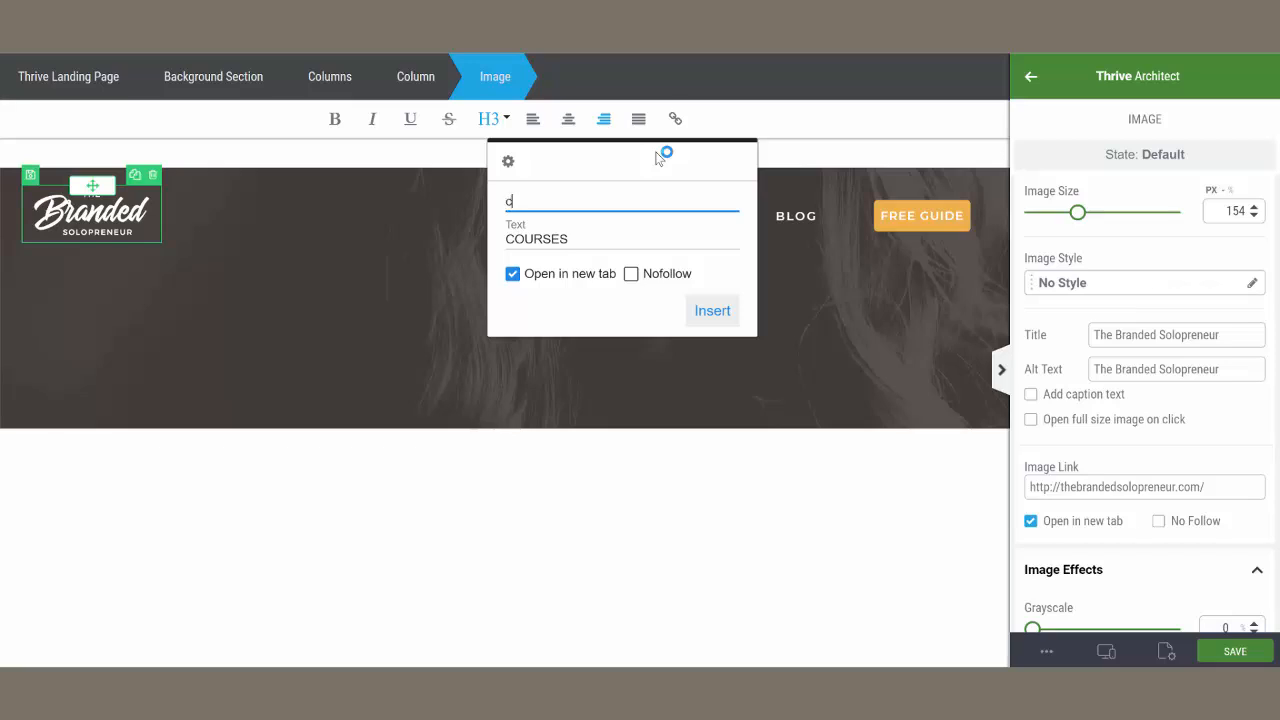
{"action": "type", "text": "ours"}
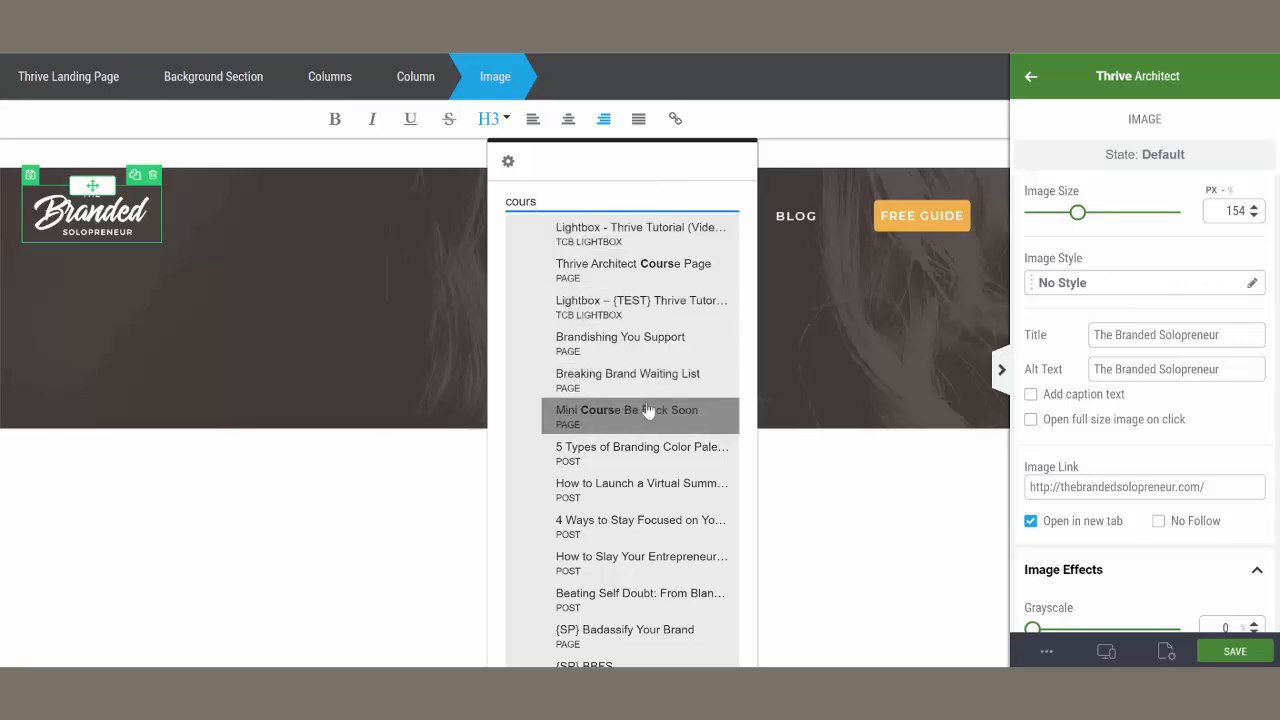
{"action": "left_click", "coordinate": [646, 416]}
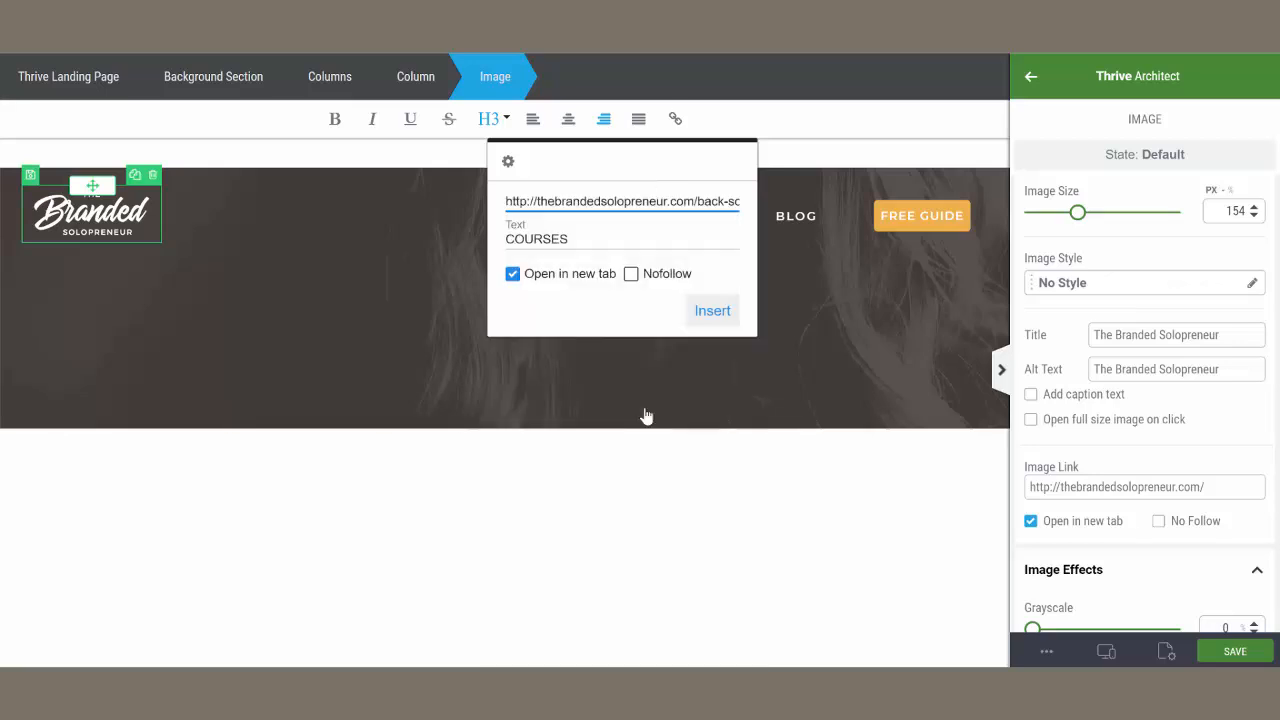
{"action": "left_click", "coordinate": [712, 311]}
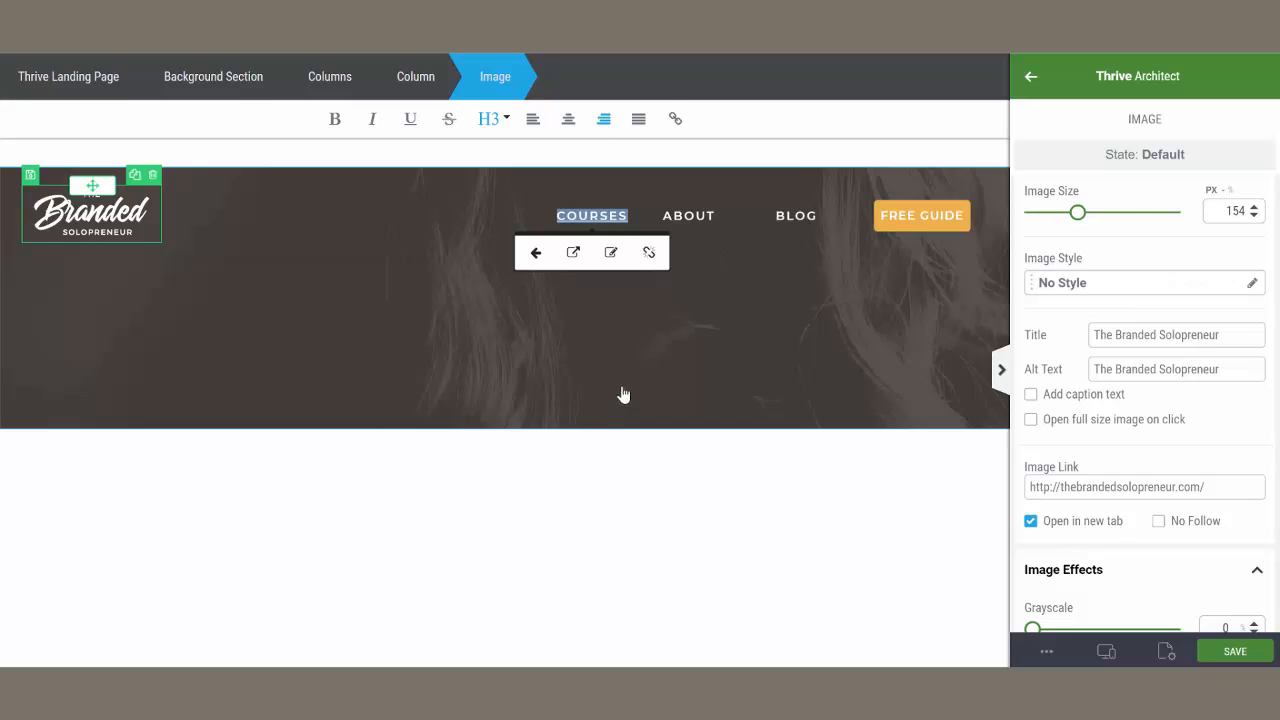
Remove the underline from the hyperlink style in the landing page's text formats
{"action": "left_click", "coordinate": [35, 80]}
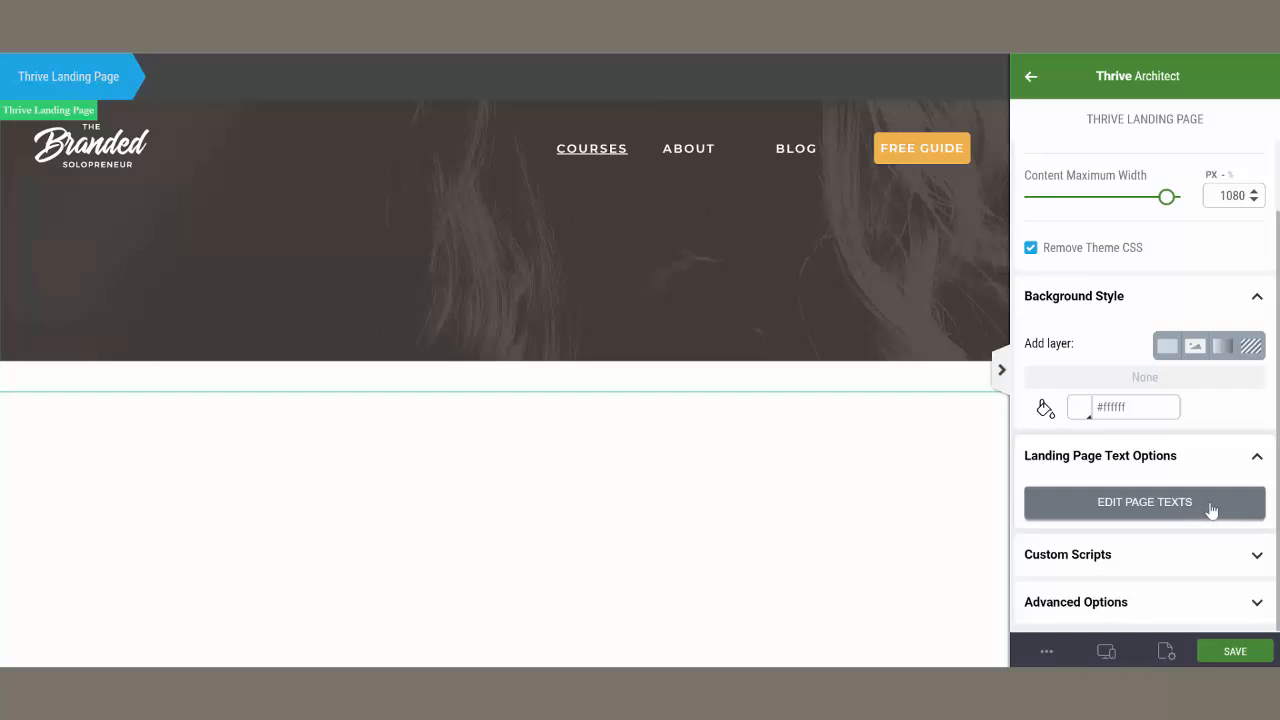
{"action": "left_click", "coordinate": [1211, 510]}
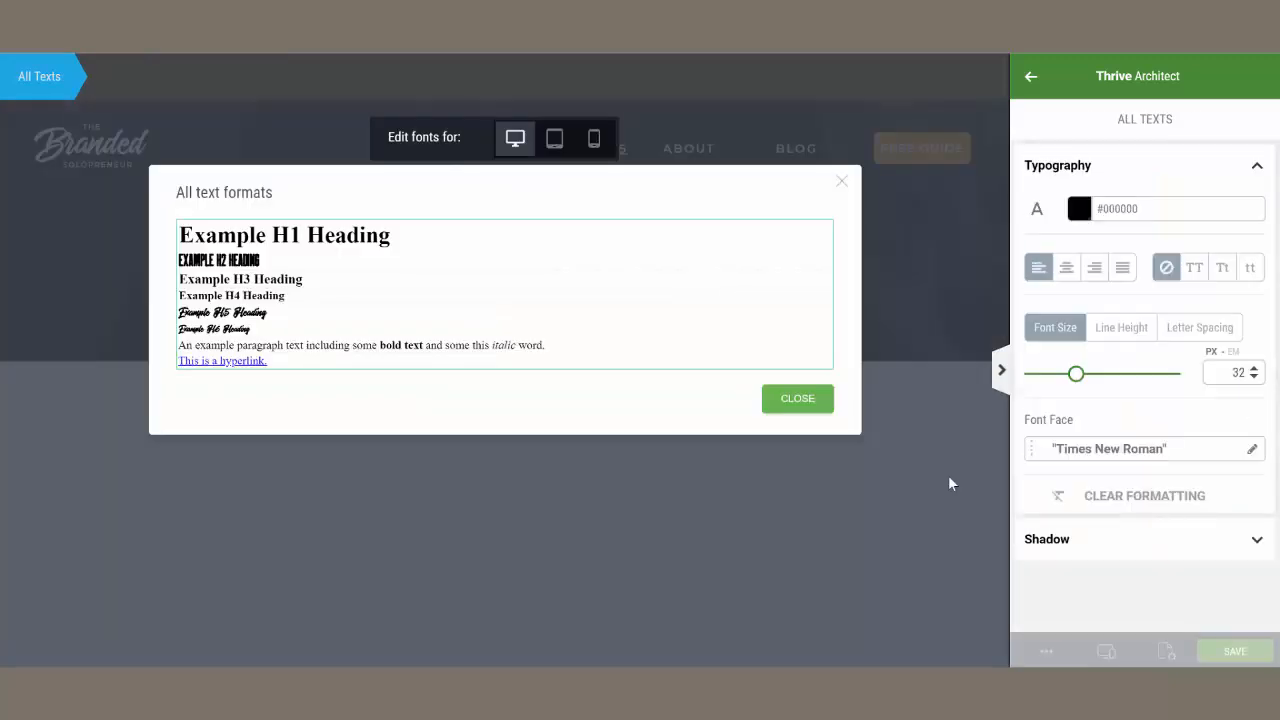
{"action": "left_click", "coordinate": [302, 365]}
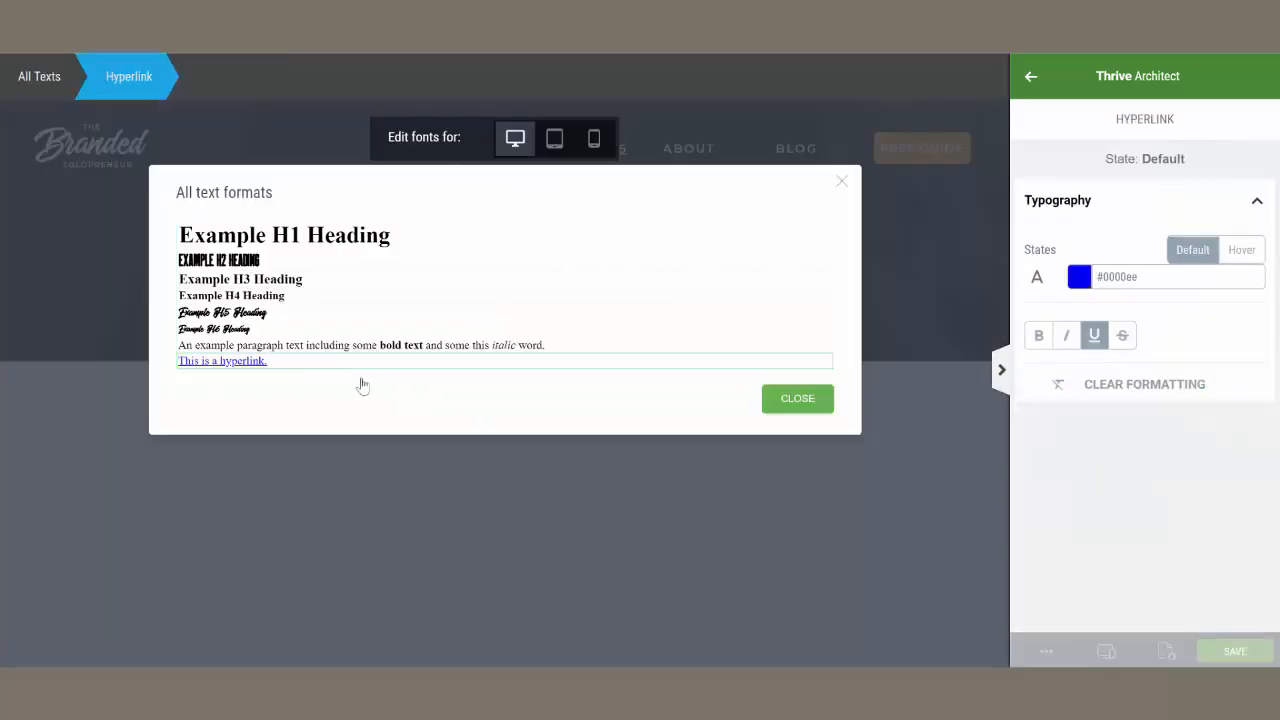
{"action": "left_click", "coordinate": [1094, 335]}
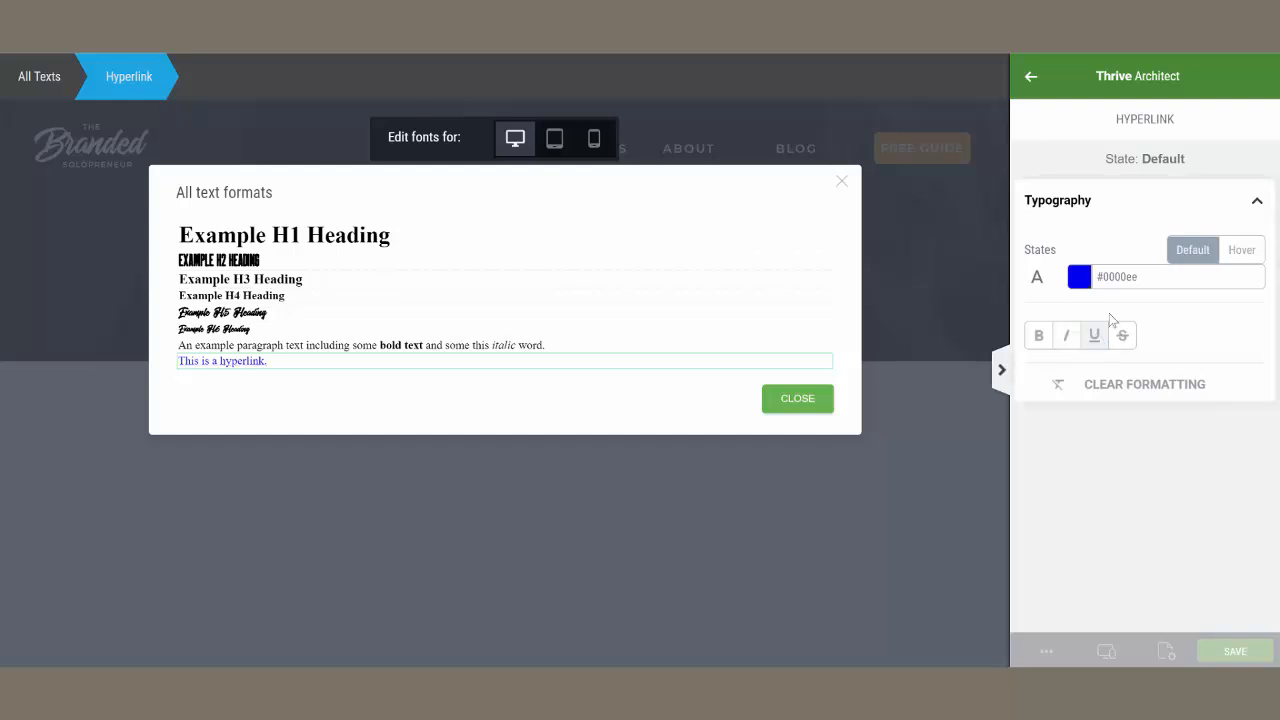
Set the hyperlink style's hover text colour to #efb14d and return to the default state
{"action": "left_click", "coordinate": [1155, 172]}
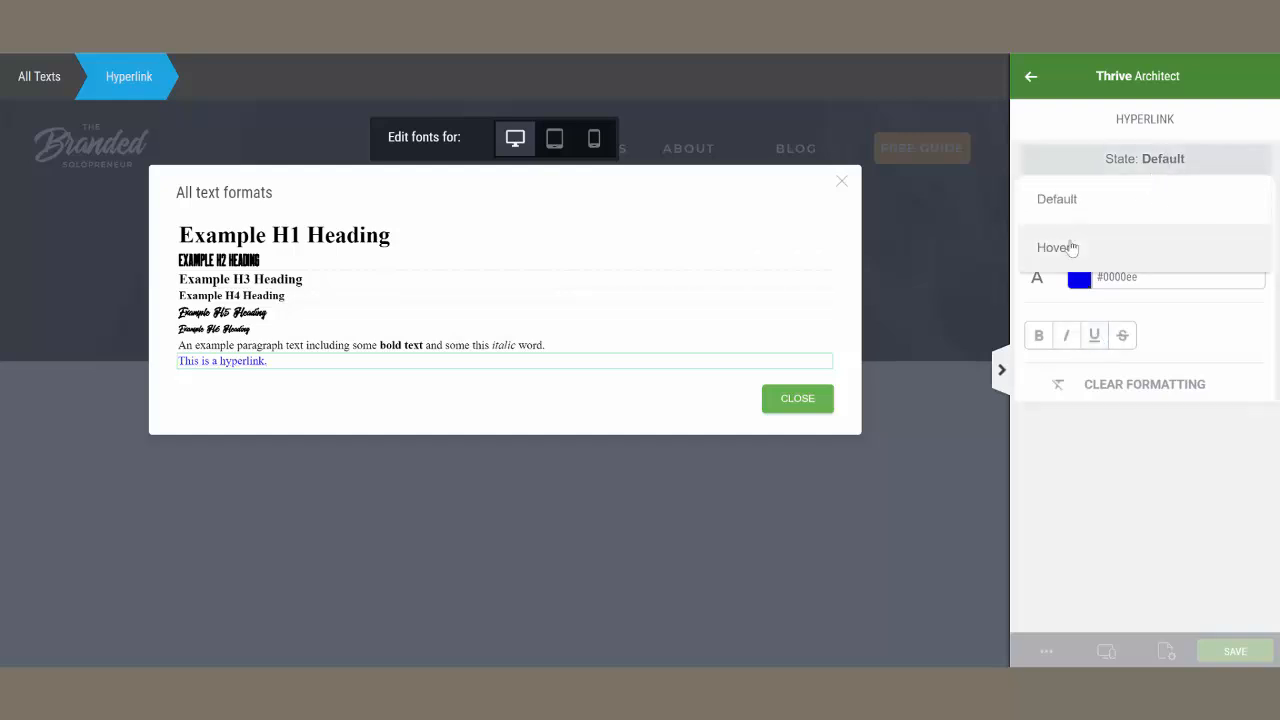
{"action": "left_click", "coordinate": [1066, 249]}
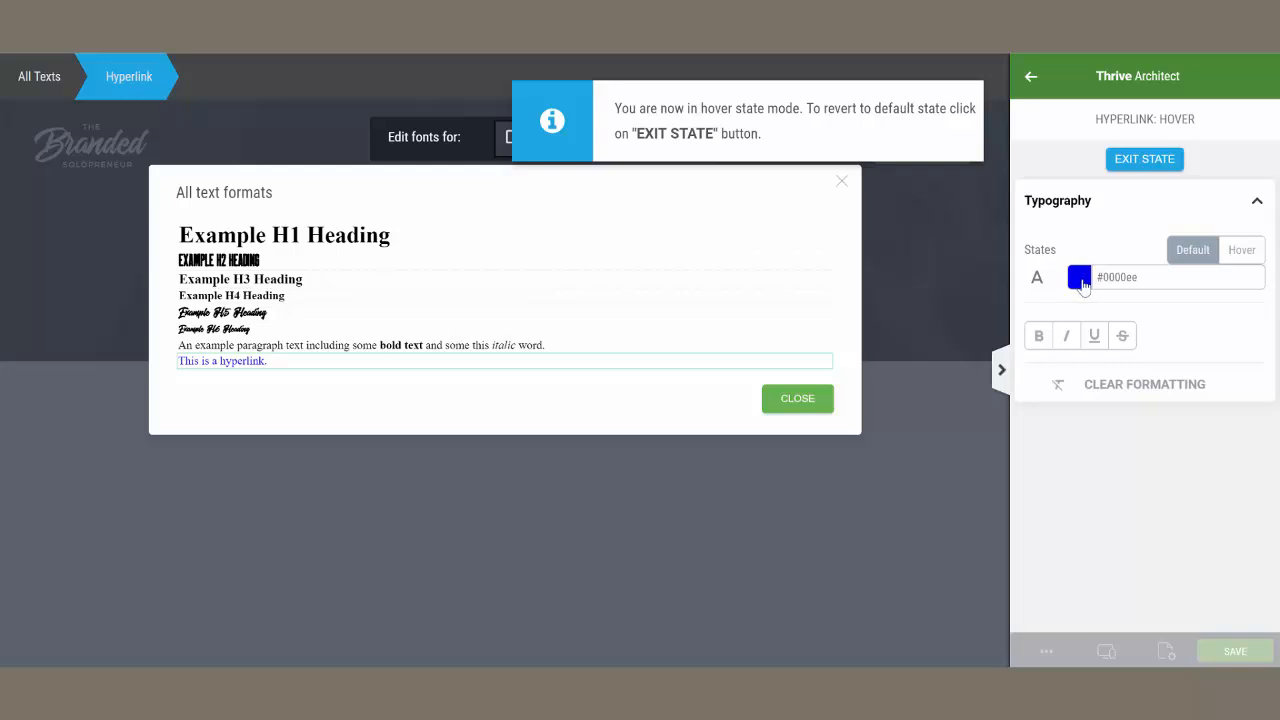
{"action": "left_click", "coordinate": [1082, 282]}
{"action": "left_click", "coordinate": [1124, 544]}
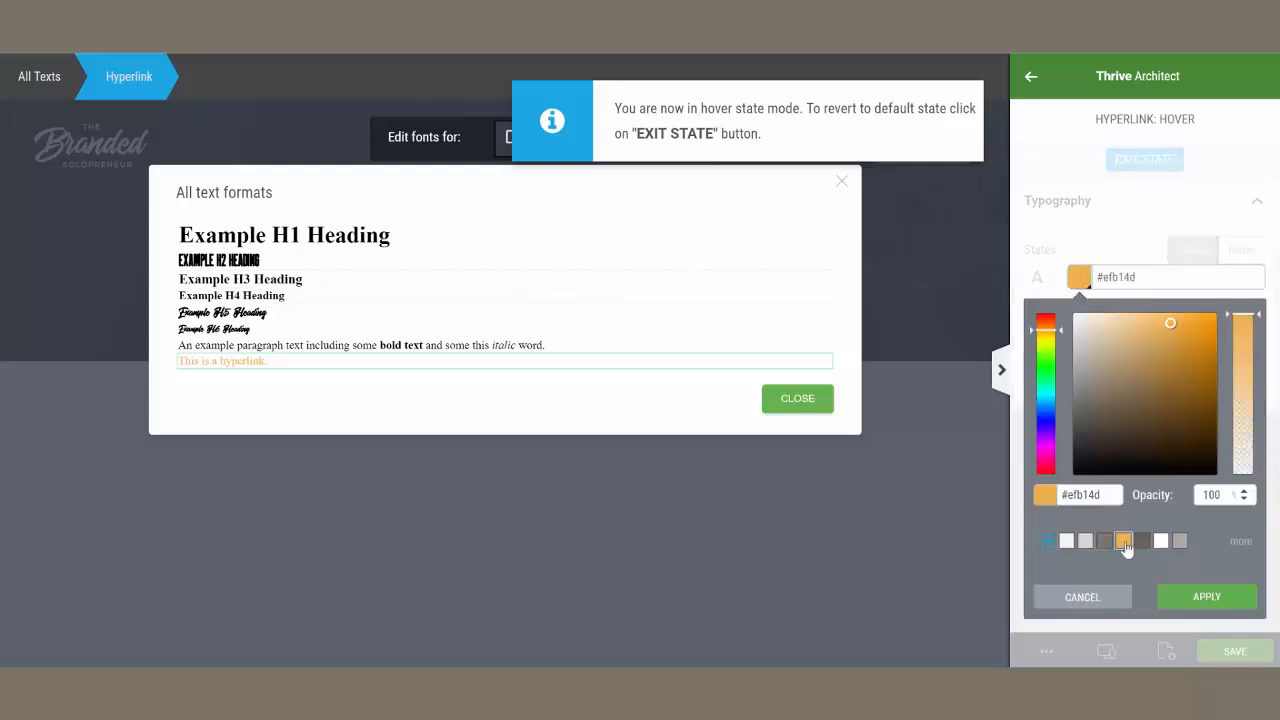
{"action": "left_click", "coordinate": [1187, 598]}
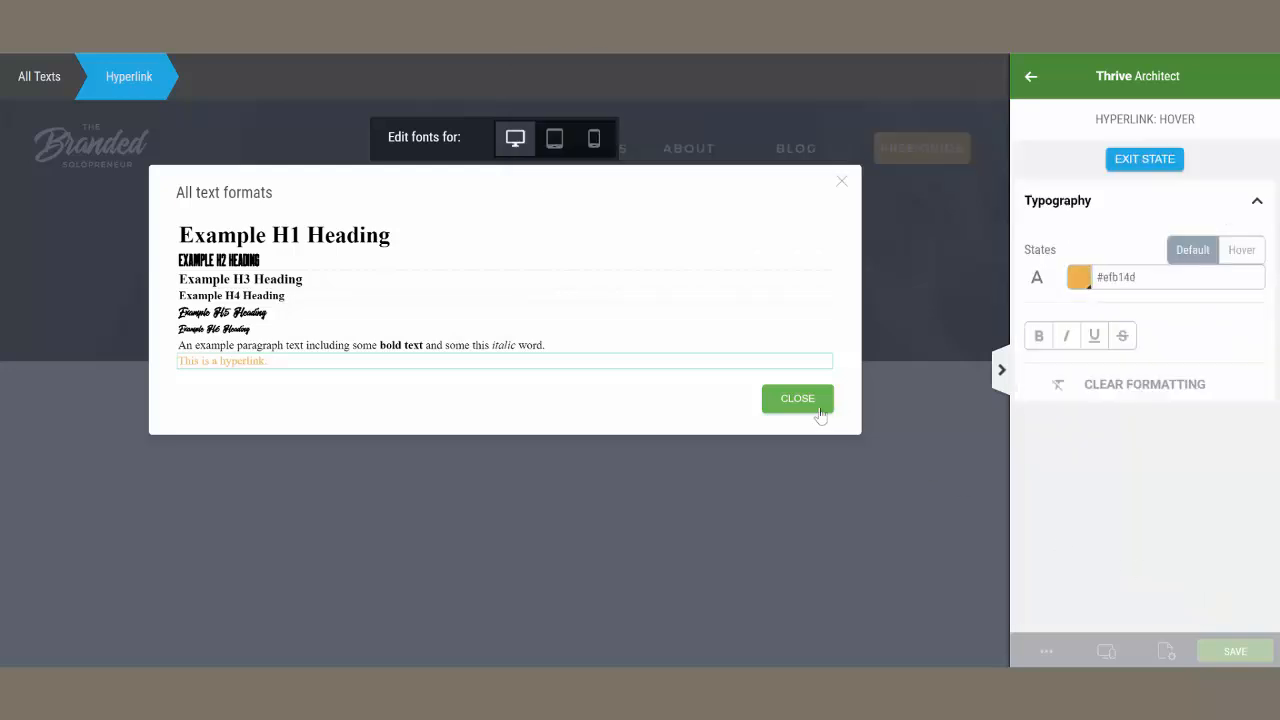
{"action": "left_click", "coordinate": [1138, 163]}
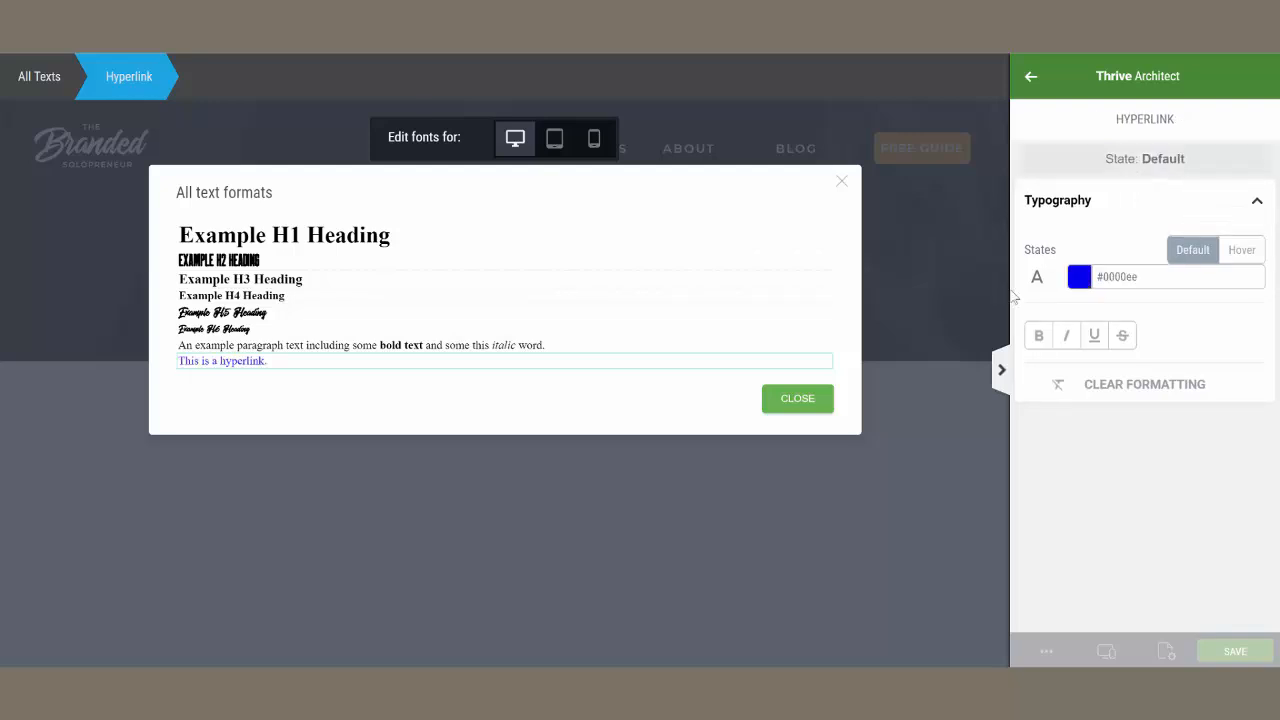
Insert the H2 Headline template below the header menu and change its text to "COMPLIMENTARY RESOURCES"
{"action": "left_click", "coordinate": [808, 400]}
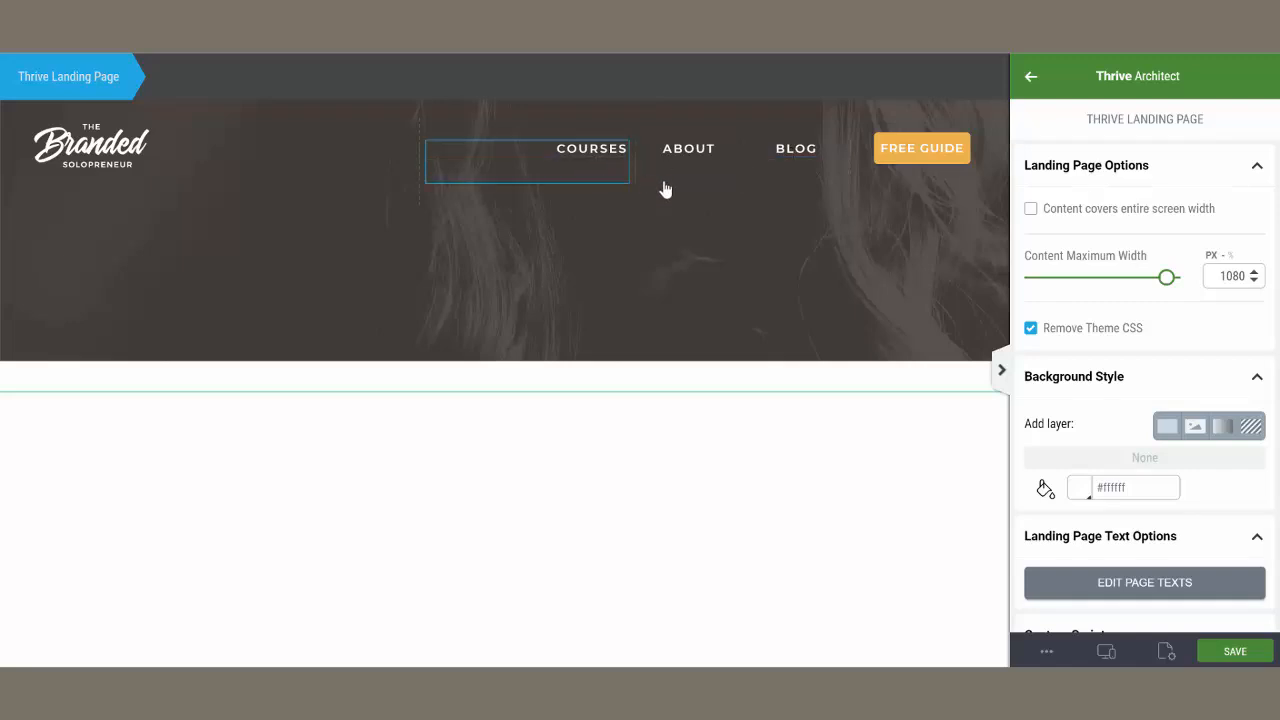
{"action": "left_click", "coordinate": [1030, 80]}
{"action": "left_click_drag", "start_coordinate": [1210, 510], "coordinate": [502, 218]}
{"action": "type", "text": "h2"}
{"action": "left_click", "coordinate": [313, 340]}
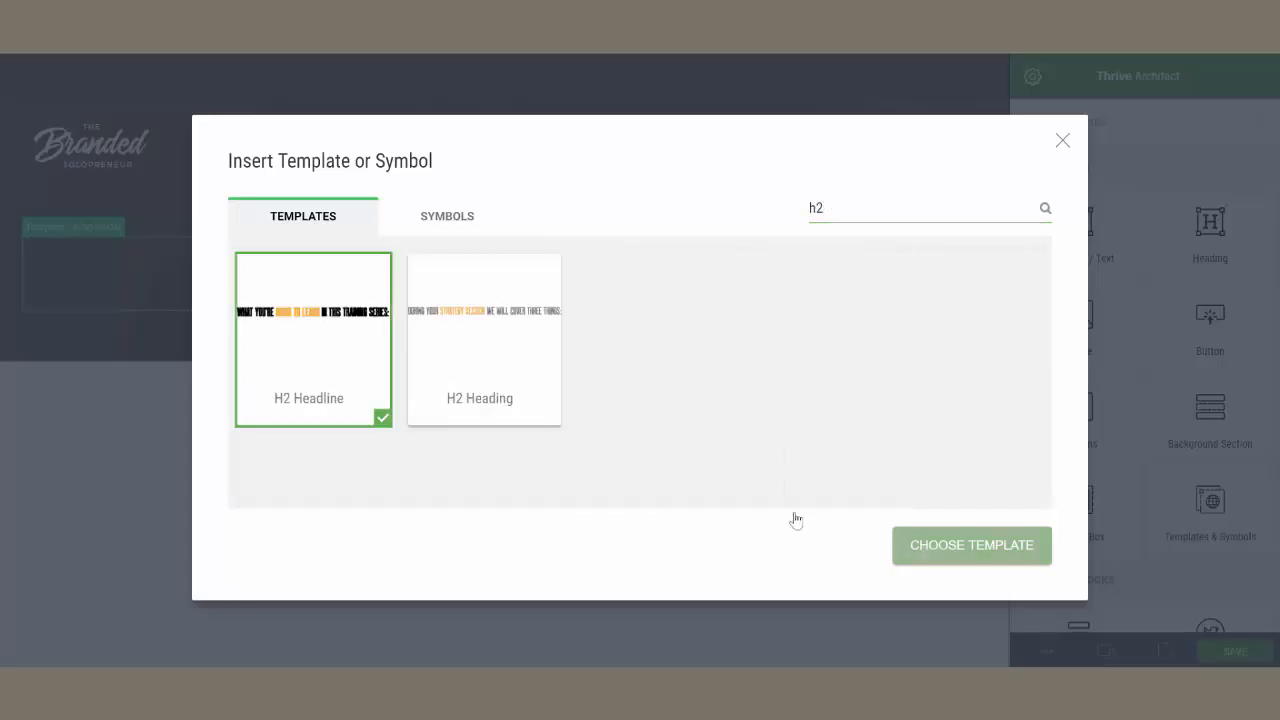
{"action": "left_click", "coordinate": [942, 546]}
{"action": "triple_click", "coordinate": [502, 305]}
{"action": "type", "text": "COMPLIMENTARY RESOURCES"}
Colour the "COMPLIMENTARY RESOURCES" heading white and increase its font size
{"action": "left_click", "coordinate": [1058, 209]}
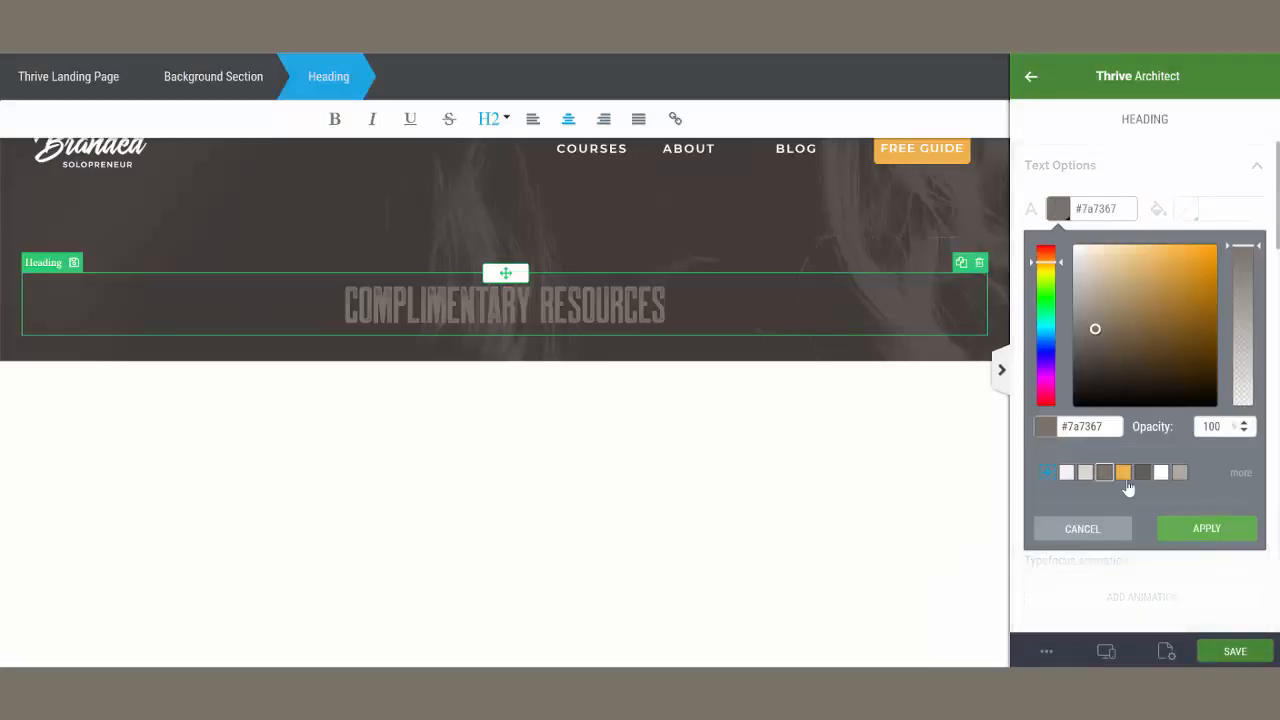
{"action": "left_click", "coordinate": [1161, 473]}
{"action": "left_click", "coordinate": [1205, 527]}
{"action": "left_click_drag", "start_coordinate": [1114, 374], "coordinate": [1144, 383]}
{"action": "left_click", "coordinate": [1031, 78]}
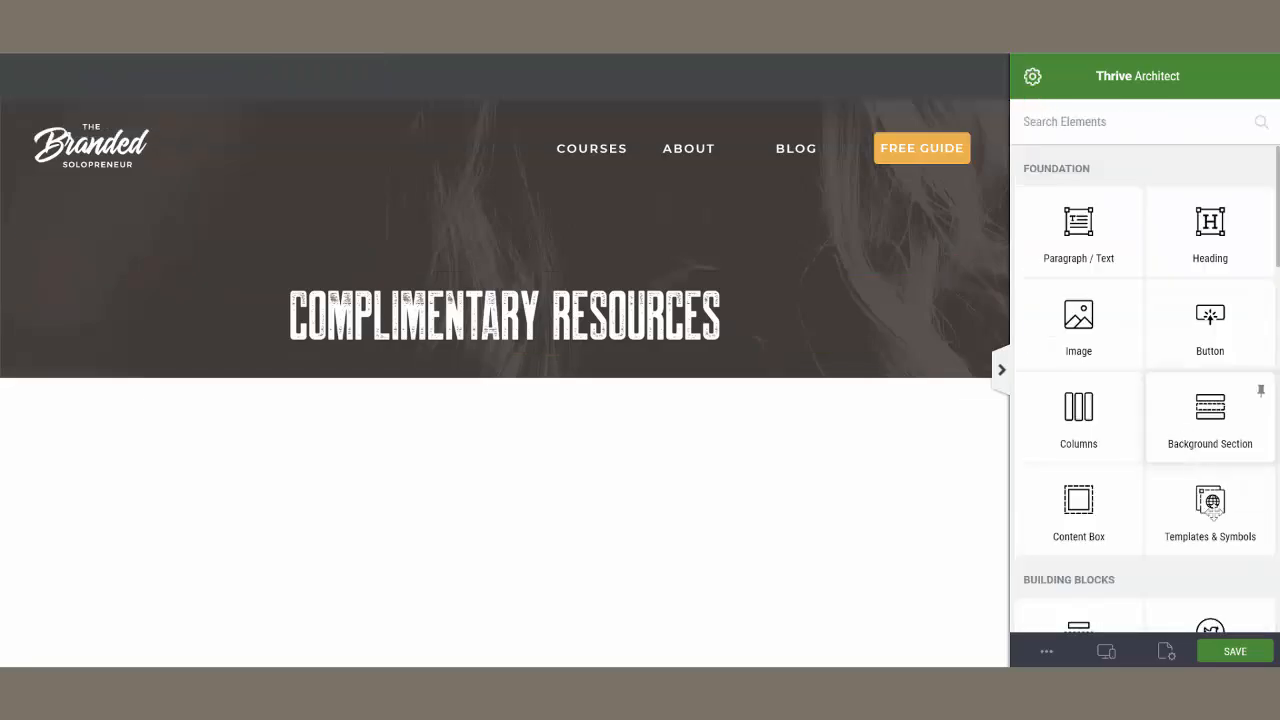
Insert the H4 Heading (light w/ space) template beneath the main heading in the background section
{"action": "left_click_drag", "start_coordinate": [1210, 508], "coordinate": [628, 366]}
{"action": "type", "text": "h4"}
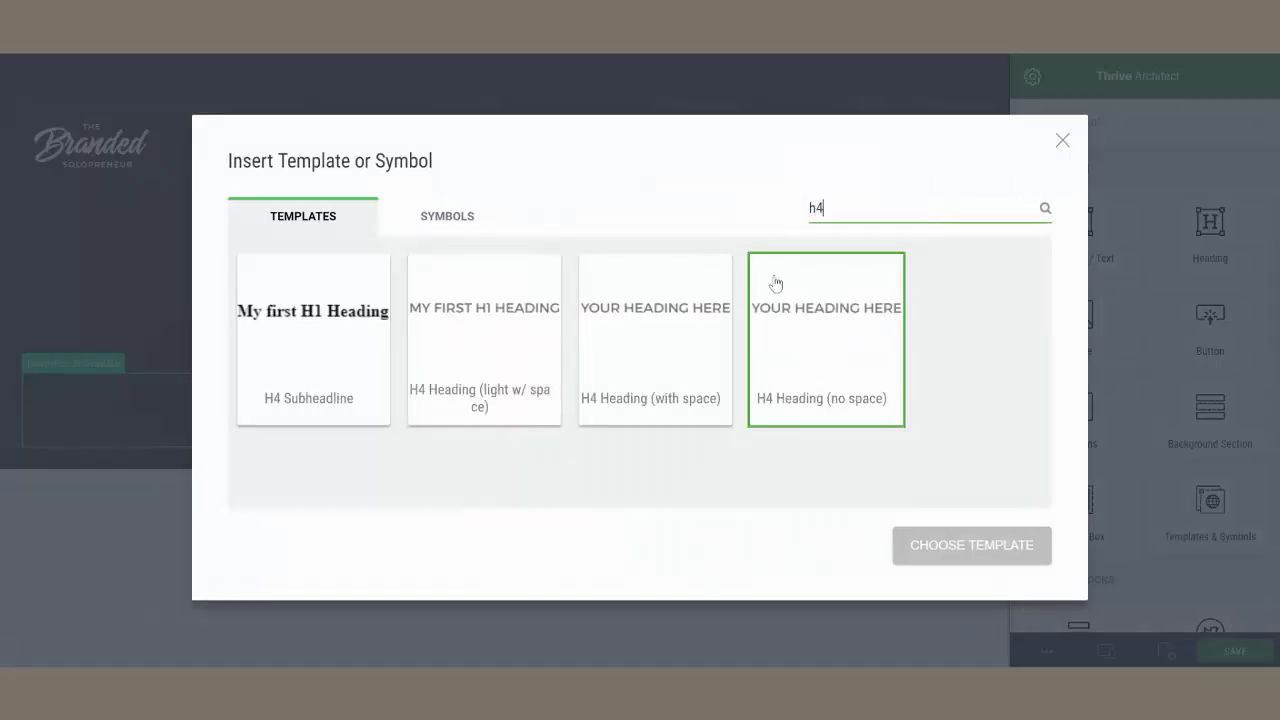
{"action": "left_click", "coordinate": [313, 340]}
{"action": "left_click", "coordinate": [966, 545]}
Write subheading "BIG ASS HIGH FIVE, THE GUIDE IS ON IT'S WAY TO YOUR INBOX RIGHT NOW! WHILE YOU WAIT SNATCH UP SOME MORE FREE BRANDING RESOURCES BELOW!"
{"action": "double_click", "coordinate": [575, 367]}
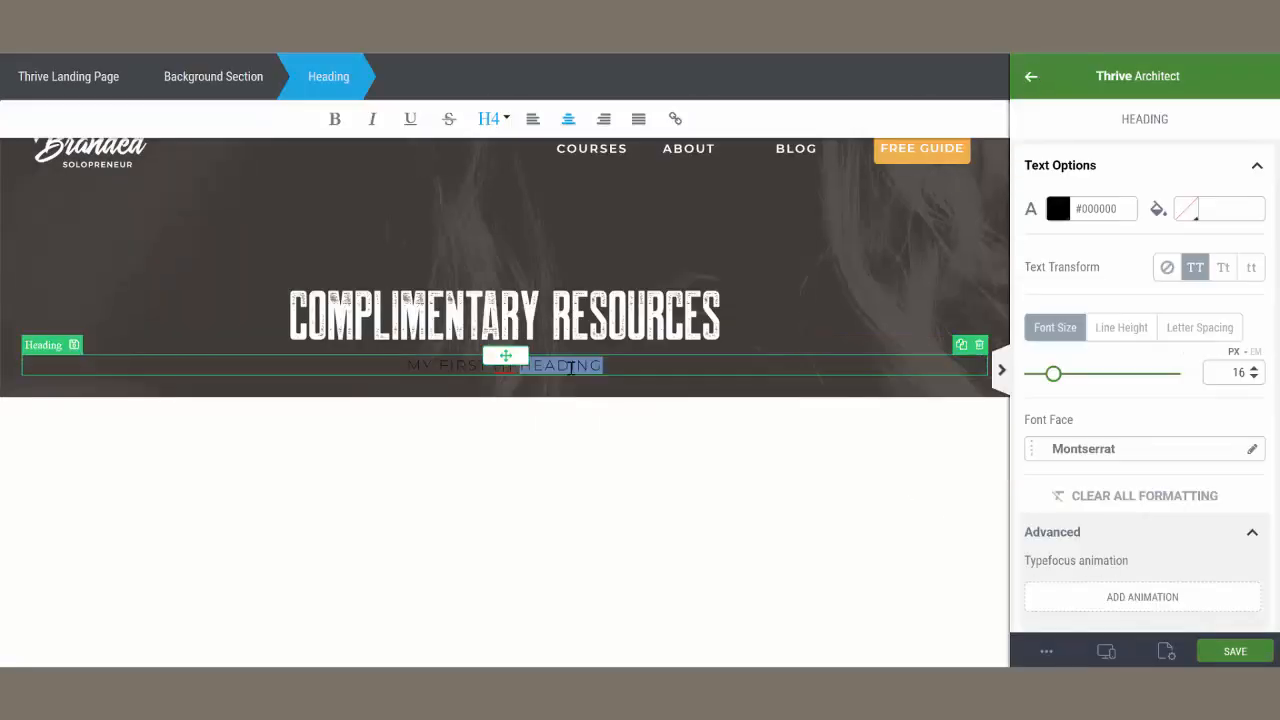
{"action": "triple_click", "coordinate": [572, 370]}
{"action": "type", "text": "BIG ASS HIGH FIVE, THE GUIDE IS ON IT'S WAY TO YOUR INBOX RIGHT NOW! WHILE YOU WAIT SNATCH UP SOME MORE FREE BRANDING RESOURCES BELOW!"}
Change the text colour of the whole subheading to white (#ffffff)
{"action": "triple_click", "coordinate": [655, 361]}
{"action": "left_click", "coordinate": [1058, 209]}
{"action": "left_click", "coordinate": [1160, 474]}
{"action": "left_click", "coordinate": [1205, 528]}
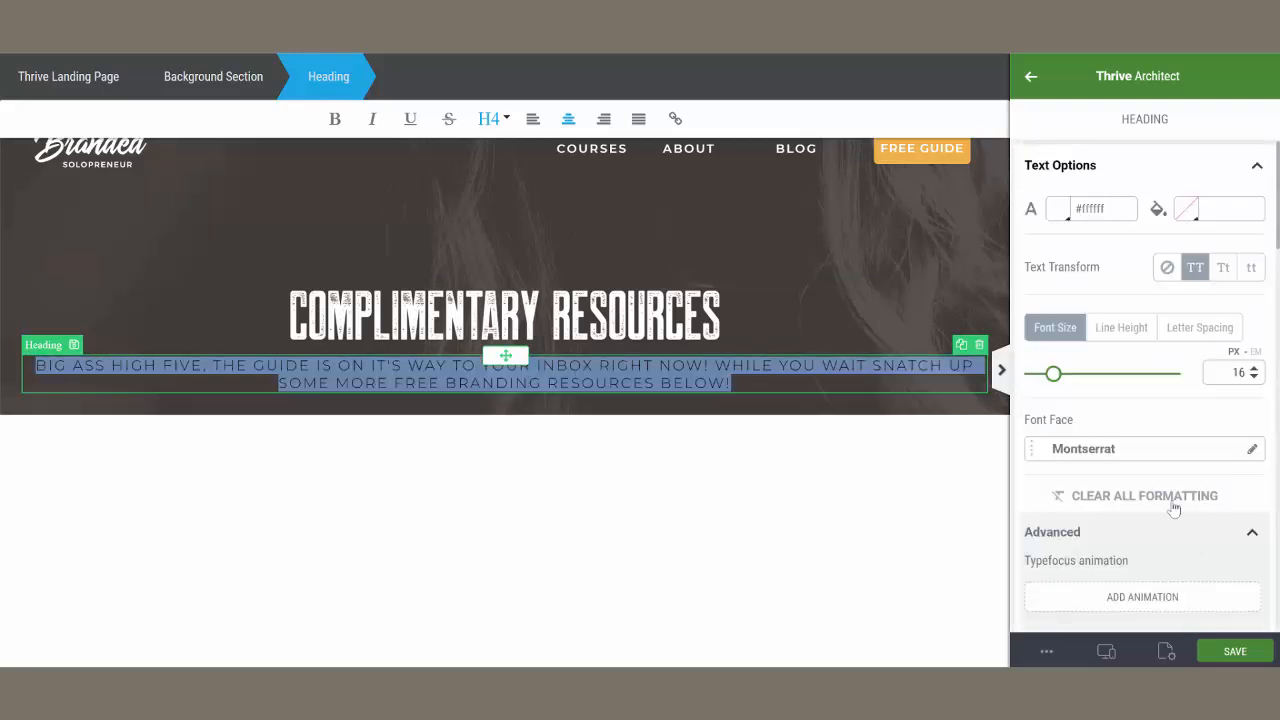
Reduce the subheading's maximum width to 558 px and align the element to the centre
{"action": "scroll", "coordinate": [1174, 510], "scroll_direction": "down", "scroll_amount": 5}
{"action": "left_click_drag", "start_coordinate": [1172, 398], "coordinate": [1105, 398]}
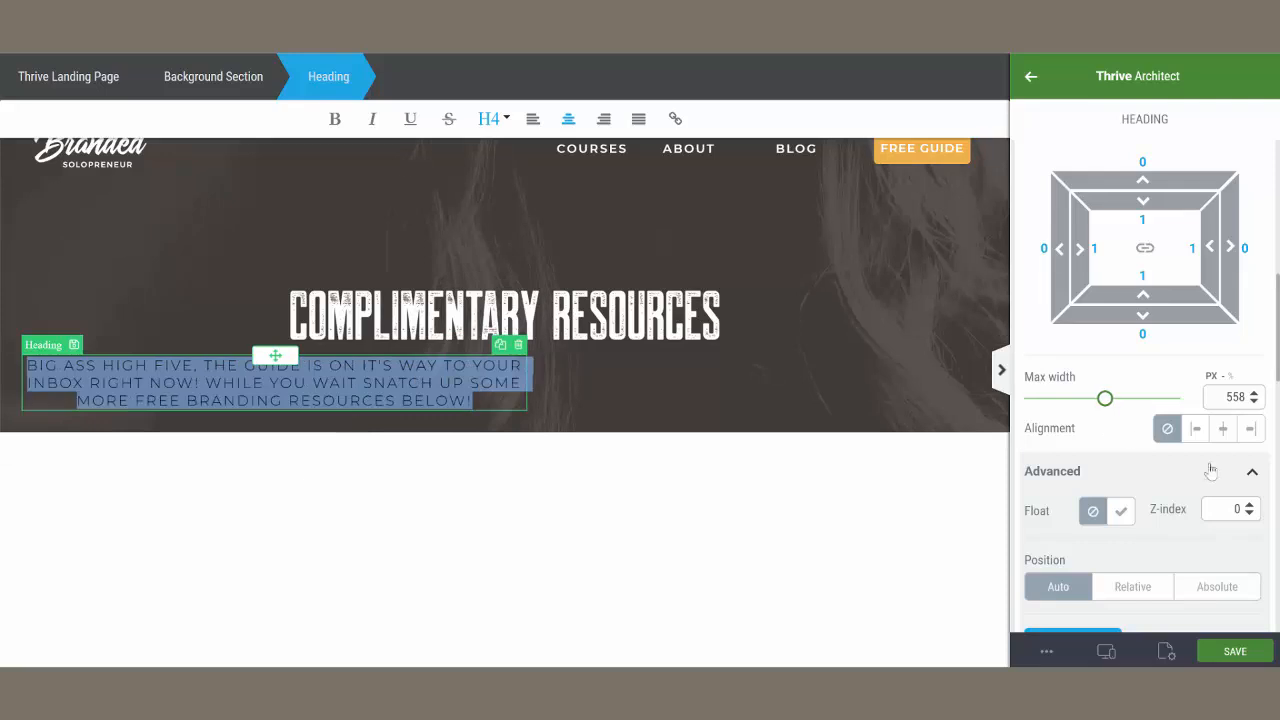
{"action": "left_click", "coordinate": [1222, 428]}
{"action": "left_click", "coordinate": [652, 497]}
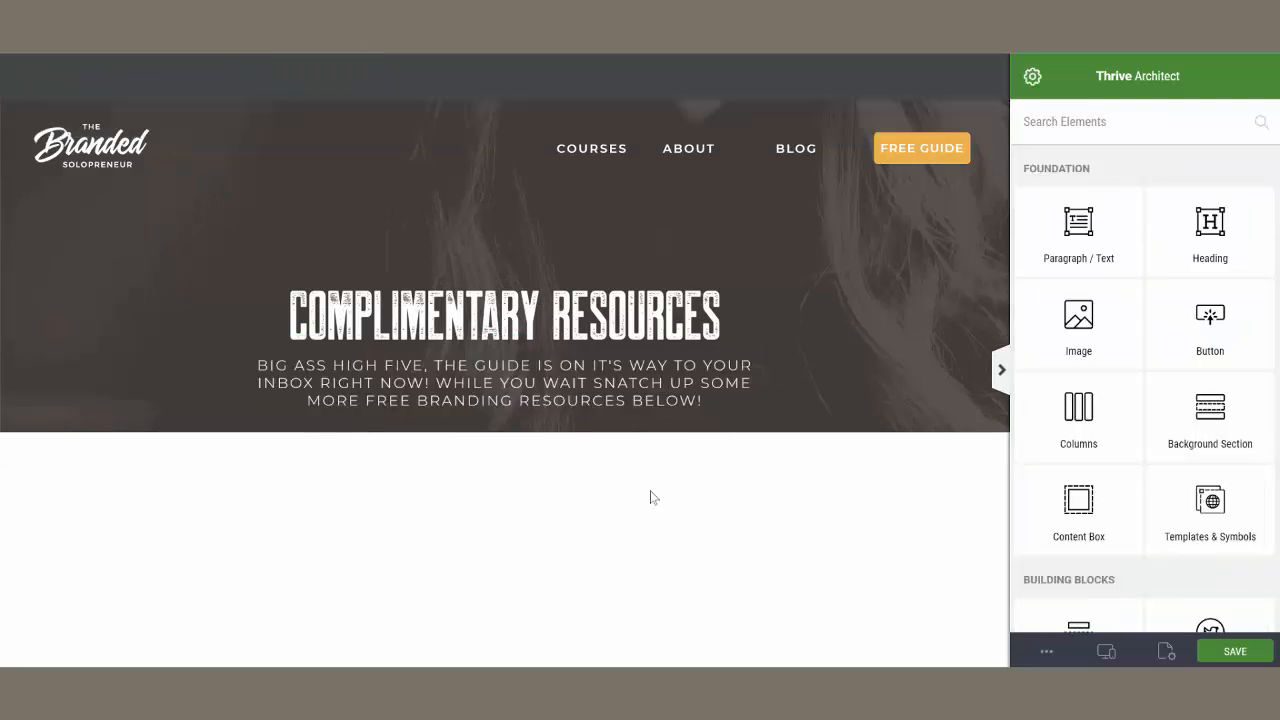
Set the bottom padding of the header background section to 100
{"action": "left_click", "coordinate": [870, 416]}
{"action": "scroll", "coordinate": [1135, 378], "scroll_direction": "down", "scroll_amount": 10}
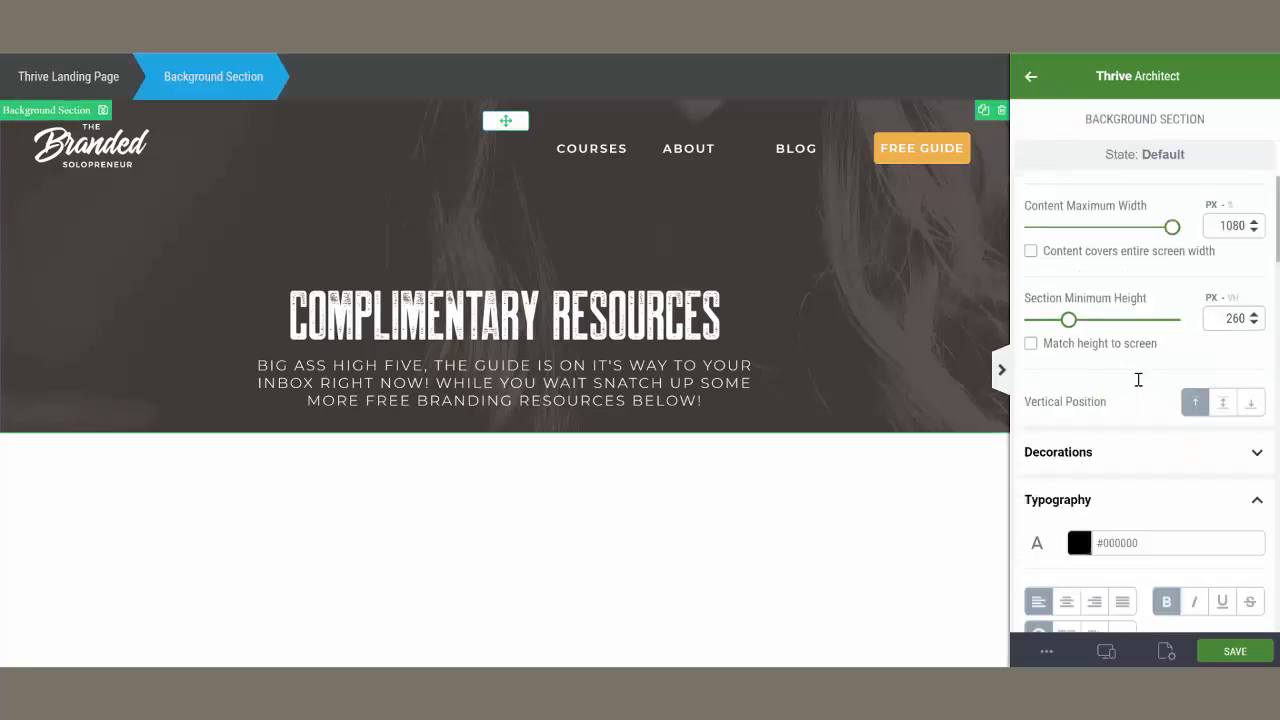
{"action": "scroll", "coordinate": [1136, 379], "scroll_direction": "down", "scroll_amount": 2}
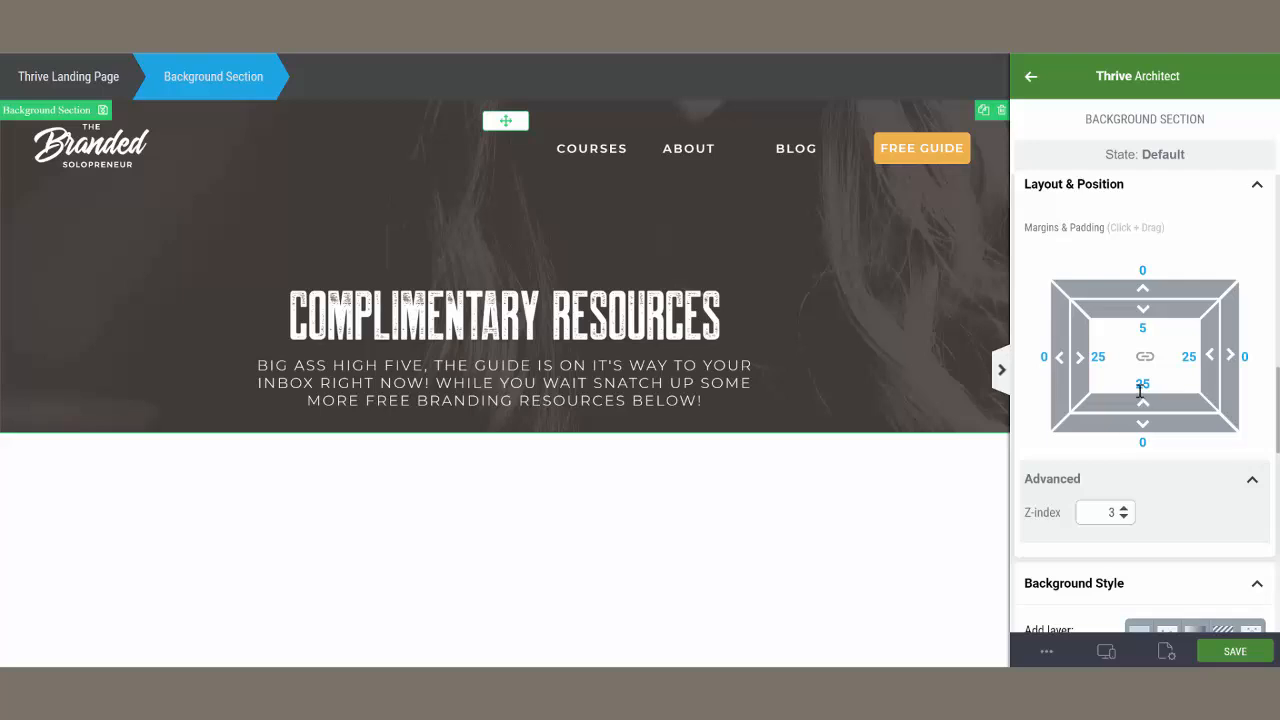
{"action": "left_click", "coordinate": [1143, 384]}
{"action": "type", "text": "100"}
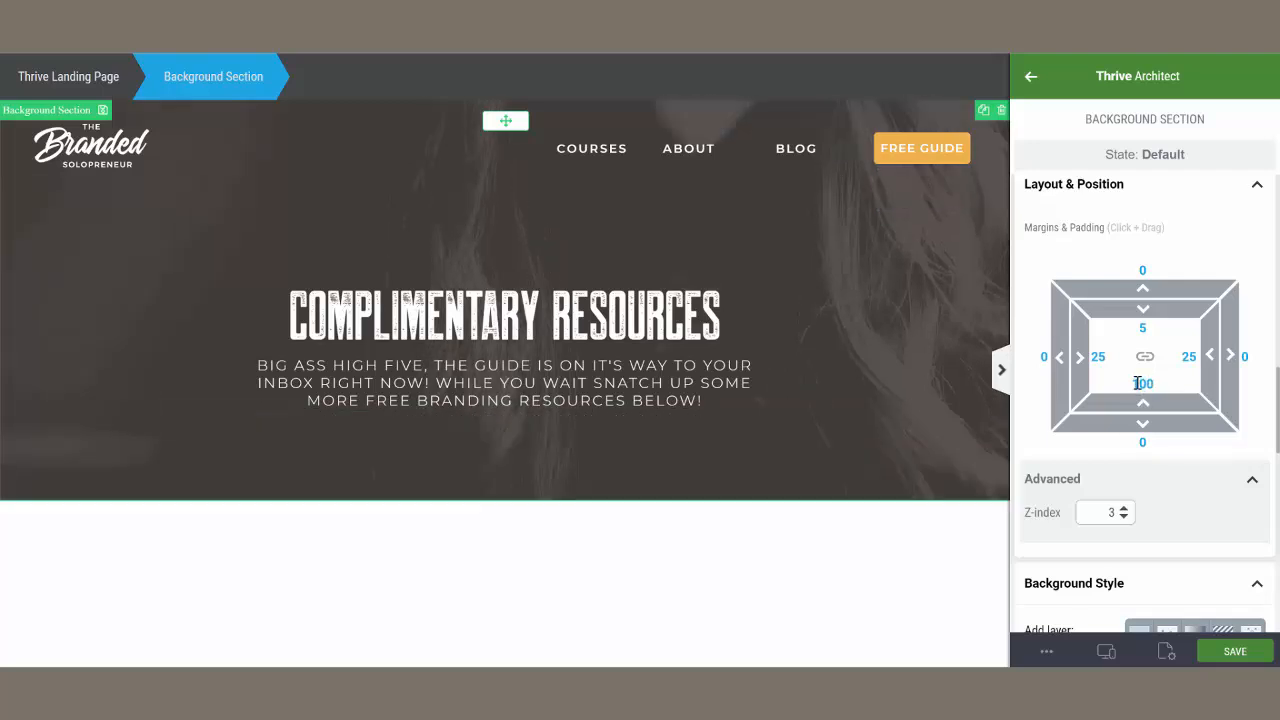
Set the top margin of the "COMPLIMENTARY RESOURCES" heading to 20
{"action": "left_click", "coordinate": [647, 320]}
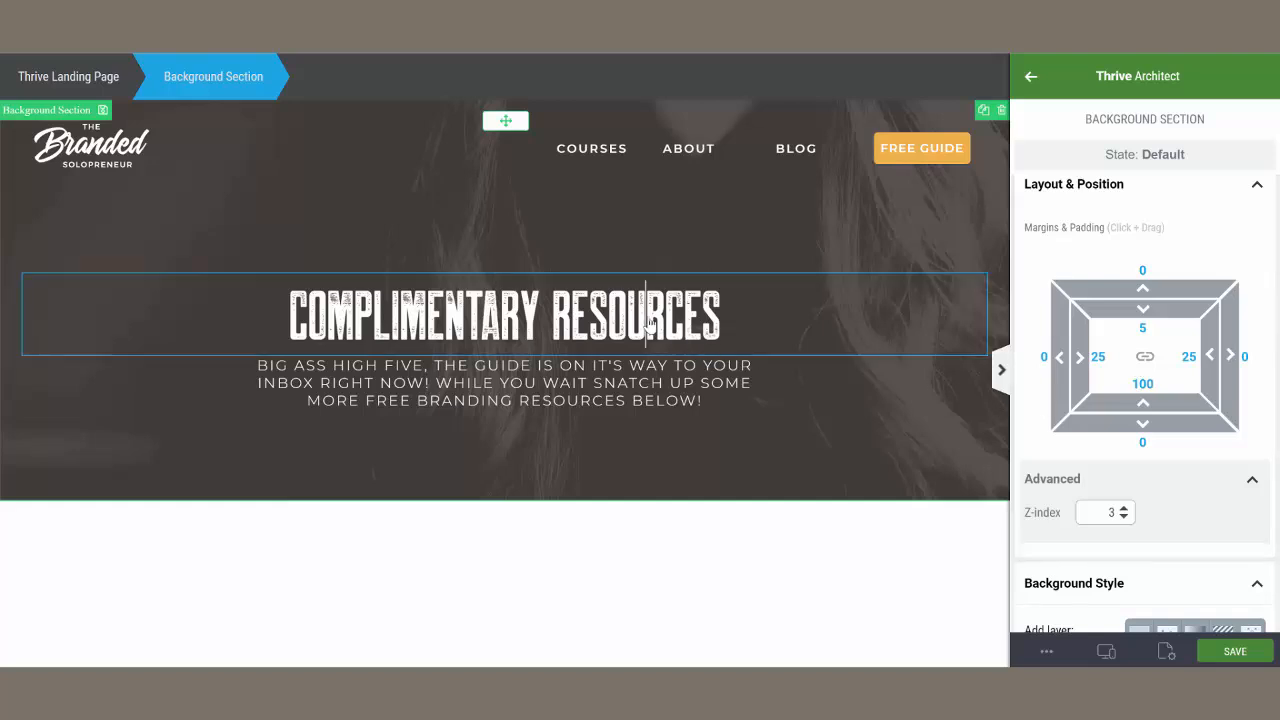
{"action": "scroll", "coordinate": [1128, 410], "scroll_direction": "down", "scroll_amount": 5}
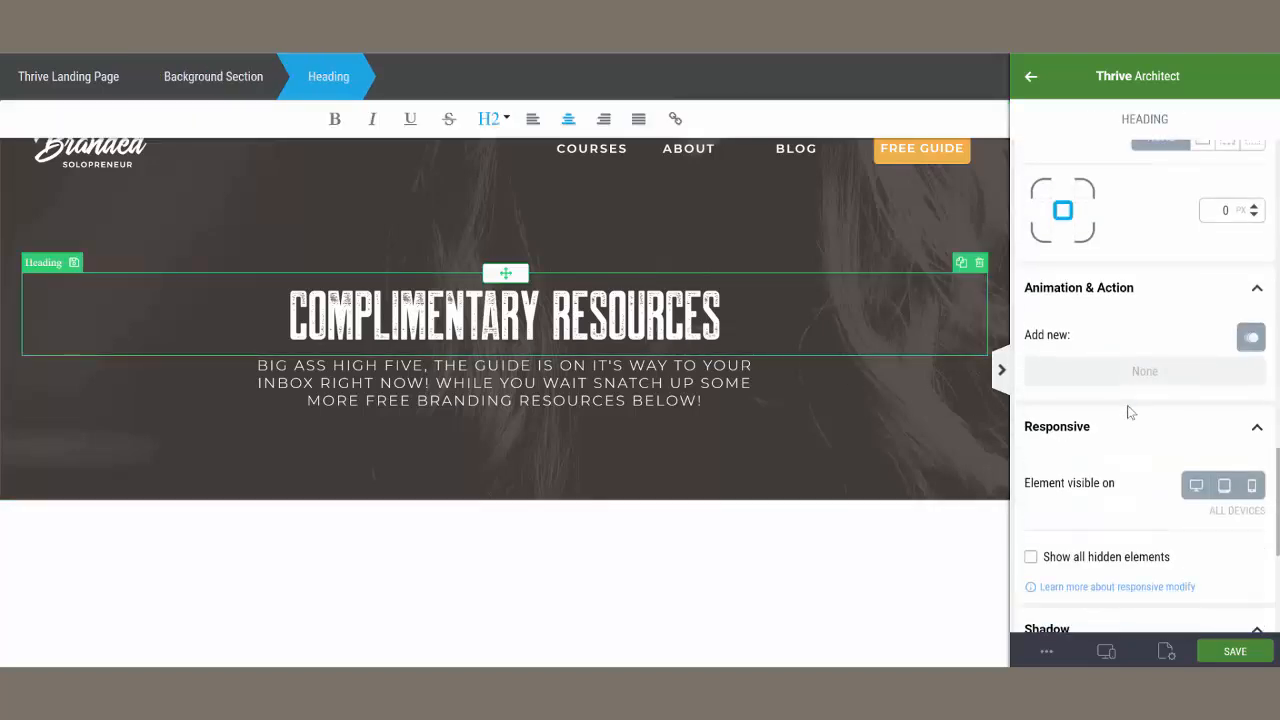
{"action": "scroll", "coordinate": [1130, 412], "scroll_direction": "up", "scroll_amount": 8}
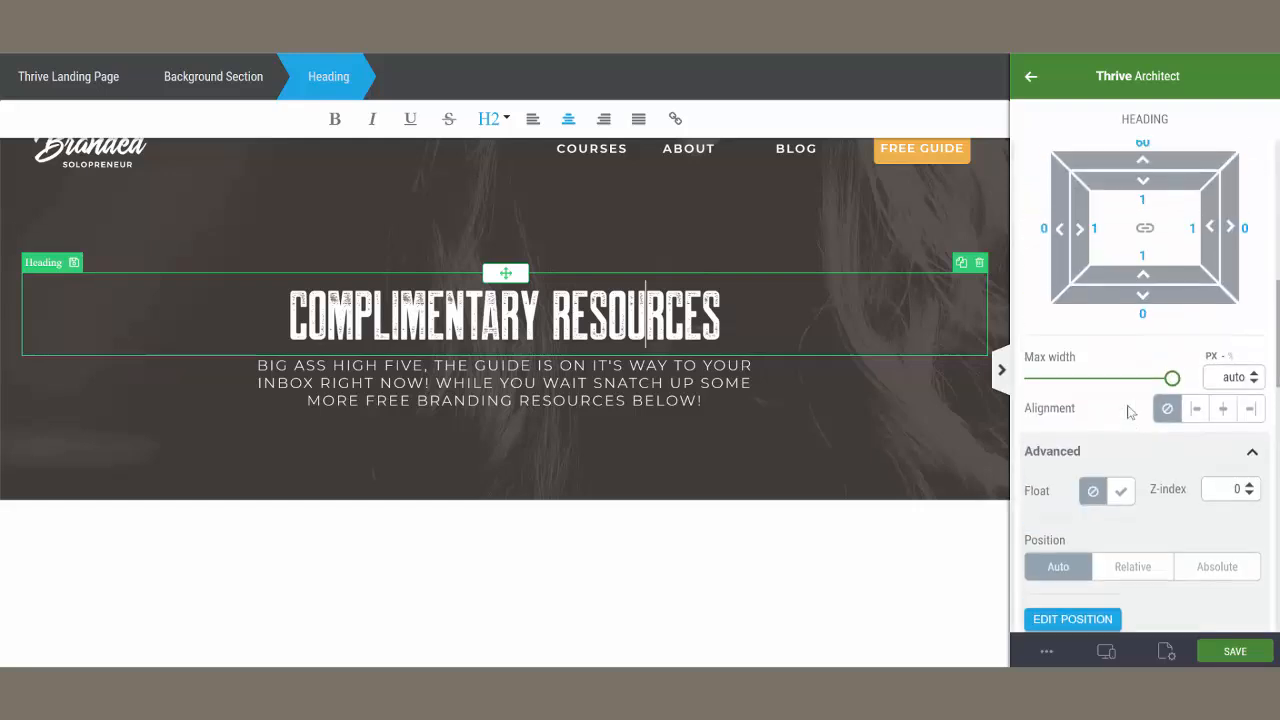
{"action": "left_click", "coordinate": [1142, 231]}
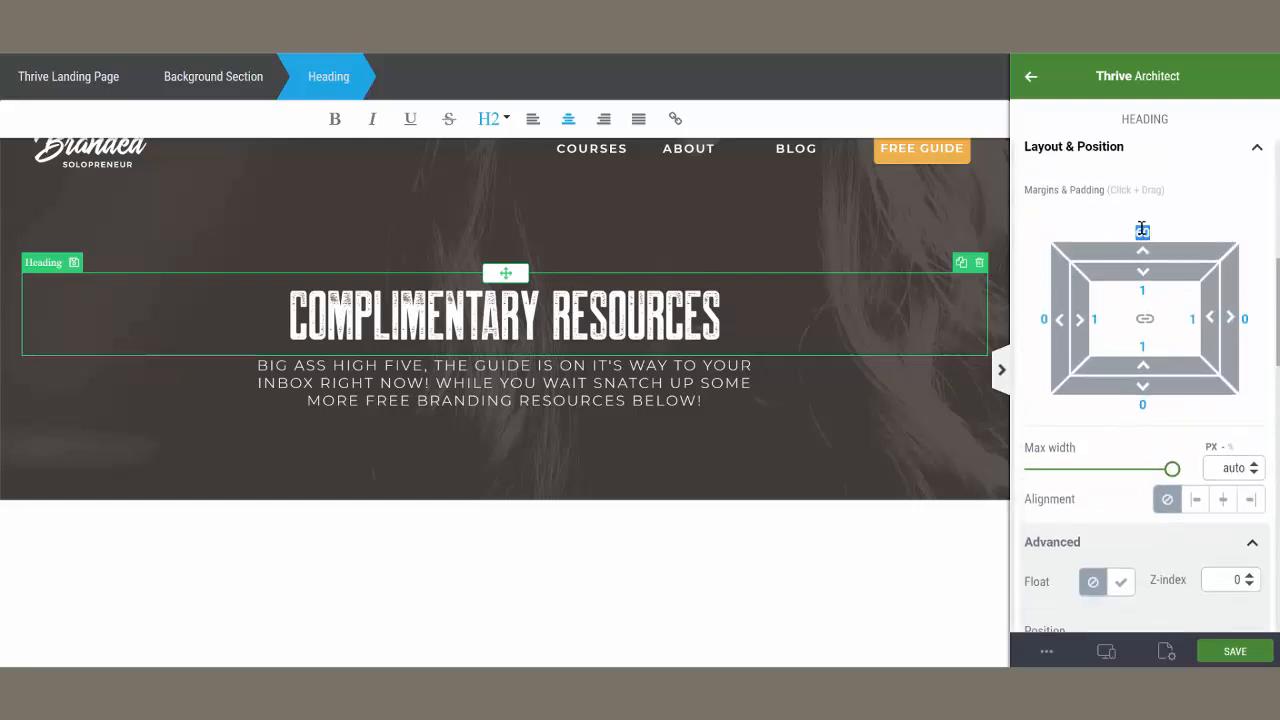
{"action": "type", "text": "24"}
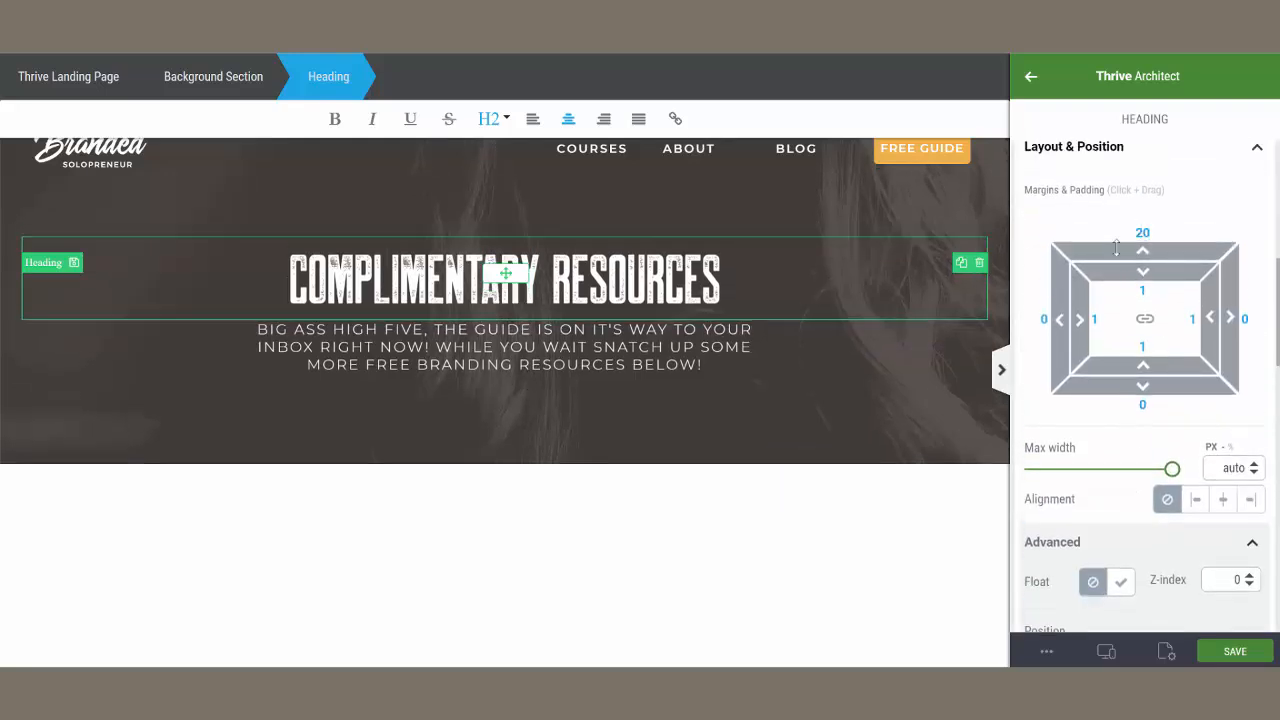
{"action": "left_click", "coordinate": [849, 594]}
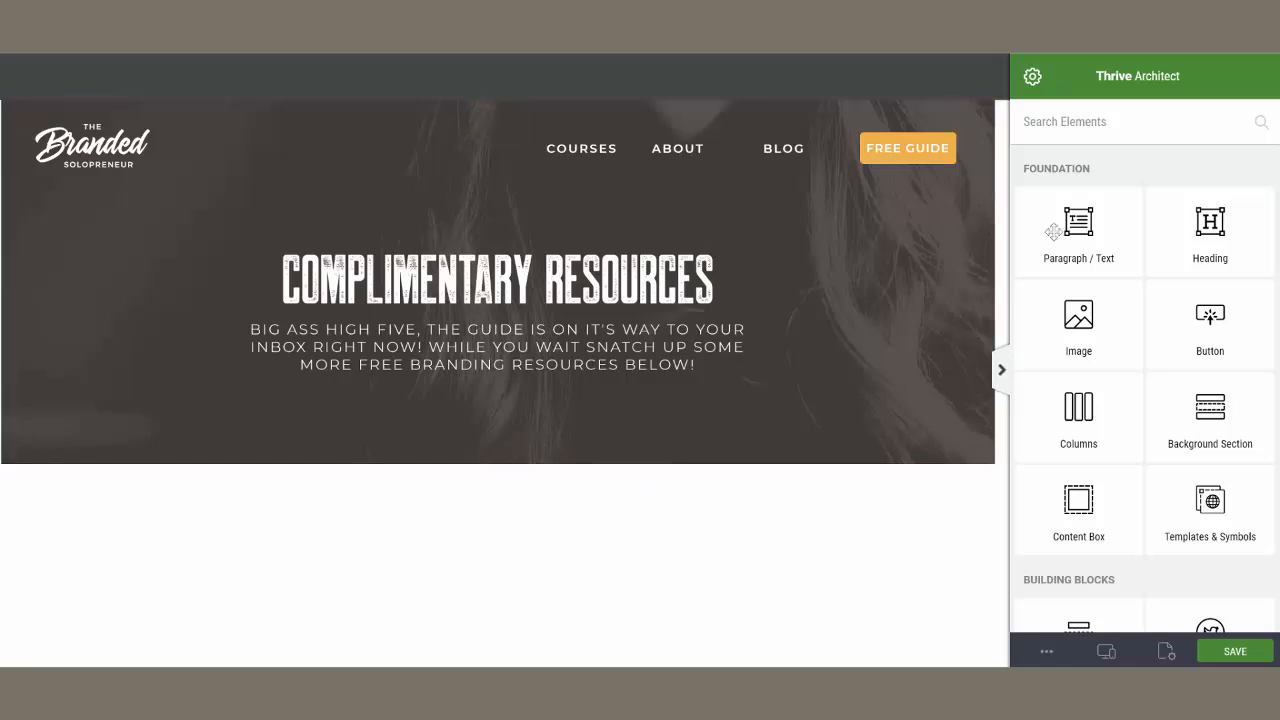
Insert an icon element below the subheading and choose the arrow-down icon for it
{"action": "type", "text": "i"}
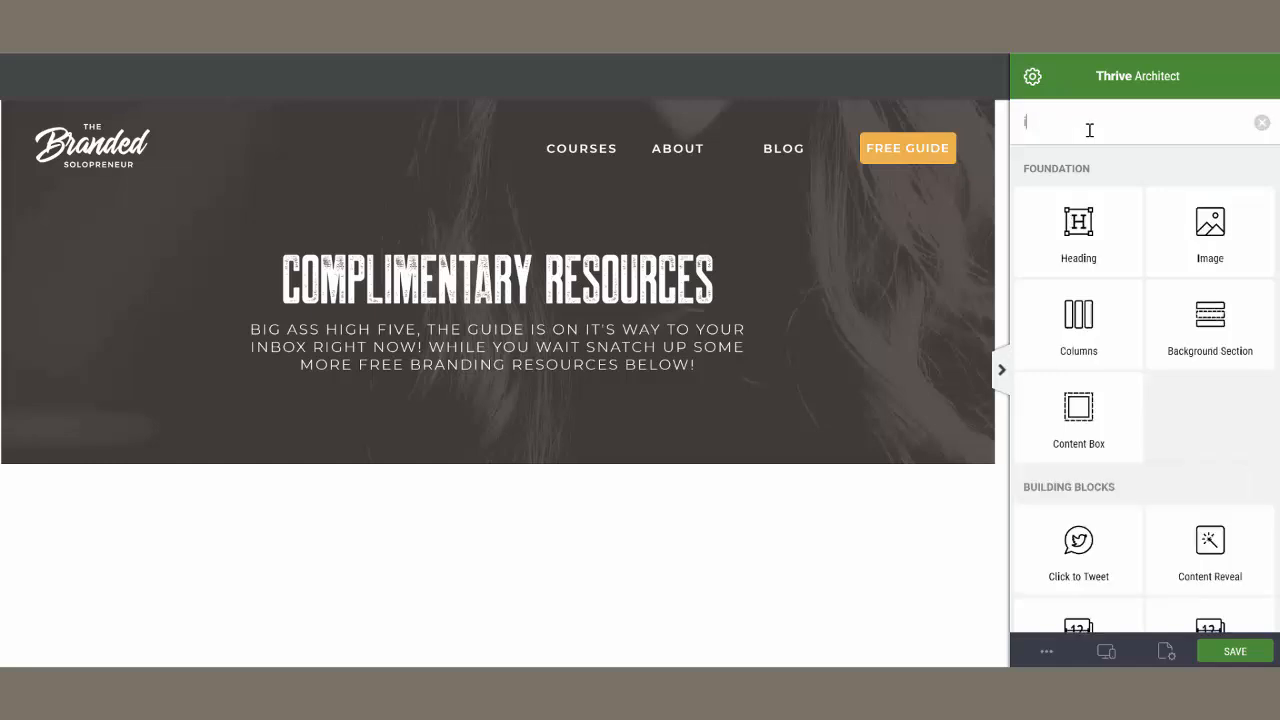
{"action": "type", "text": "co"}
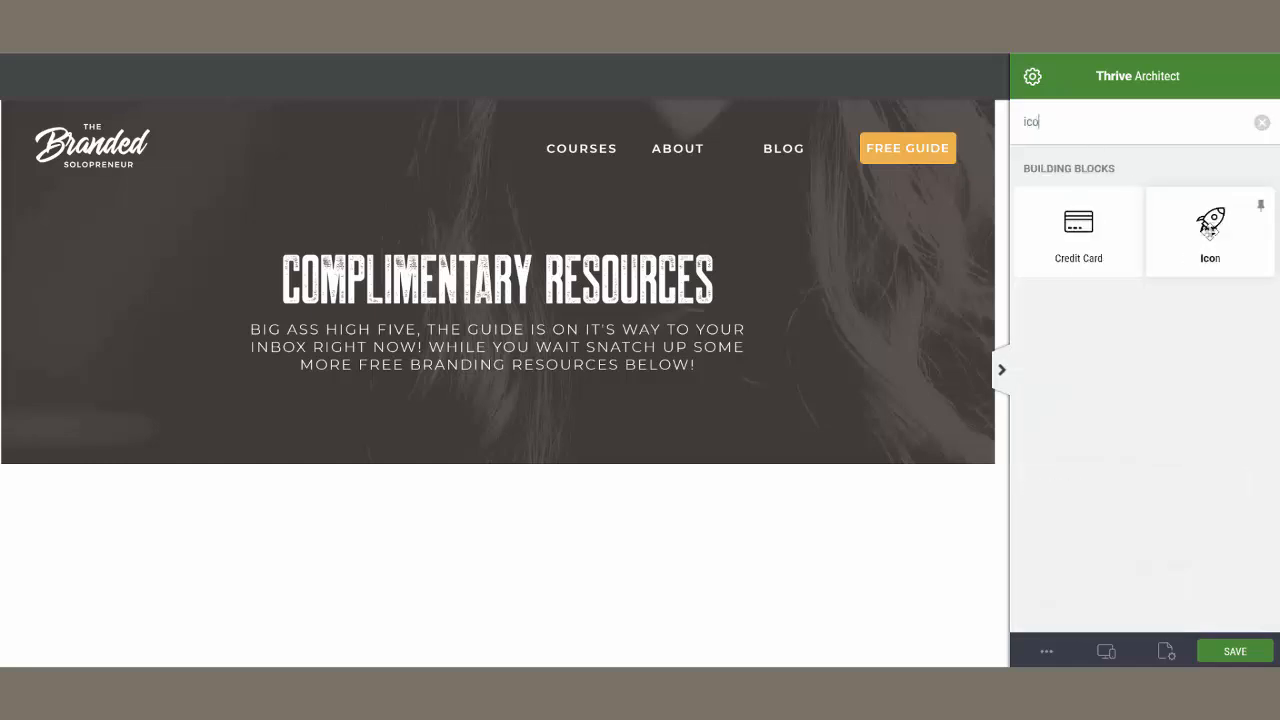
{"action": "left_click_drag", "start_coordinate": [1210, 225], "coordinate": [523, 365]}
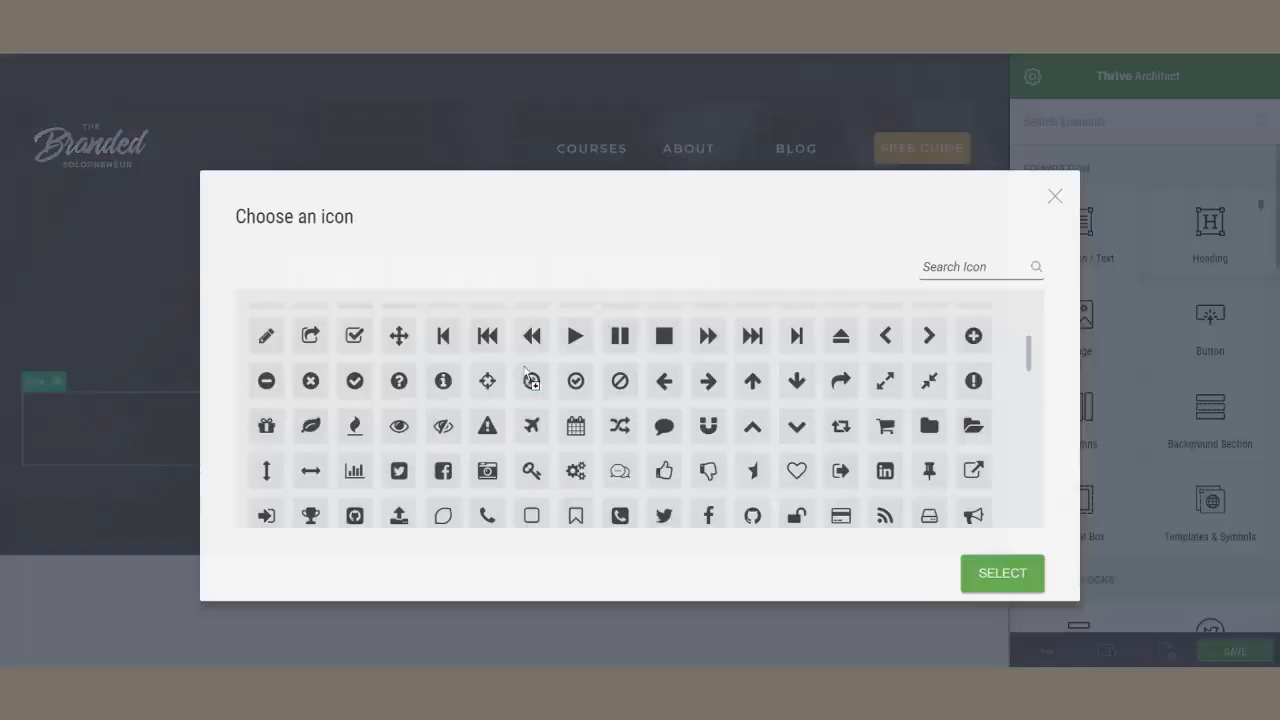
{"action": "scroll", "coordinate": [710, 372], "scroll_direction": "down", "scroll_amount": 3}
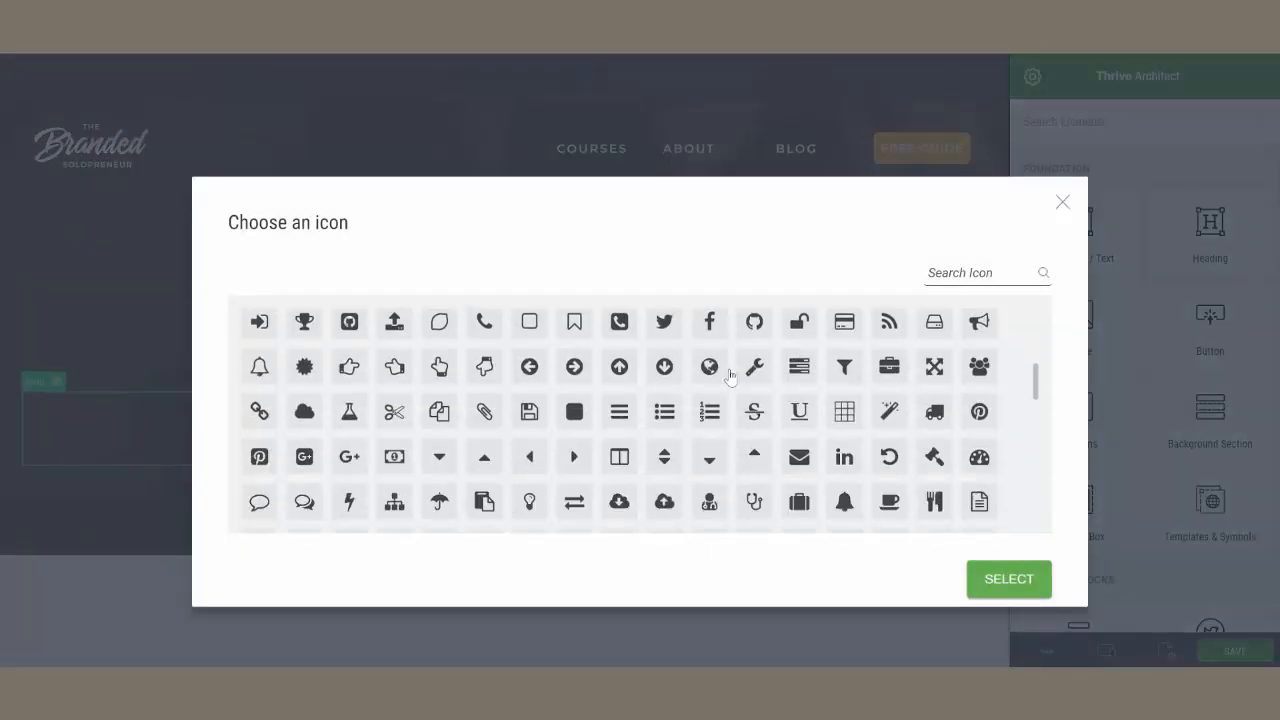
{"action": "scroll", "coordinate": [729, 374], "scroll_direction": "down", "scroll_amount": 5}
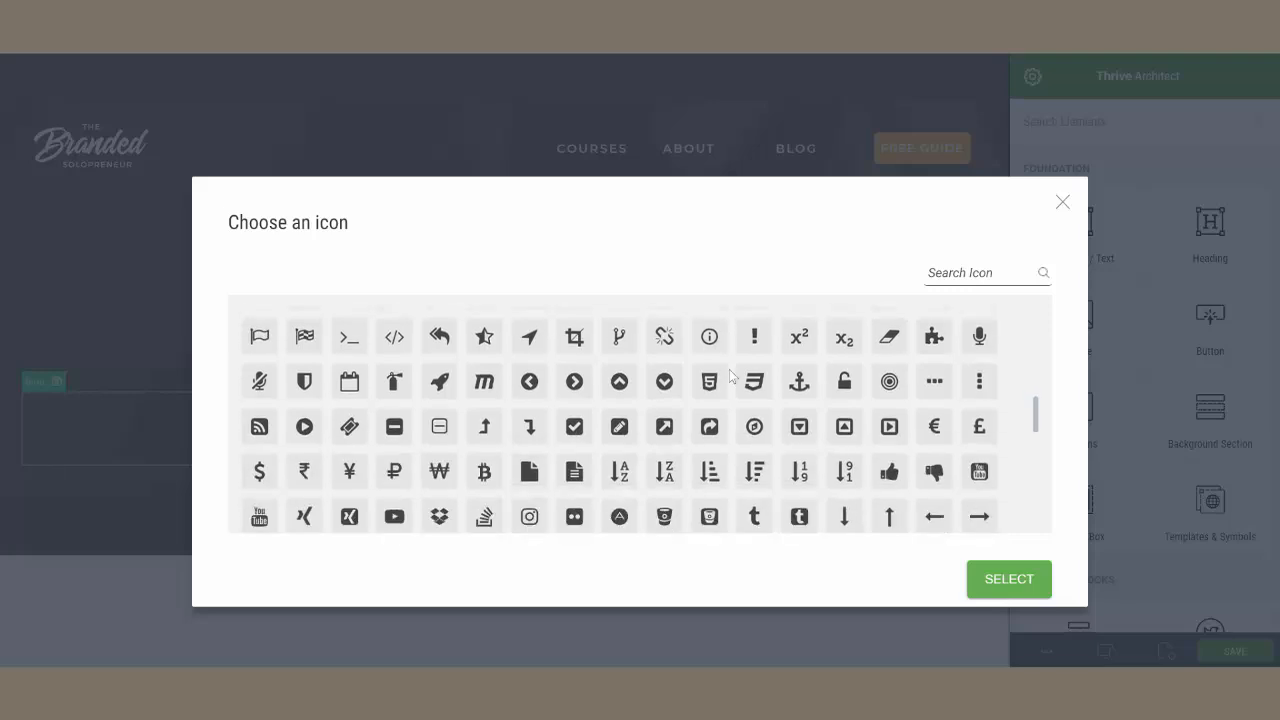
{"action": "scroll", "coordinate": [729, 374], "scroll_direction": "up", "scroll_amount": 5}
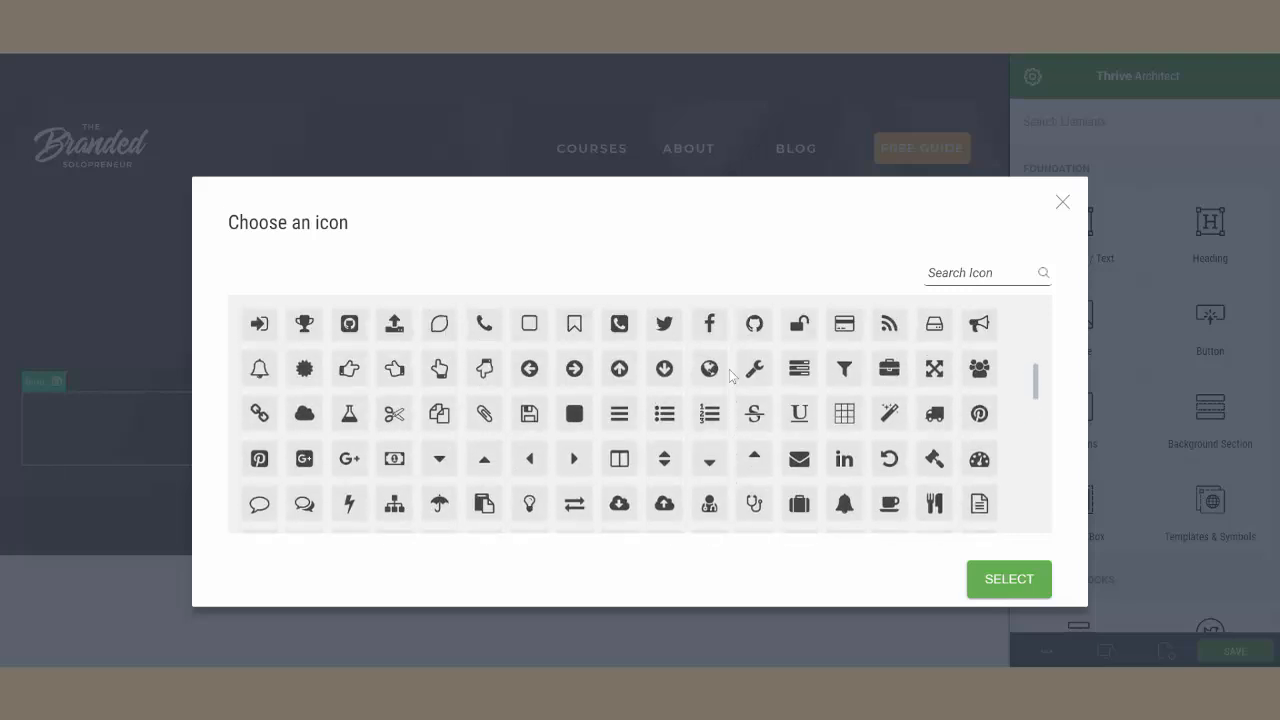
{"action": "scroll", "coordinate": [731, 376], "scroll_direction": "up", "scroll_amount": 4}
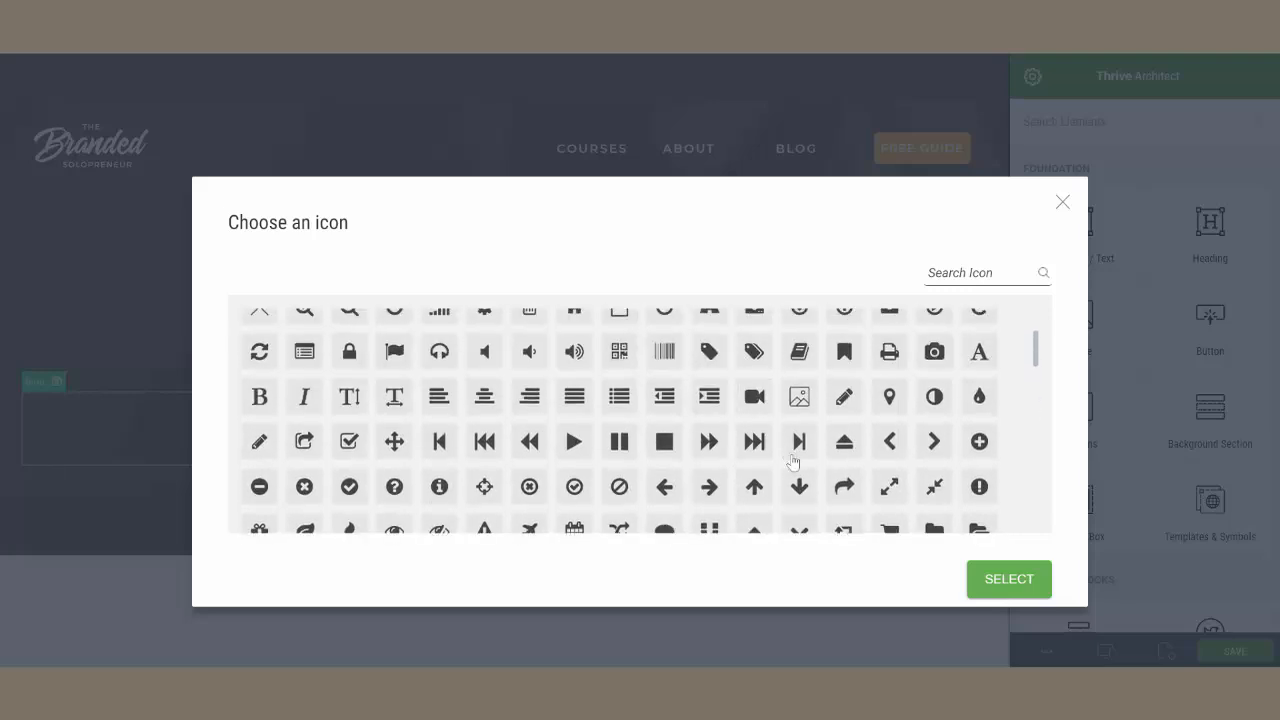
{"action": "left_click", "coordinate": [800, 484]}
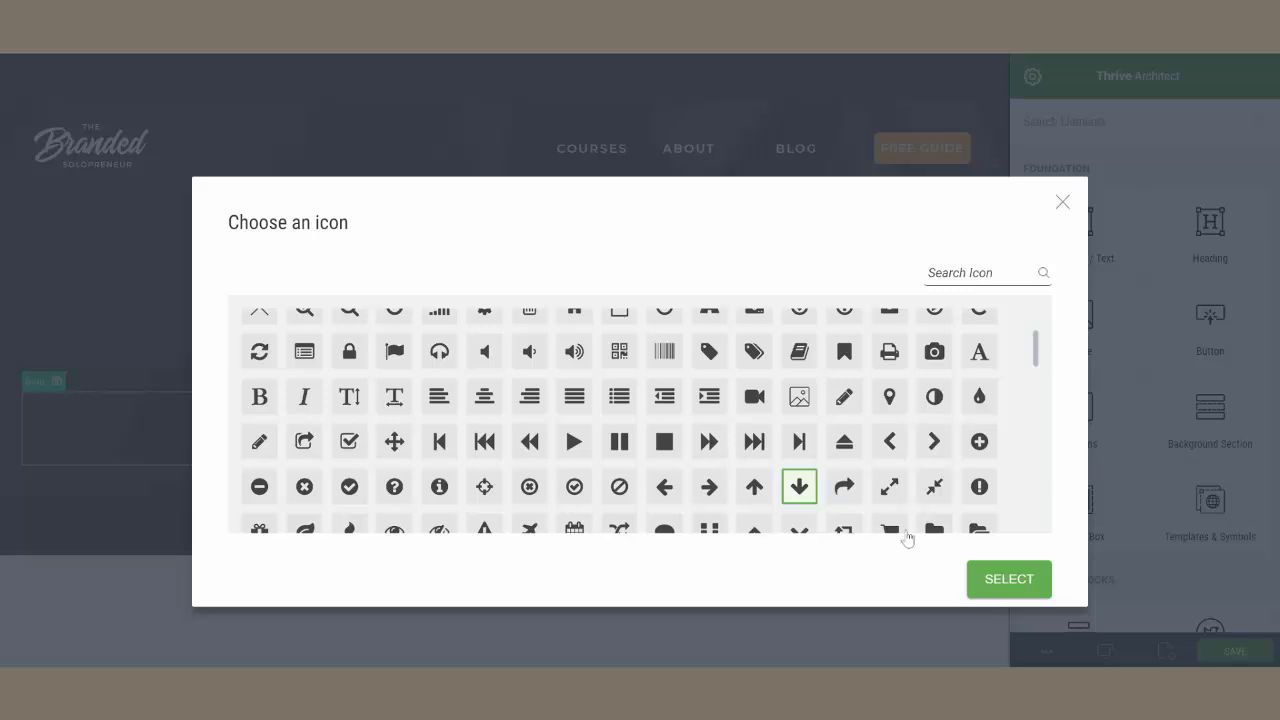
{"action": "left_click", "coordinate": [1005, 580]}
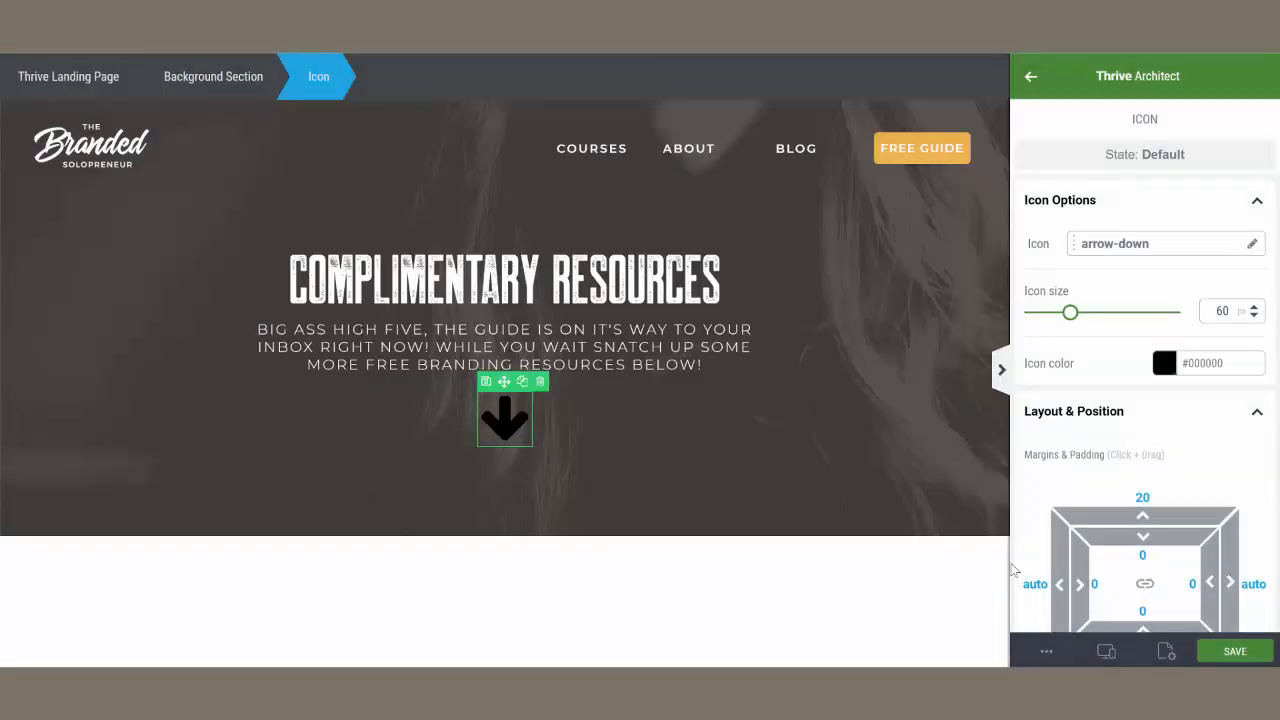
Colour the arrow icon orange (#efb14d) and set its size to 40 px
{"action": "left_click", "coordinate": [1166, 364]}
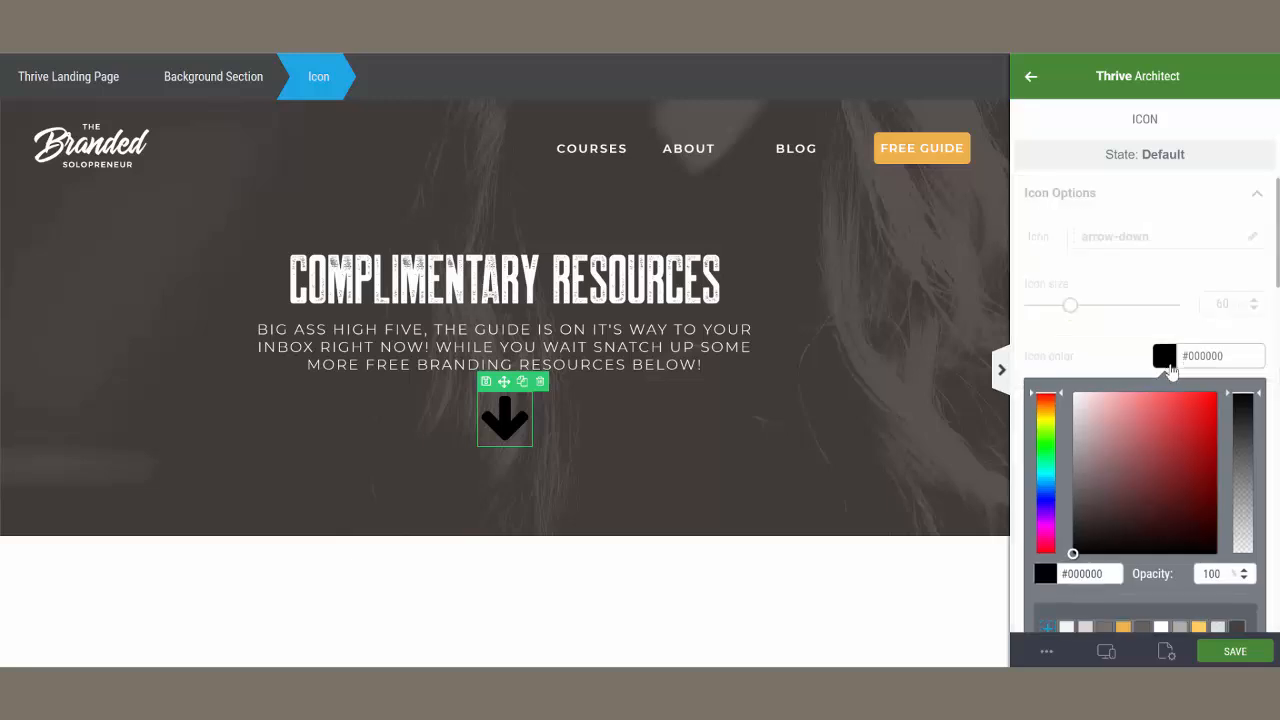
{"action": "left_click", "coordinate": [1124, 527]}
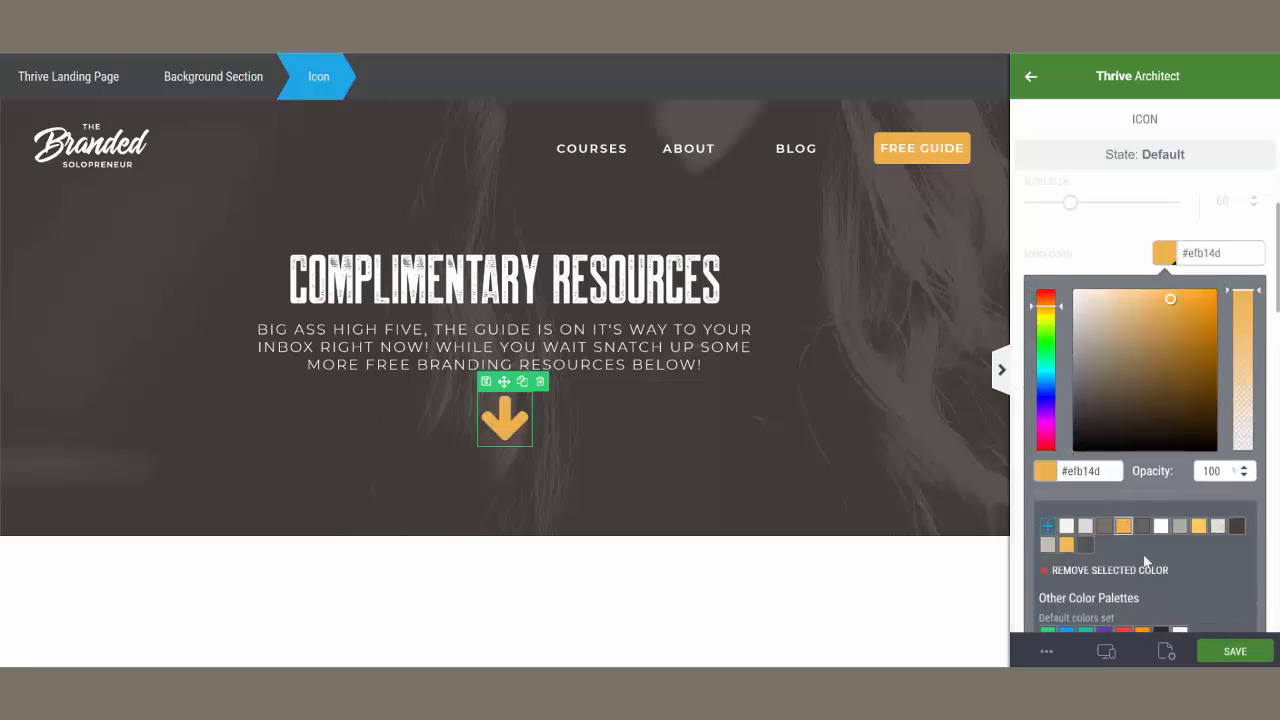
{"action": "scroll", "coordinate": [1204, 556], "scroll_direction": "down", "scroll_amount": 2}
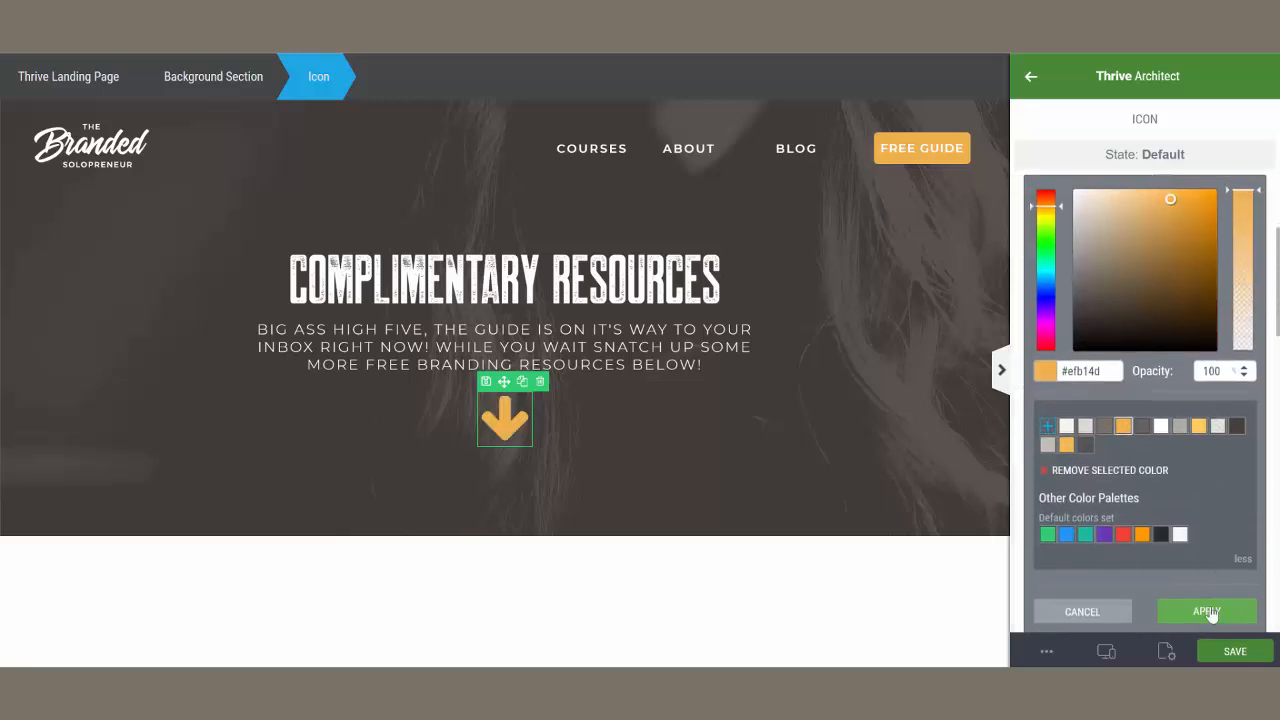
{"action": "left_click", "coordinate": [1208, 609]}
{"action": "scroll", "coordinate": [1202, 468], "scroll_direction": "up", "scroll_amount": 3}
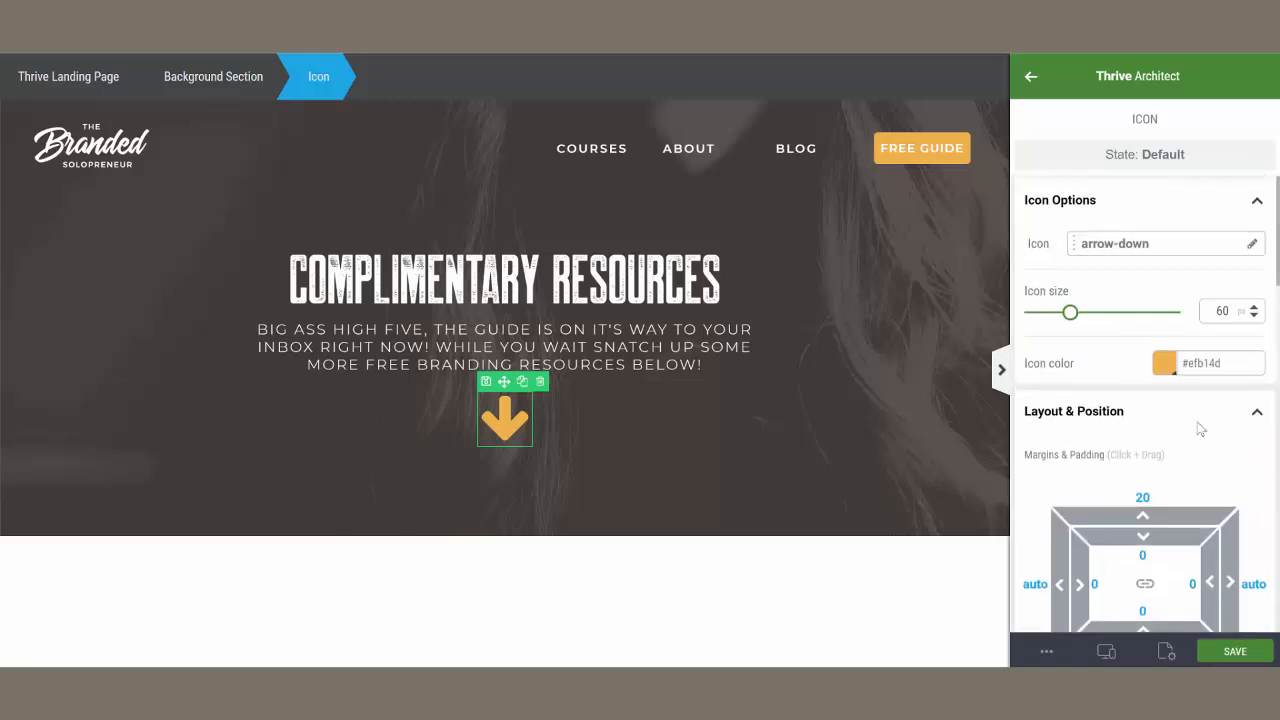
{"action": "double_click", "coordinate": [1221, 311]}
{"action": "type", "text": "40"}
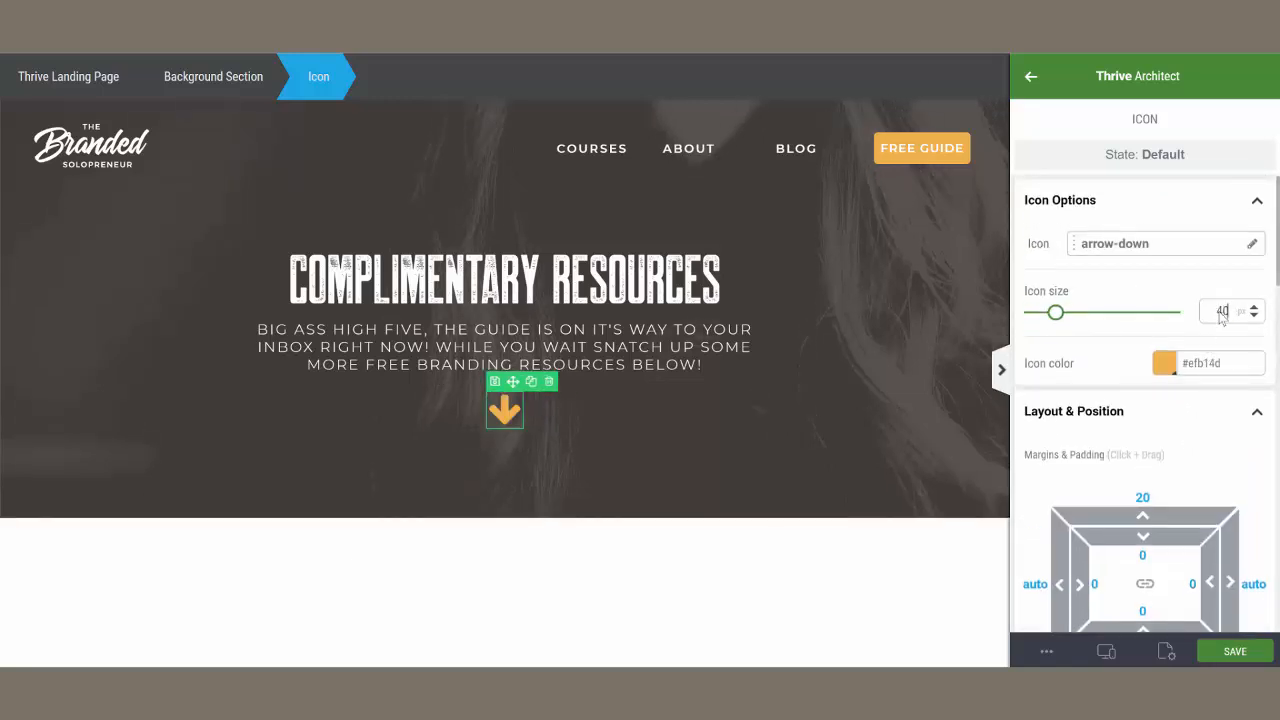
Add a white solid colour background layer to the arrow icon and set its corner radius to 50 px
{"action": "scroll", "coordinate": [1190, 365], "scroll_direction": "down", "scroll_amount": 5}
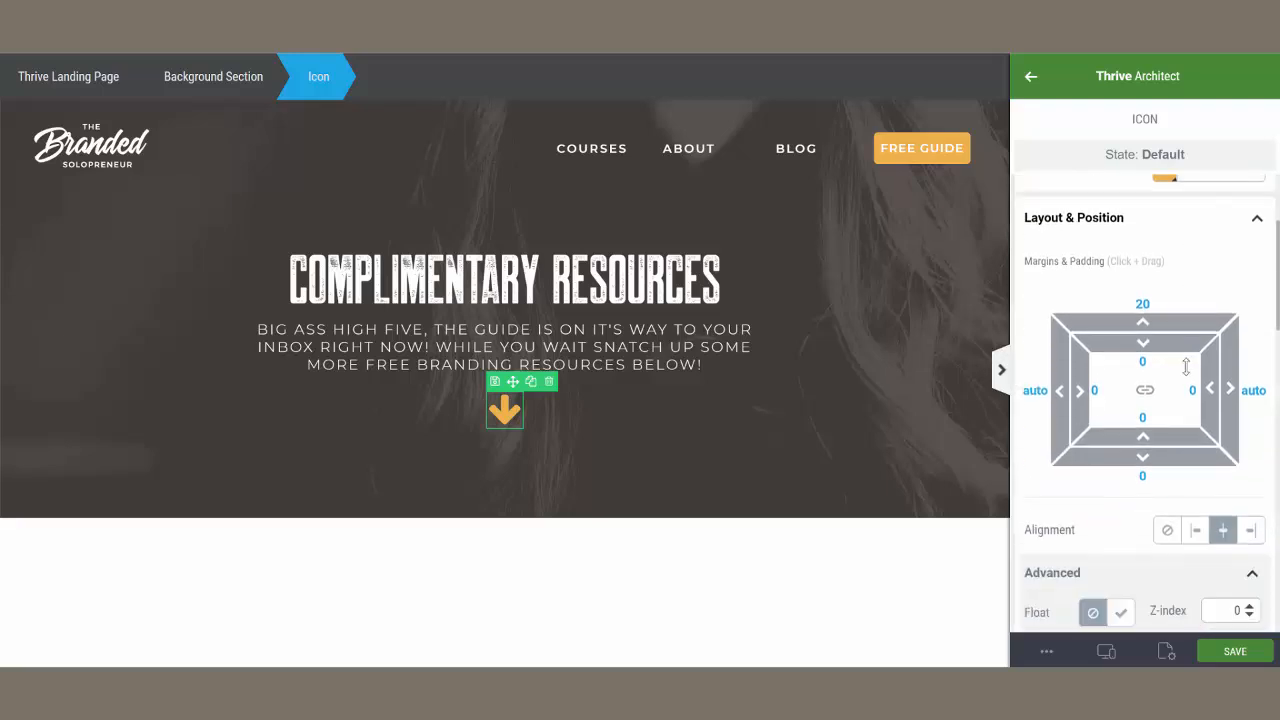
{"action": "scroll", "coordinate": [1174, 389], "scroll_direction": "down", "scroll_amount": 2}
{"action": "scroll", "coordinate": [1174, 389], "scroll_direction": "down", "scroll_amount": 1}
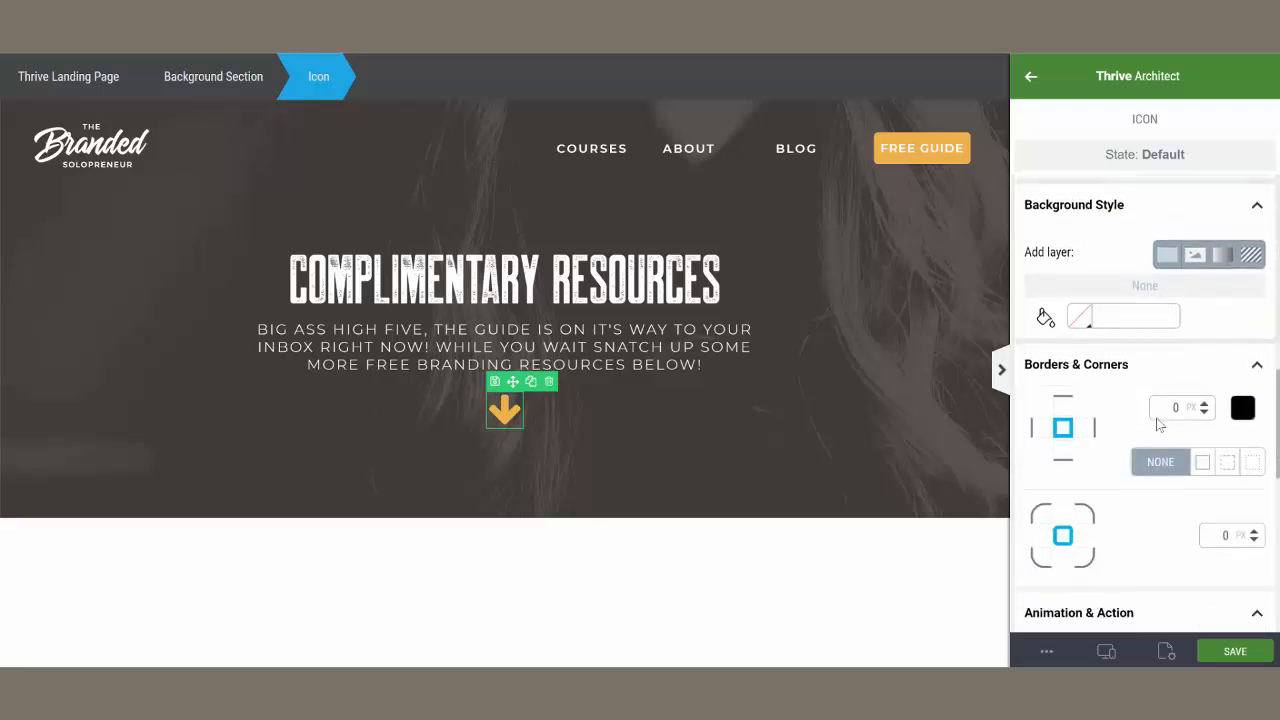
{"action": "left_click", "coordinate": [1167, 257]}
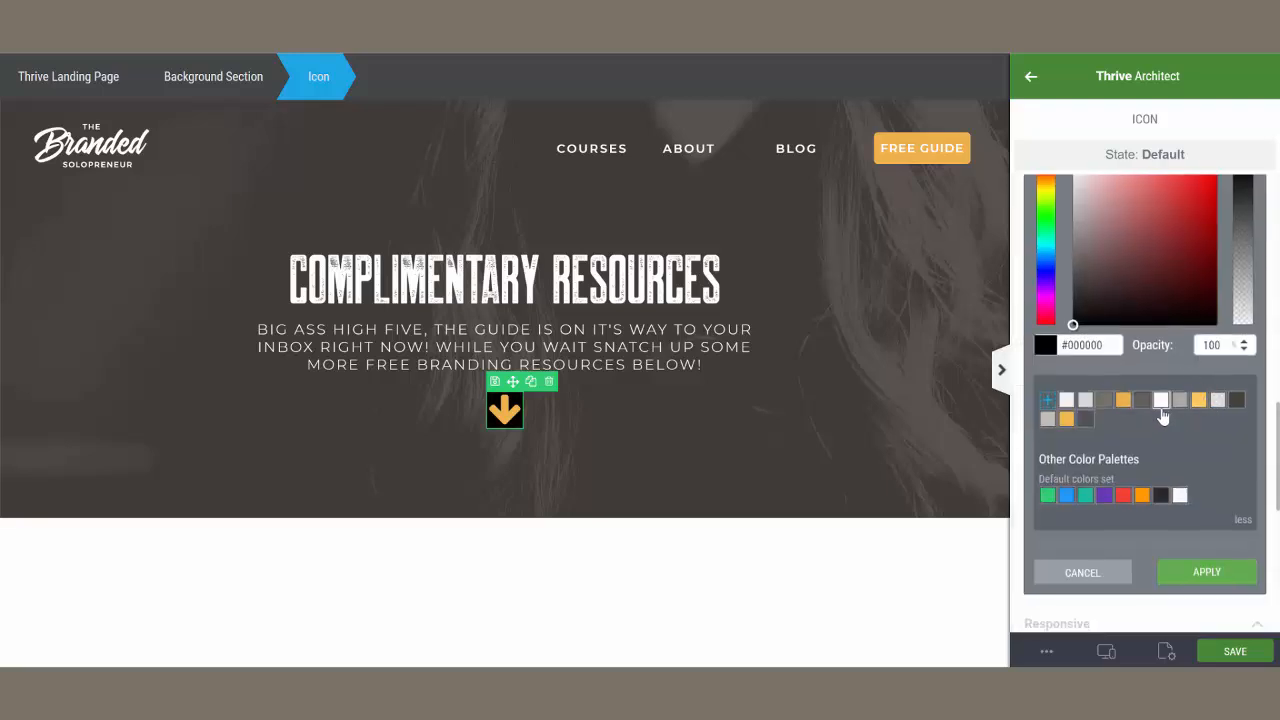
{"action": "left_click", "coordinate": [1161, 401]}
{"action": "left_click", "coordinate": [1196, 584]}
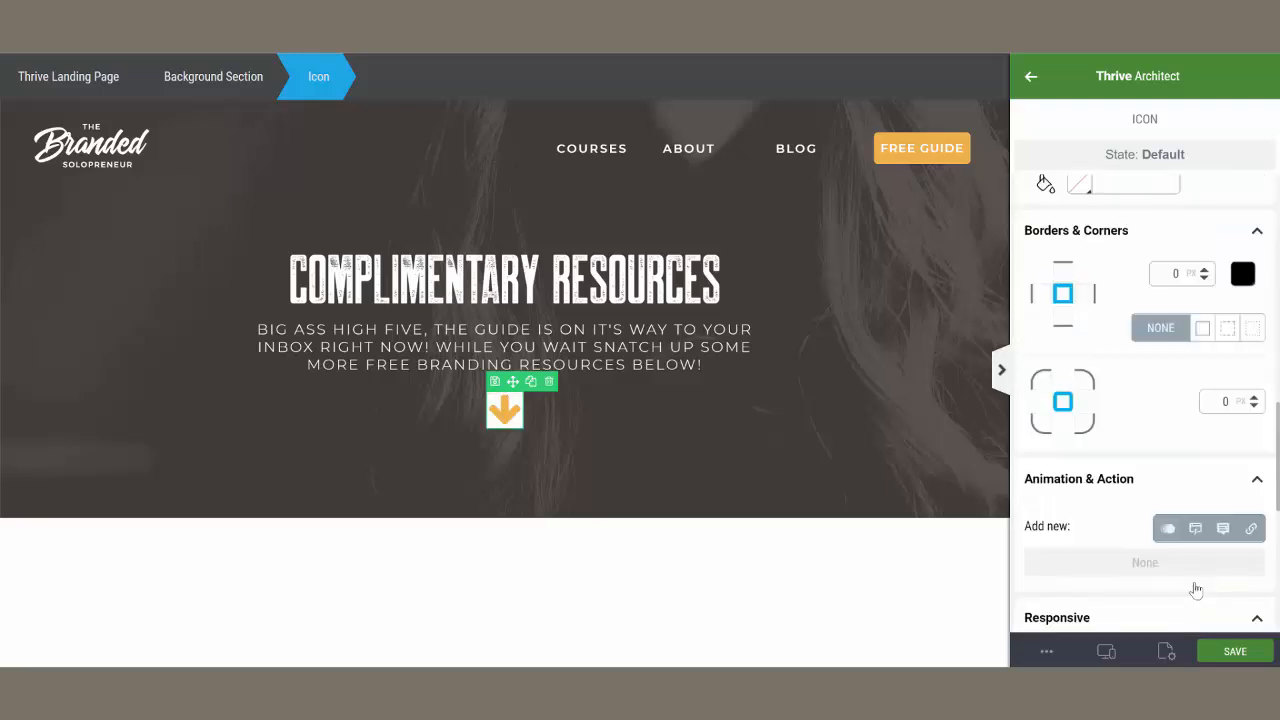
{"action": "double_click", "coordinate": [1226, 402]}
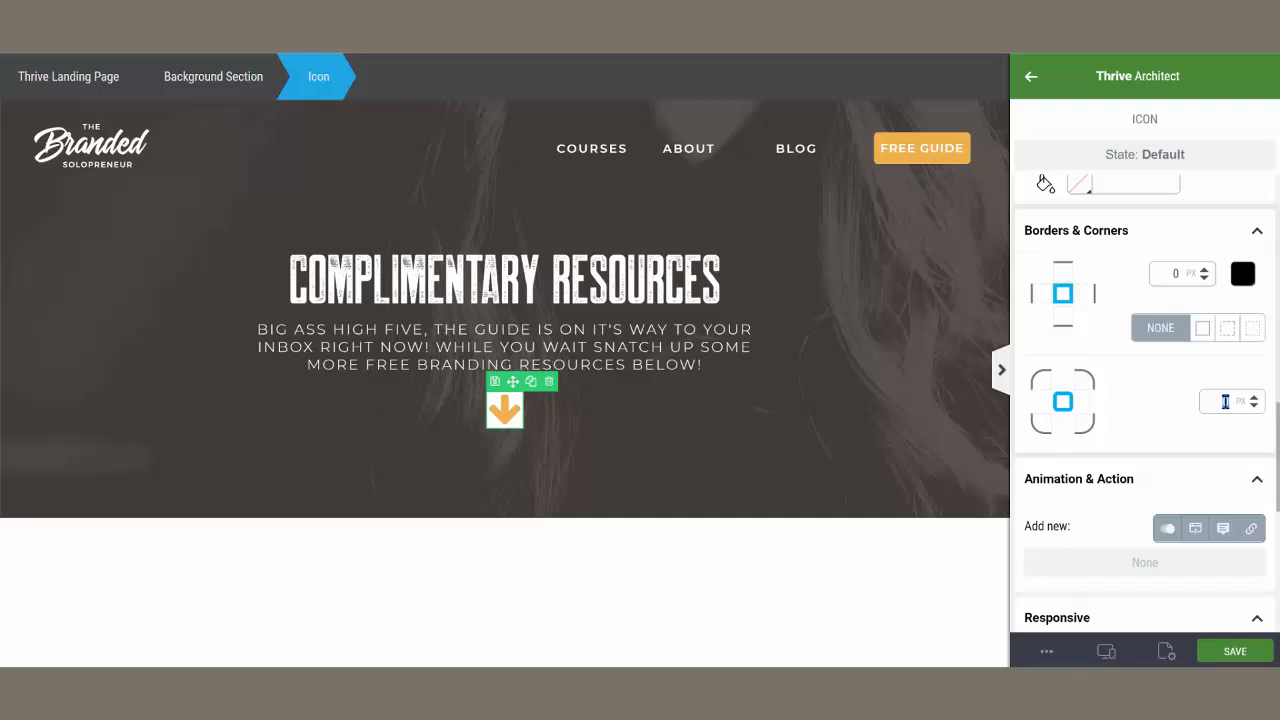
{"action": "type", "text": "50"}
Set the arrow icon's padding to 5 on all sides and its icon size to 45 px
{"action": "scroll", "coordinate": [1187, 446], "scroll_direction": "up", "scroll_amount": 10}
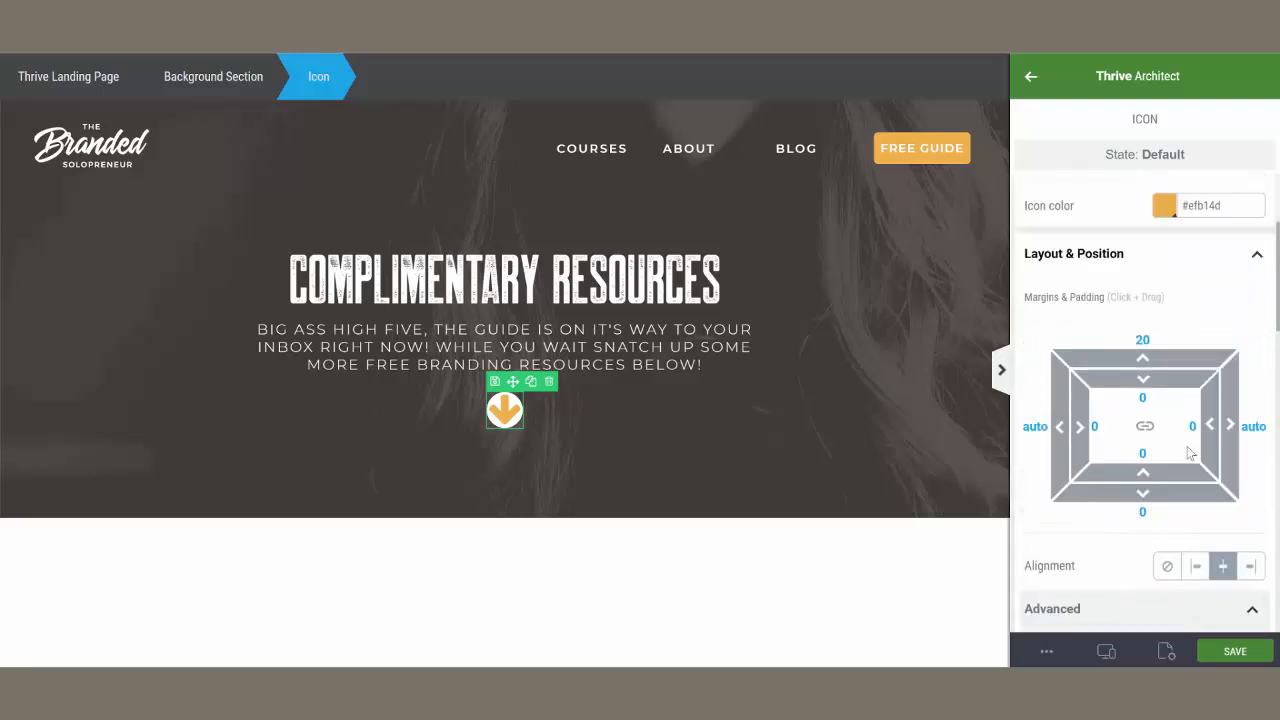
{"action": "scroll", "coordinate": [1187, 453], "scroll_direction": "up", "scroll_amount": 1}
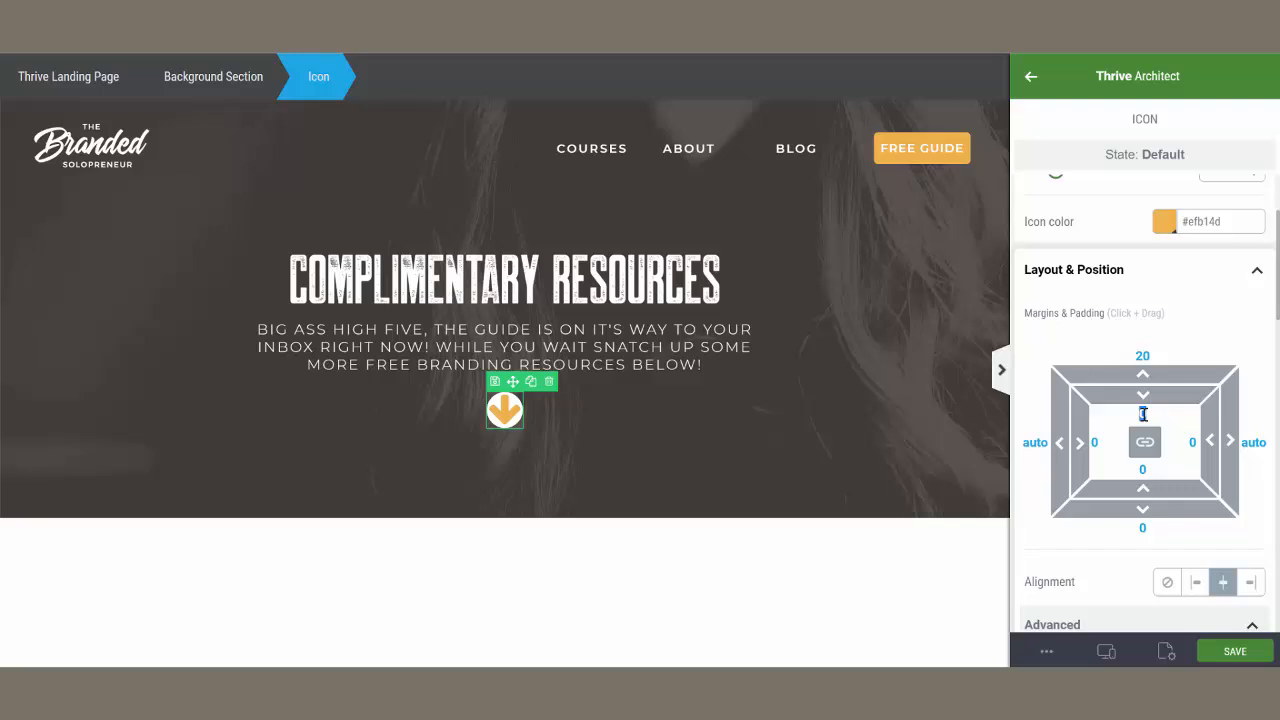
{"action": "type", "text": "5"}
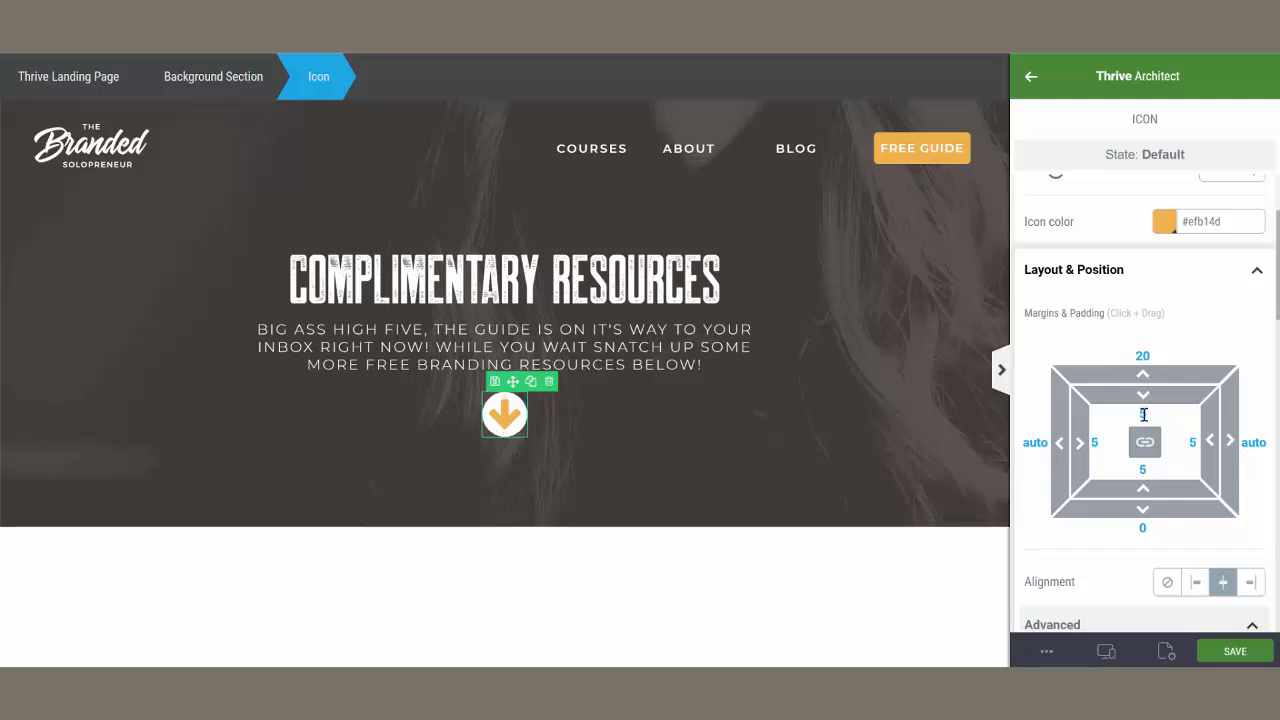
{"action": "scroll", "coordinate": [1220, 356], "scroll_direction": "up", "scroll_amount": 3}
{"action": "scroll", "coordinate": [1215, 358], "scroll_direction": "down", "scroll_amount": 1}
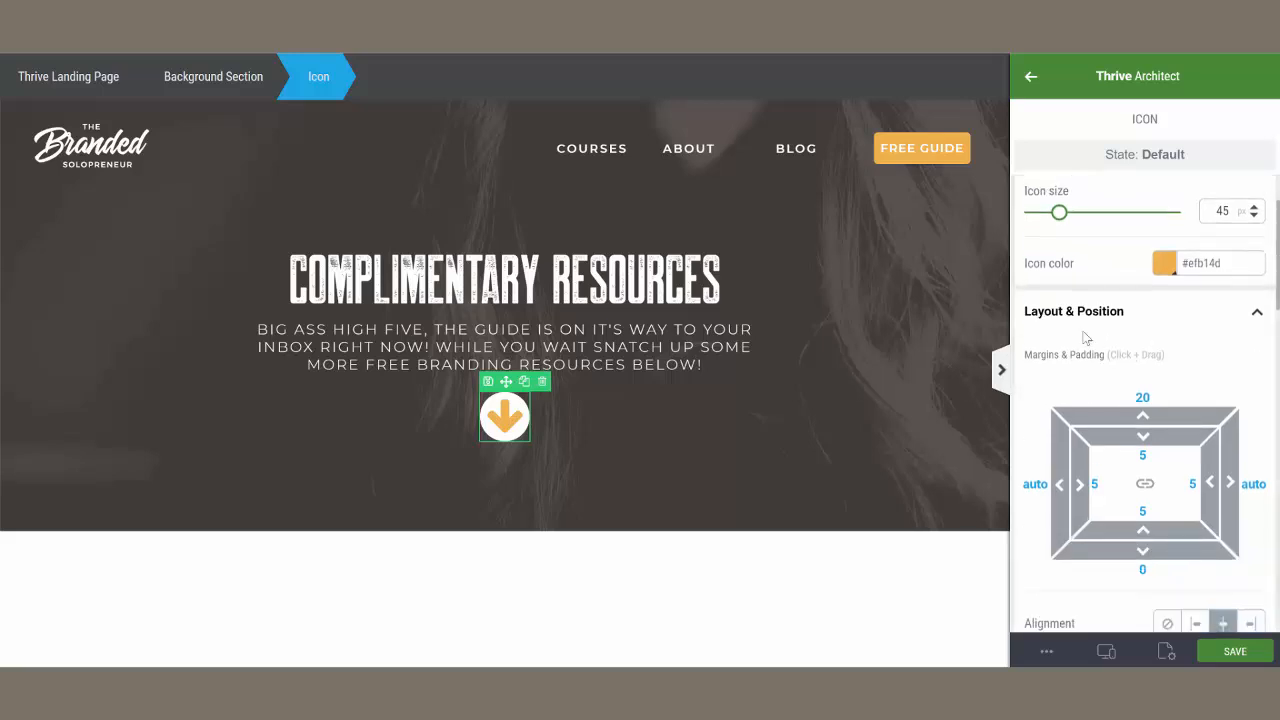
Change the arrow icon's position mode to Absolute in its advanced layout settings
{"action": "scroll", "coordinate": [1121, 324], "scroll_direction": "down", "scroll_amount": 2}
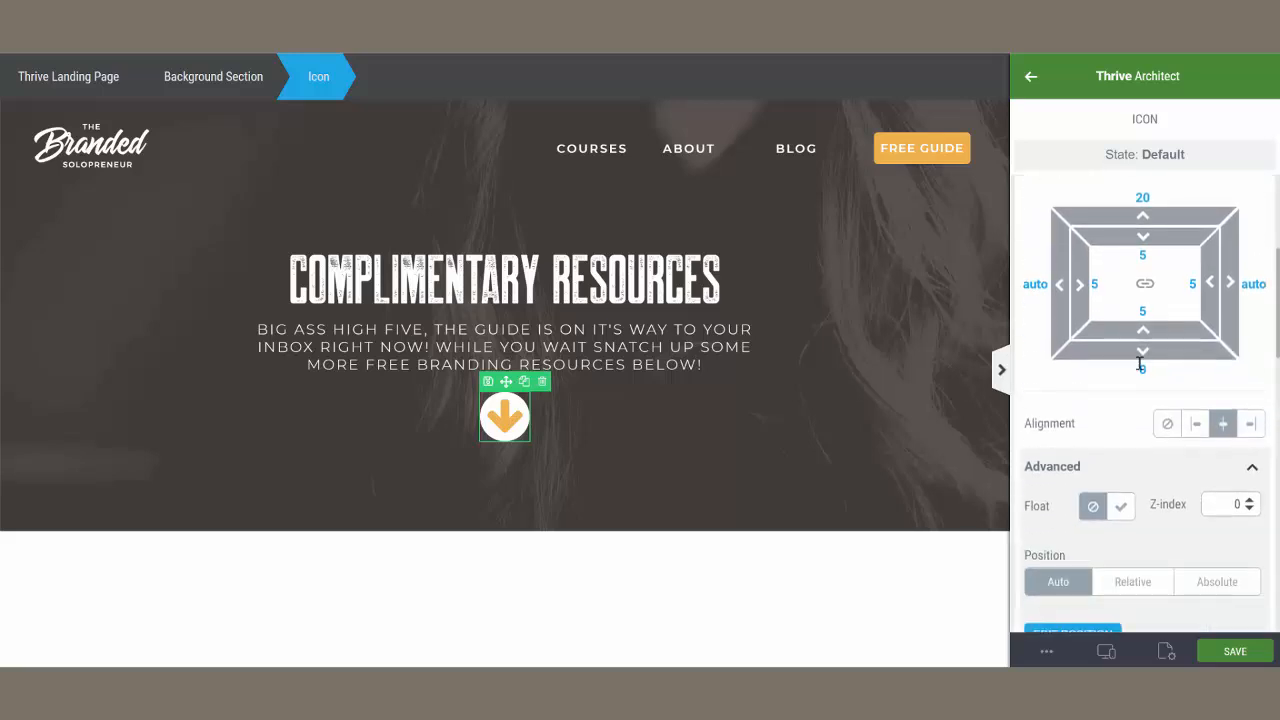
{"action": "left_click", "coordinate": [1250, 467]}
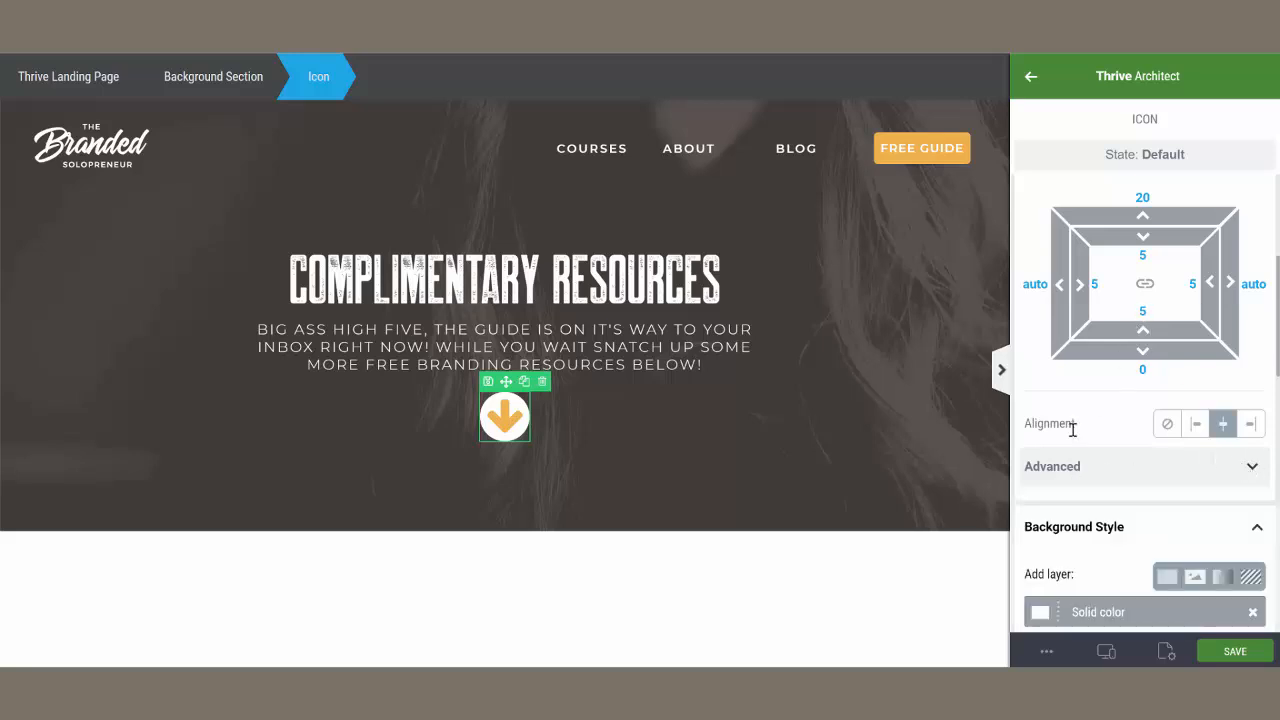
{"action": "left_click", "coordinate": [1250, 468]}
{"action": "scroll", "coordinate": [1199, 441], "scroll_direction": "down", "scroll_amount": 2}
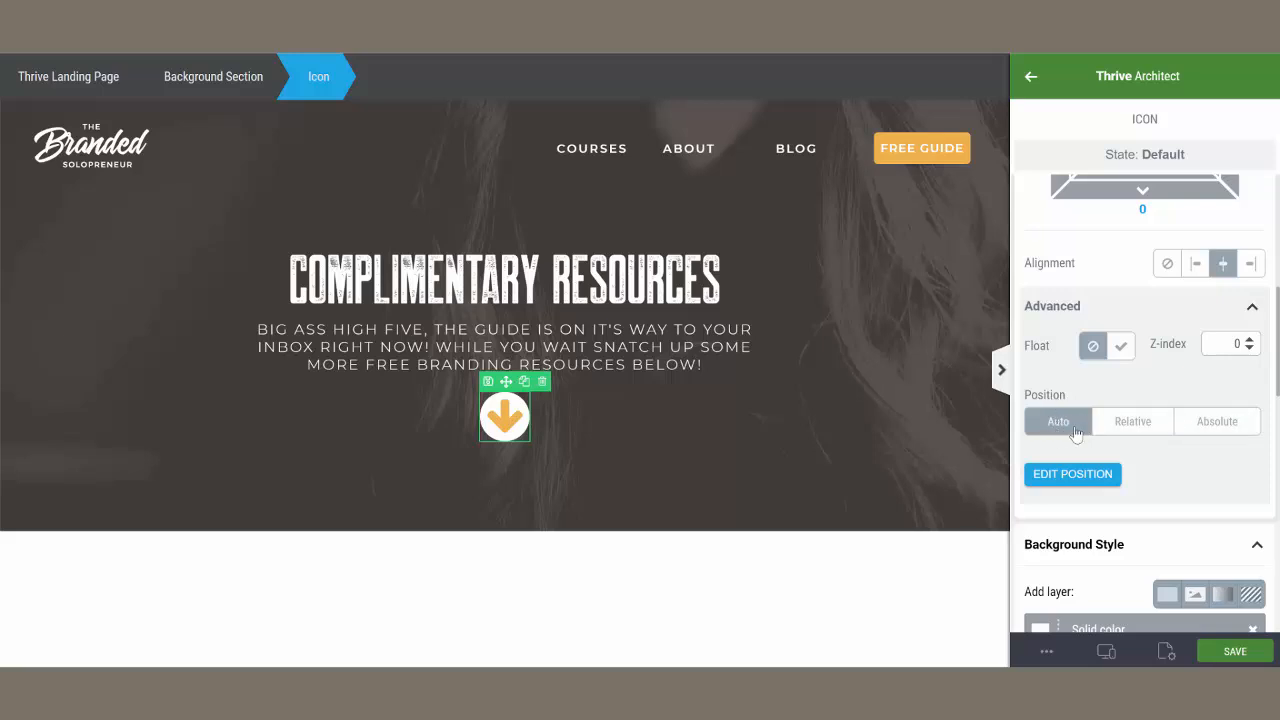
{"action": "left_click", "coordinate": [1211, 424]}
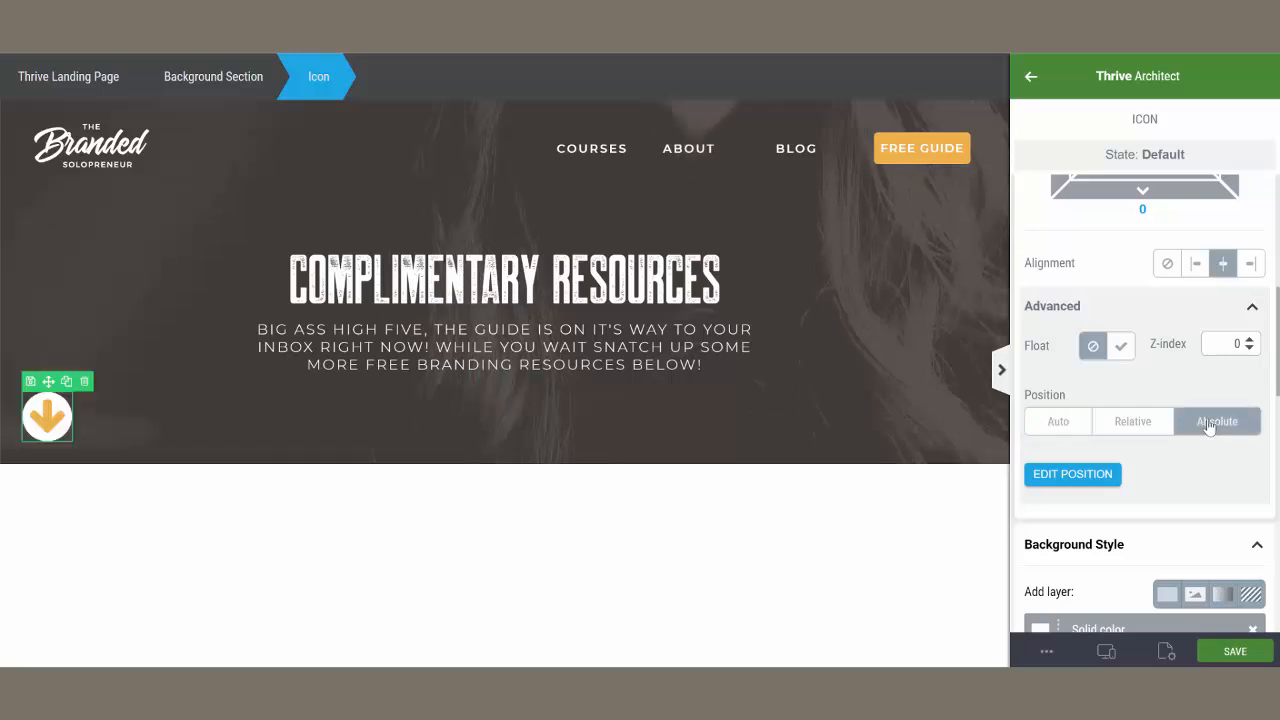
Set the arrow icon's left margin to 500 to move it towards the centre under the subheading
{"action": "scroll", "coordinate": [1210, 423], "scroll_direction": "up", "scroll_amount": 2}
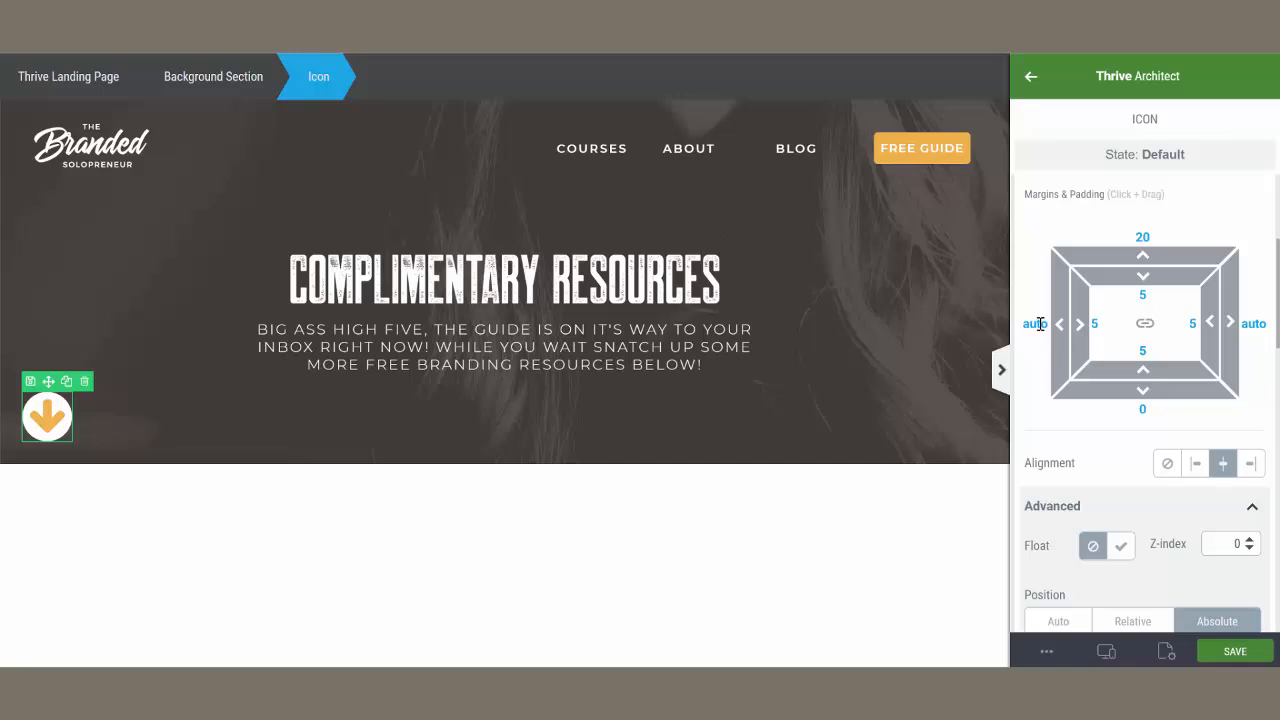
{"action": "double_click", "coordinate": [1040, 324]}
{"action": "type", "text": "350"}
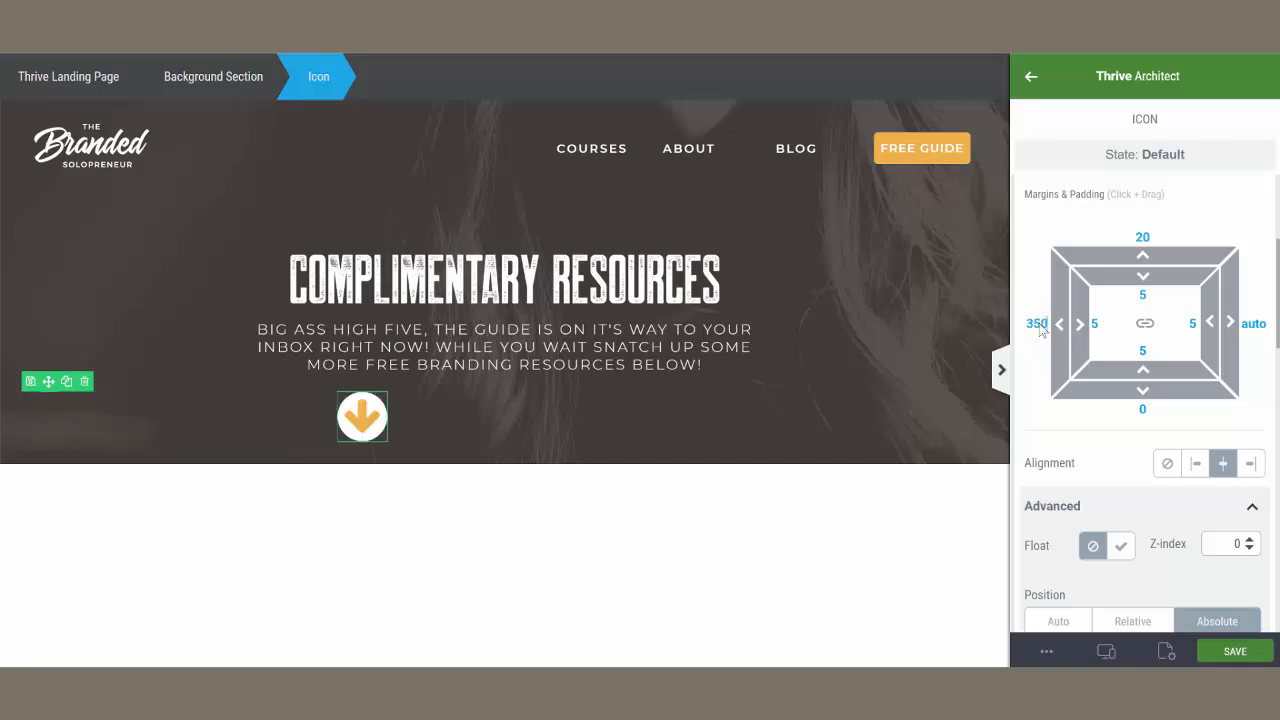
{"action": "double_click", "coordinate": [1036, 323]}
{"action": "type", "text": "500"}
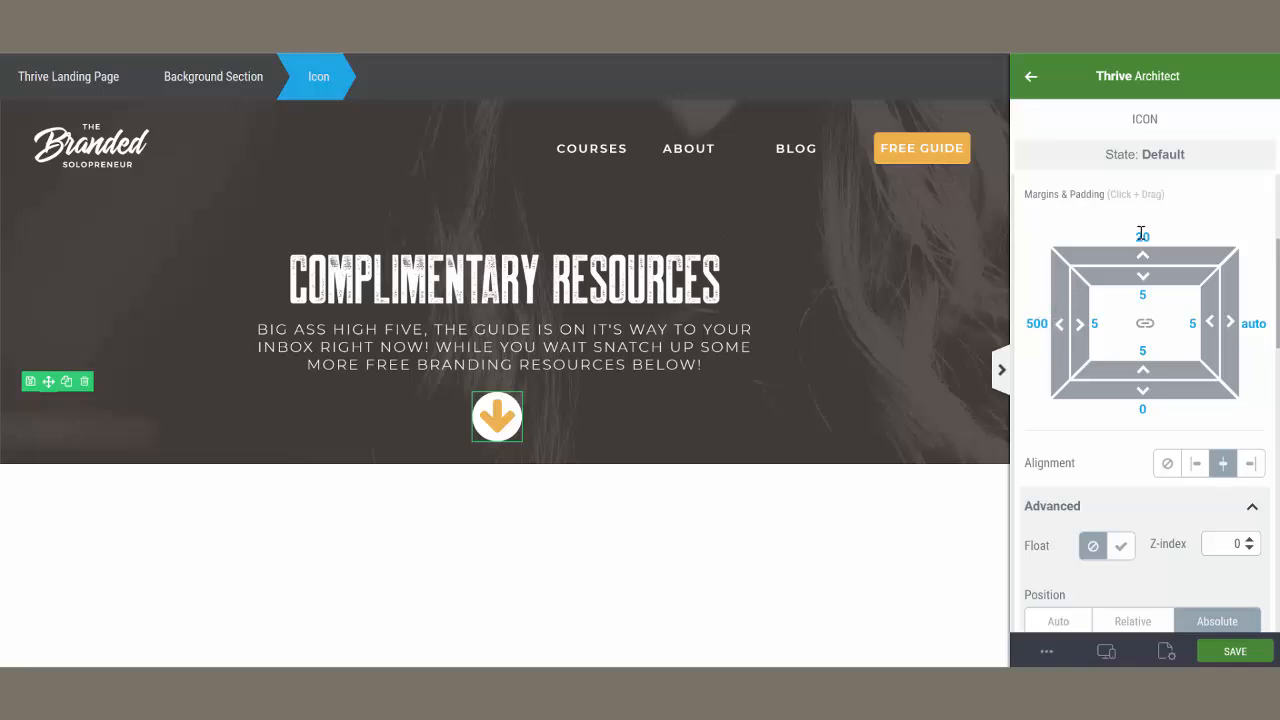
Set the arrow icon's top margin to 75 so it straddles the header's lower edge
{"action": "left_click", "coordinate": [1142, 237]}
{"action": "type", "text": "45"}
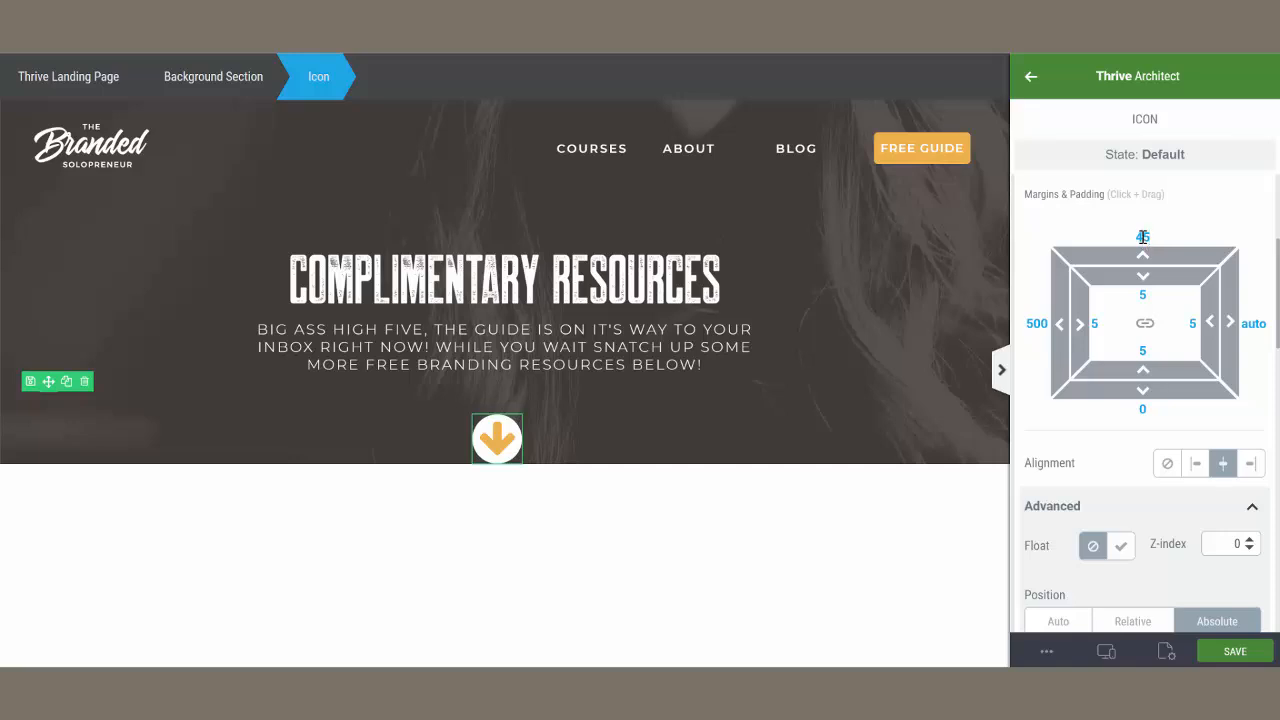
{"action": "left_click", "coordinate": [1142, 237]}
{"action": "type", "text": "75"}
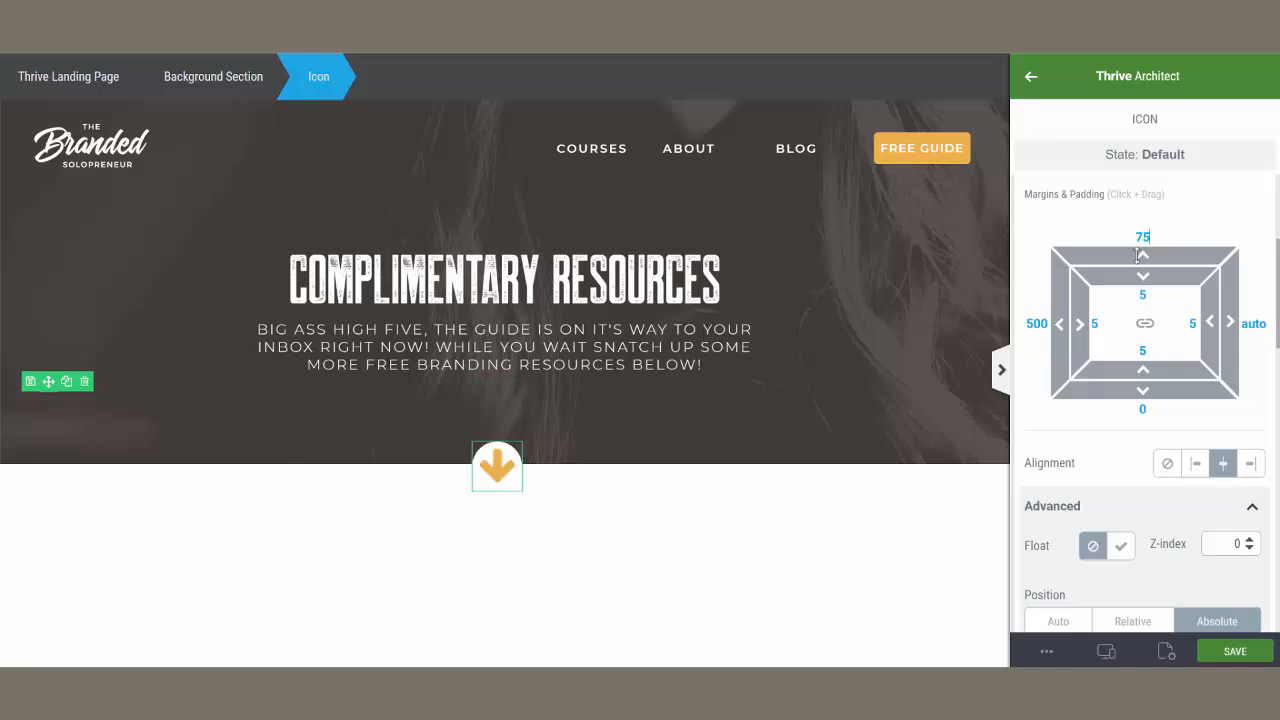
Apply a drop shadow to the arrow icon with a slightly reduced distance
{"action": "scroll", "coordinate": [1140, 370], "scroll_direction": "down", "scroll_amount": 5}
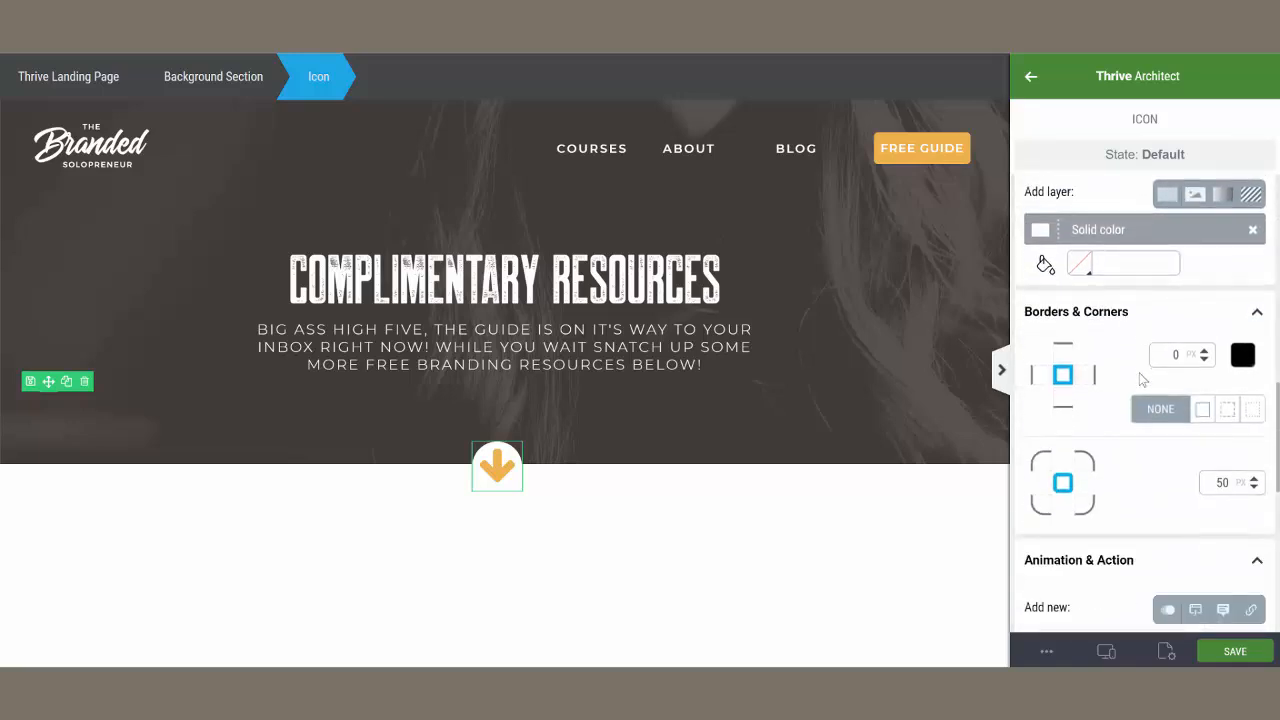
{"action": "scroll", "coordinate": [1145, 383], "scroll_direction": "down", "scroll_amount": 1}
{"action": "scroll", "coordinate": [1145, 383], "scroll_direction": "down", "scroll_amount": 5}
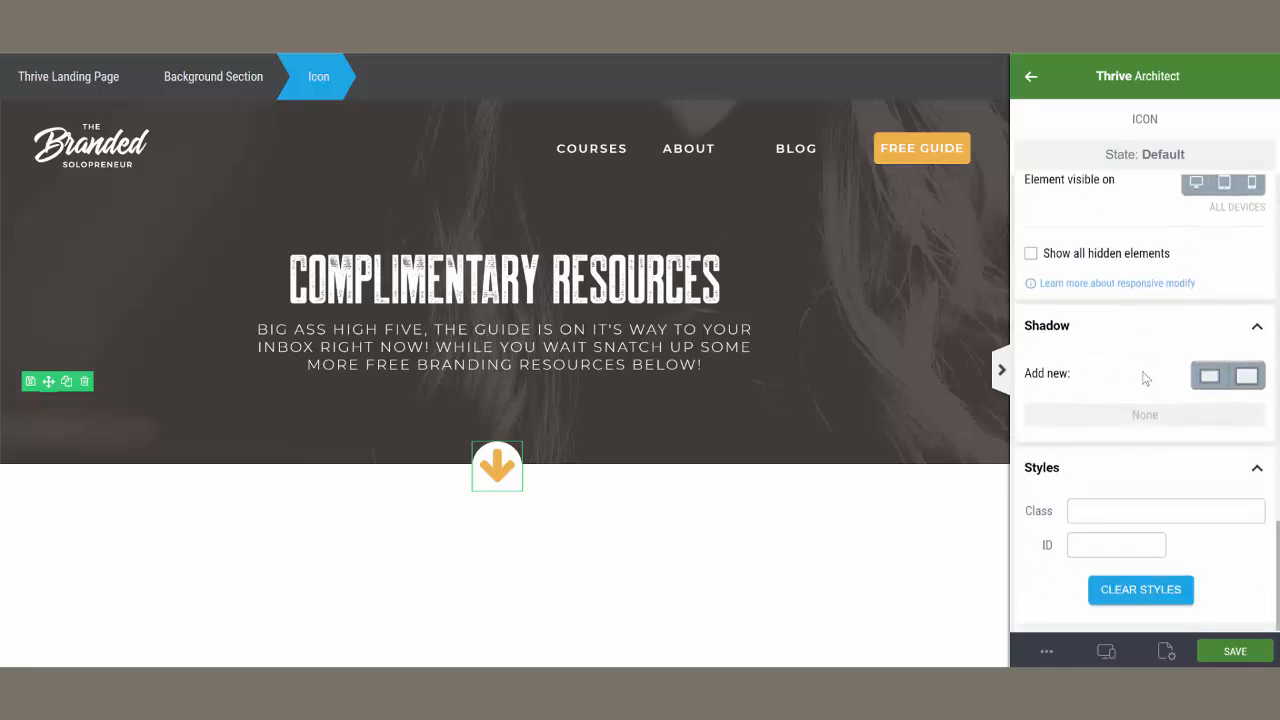
{"action": "left_click", "coordinate": [1246, 376]}
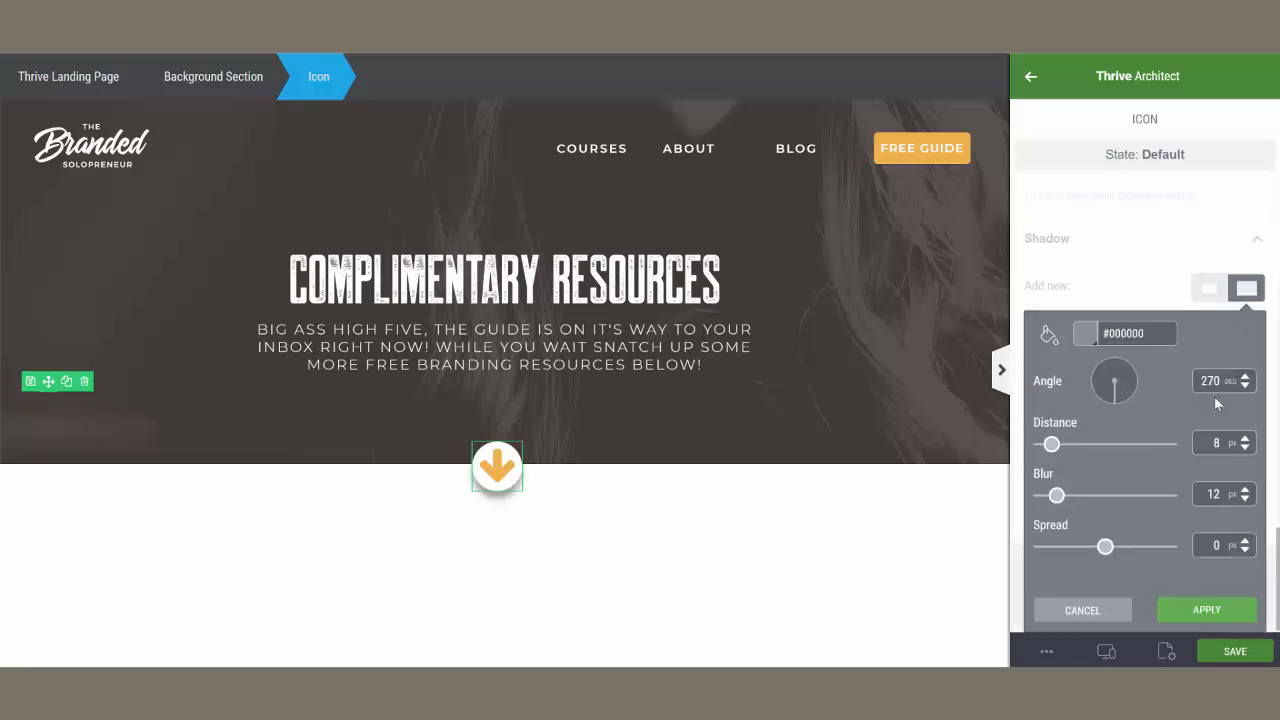
{"action": "left_click", "coordinate": [1244, 448]}
{"action": "left_click", "coordinate": [1244, 448]}
{"action": "left_click", "coordinate": [1244, 448]}
{"action": "left_click", "coordinate": [1210, 612]}
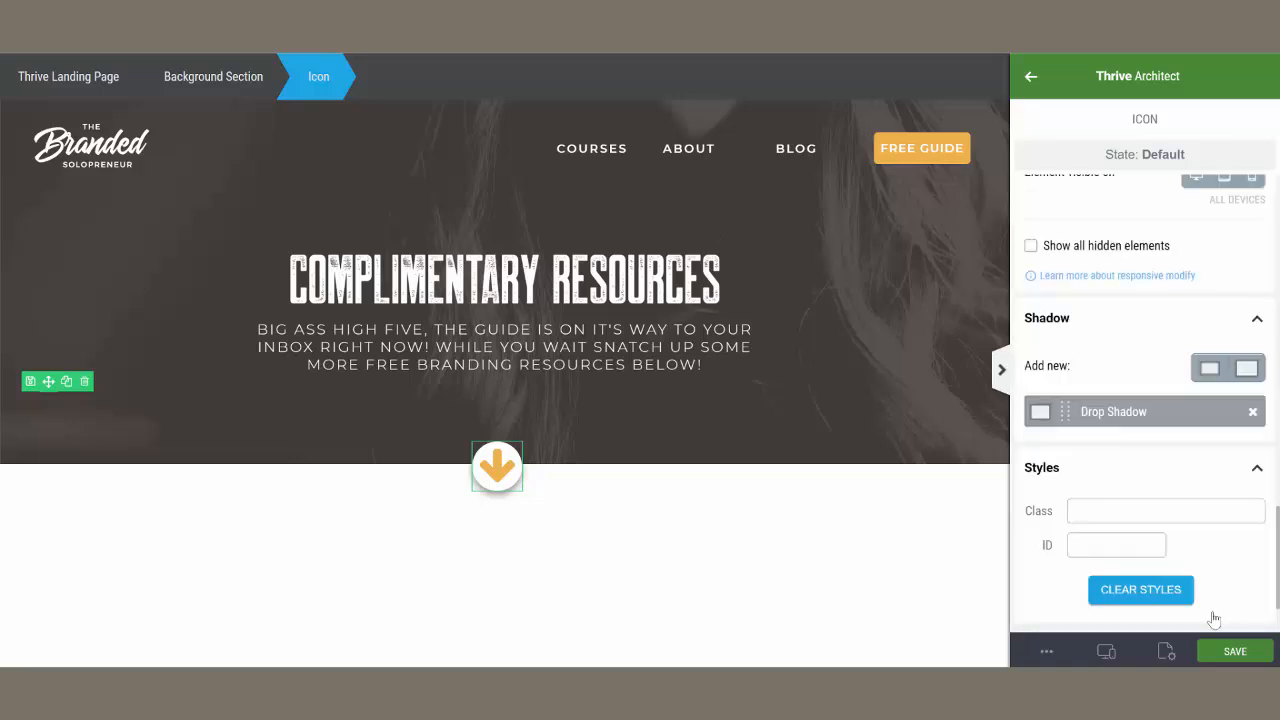
Insert a background section below the header and set its top margin to 50
{"action": "left_click", "coordinate": [893, 527]}
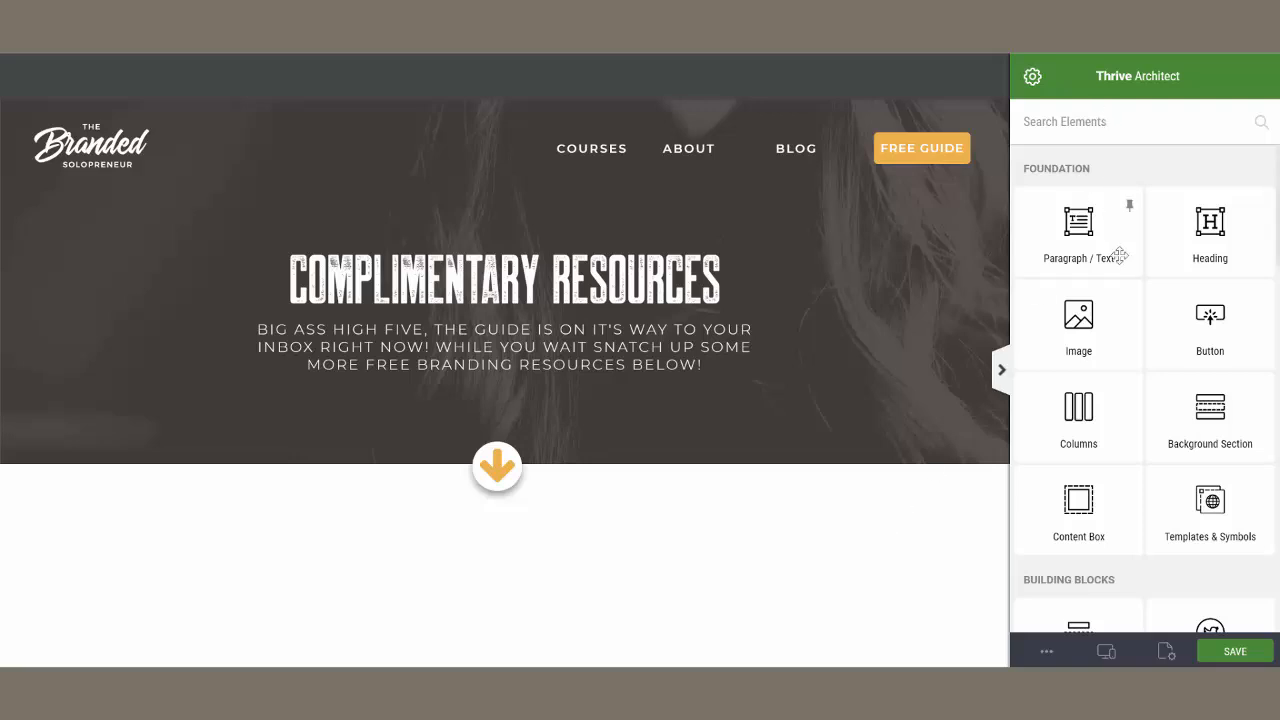
{"action": "left_click", "coordinate": [1194, 421]}
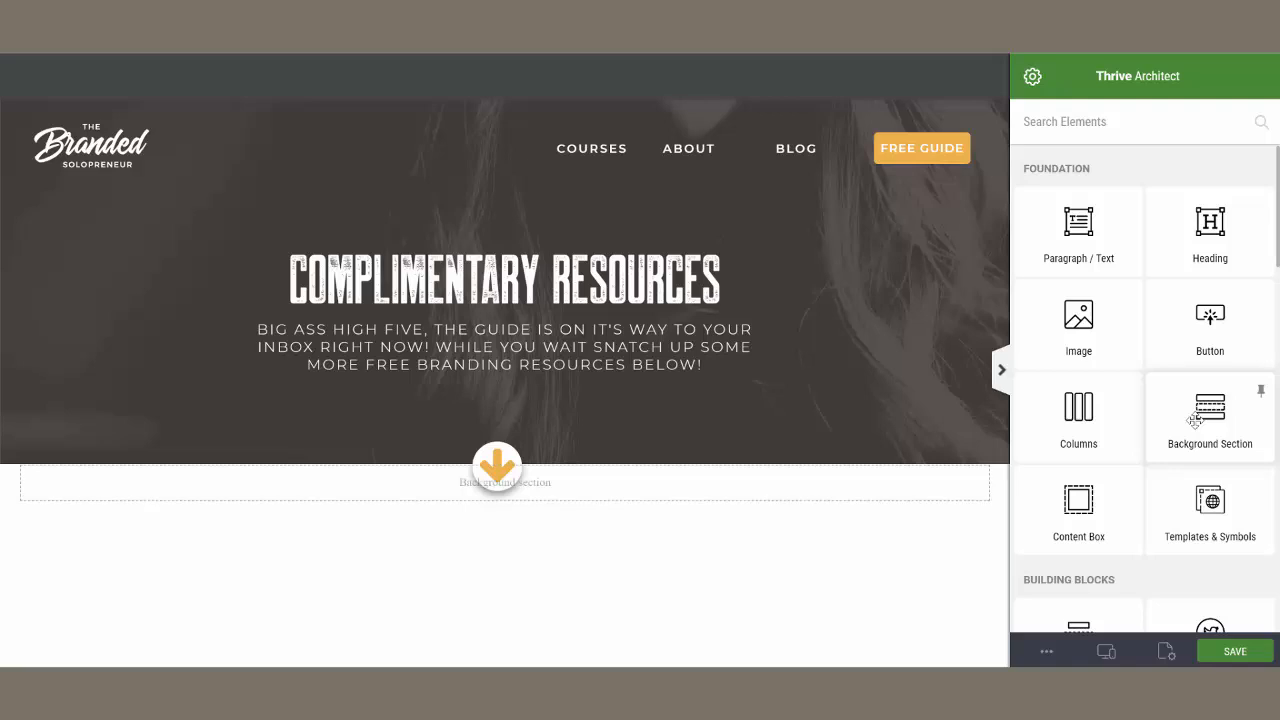
{"action": "scroll", "coordinate": [1165, 402], "scroll_direction": "down", "scroll_amount": 8}
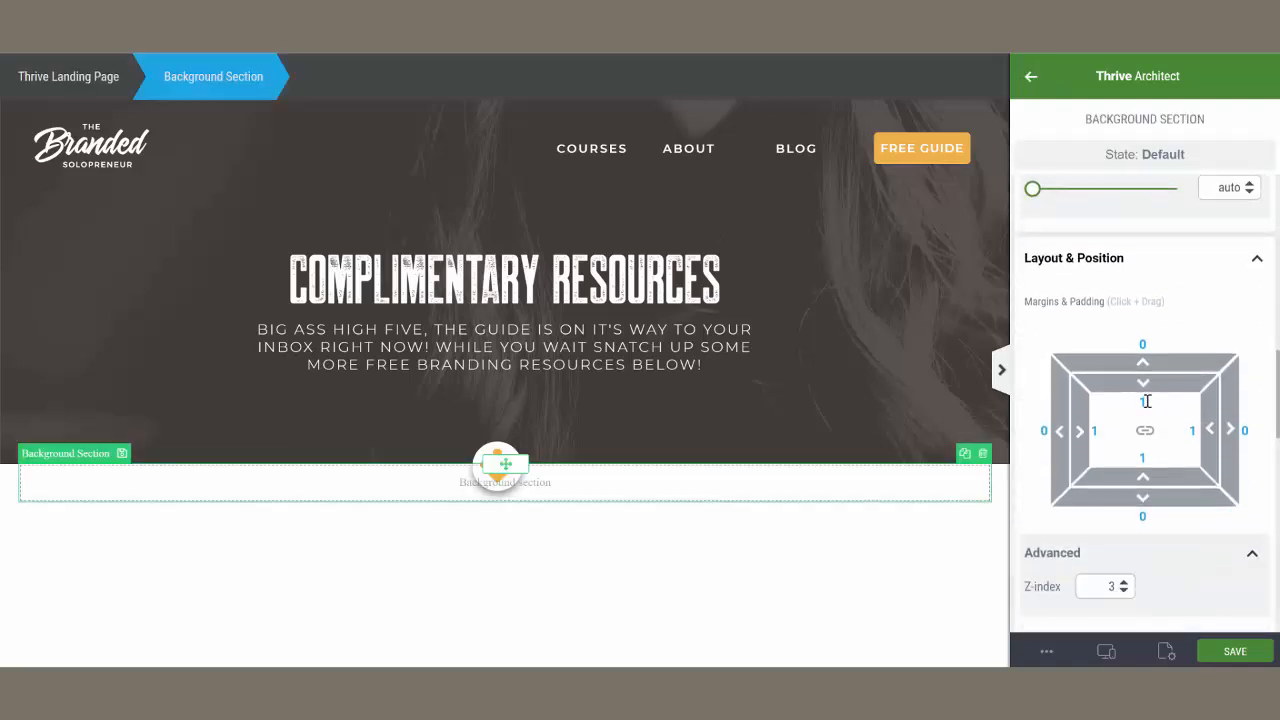
{"action": "left_click", "coordinate": [1141, 350]}
{"action": "type", "text": "50"}
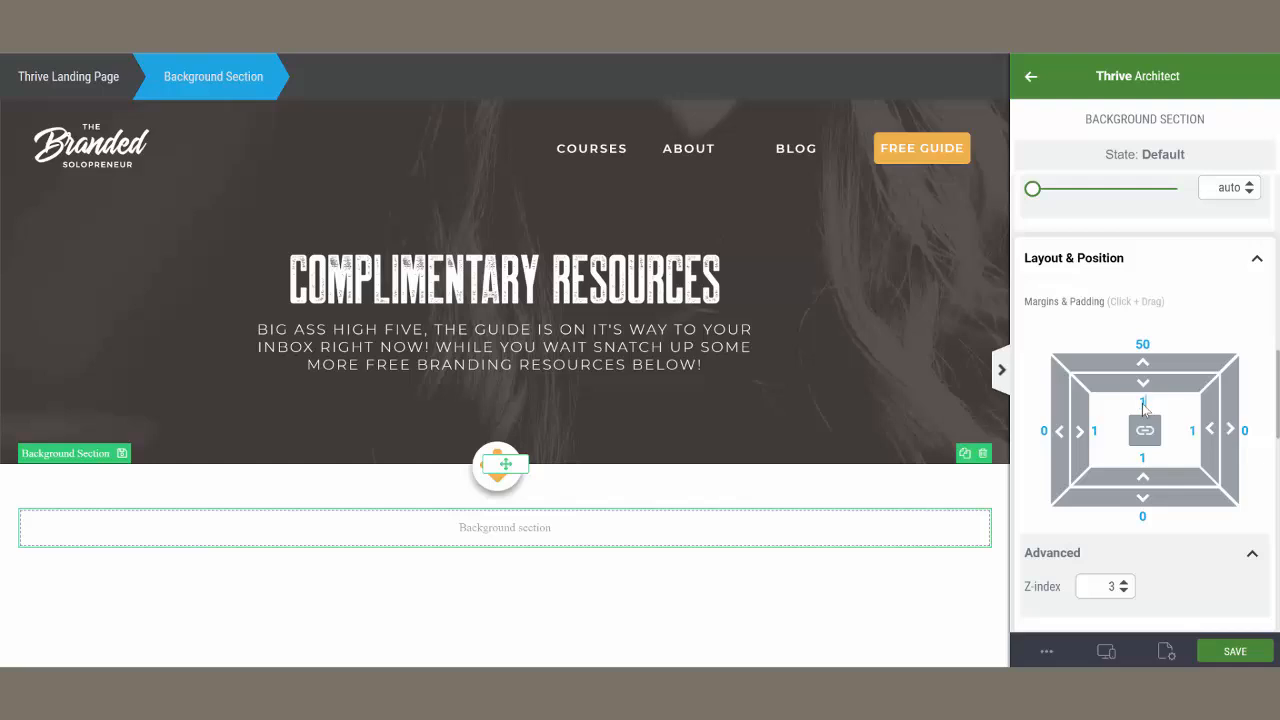
Set the new background section's padding to 15 on all sides and stretch it to fit the screen width
{"action": "type", "text": "15"}
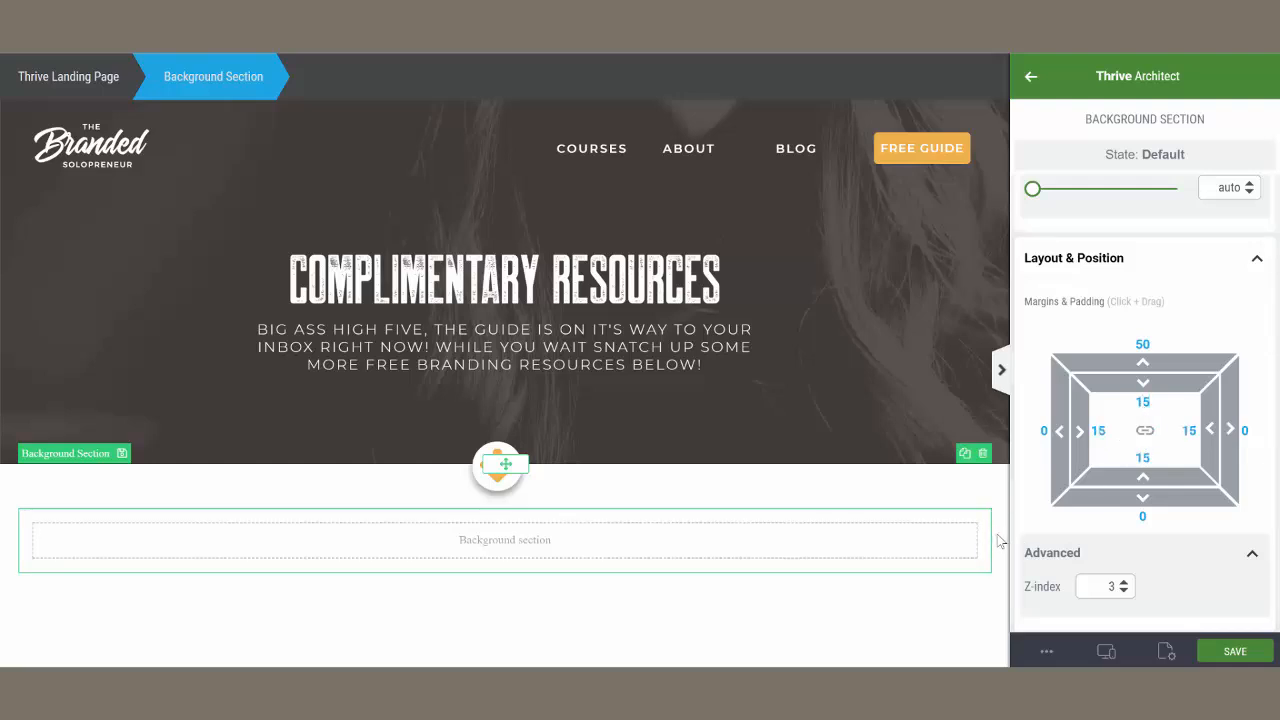
{"action": "scroll", "coordinate": [1143, 389], "scroll_direction": "up", "scroll_amount": 5}
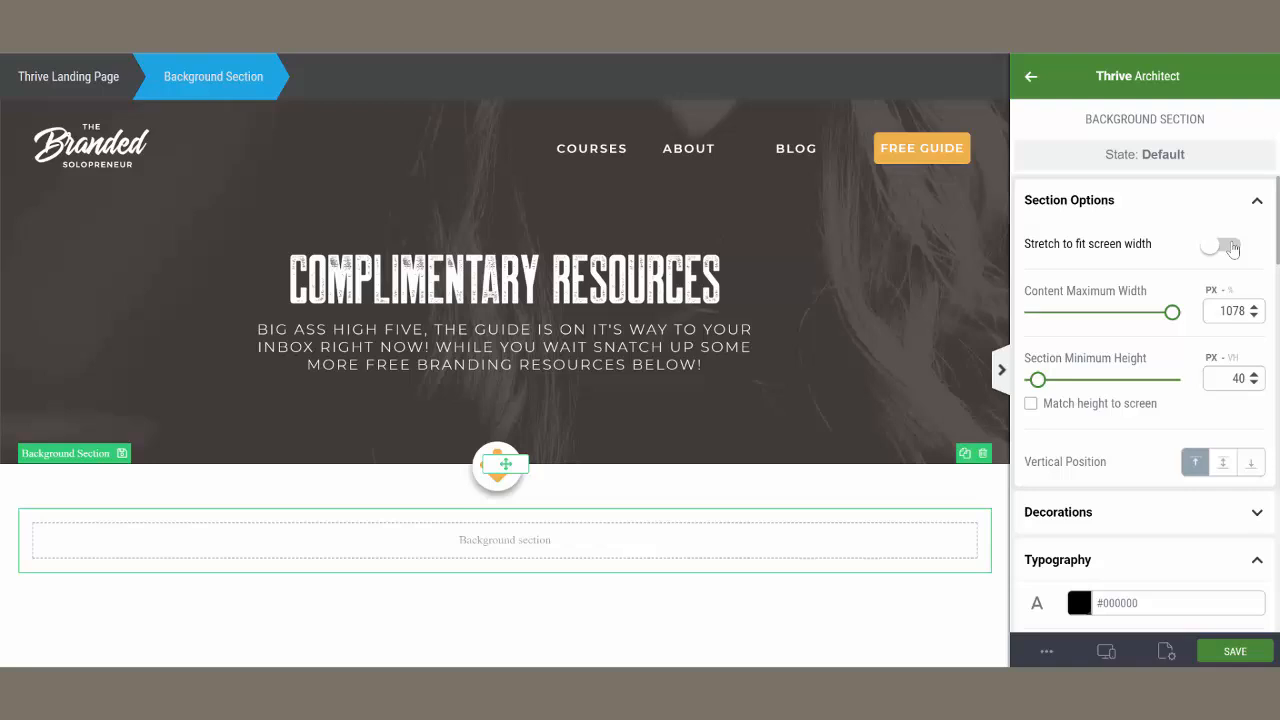
{"action": "left_click", "coordinate": [1233, 249]}
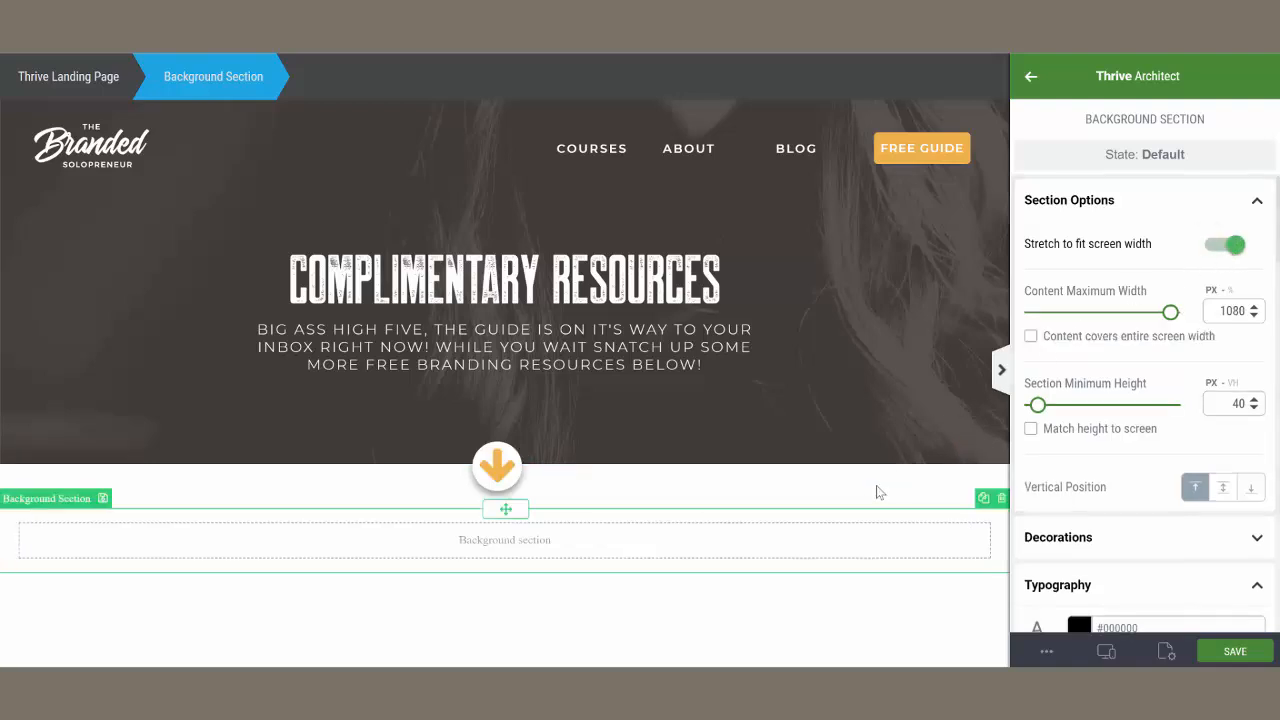
Search the elements for "post" and place a Post Grid inside the new background section
{"action": "left_click", "coordinate": [1031, 78]}
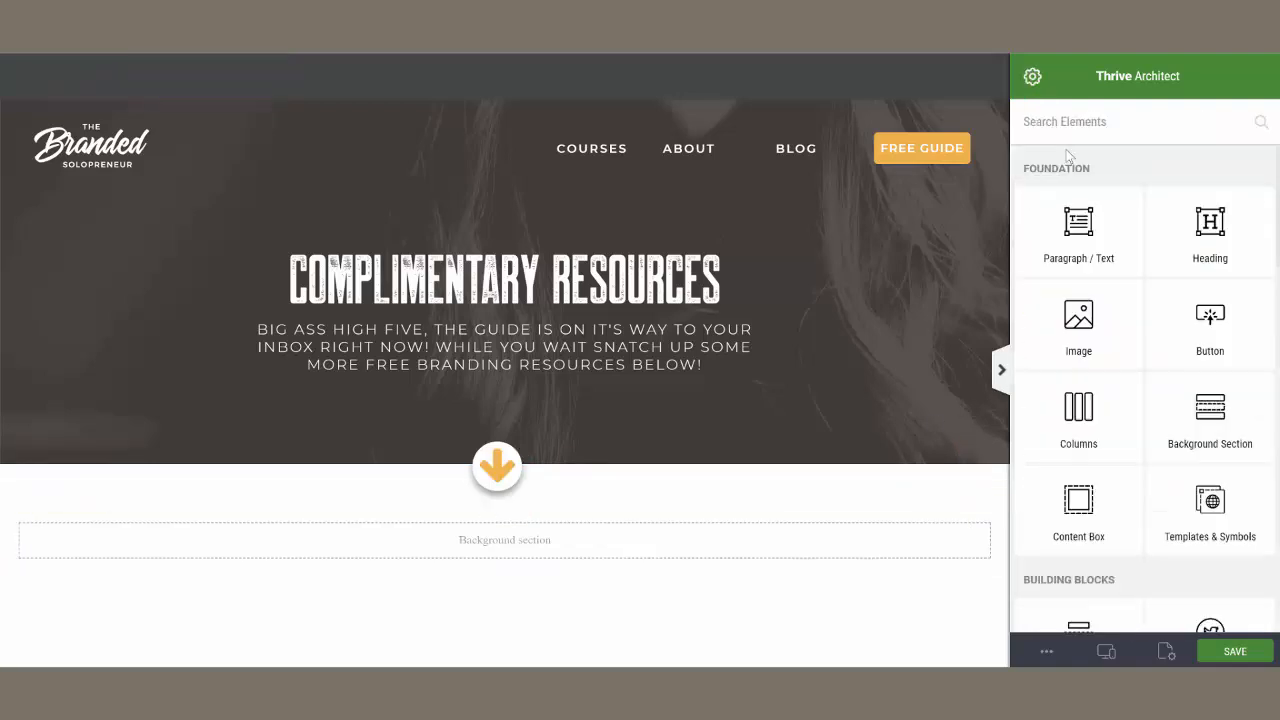
{"action": "left_click", "coordinate": [1072, 124]}
{"action": "type", "text": "post"}
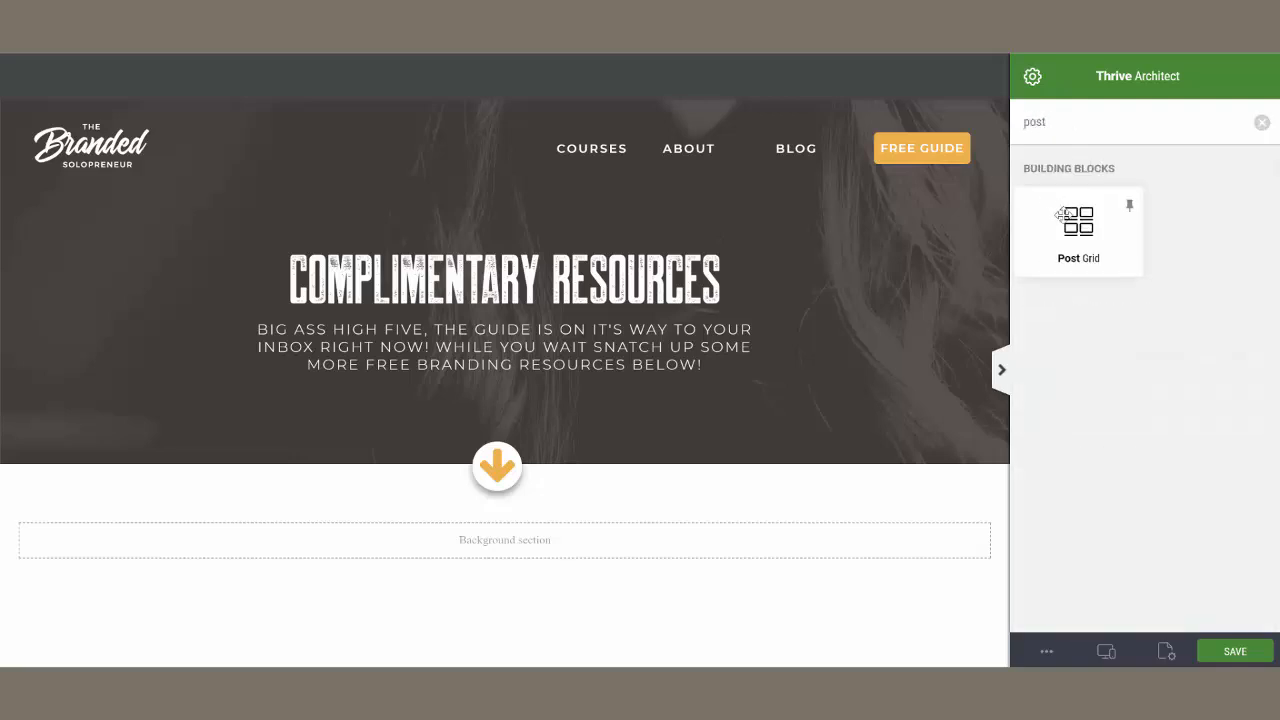
{"action": "left_click_drag", "start_coordinate": [1062, 214], "coordinate": [594, 551]}
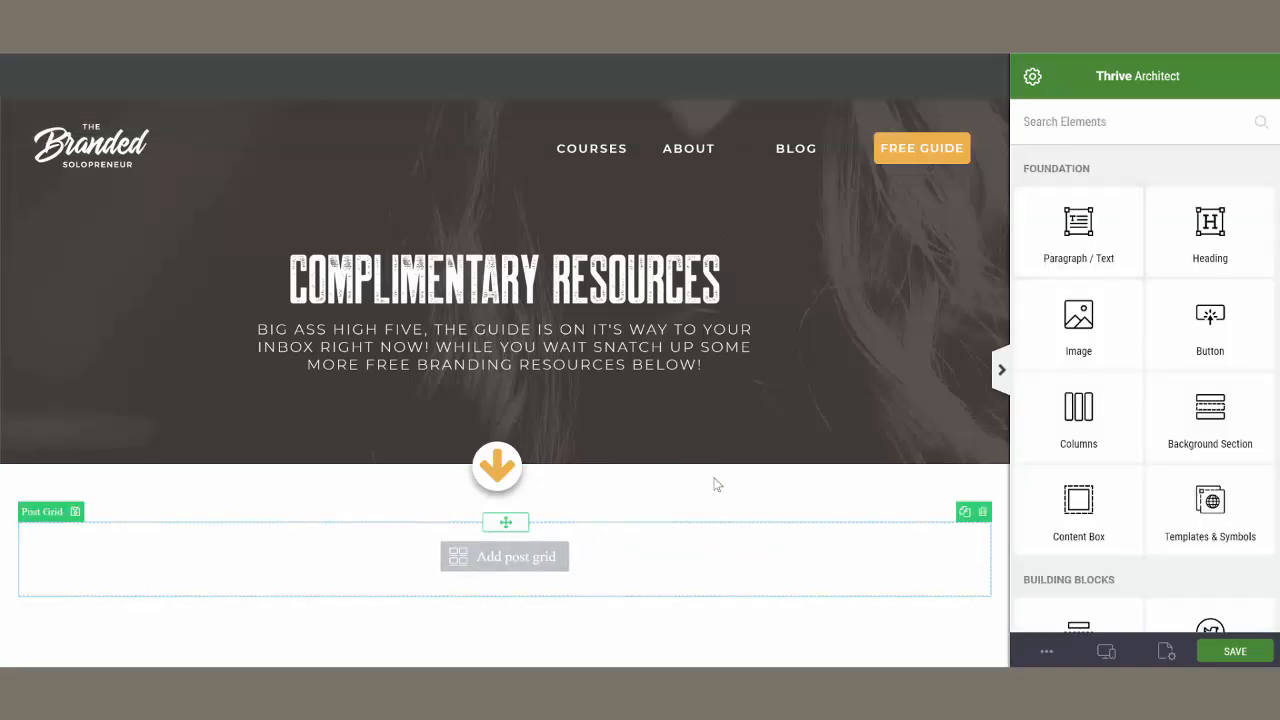
{"action": "scroll", "coordinate": [714, 485], "scroll_direction": "down", "scroll_amount": 2}
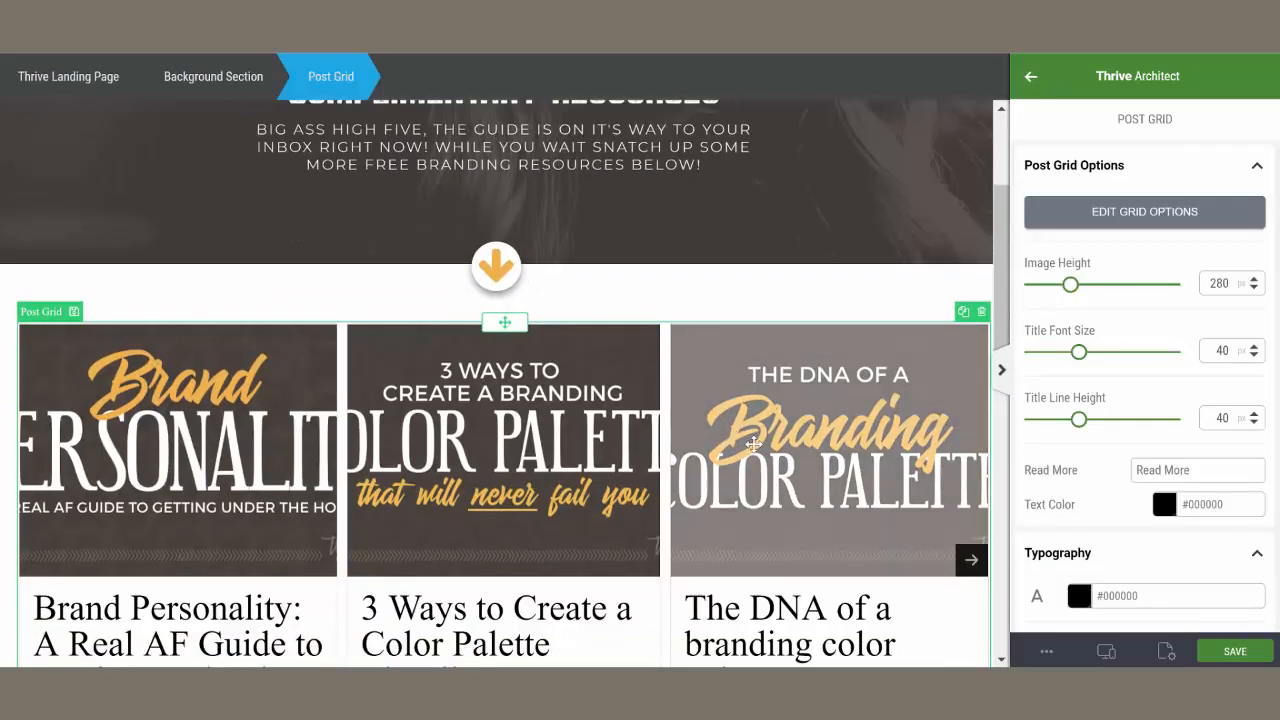
{"action": "scroll", "coordinate": [760, 420], "scroll_direction": "down", "scroll_amount": 1}
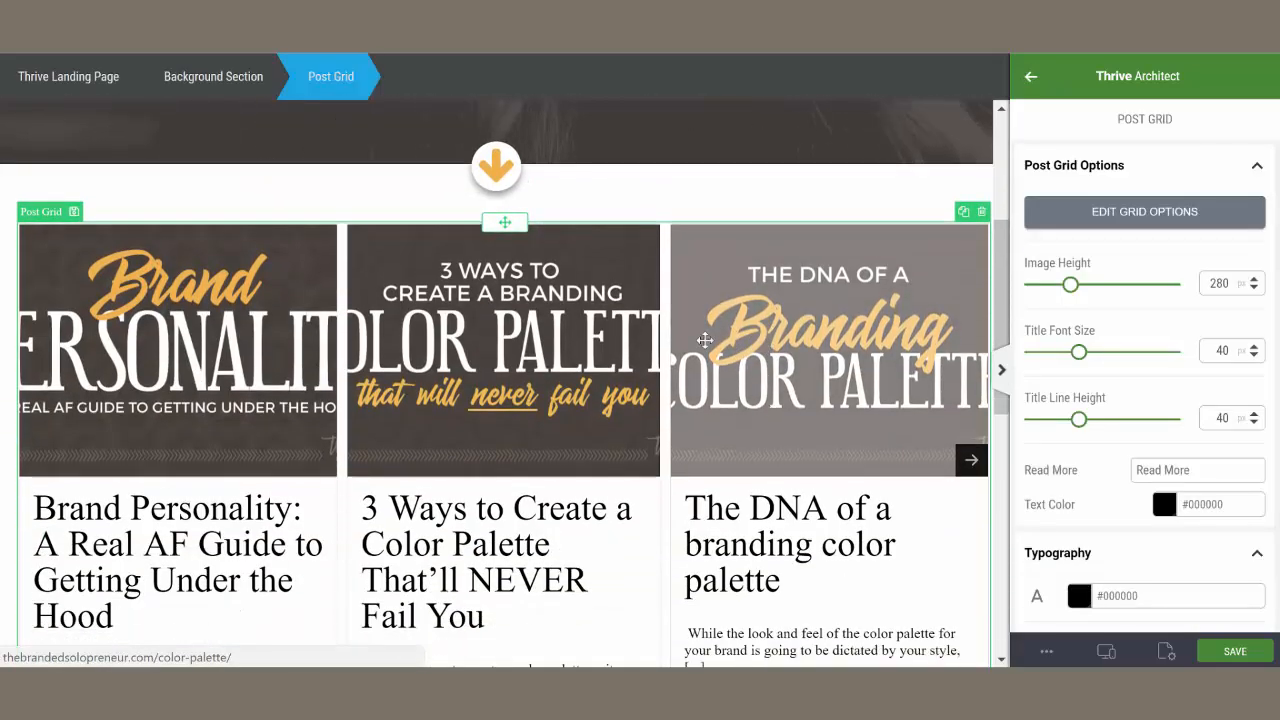
{"action": "scroll", "coordinate": [483, 362], "scroll_direction": "down", "scroll_amount": 1}
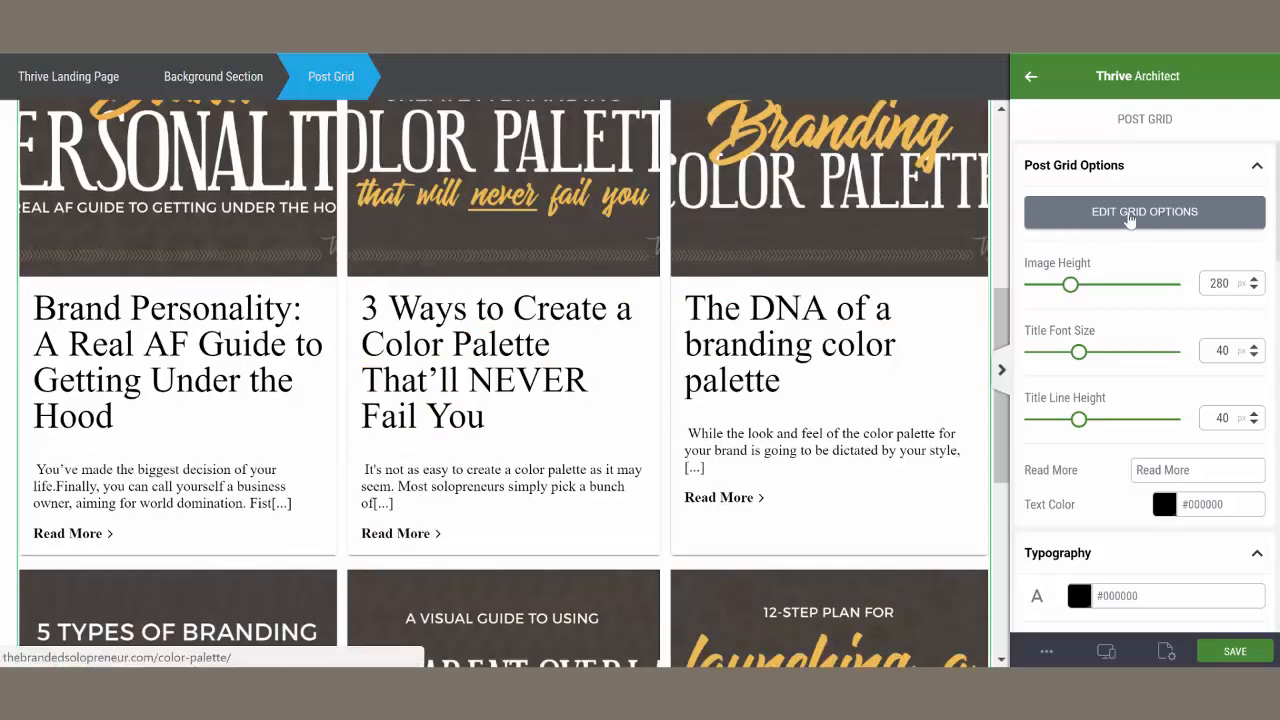
Edit the post grid's options so its teaser layout shows only the featured image, without read more link, text or title
{"action": "left_click", "coordinate": [1194, 211]}
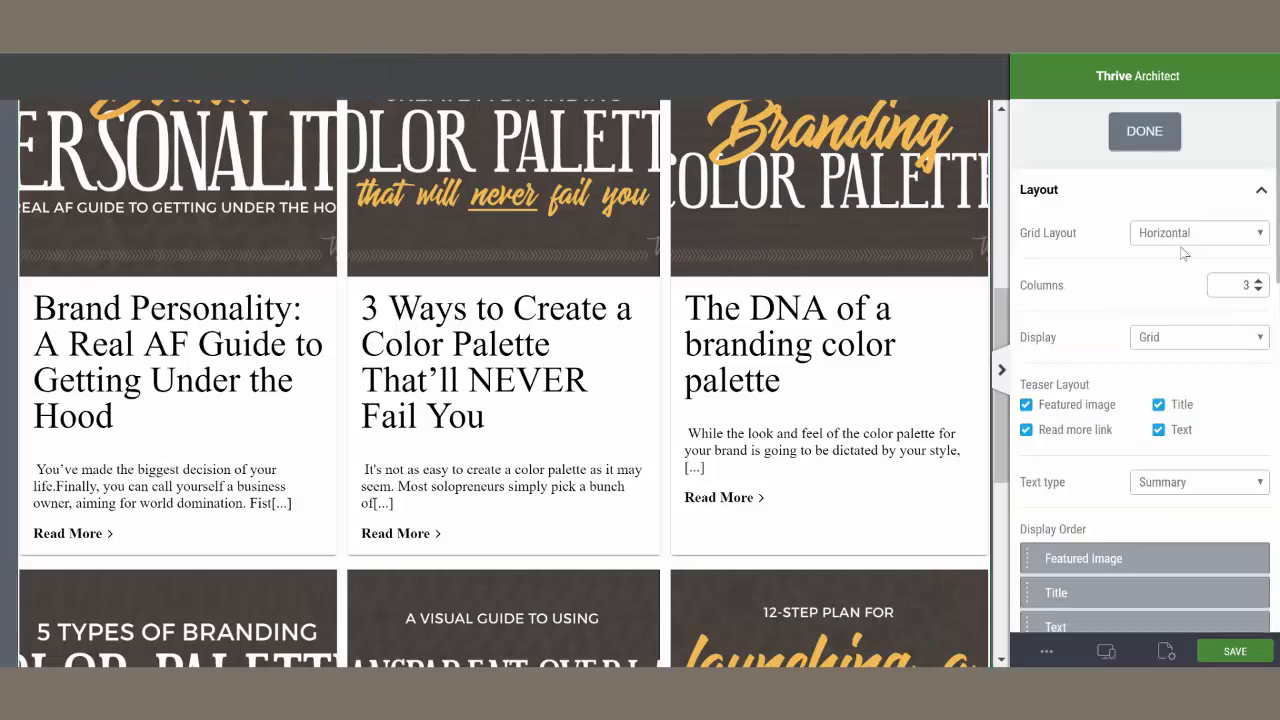
{"action": "left_click", "coordinate": [1027, 430]}
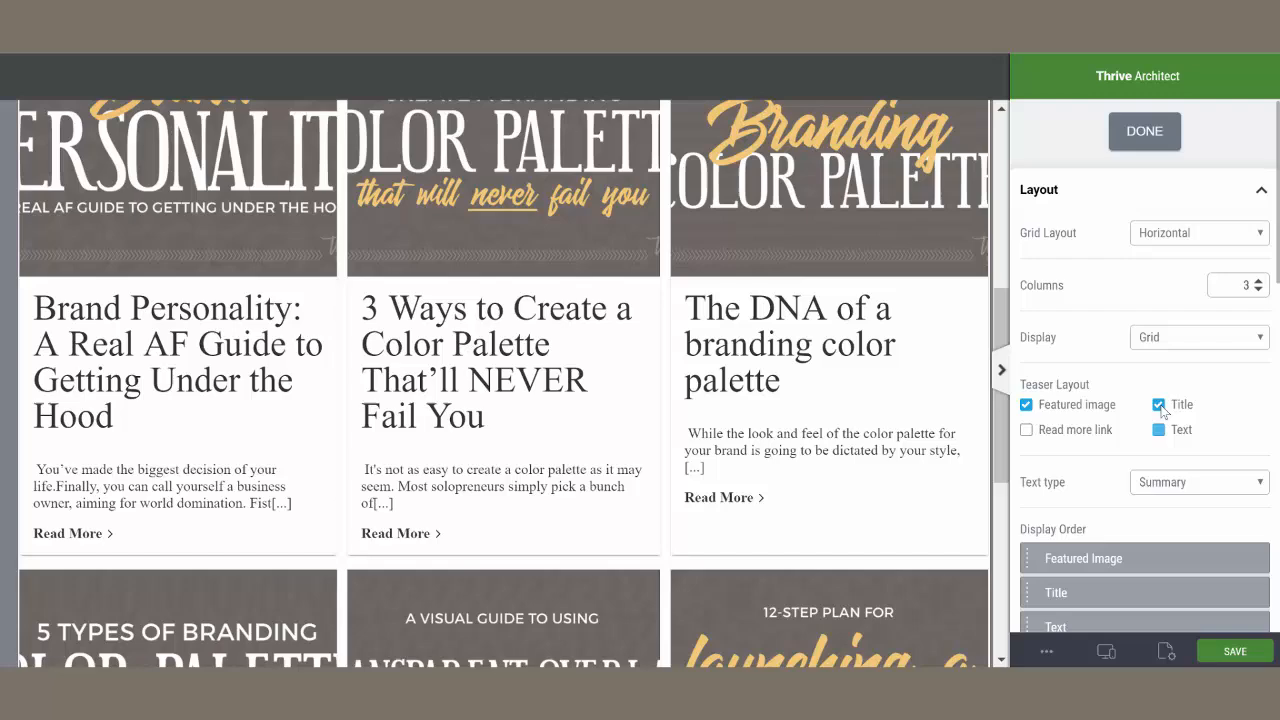
{"action": "left_click", "coordinate": [1159, 431]}
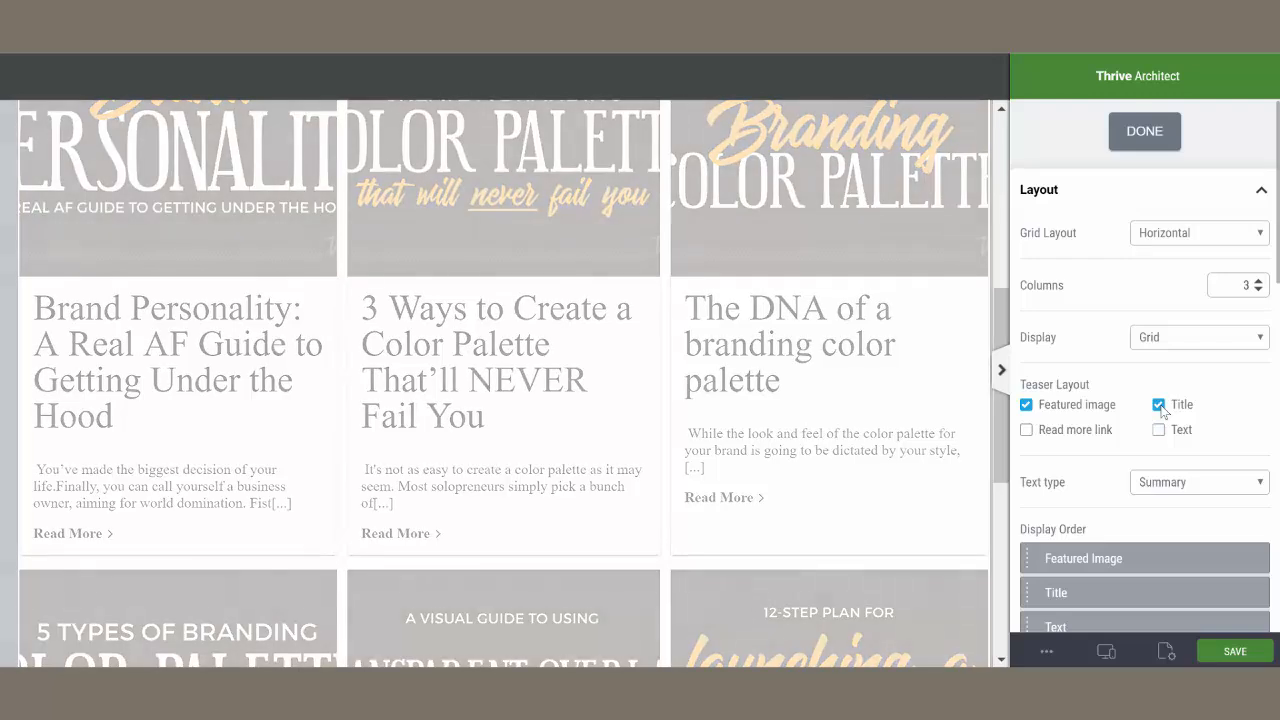
{"action": "left_click", "coordinate": [1159, 405]}
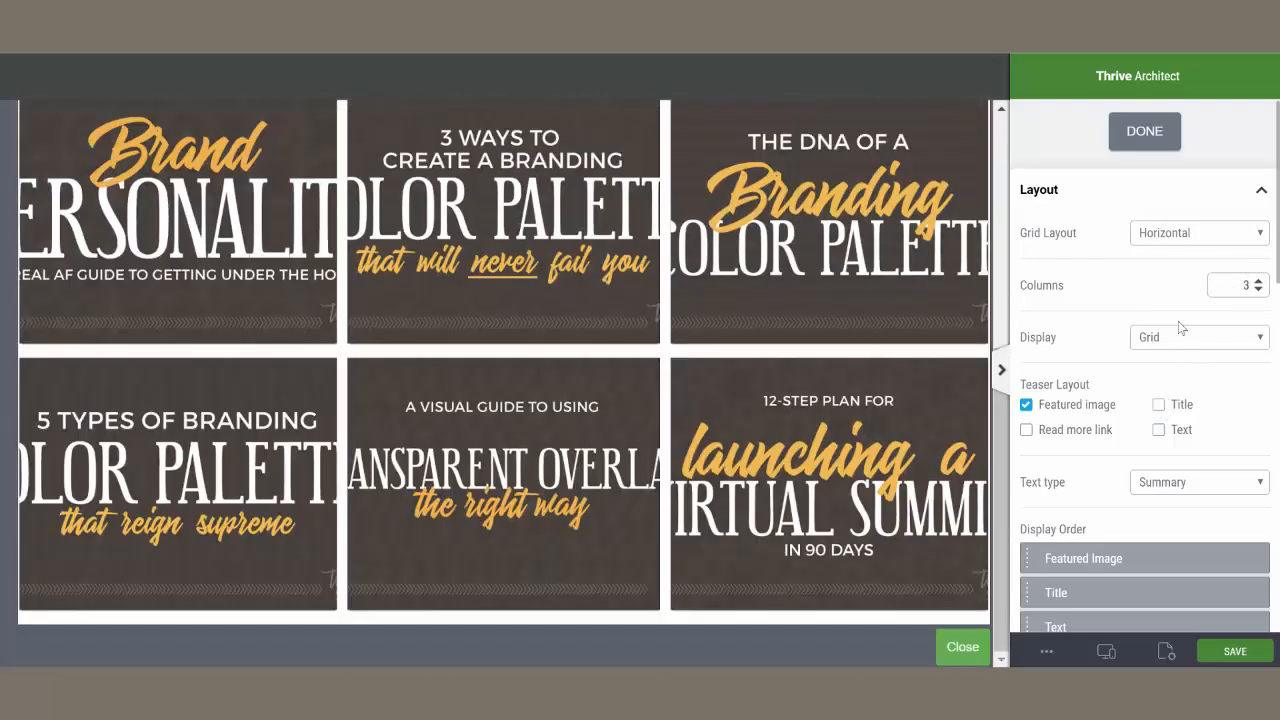
Set the number of posts shown in the post grid to 9
{"action": "scroll", "coordinate": [1150, 355], "scroll_direction": "down", "scroll_amount": 3}
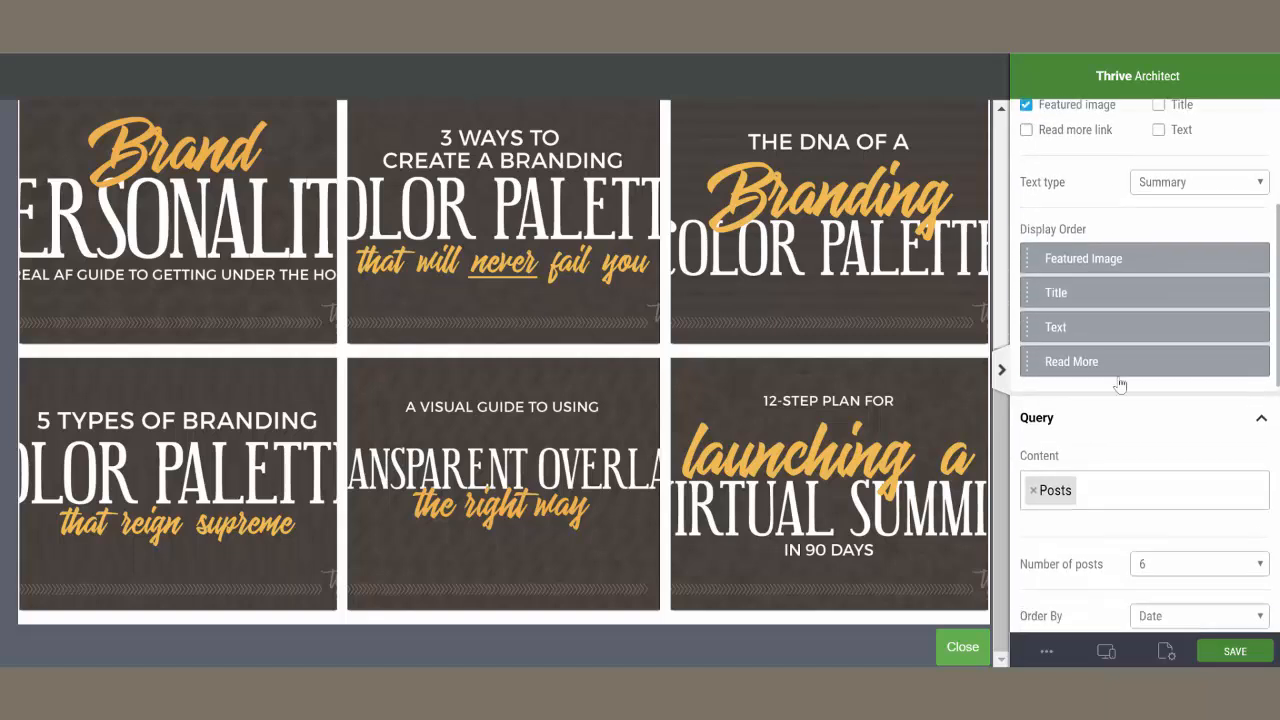
{"action": "scroll", "coordinate": [1121, 383], "scroll_direction": "down", "scroll_amount": 2}
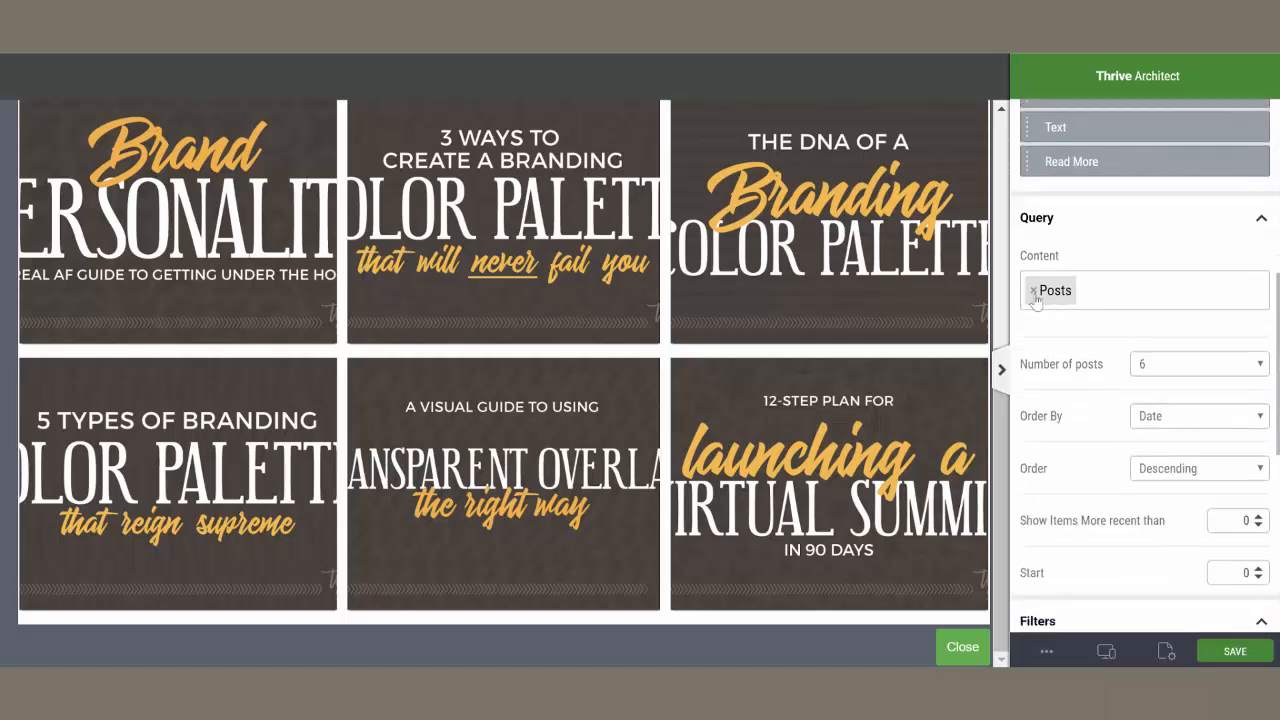
{"action": "left_click", "coordinate": [1258, 364]}
{"action": "left_click", "coordinate": [1144, 272]}
Filter the post grid to the Branding category and finish editing the grid options
{"action": "scroll", "coordinate": [1149, 314], "scroll_direction": "down", "scroll_amount": 2}
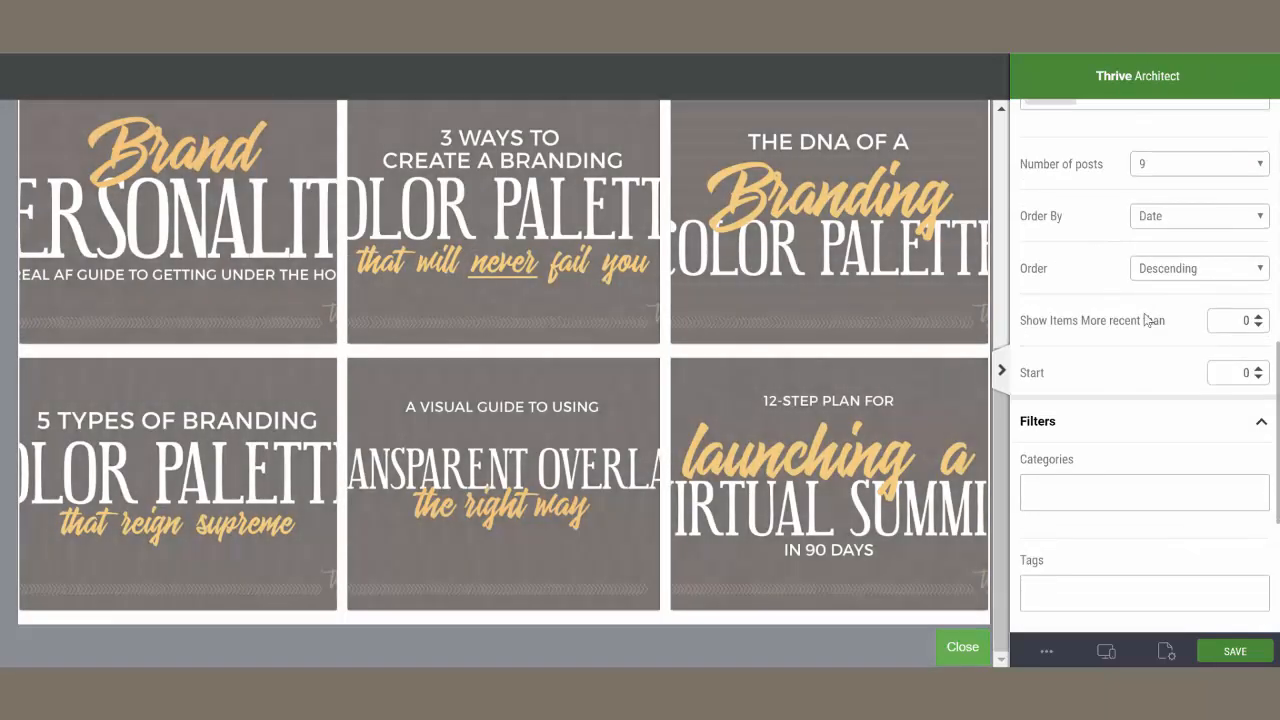
{"action": "scroll", "coordinate": [1100, 390], "scroll_direction": "down", "scroll_amount": 1}
{"action": "left_click", "coordinate": [1067, 396]}
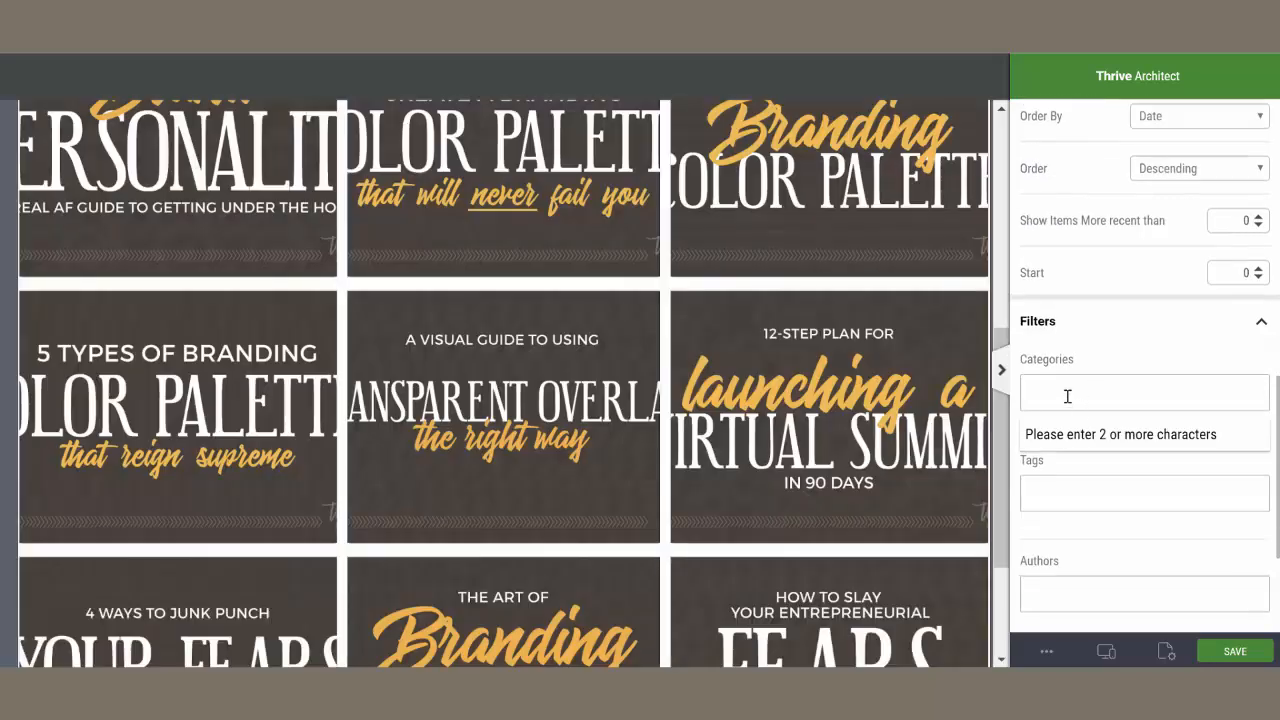
{"action": "type", "text": "branding"}
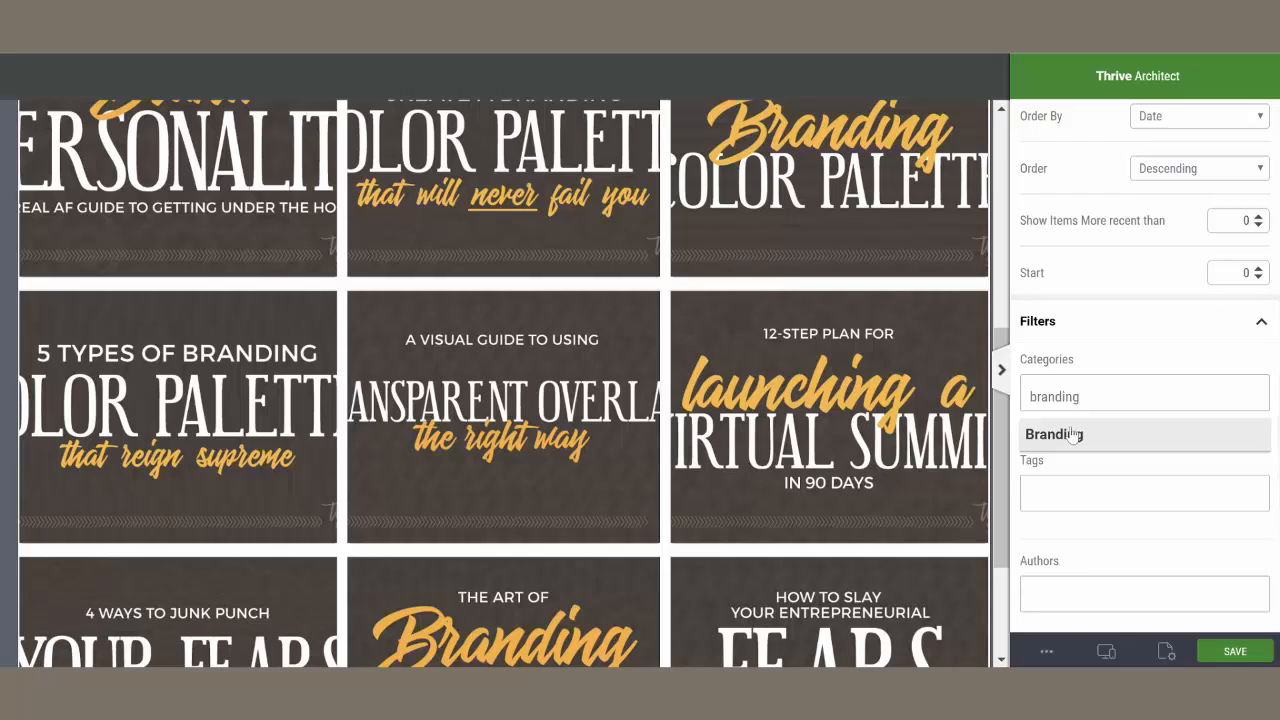
{"action": "left_click", "coordinate": [1071, 434]}
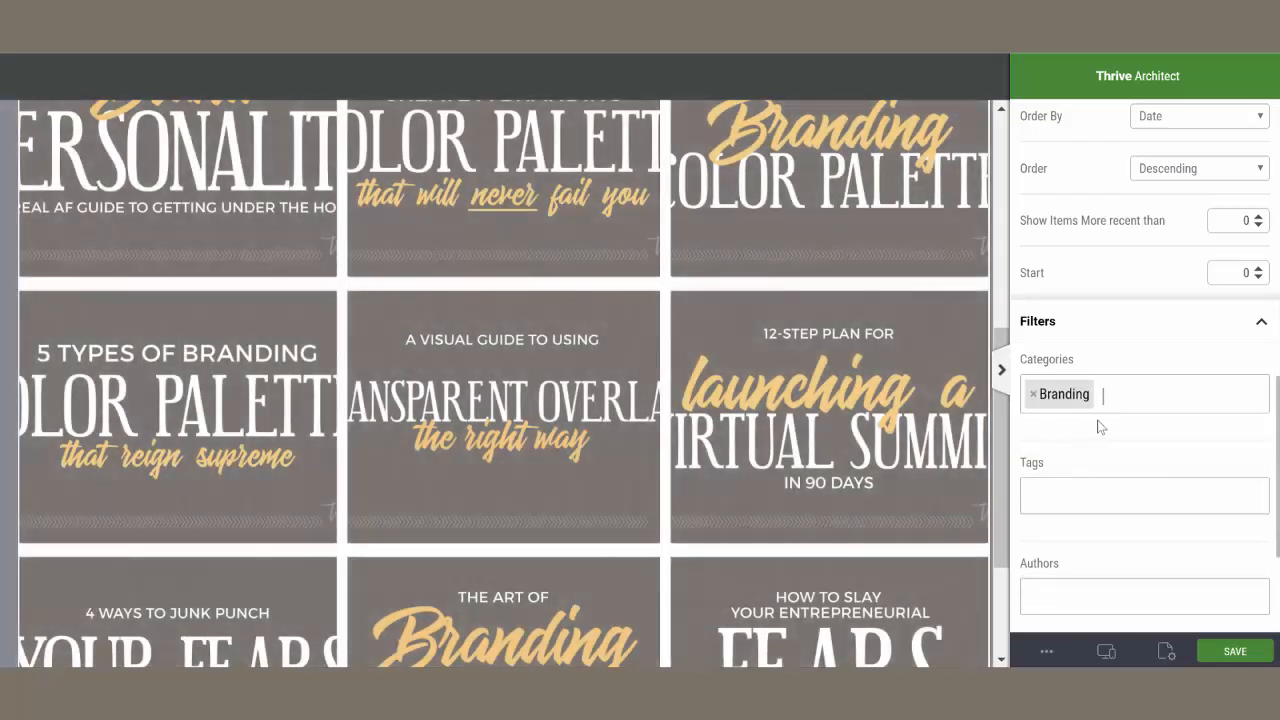
{"action": "scroll", "coordinate": [1140, 432], "scroll_direction": "down", "scroll_amount": 2}
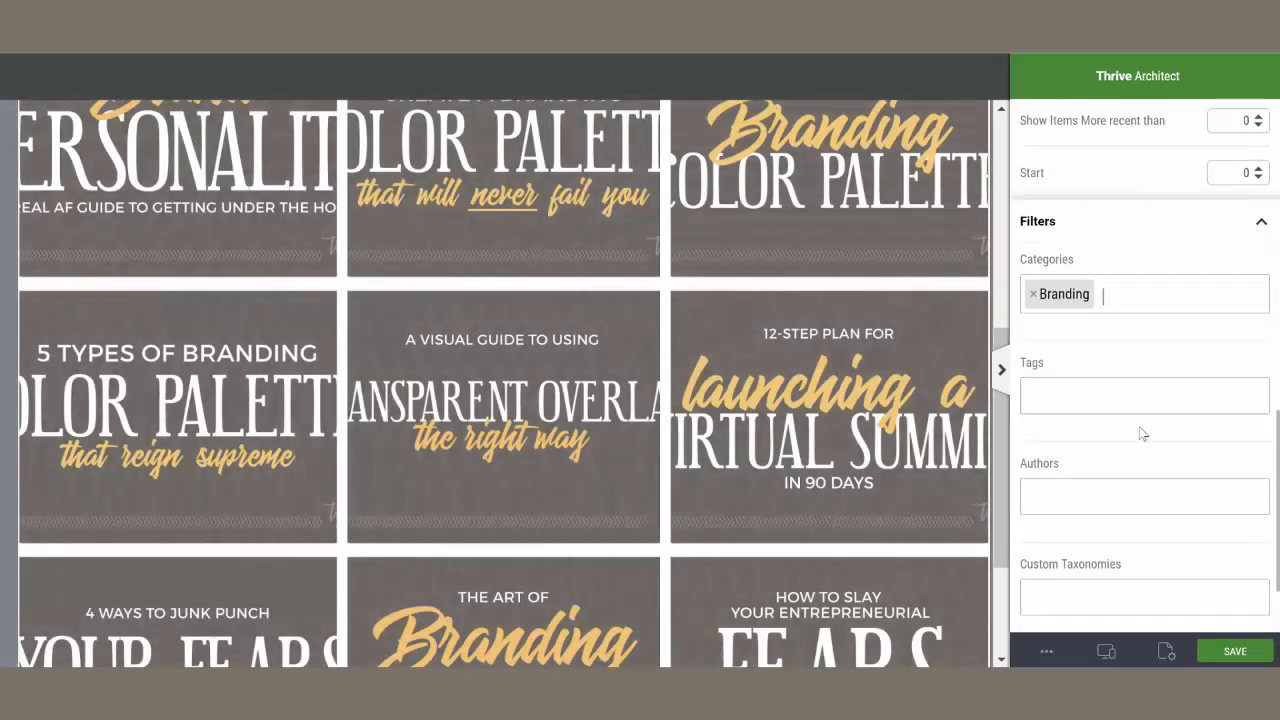
{"action": "scroll", "coordinate": [1142, 433], "scroll_direction": "down", "scroll_amount": 2}
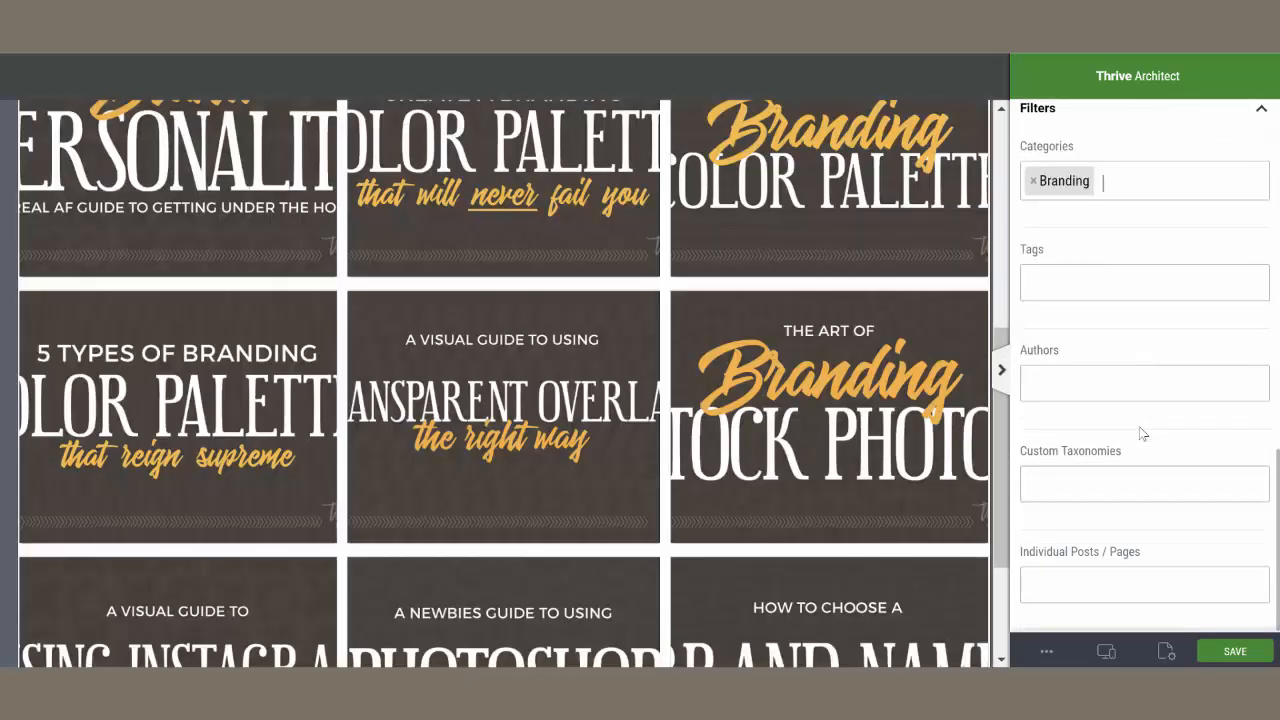
{"action": "scroll", "coordinate": [1142, 433], "scroll_direction": "up", "scroll_amount": 8}
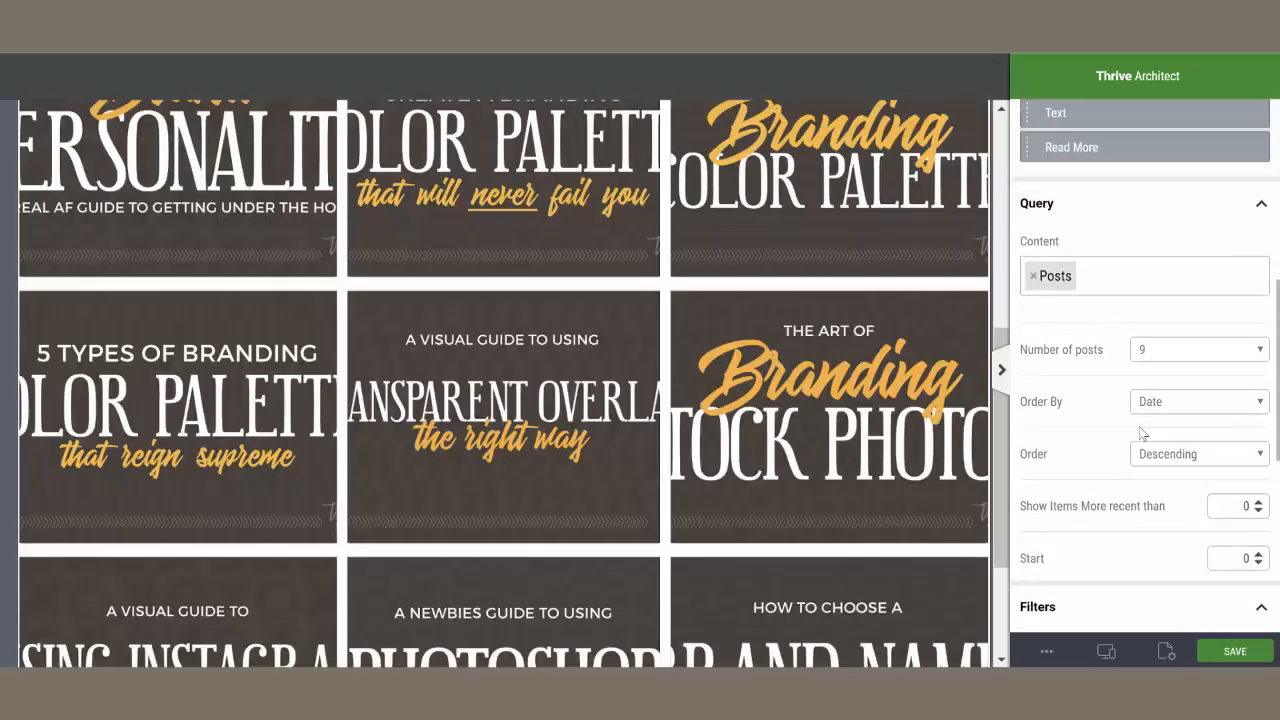
{"action": "scroll", "coordinate": [1142, 432], "scroll_direction": "up", "scroll_amount": 3}
{"action": "scroll", "coordinate": [1142, 432], "scroll_direction": "up", "scroll_amount": 2}
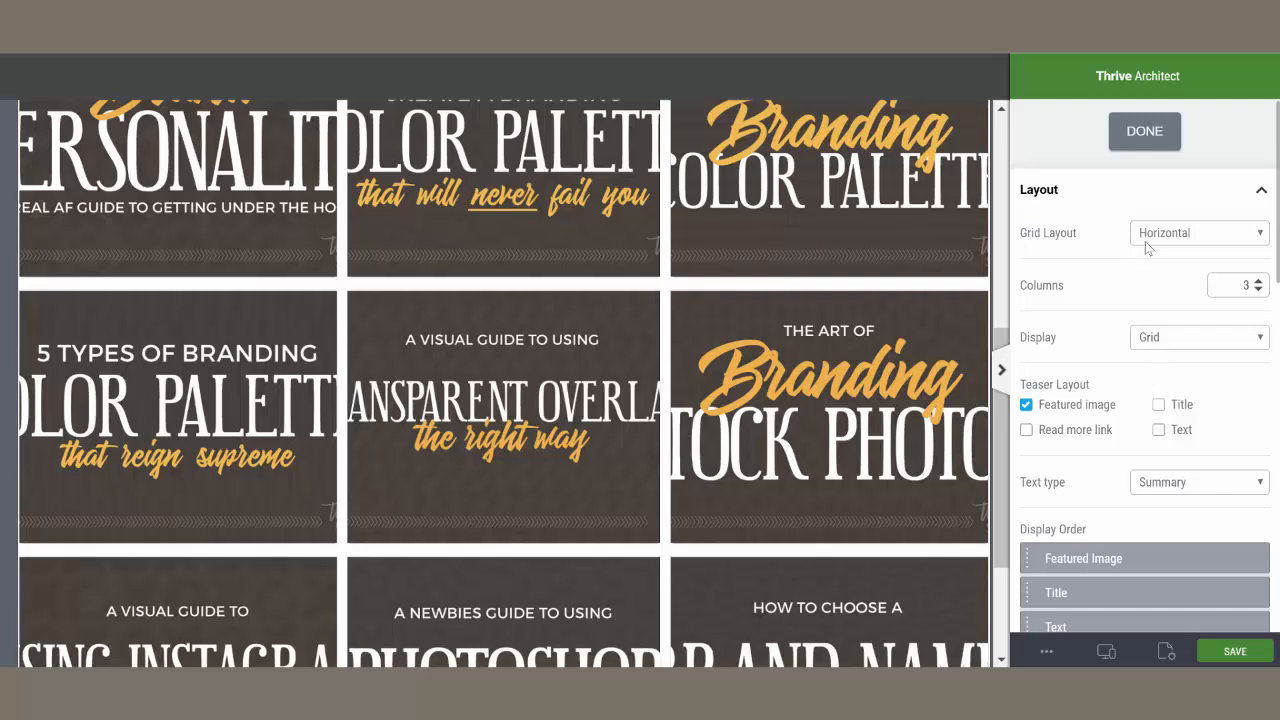
{"action": "left_click", "coordinate": [1144, 140]}
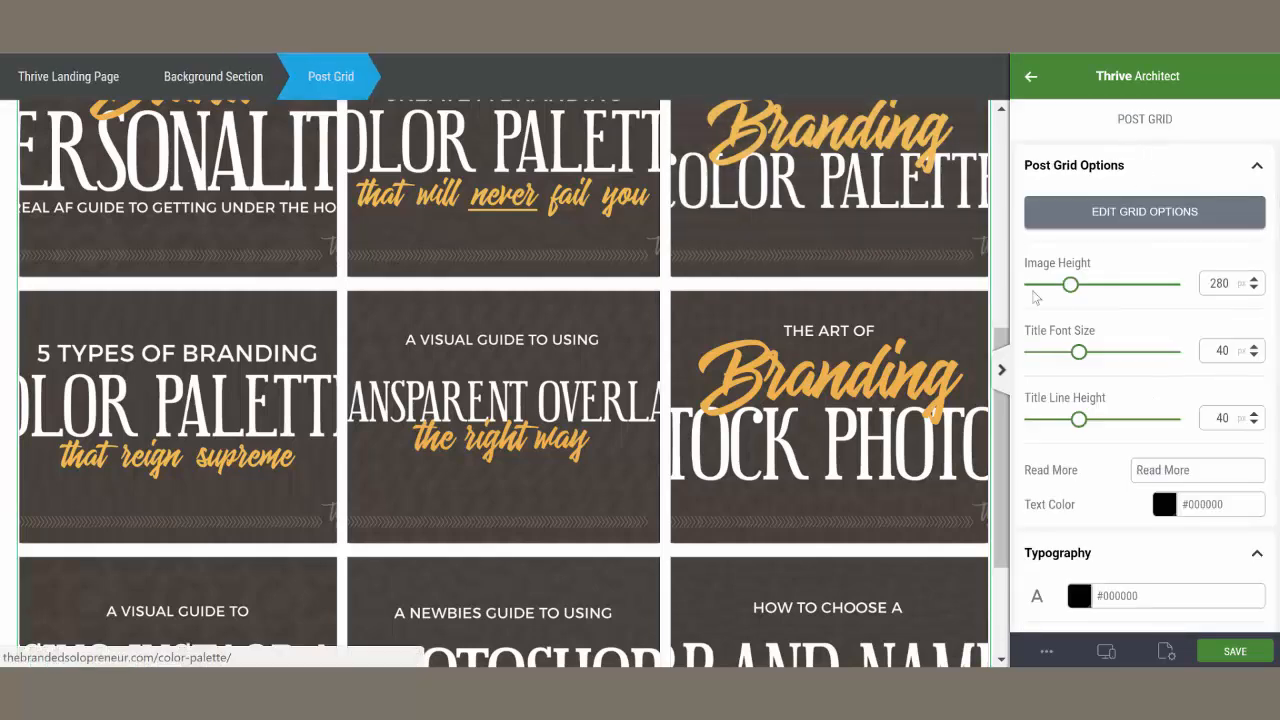
Reduce the post grid's image height to 179 px so the featured images fit without being cropped
{"action": "left_click_drag", "start_coordinate": [1069, 286], "coordinate": [1057, 300]}
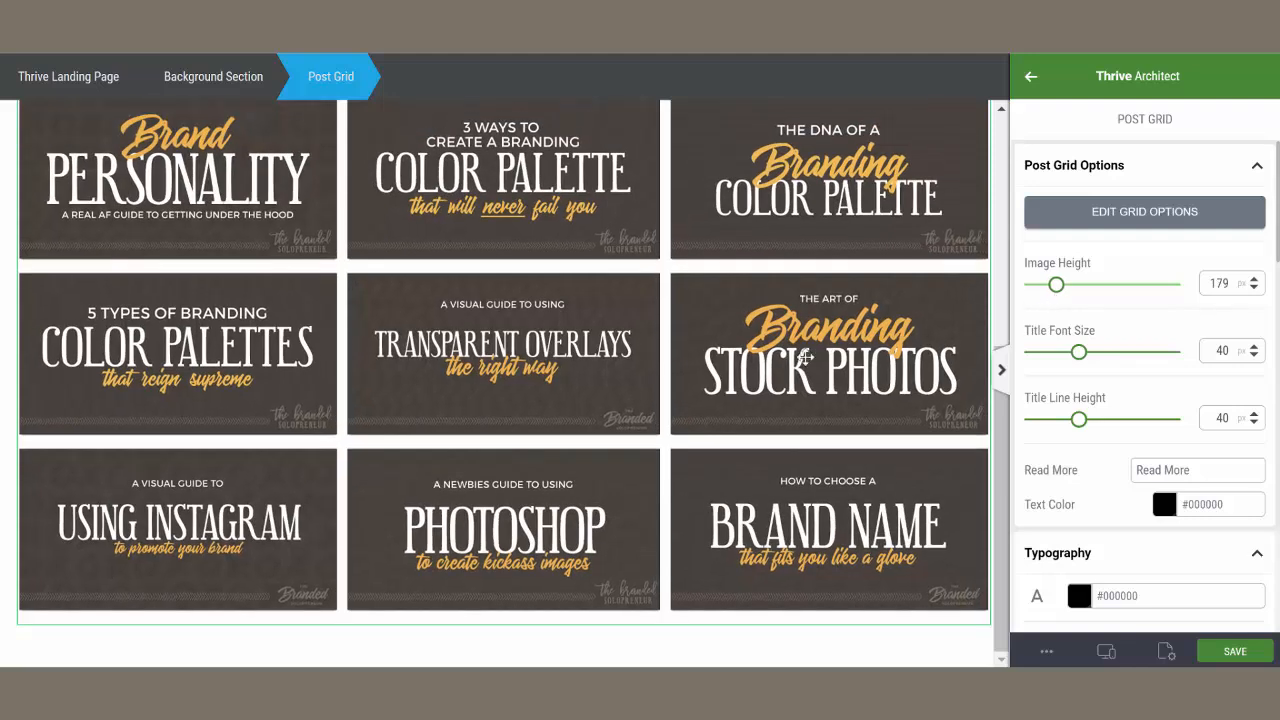
{"action": "scroll", "coordinate": [805, 358], "scroll_direction": "up", "scroll_amount": 5}
{"action": "scroll", "coordinate": [815, 358], "scroll_direction": "down", "scroll_amount": 2}
{"action": "scroll", "coordinate": [818, 356], "scroll_direction": "down", "scroll_amount": 3}
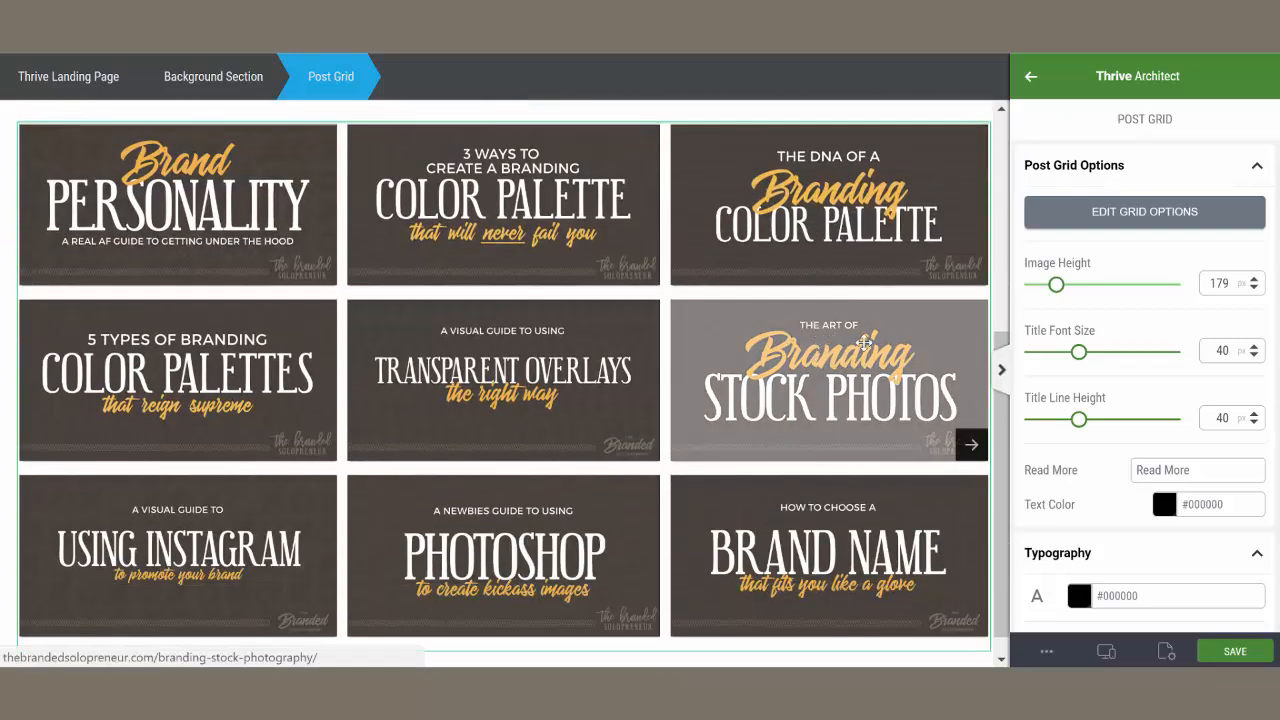
{"action": "scroll", "coordinate": [818, 400], "scroll_direction": "down", "scroll_amount": 1}
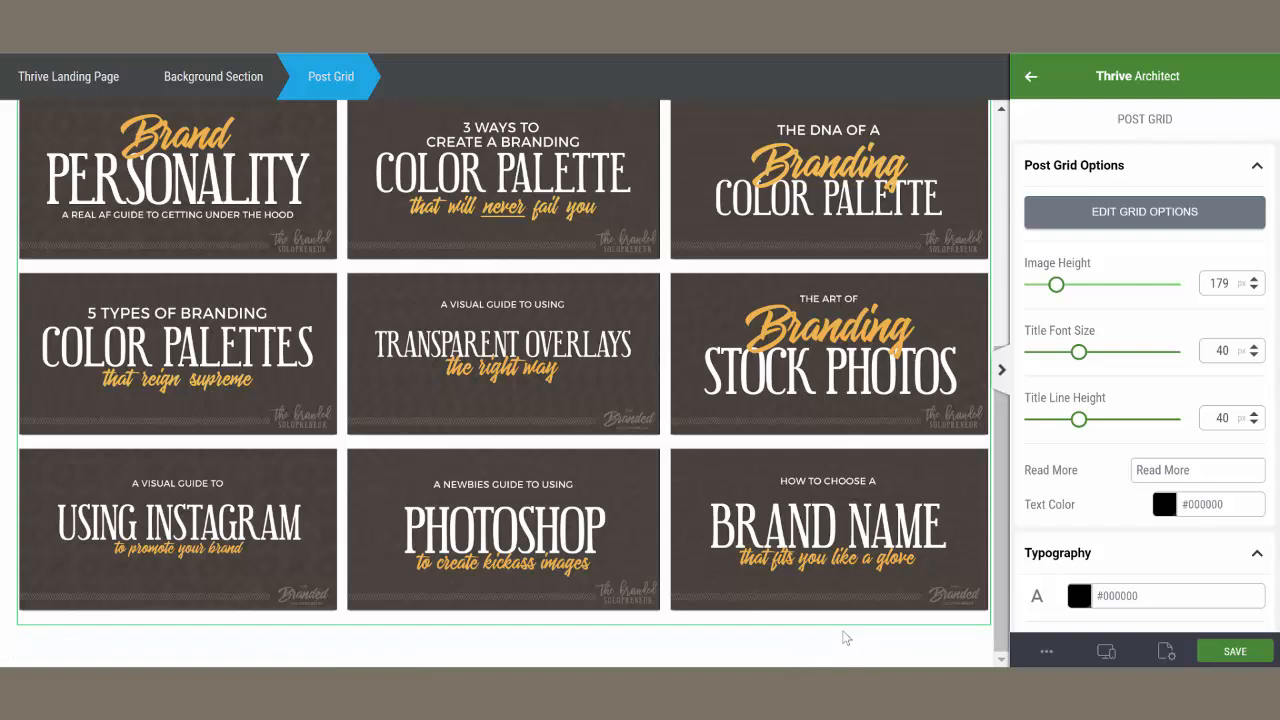
Insert a background section below the post grid and stretch it to fit the screen width
{"action": "left_click", "coordinate": [1031, 79]}
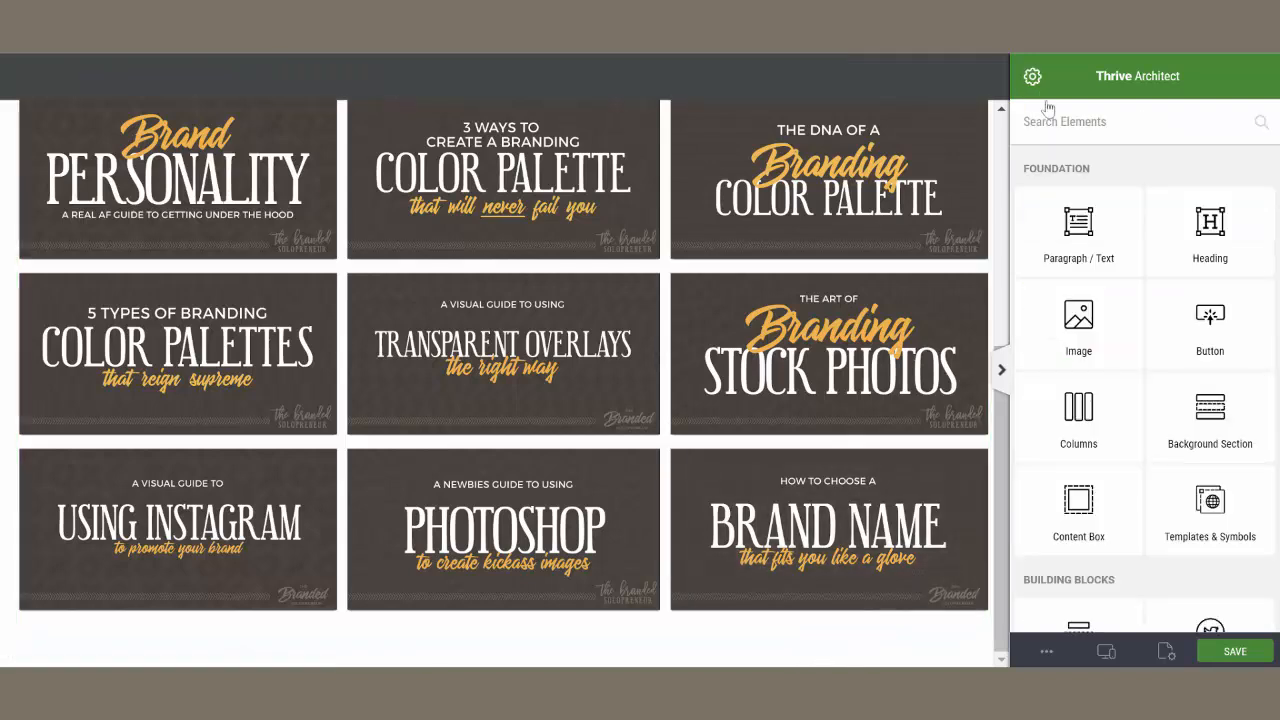
{"action": "left_click", "coordinate": [1218, 432]}
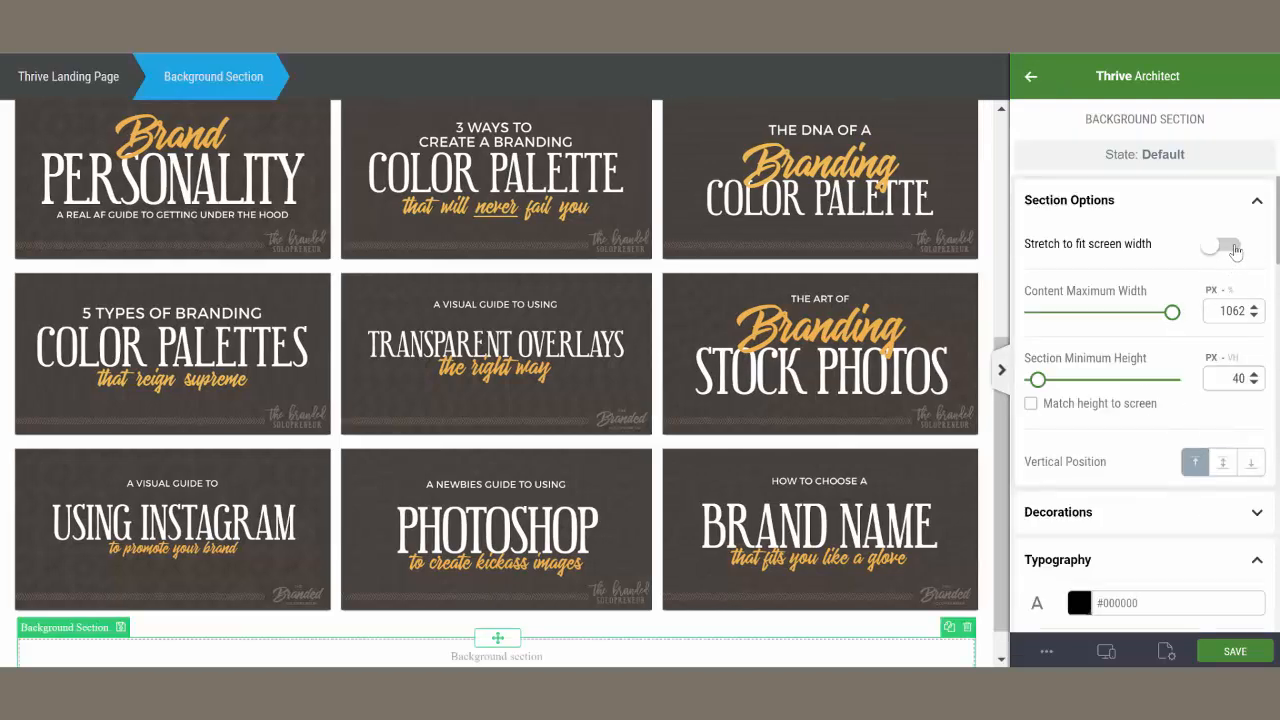
{"action": "left_click", "coordinate": [1236, 248]}
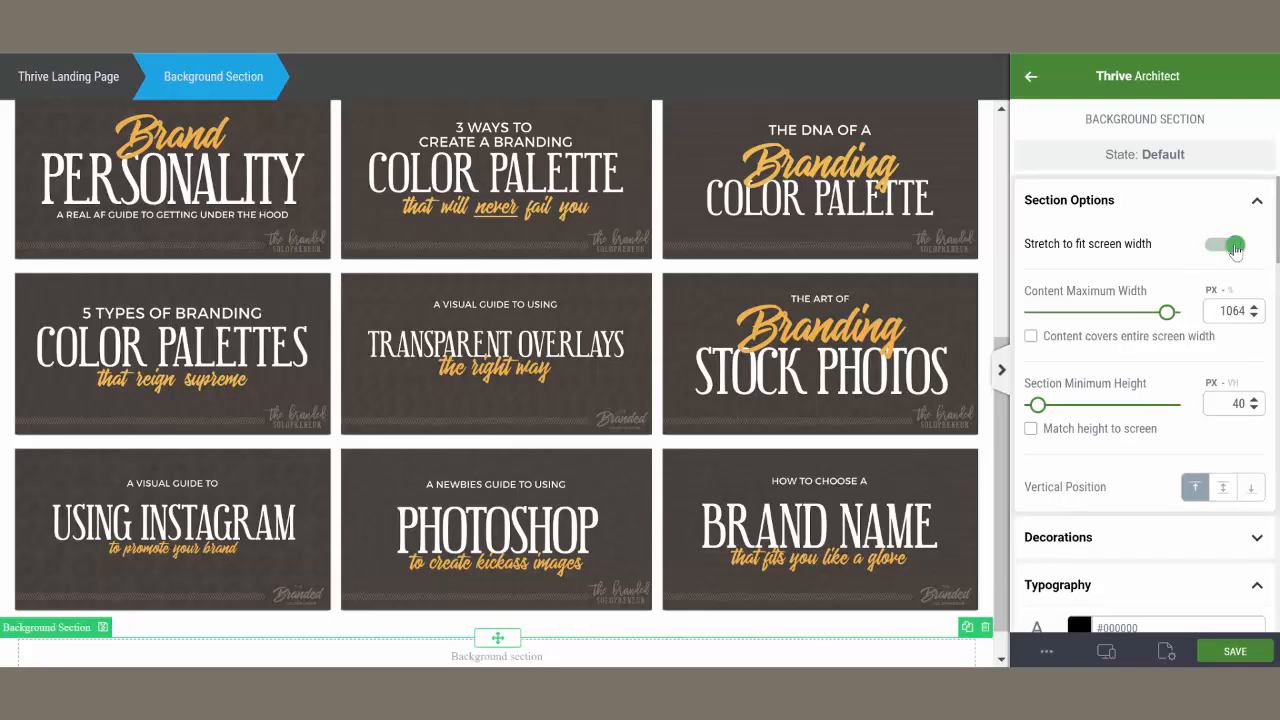
Give the new bottom background section a solid colour layer of #454039
{"action": "scroll", "coordinate": [1126, 443], "scroll_direction": "down", "scroll_amount": 6}
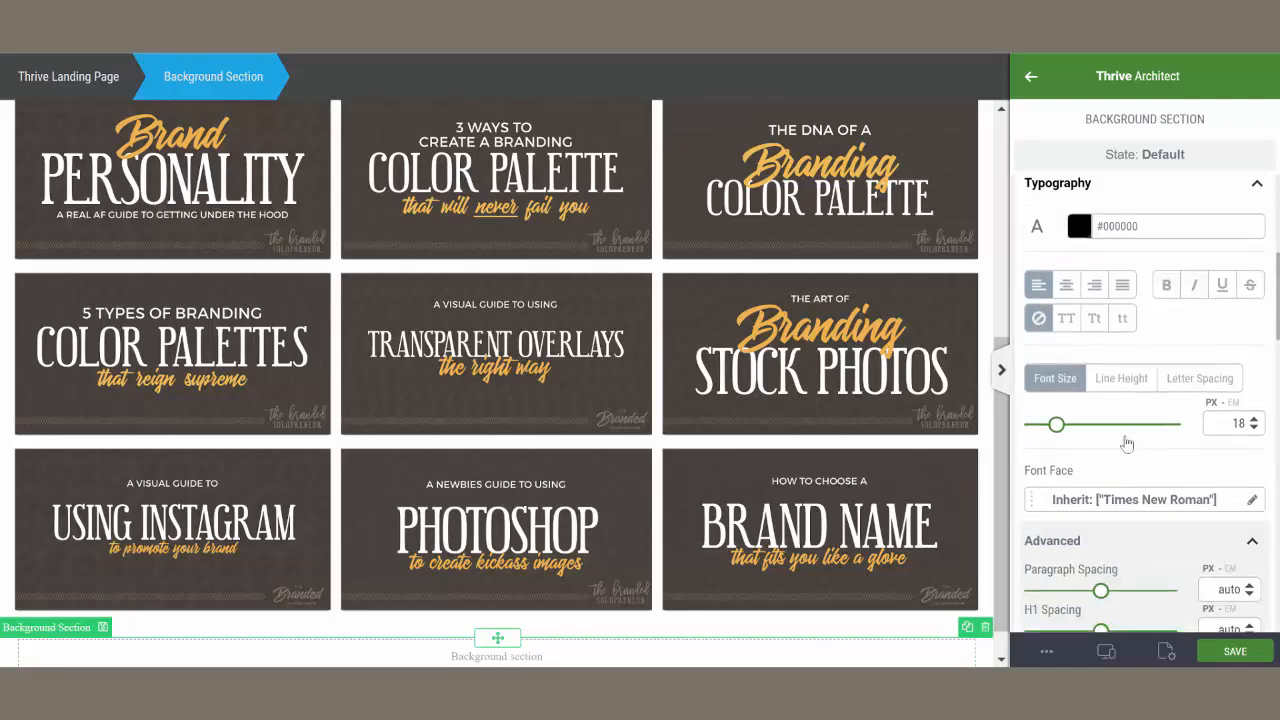
{"action": "scroll", "coordinate": [1122, 446], "scroll_direction": "down", "scroll_amount": 8}
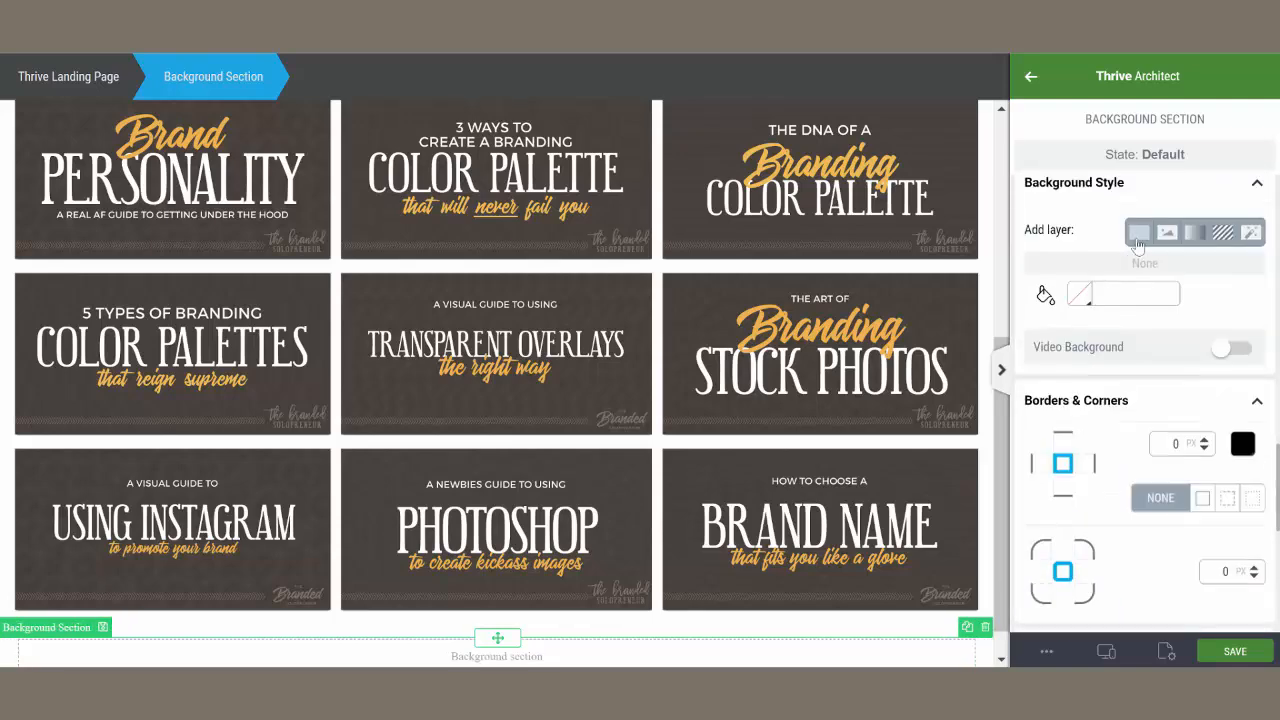
{"action": "left_click", "coordinate": [1238, 402]}
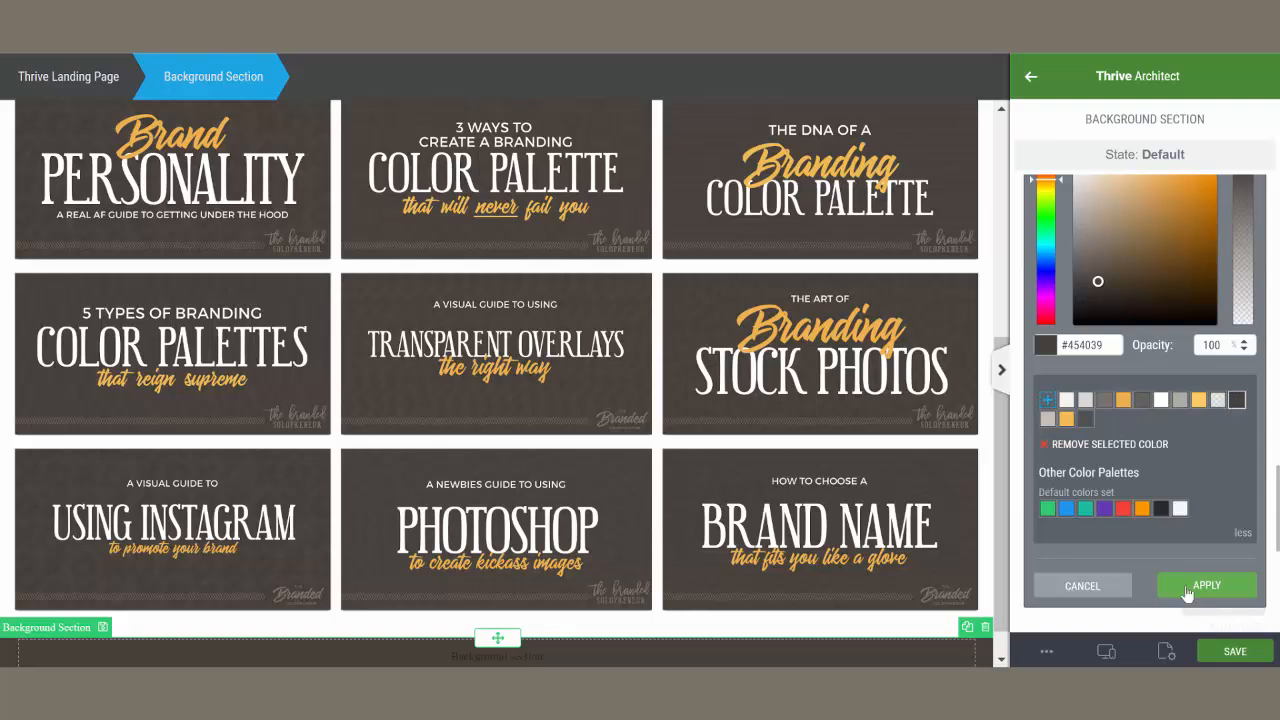
{"action": "left_click", "coordinate": [1206, 586]}
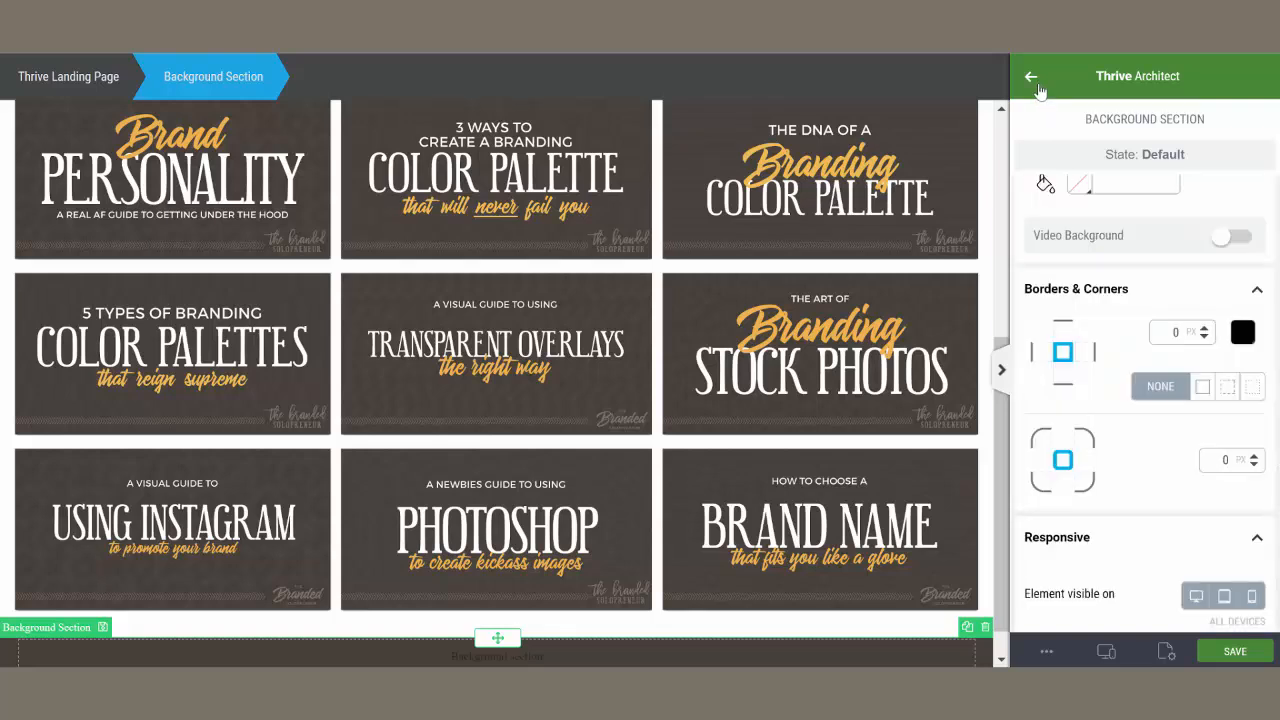
Place a Templates & Symbols element inside the dark bottom section, search for "foo" and insert the saved footer with copyright and privacy policy text
{"action": "left_click", "coordinate": [1036, 84]}
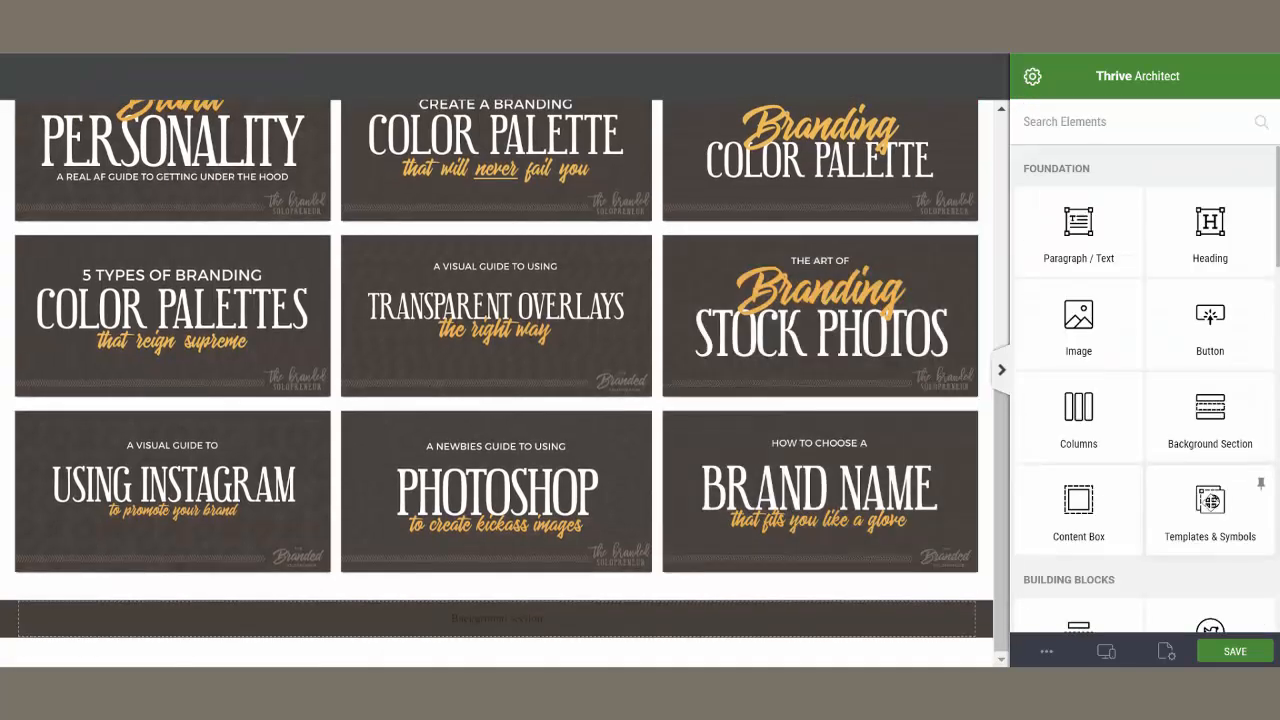
{"action": "left_click_drag", "start_coordinate": [1150, 535], "coordinate": [736, 620]}
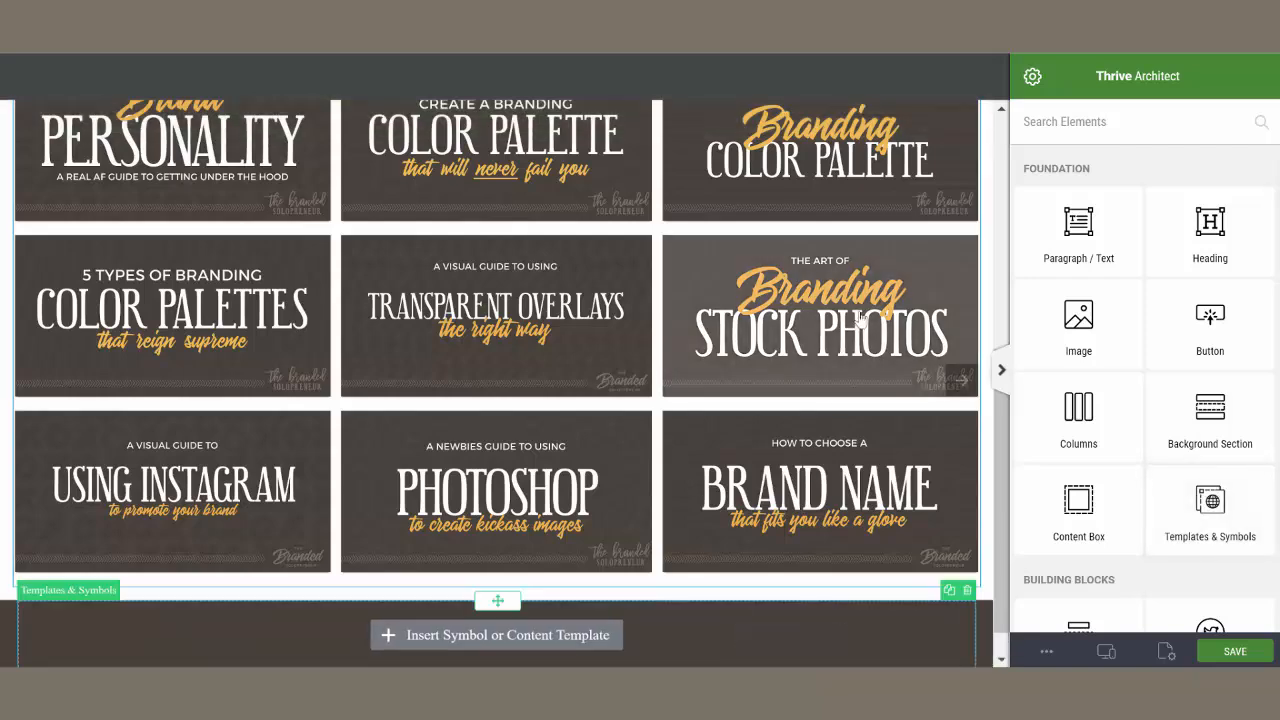
{"action": "type", "text": "foo"}
{"action": "left_click", "coordinate": [268, 320]}
{"action": "left_click", "coordinate": [978, 552]}
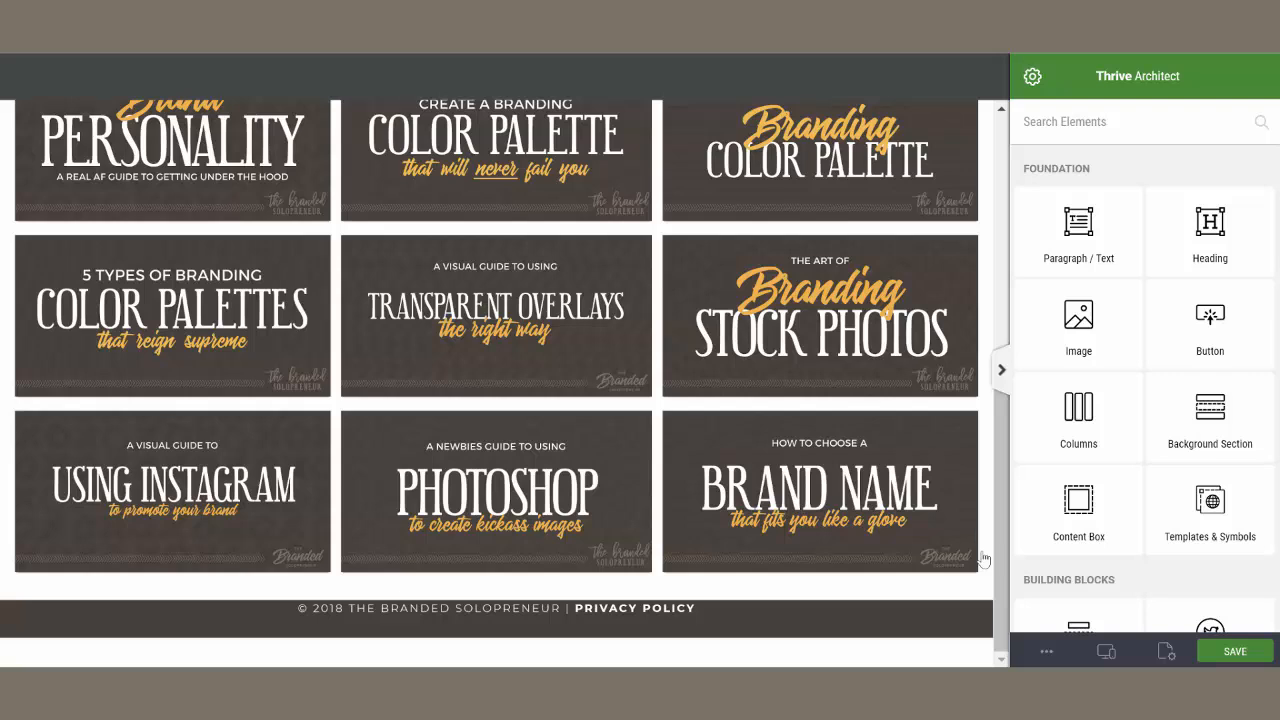
Set the top margin of the footer's copyright heading to 15
{"action": "left_click", "coordinate": [680, 608]}
{"action": "scroll", "coordinate": [1145, 400], "scroll_direction": "down", "scroll_amount": 5}
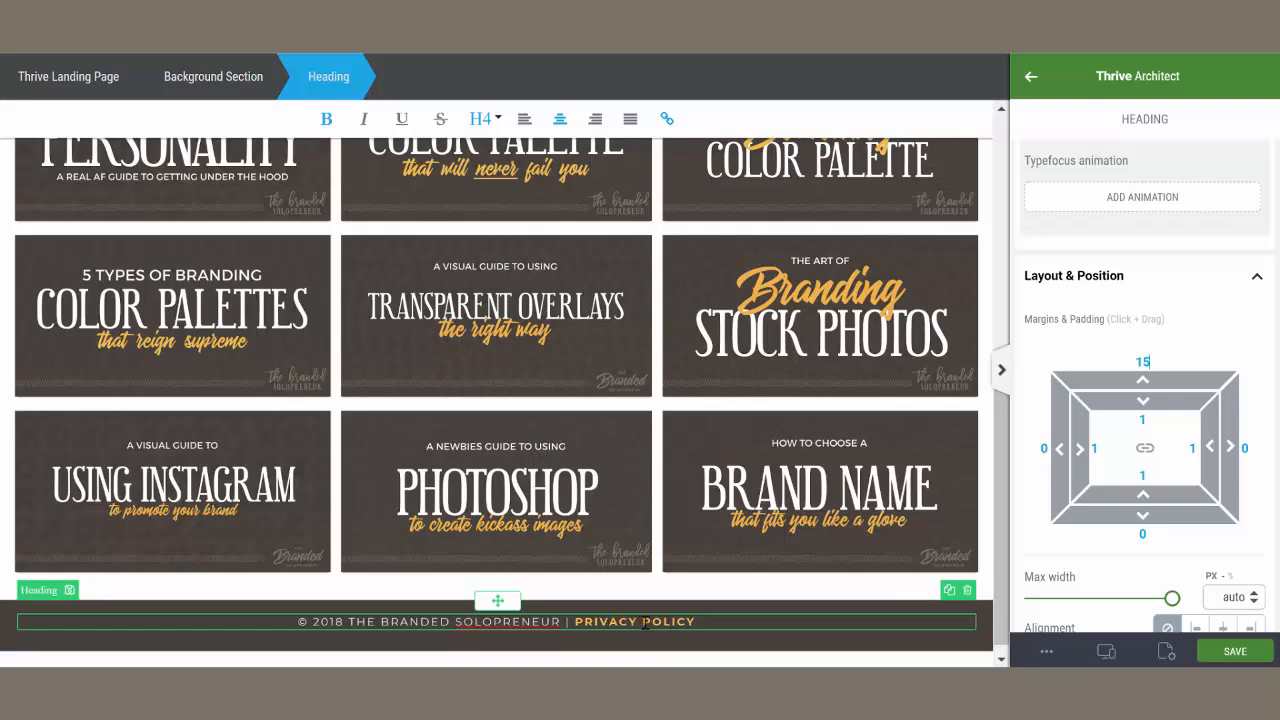
{"action": "scroll", "coordinate": [613, 153], "scroll_direction": "up", "scroll_amount": 5}
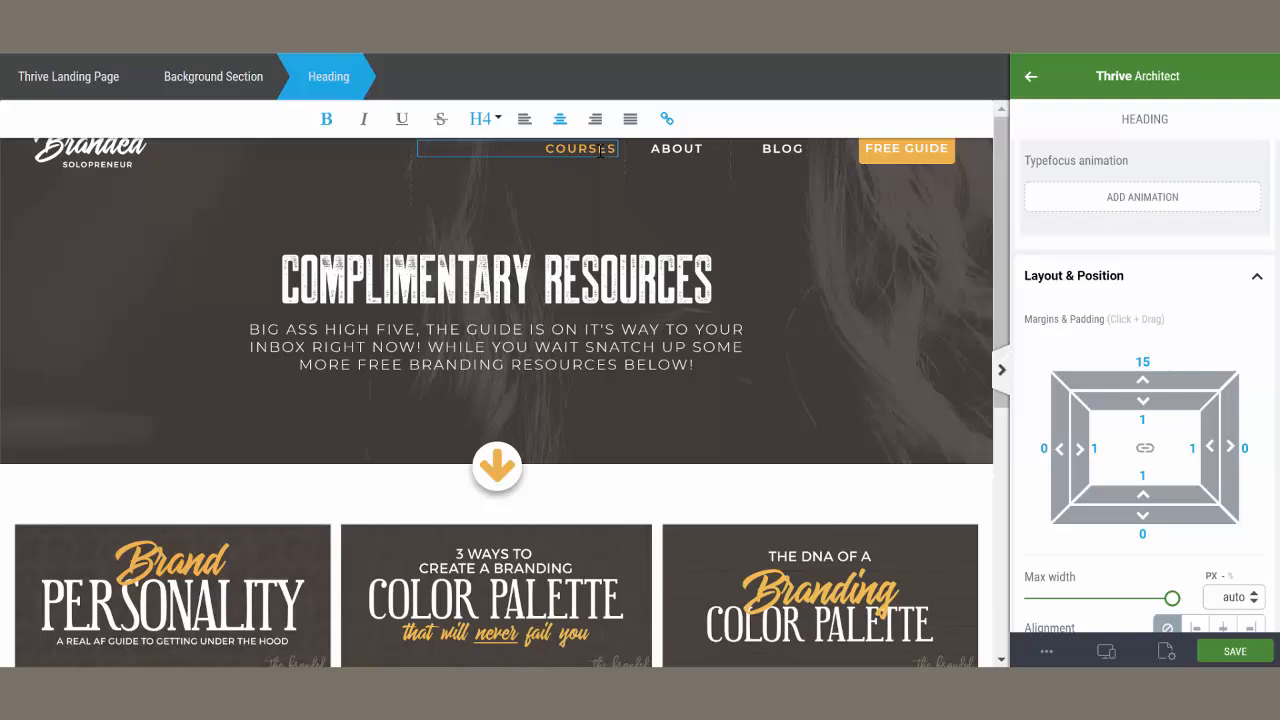
{"action": "scroll", "coordinate": [826, 334], "scroll_direction": "down", "scroll_amount": 2}
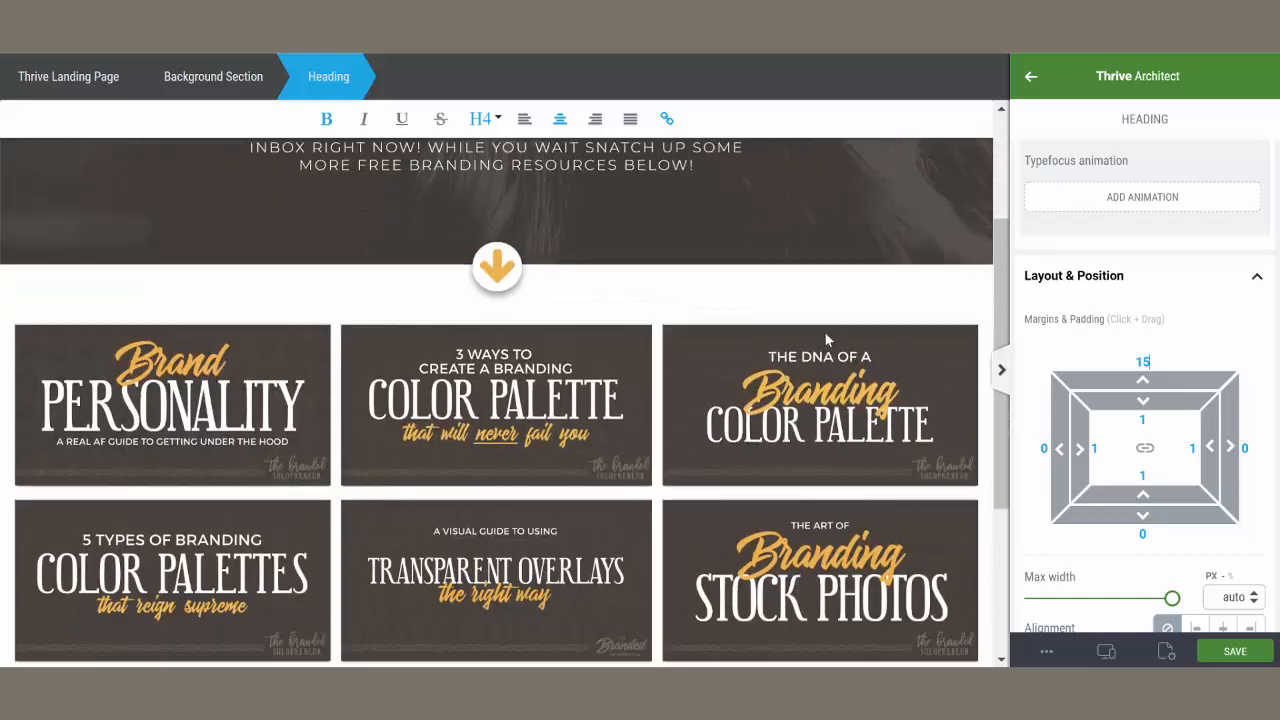
{"action": "scroll", "coordinate": [826, 340], "scroll_direction": "down", "scroll_amount": 3}
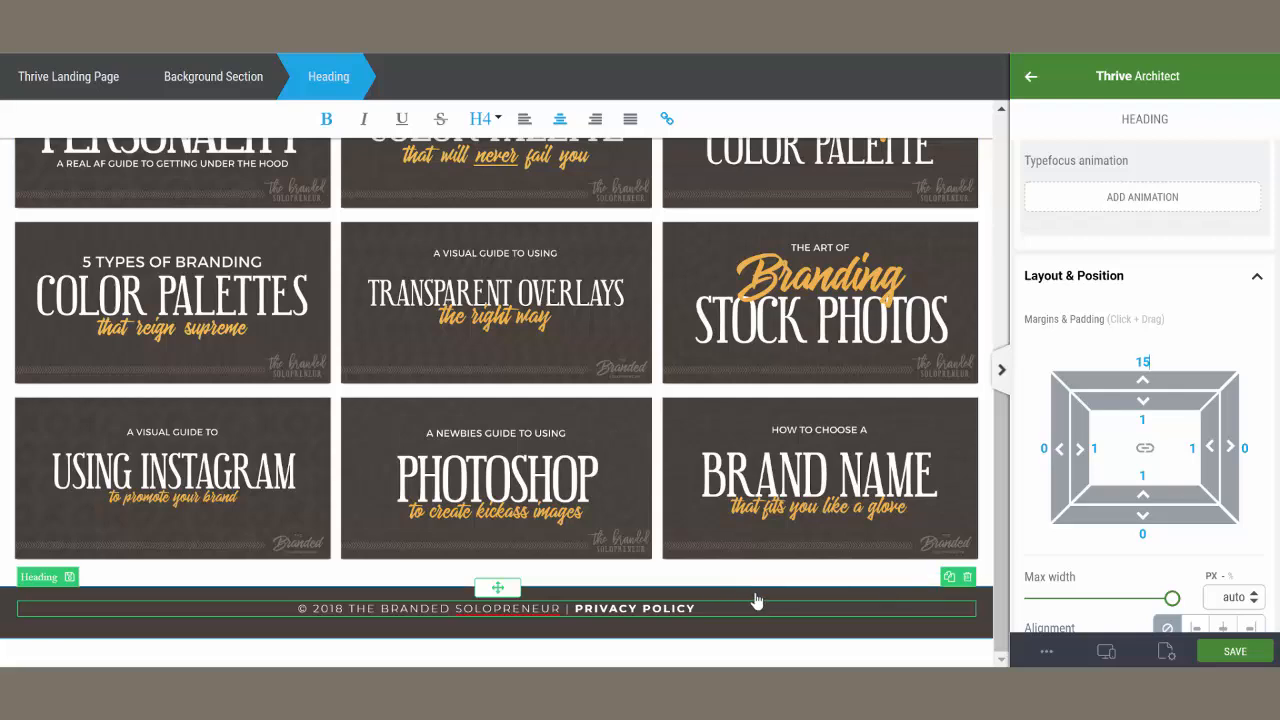
Review the full-width page from the header down and switch the editor to the tablet responsive view
{"action": "scroll", "coordinate": [757, 597], "scroll_direction": "up", "scroll_amount": 10}
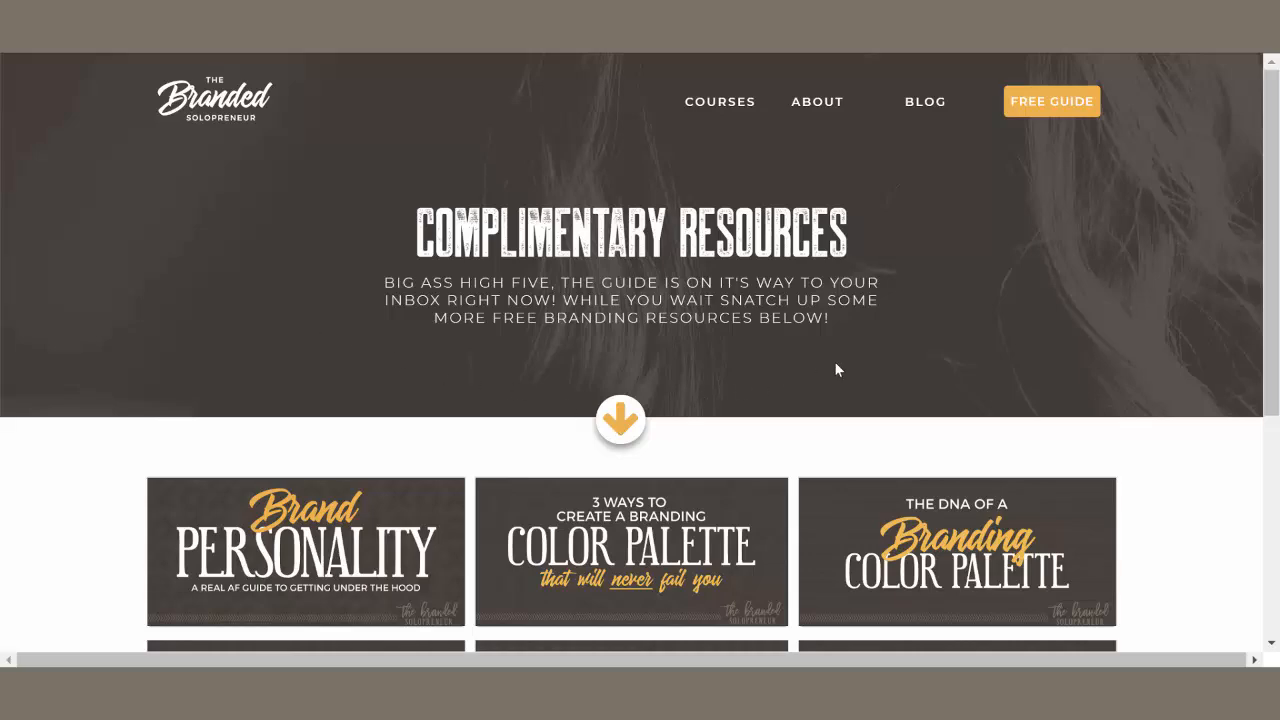
{"action": "scroll", "coordinate": [837, 369], "scroll_direction": "down", "scroll_amount": 4}
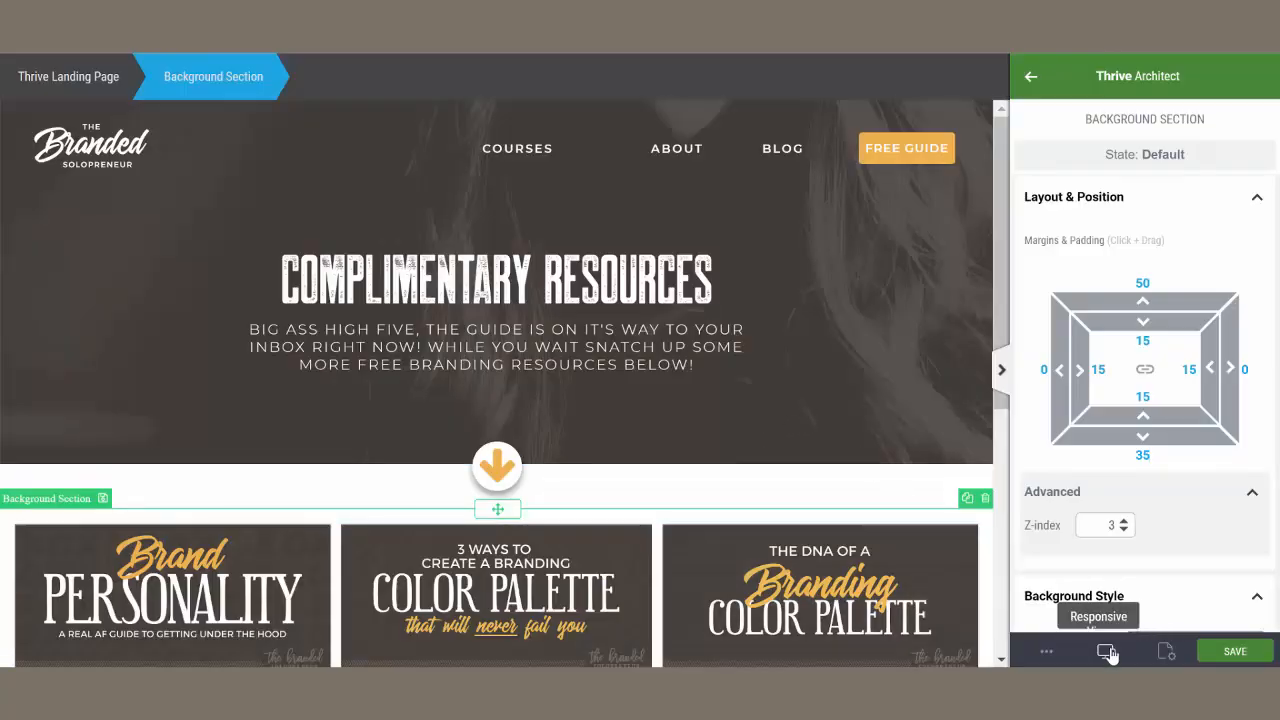
{"action": "mouse_move", "coordinate": [1108, 653]}
{"action": "left_click", "coordinate": [1085, 589]}
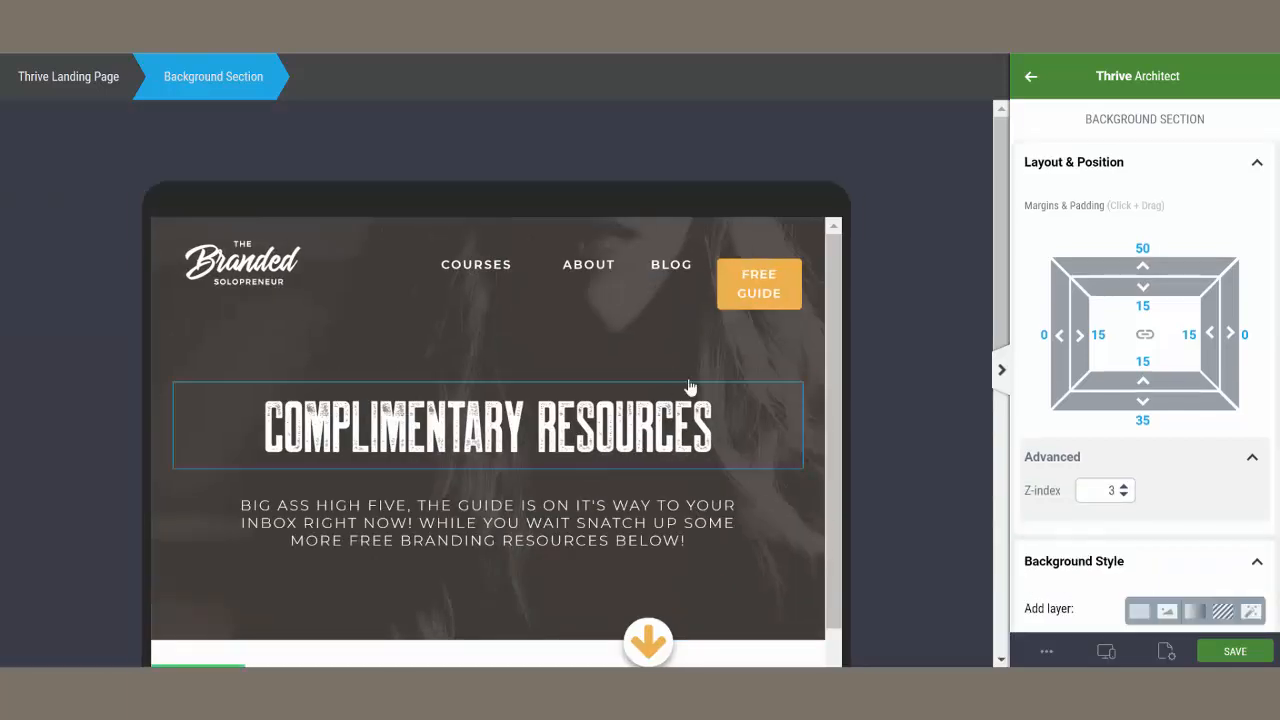
Try wrapping the nested columns that hold the header's menu links and button in the tablet view, and turn the wrapping off again
{"action": "left_click", "coordinate": [438, 345]}
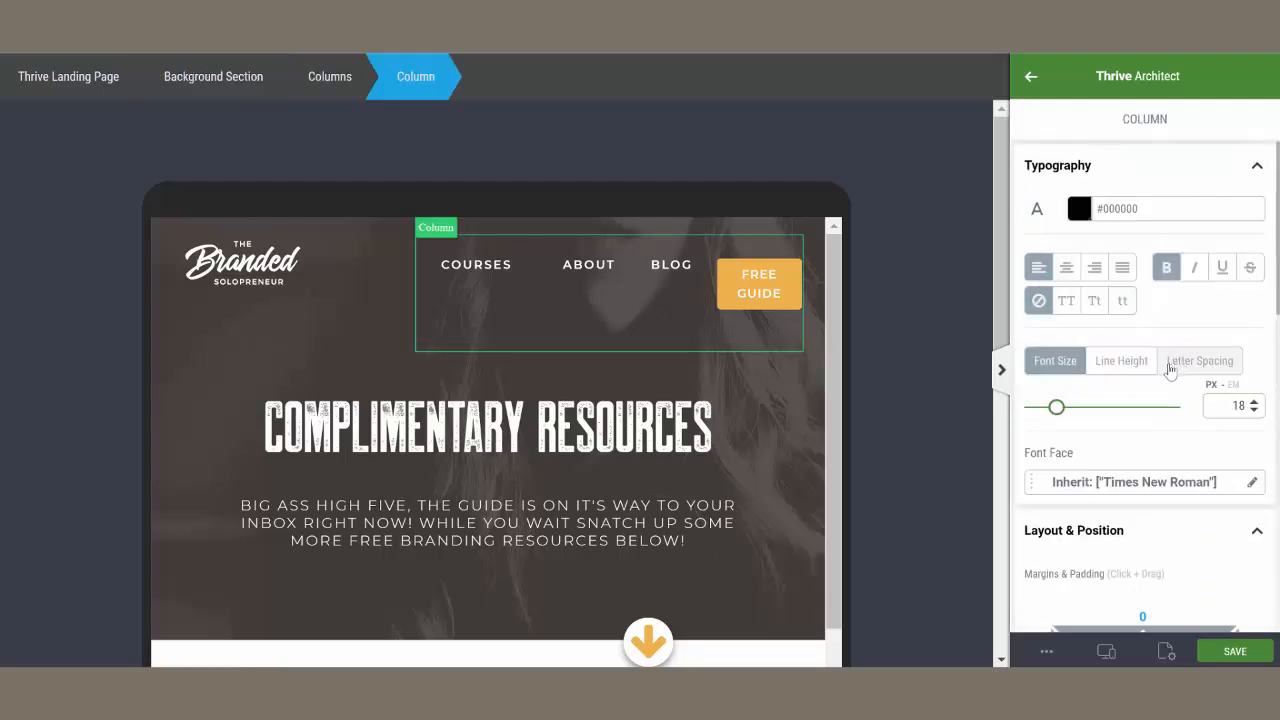
{"action": "left_click", "coordinate": [333, 77]}
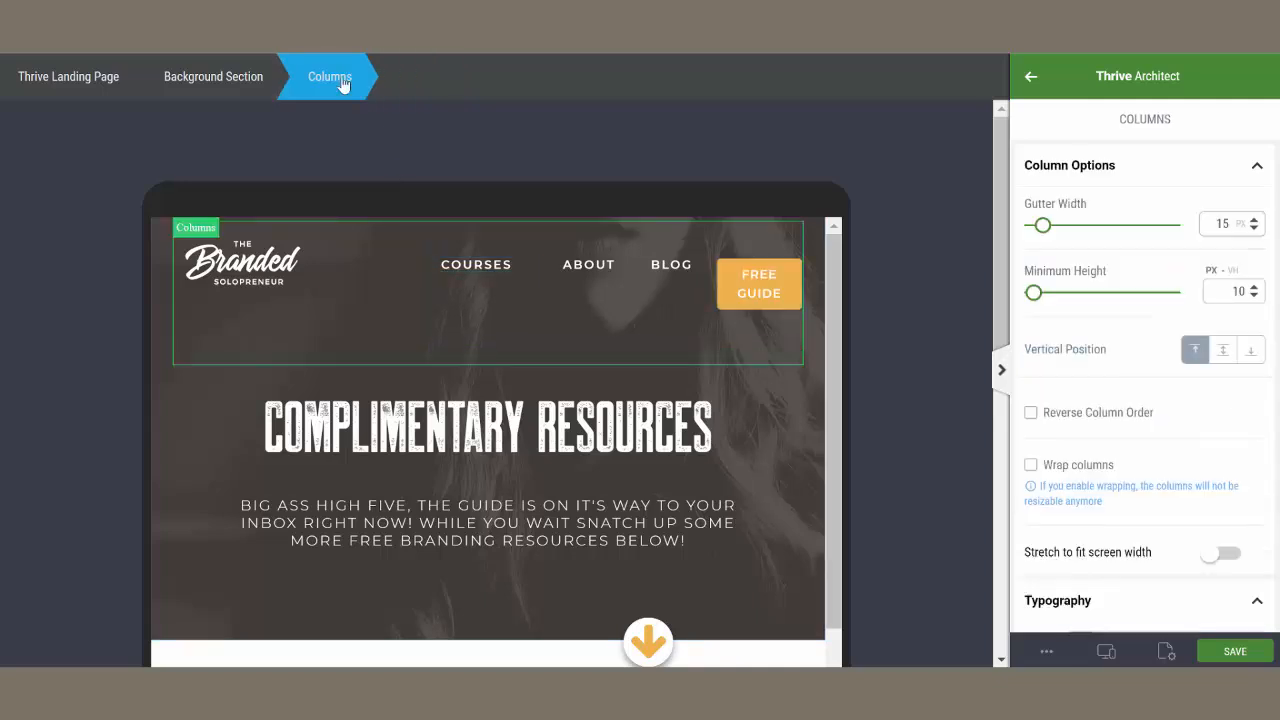
{"action": "left_click", "coordinate": [471, 308]}
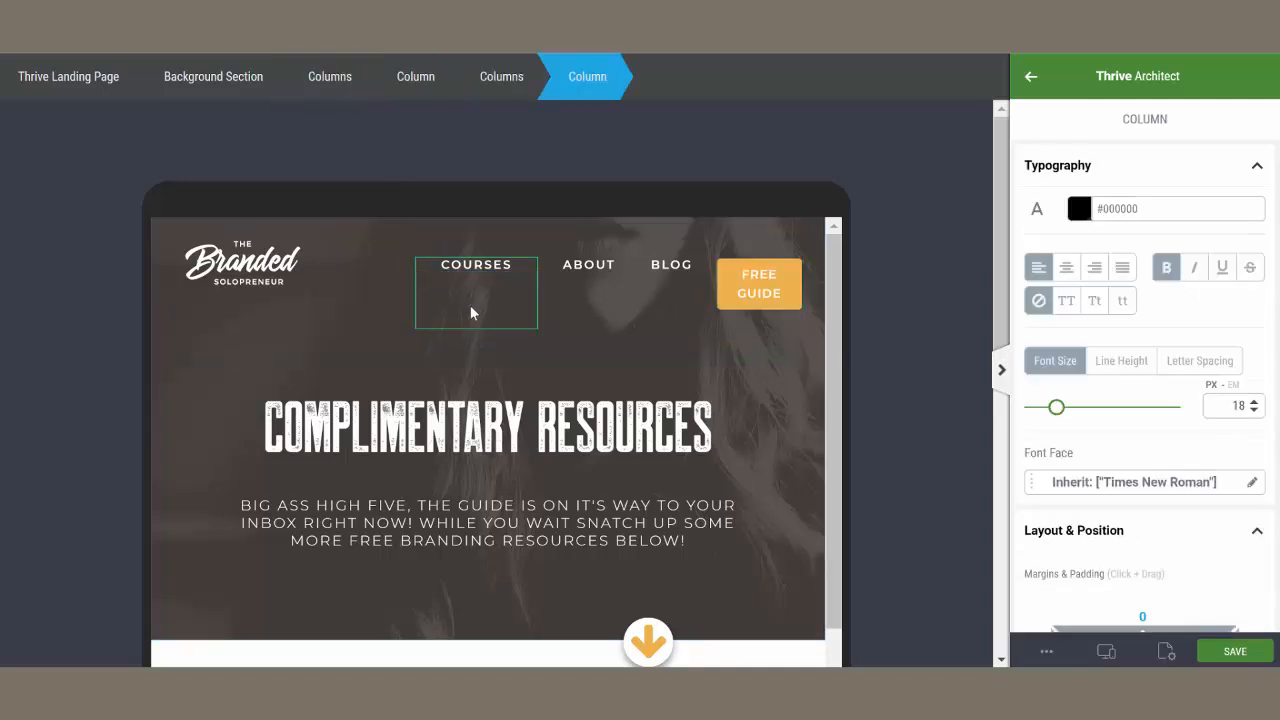
{"action": "left_click", "coordinate": [498, 88]}
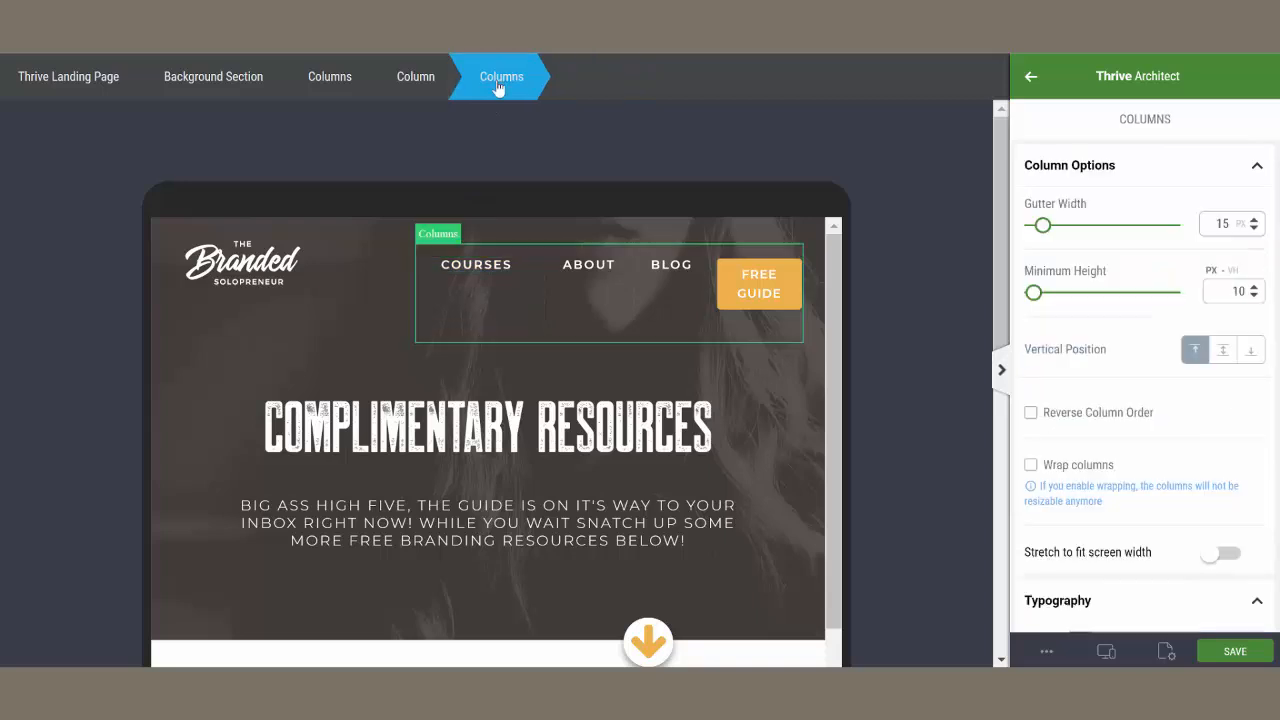
{"action": "left_click", "coordinate": [1031, 466]}
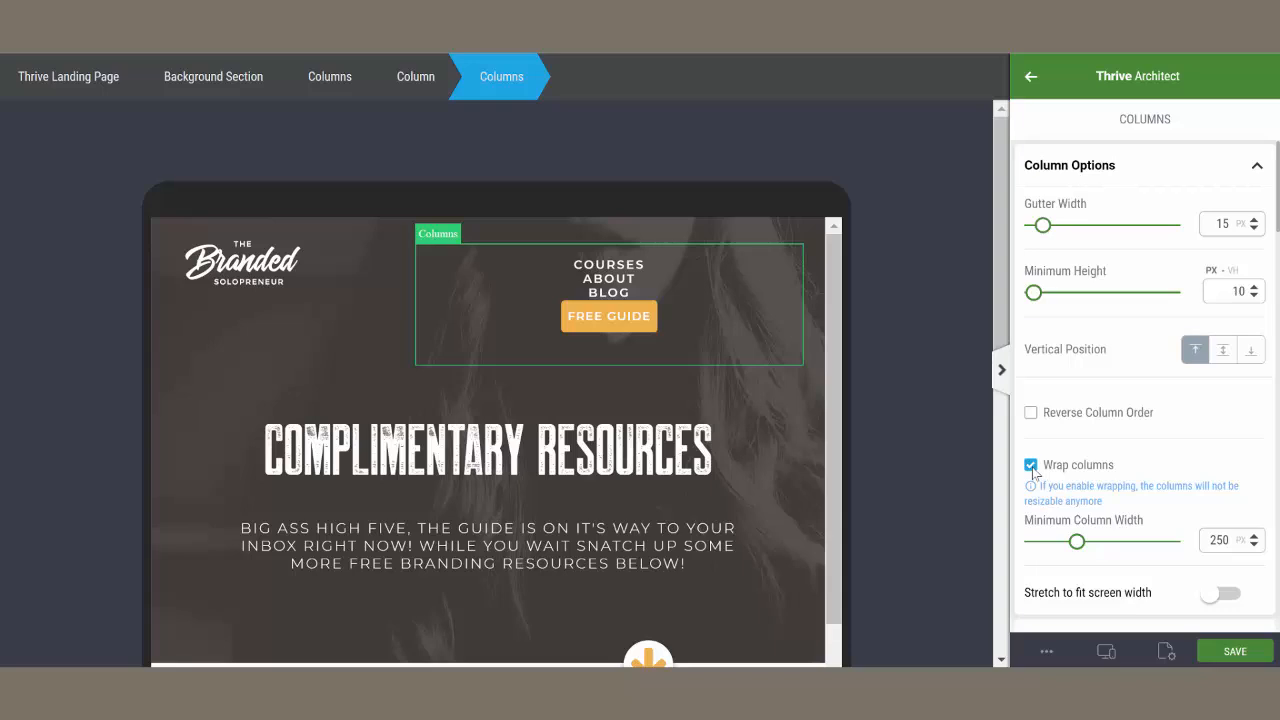
{"action": "left_click", "coordinate": [1031, 466]}
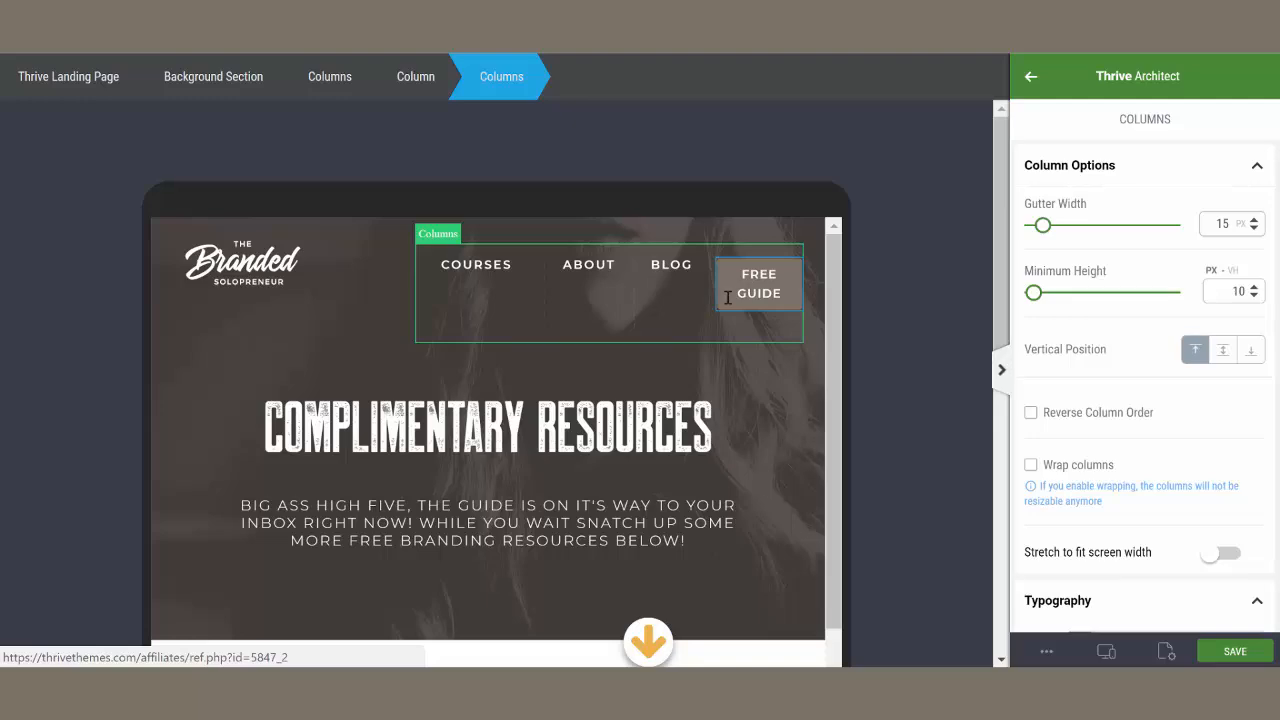
Set the left margin of the round arrow icon to 350 in the tablet view
{"action": "scroll", "coordinate": [486, 428], "scroll_direction": "down", "scroll_amount": 2}
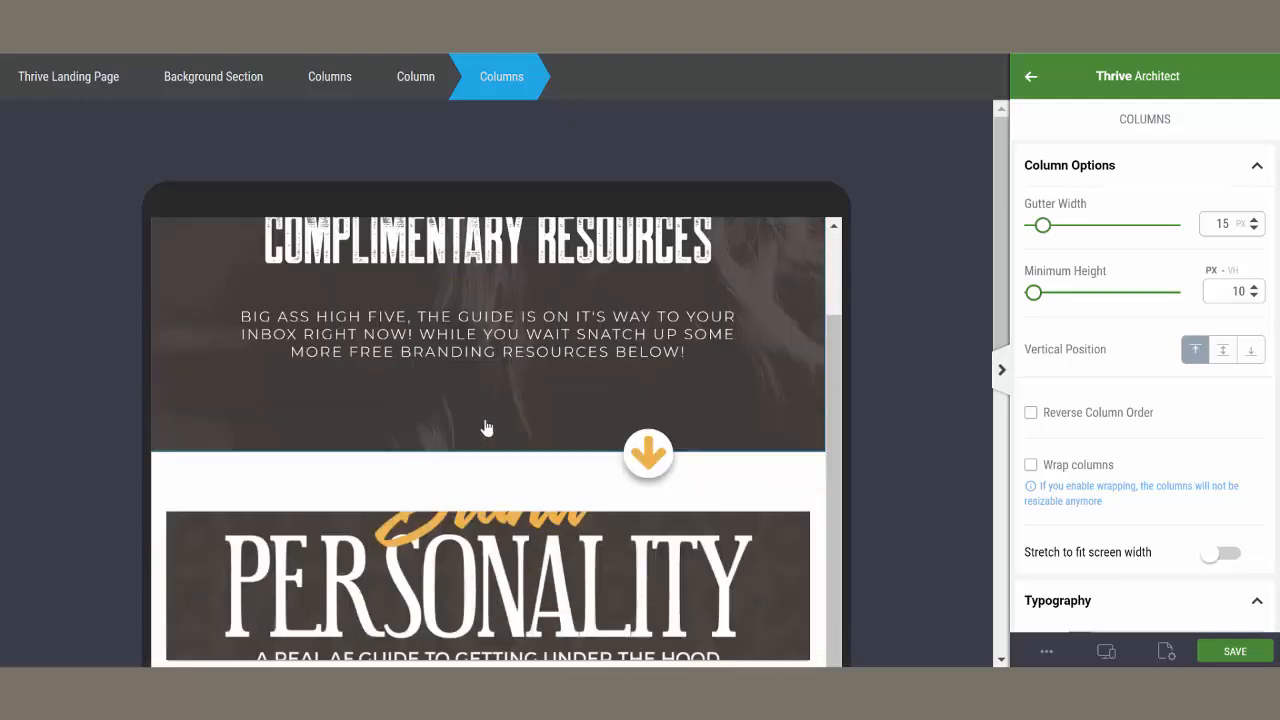
{"action": "scroll", "coordinate": [590, 449], "scroll_direction": "down", "scroll_amount": 2}
{"action": "scroll", "coordinate": [650, 343], "scroll_direction": "up", "scroll_amount": 1}
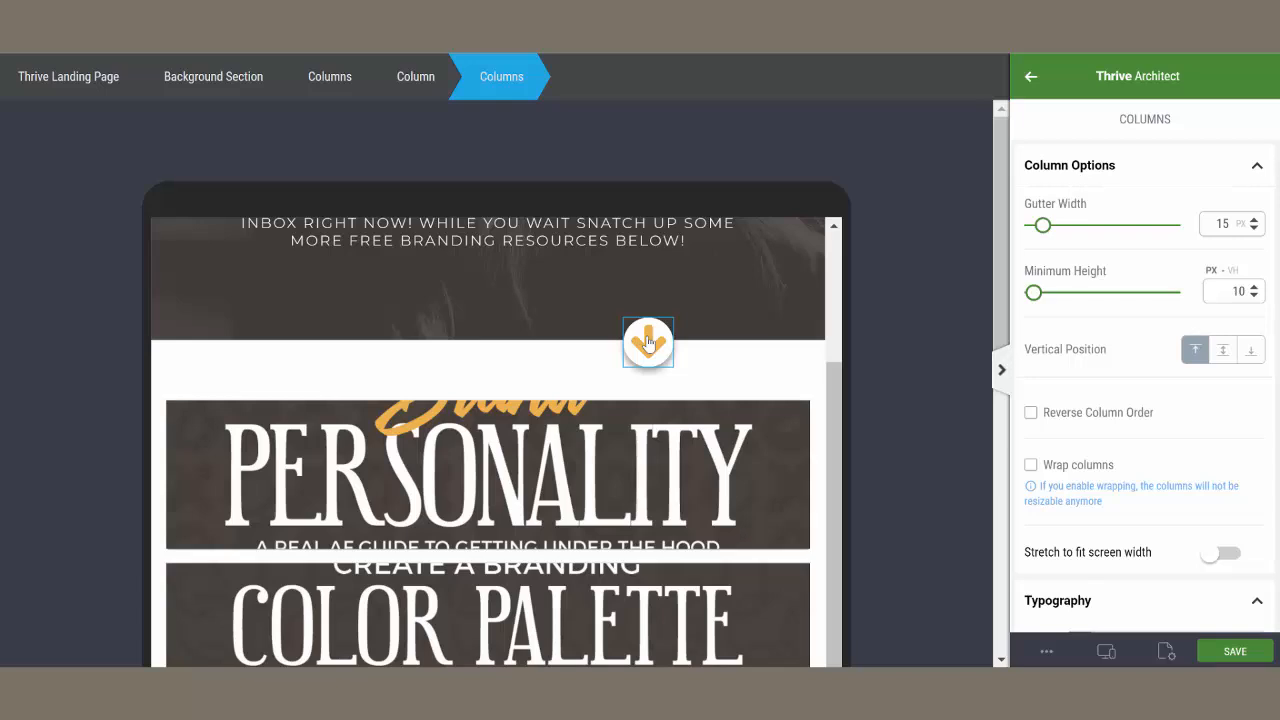
{"action": "left_click", "coordinate": [647, 338]}
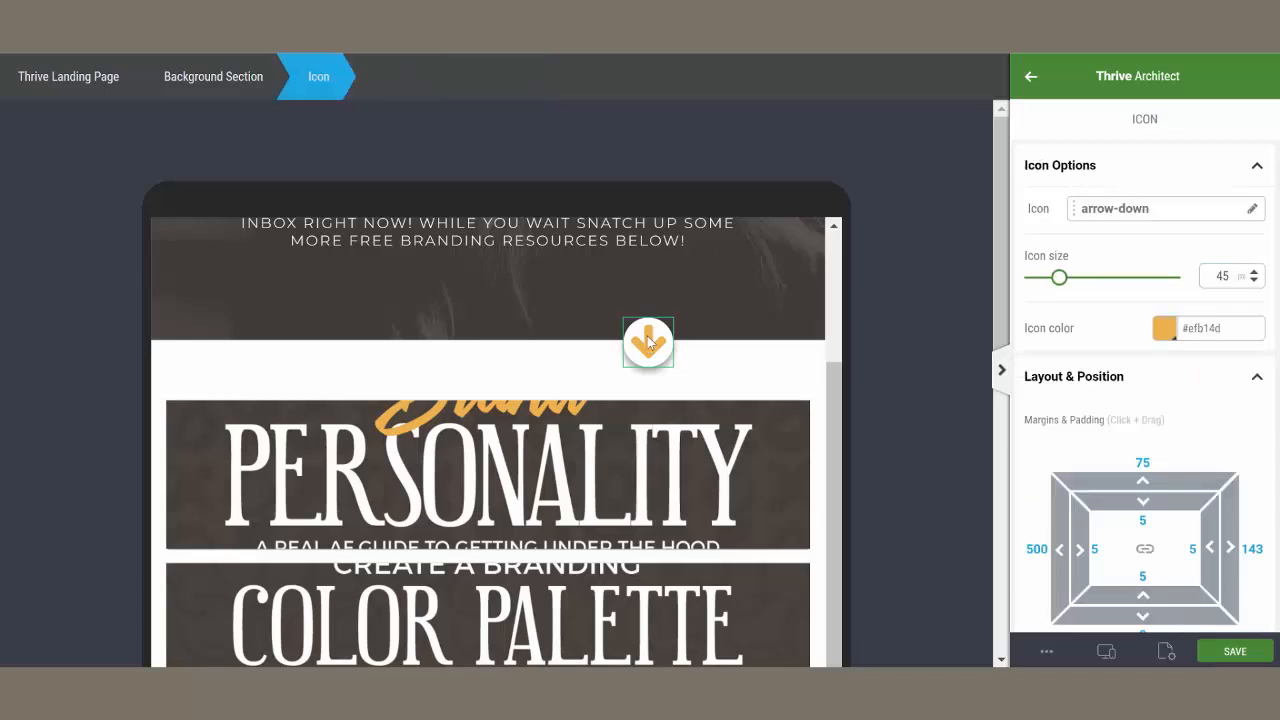
{"action": "scroll", "coordinate": [1110, 400], "scroll_direction": "down", "scroll_amount": 2}
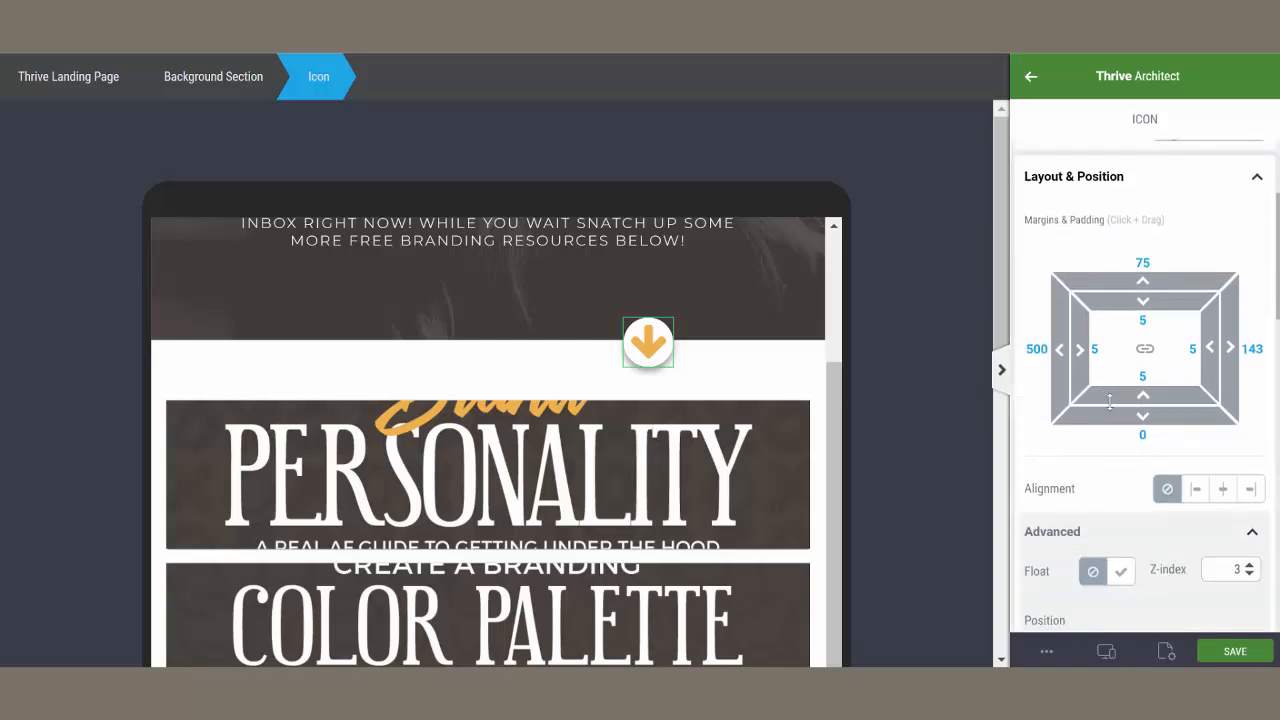
{"action": "double_click", "coordinate": [1039, 350]}
{"action": "type", "text": "350"}
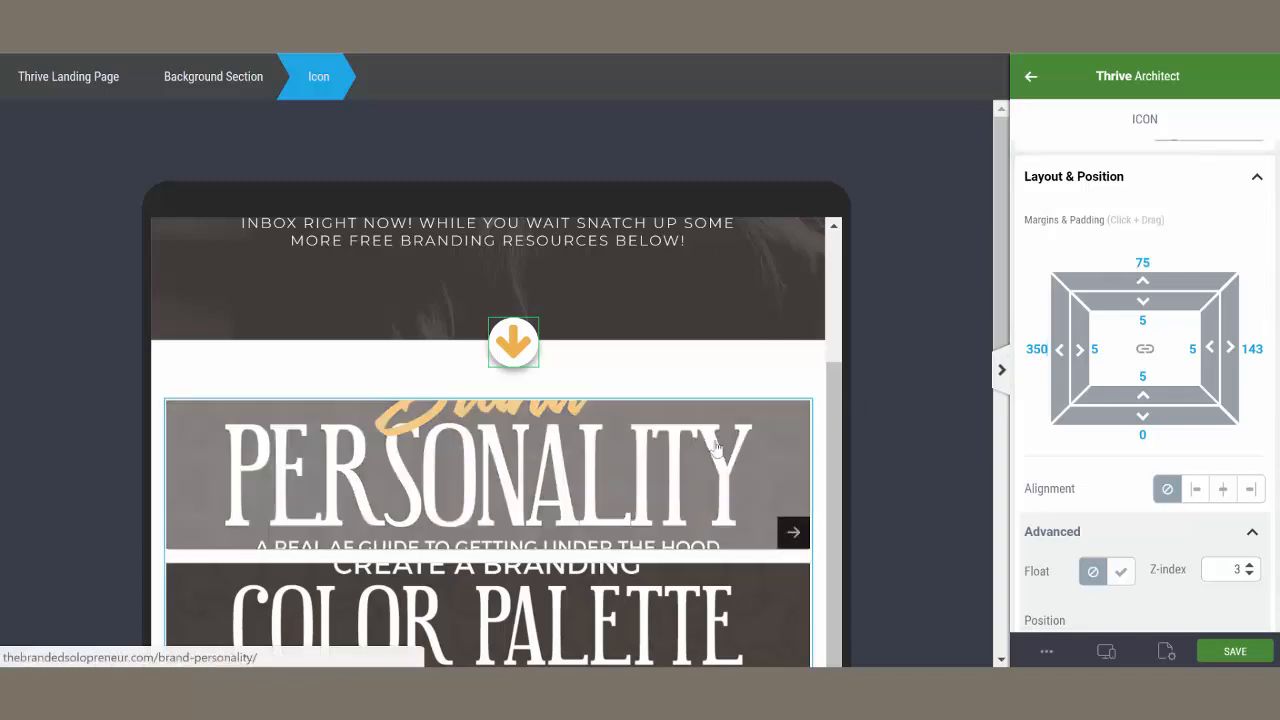
Try a larger image height for the post grid in the tablet view, first 394 px and finally 326 px
{"action": "left_click", "coordinate": [716, 449]}
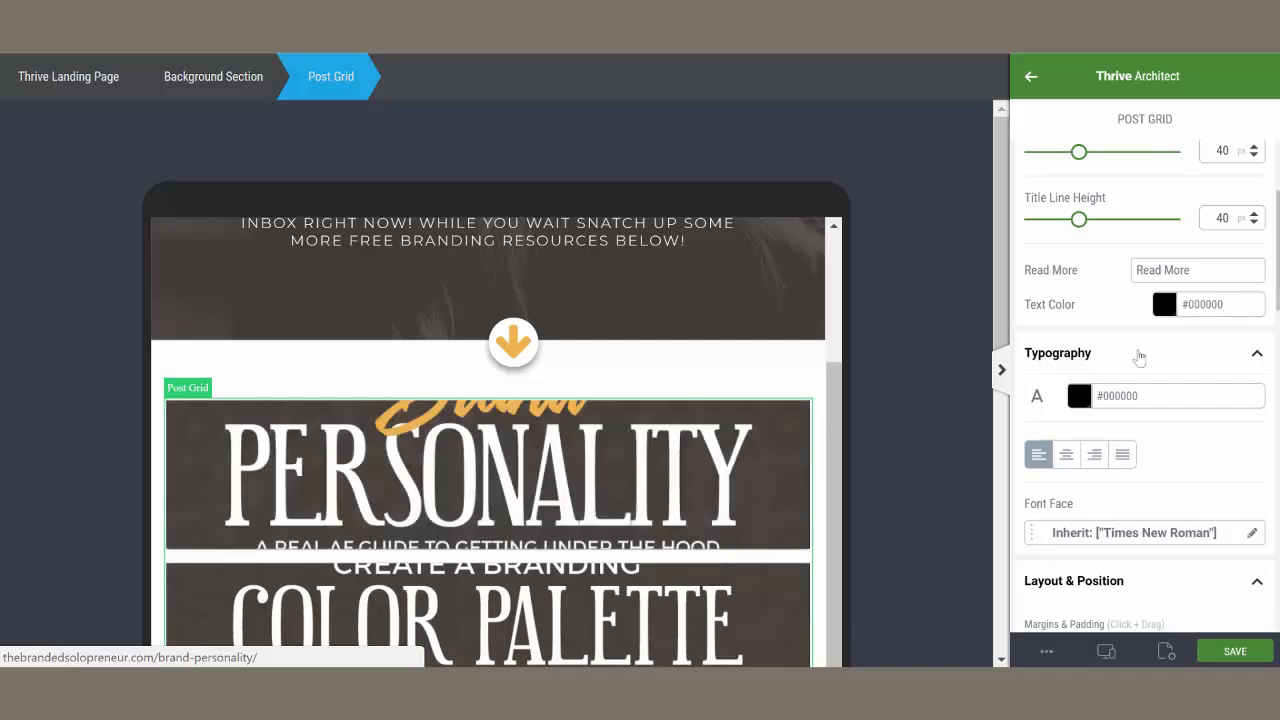
{"action": "scroll", "coordinate": [1139, 357], "scroll_direction": "up", "scroll_amount": 3}
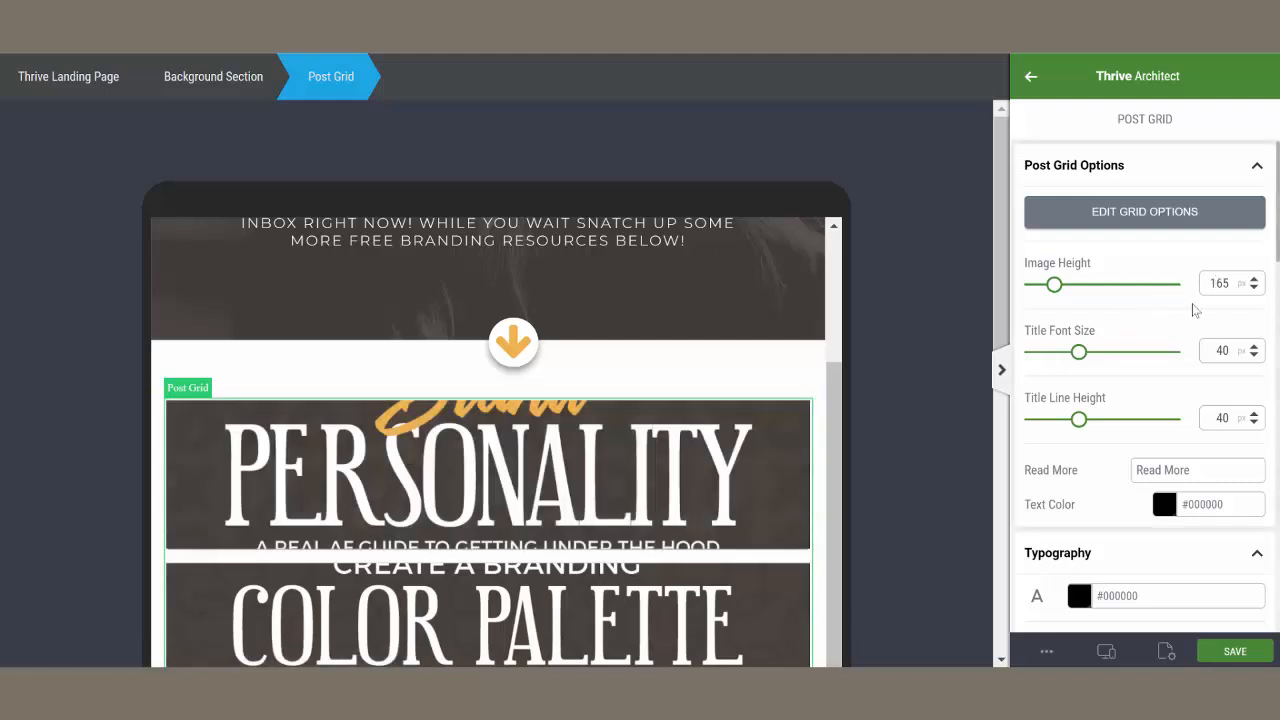
{"action": "left_click_drag", "start_coordinate": [1056, 294], "coordinate": [1087, 287]}
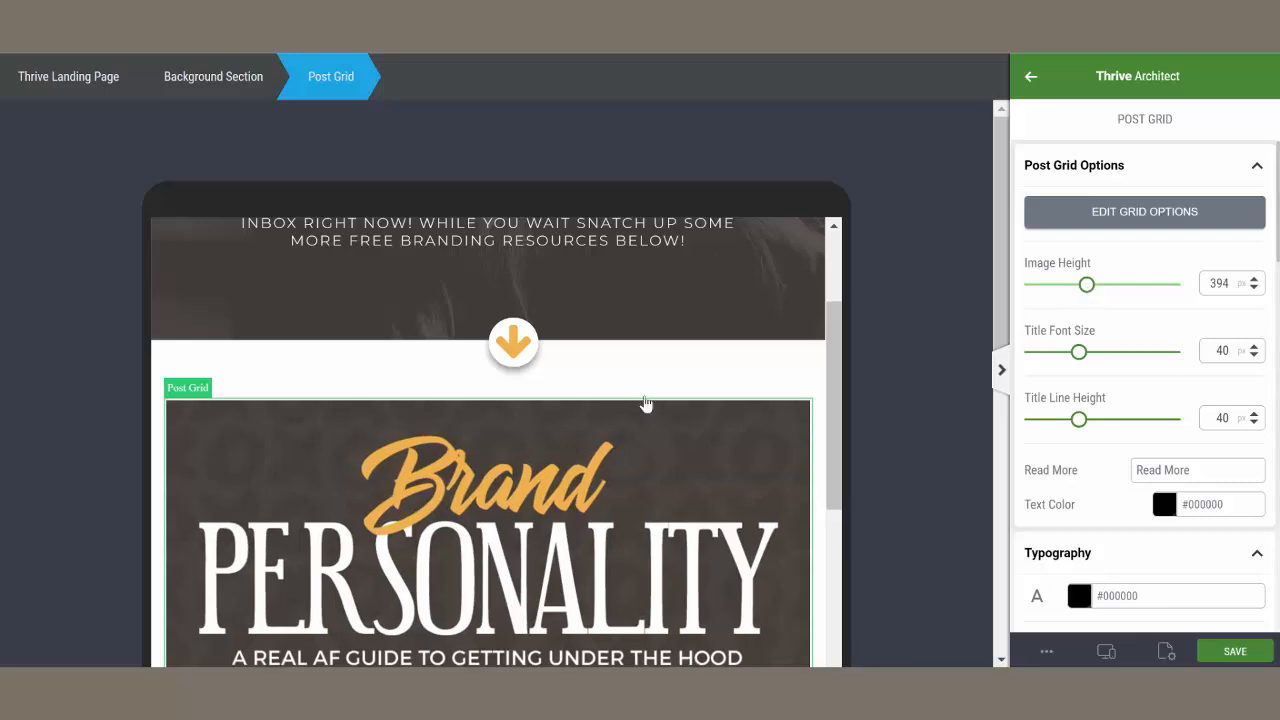
{"action": "scroll", "coordinate": [591, 416], "scroll_direction": "down", "scroll_amount": 1}
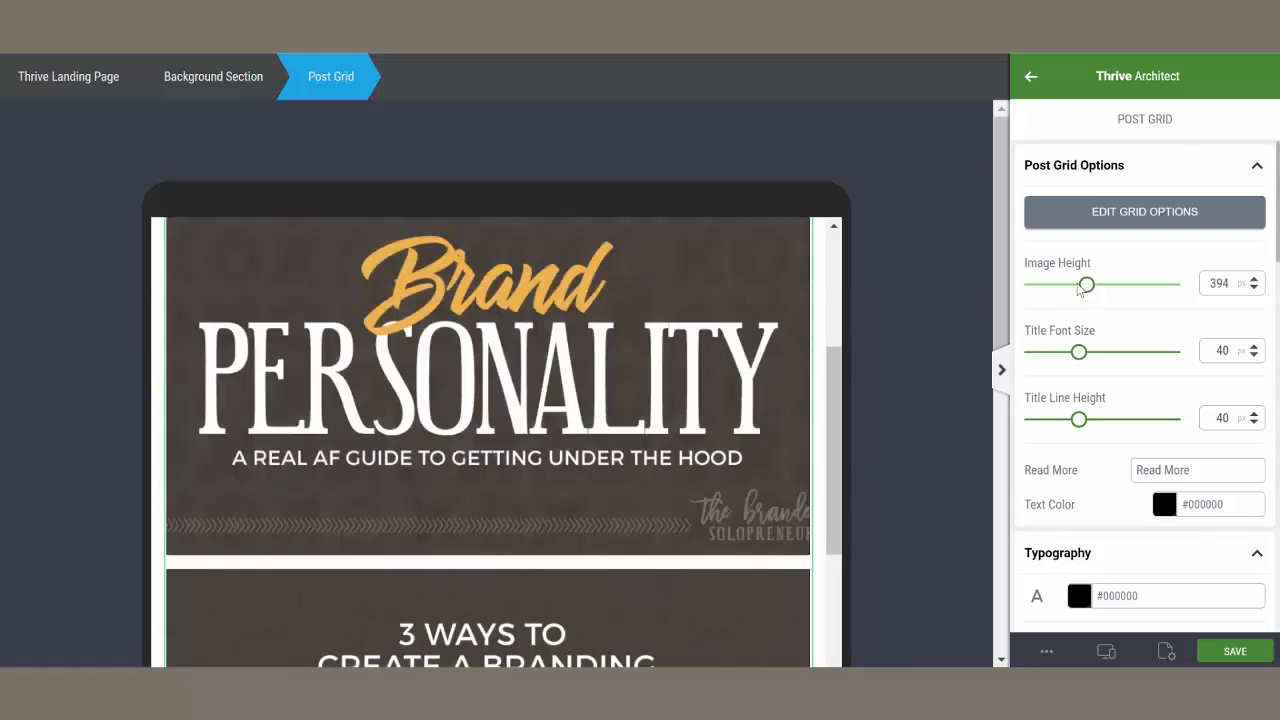
{"action": "left_click_drag", "start_coordinate": [1087, 287], "coordinate": [1077, 291]}
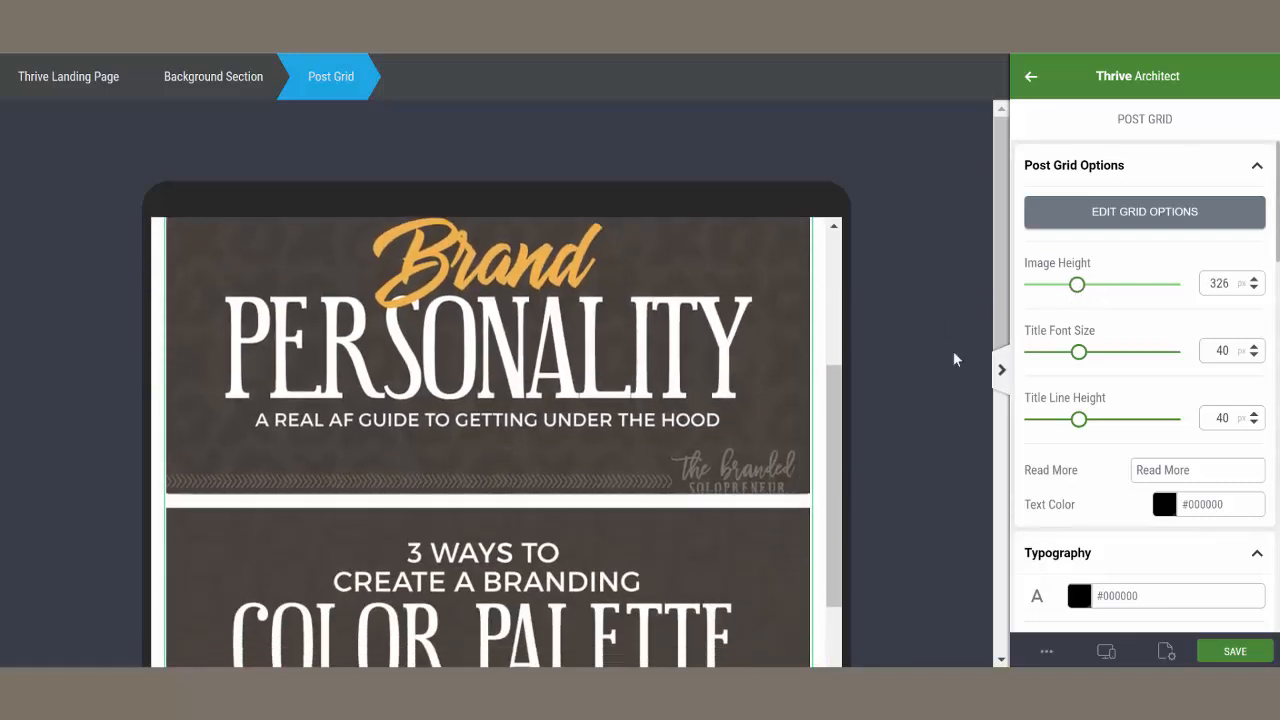
{"action": "scroll", "coordinate": [657, 437], "scroll_direction": "up", "scroll_amount": 2}
{"action": "scroll", "coordinate": [657, 437], "scroll_direction": "down", "scroll_amount": 2}
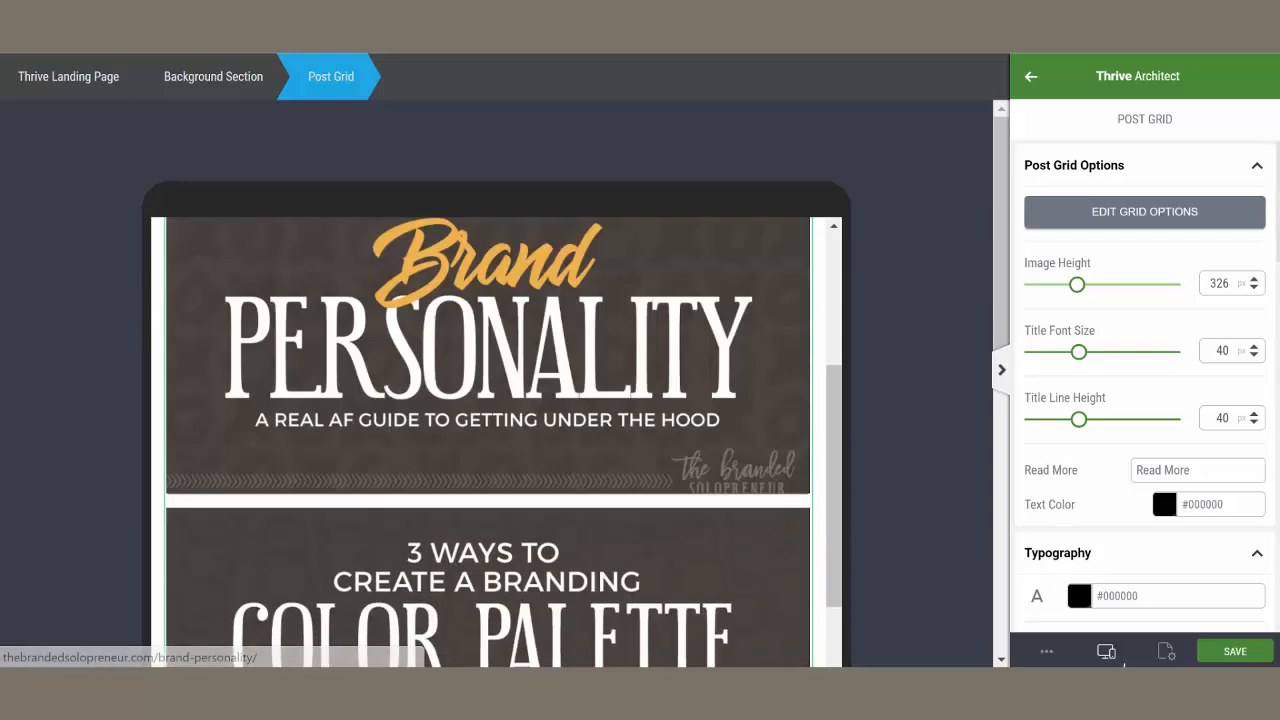
Restore the post grid's image height to 165 px in the desktop view and return to the tablet view
{"action": "left_click", "coordinate": [1106, 651]}
{"action": "left_click", "coordinate": [1078, 545]}
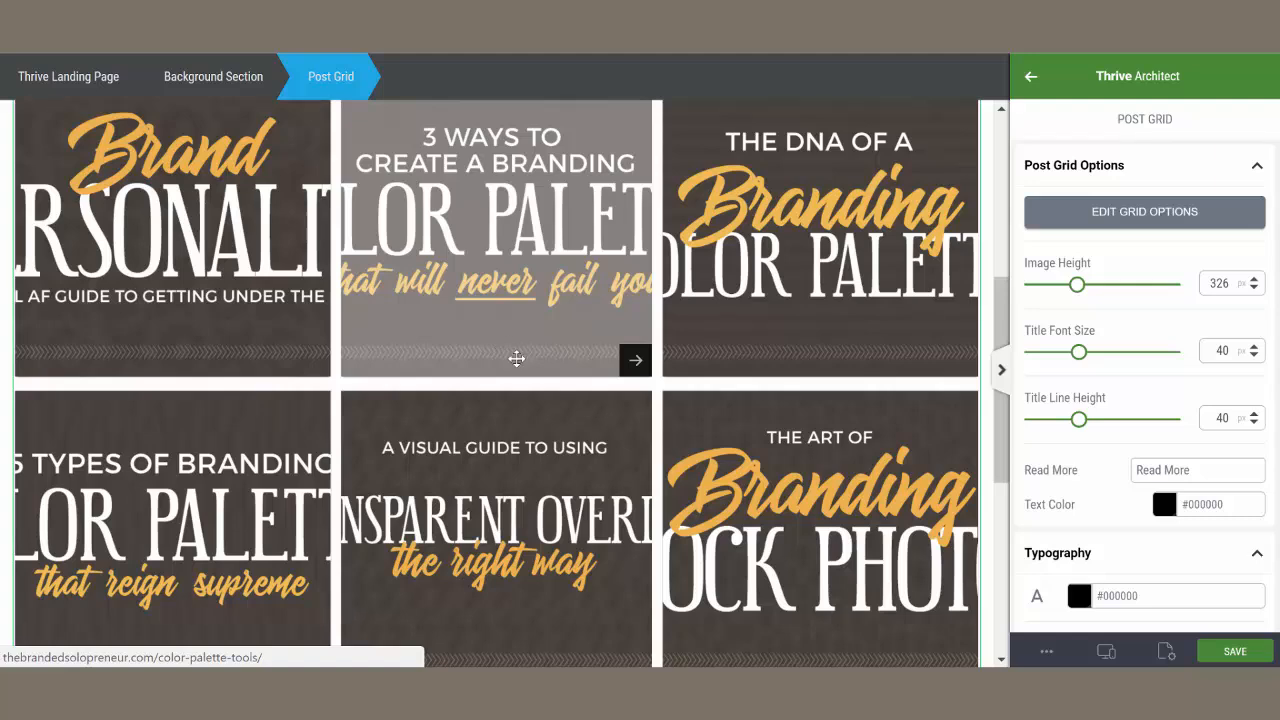
{"action": "scroll", "coordinate": [720, 338], "scroll_direction": "up", "scroll_amount": 2}
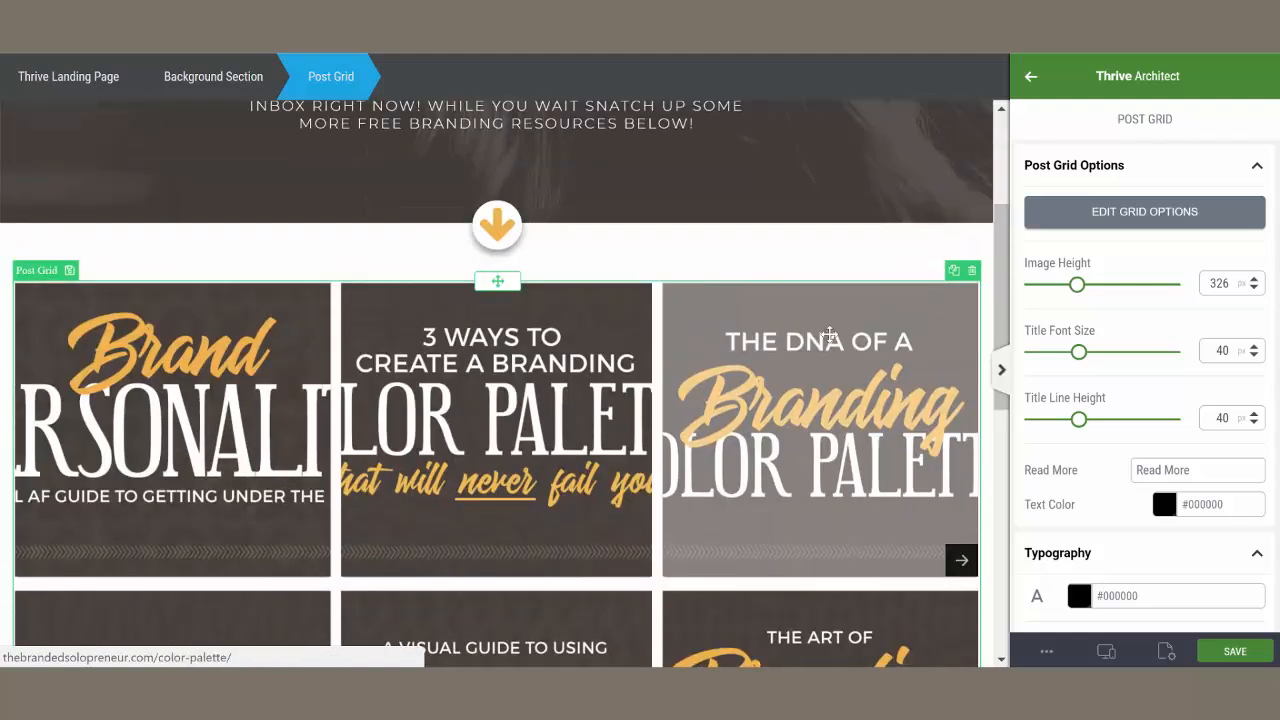
{"action": "double_click", "coordinate": [1222, 285]}
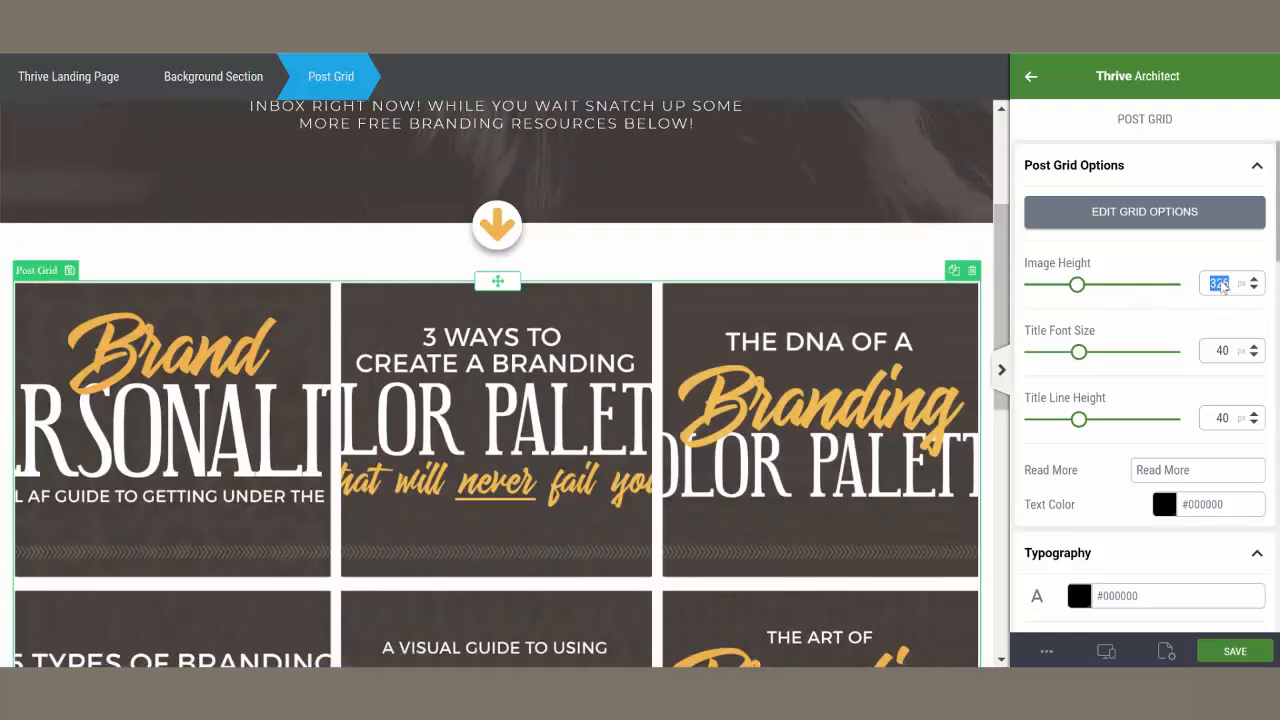
{"action": "type", "text": "165"}
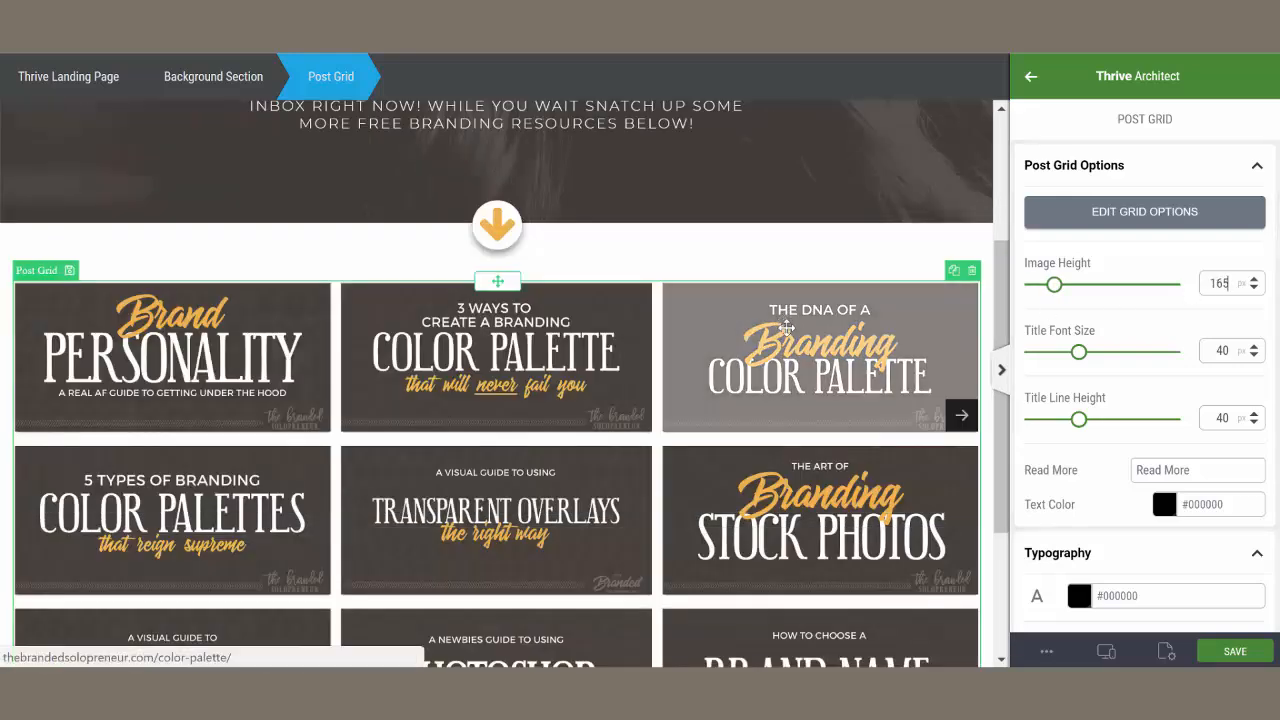
{"action": "scroll", "coordinate": [787, 328], "scroll_direction": "down", "scroll_amount": 2}
{"action": "left_click", "coordinate": [1105, 651]}
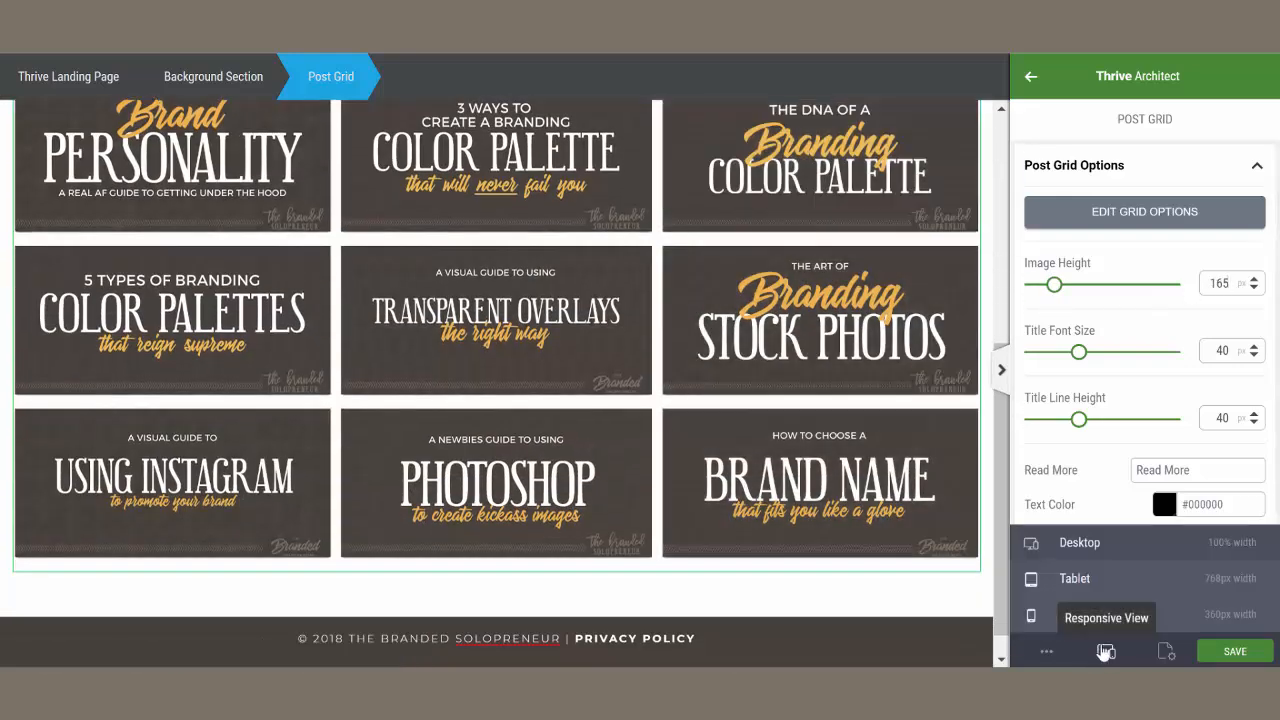
{"action": "left_click", "coordinate": [1097, 584]}
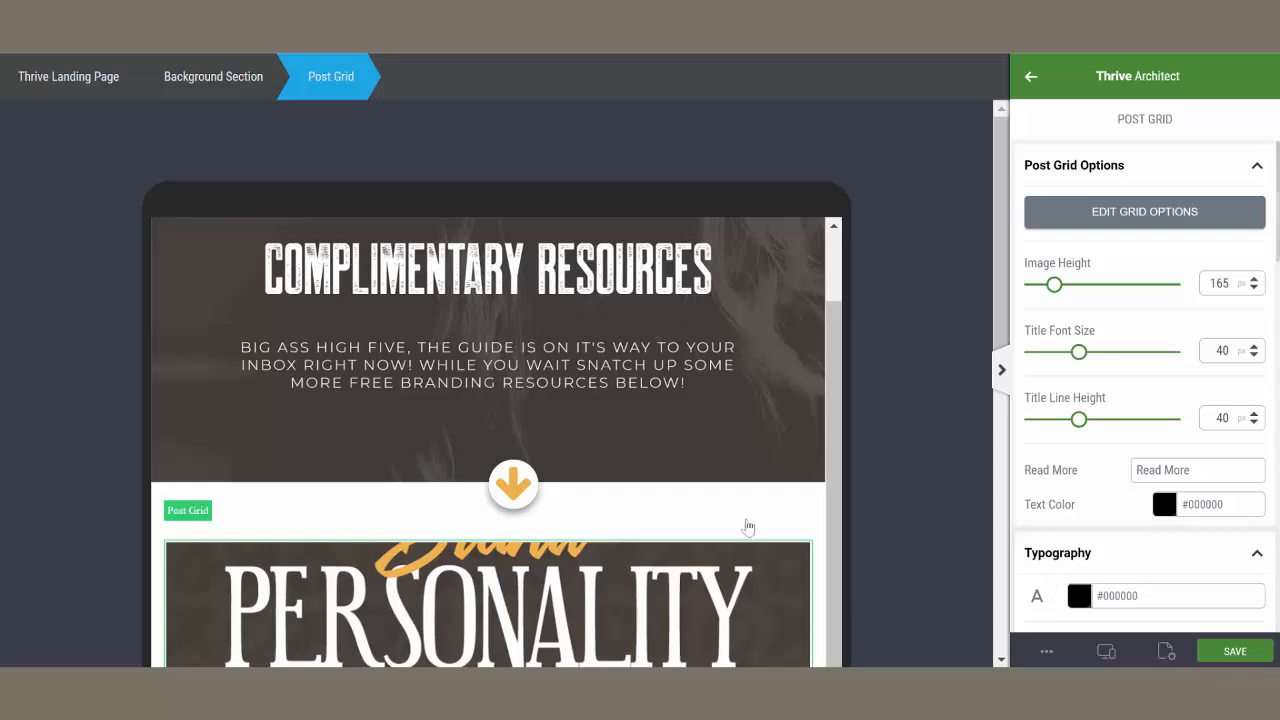
Set the left and right padding of the background section around the post grid to 200 for the tablet view
{"action": "scroll", "coordinate": [697, 497], "scroll_direction": "down", "scroll_amount": 2}
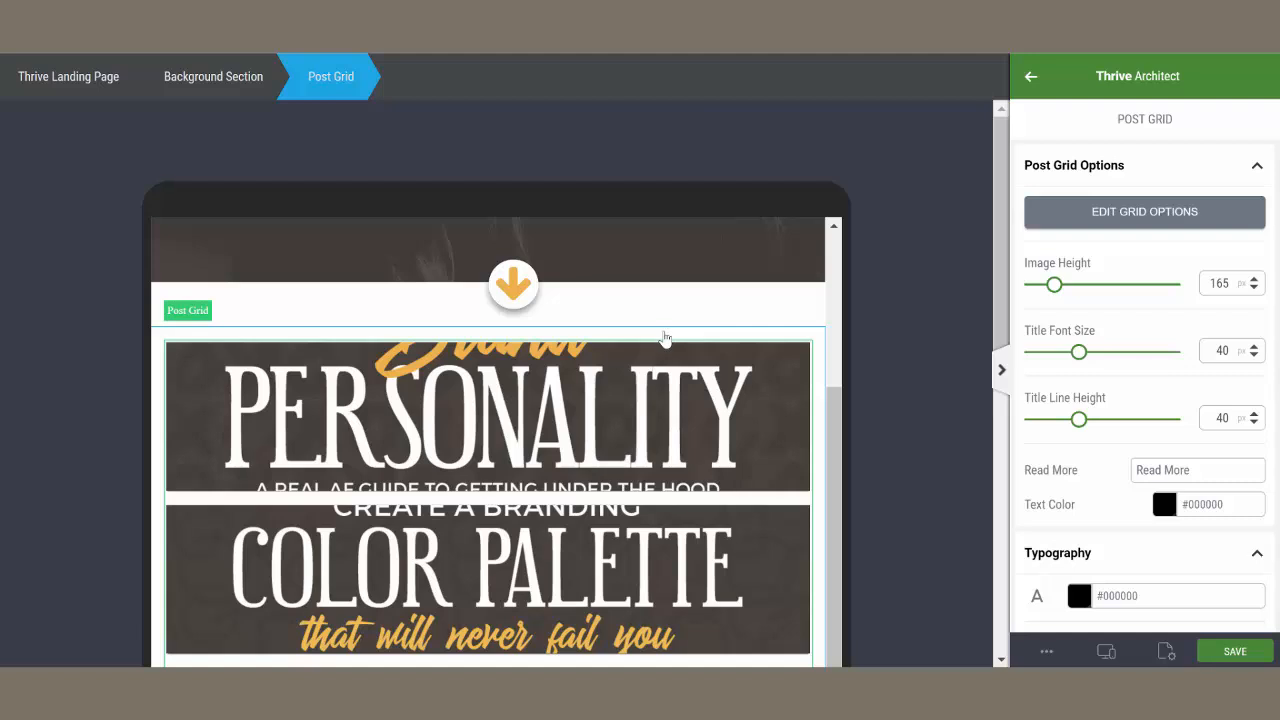
{"action": "left_click", "coordinate": [665, 336]}
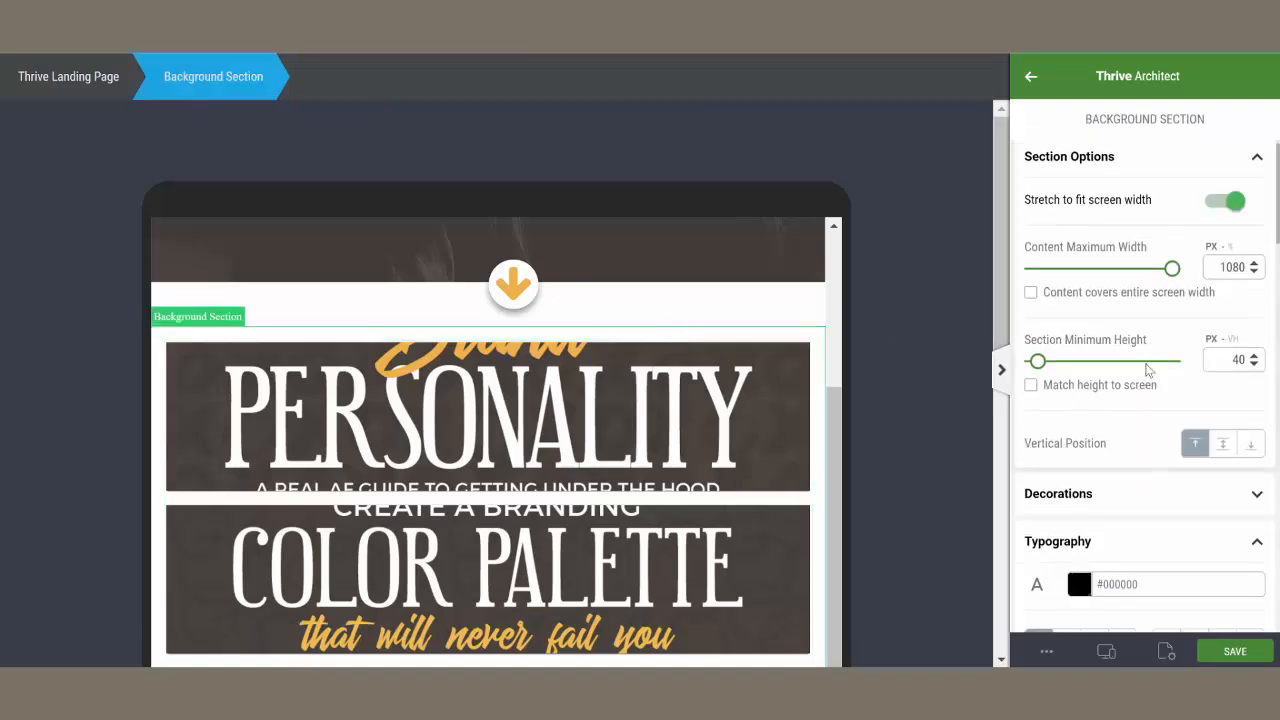
{"action": "scroll", "coordinate": [1146, 370], "scroll_direction": "down", "scroll_amount": 10}
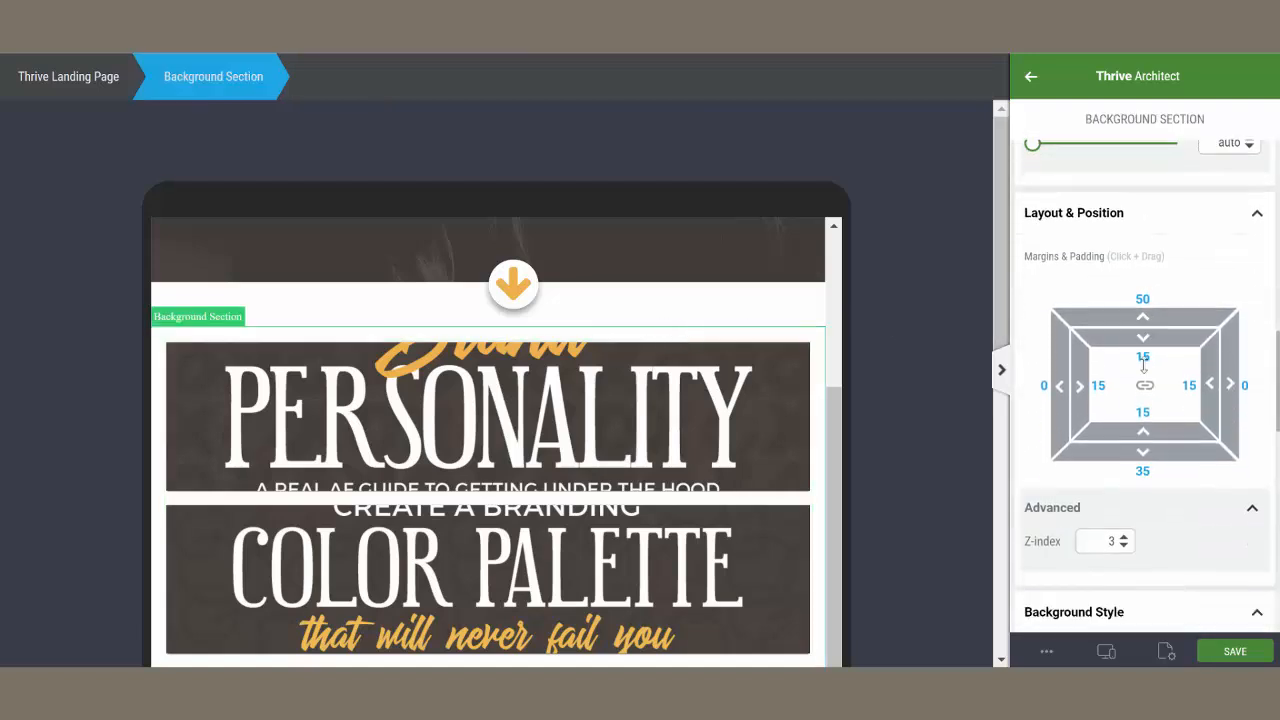
{"action": "scroll", "coordinate": [1143, 366], "scroll_direction": "down", "scroll_amount": 1}
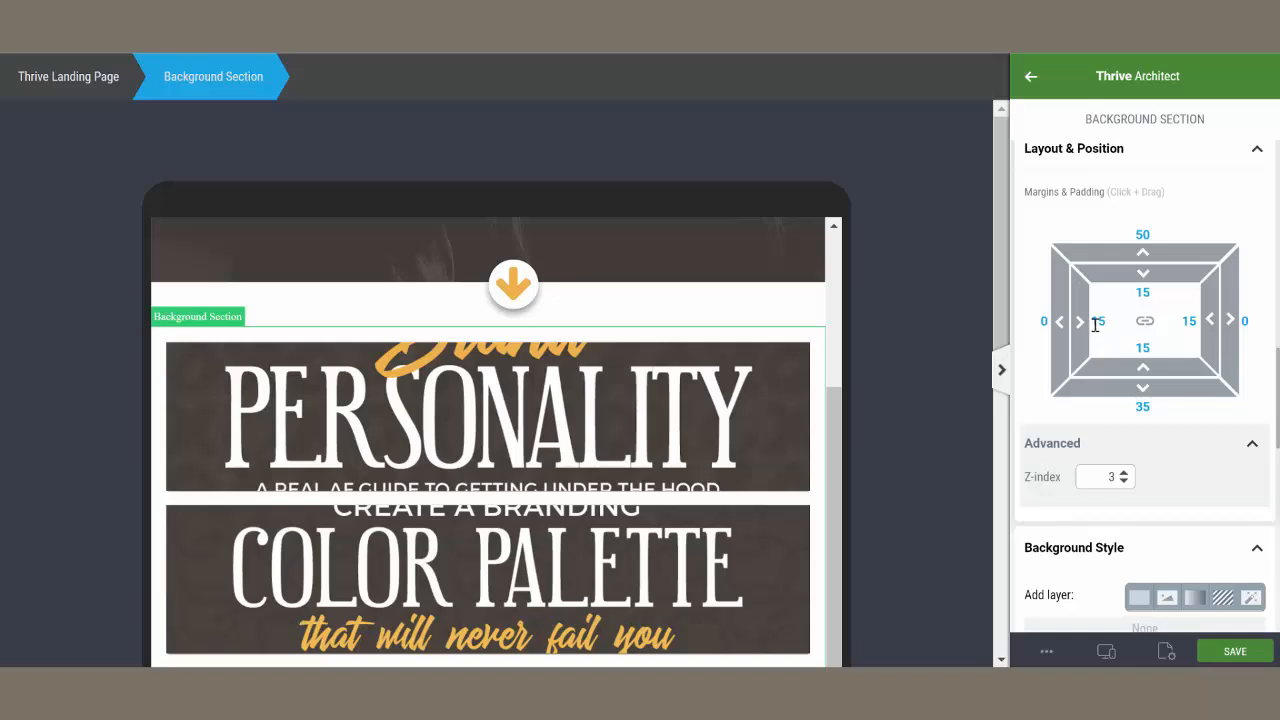
{"action": "left_click", "coordinate": [1098, 322]}
{"action": "type", "text": "100"}
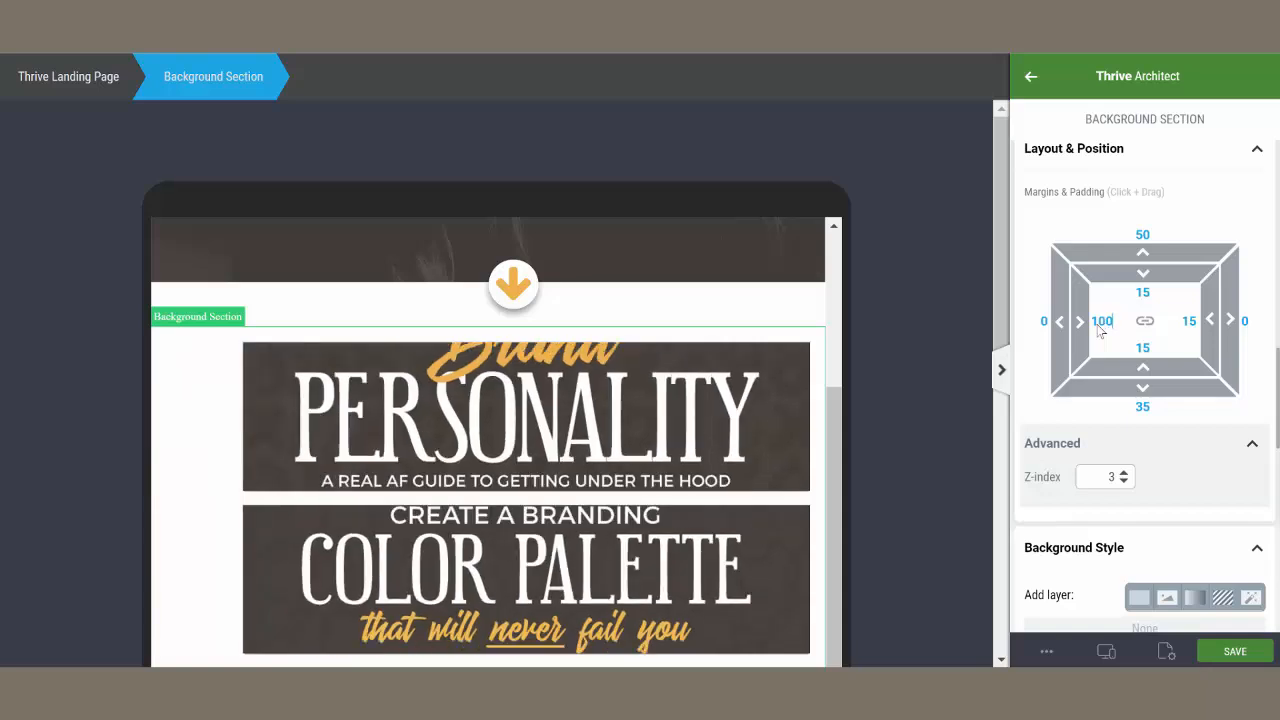
{"action": "left_click", "coordinate": [1186, 321]}
{"action": "type", "text": "100"}
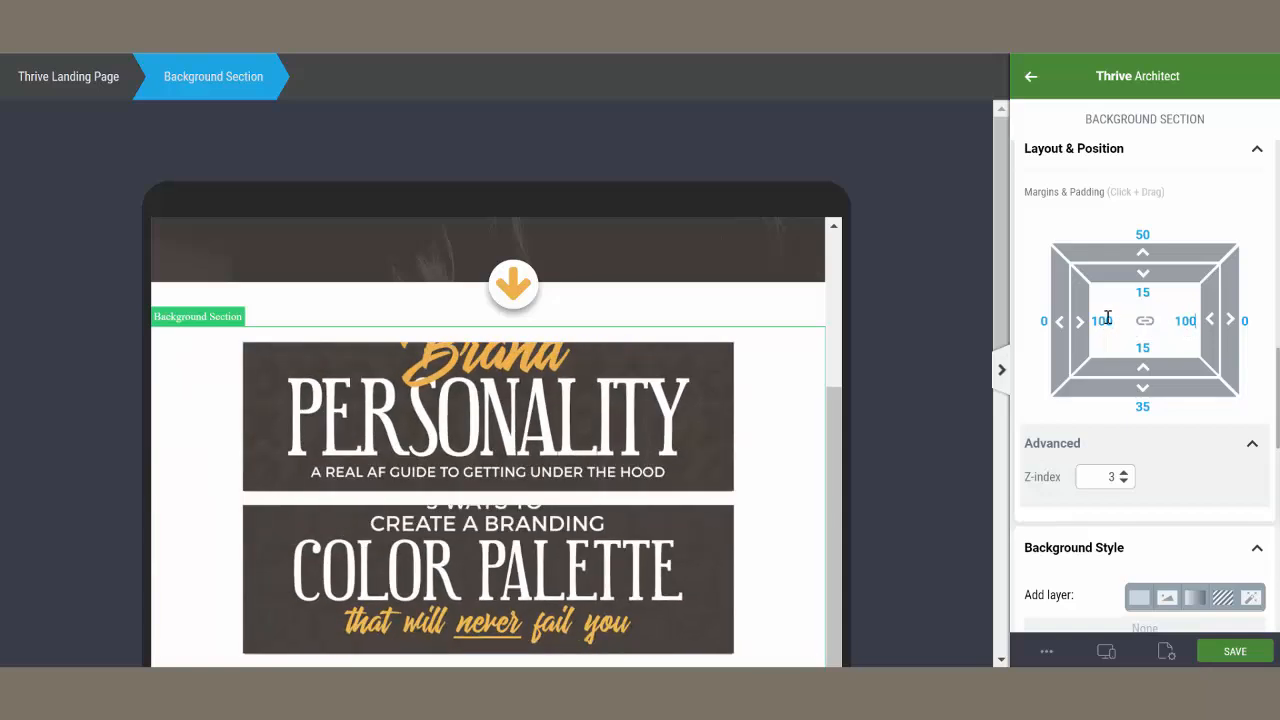
{"action": "left_click", "coordinate": [1108, 317]}
{"action": "type", "text": "200"}
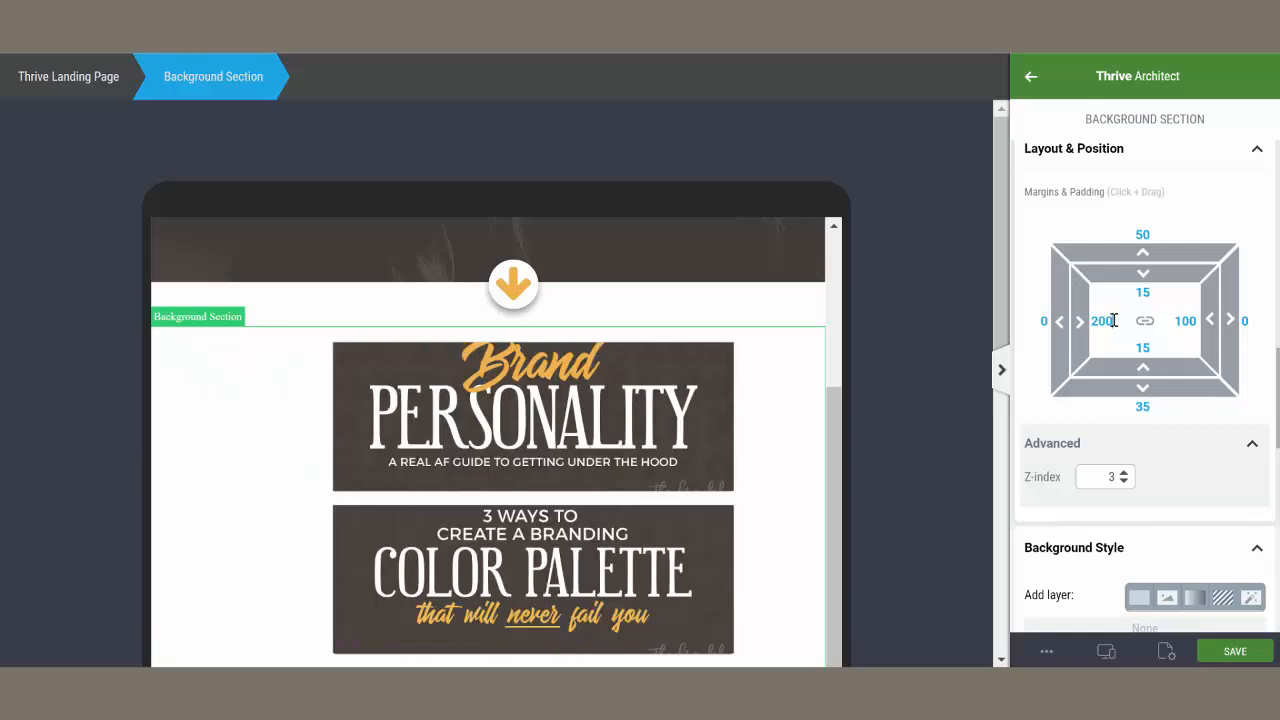
{"action": "left_click", "coordinate": [1189, 322]}
{"action": "type", "text": "200"}
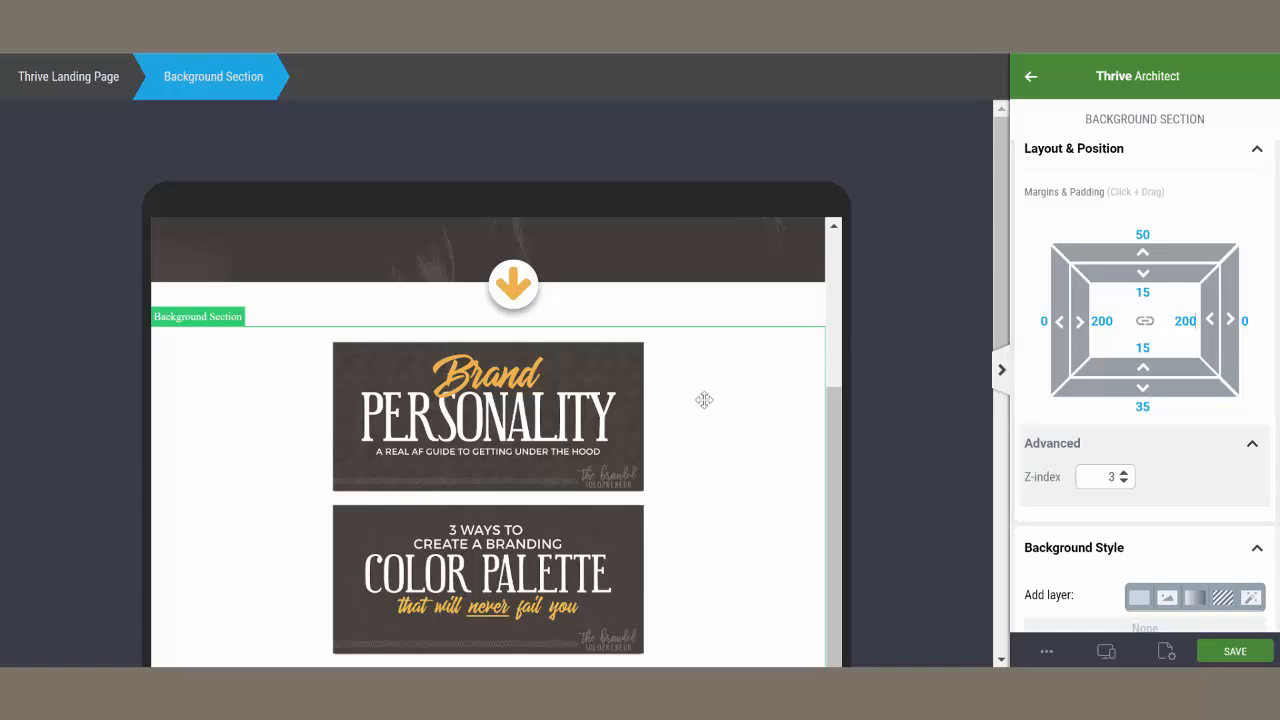
Review the tablet layout from the post grid down to the footer and back up to the header
{"action": "scroll", "coordinate": [709, 415], "scroll_direction": "down", "scroll_amount": 8}
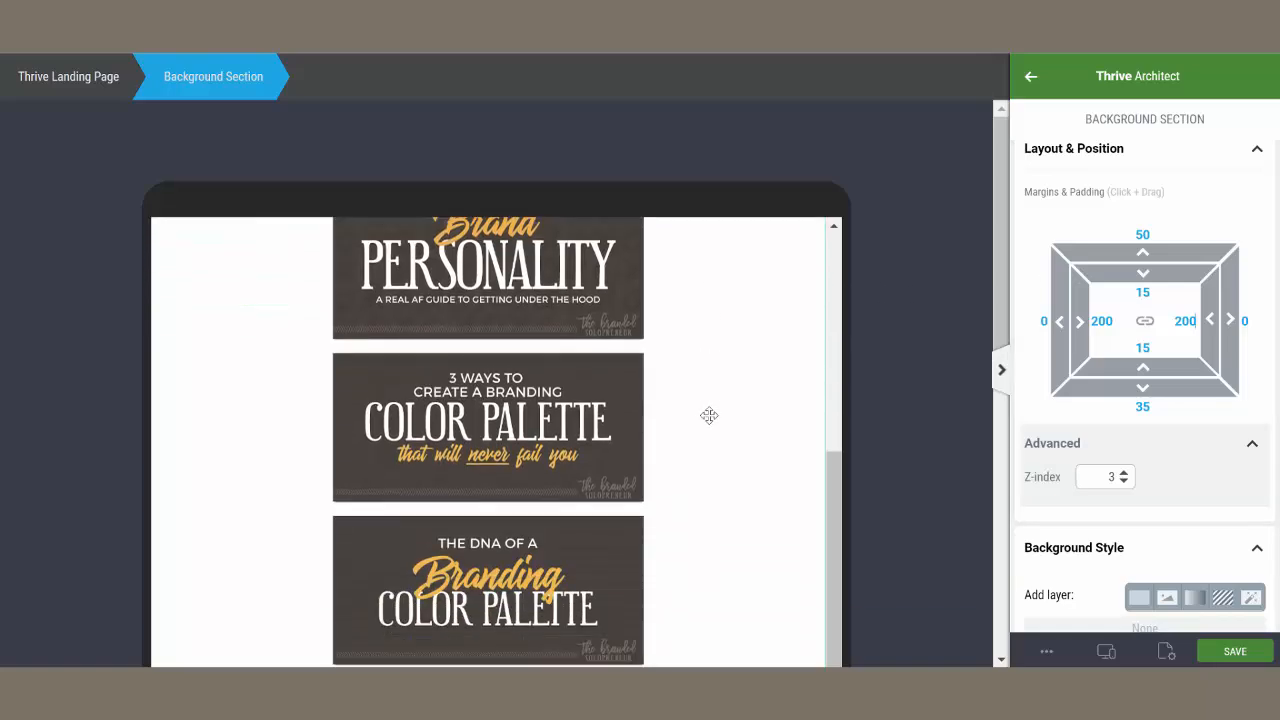
{"action": "scroll", "coordinate": [884, 378], "scroll_direction": "down", "scroll_amount": 5}
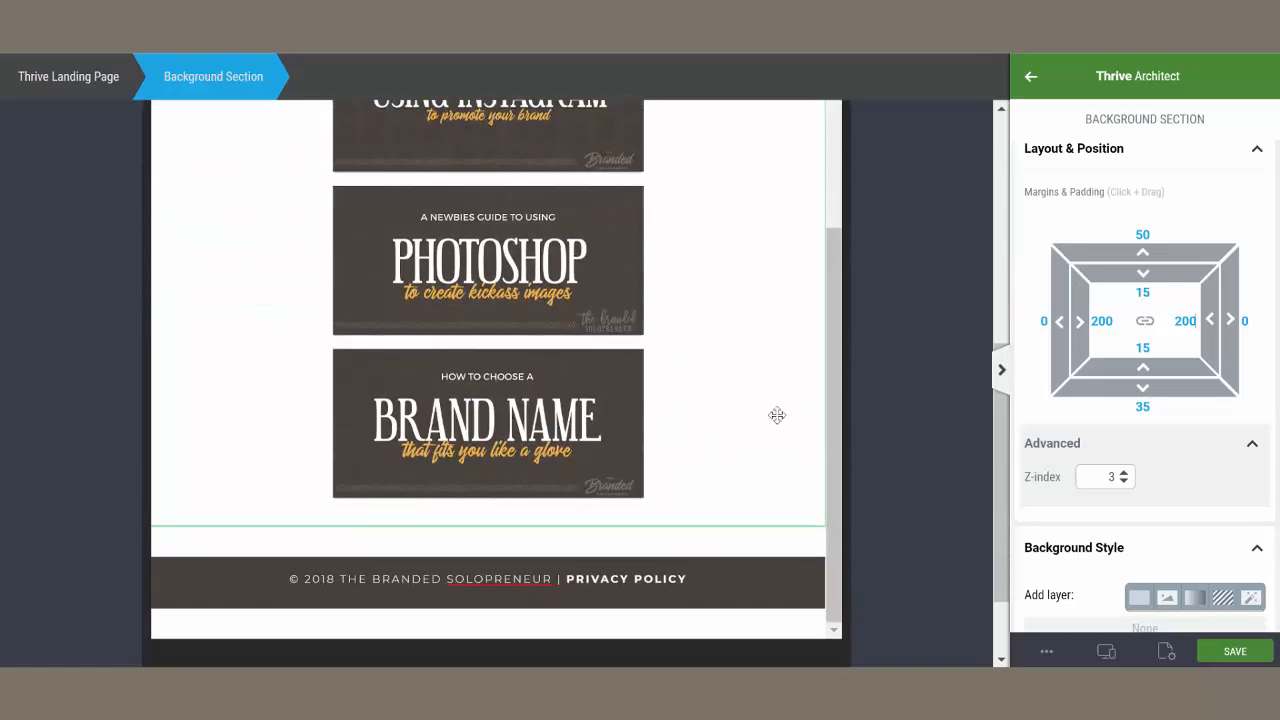
{"action": "scroll", "coordinate": [766, 443], "scroll_direction": "up", "scroll_amount": 12}
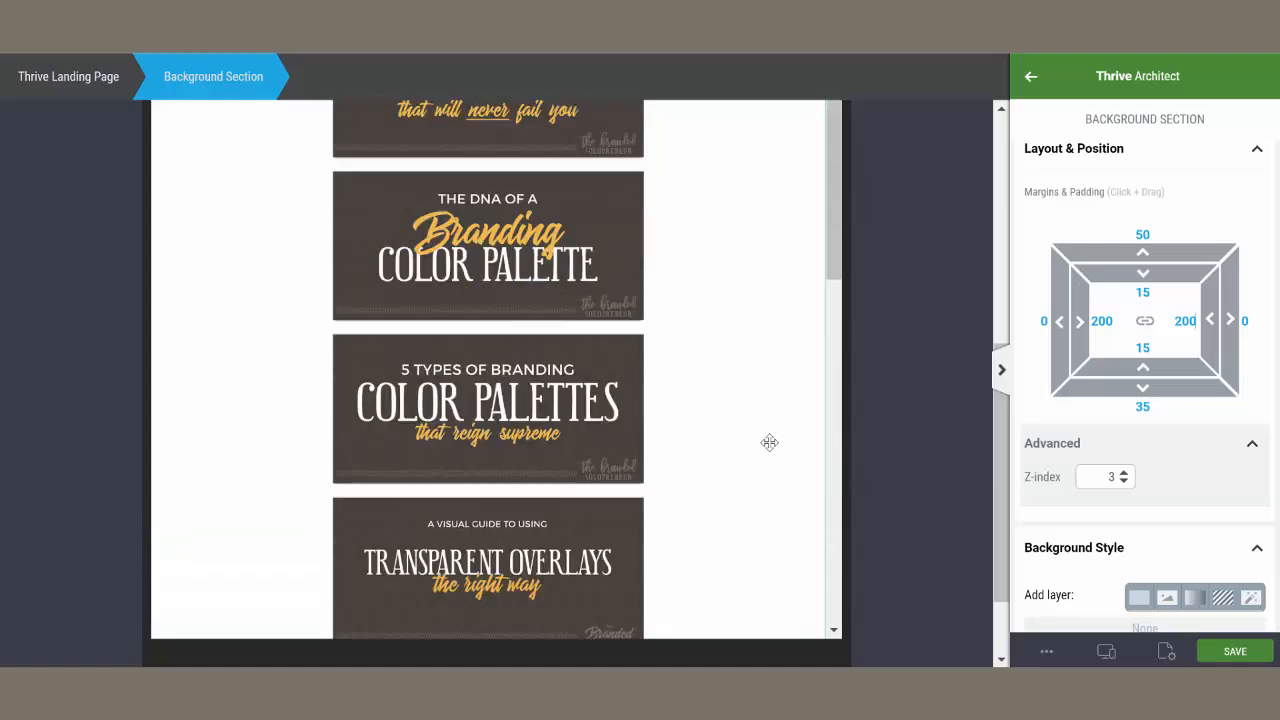
{"action": "scroll", "coordinate": [884, 421], "scroll_direction": "up", "scroll_amount": 5}
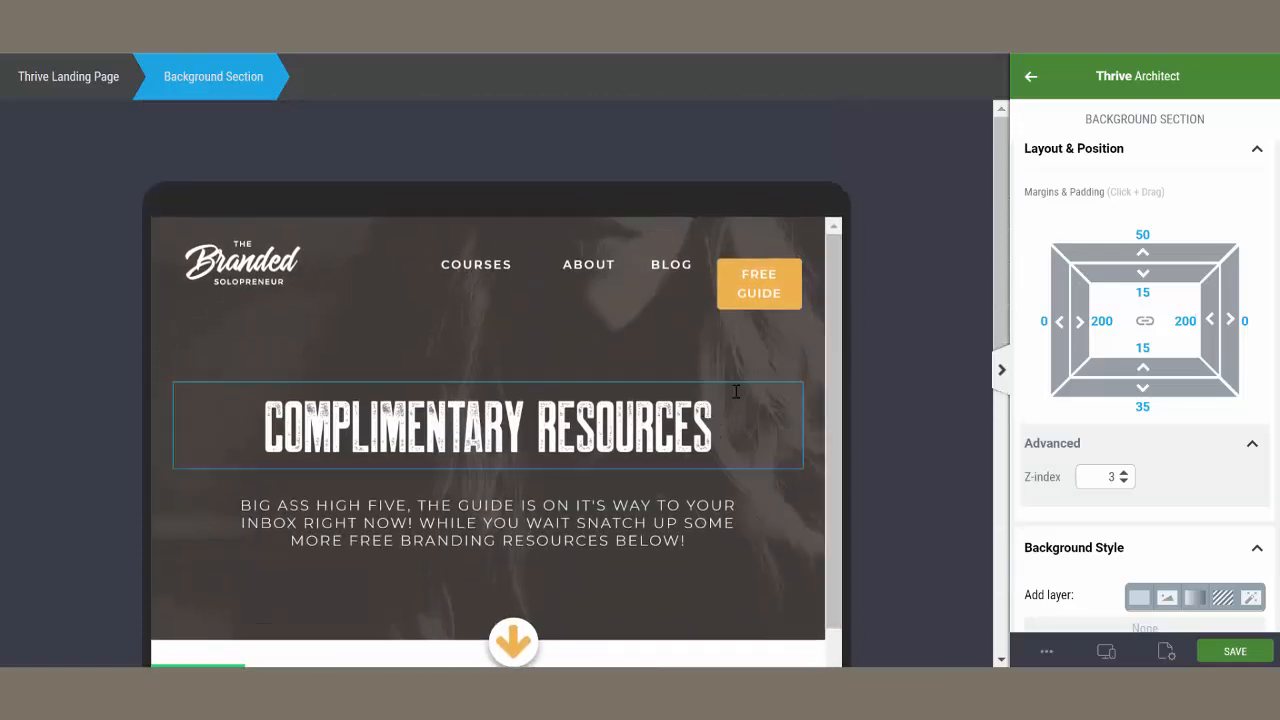
Switch to the mobile view and check the header with its stacked navigation links
{"action": "mouse_move", "coordinate": [1103, 649]}
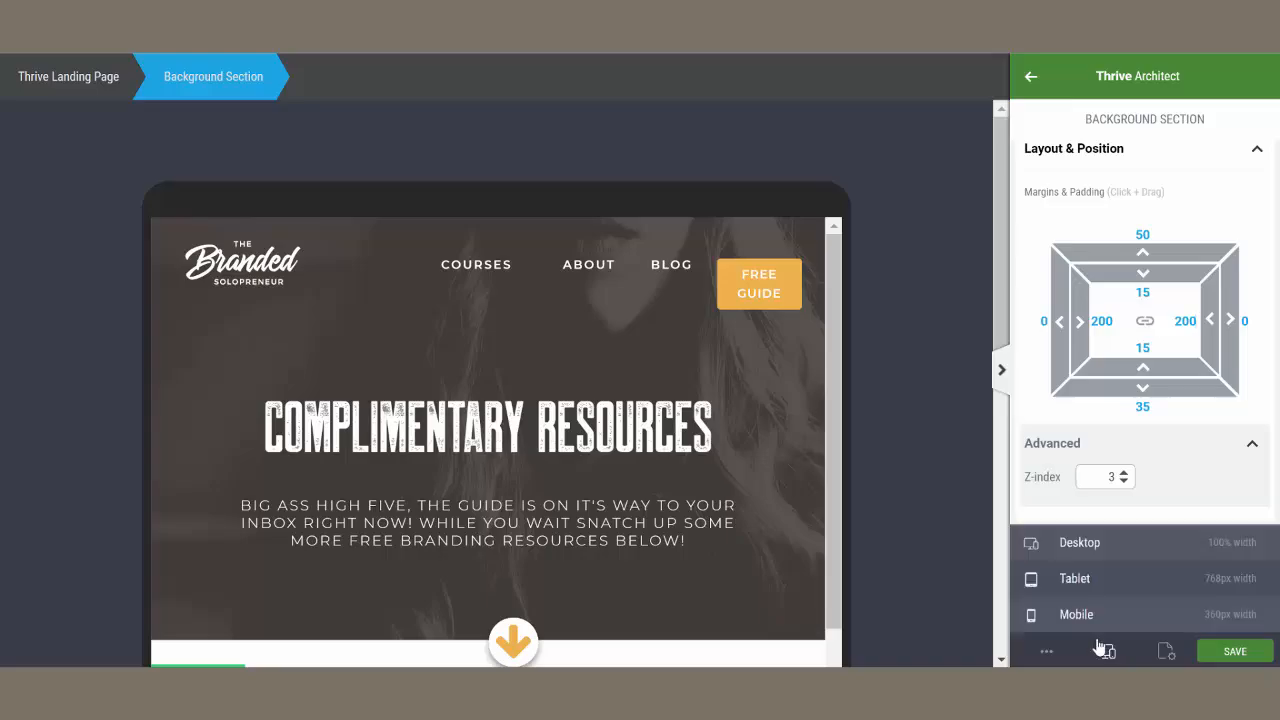
{"action": "left_click", "coordinate": [1077, 614]}
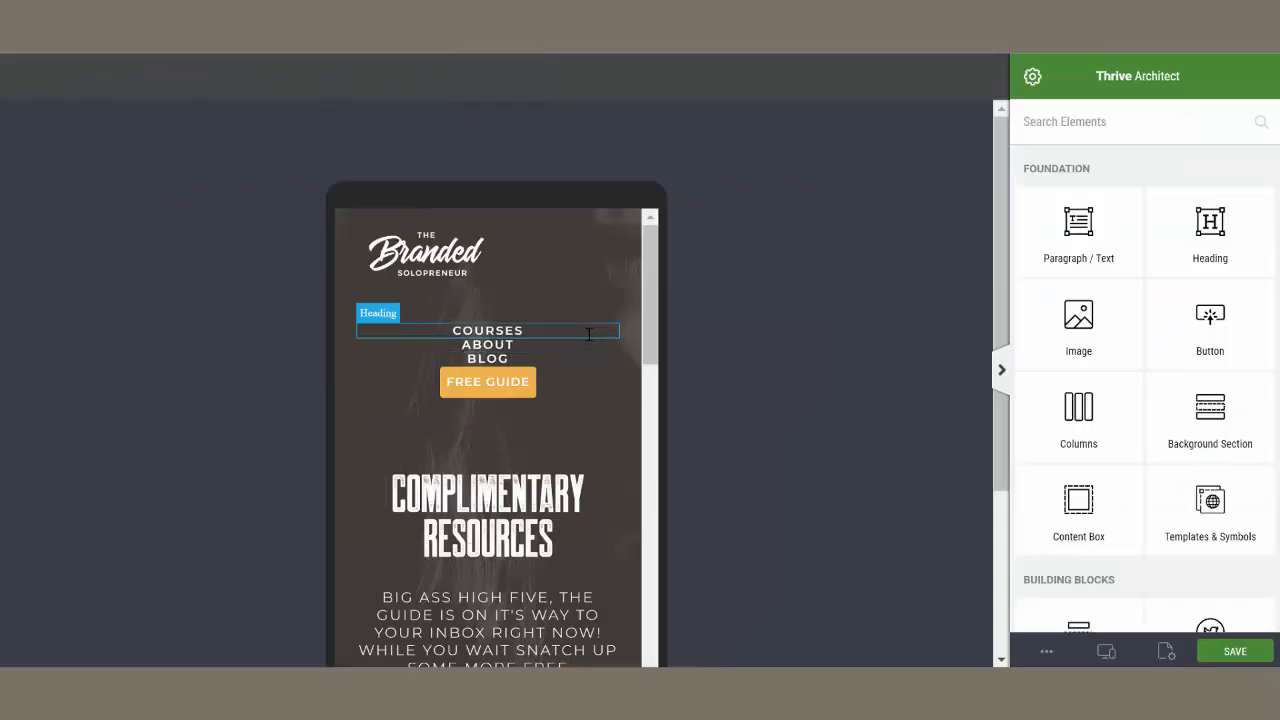
{"action": "scroll", "coordinate": [594, 346], "scroll_direction": "down", "scroll_amount": 1}
{"action": "scroll", "coordinate": [600, 371], "scroll_direction": "up", "scroll_amount": 1}
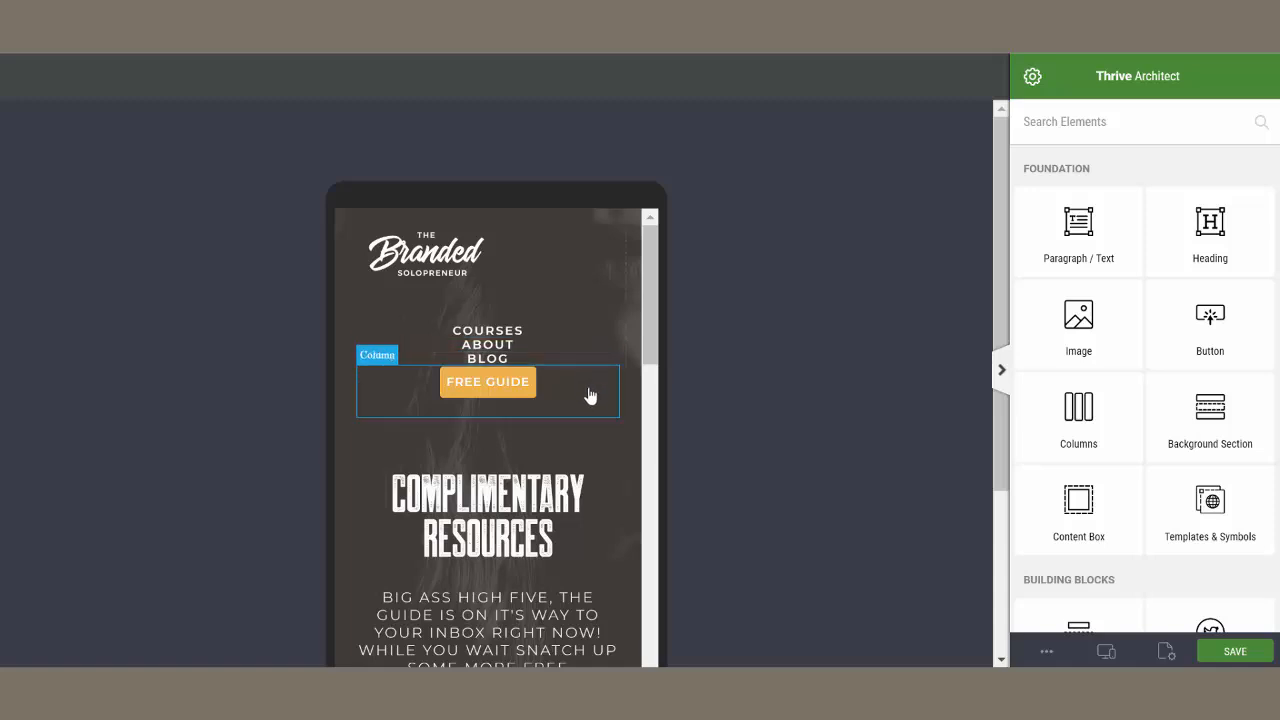
Hide the header columns holding the Courses, About, Blog and Free Guide items on mobile, leaving them visible on desktop and tablet only
{"action": "left_click", "coordinate": [380, 357]}
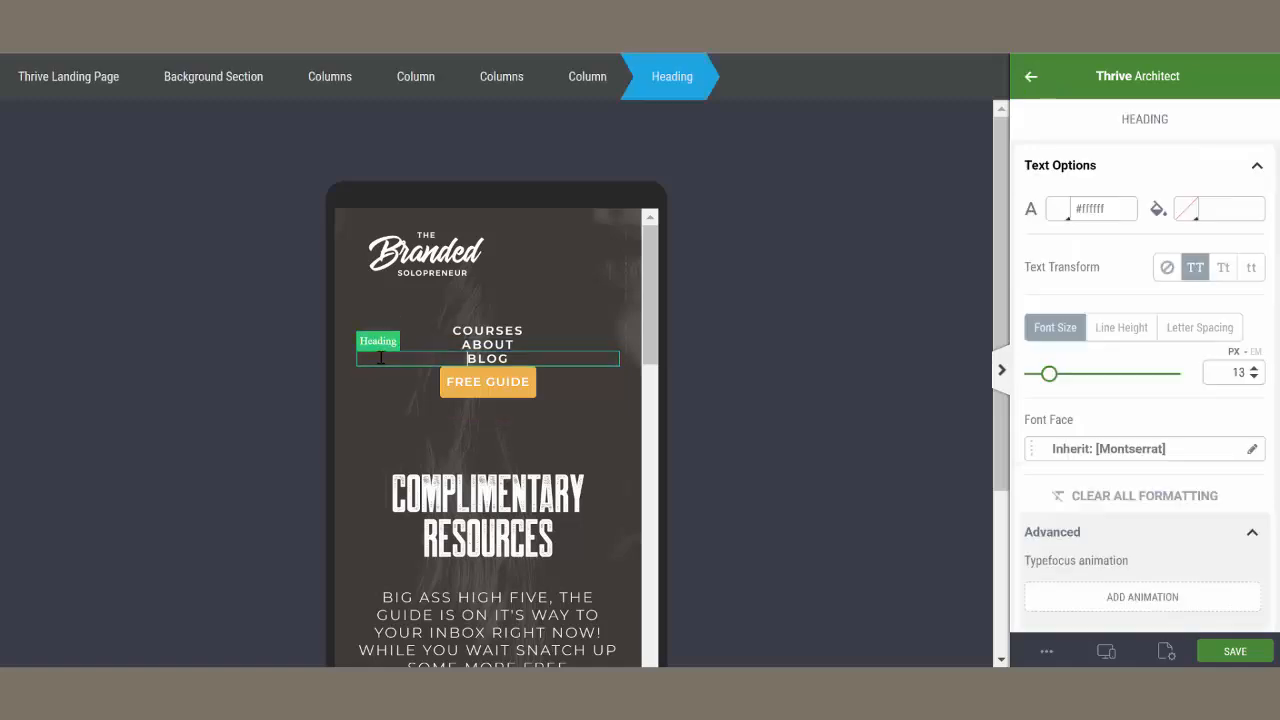
{"action": "left_click", "coordinate": [497, 87]}
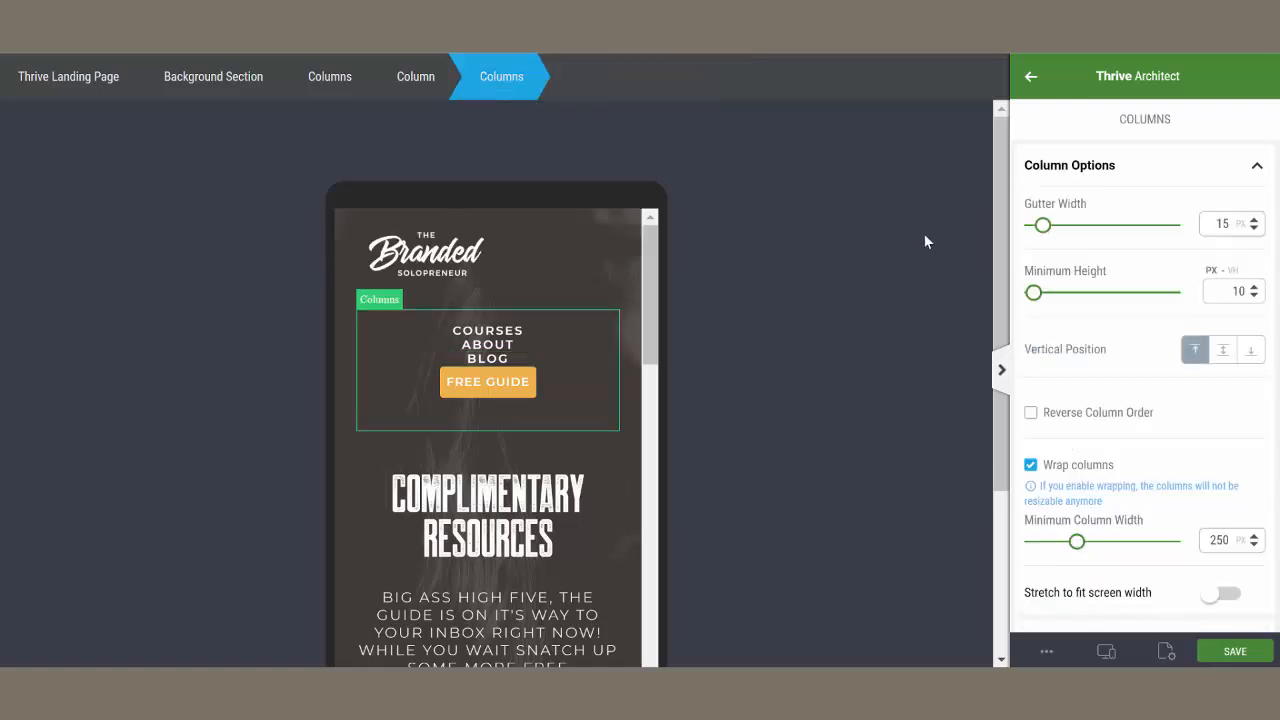
{"action": "scroll", "coordinate": [1121, 319], "scroll_direction": "down", "scroll_amount": 12}
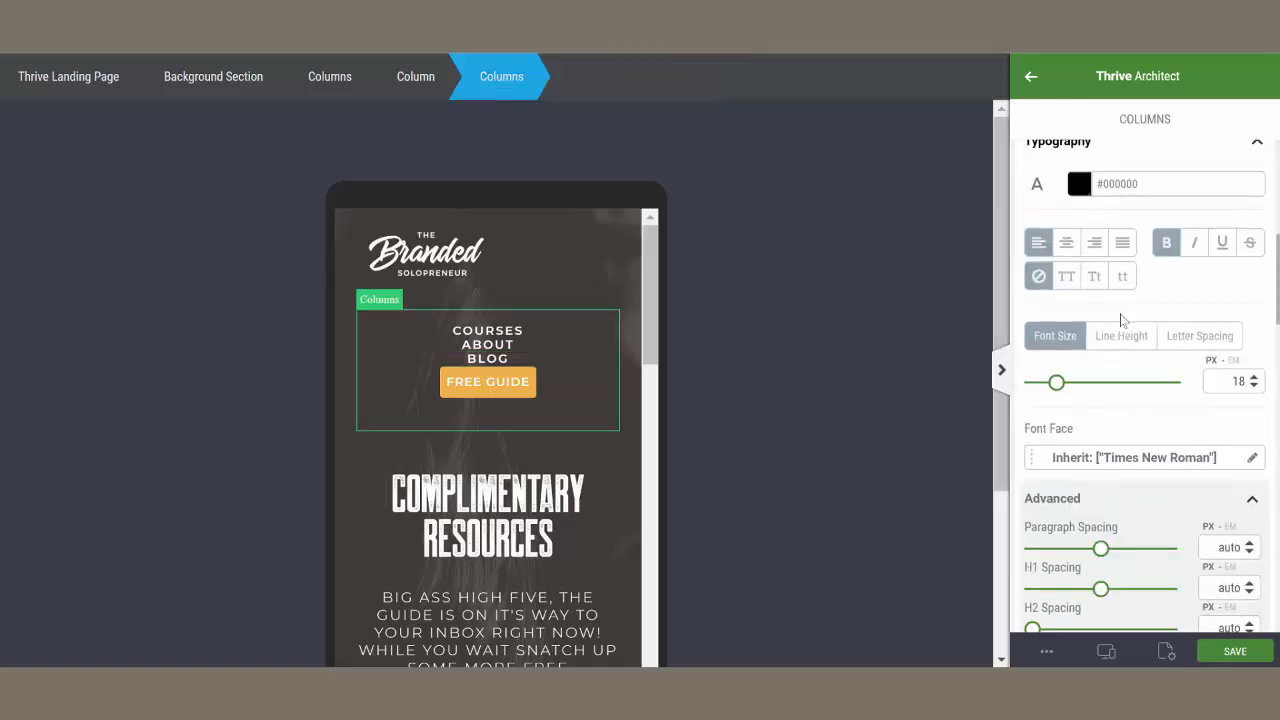
{"action": "scroll", "coordinate": [1121, 319], "scroll_direction": "down", "scroll_amount": 9}
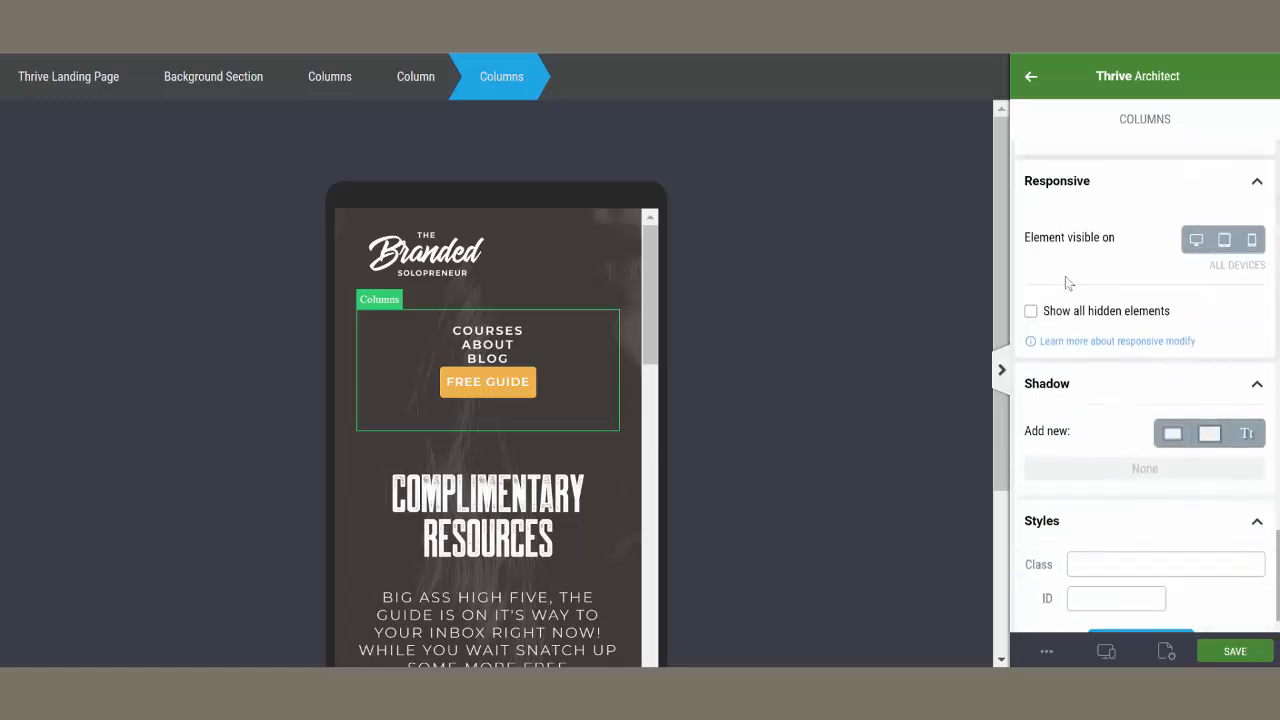
{"action": "left_click", "coordinate": [1252, 242]}
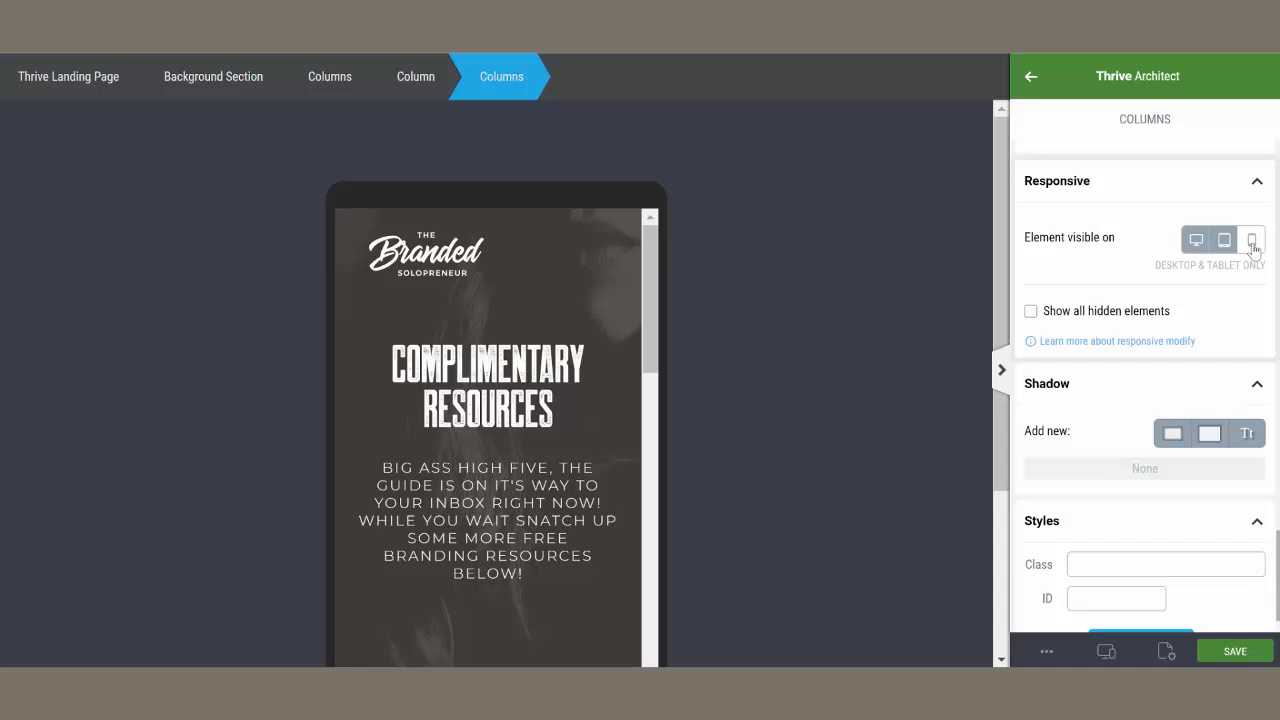
{"action": "left_click", "coordinate": [1252, 242]}
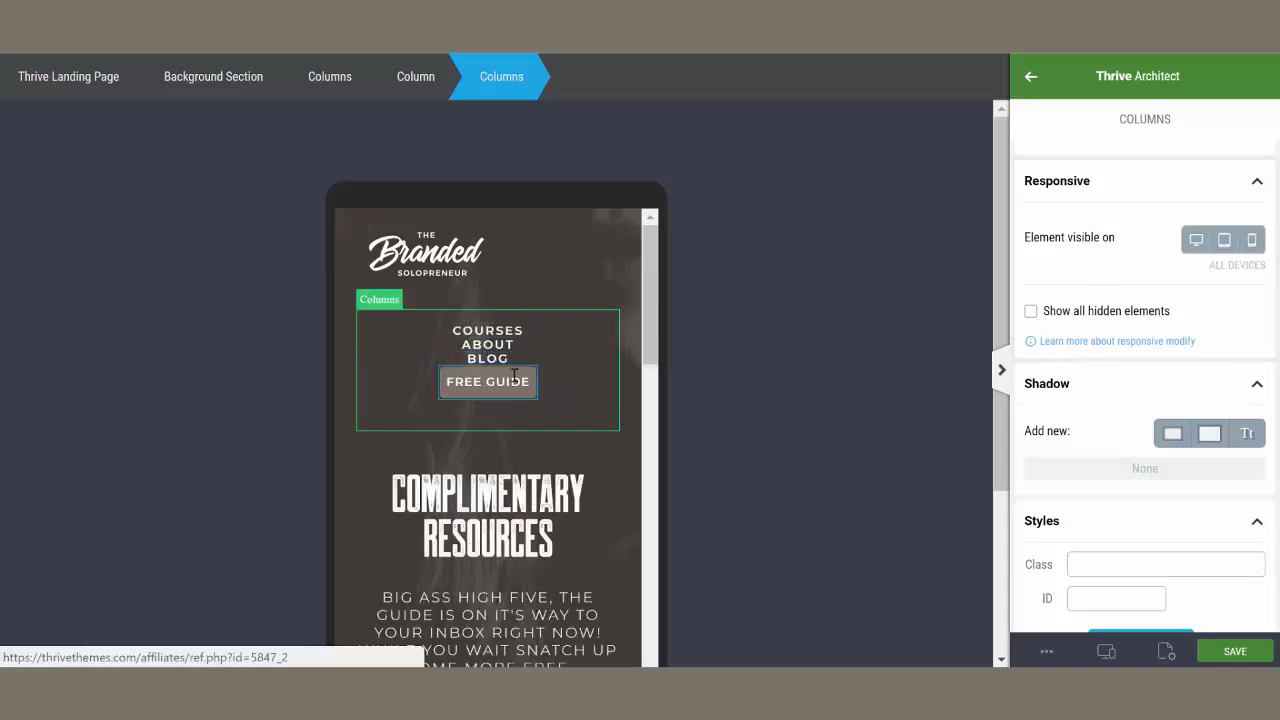
{"action": "left_click", "coordinate": [1252, 250]}
{"action": "left_click", "coordinate": [608, 443]}
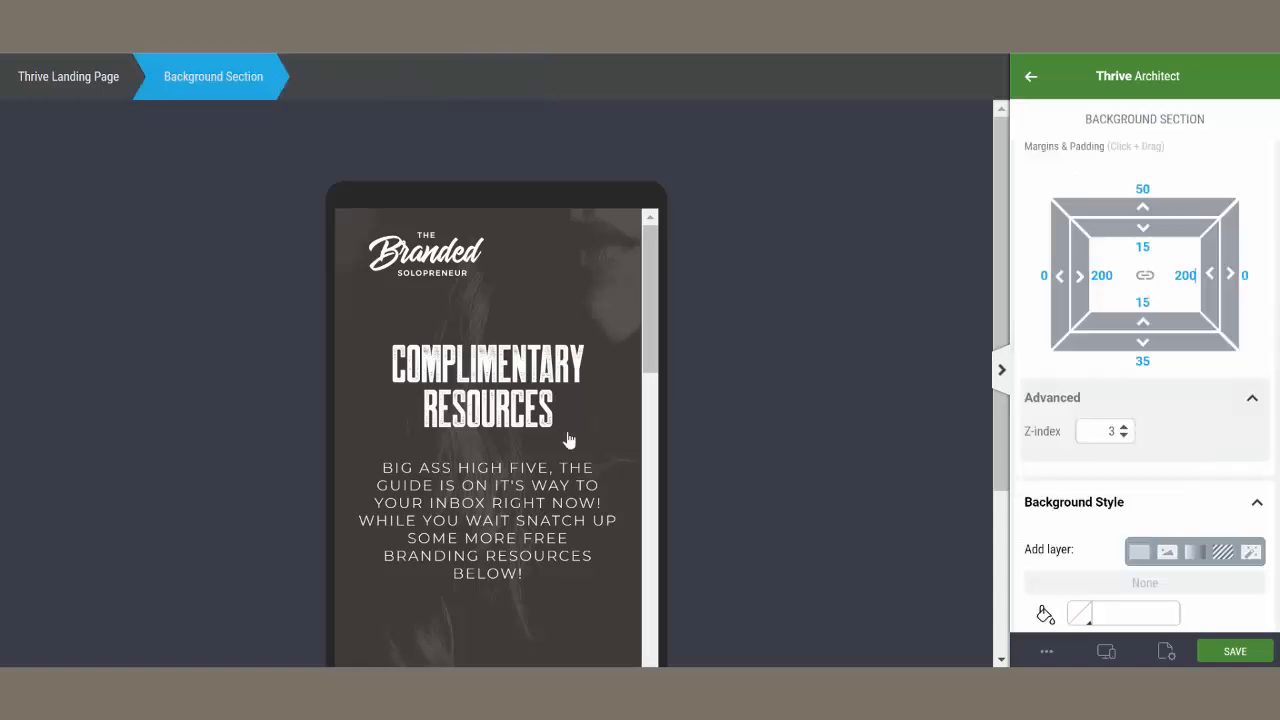
Set the left and right padding of the background section around the post grid for the mobile view, first to 0 and finally to 10
{"action": "scroll", "coordinate": [569, 440], "scroll_direction": "down", "scroll_amount": 5}
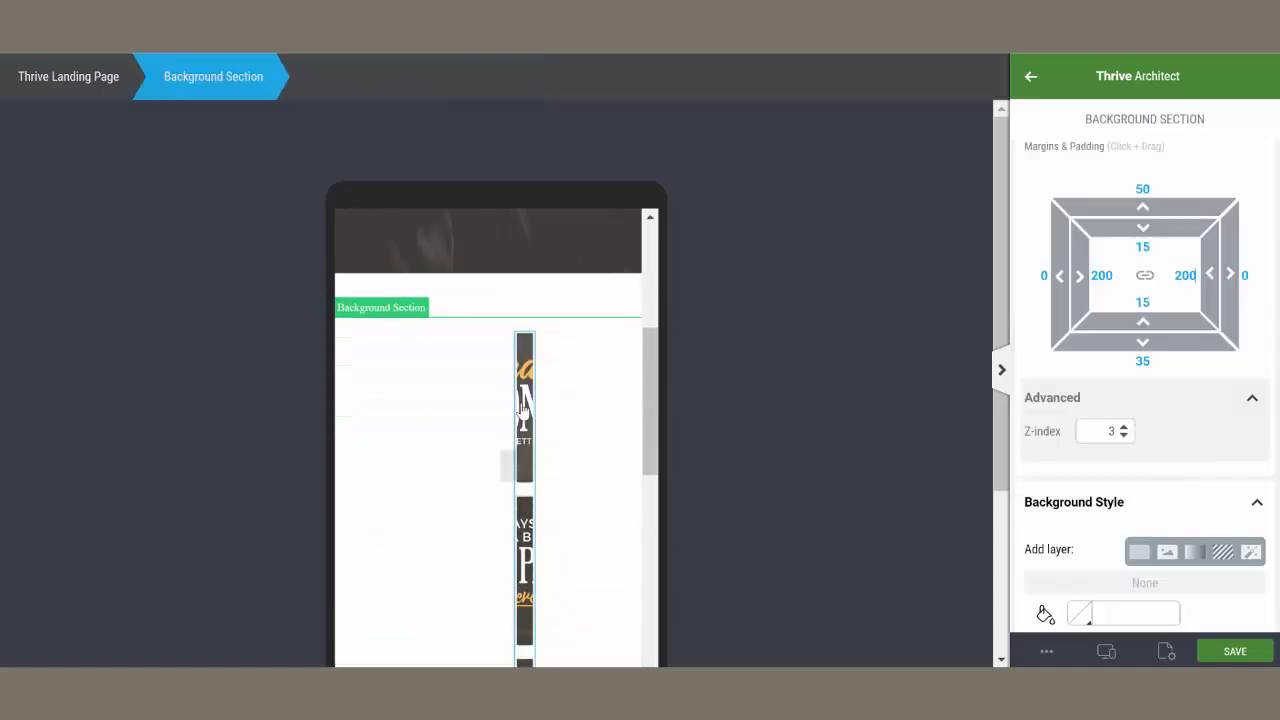
{"action": "left_click", "coordinate": [522, 409]}
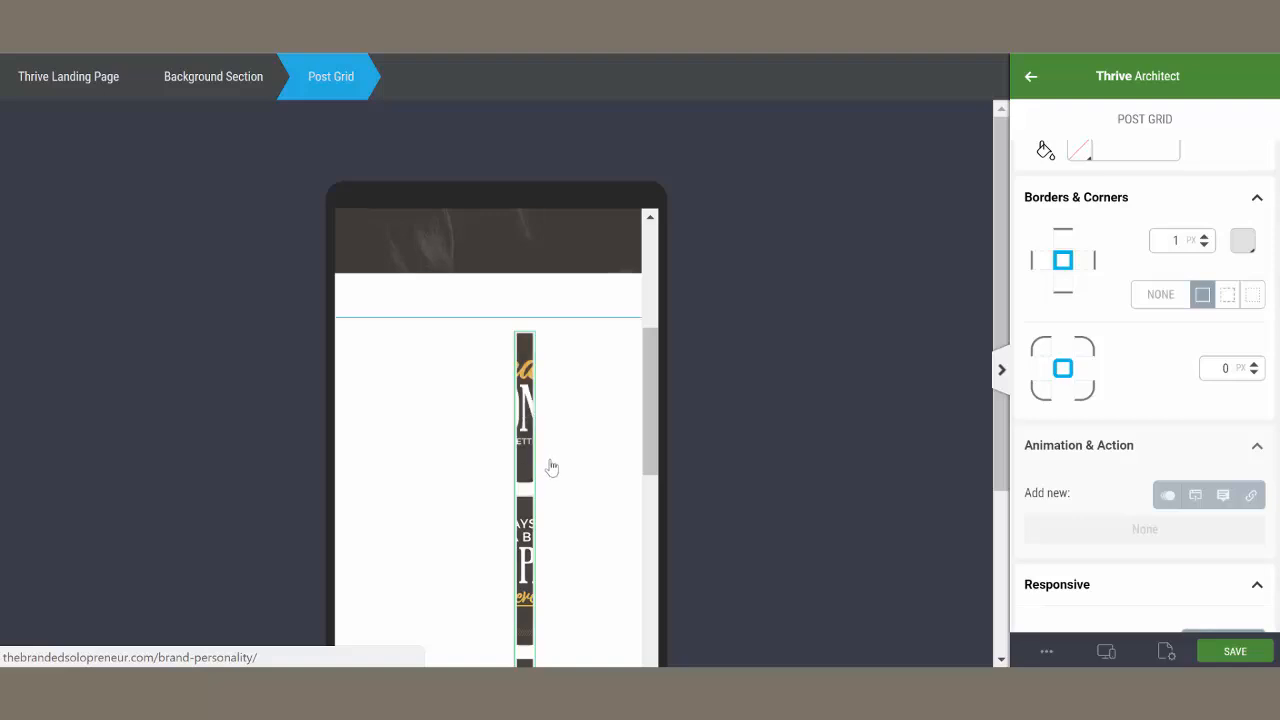
{"action": "left_click", "coordinate": [209, 88]}
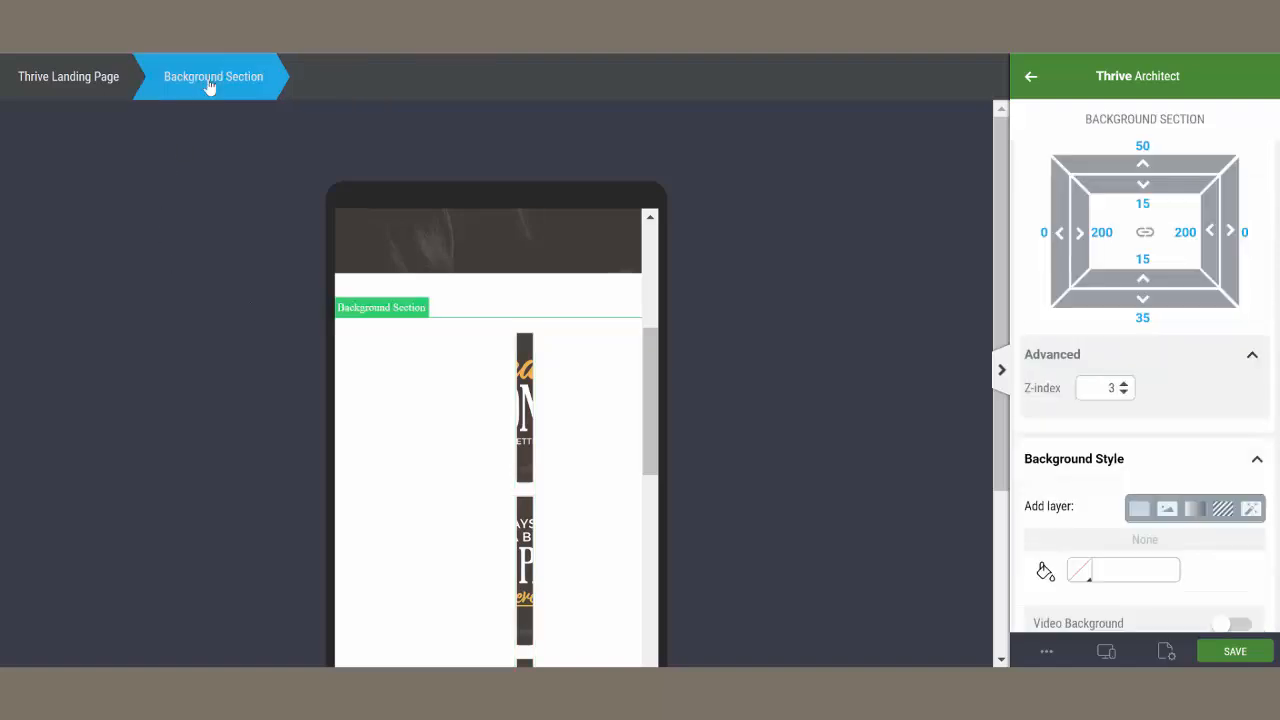
{"action": "double_click", "coordinate": [1101, 232]}
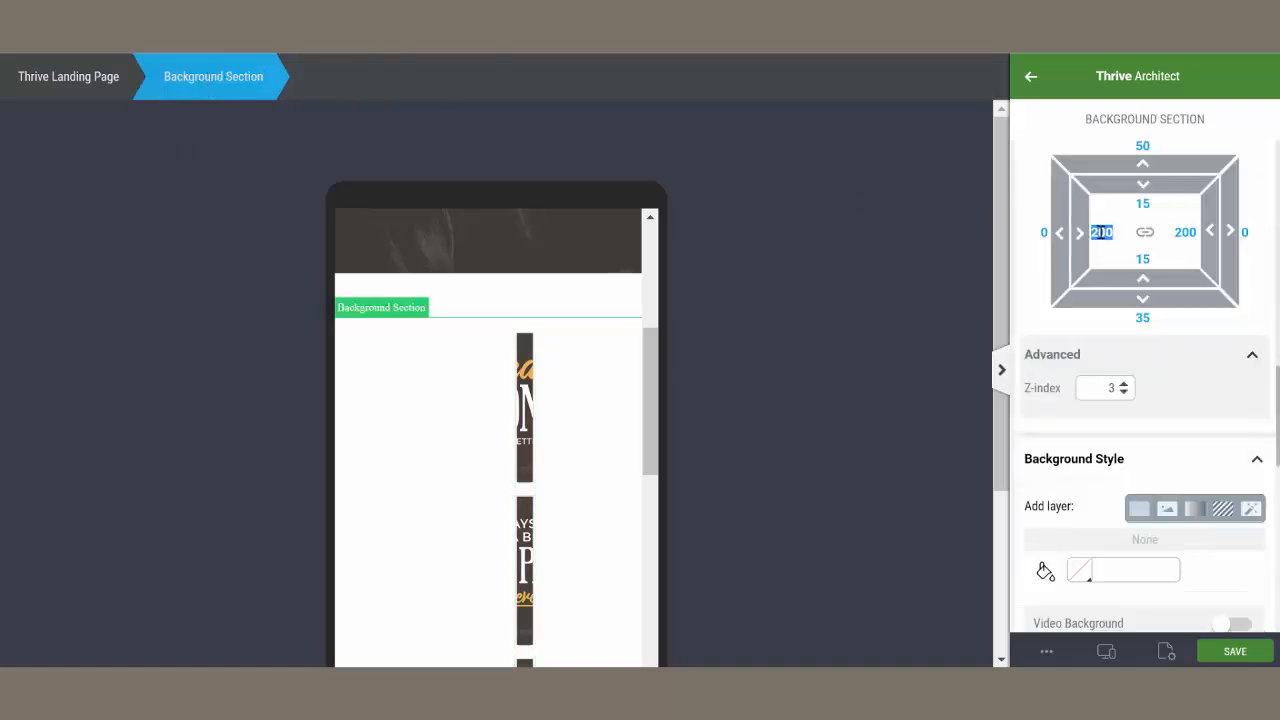
{"action": "type", "text": "0"}
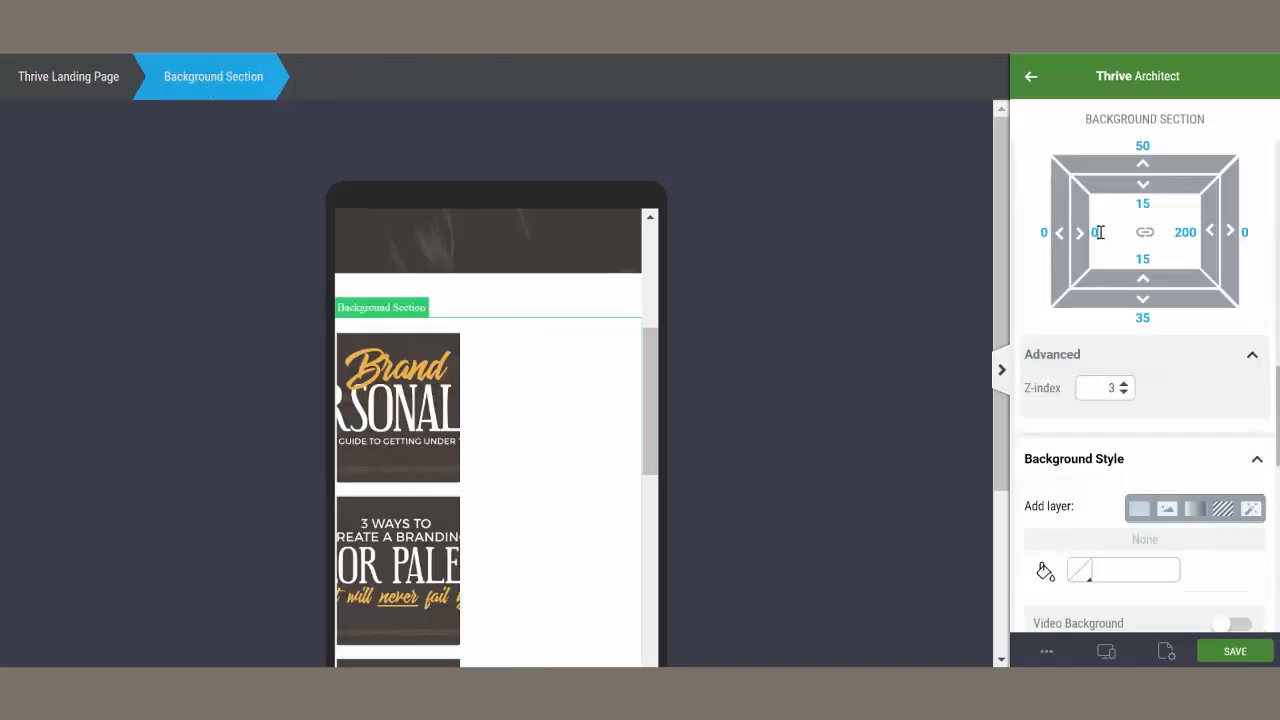
{"action": "double_click", "coordinate": [1187, 232]}
{"action": "type", "text": "0"}
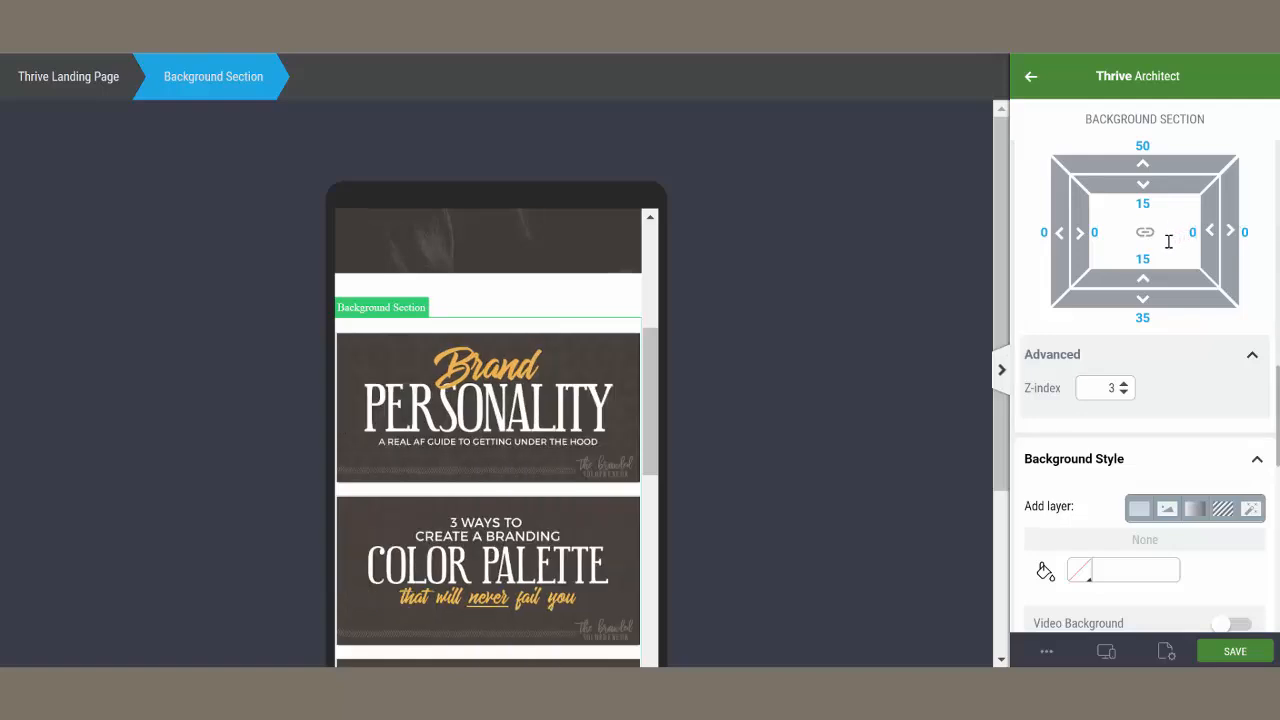
{"action": "double_click", "coordinate": [1096, 234]}
{"action": "type", "text": "10"}
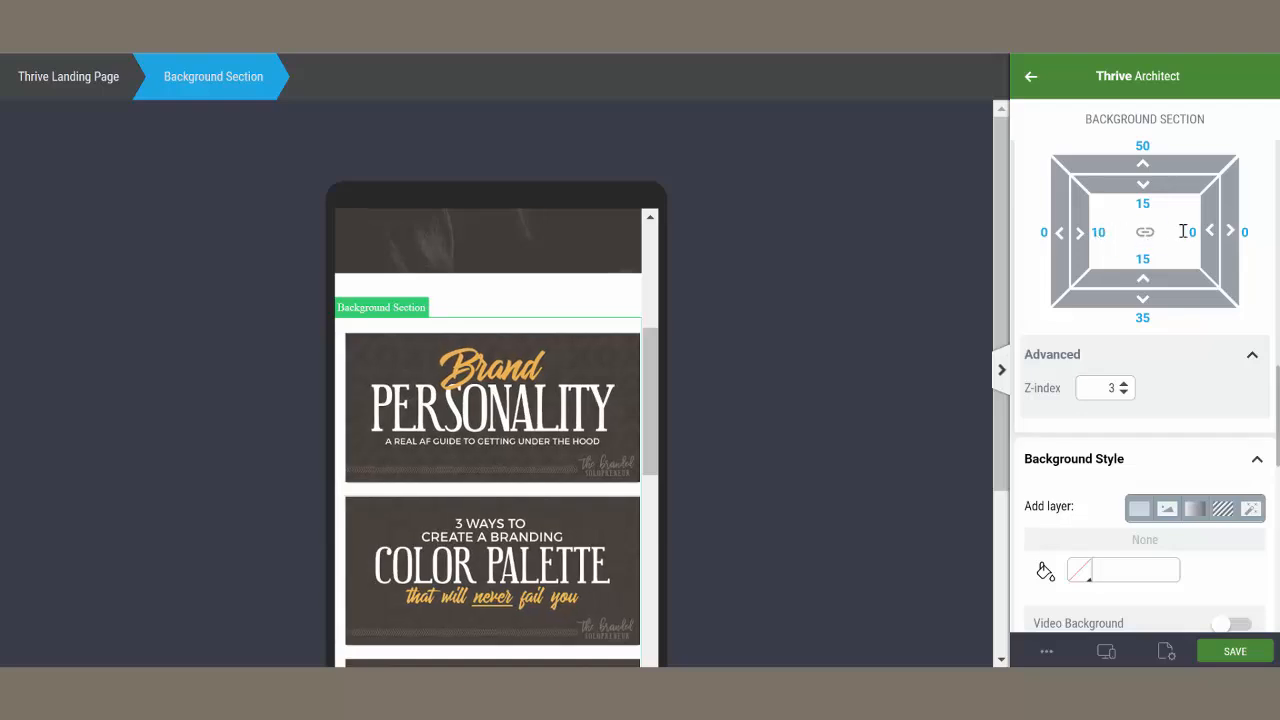
{"action": "double_click", "coordinate": [1191, 232]}
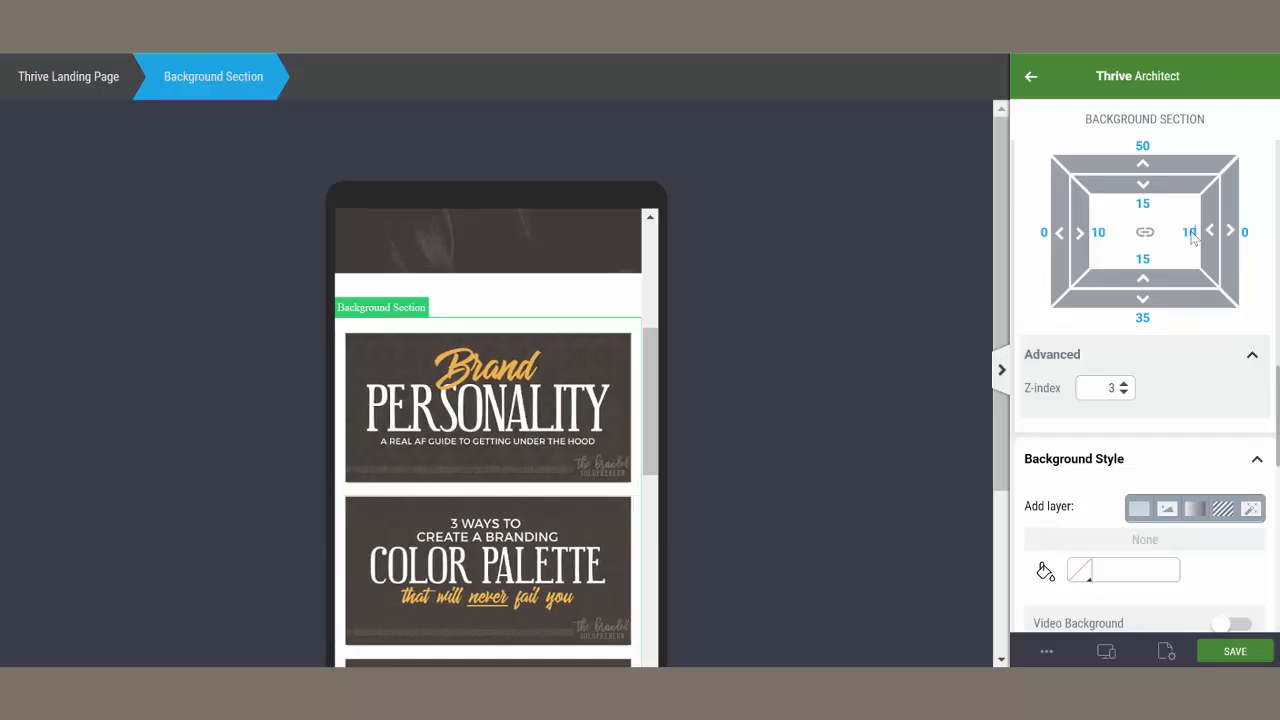
{"action": "type", "text": "10"}
Review the mobile, tablet and desktop layouts down to the footer and save the page
{"action": "scroll", "coordinate": [545, 387], "scroll_direction": "down", "scroll_amount": 3}
{"action": "scroll", "coordinate": [545, 387], "scroll_direction": "down", "scroll_amount": 10}
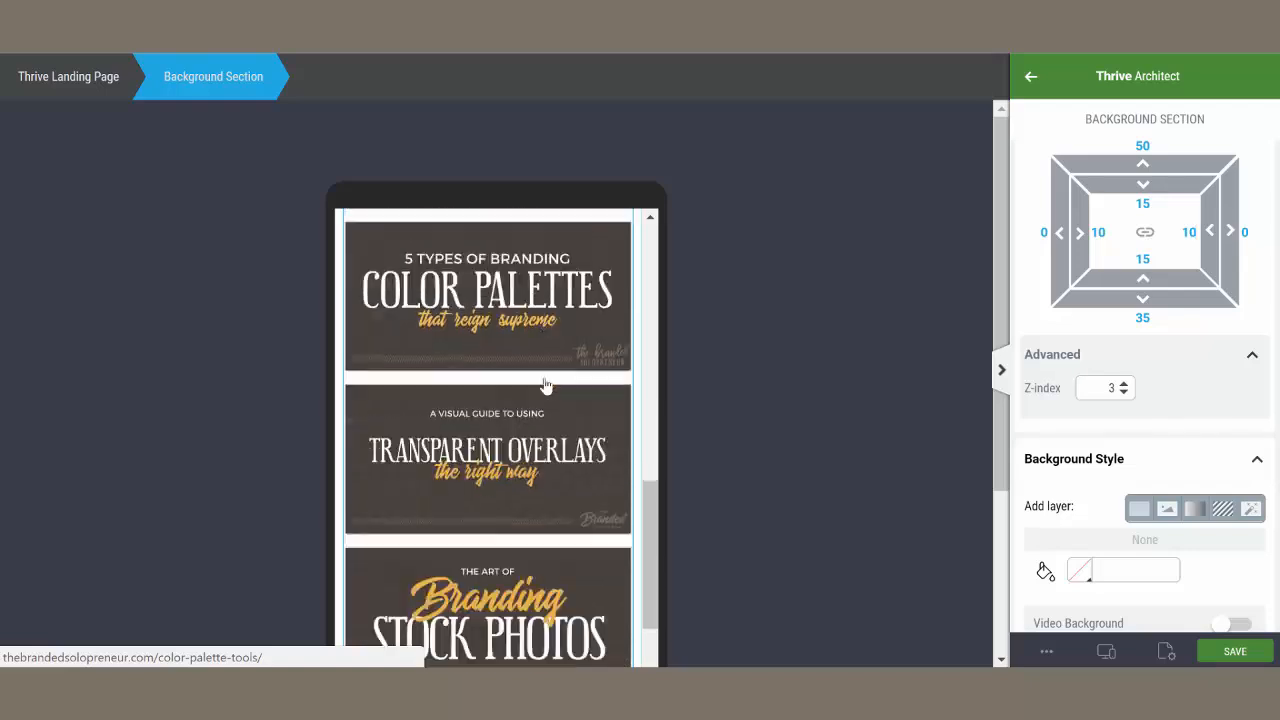
{"action": "scroll", "coordinate": [526, 371], "scroll_direction": "down", "scroll_amount": 3}
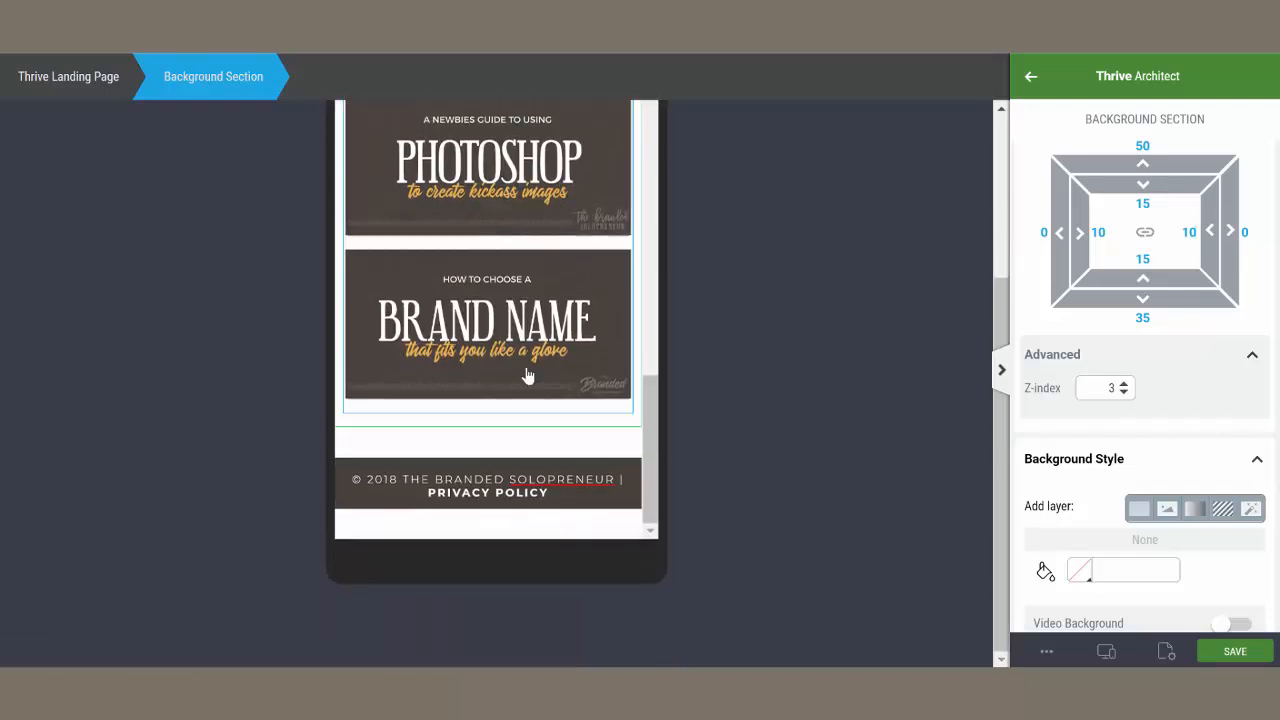
{"action": "left_click", "coordinate": [1106, 652]}
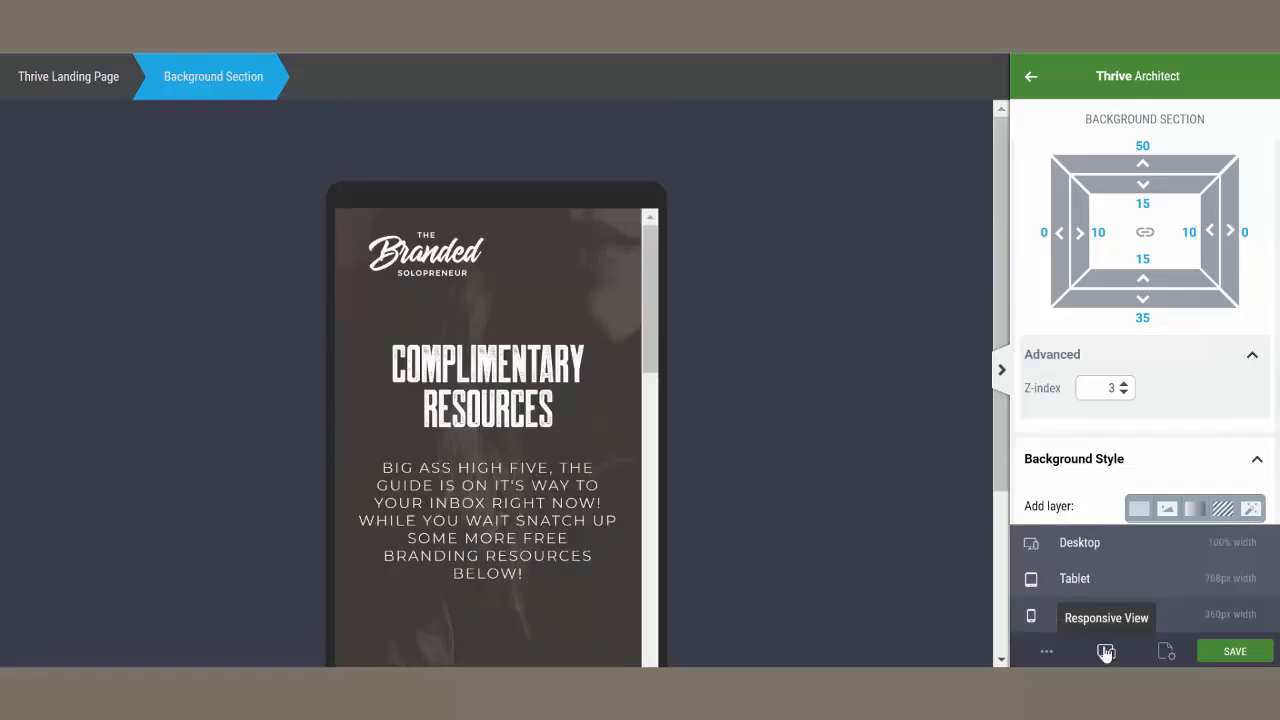
{"action": "left_click", "coordinate": [1080, 580]}
{"action": "scroll", "coordinate": [697, 398], "scroll_direction": "down", "scroll_amount": 8}
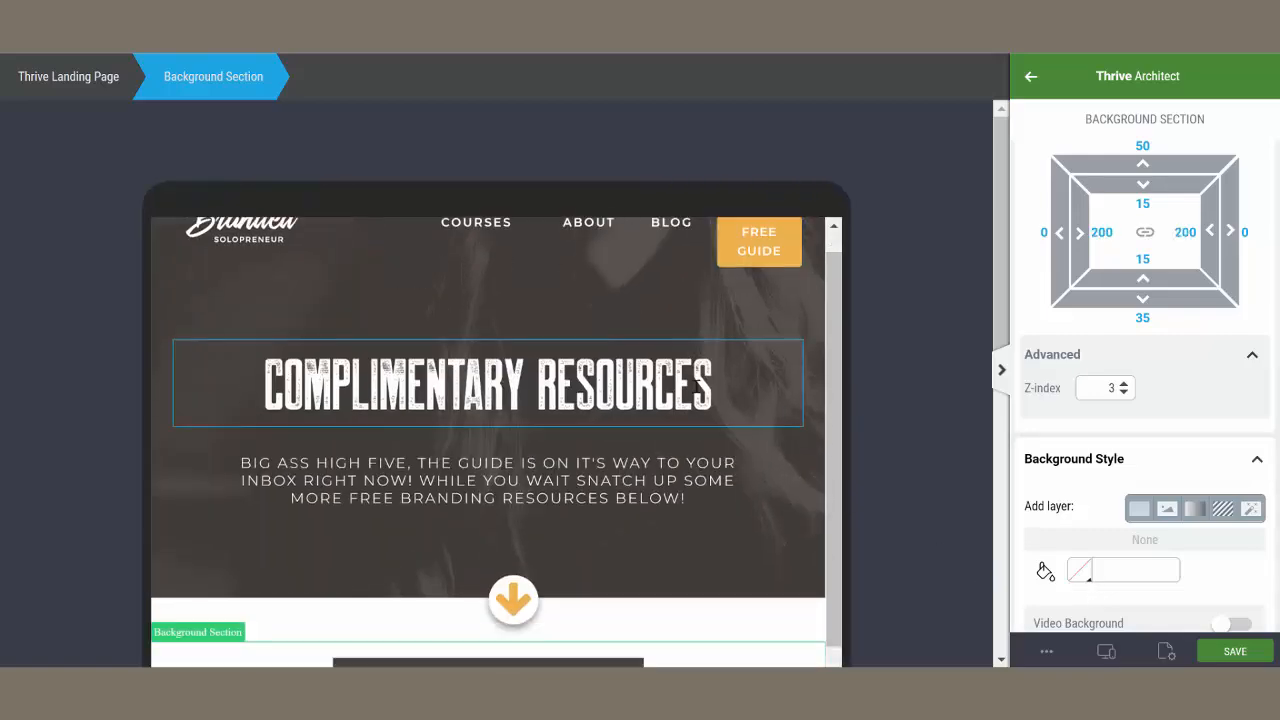
{"action": "scroll", "coordinate": [876, 343], "scroll_direction": "down", "scroll_amount": 5}
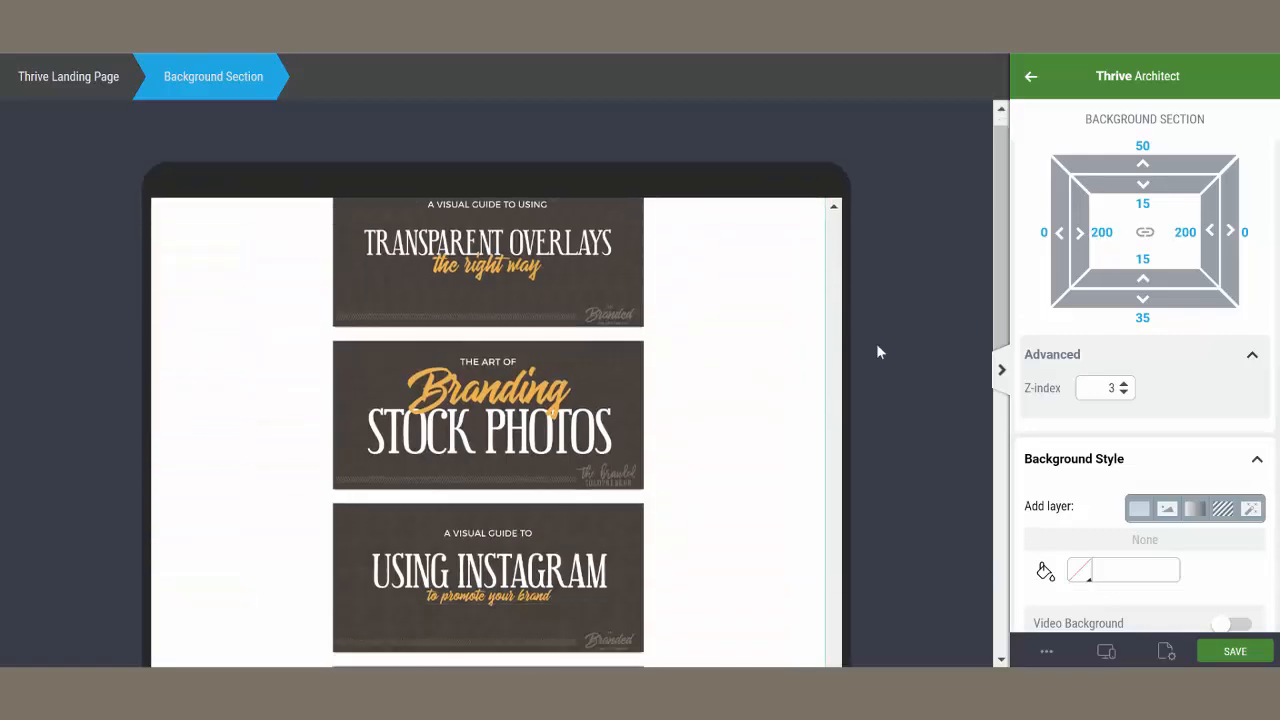
{"action": "left_click", "coordinate": [1118, 654]}
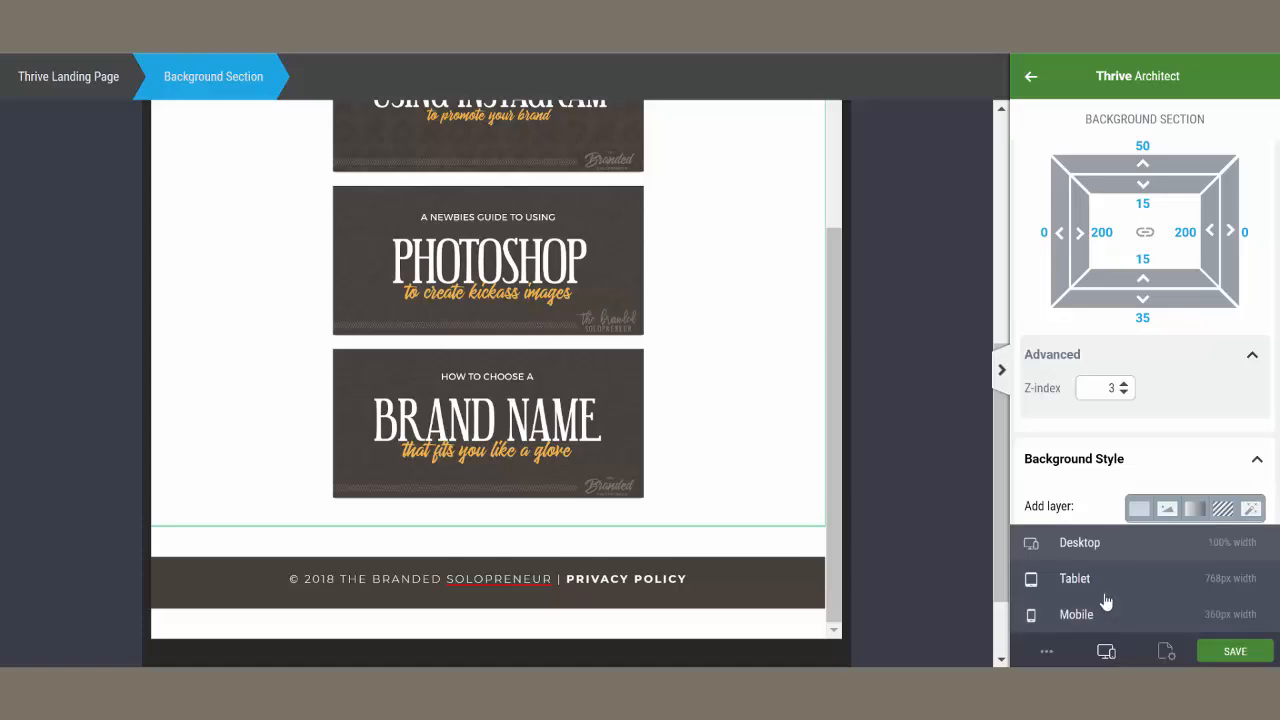
{"action": "left_click", "coordinate": [1094, 551]}
{"action": "scroll", "coordinate": [814, 466], "scroll_direction": "up", "scroll_amount": 1}
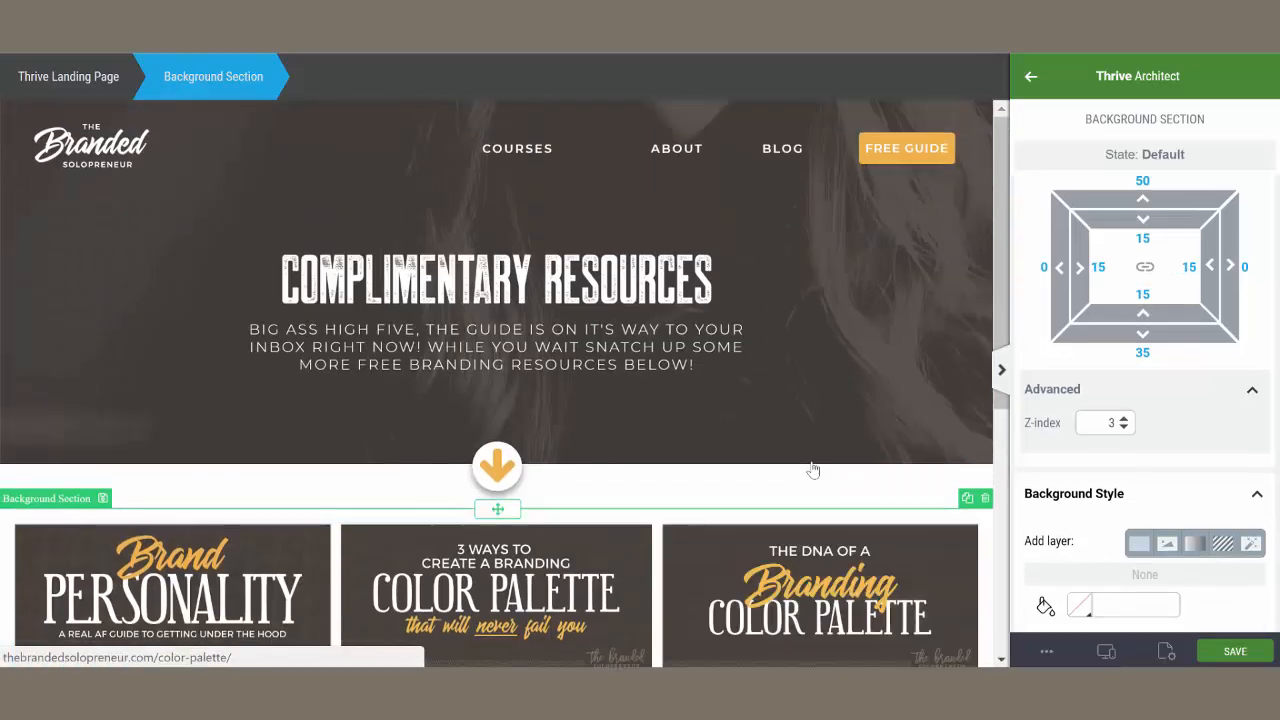
{"action": "scroll", "coordinate": [809, 463], "scroll_direction": "down", "scroll_amount": 5}
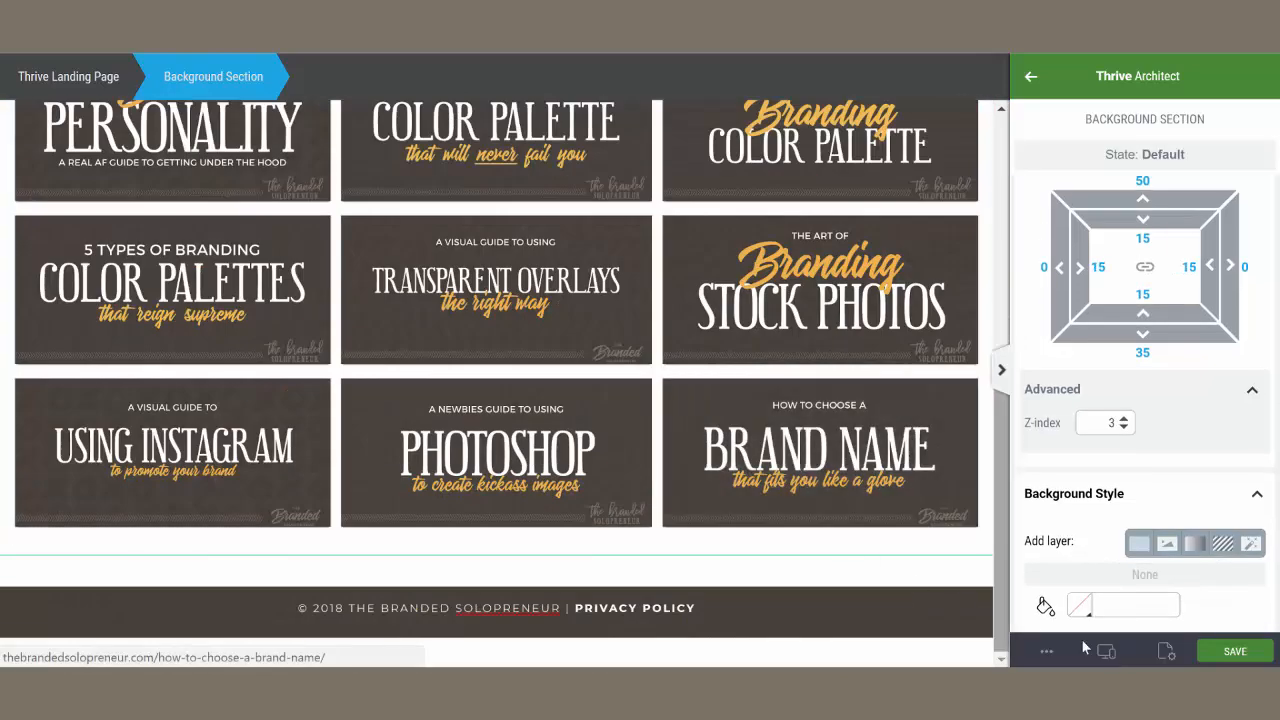
{"action": "left_click", "coordinate": [1219, 654]}
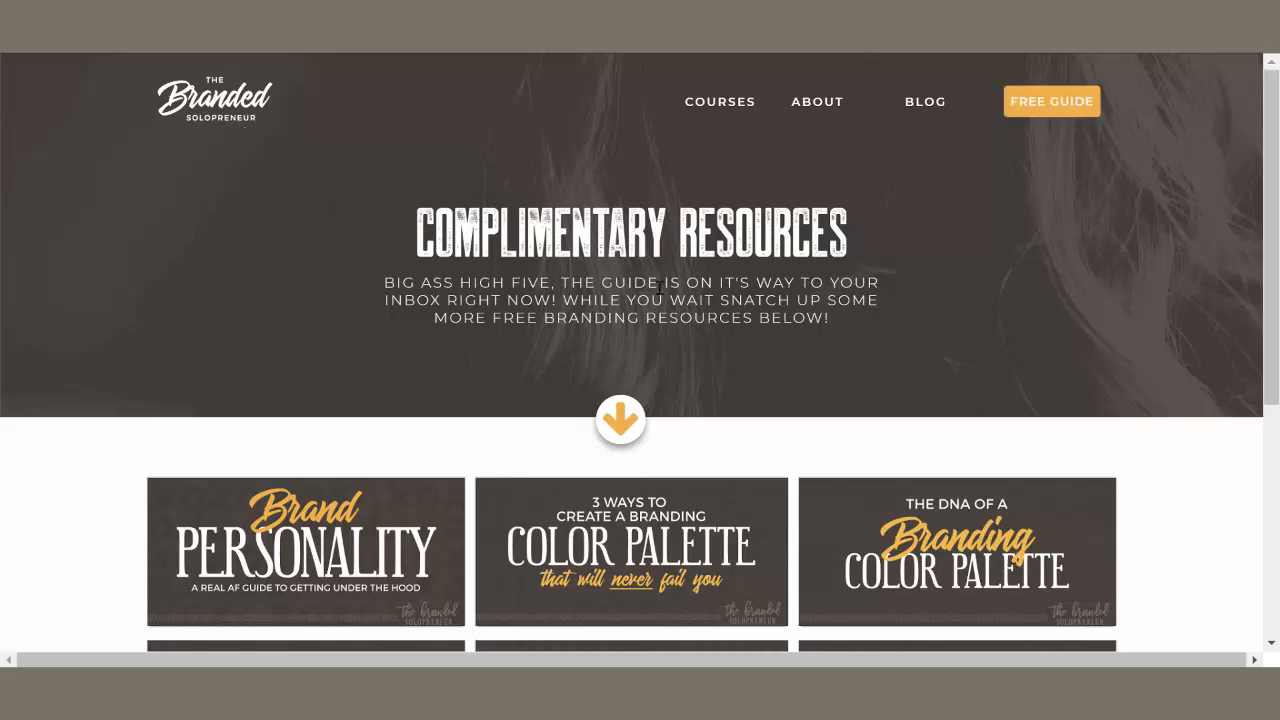
Examine the finished complimentary resources page outside the editor, from the header through the post grid to the footer
{"action": "scroll", "coordinate": [660, 288], "scroll_direction": "down", "scroll_amount": 2}
{"action": "scroll", "coordinate": [1003, 320], "scroll_direction": "down", "scroll_amount": 2}
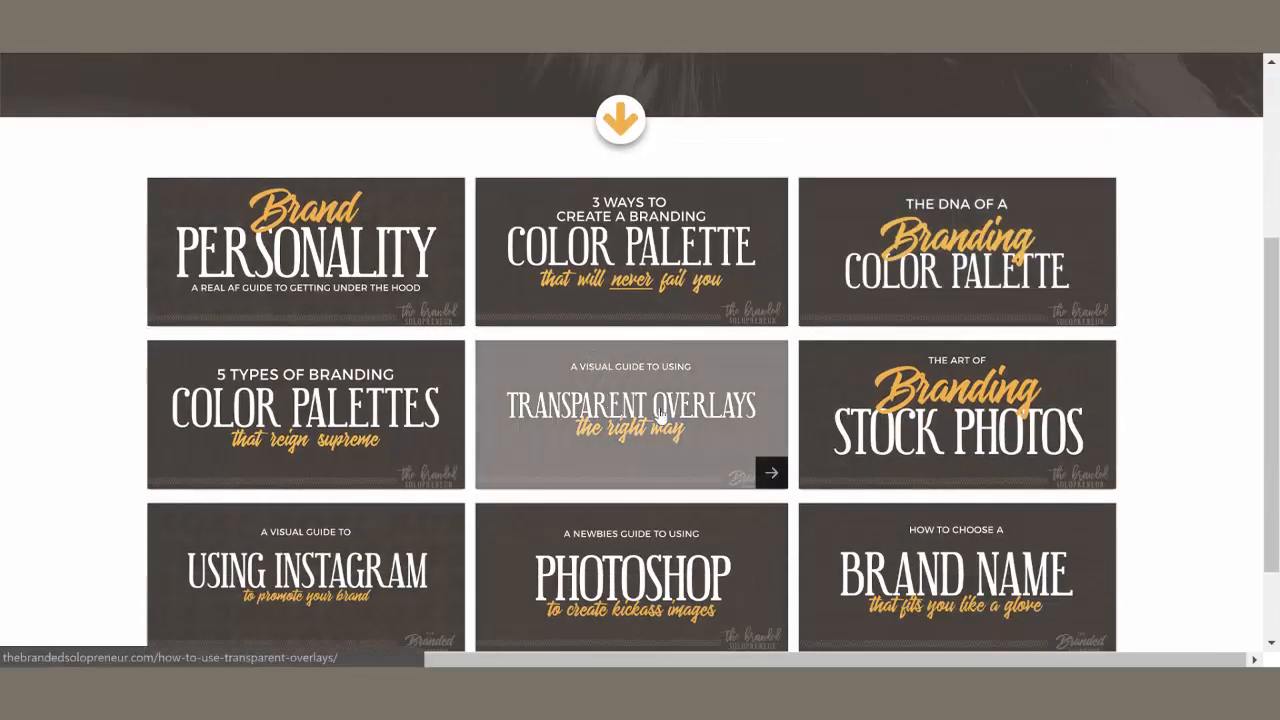
{"action": "scroll", "coordinate": [938, 434], "scroll_direction": "down", "scroll_amount": 1}
{"action": "scroll", "coordinate": [938, 434], "scroll_direction": "down", "scroll_amount": 1}
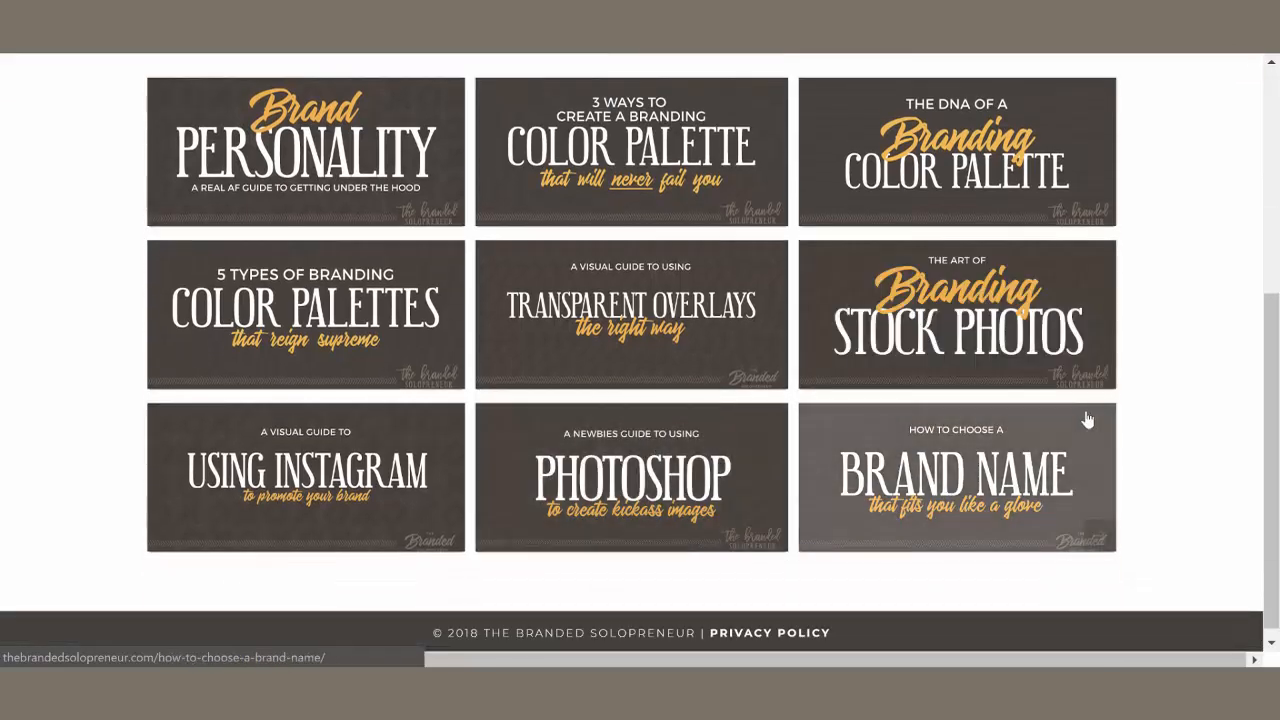
{"action": "scroll", "coordinate": [1157, 386], "scroll_direction": "up", "scroll_amount": 4}
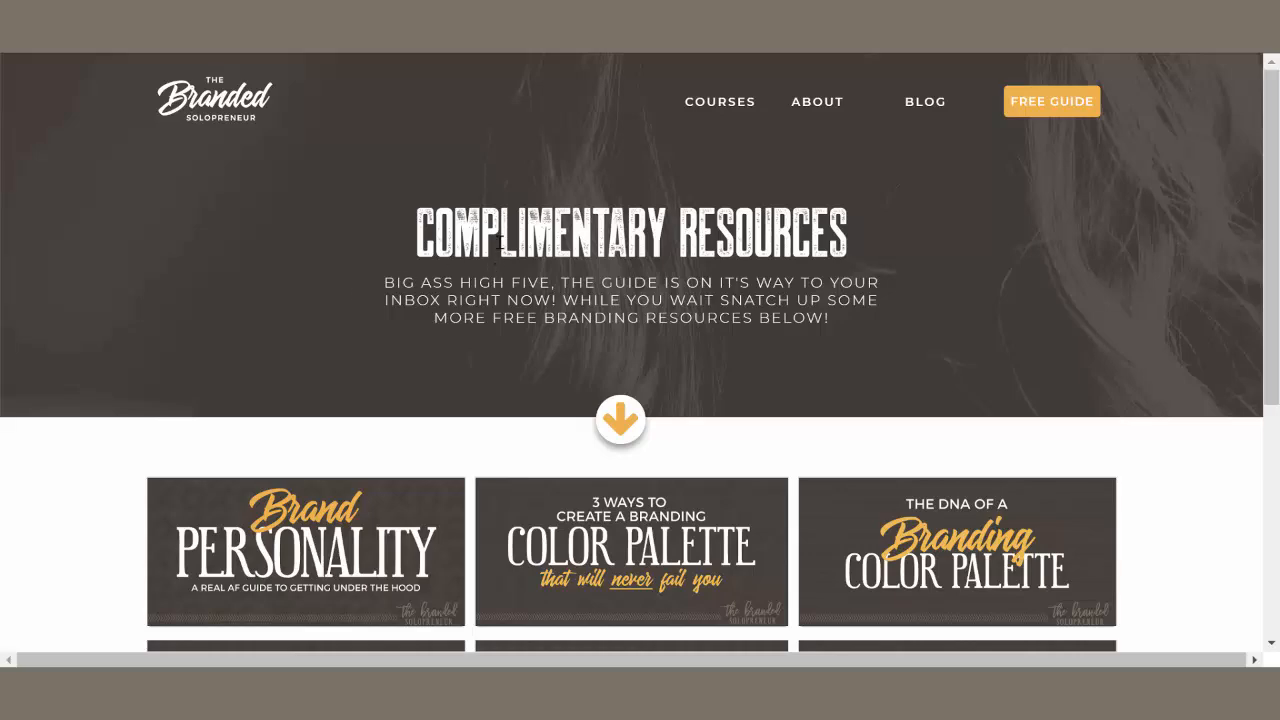
{"action": "scroll", "coordinate": [540, 427], "scroll_direction": "down", "scroll_amount": 2}
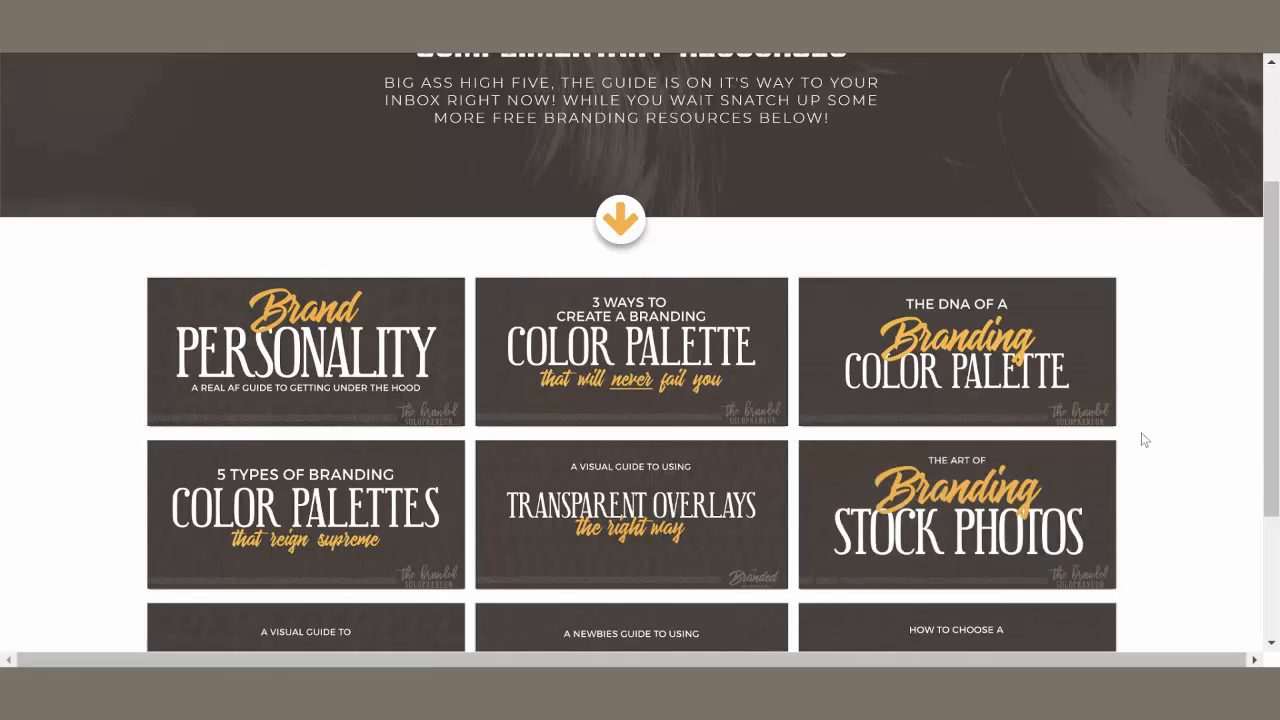
{"action": "scroll", "coordinate": [1145, 432], "scroll_direction": "down", "scroll_amount": 3}
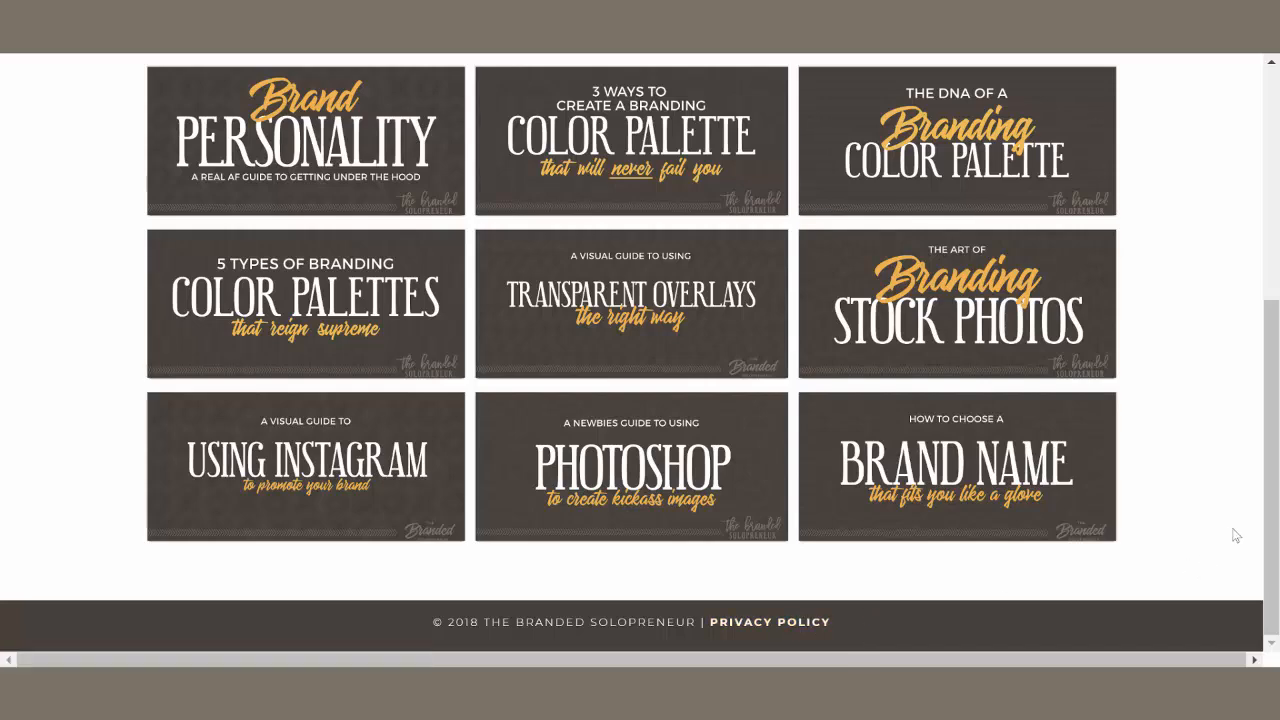
{"action": "scroll", "coordinate": [1234, 531], "scroll_direction": "up", "scroll_amount": 6}
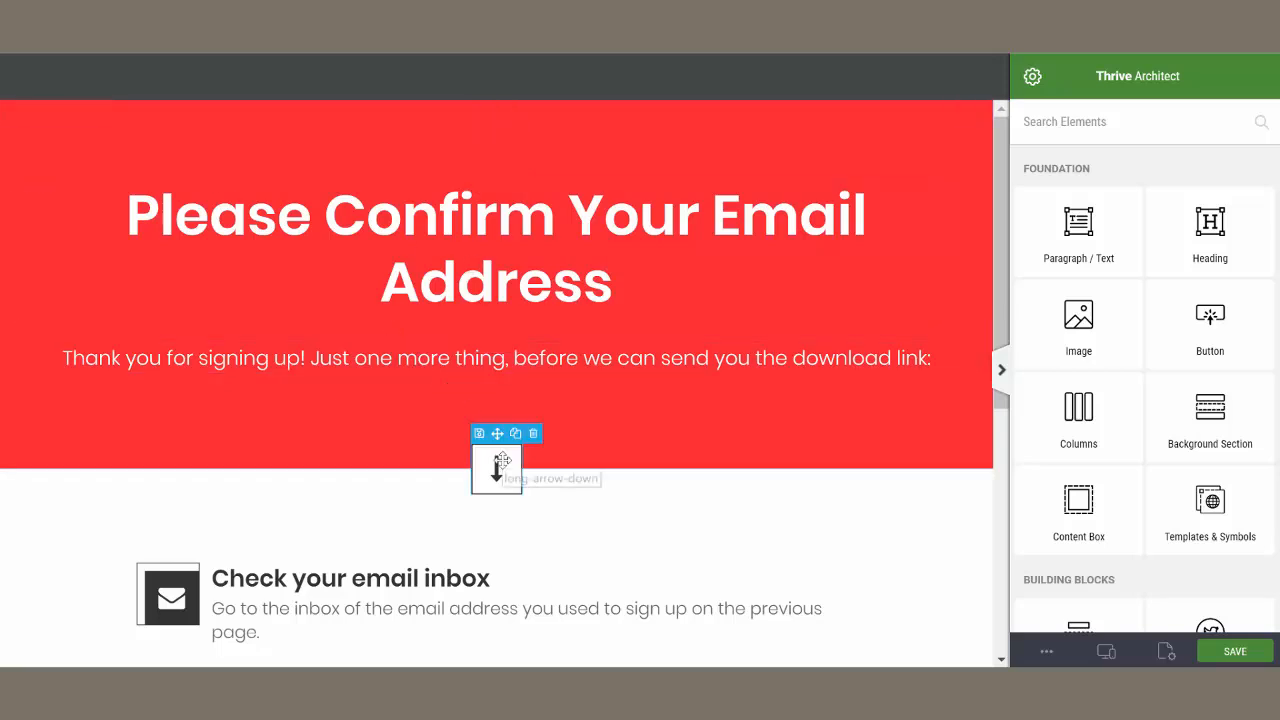
Set brandi-redd-99504-unsplash_overlay.jpg from the media library as the background image of the red header section
{"action": "mouse_move", "coordinate": [502, 468]}
{"action": "left_mouse_down"}
{"action": "mouse_move", "coordinate": [507, 481]}
{"action": "mouse_move", "coordinate": [497, 466]}
{"action": "left_mouse_up"}
{"action": "left_click", "coordinate": [760, 437]}
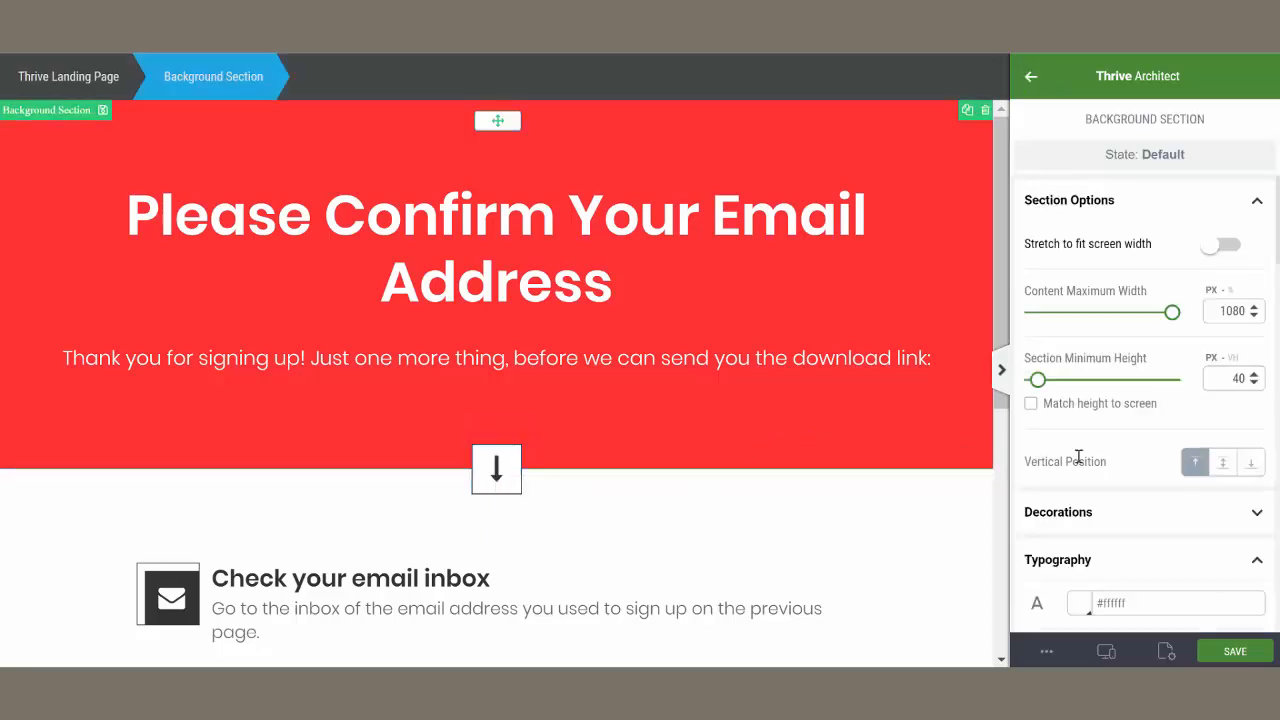
{"action": "scroll", "coordinate": [1078, 458], "scroll_direction": "down", "scroll_amount": 8}
{"action": "left_click", "coordinate": [1167, 409]}
{"action": "left_click", "coordinate": [400, 391]}
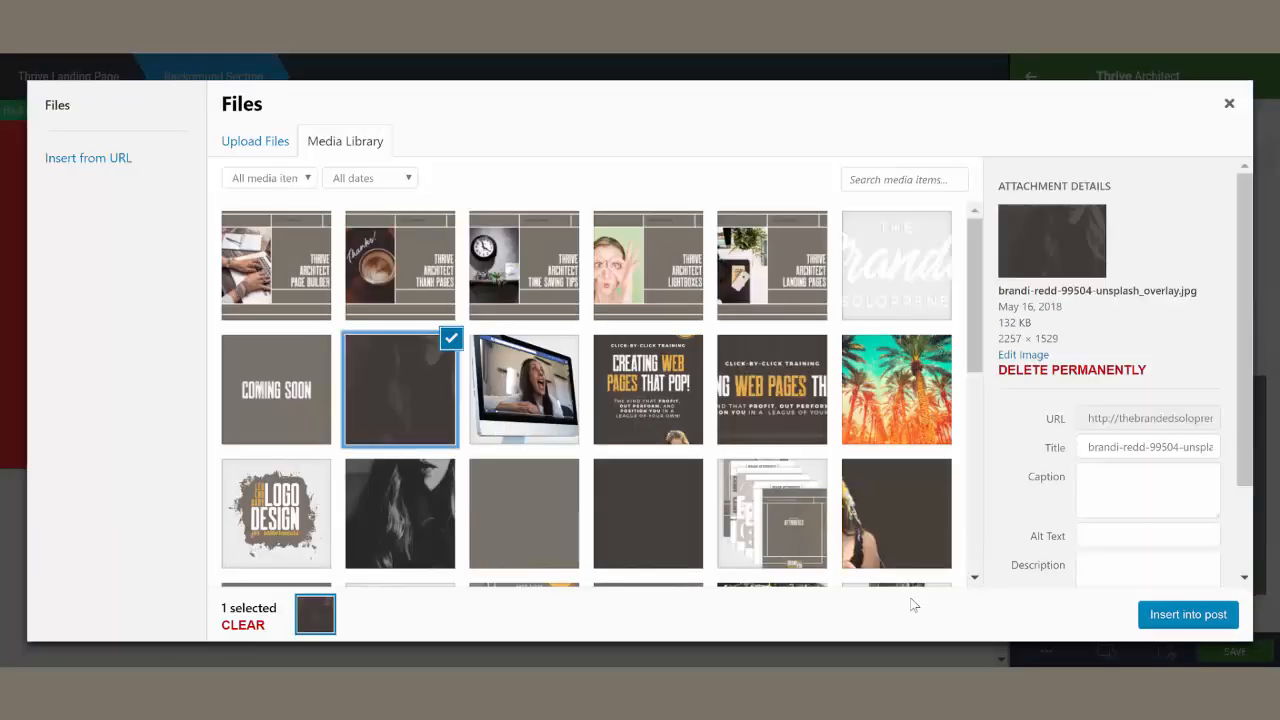
{"action": "left_click", "coordinate": [1188, 614]}
{"action": "left_click", "coordinate": [1206, 574]}
{"action": "left_click", "coordinate": [1031, 76]}
Insert the H2 Headline template above the confirmation heading, reading "Big ass high five for registering up", and colour it white
{"action": "left_click_drag", "start_coordinate": [1210, 510], "coordinate": [714, 206]}
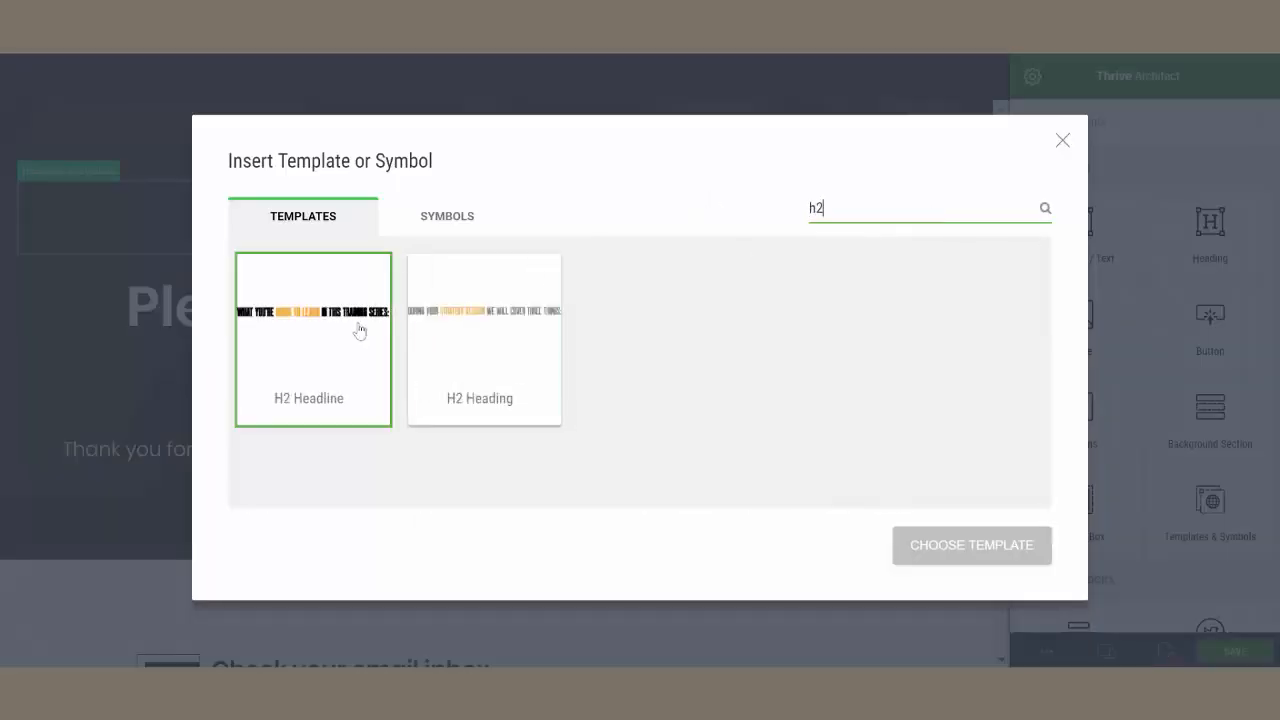
{"action": "left_click", "coordinate": [357, 329]}
{"action": "left_click", "coordinate": [971, 543]}
{"action": "left_click", "coordinate": [531, 279]}
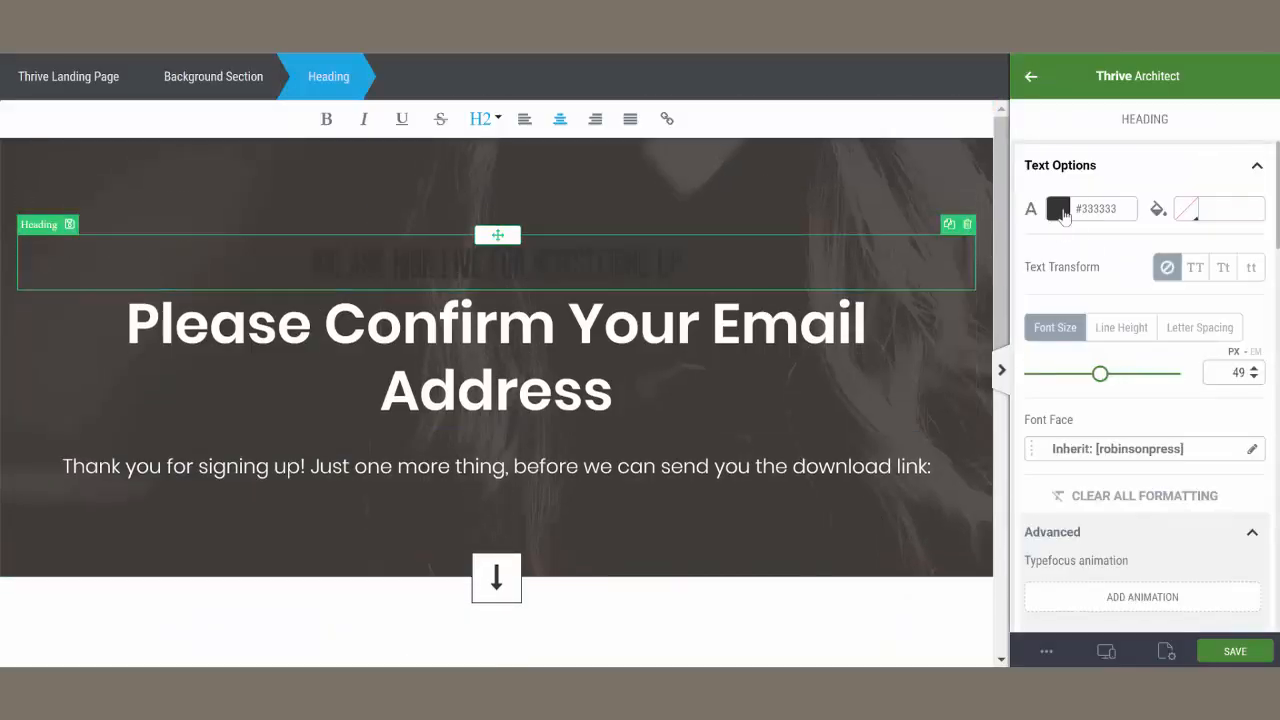
{"action": "left_click", "coordinate": [1058, 163]}
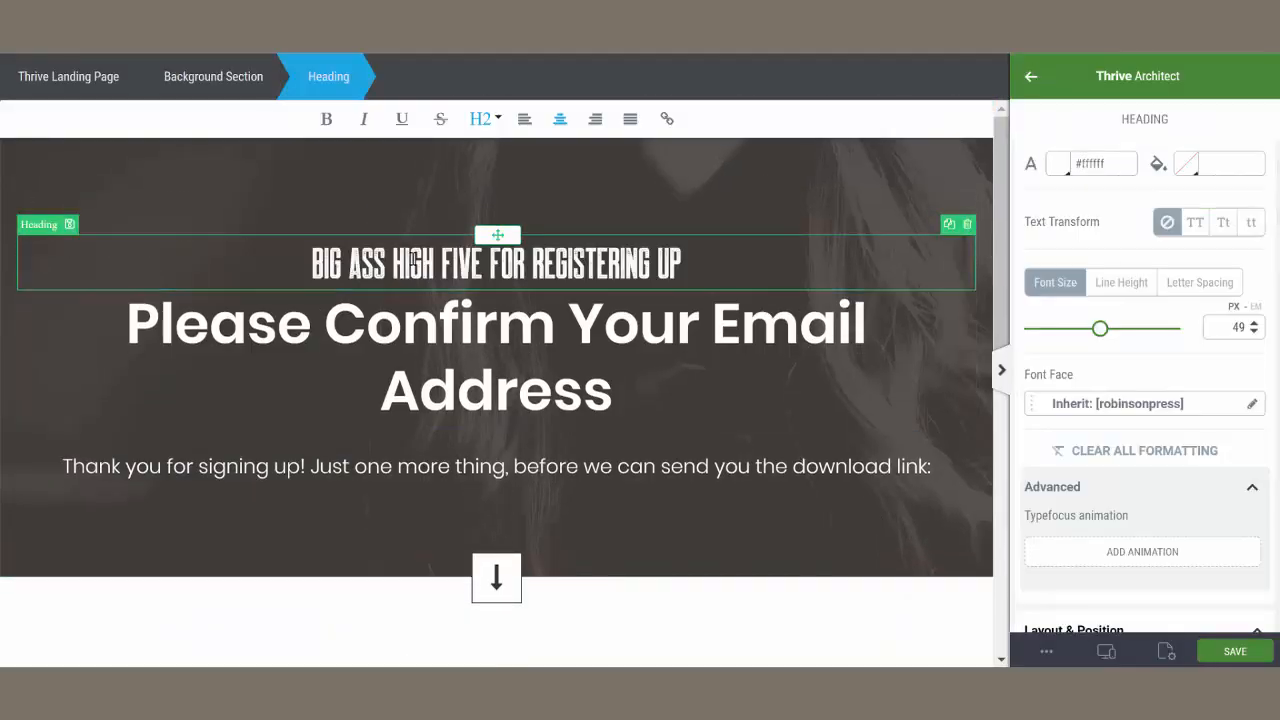
Colour the words "Big ass high five" orange and set the headline's font size to 71 px
{"action": "left_click_drag", "start_coordinate": [312, 262], "coordinate": [483, 263]}
{"action": "left_click", "coordinate": [1058, 164]}
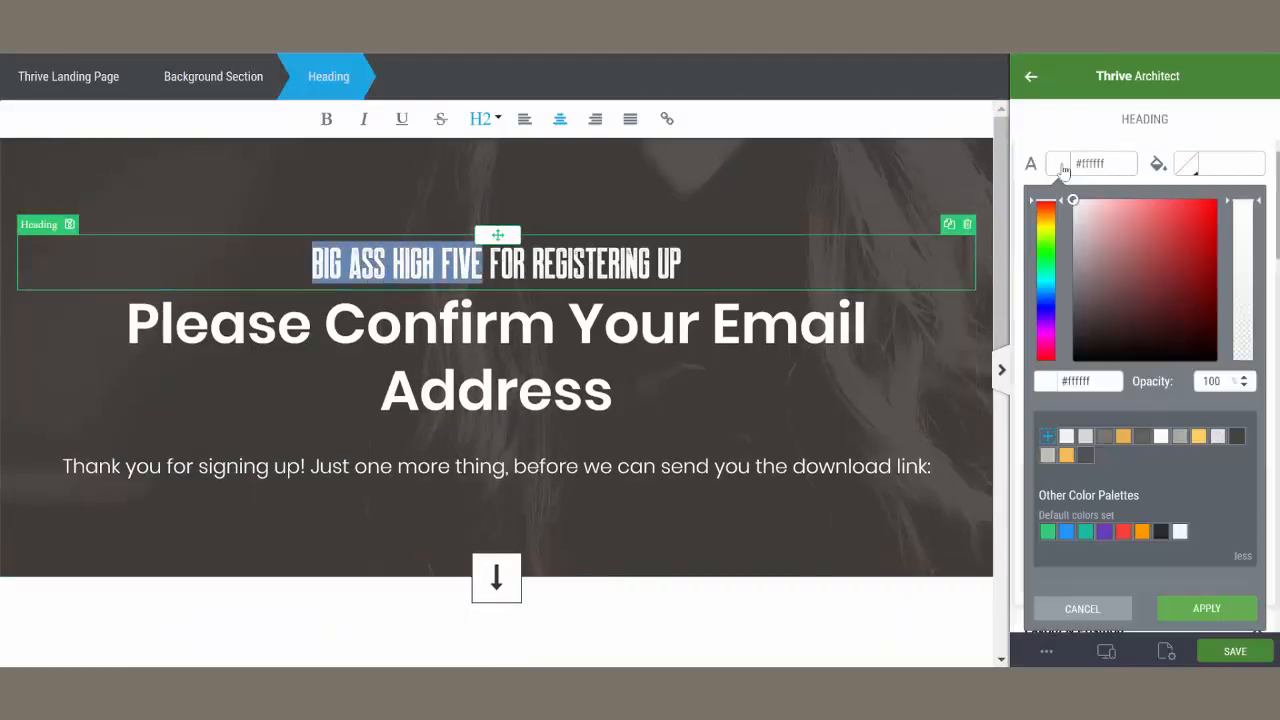
{"action": "left_click", "coordinate": [1066, 443]}
{"action": "left_click", "coordinate": [1206, 606]}
{"action": "left_click", "coordinate": [835, 257]}
{"action": "left_click_drag", "start_coordinate": [1100, 315], "coordinate": [1131, 317]}
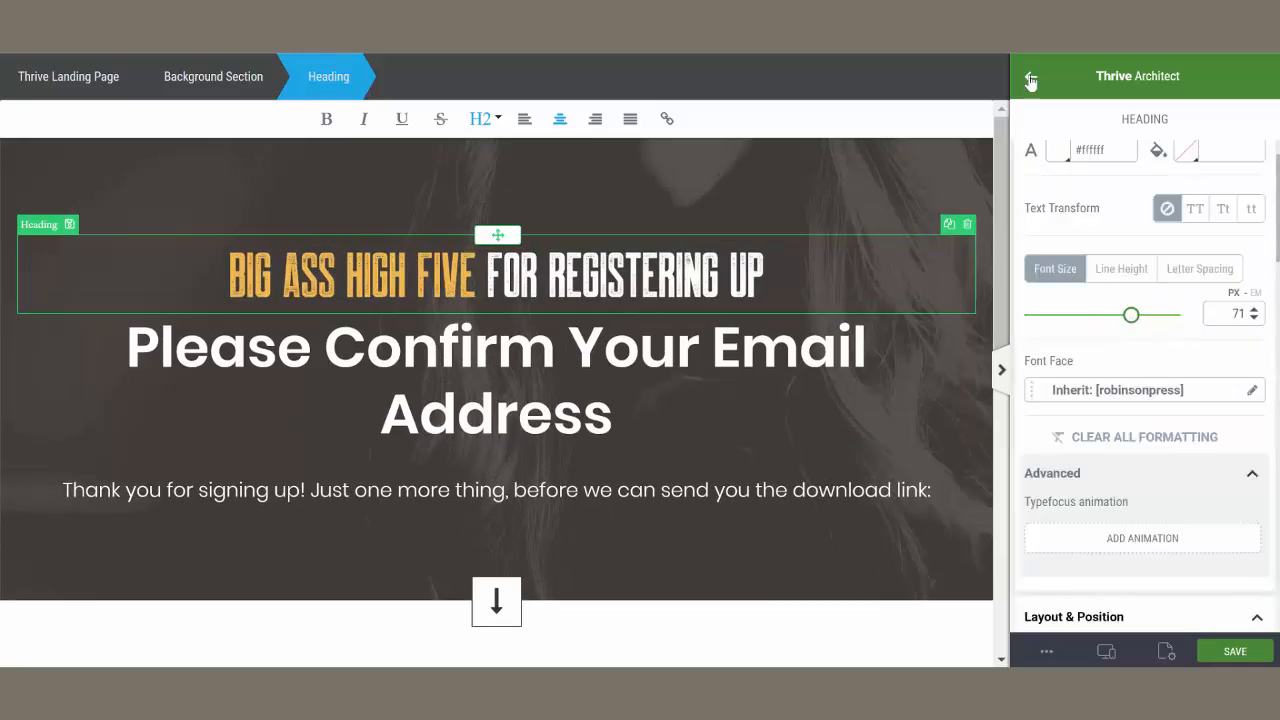
{"action": "left_click", "coordinate": [1031, 77]}
Replace the old confirmation heading and text with the subheading "Check your email for all the details about this live event!" and a saved paragraph template
{"action": "left_click_drag", "start_coordinate": [1185, 486], "coordinate": [738, 316]}
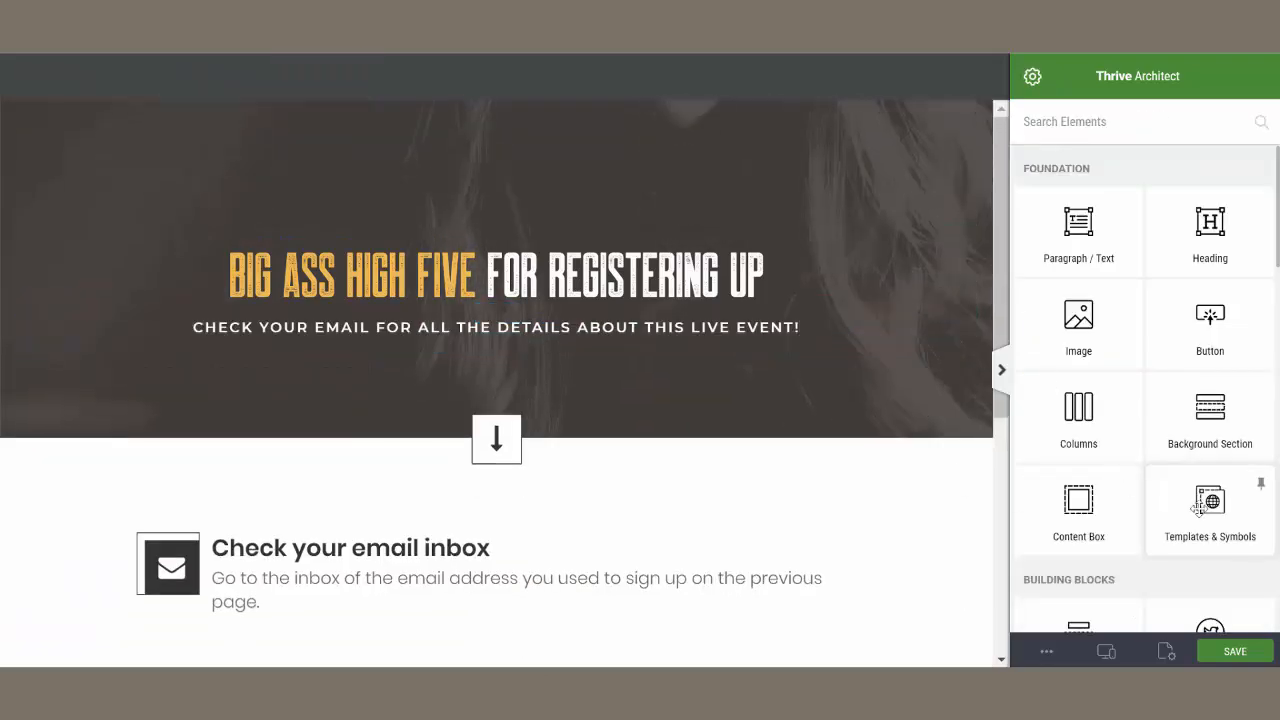
{"action": "left_click_drag", "start_coordinate": [1185, 486], "coordinate": [640, 329]}
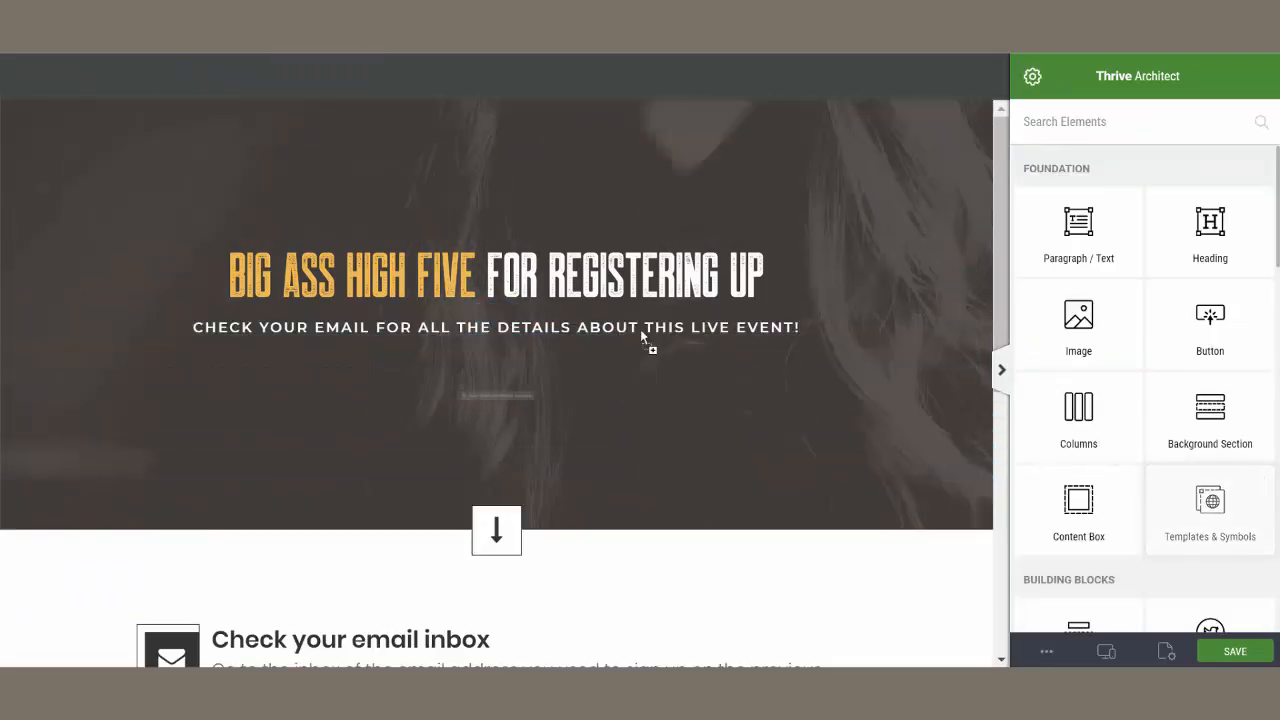
{"action": "type", "text": "par"}
{"action": "left_click", "coordinate": [354, 371]}
{"action": "left_click", "coordinate": [985, 546]}
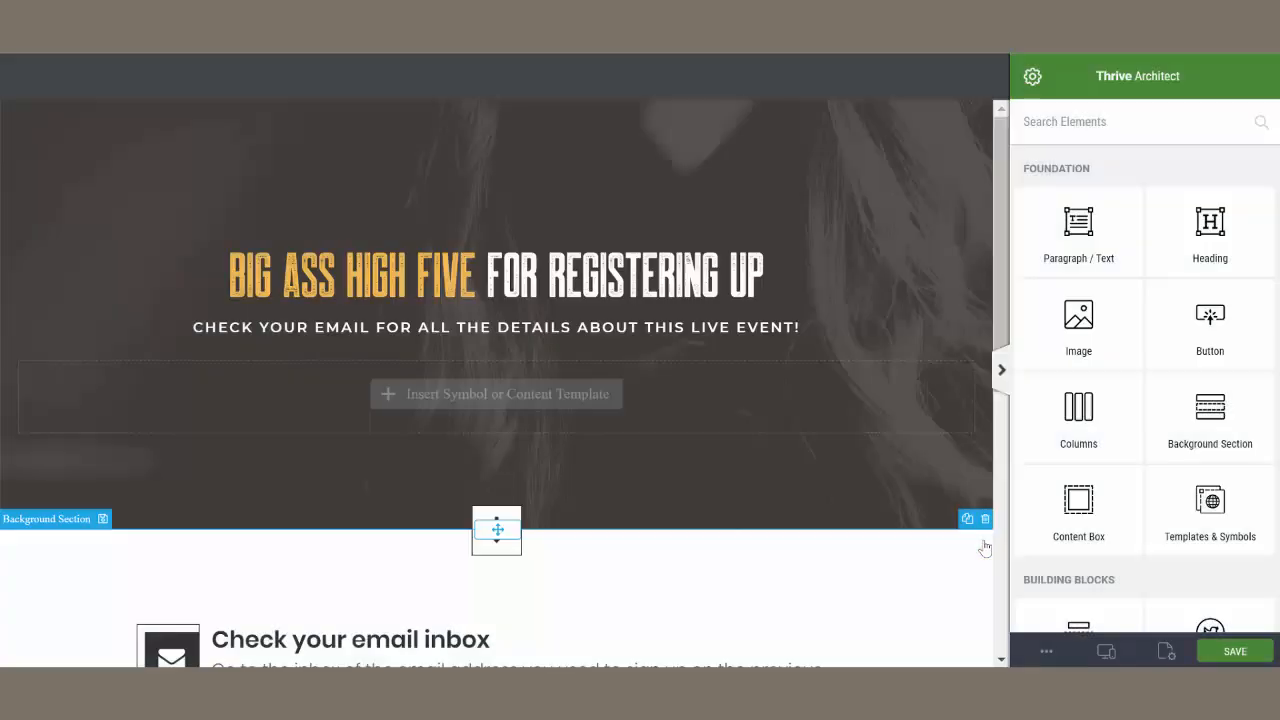
Make the paragraph read "Thank you for signing up! Just one more thing, before we can send you the download link:", narrow its maximum width and centre it
{"action": "double_click", "coordinate": [516, 370]}
{"action": "key", "text": "BackSpace"}
{"action": "key", "text": "BackSpace"}
{"action": "key", "text": "BackSpace"}
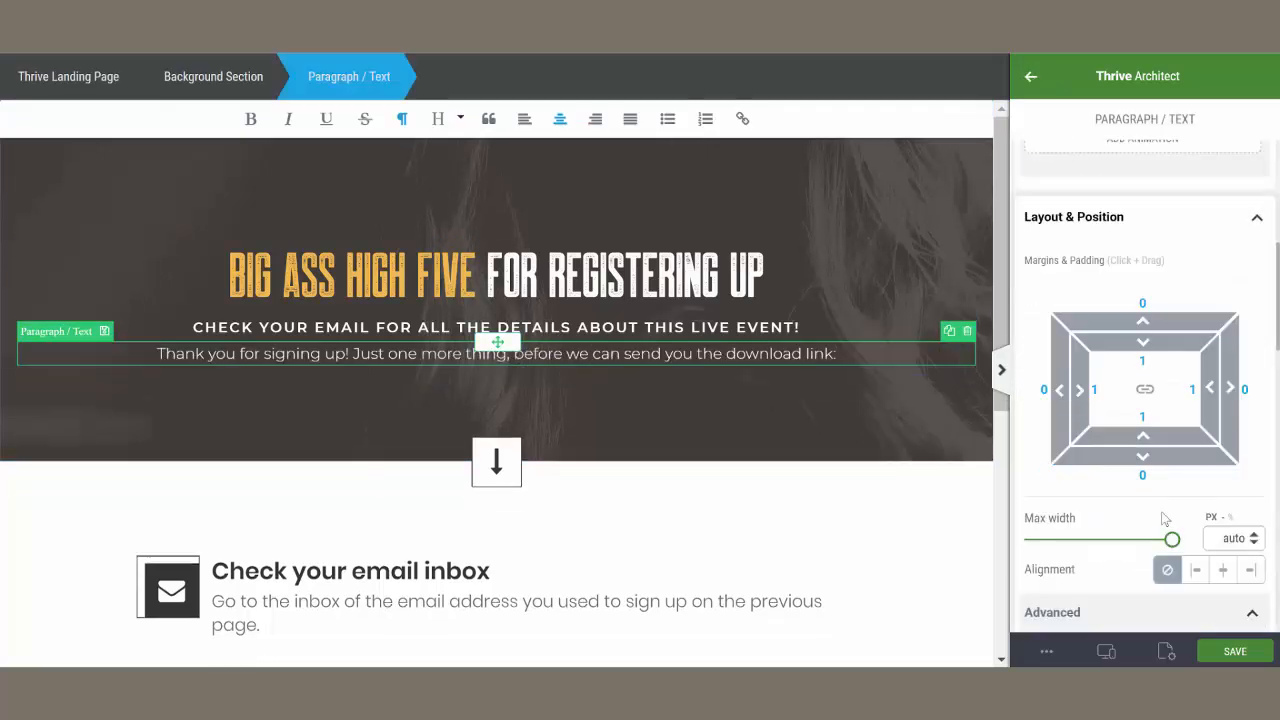
{"action": "left_click_drag", "start_coordinate": [1171, 539], "coordinate": [1089, 541]}
{"action": "left_click", "coordinate": [1222, 569]}
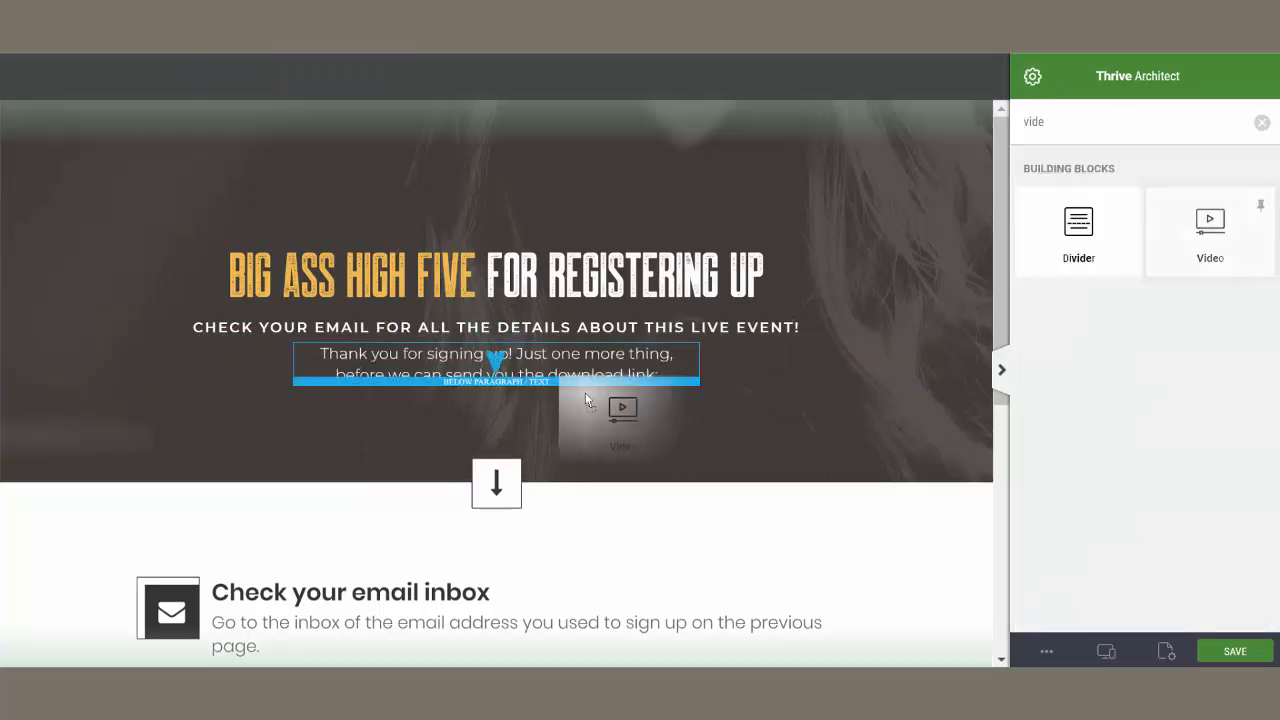
Add a video element below the thank-you paragraph and load the Full Price Sales Page video from the media library
{"action": "left_click_drag", "start_coordinate": [585, 393], "coordinate": [585, 395]}
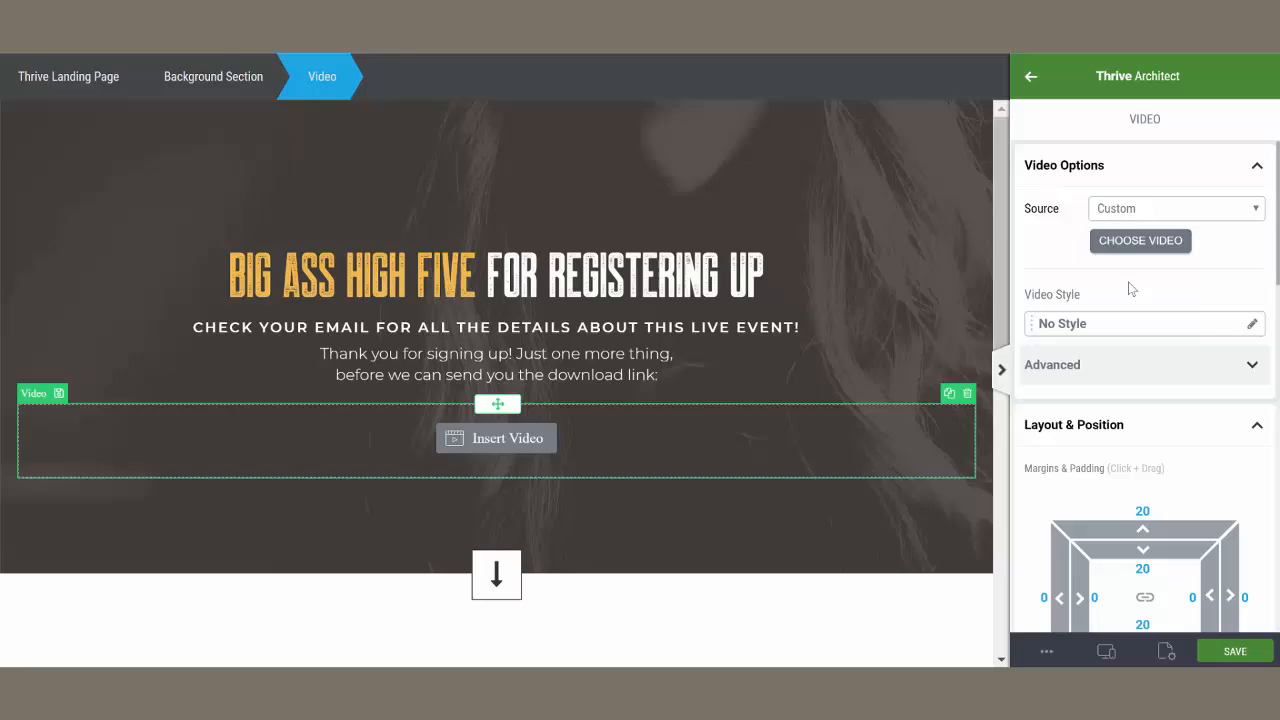
{"action": "left_click", "coordinate": [1137, 237]}
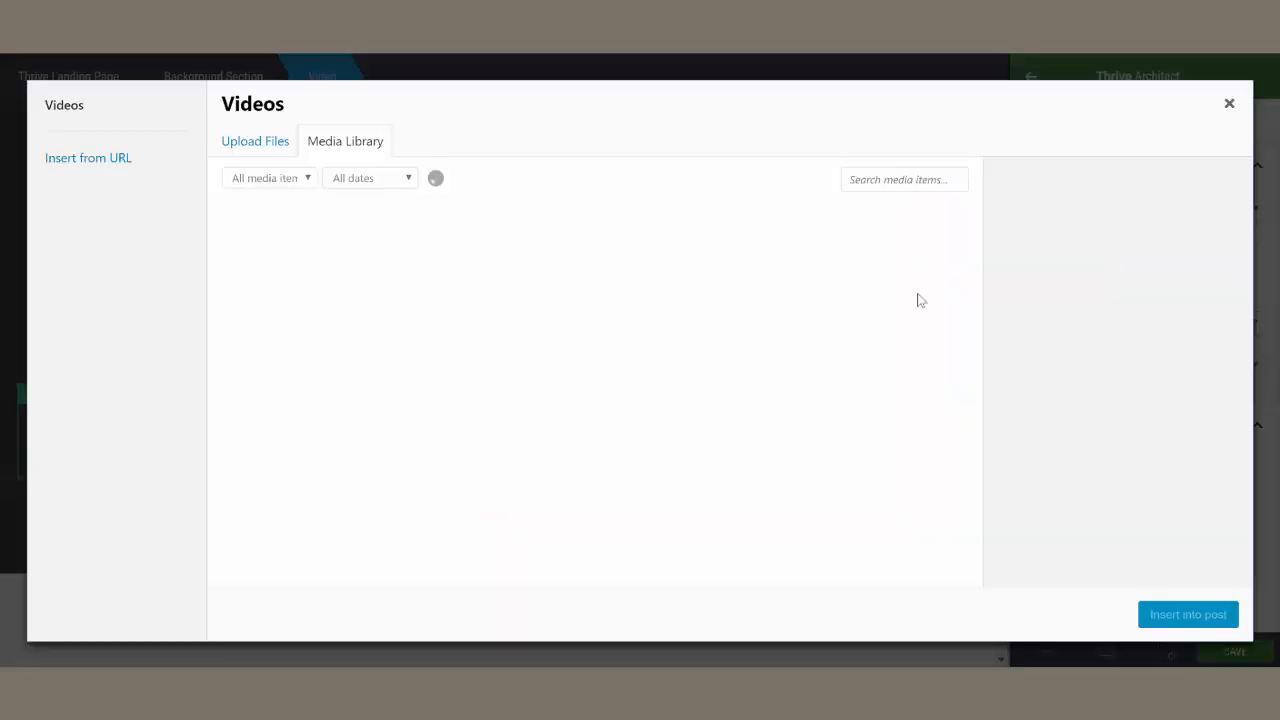
{"action": "left_click", "coordinate": [771, 391]}
{"action": "left_click", "coordinate": [1188, 611]}
Reduce the video's maximum width to about 75% and apply the Lifted Style 4 video style
{"action": "scroll", "coordinate": [1168, 603], "scroll_direction": "down", "scroll_amount": 5}
{"action": "left_click_drag", "start_coordinate": [1171, 249], "coordinate": [1134, 249]}
{"action": "scroll", "coordinate": [1140, 400], "scroll_direction": "up", "scroll_amount": 4}
{"action": "left_click", "coordinate": [1251, 226]}
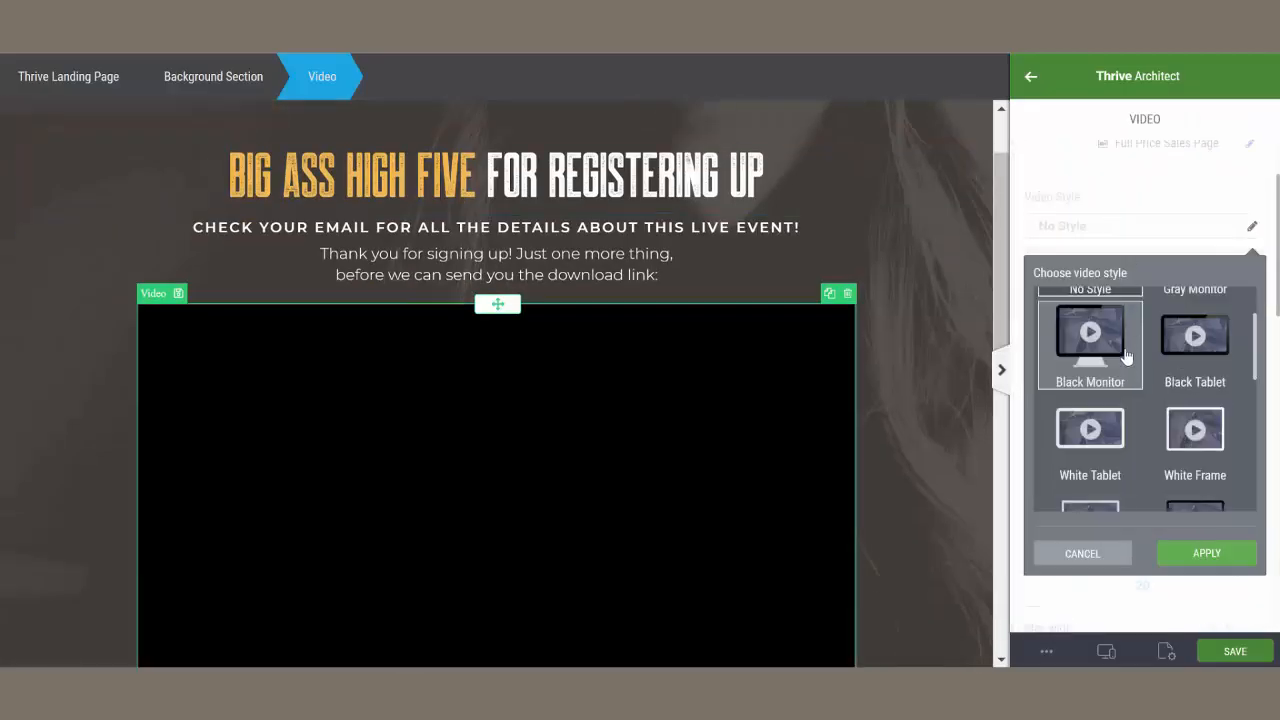
{"action": "scroll", "coordinate": [1126, 400], "scroll_direction": "down", "scroll_amount": 3}
{"action": "left_click", "coordinate": [1089, 371]}
{"action": "left_click", "coordinate": [1206, 553]}
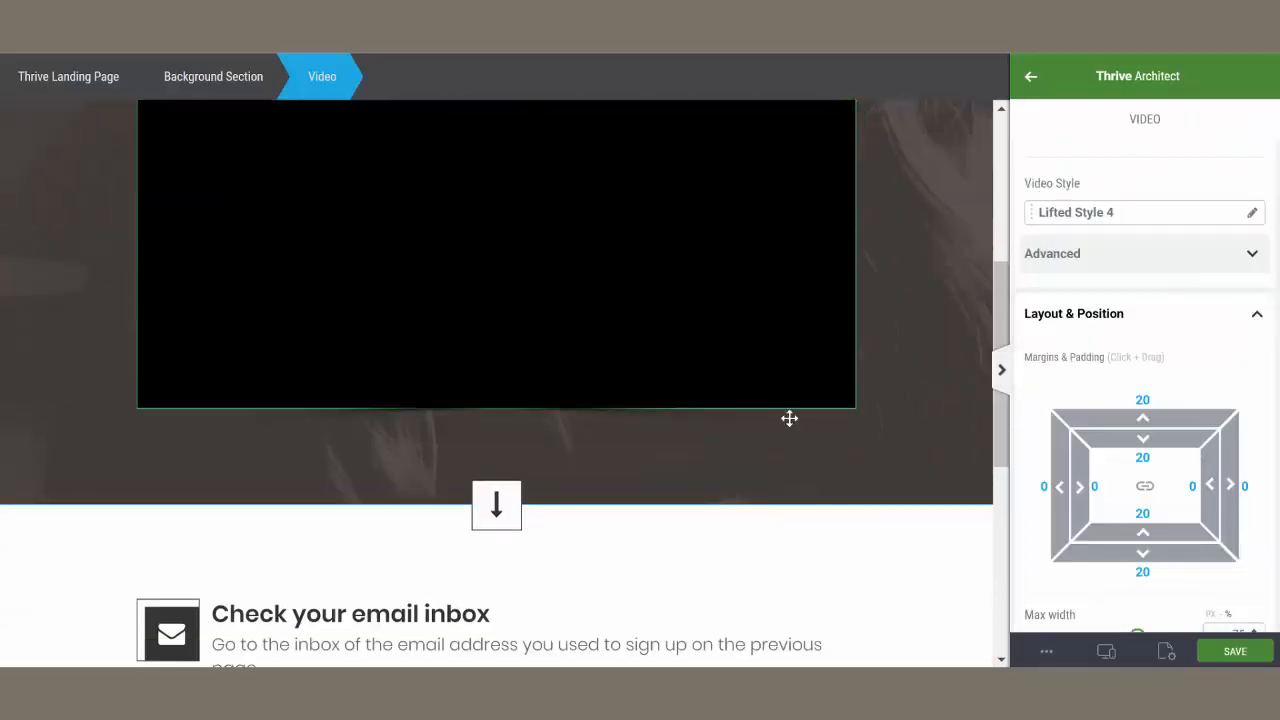
Change the icon at the lower edge of the header section to arrow-down
{"action": "left_click", "coordinate": [497, 500]}
{"action": "left_click", "coordinate": [1058, 272]}
{"action": "scroll", "coordinate": [688, 411], "scroll_direction": "down", "scroll_amount": 2}
{"action": "left_click", "coordinate": [798, 486]}
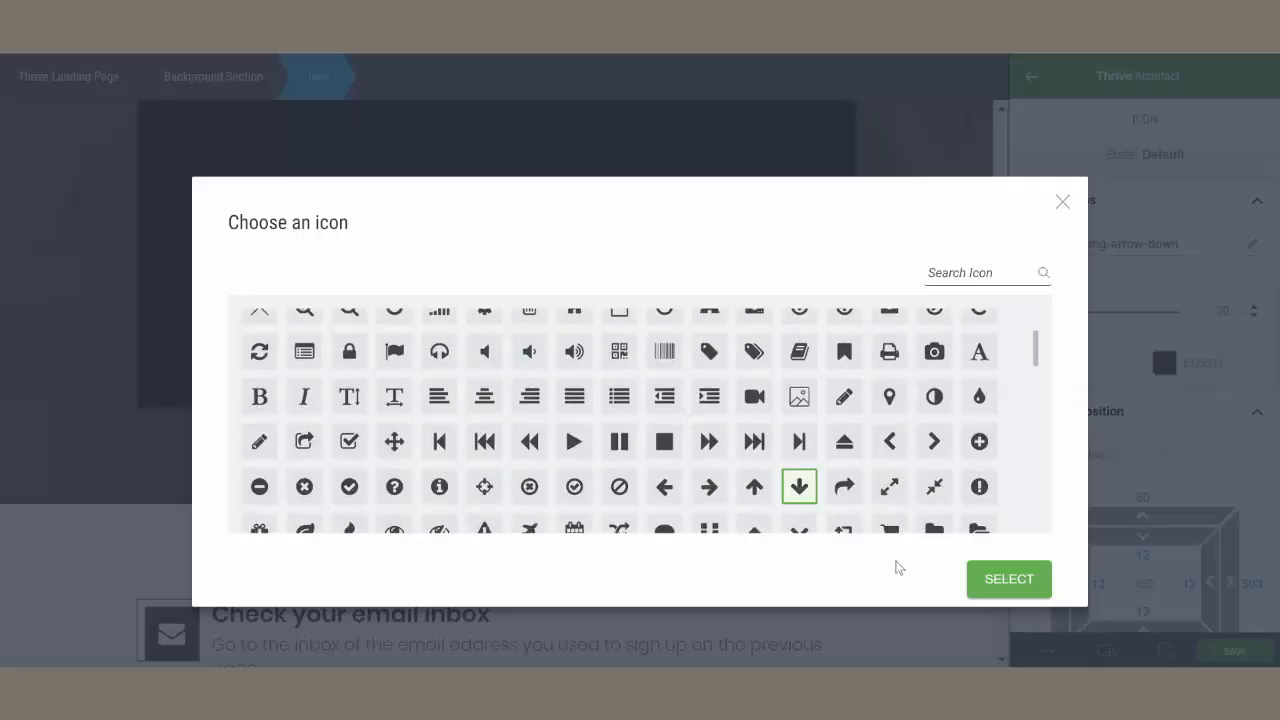
{"action": "left_click", "coordinate": [1008, 579]}
Colour the arrow icon orange #efb14d and set its size to 40 px
{"action": "left_click", "coordinate": [1164, 364]}
{"action": "left_click", "coordinate": [1199, 402]}
{"action": "left_click", "coordinate": [1124, 402]}
{"action": "left_click", "coordinate": [1206, 586]}
{"action": "scroll", "coordinate": [1206, 574], "scroll_direction": "up", "scroll_amount": 3}
{"action": "double_click", "coordinate": [1223, 312]}
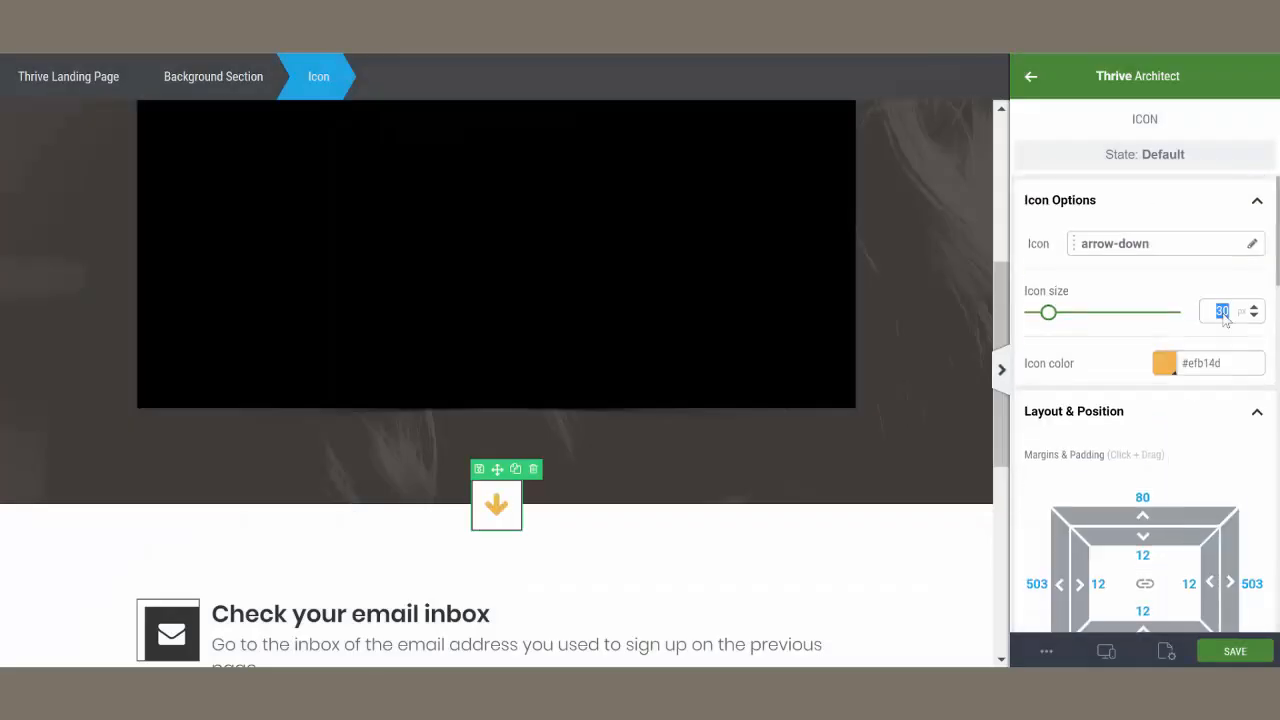
{"action": "type", "text": "40"}
Round the arrow icon's corners to 50 px and add a drop shadow to it
{"action": "scroll", "coordinate": [1181, 353], "scroll_direction": "down", "scroll_amount": 6}
{"action": "scroll", "coordinate": [1181, 352], "scroll_direction": "down", "scroll_amount": 6}
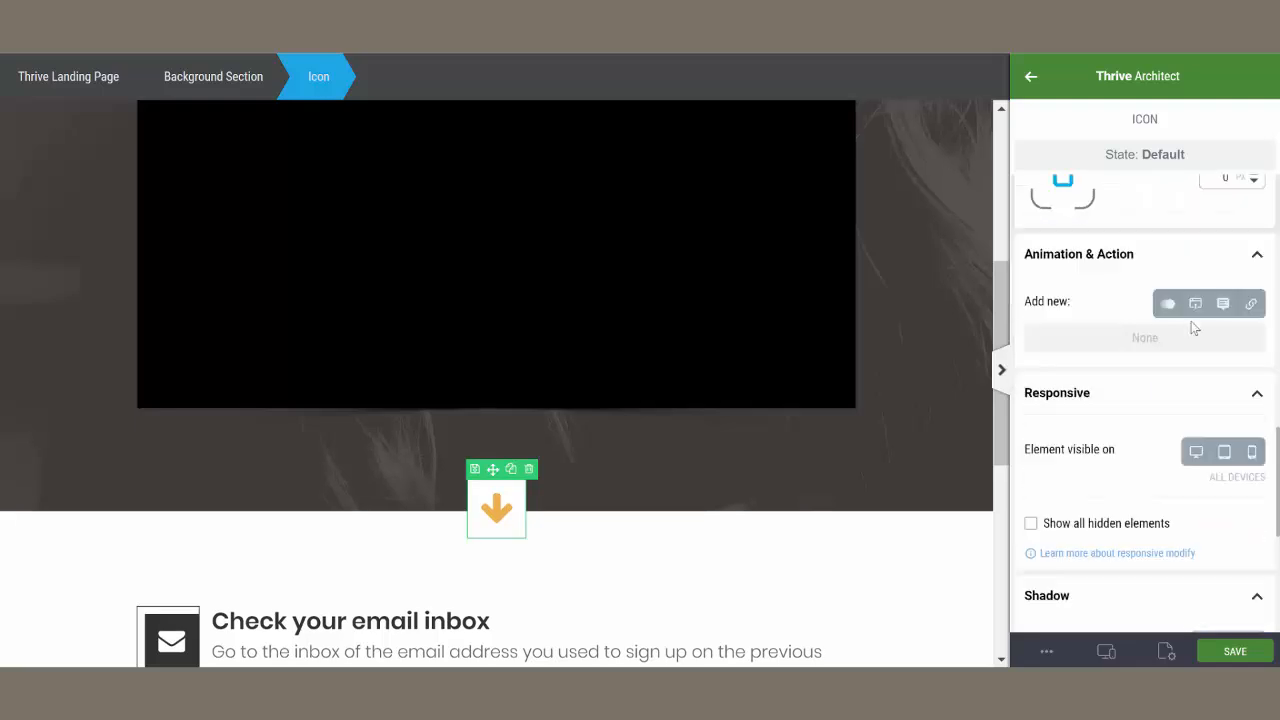
{"action": "scroll", "coordinate": [1210, 290], "scroll_direction": "up", "scroll_amount": 1}
{"action": "left_click", "coordinate": [1228, 240]}
{"action": "type", "text": "50"}
{"action": "scroll", "coordinate": [1210, 279], "scroll_direction": "down", "scroll_amount": 4}
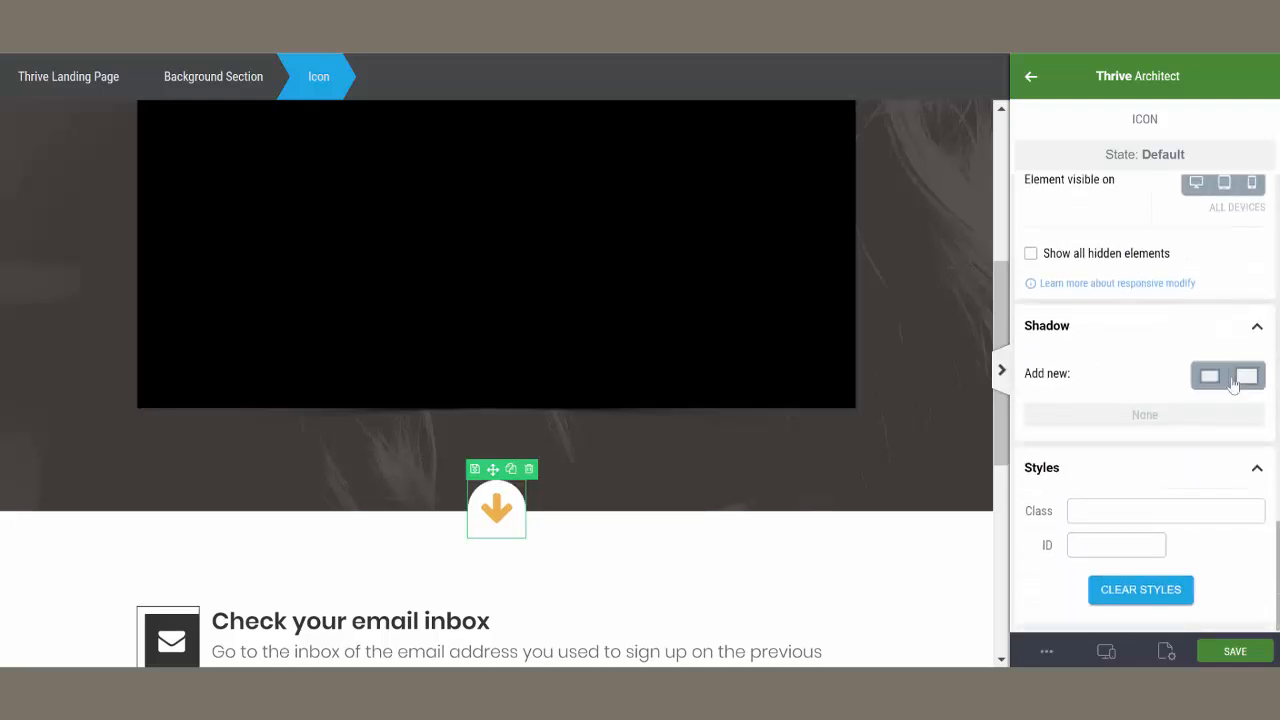
{"action": "left_click", "coordinate": [1245, 378]}
{"action": "left_click_drag", "start_coordinate": [1056, 447], "coordinate": [1049, 446]}
{"action": "left_click", "coordinate": [1192, 606]}
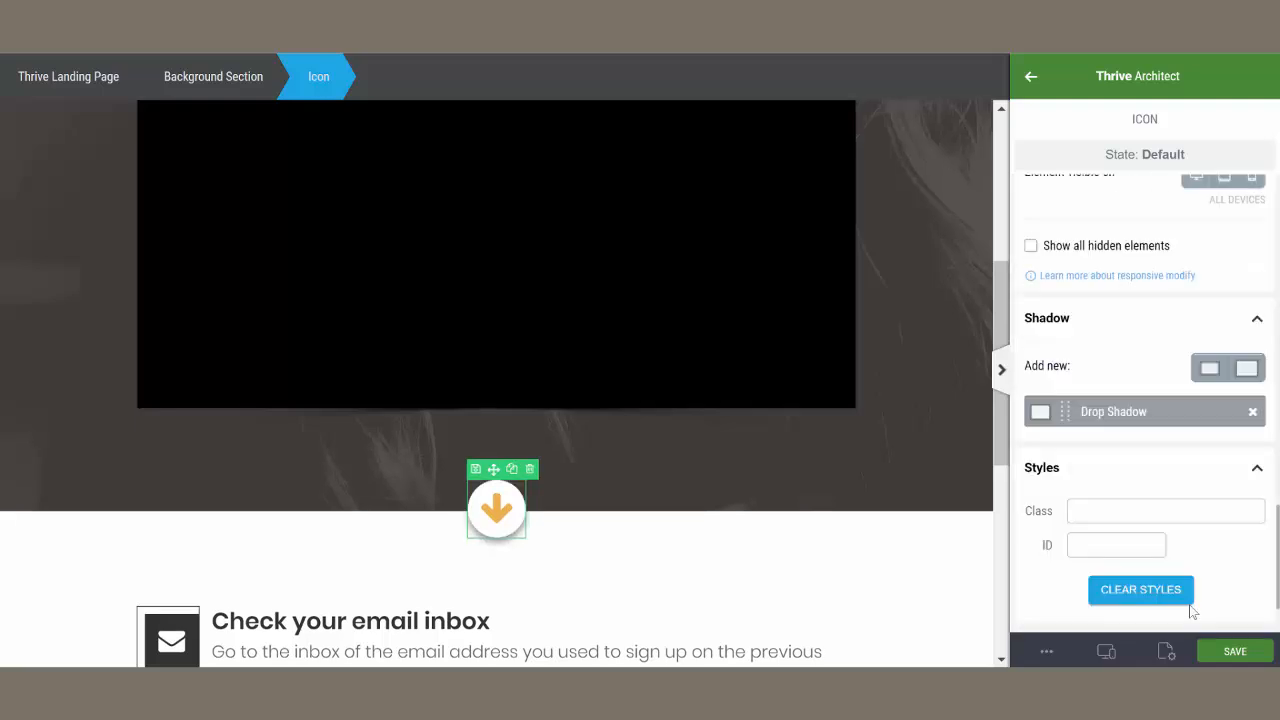
Set the top margin of the "Big ass high five for registering up" headline to 25
{"action": "left_click", "coordinate": [930, 549]}
{"action": "scroll", "coordinate": [926, 545], "scroll_direction": "up", "scroll_amount": 4}
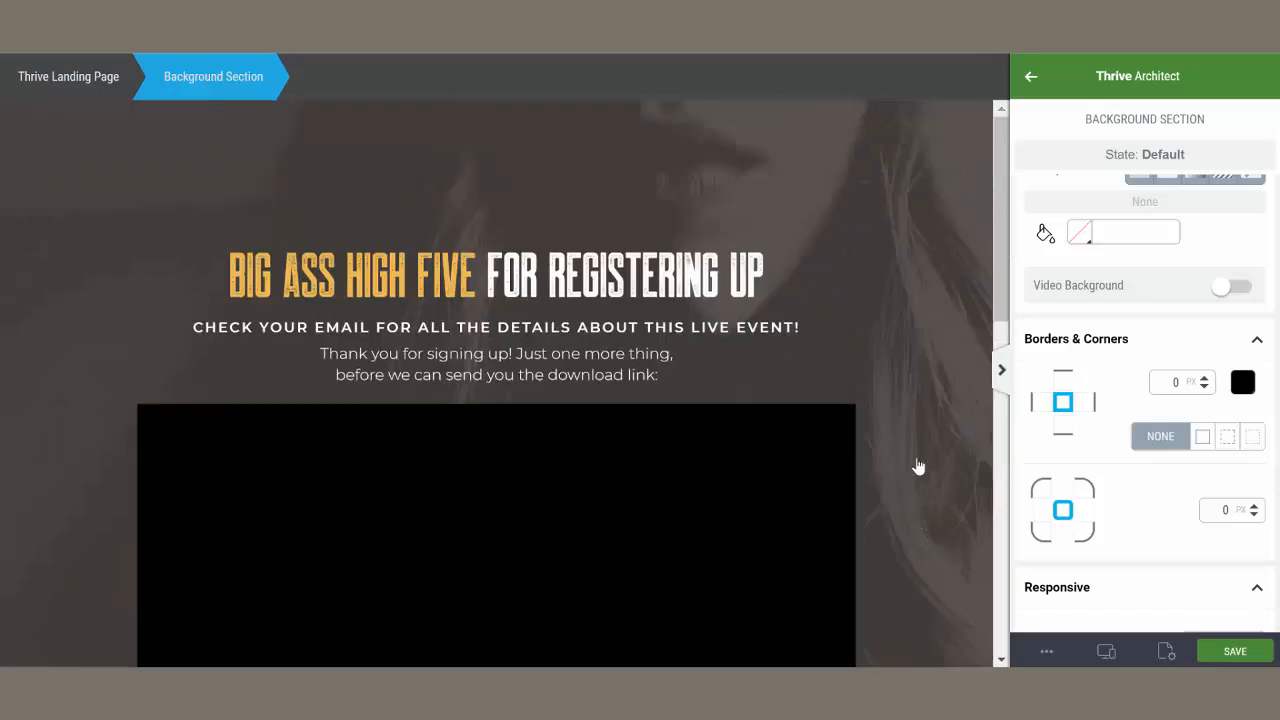
{"action": "left_click", "coordinate": [682, 275]}
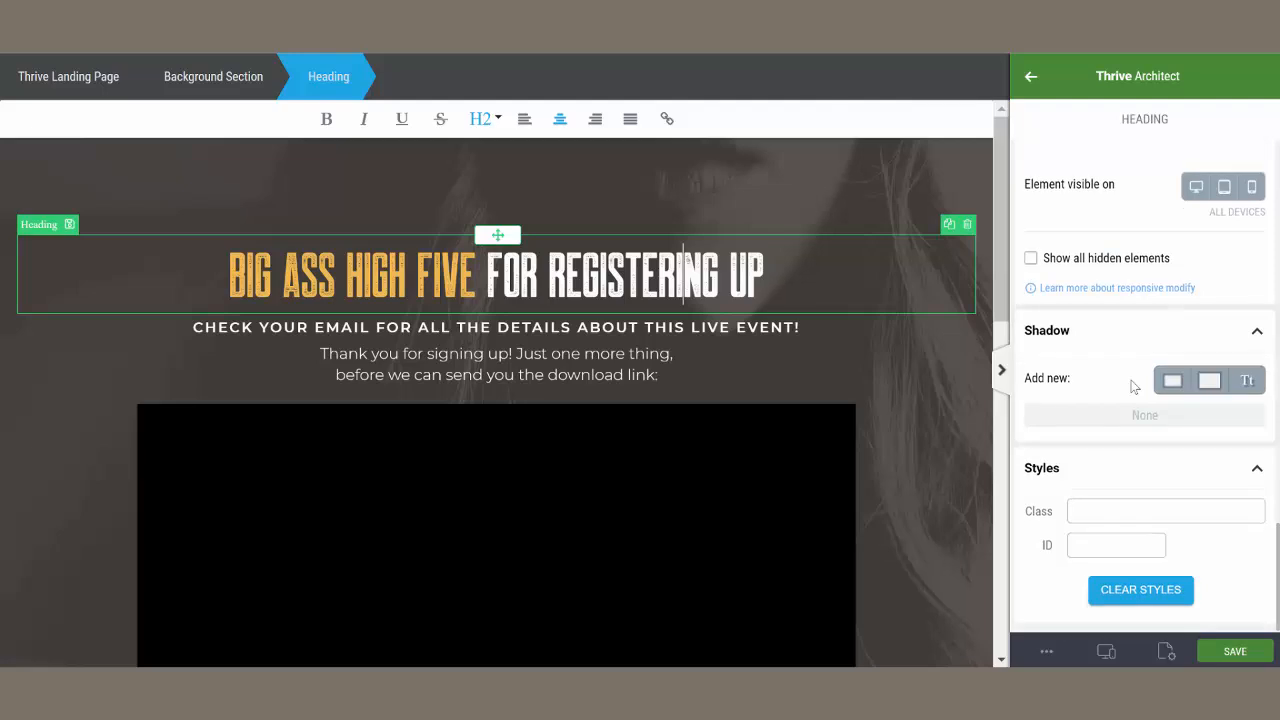
{"action": "scroll", "coordinate": [1130, 380], "scroll_direction": "up", "scroll_amount": 5}
{"action": "scroll", "coordinate": [1130, 380], "scroll_direction": "up", "scroll_amount": 6}
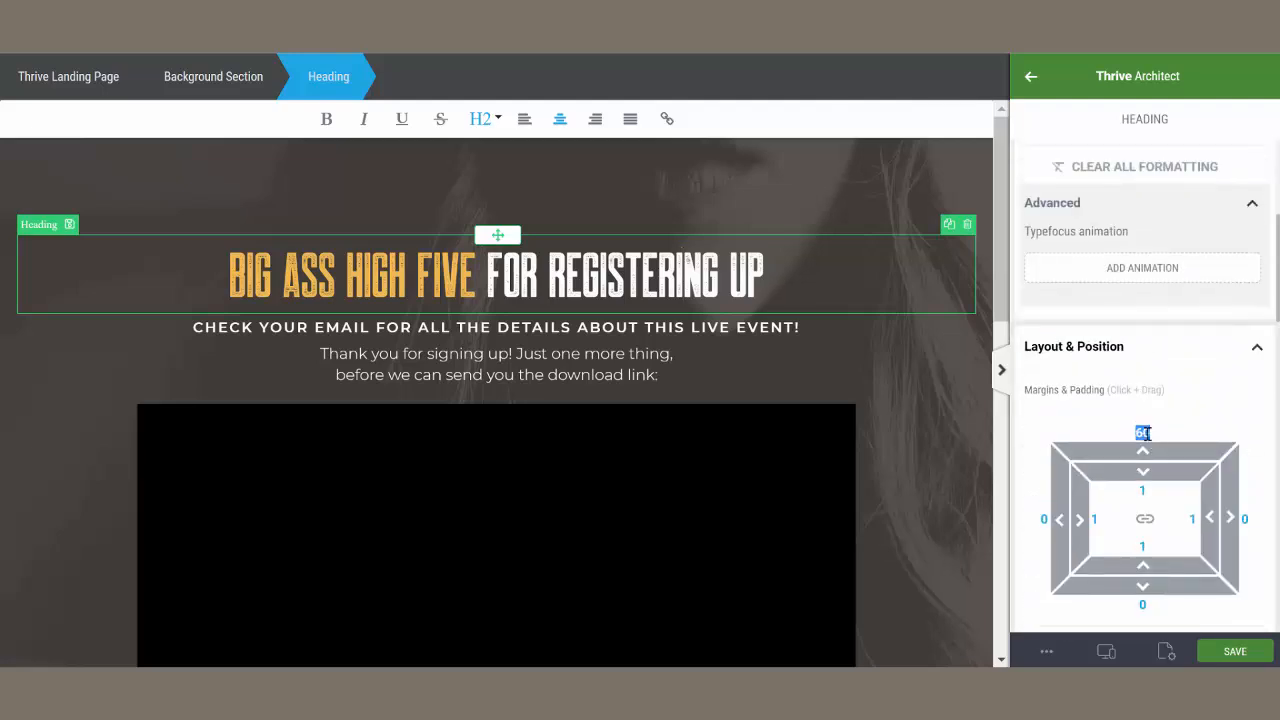
{"action": "type", "text": "25"}
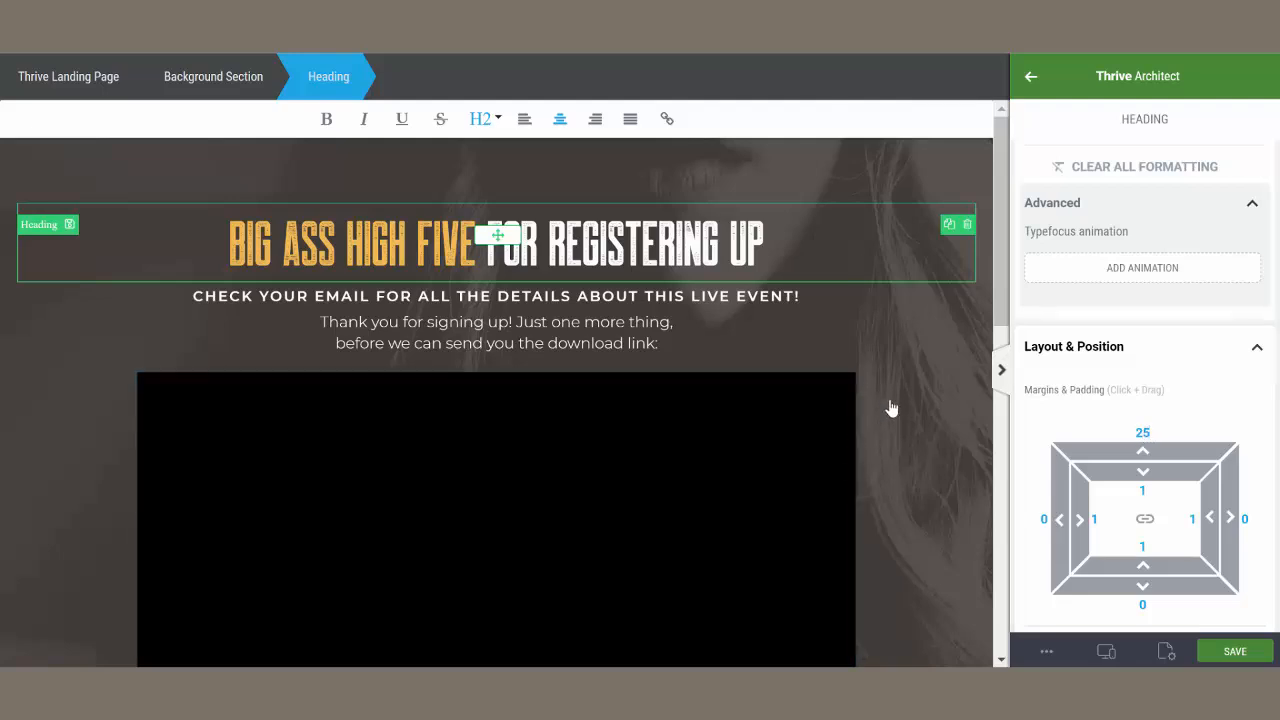
Insert a background section between the header section and the "Check your email inbox" step, with a top margin of 50
{"action": "scroll", "coordinate": [891, 409], "scroll_direction": "down", "scroll_amount": 5}
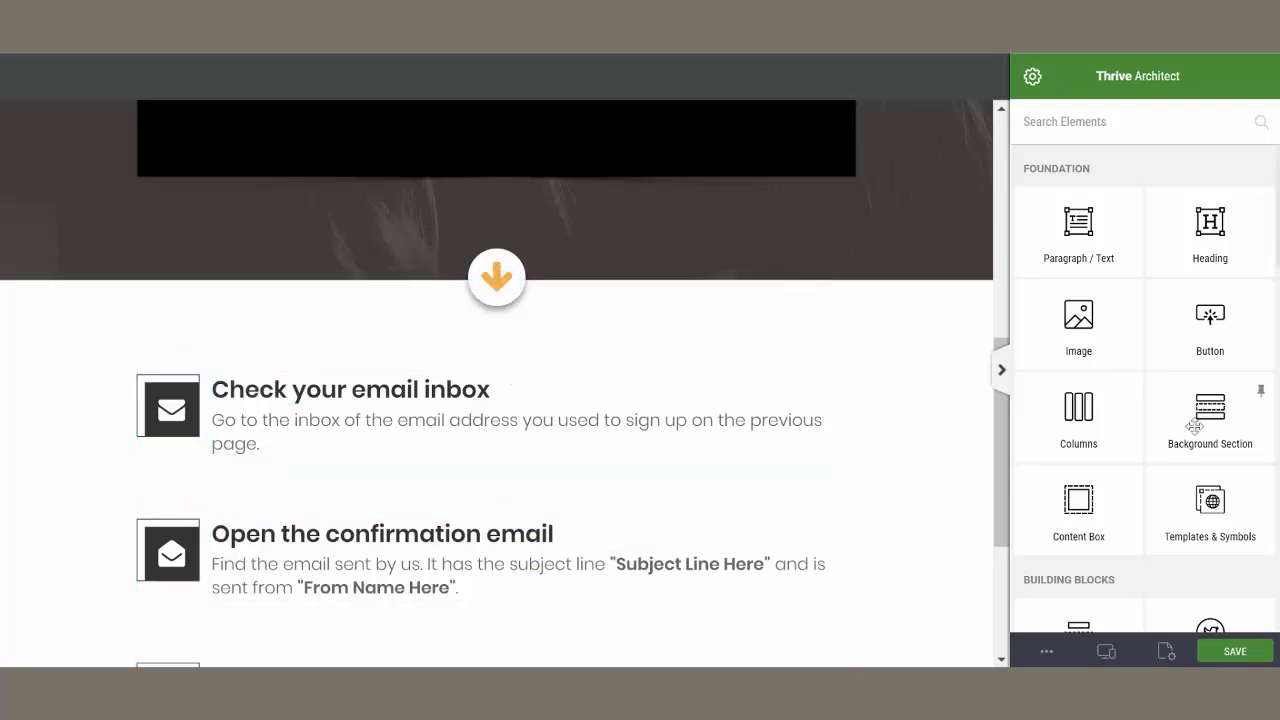
{"action": "left_click_drag", "start_coordinate": [1200, 425], "coordinate": [669, 314]}
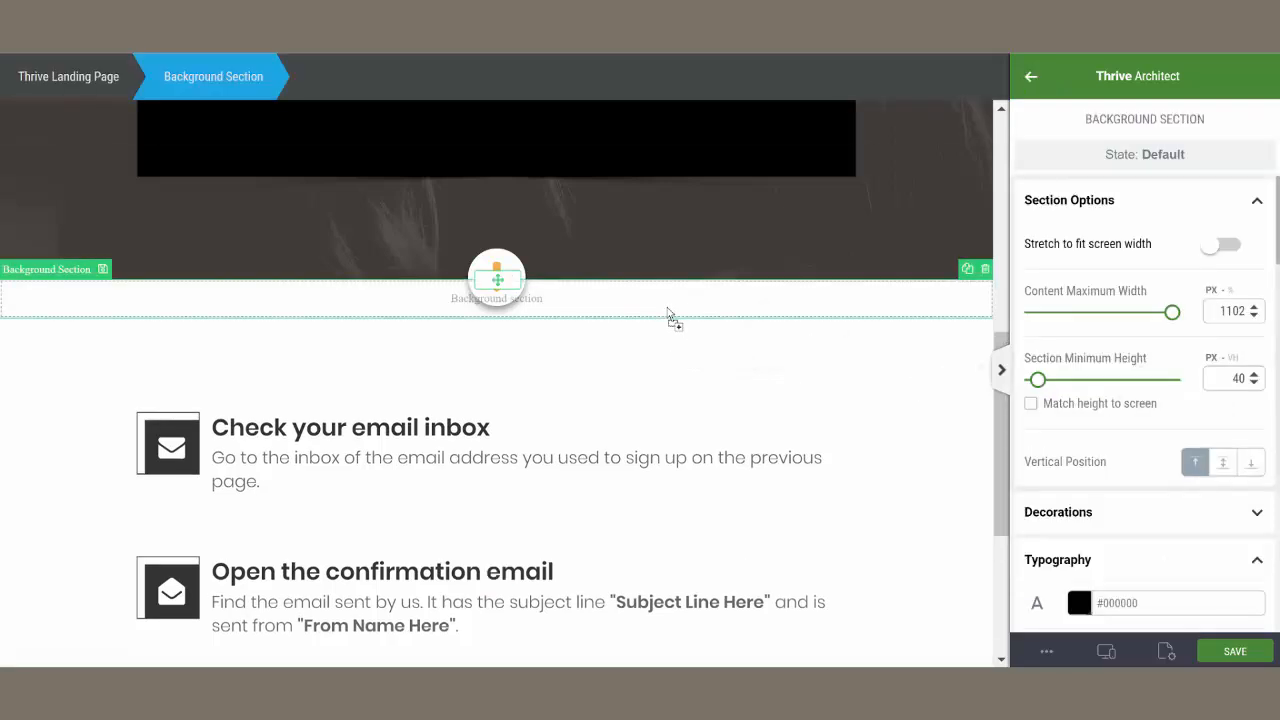
{"action": "scroll", "coordinate": [1135, 392], "scroll_direction": "down", "scroll_amount": 5}
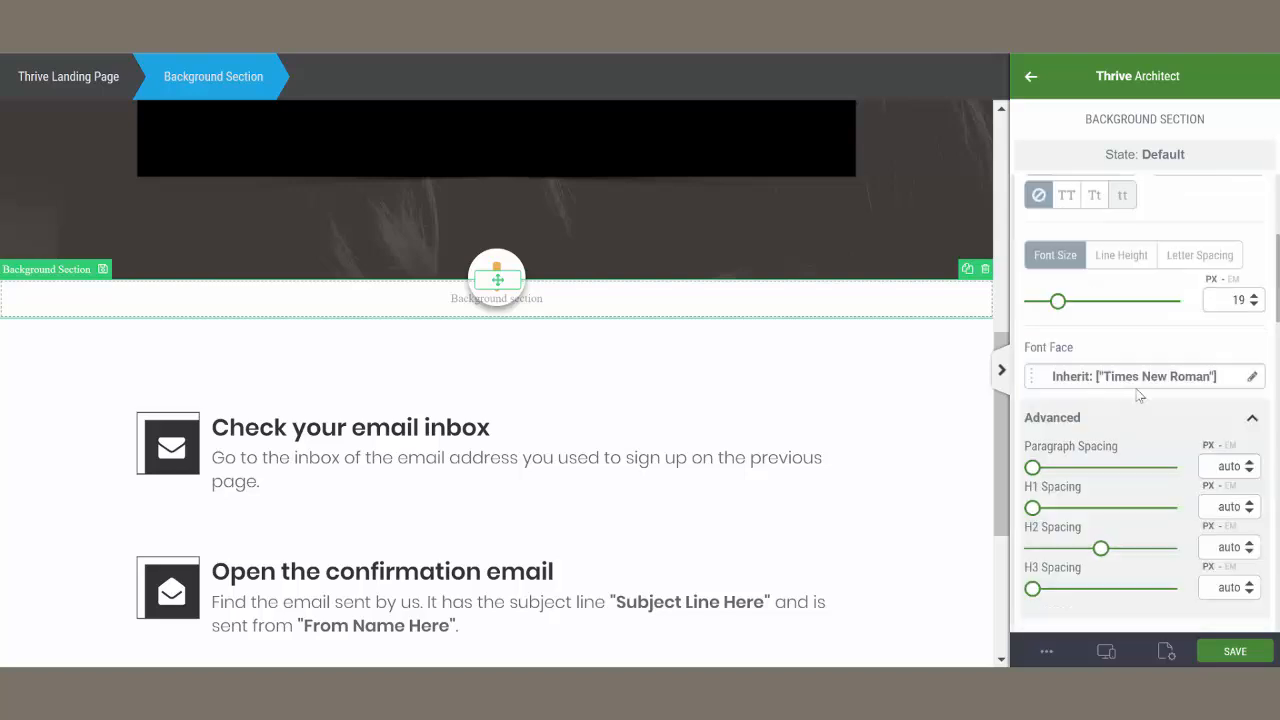
{"action": "scroll", "coordinate": [1138, 396], "scroll_direction": "down", "scroll_amount": 5}
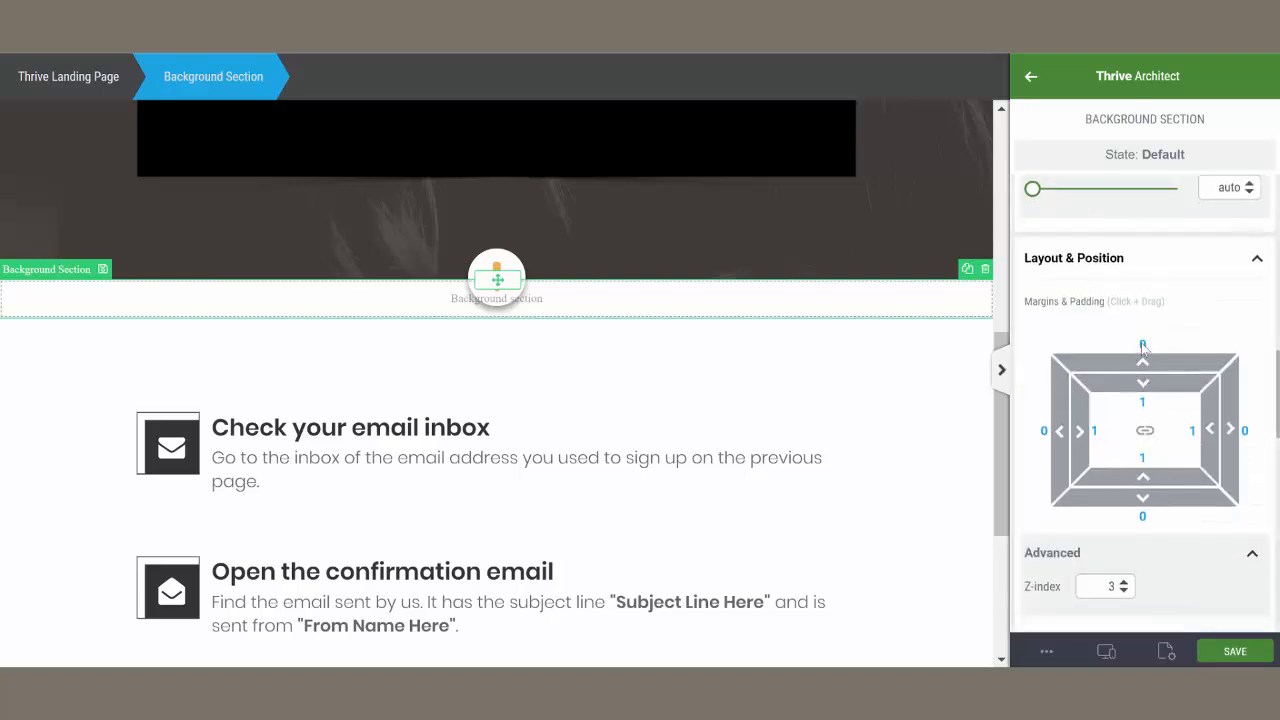
{"action": "left_click_drag", "start_coordinate": [1143, 345], "coordinate": [1143, 347]}
{"action": "type", "text": "0"}
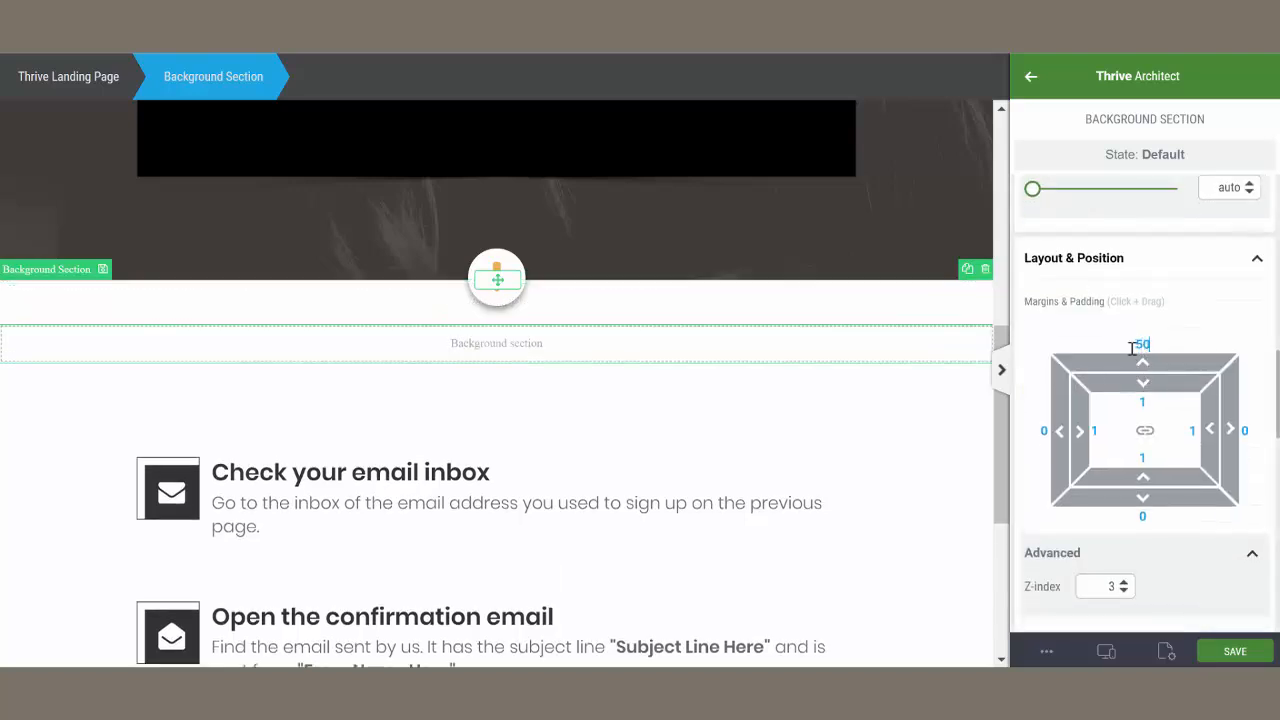
{"action": "left_click", "coordinate": [1028, 80]}
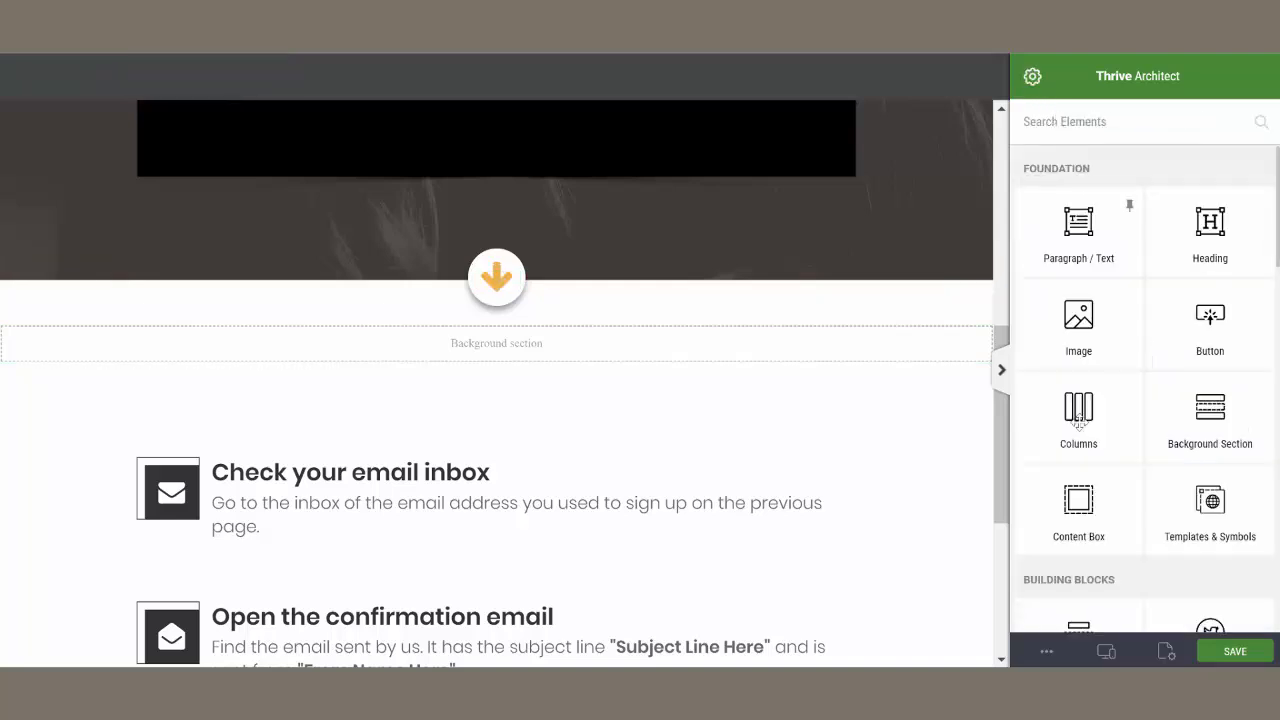
Add a two-column layout with equal halves to the new section and place the bio portrait from the media library in the right column
{"action": "left_click_drag", "start_coordinate": [1078, 408], "coordinate": [736, 357]}
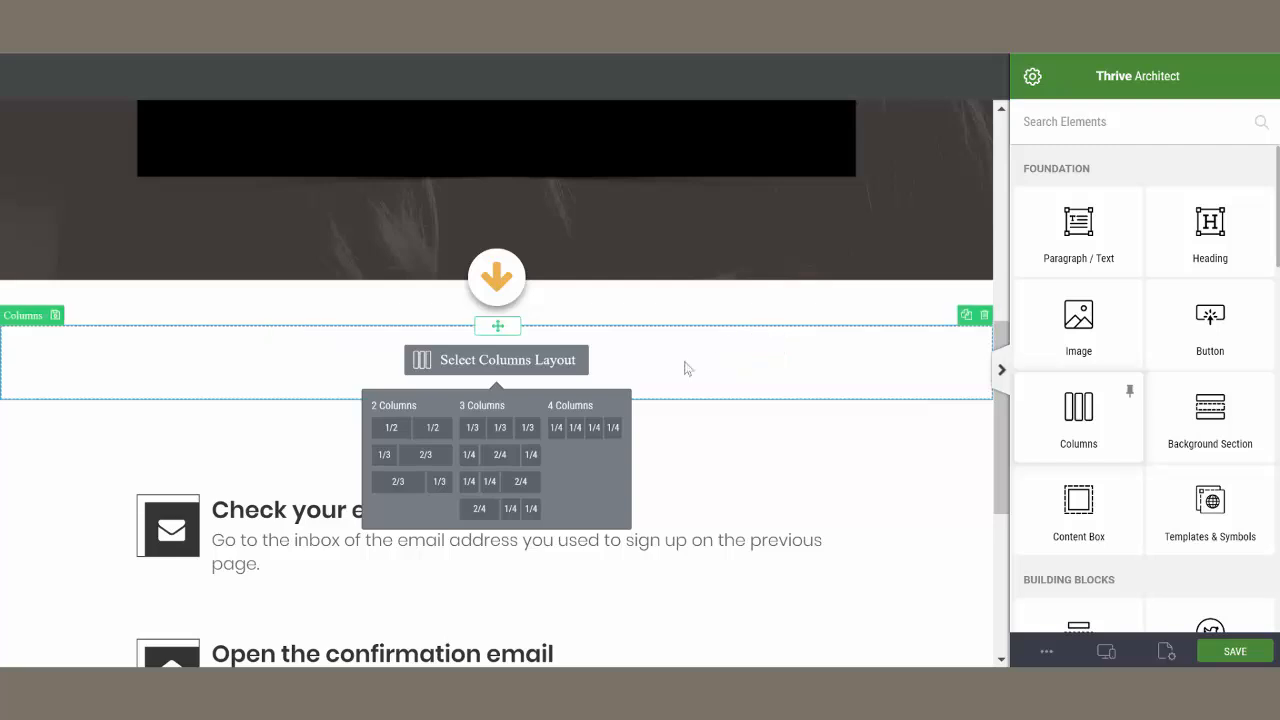
{"action": "left_click", "coordinate": [432, 428]}
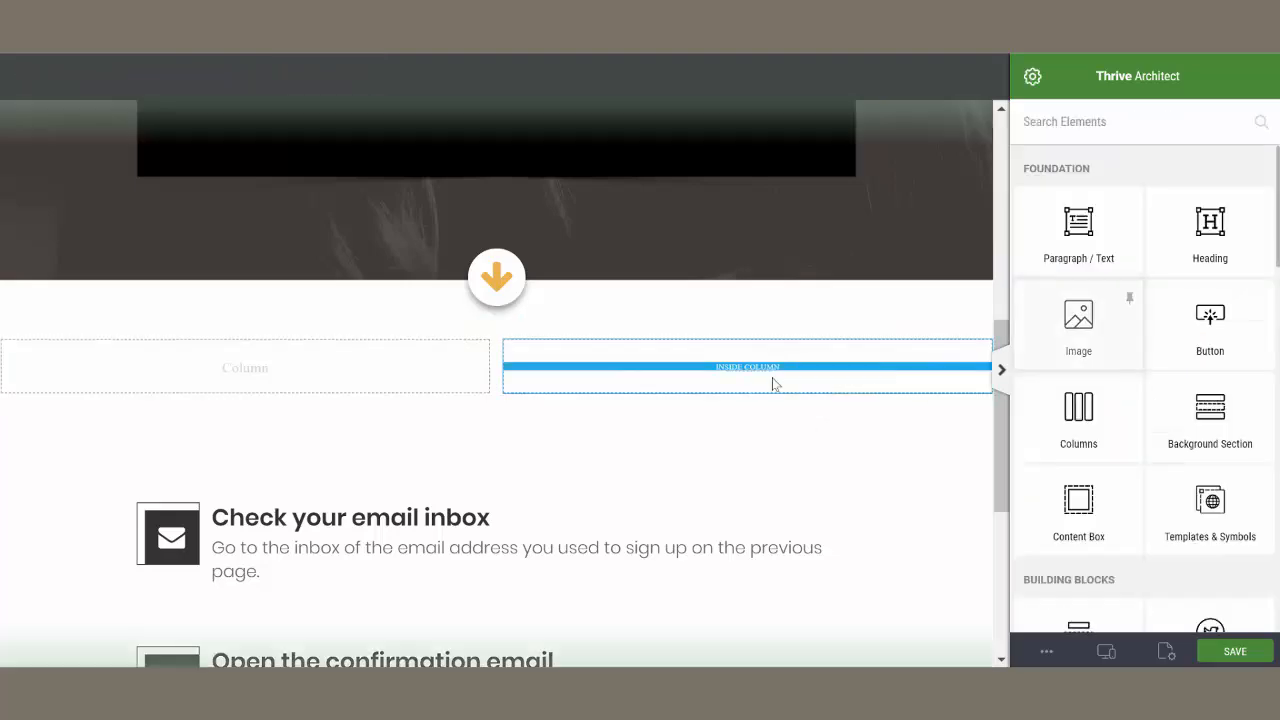
{"action": "left_click_drag", "start_coordinate": [771, 380], "coordinate": [780, 369]}
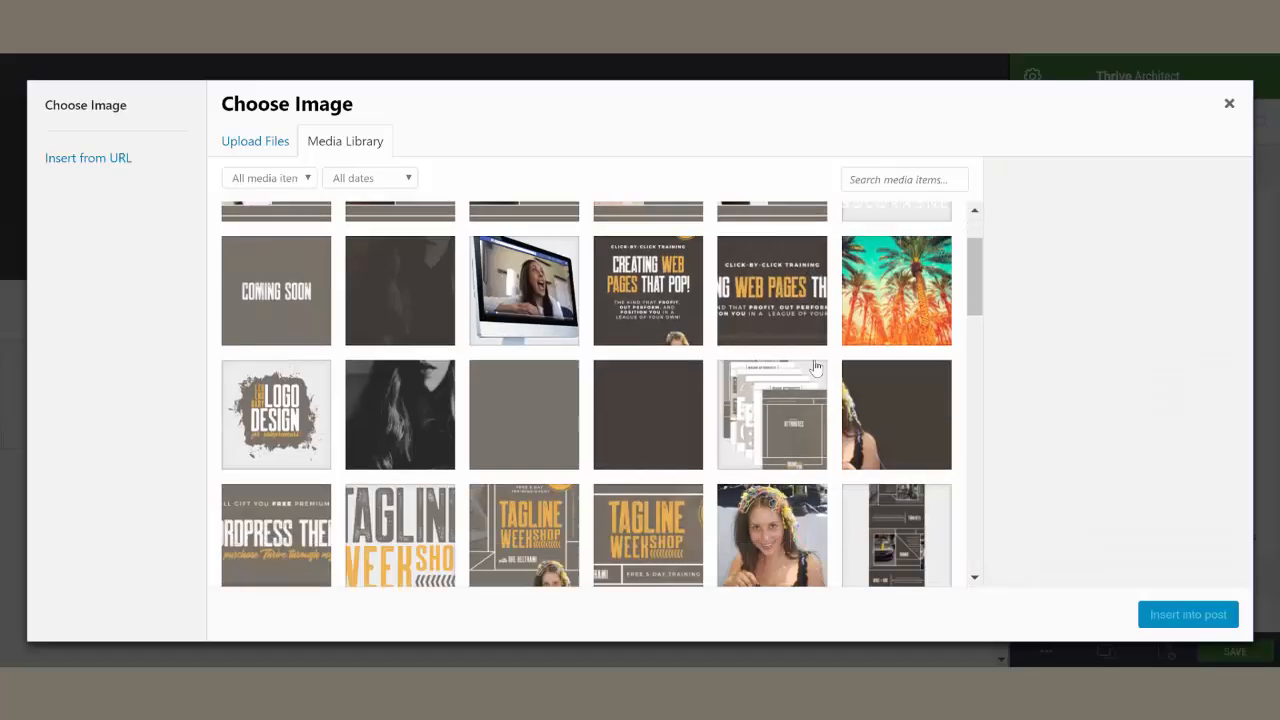
{"action": "left_click", "coordinate": [877, 179]}
{"action": "type", "text": "dre"}
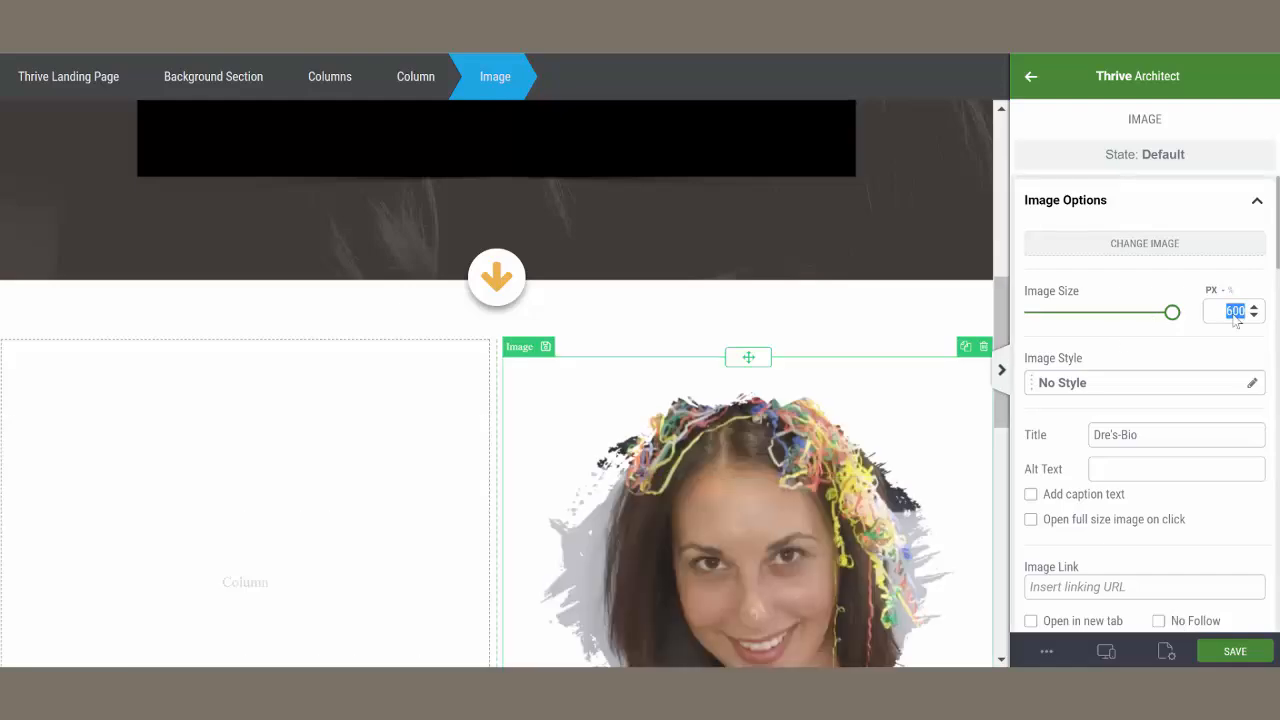
Reduce the bio portrait's image size and insert the Paragraph (light) template below the portrait
{"action": "type", "text": "375"}
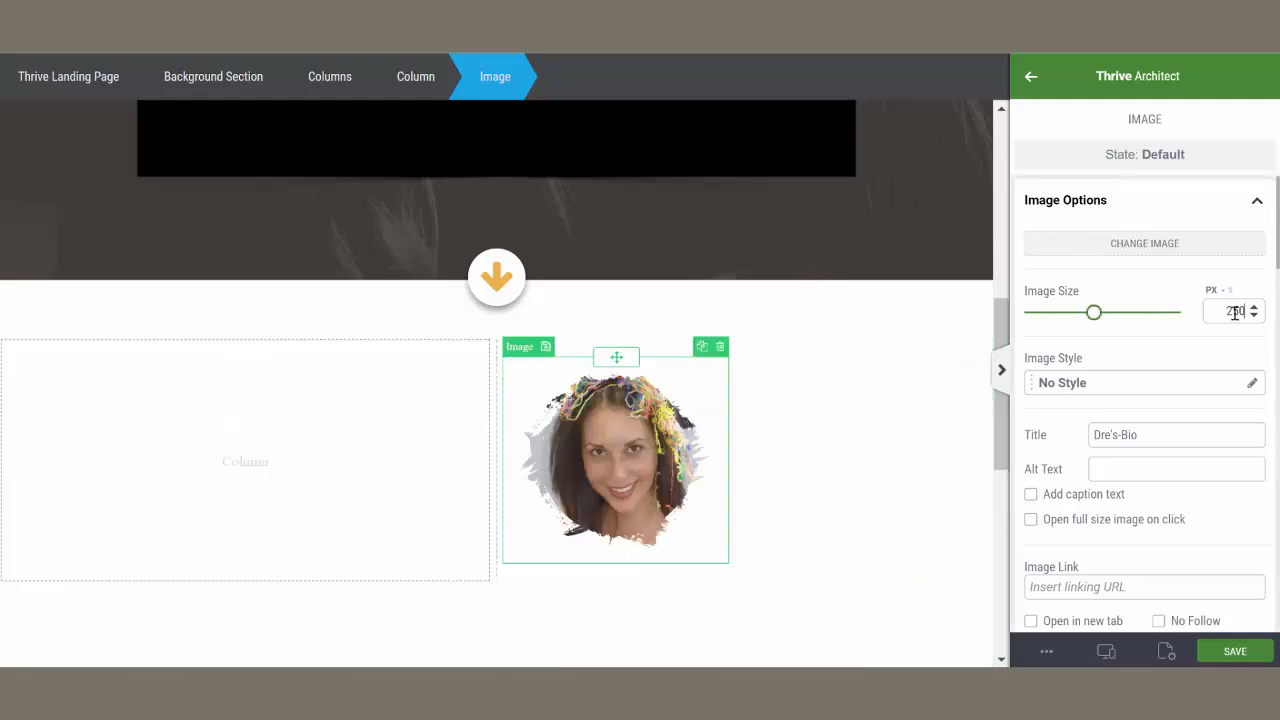
{"action": "left_click", "coordinate": [1031, 76]}
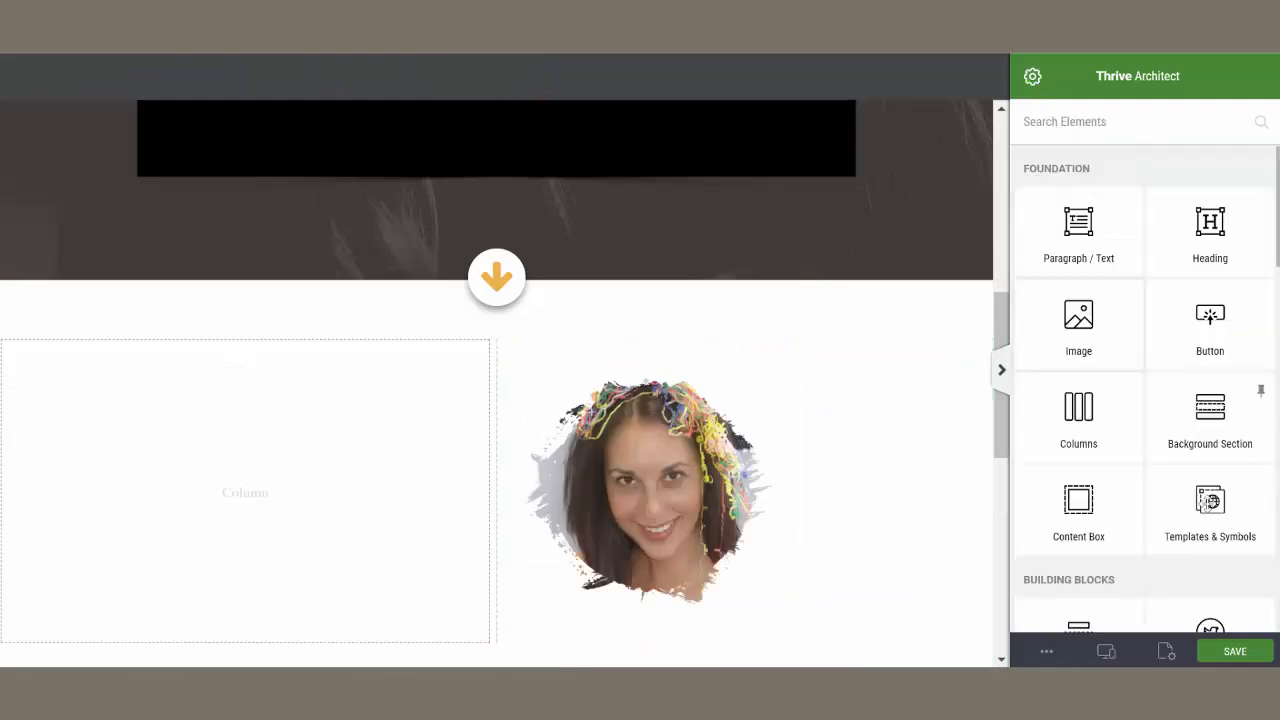
{"action": "left_click_drag", "start_coordinate": [1210, 510], "coordinate": [694, 620]}
{"action": "type", "text": "par"}
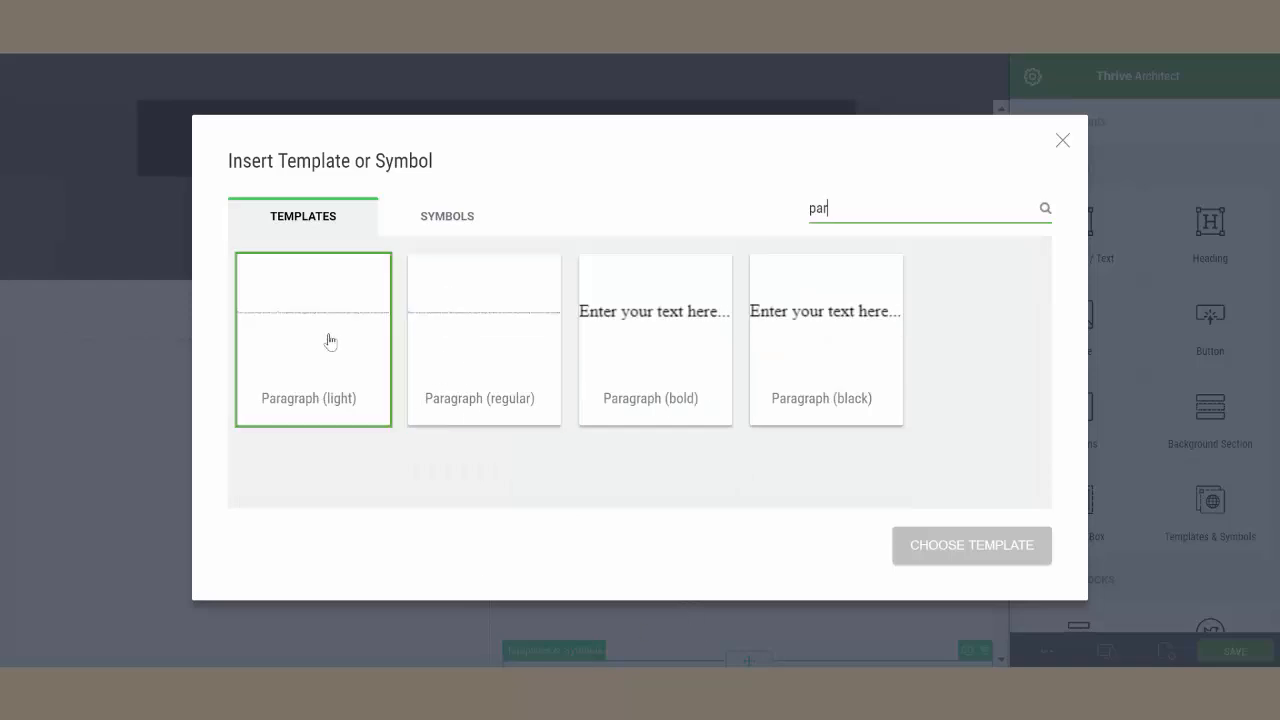
{"action": "left_click", "coordinate": [331, 343]}
{"action": "left_click", "coordinate": [971, 545]}
{"action": "scroll", "coordinate": [782, 495], "scroll_direction": "down", "scroll_amount": 3}
Replace the paragraph text with the founder's full name in bold followed by "Founder of The Branded Solopreneur", and recolor the text
{"action": "triple_click", "coordinate": [683, 463]}
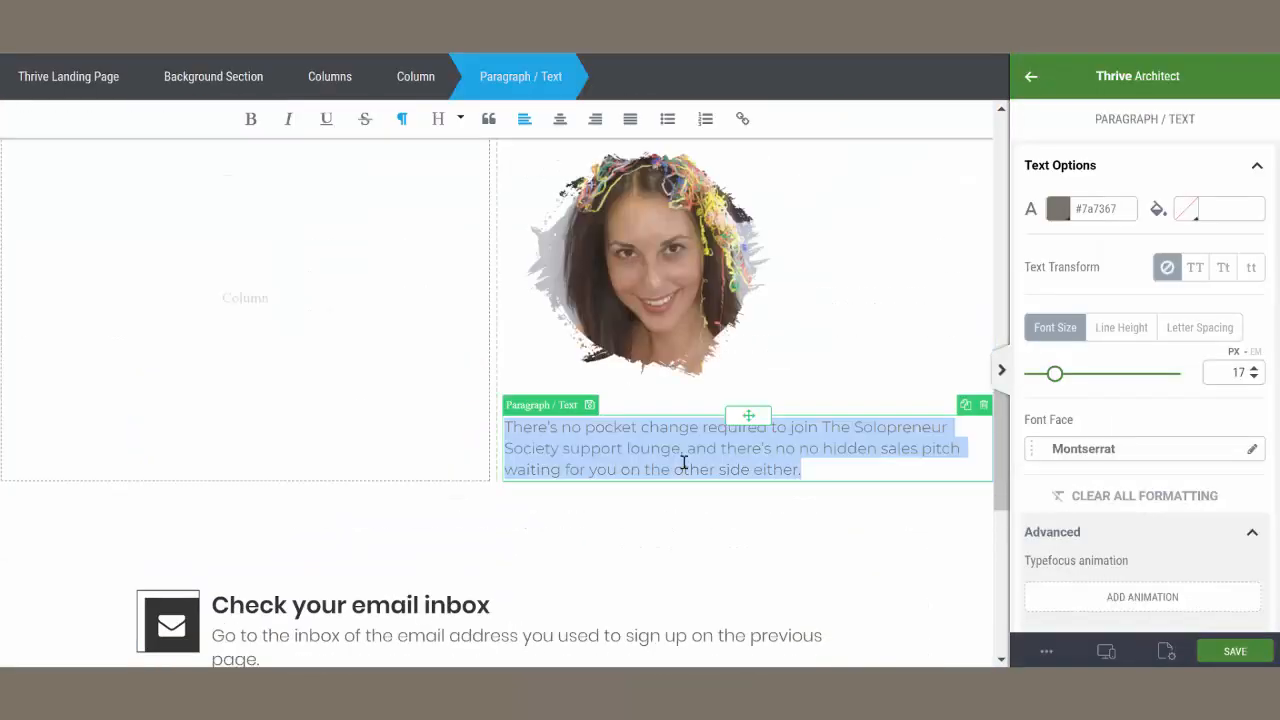
{"action": "type", "text": "Dre Beltrami, Founder of The Branded Solopreneur"}
{"action": "left_click_drag", "start_coordinate": [609, 432], "coordinate": [507, 432]}
{"action": "key", "text": "ctrl+b"}
{"action": "left_click", "coordinate": [634, 429]}
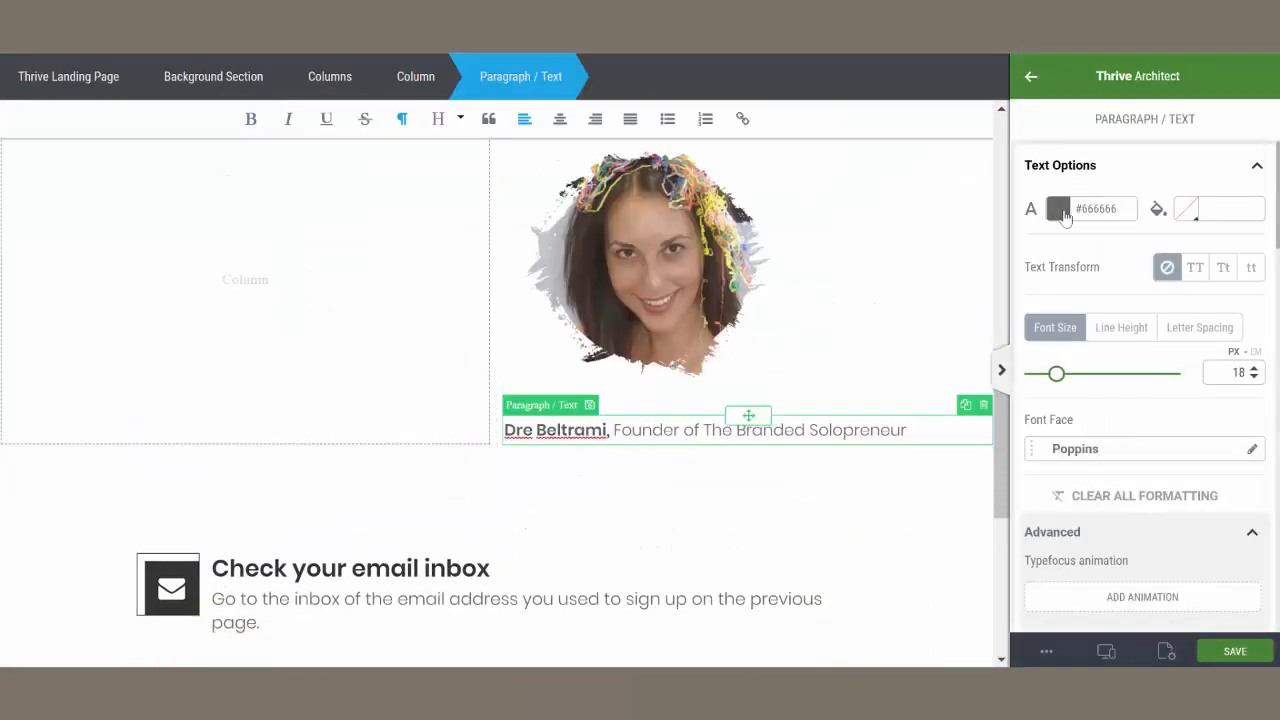
{"action": "left_click", "coordinate": [1058, 208]}
{"action": "left_click", "coordinate": [1200, 610]}
Limit the portrait caption's max width to 281 px and center-align the caption block
{"action": "scroll", "coordinate": [1172, 340], "scroll_direction": "down", "scroll_amount": 5}
{"action": "left_click_drag", "start_coordinate": [1172, 340], "coordinate": [1104, 339]}
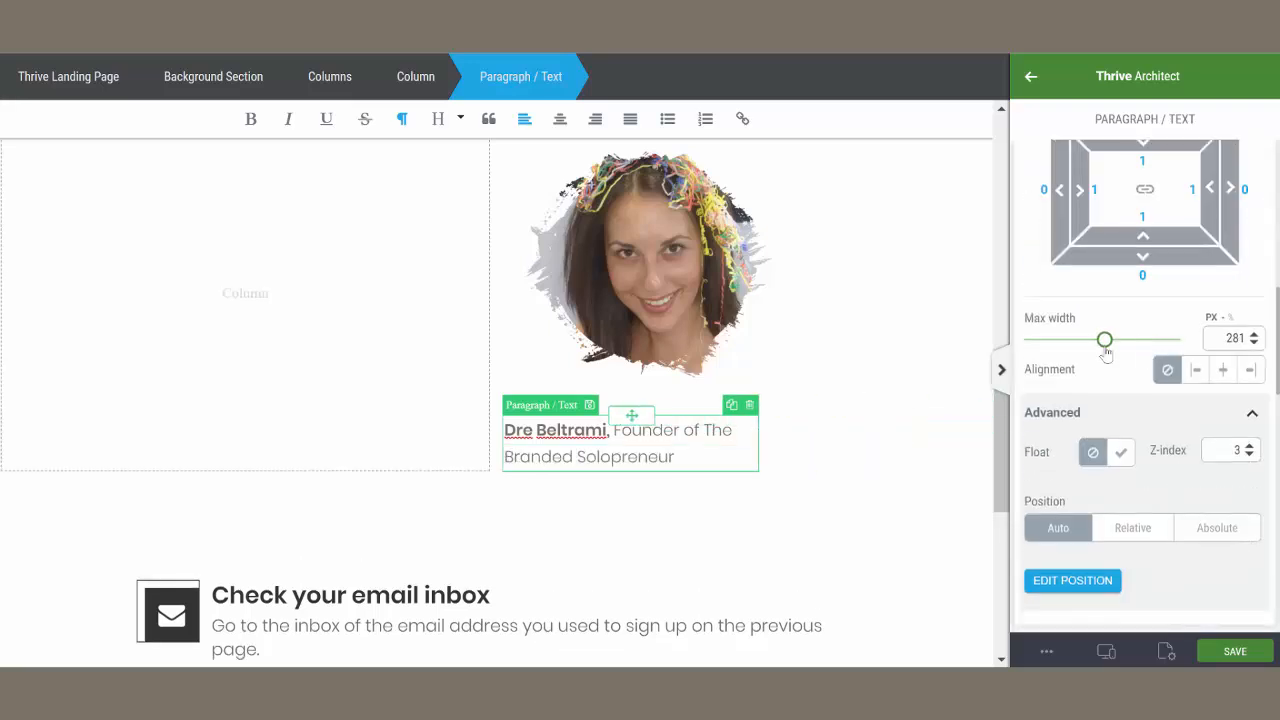
{"action": "left_click", "coordinate": [1223, 370]}
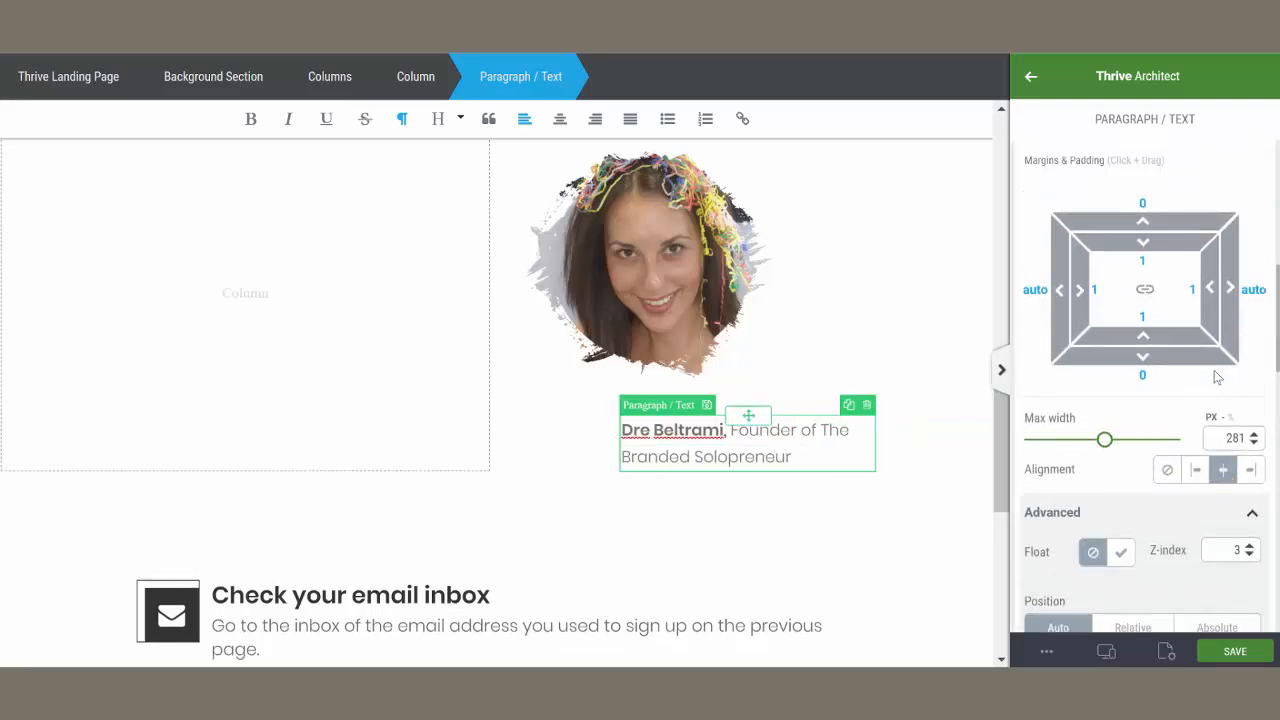
Insert an H3 heading template in the empty column reading "This live training kicks off on Monday, May 12th at 9am EST" and tighten its line height
{"action": "left_click", "coordinate": [1031, 76]}
{"action": "left_click_drag", "start_coordinate": [1210, 505], "coordinate": [240, 386]}
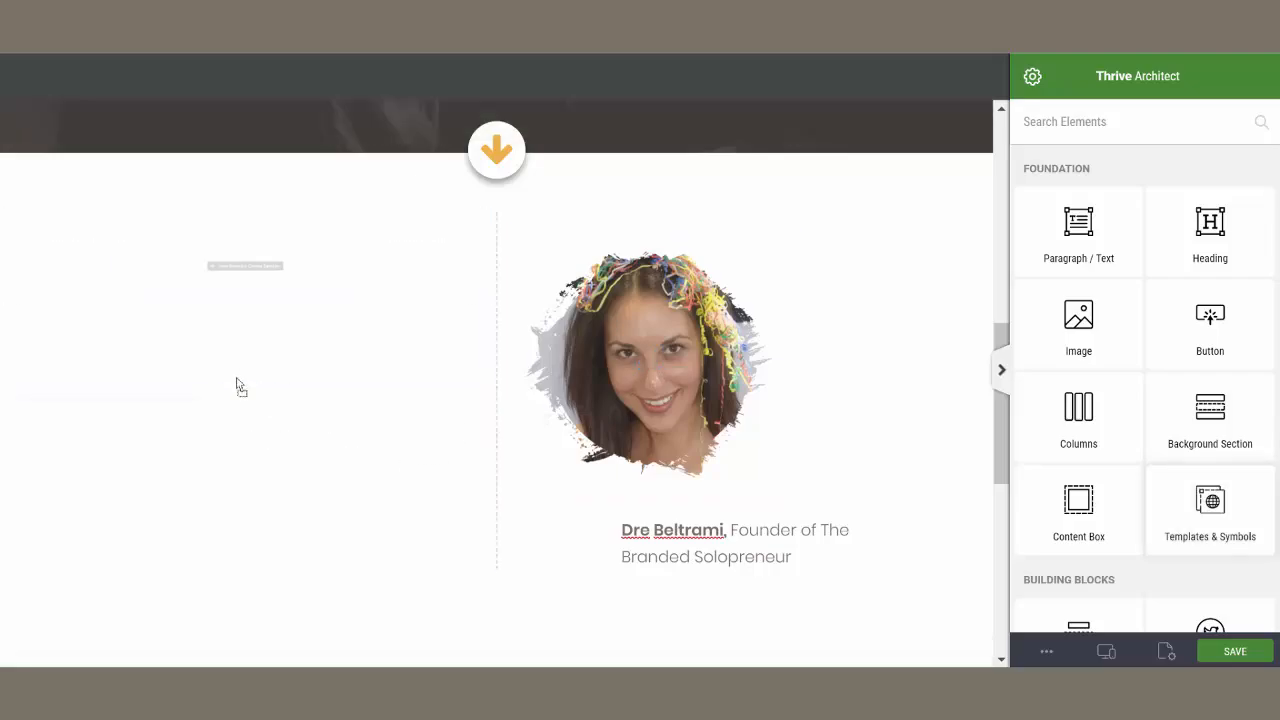
{"action": "type", "text": "h3"}
{"action": "left_click", "coordinate": [712, 330]}
{"action": "left_click", "coordinate": [950, 543]}
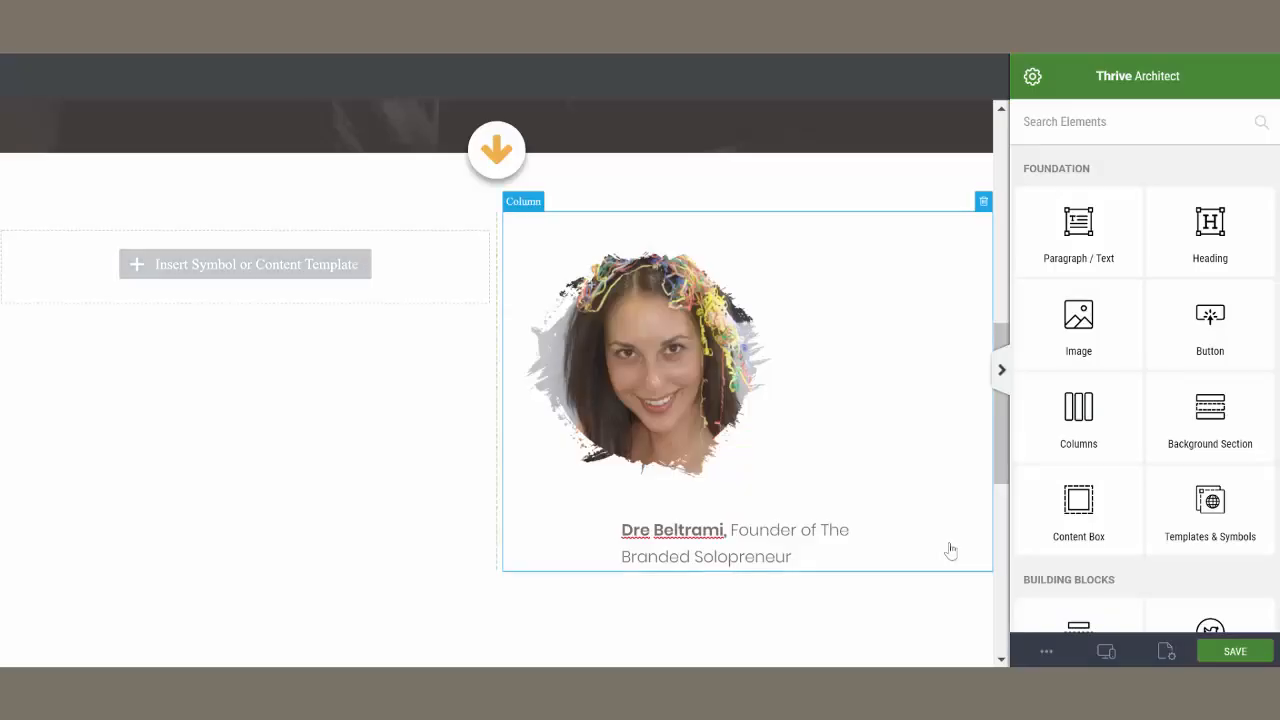
{"action": "left_click", "coordinate": [236, 226]}
{"action": "left_click", "coordinate": [313, 228]}
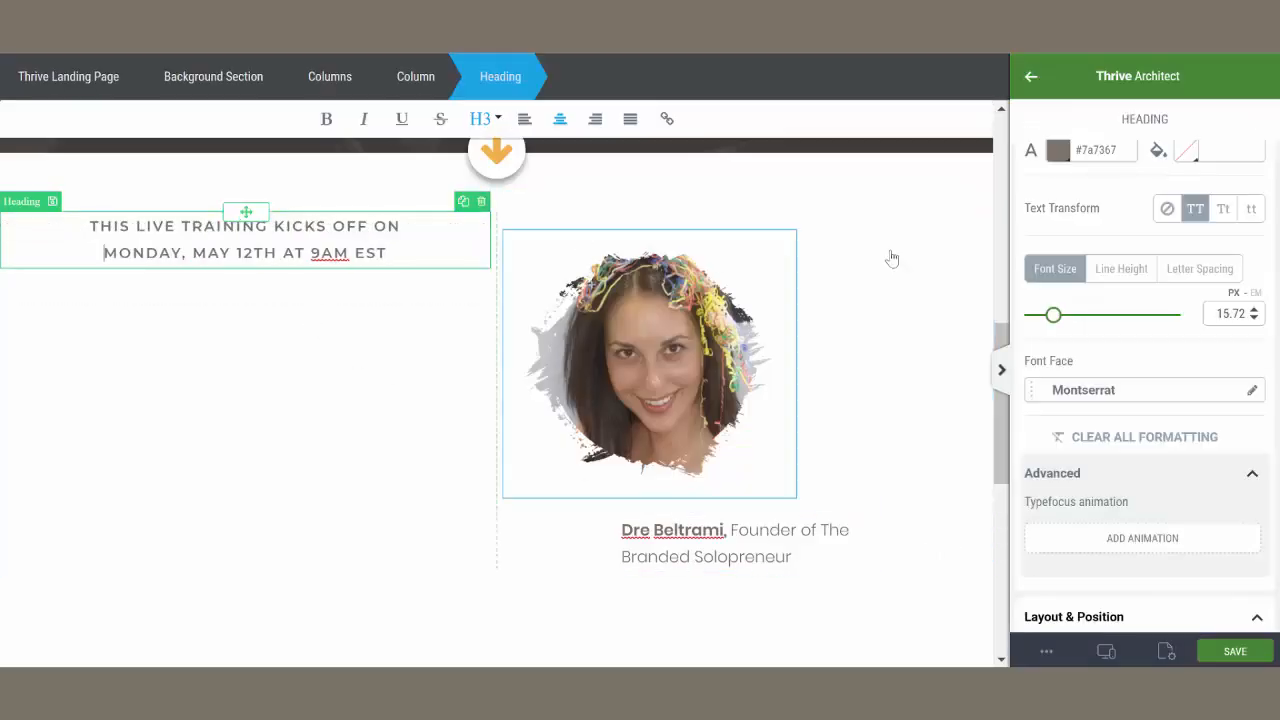
{"action": "left_click", "coordinate": [1121, 268]}
{"action": "left_click_drag", "start_coordinate": [1071, 315], "coordinate": [1060, 315]}
{"action": "triple_click", "coordinate": [272, 246]}
{"action": "left_click", "coordinate": [326, 119]}
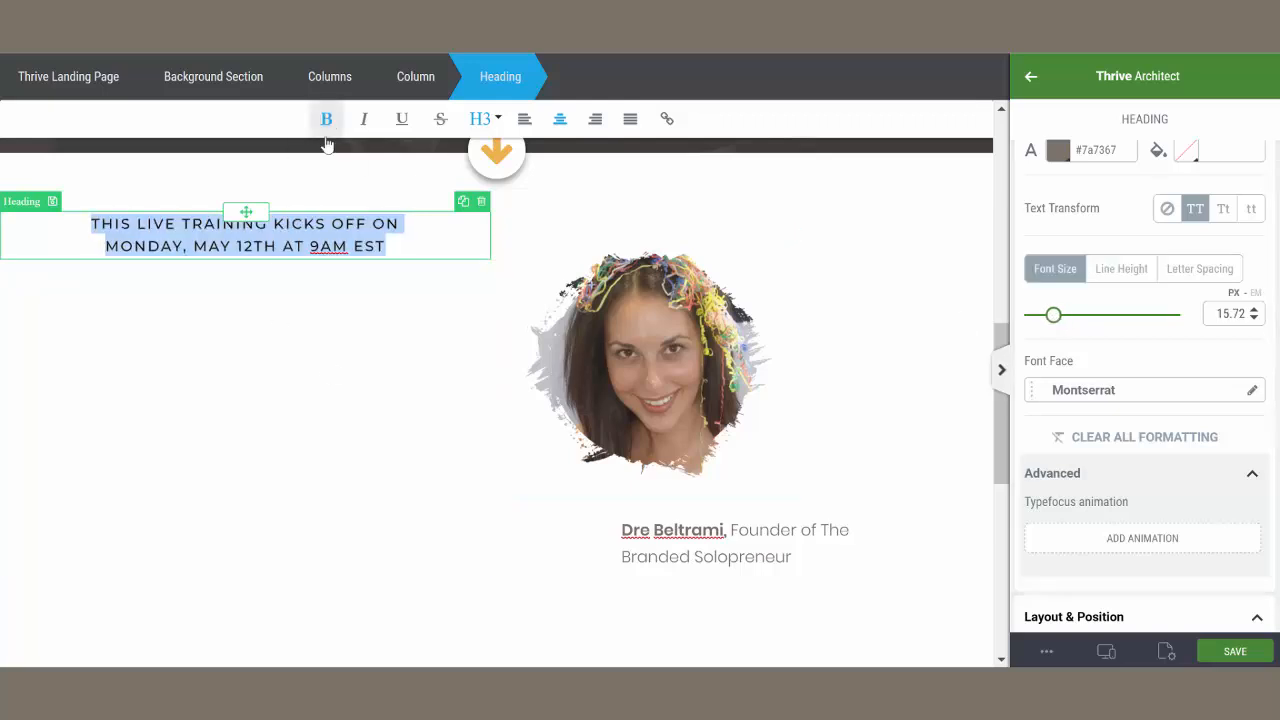
{"action": "left_click", "coordinate": [326, 119]}
{"action": "left_click", "coordinate": [343, 297]}
{"action": "left_click", "coordinate": [366, 246]}
{"action": "left_click", "coordinate": [1098, 388]}
{"action": "left_click", "coordinate": [1088, 533]}
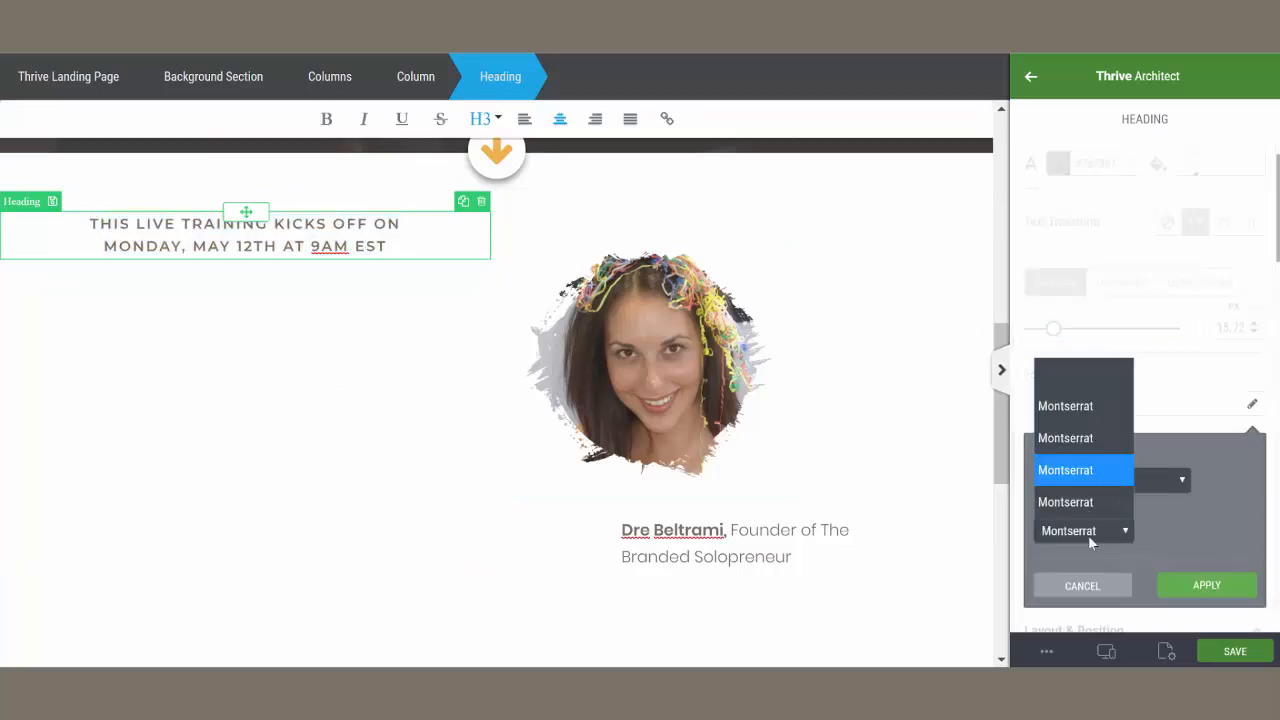
{"action": "left_click", "coordinate": [1063, 439]}
{"action": "left_click", "coordinate": [1081, 531]}
{"action": "left_click", "coordinate": [1090, 592]}
{"action": "left_click", "coordinate": [1090, 593]}
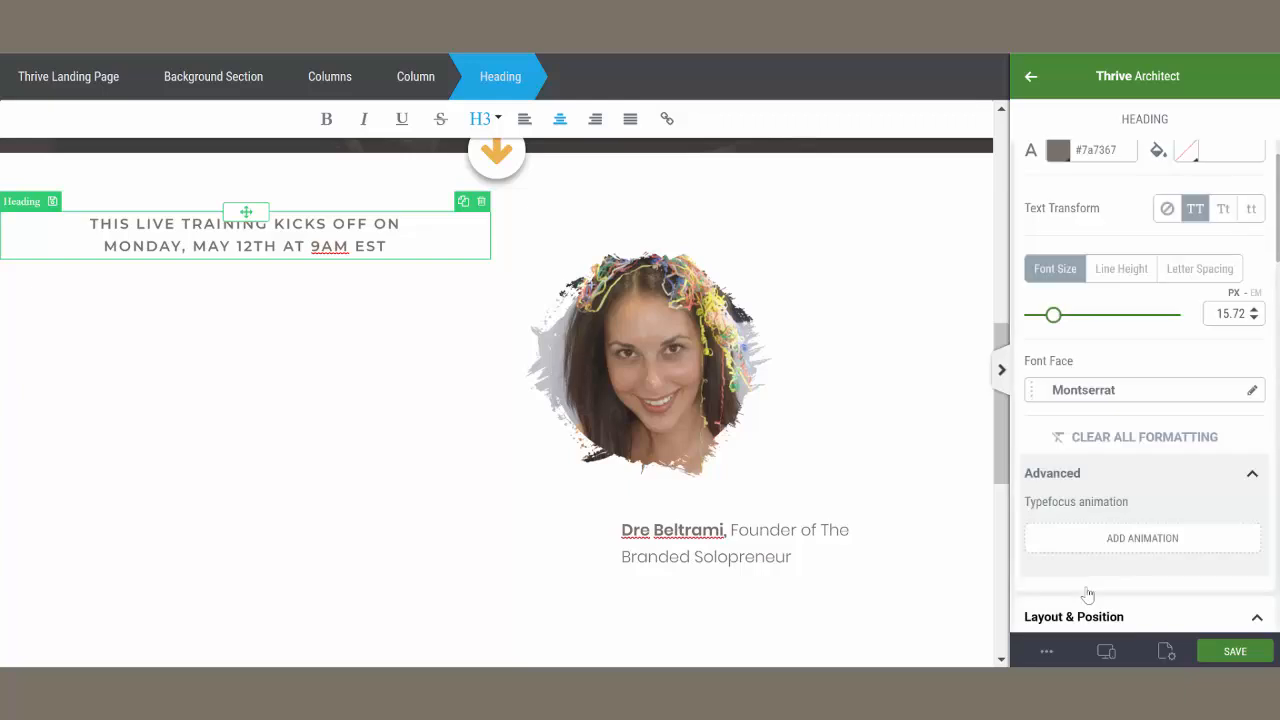
Save the page and insert a Countdown element below the live training heading
{"action": "key", "text": "ctrl+s"}
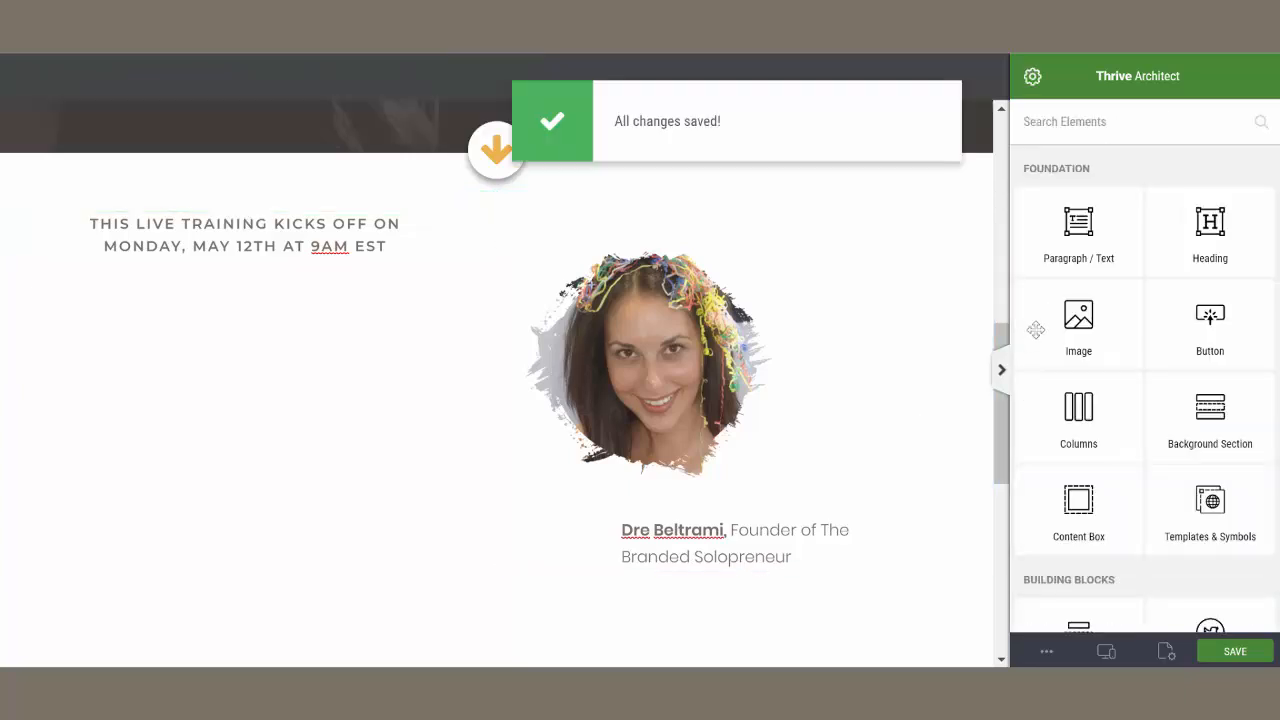
{"action": "left_click", "coordinate": [1067, 122]}
{"action": "type", "text": "cout"}
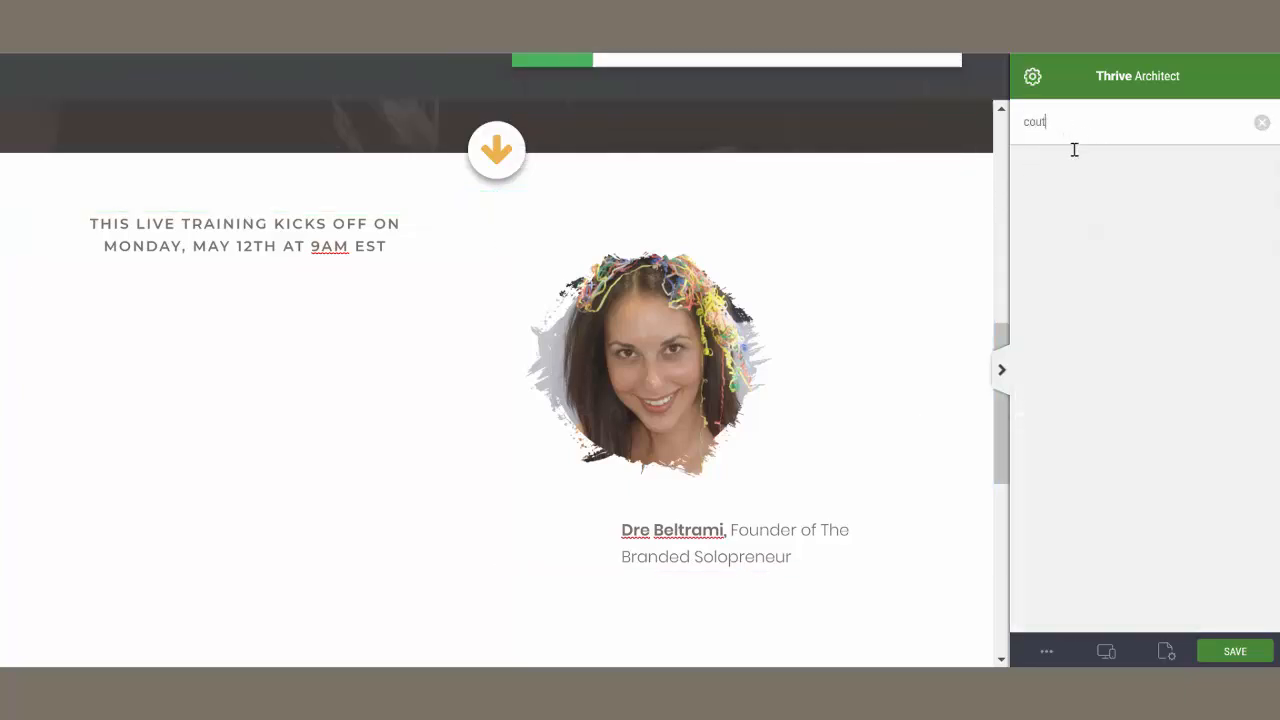
{"action": "key", "text": "BackSpace"}
{"action": "type", "text": "nt"}
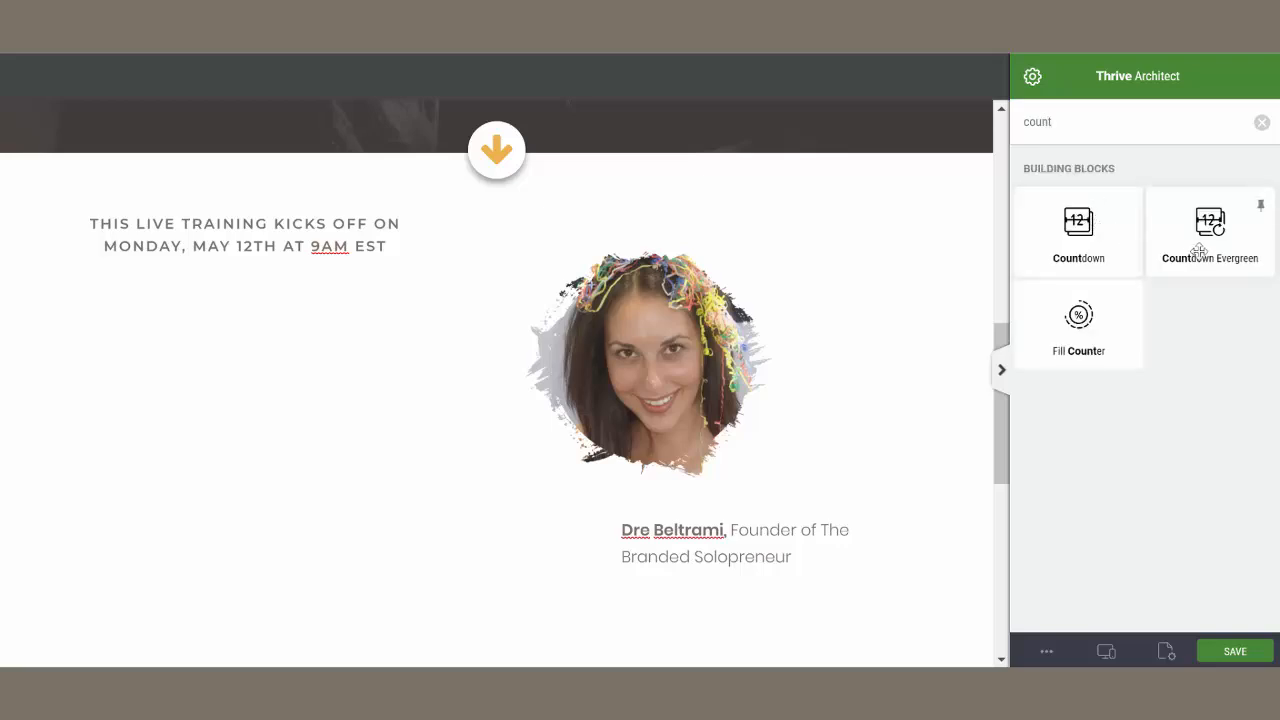
{"action": "mouse_move", "coordinate": [1099, 231]}
{"action": "left_mouse_down"}
{"action": "mouse_move", "coordinate": [781, 246]}
{"action": "mouse_move", "coordinate": [301, 315]}
{"action": "mouse_move", "coordinate": [252, 252]}
{"action": "left_mouse_up"}
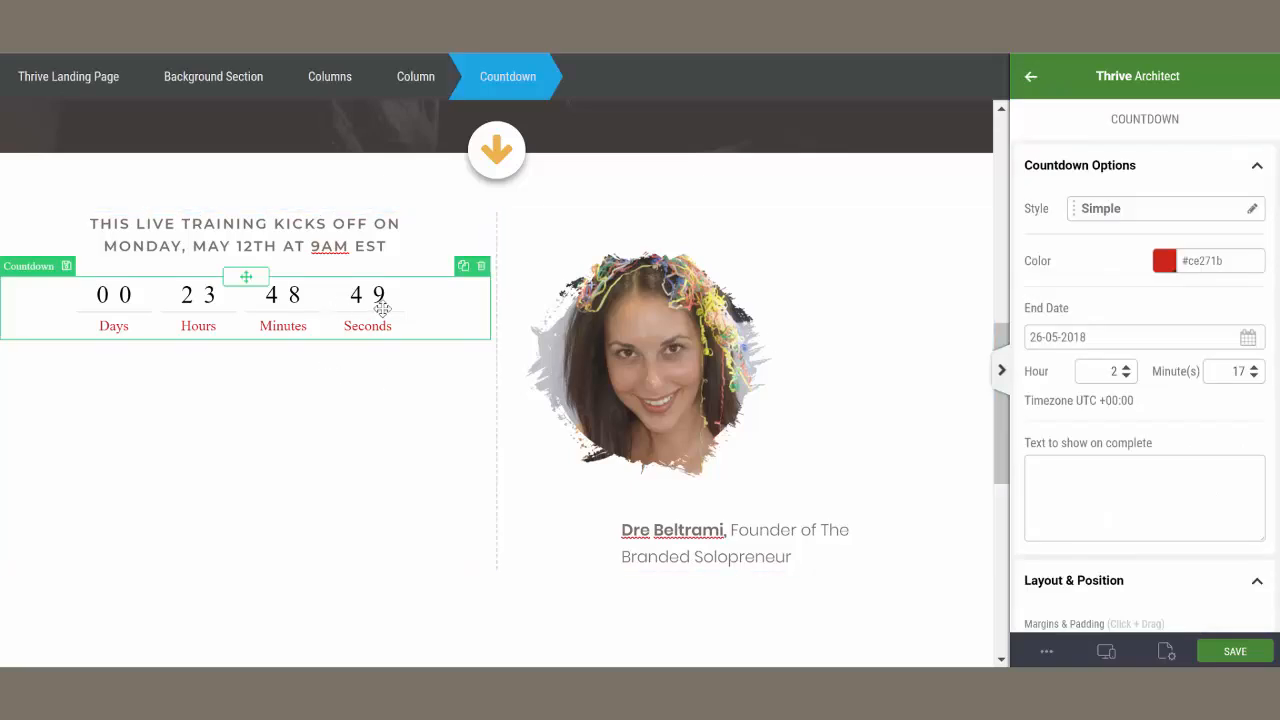
Configure the countdown with the Squared style, color #efb14d and end date 29-05-2018
{"action": "left_click", "coordinate": [1152, 210]}
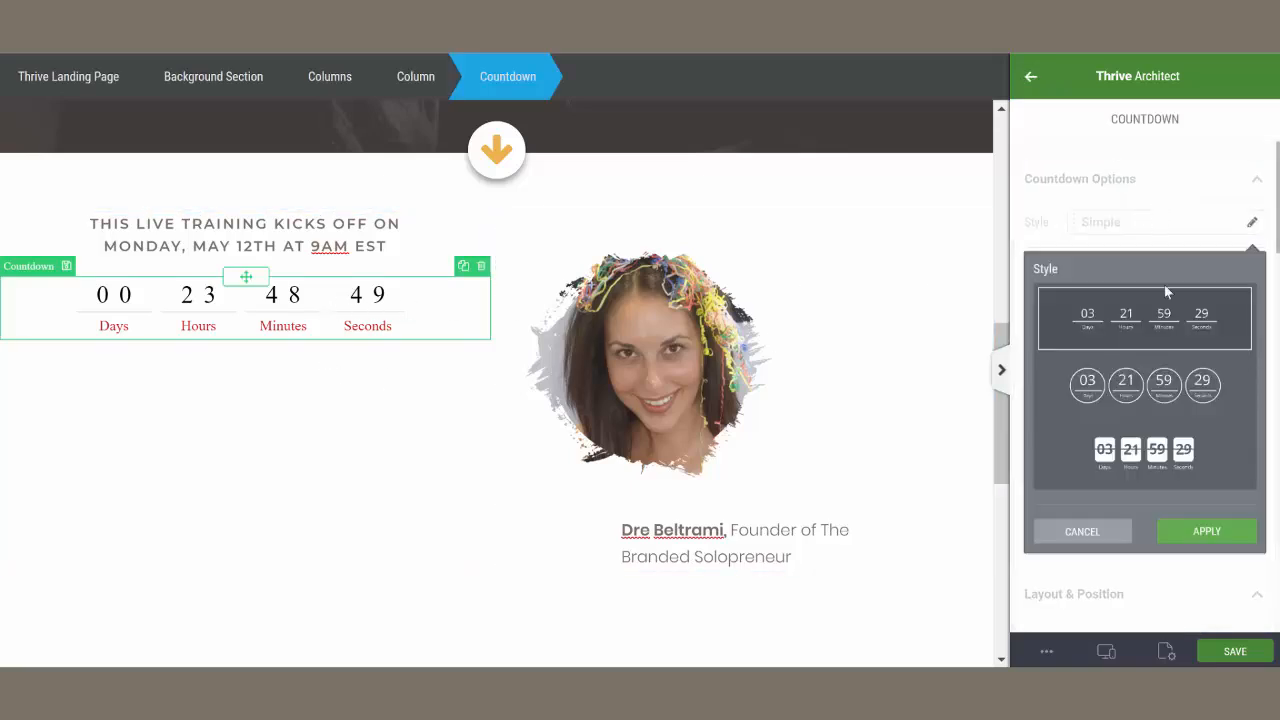
{"action": "left_click", "coordinate": [1173, 453]}
{"action": "left_click", "coordinate": [1198, 530]}
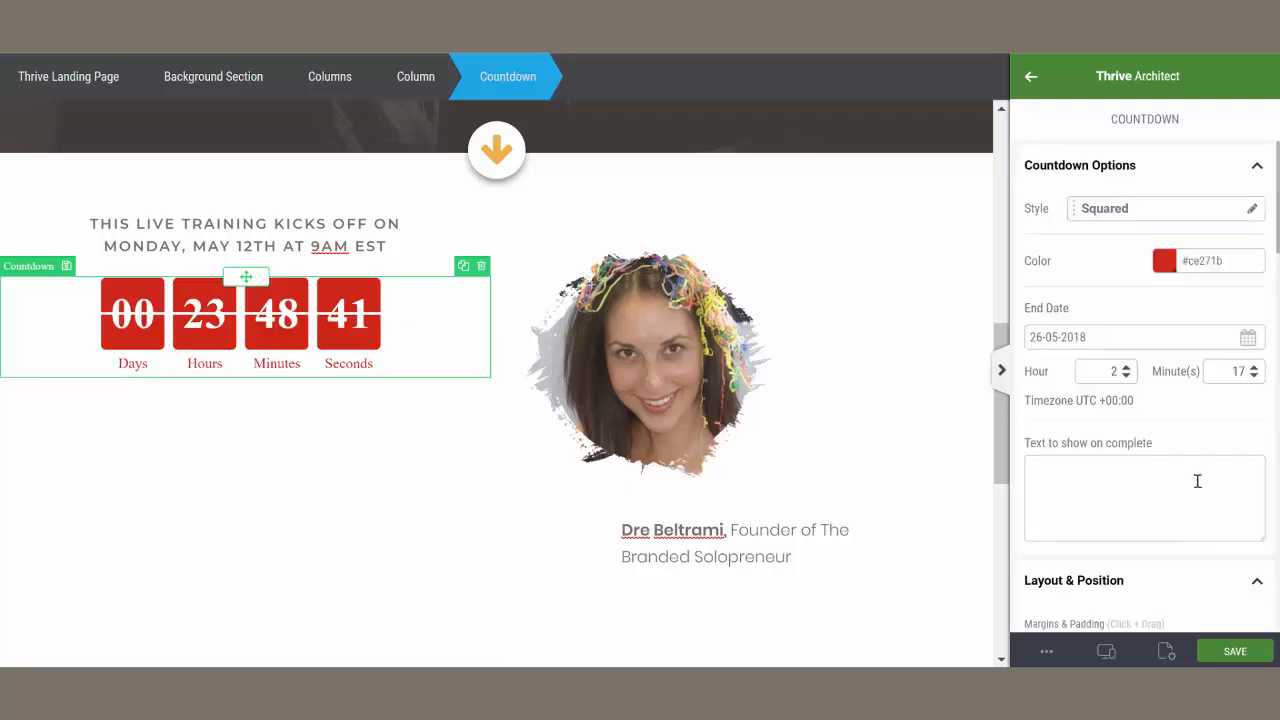
{"action": "left_click", "coordinate": [1165, 261]}
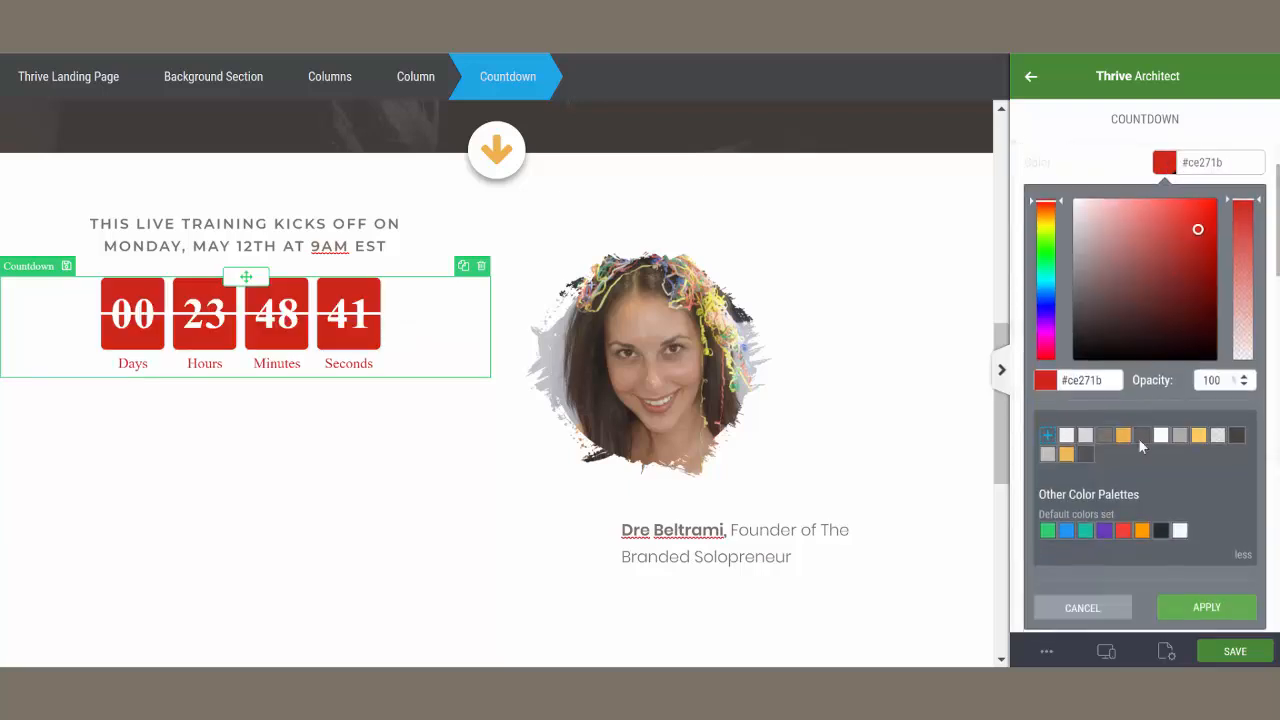
{"action": "left_click", "coordinate": [1200, 612]}
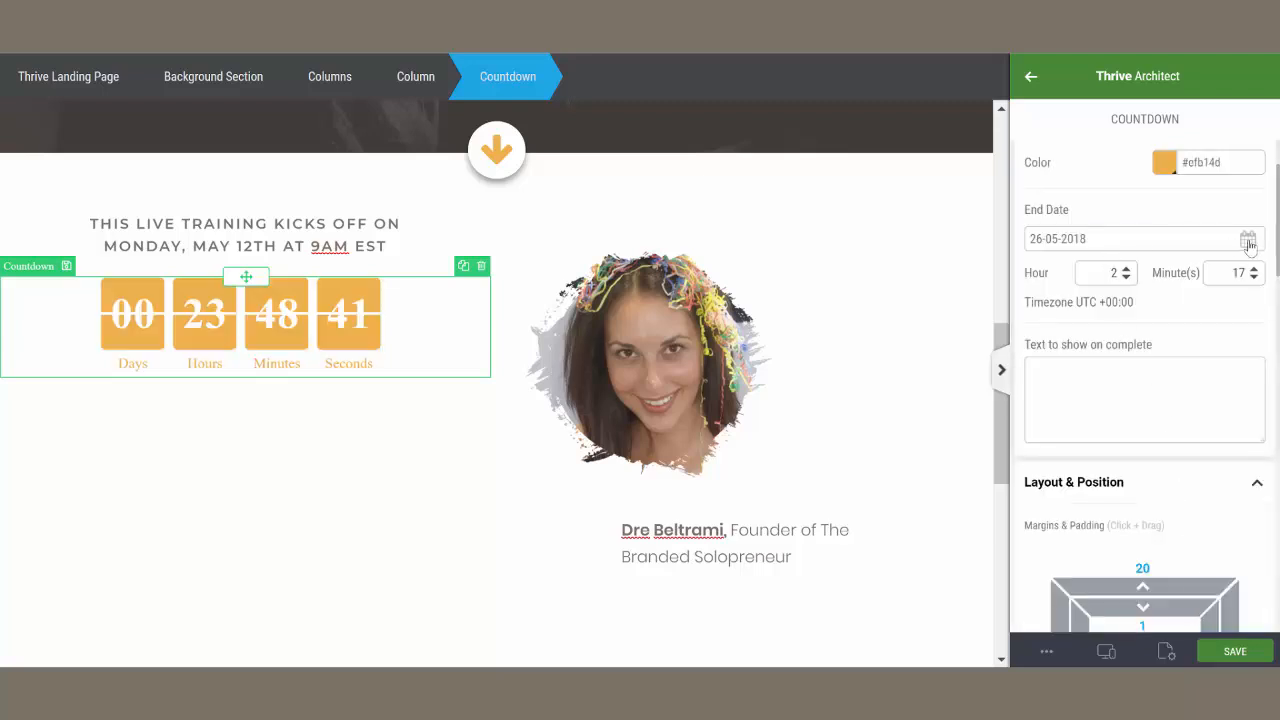
{"action": "left_click", "coordinate": [1248, 242]}
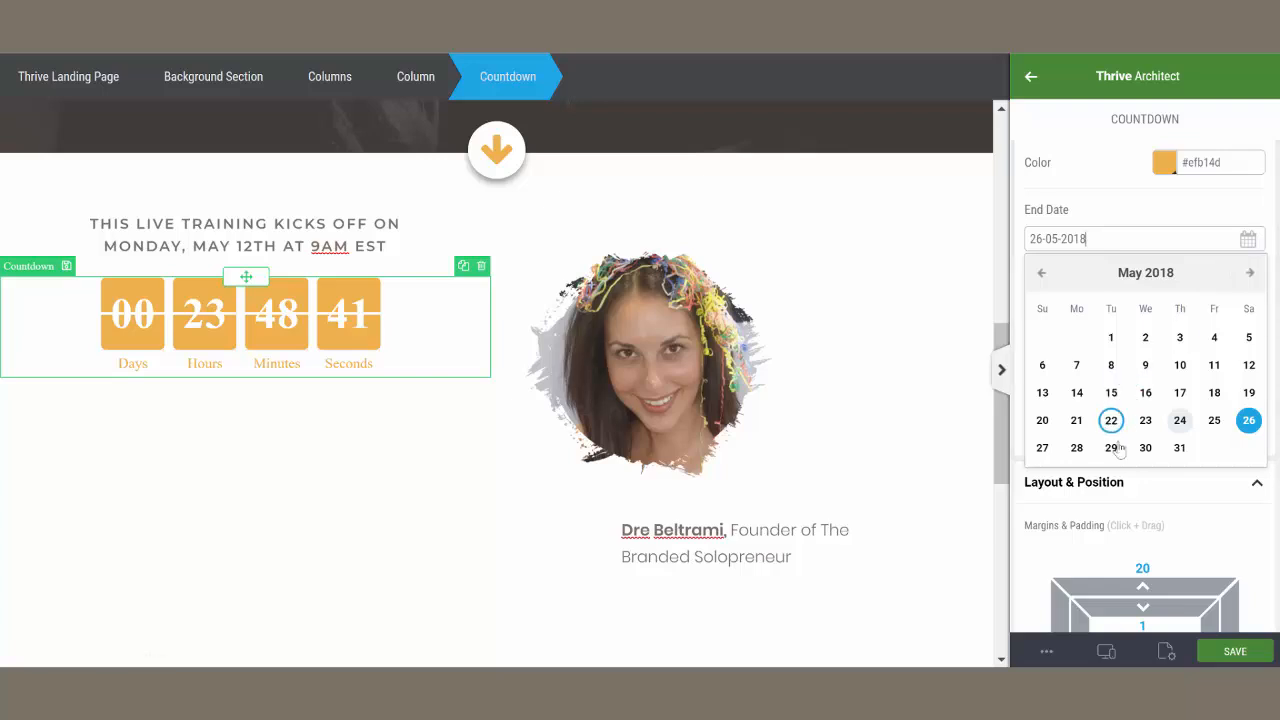
{"action": "left_click", "coordinate": [1111, 448]}
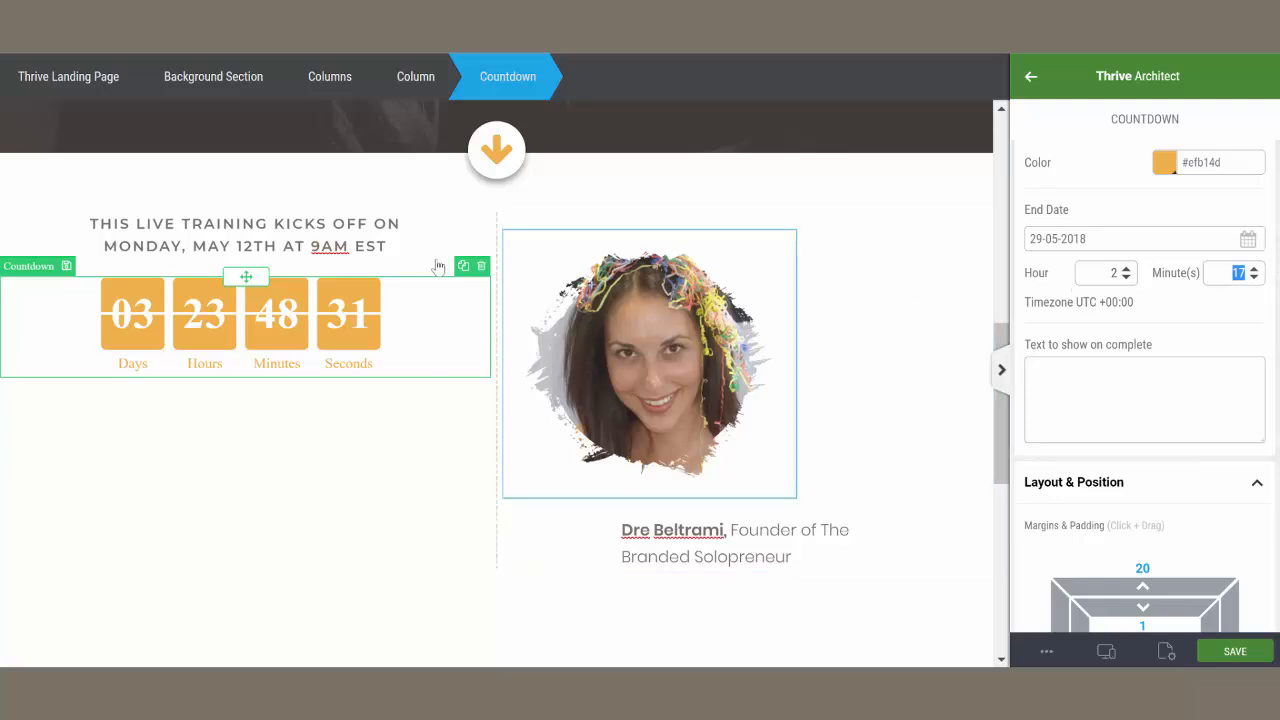
Set the top margin of the live training heading to 75
{"action": "left_click", "coordinate": [384, 232]}
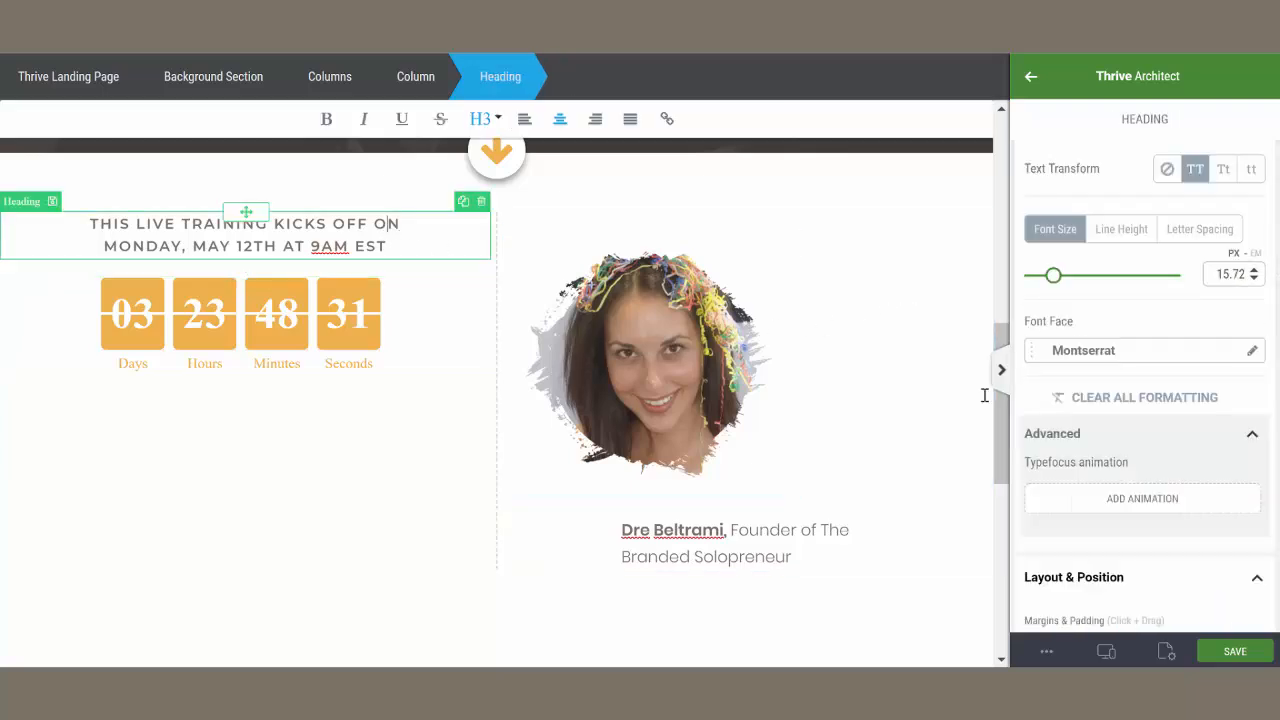
{"action": "scroll", "coordinate": [1125, 455], "scroll_direction": "down", "scroll_amount": 2}
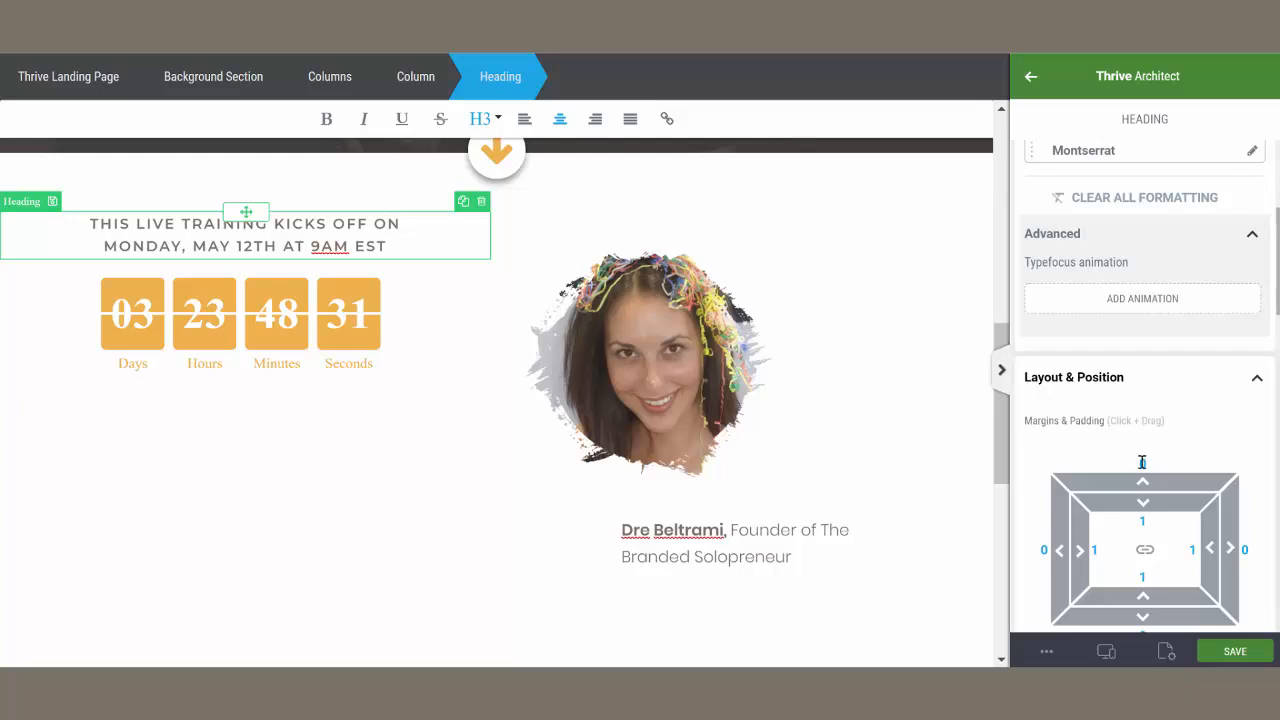
{"action": "type", "text": "75"}
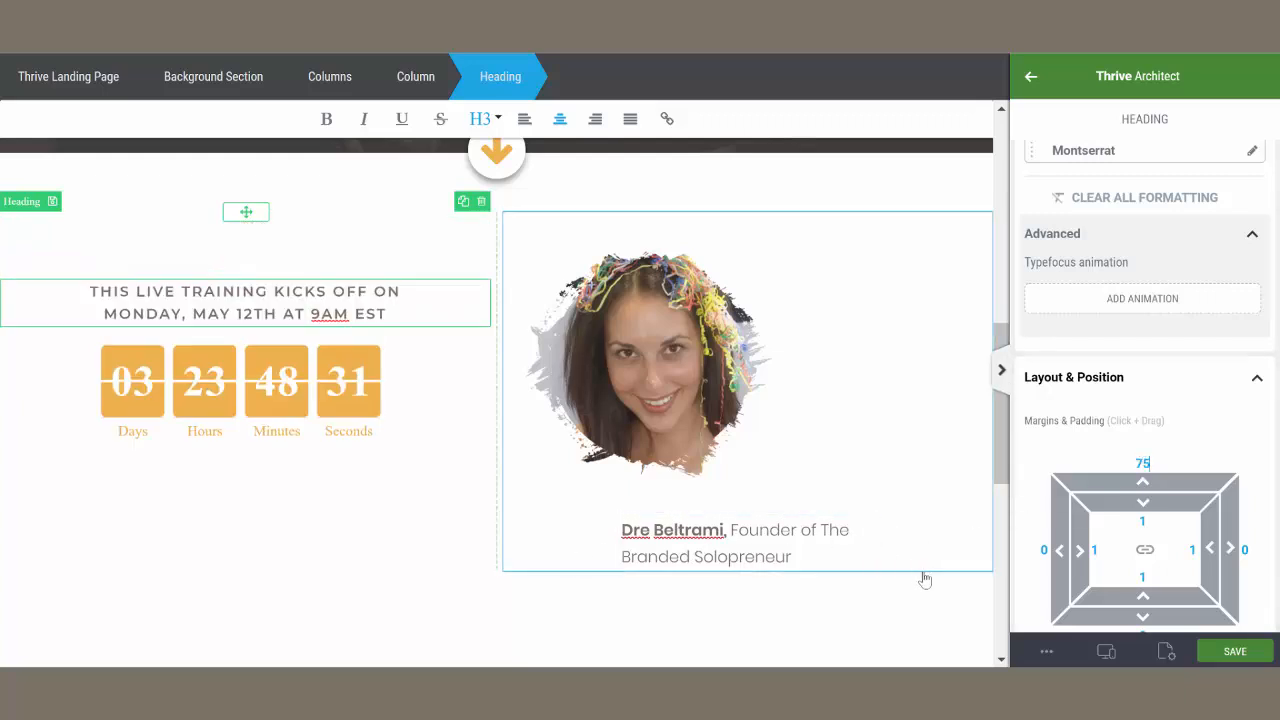
Limit the max width of the countdown and bio columns to 744 px and center them in the section
{"action": "left_click", "coordinate": [330, 91]}
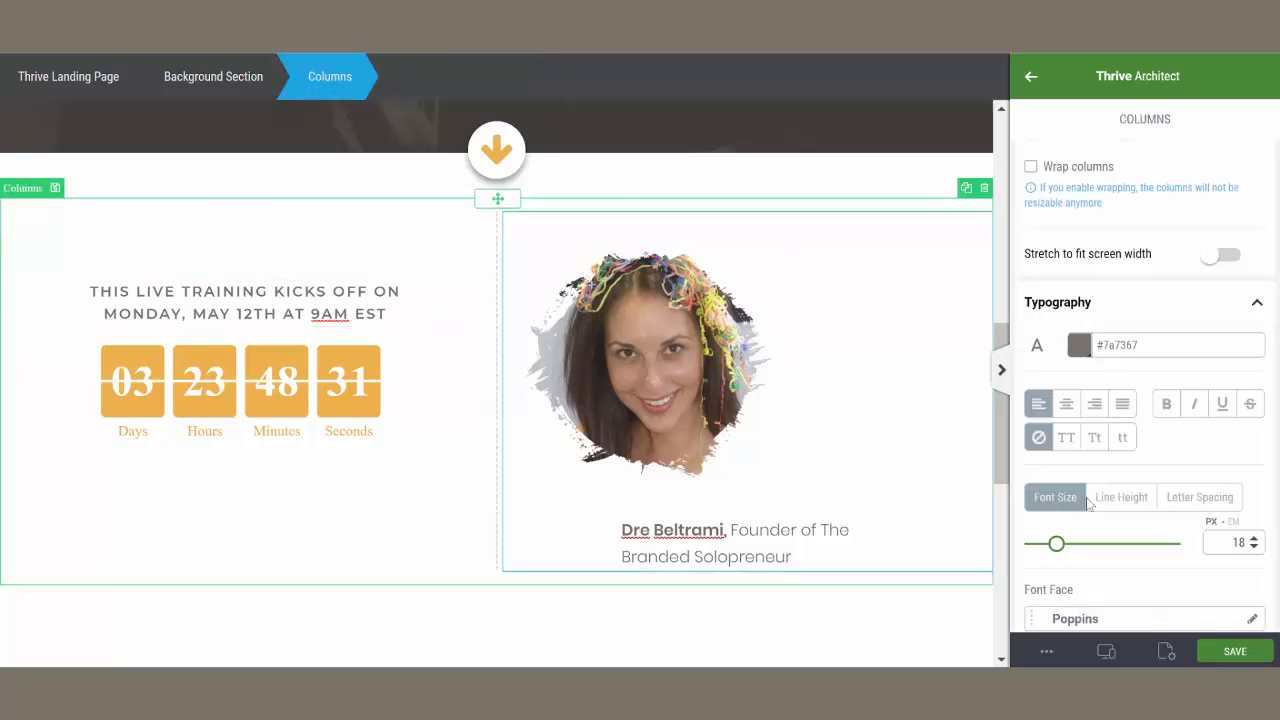
{"action": "scroll", "coordinate": [1146, 476], "scroll_direction": "down", "scroll_amount": 5}
{"action": "scroll", "coordinate": [1146, 476], "scroll_direction": "down", "scroll_amount": 2}
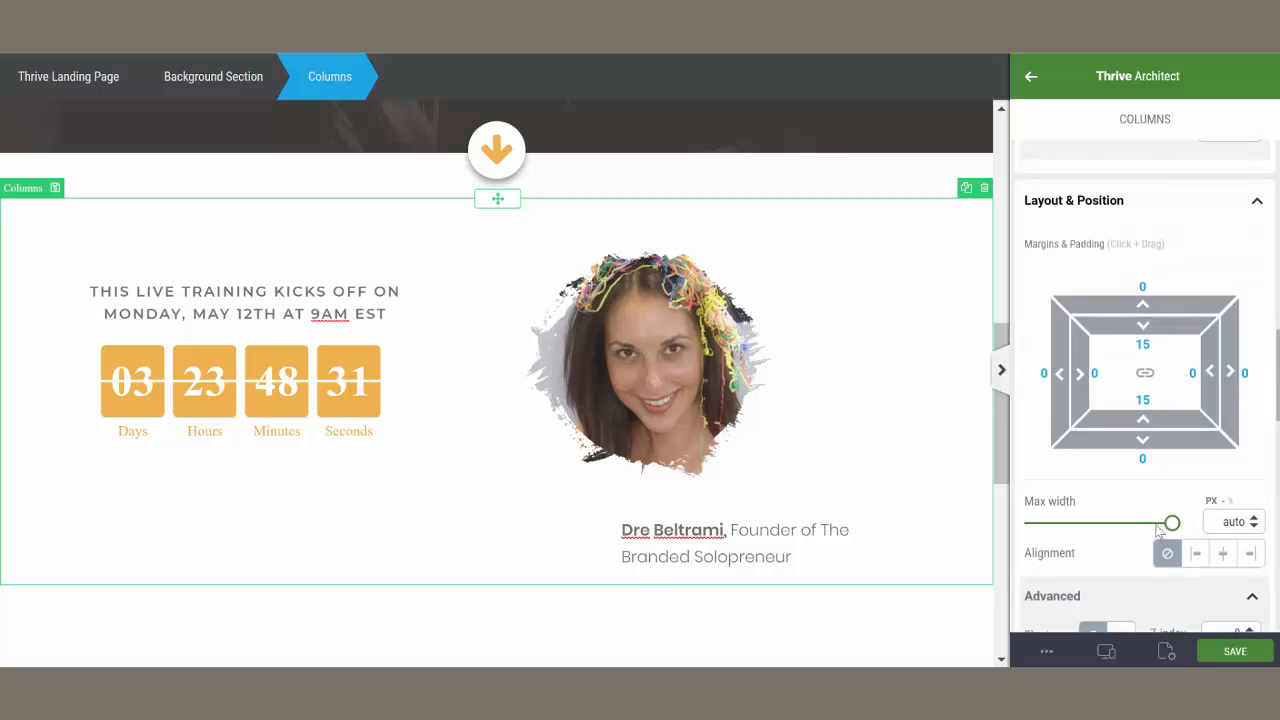
{"action": "left_click_drag", "start_coordinate": [1172, 524], "coordinate": [1128, 537]}
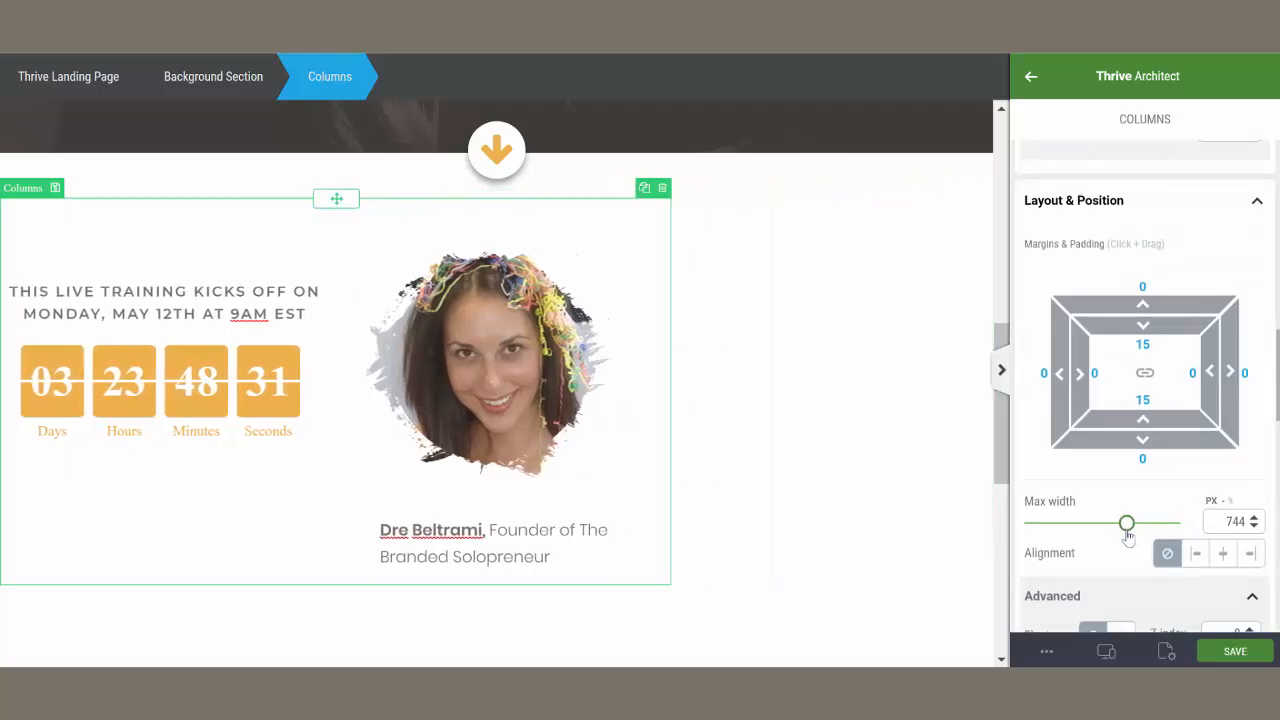
{"action": "left_click", "coordinate": [1223, 553]}
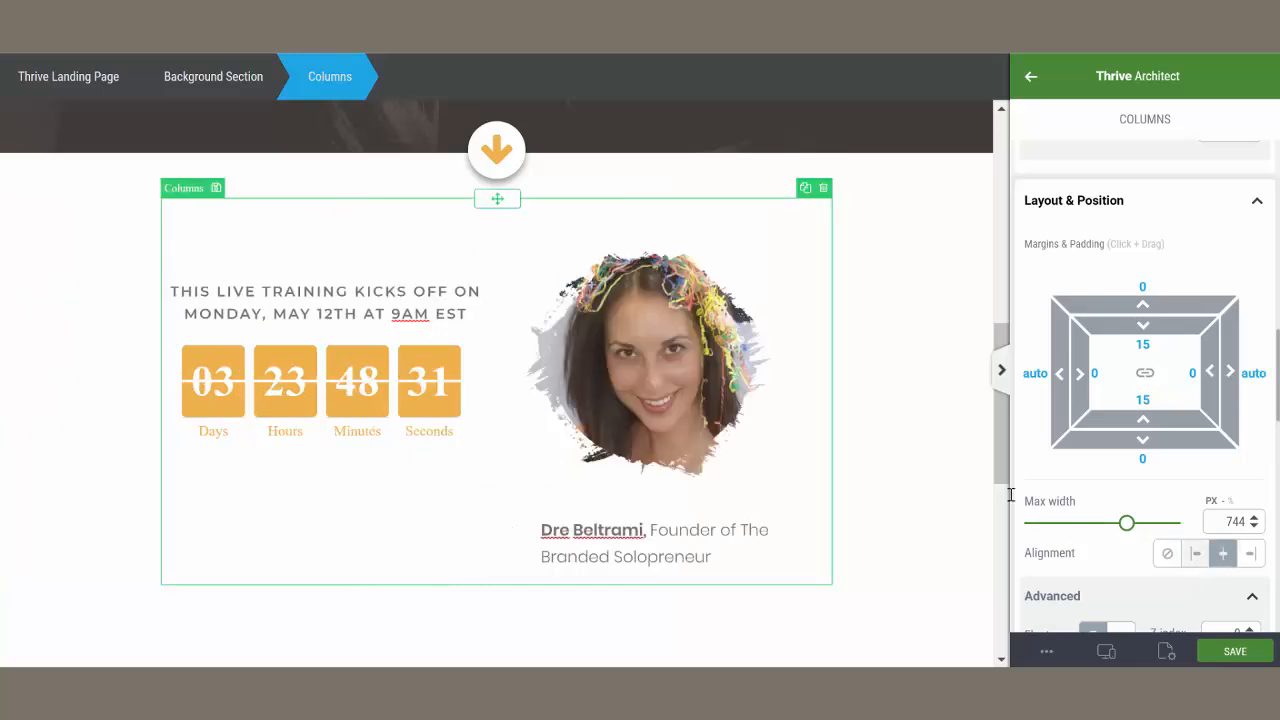
{"action": "scroll", "coordinate": [914, 424], "scroll_direction": "down", "scroll_amount": 1}
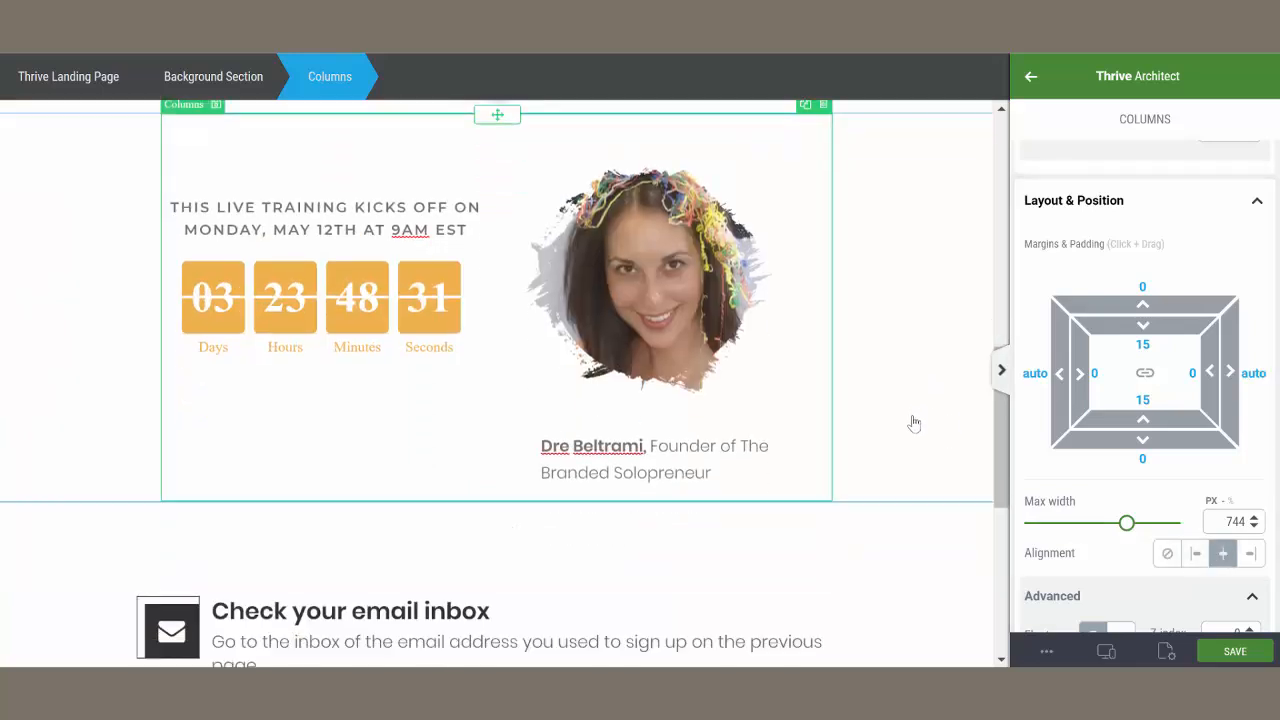
{"action": "left_click", "coordinate": [816, 472]}
Insert an H3 heading template above the "Check your email inbox" heading, beside the envelope icon
{"action": "scroll", "coordinate": [923, 384], "scroll_direction": "down", "scroll_amount": 2}
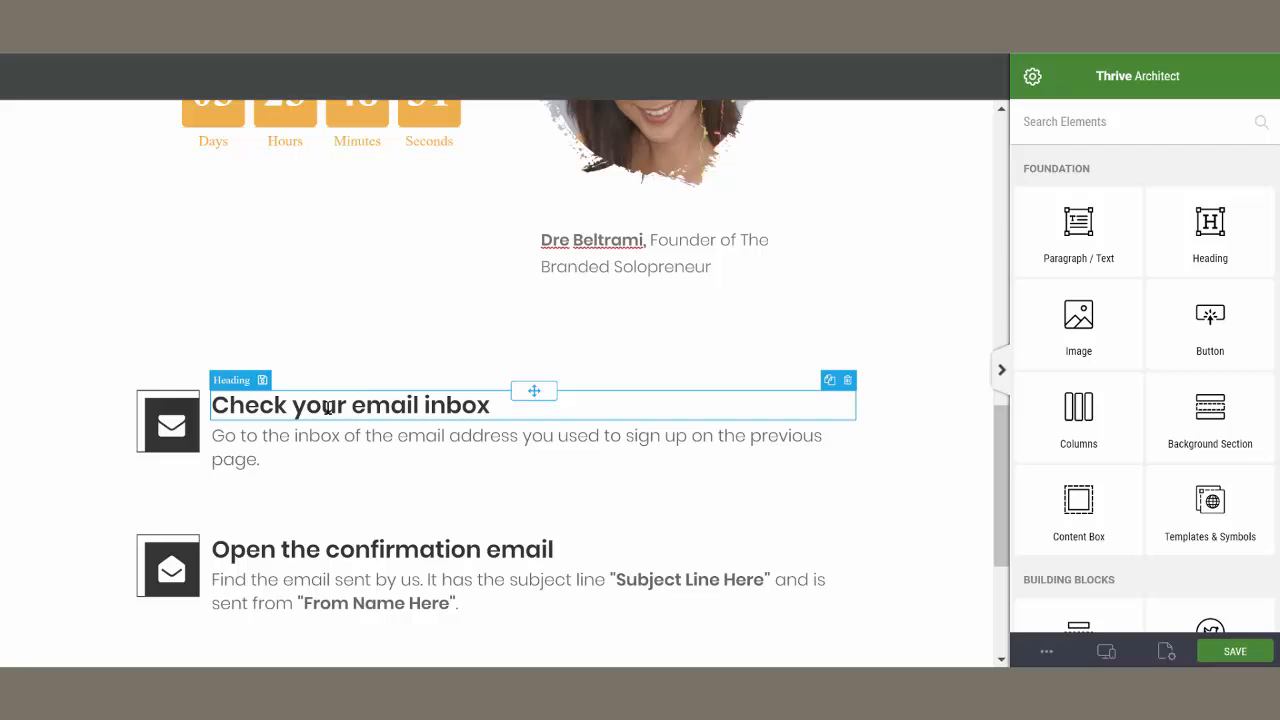
{"action": "left_click_drag", "start_coordinate": [1210, 510], "coordinate": [423, 397]}
{"action": "type", "text": "h3"}
{"action": "left_click", "coordinate": [655, 340]}
{"action": "left_click", "coordinate": [951, 548]}
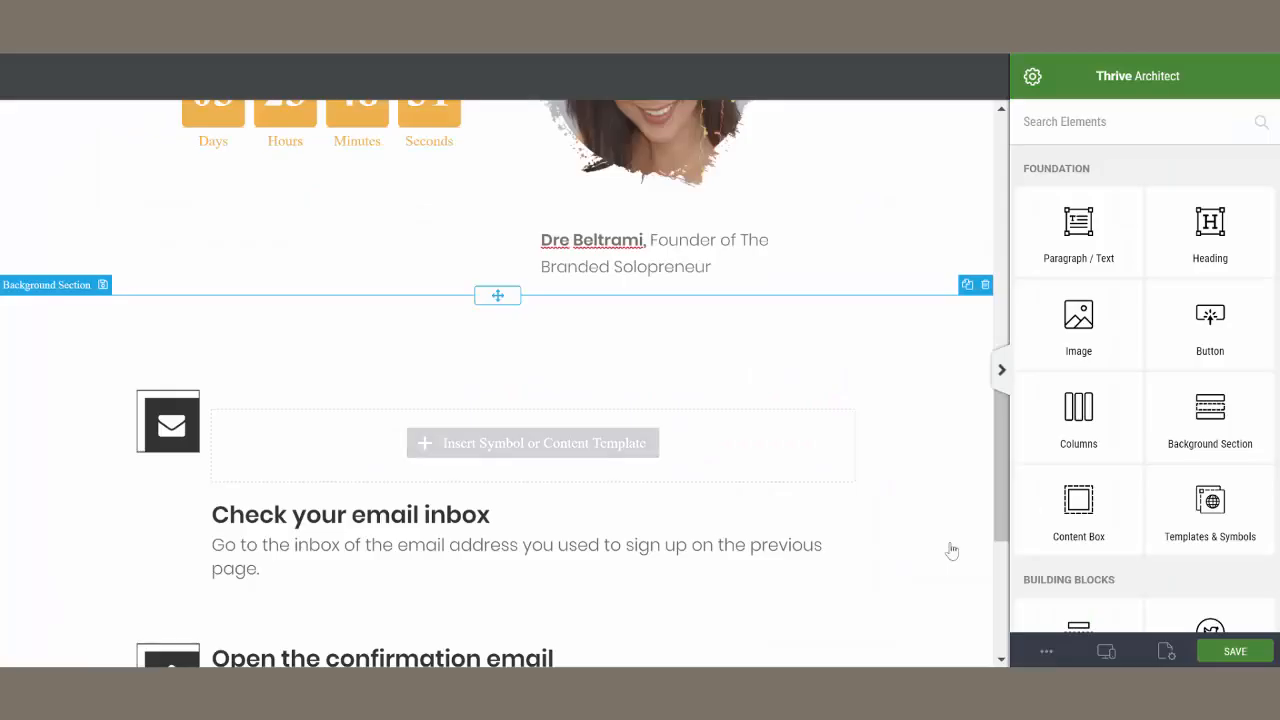
{"action": "left_click", "coordinate": [445, 402]}
Recolor the new H3 heading with the dark gray swatch and left-align its text
{"action": "left_click", "coordinate": [1058, 209]}
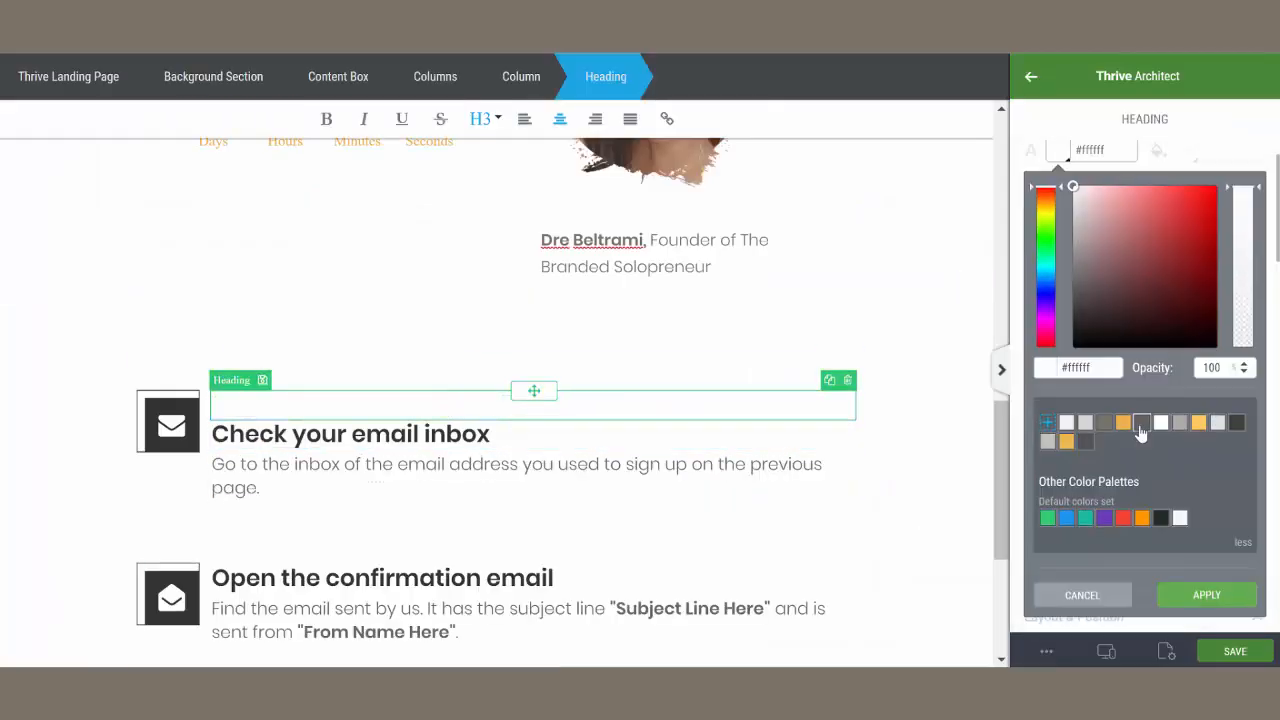
{"action": "left_click", "coordinate": [1141, 426]}
{"action": "left_click", "coordinate": [1192, 609]}
{"action": "left_click", "coordinate": [524, 120]}
Insert the Paragraph (light) template below the new H3 heading beside the first icon, replacing the old "Check your email inbox" text
{"action": "left_click", "coordinate": [1031, 76]}
{"action": "left_click_drag", "start_coordinate": [1210, 510], "coordinate": [351, 414]}
{"action": "type", "text": "para"}
{"action": "left_click", "coordinate": [340, 378]}
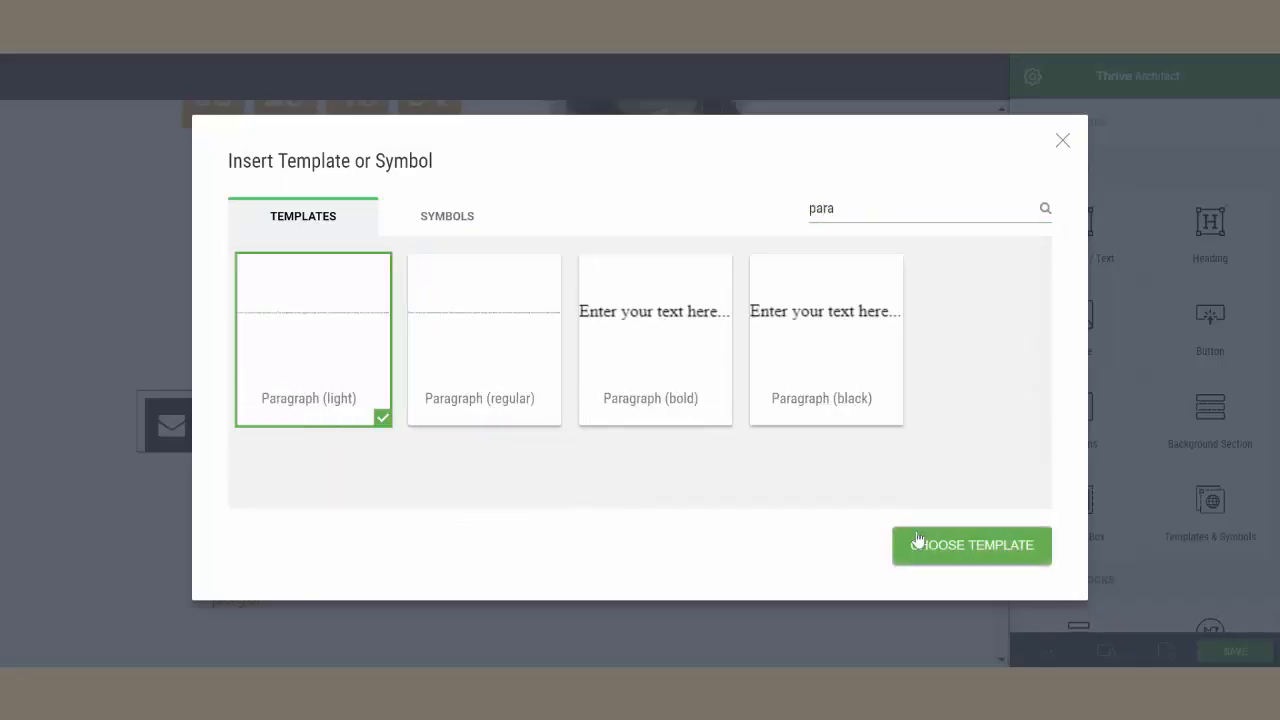
{"action": "left_click", "coordinate": [920, 545]}
{"action": "left_click", "coordinate": [829, 454]}
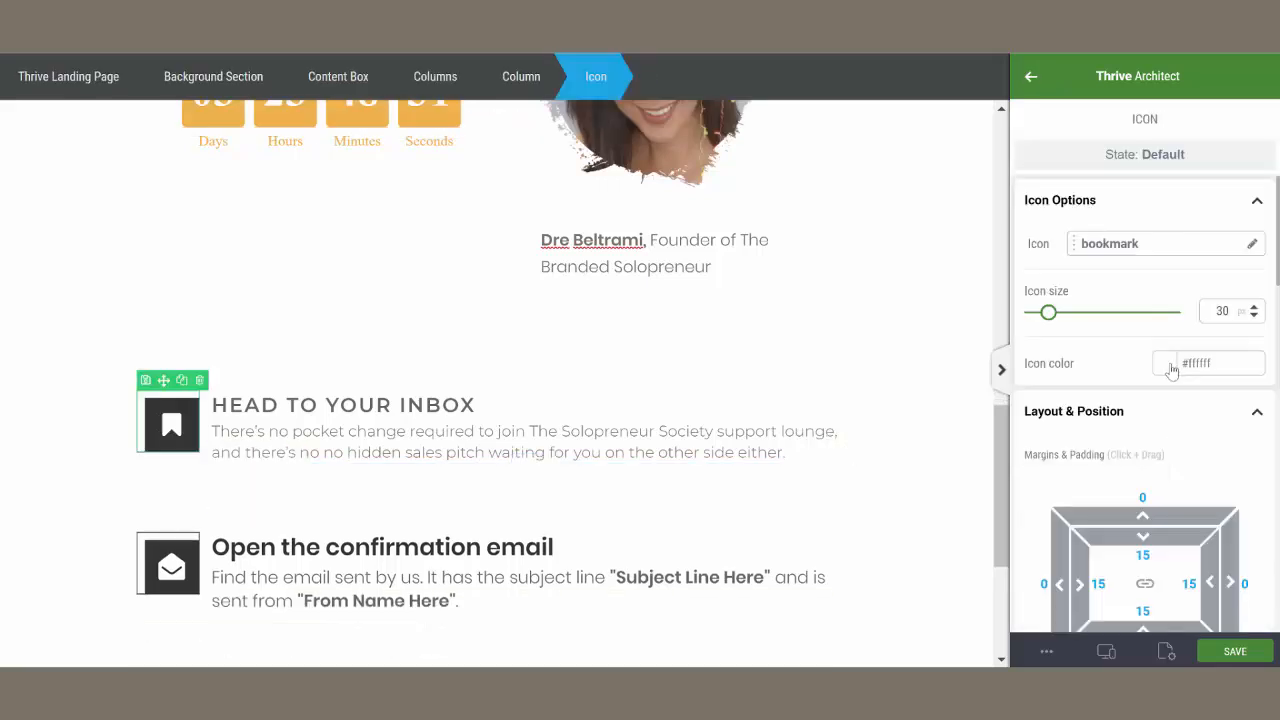
Set the background color of the bookmark icon to the taupe swatch #7a7367
{"action": "scroll", "coordinate": [1172, 370], "scroll_direction": "down", "scroll_amount": 7}
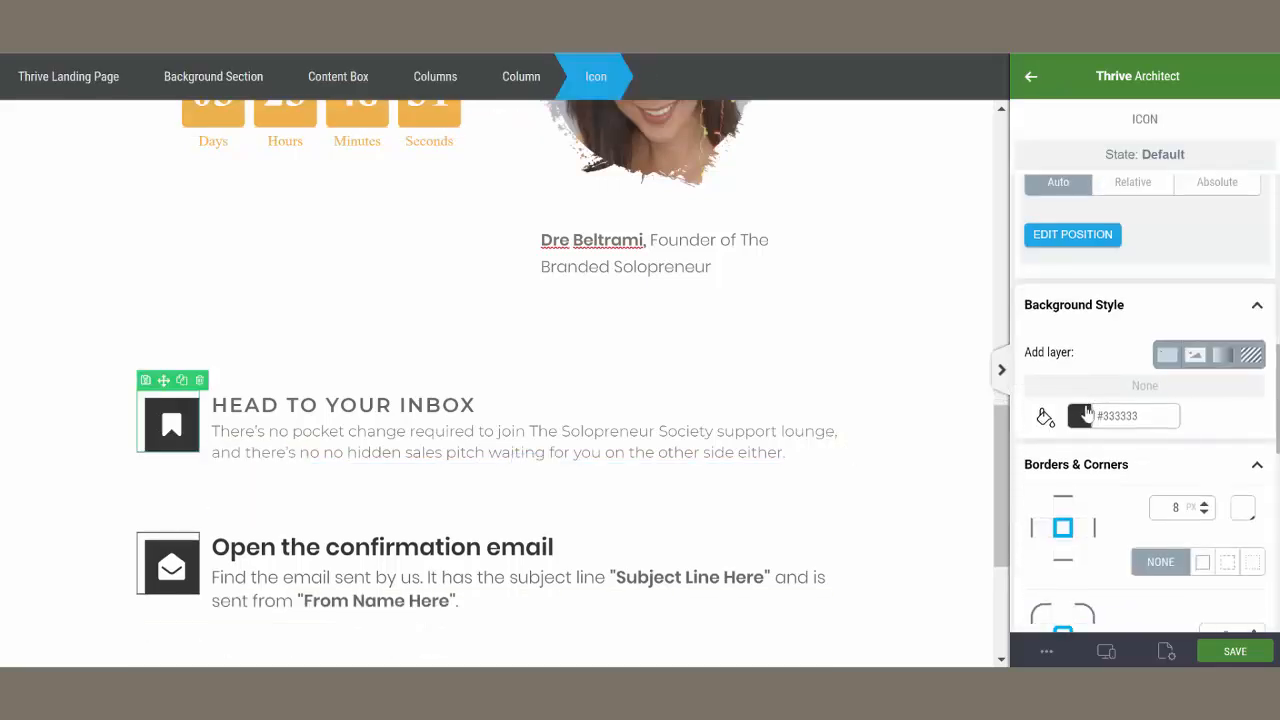
{"action": "left_click", "coordinate": [1082, 415]}
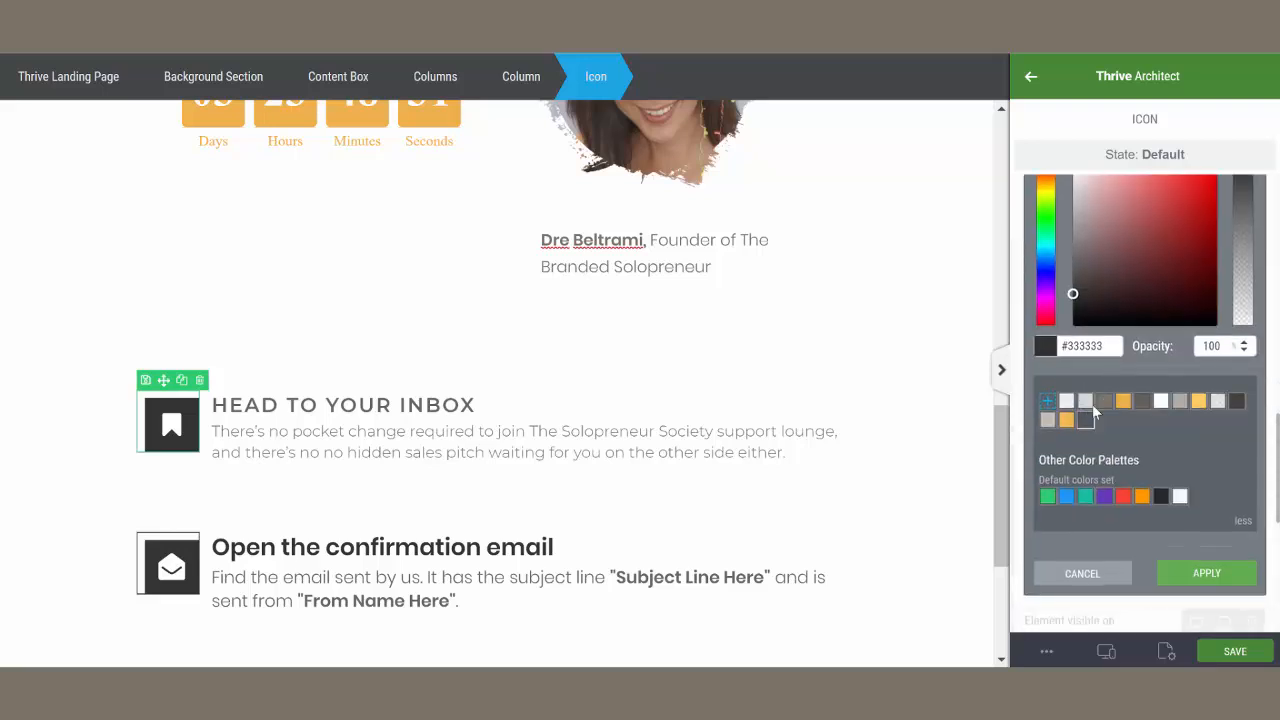
{"action": "left_click", "coordinate": [1184, 576]}
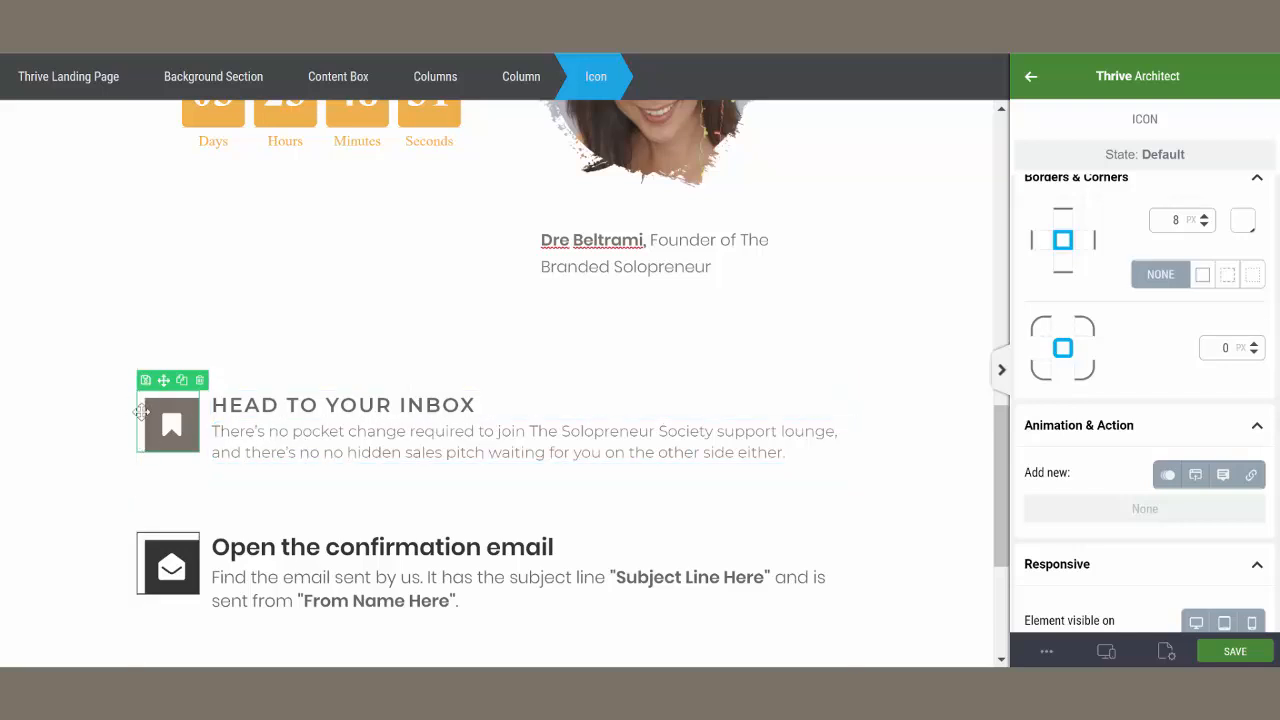
Make the bookmark icon round by setting its border width to 0 px and its corner radius to 50 px
{"action": "scroll", "coordinate": [1111, 421], "scroll_direction": "down", "scroll_amount": 1}
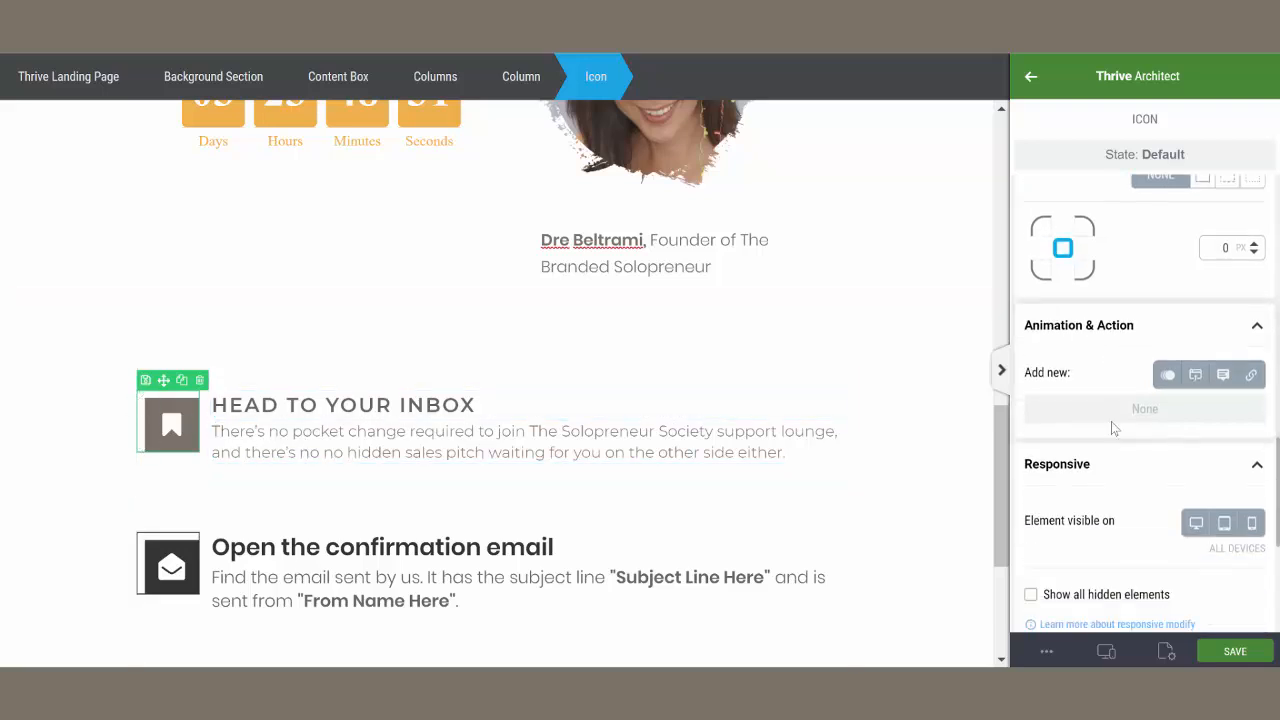
{"action": "scroll", "coordinate": [1111, 421], "scroll_direction": "up", "scroll_amount": 2}
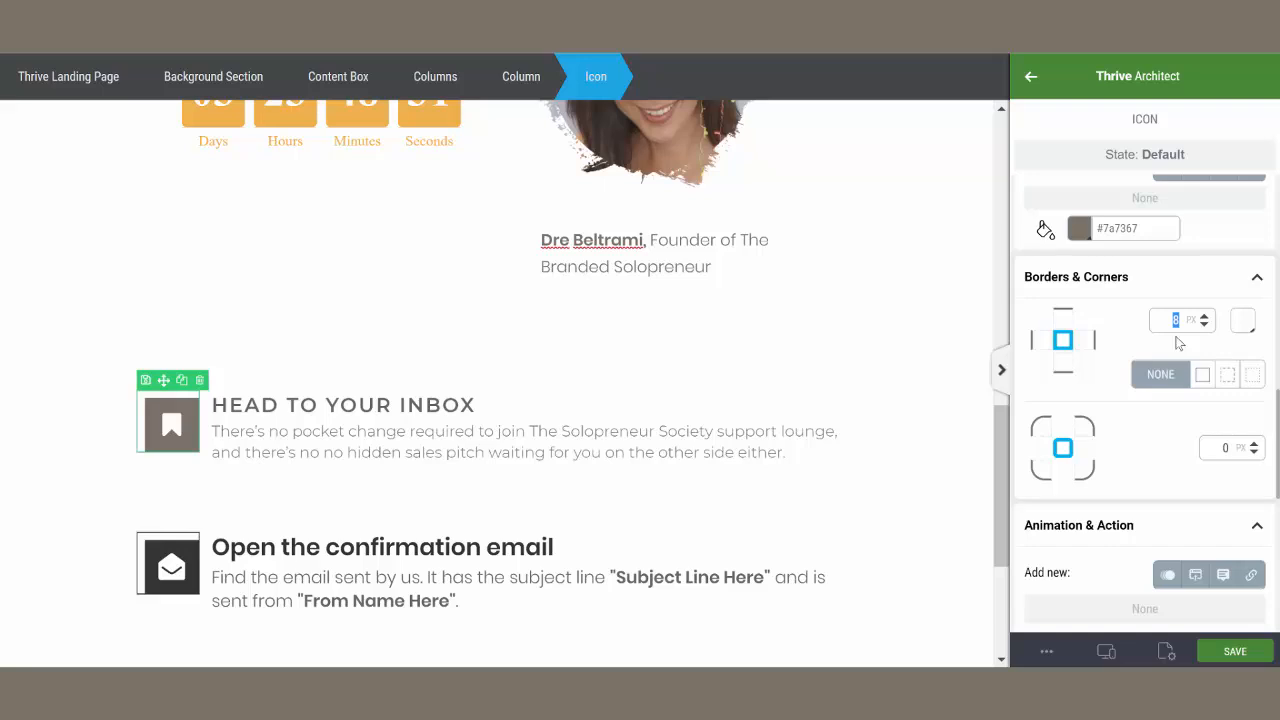
{"action": "type", "text": "0"}
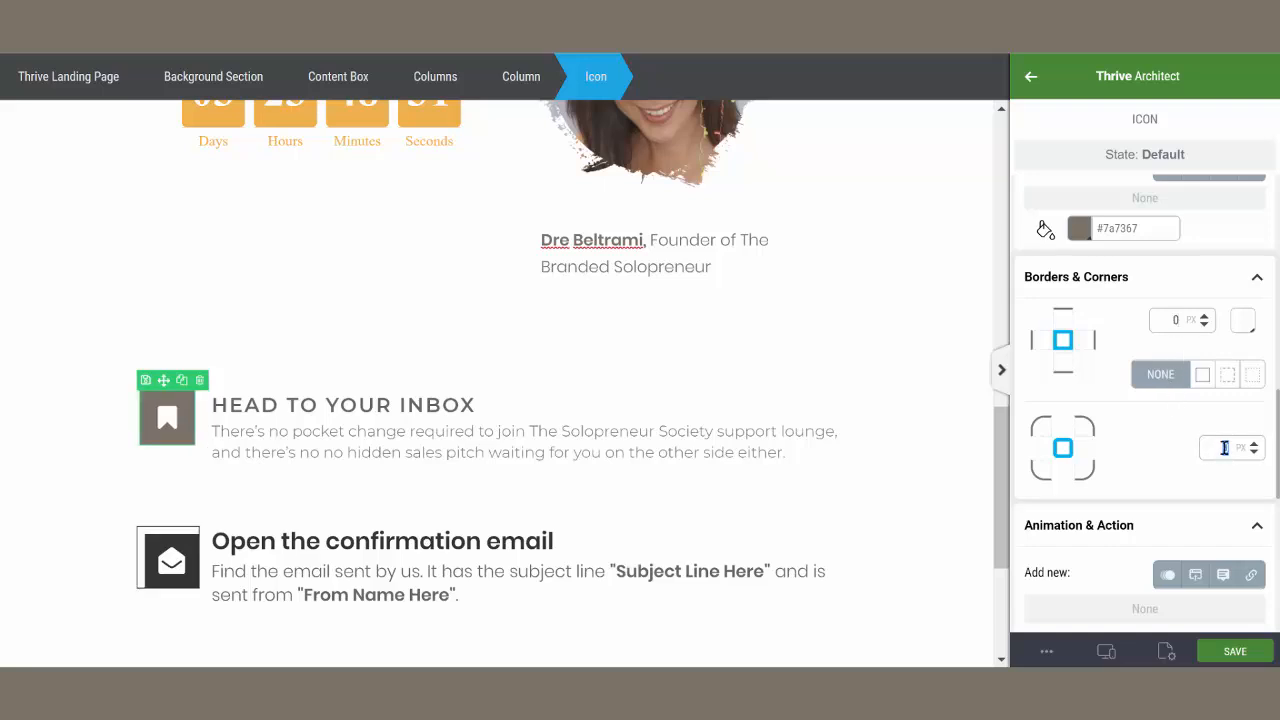
{"action": "type", "text": "50"}
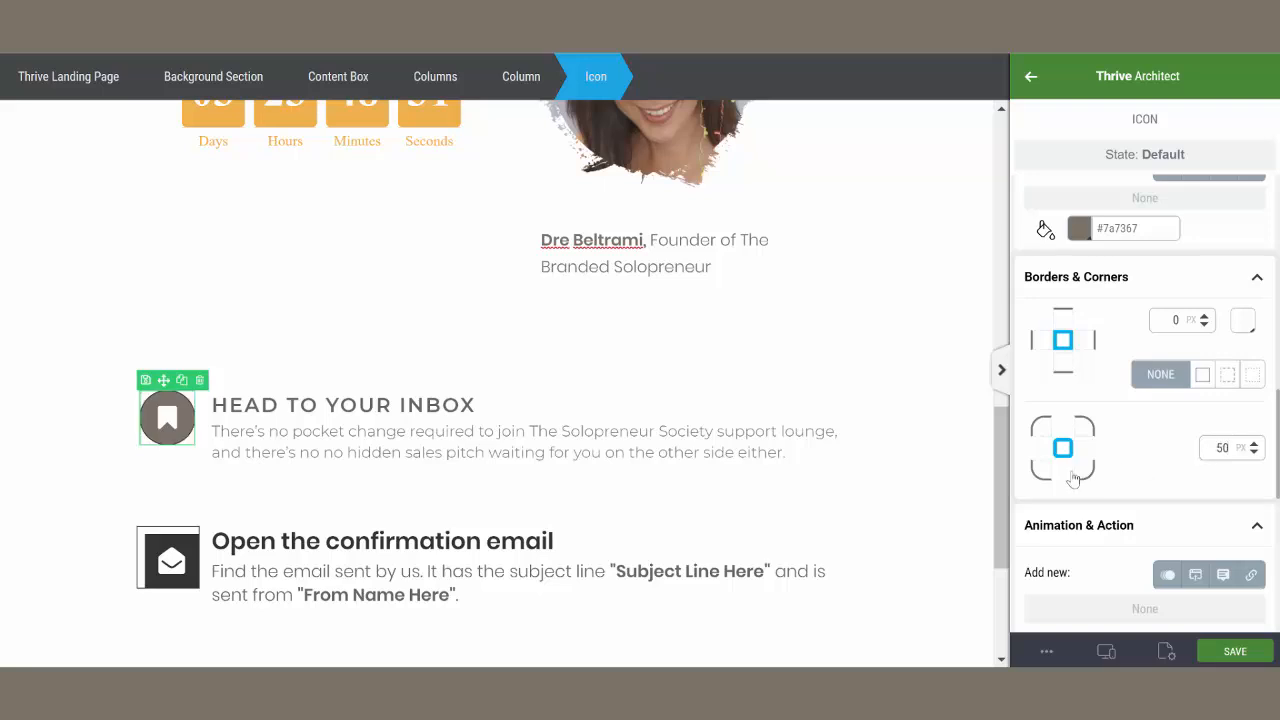
Duplicate the "Head to your inbox" columns row twice
{"action": "left_click", "coordinate": [505, 392]}
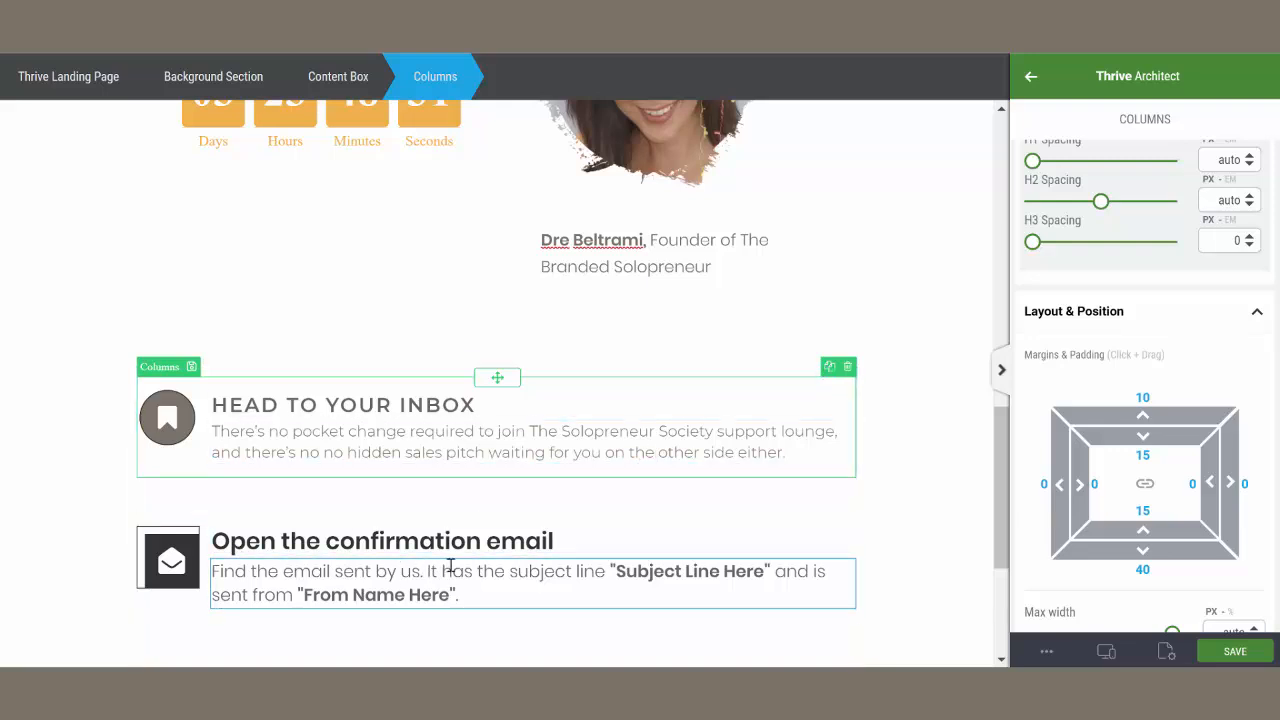
{"action": "left_click", "coordinate": [829, 368]}
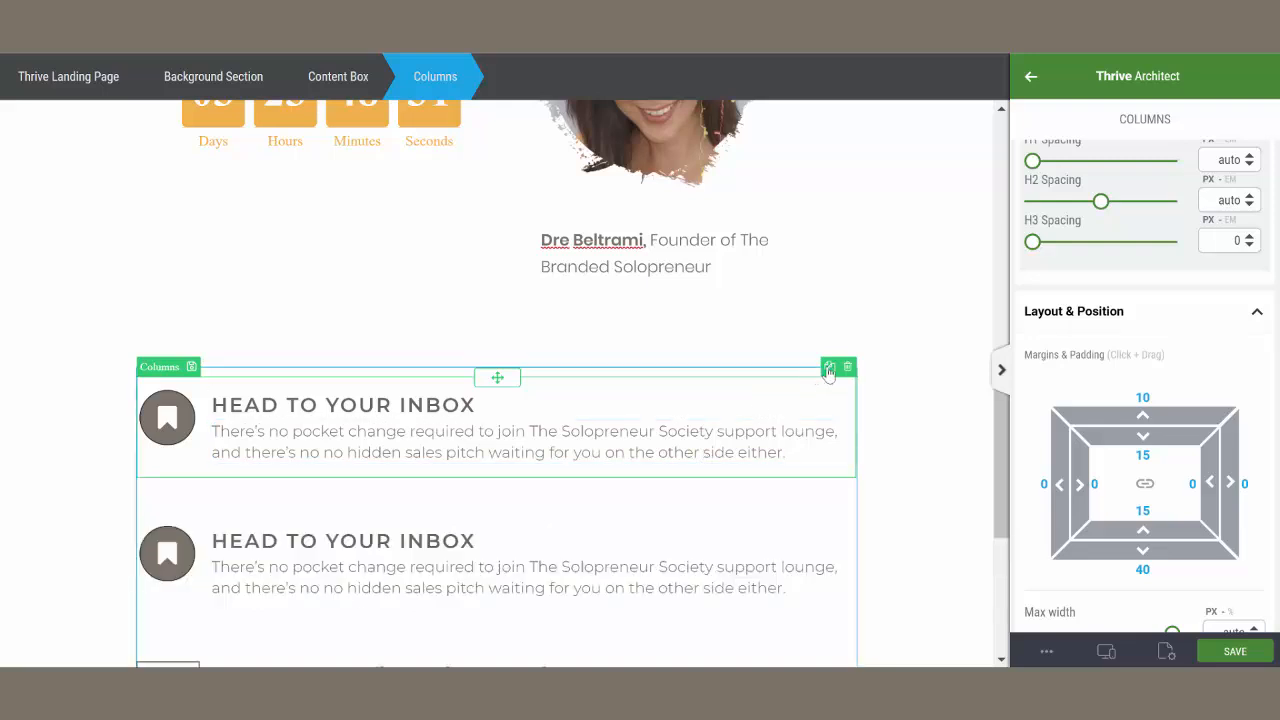
{"action": "left_click", "coordinate": [829, 370]}
Delete the old "Open the confirmation email" and "Click on the confirmation link" rows
{"action": "scroll", "coordinate": [926, 477], "scroll_direction": "down", "scroll_amount": 3}
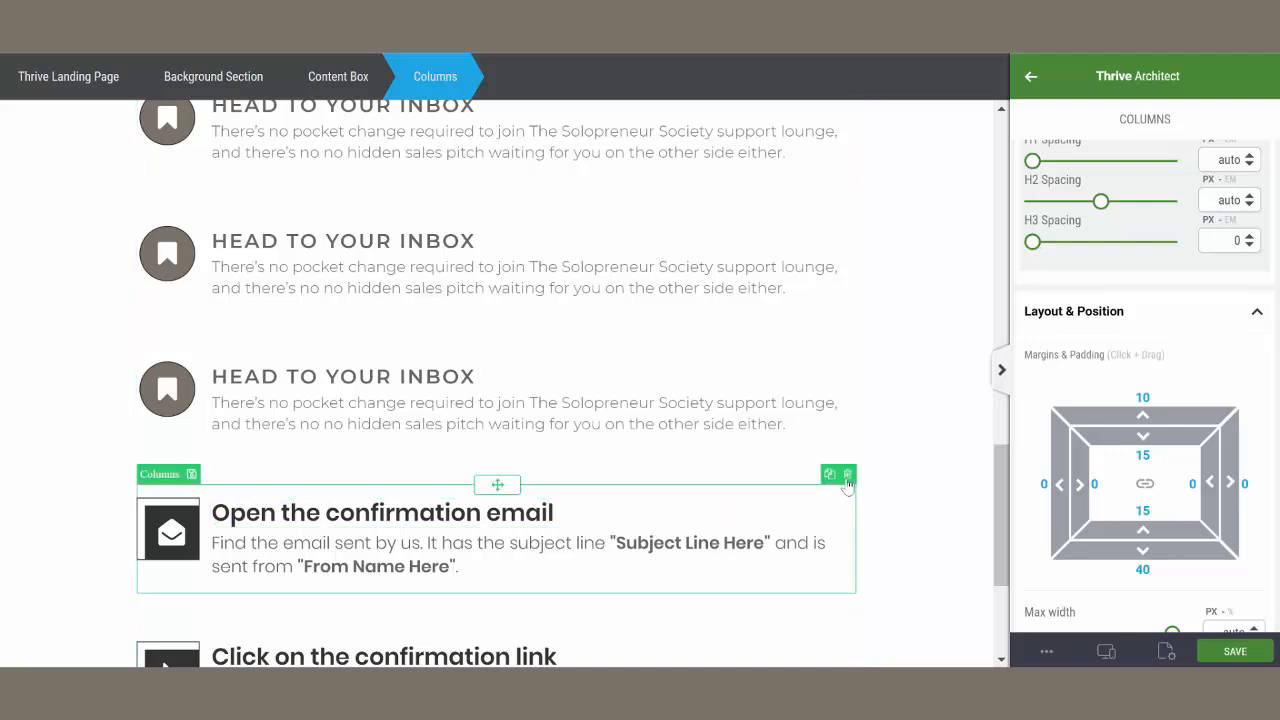
{"action": "left_click", "coordinate": [847, 472]}
{"action": "left_click", "coordinate": [847, 472]}
Retitle the two duplicated headings "ADD THE TRAINING TO YOUR CALENDAR" and "JOIN OUR PRIVATE FACEBOOK LOUNGE"
{"action": "triple_click", "coordinate": [325, 268]}
{"action": "type", "text": "ADD THE TRAINING TO YOUR CALENDAR"}
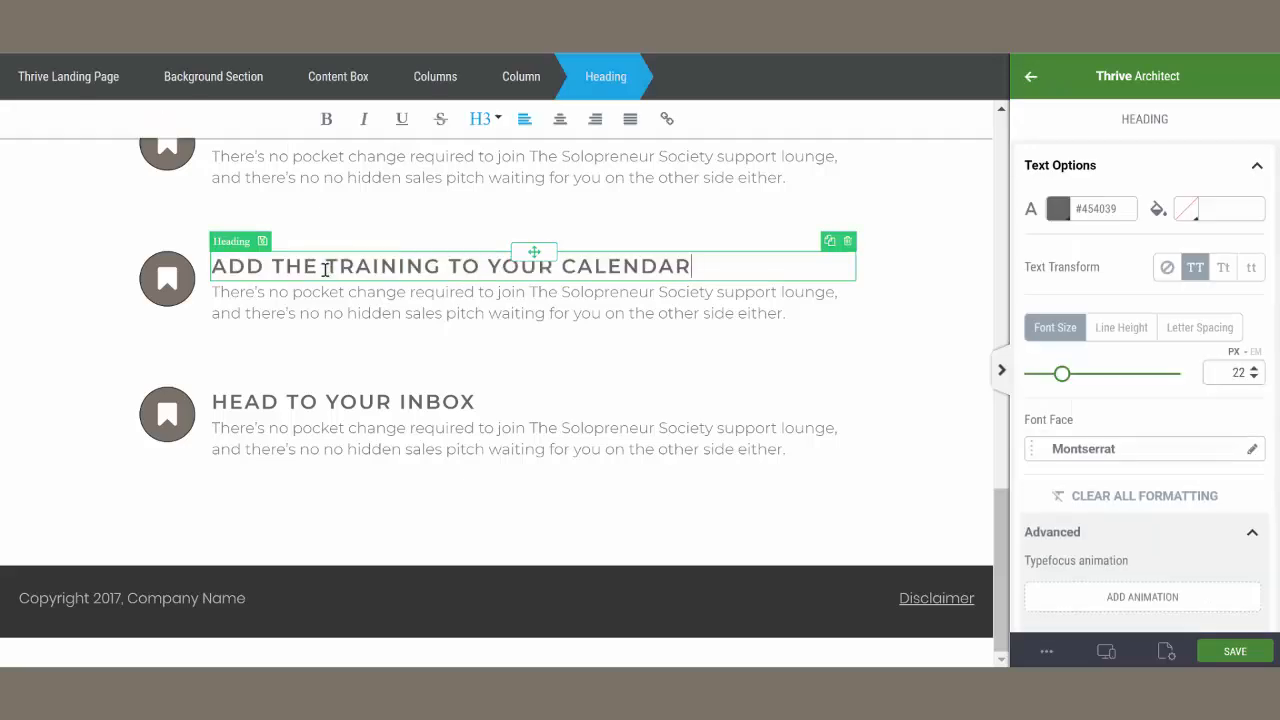
{"action": "triple_click", "coordinate": [292, 403]}
{"action": "type", "text": "JOIN OUR PRIVATE FACEBOOK LOUNGE"}
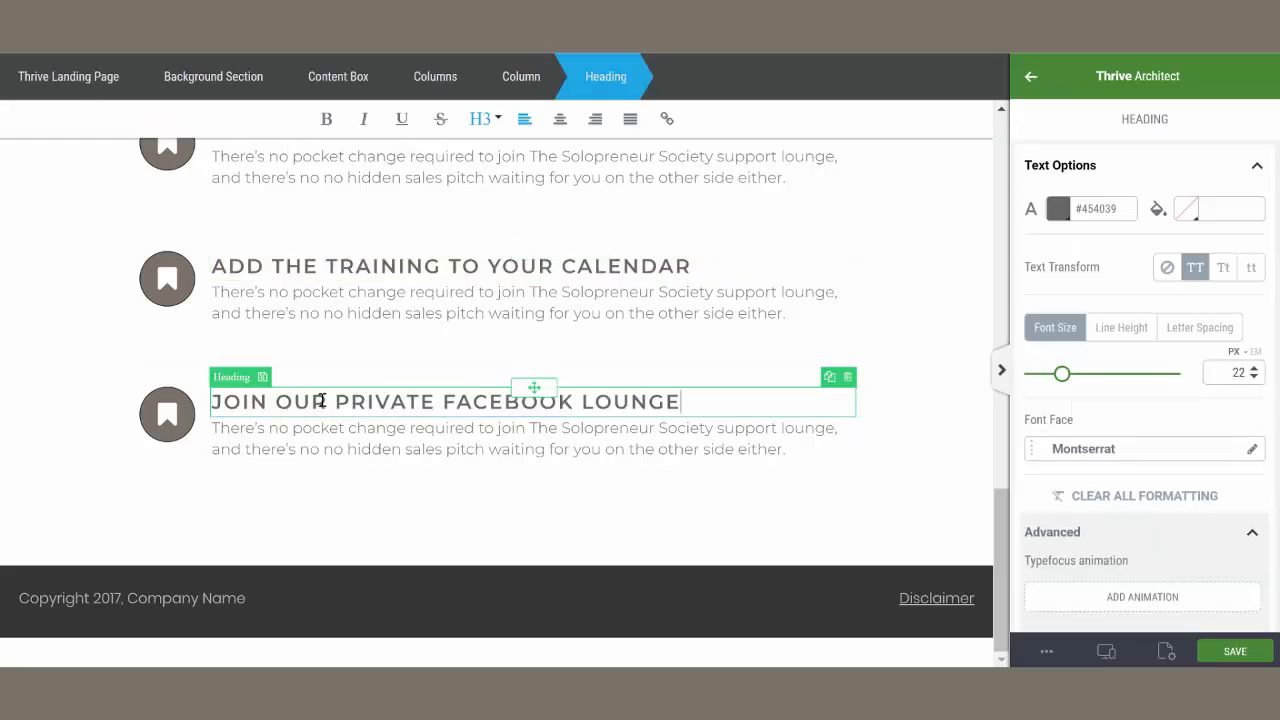
Insert the Basic Button template below the private Facebook lounge row
{"action": "left_click", "coordinate": [1031, 77]}
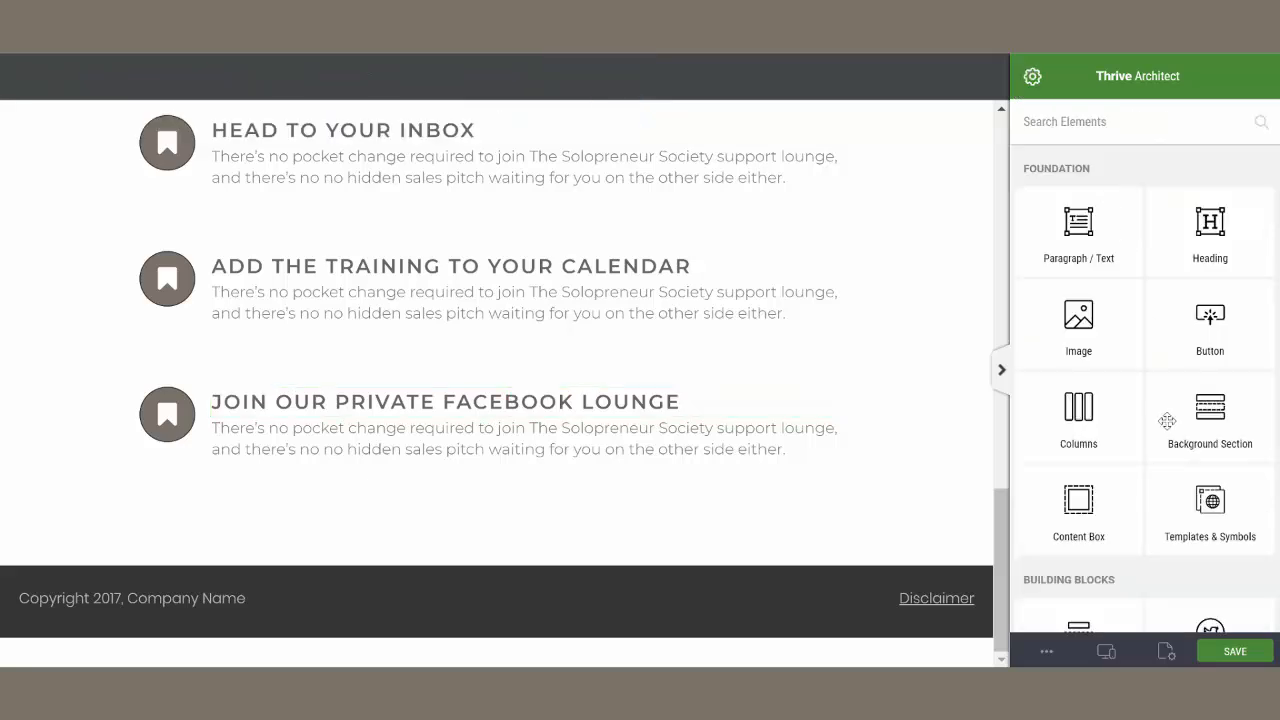
{"action": "left_click_drag", "start_coordinate": [1063, 485], "coordinate": [550, 478]}
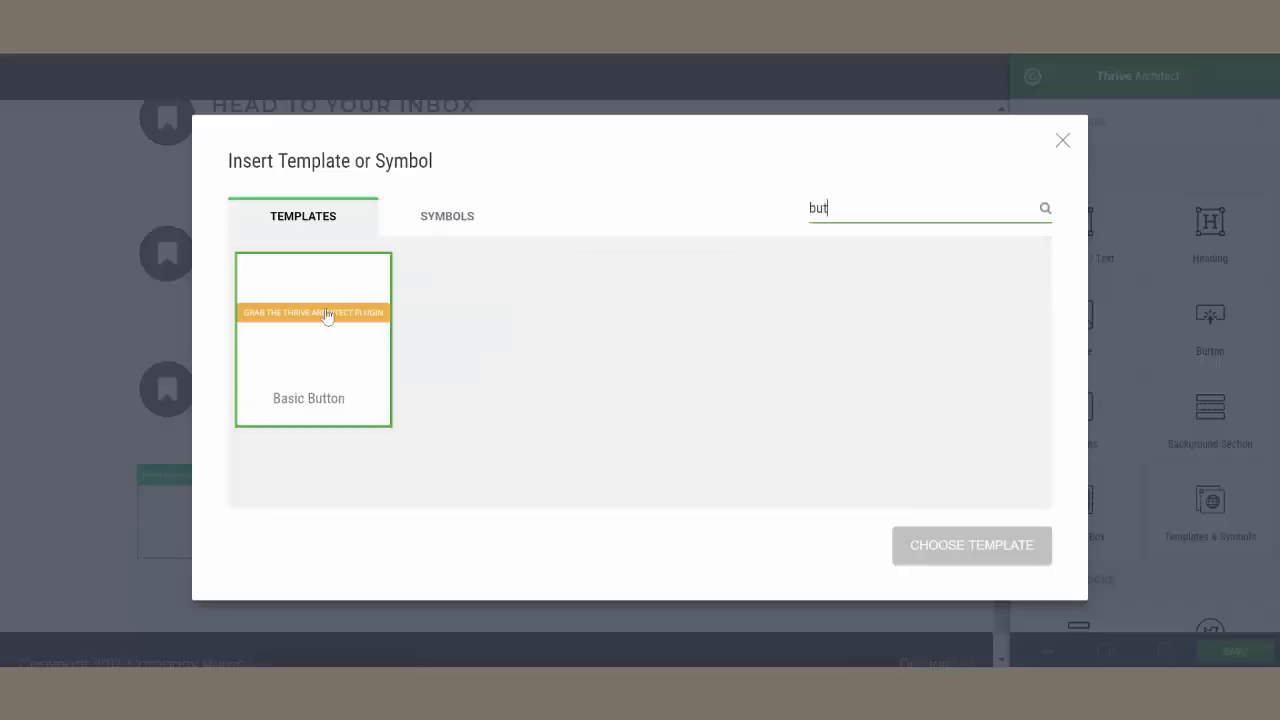
{"action": "left_click", "coordinate": [329, 316]}
{"action": "left_click", "coordinate": [912, 540]}
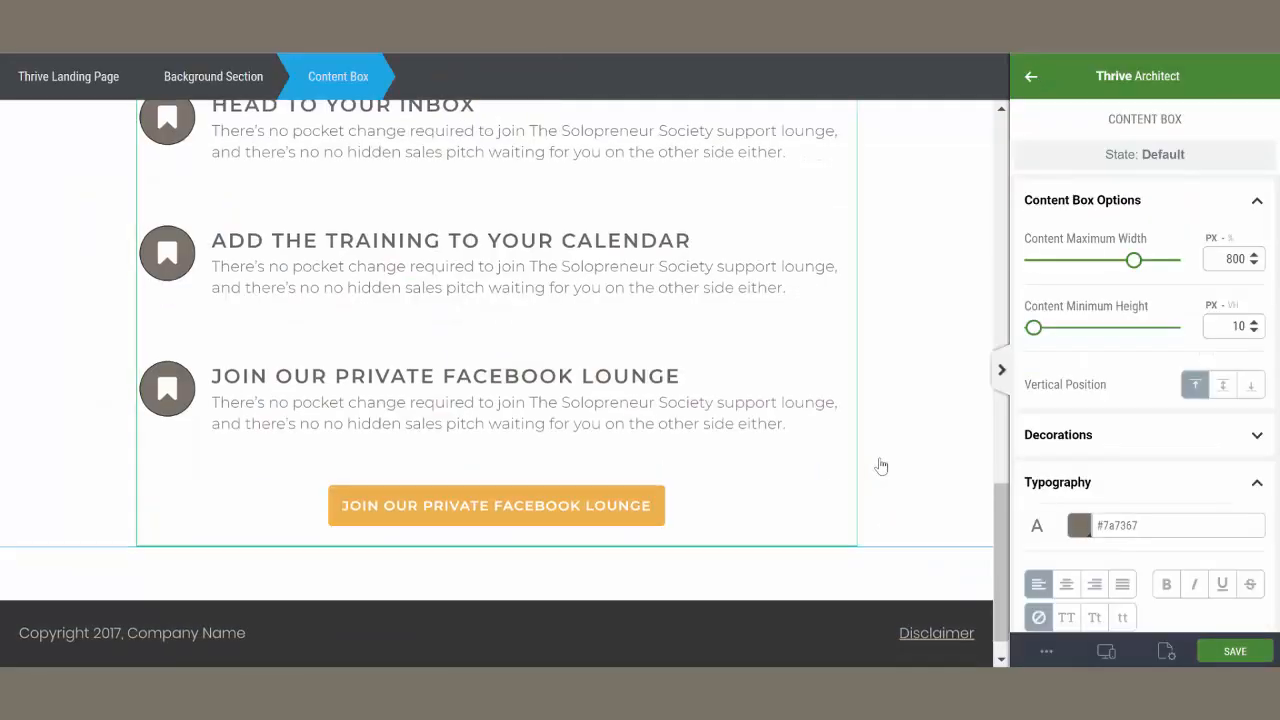
Change the footer section's background color to the taupe swatch #7a7367
{"action": "scroll", "coordinate": [879, 490], "scroll_direction": "down", "scroll_amount": 1}
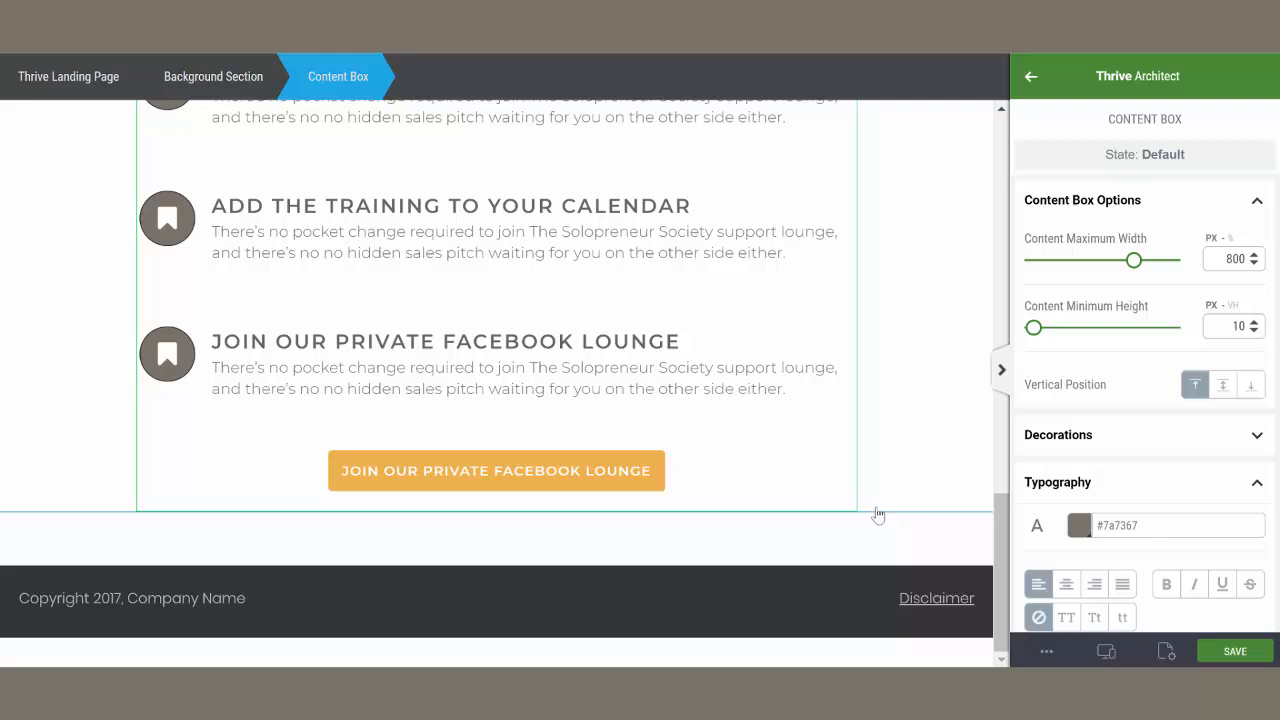
{"action": "left_click", "coordinate": [860, 578]}
{"action": "scroll", "coordinate": [1160, 417], "scroll_direction": "down", "scroll_amount": 2}
{"action": "scroll", "coordinate": [1158, 416], "scroll_direction": "down", "scroll_amount": 6}
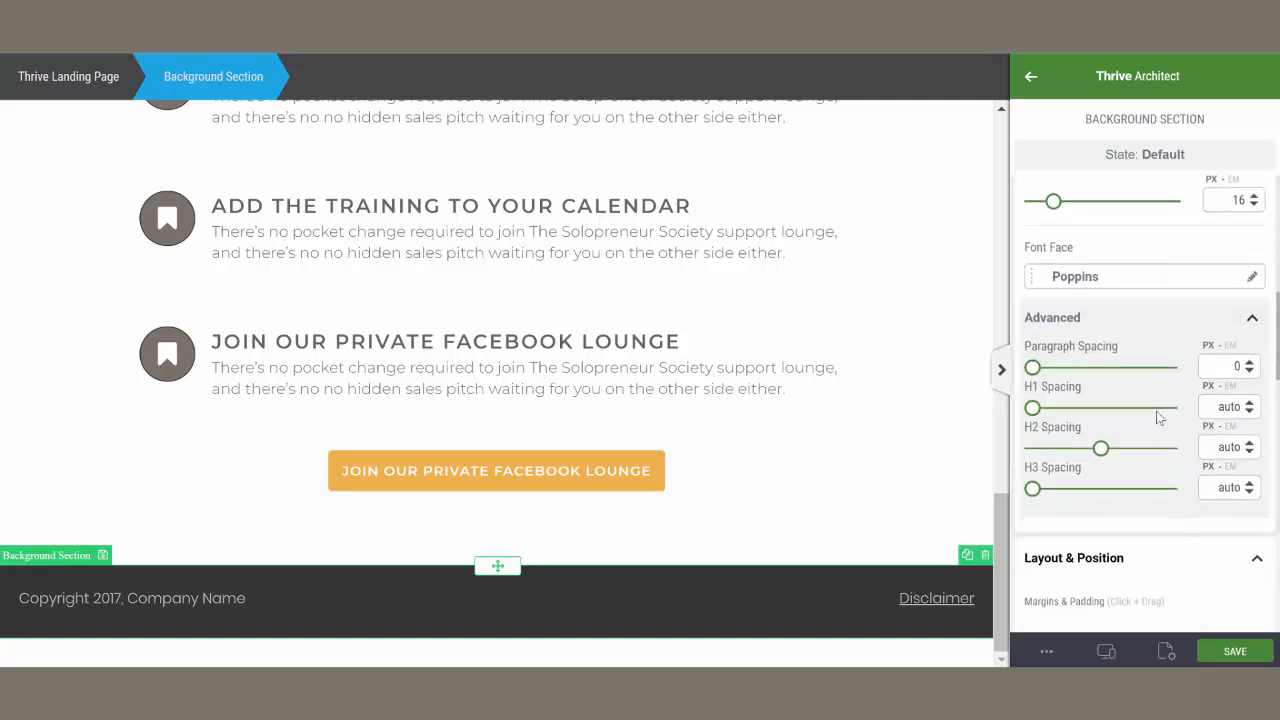
{"action": "left_click", "coordinate": [1079, 569]}
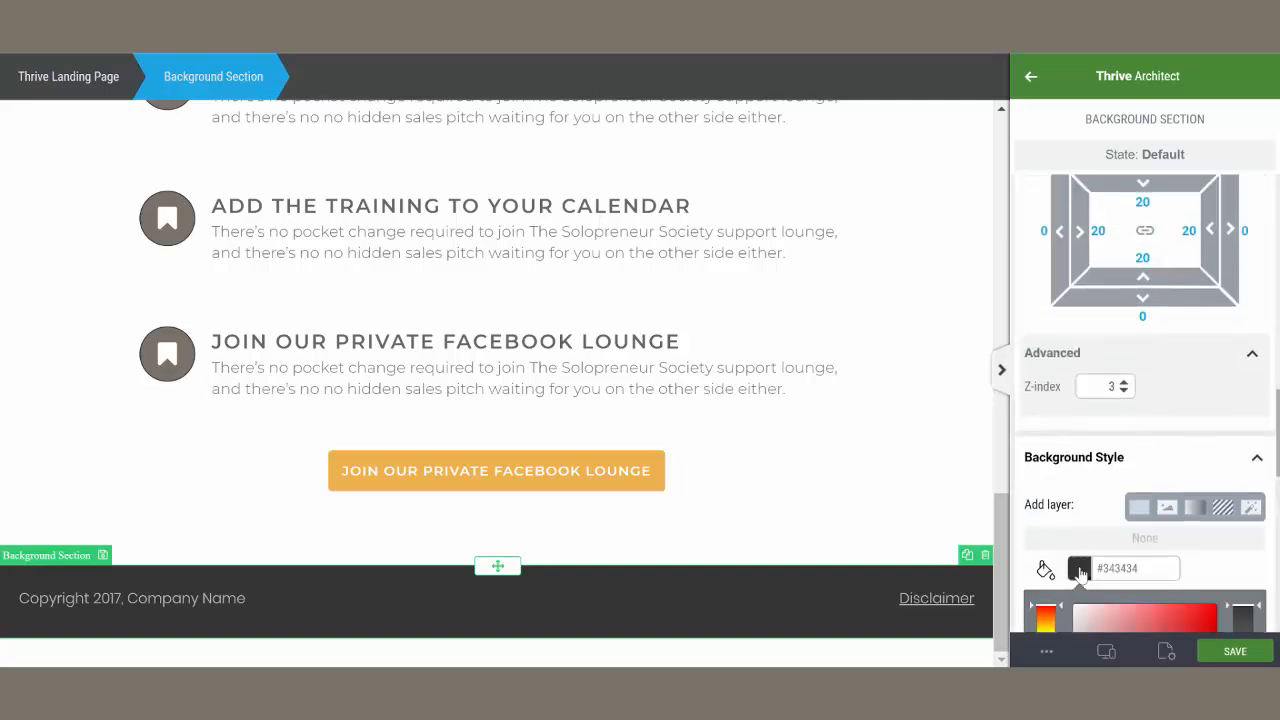
{"action": "left_click", "coordinate": [1102, 388]}
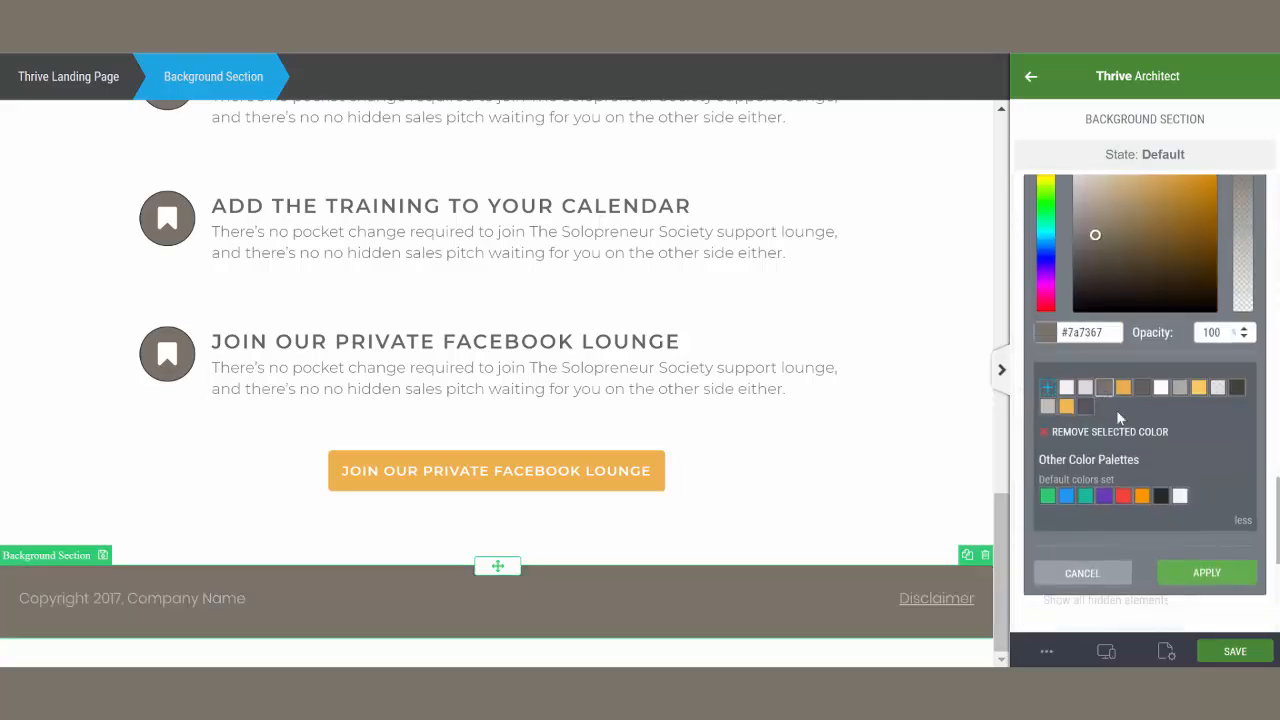
{"action": "left_click", "coordinate": [1185, 574]}
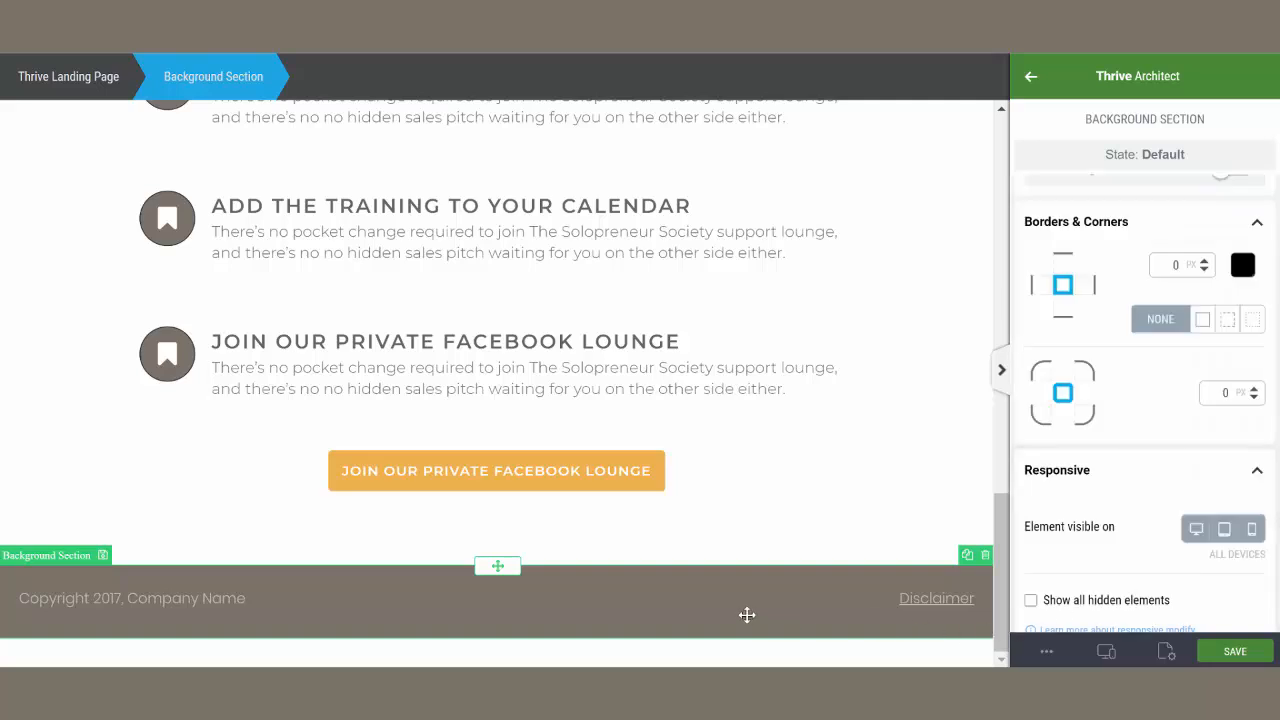
Delete the footer columns that hold the copyright and disclaimer text
{"action": "left_click", "coordinate": [708, 600]}
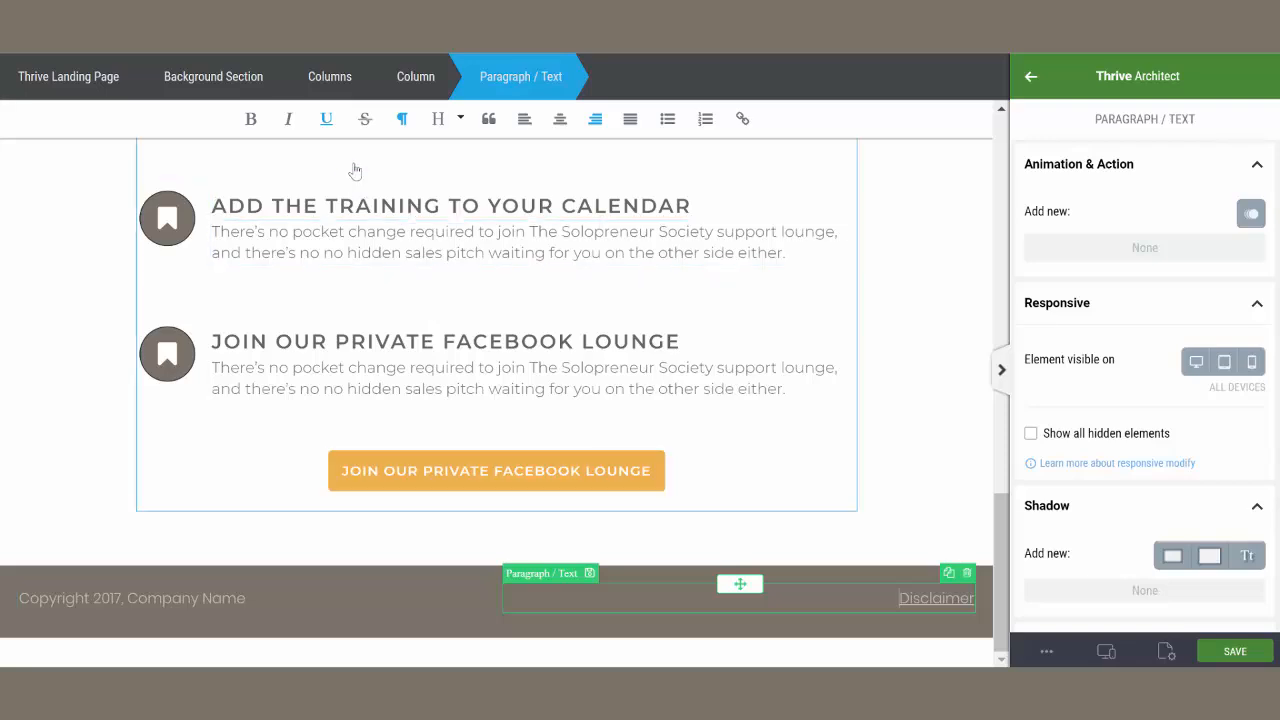
{"action": "left_click", "coordinate": [329, 79]}
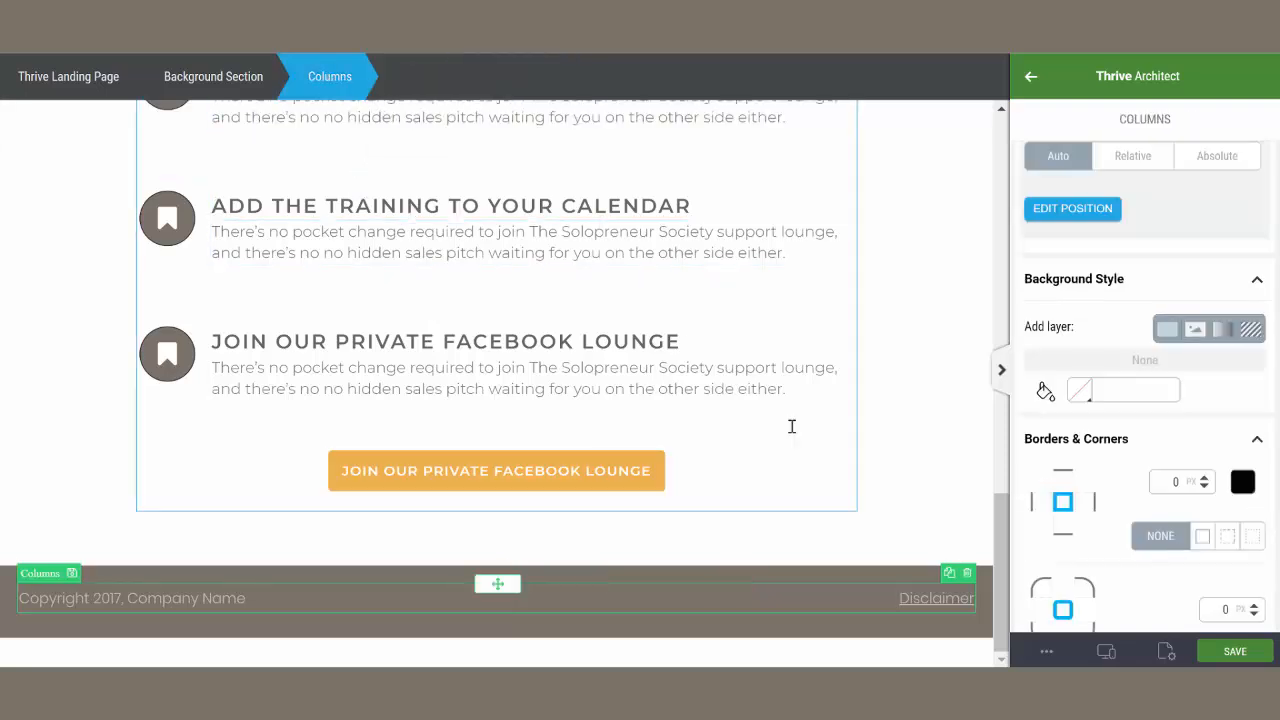
{"action": "left_click", "coordinate": [969, 574]}
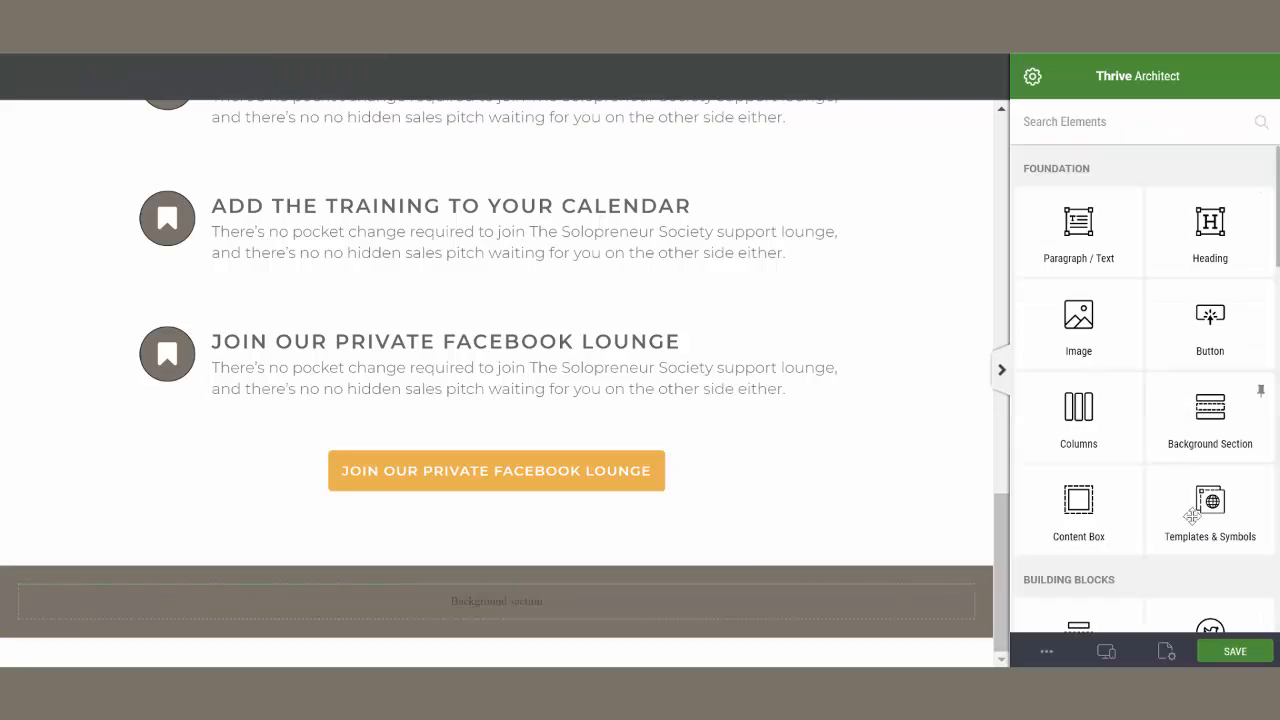
Insert the saved footer template with the copyright and privacy policy line into the empty footer section
{"action": "left_click_drag", "start_coordinate": [1212, 508], "coordinate": [608, 613]}
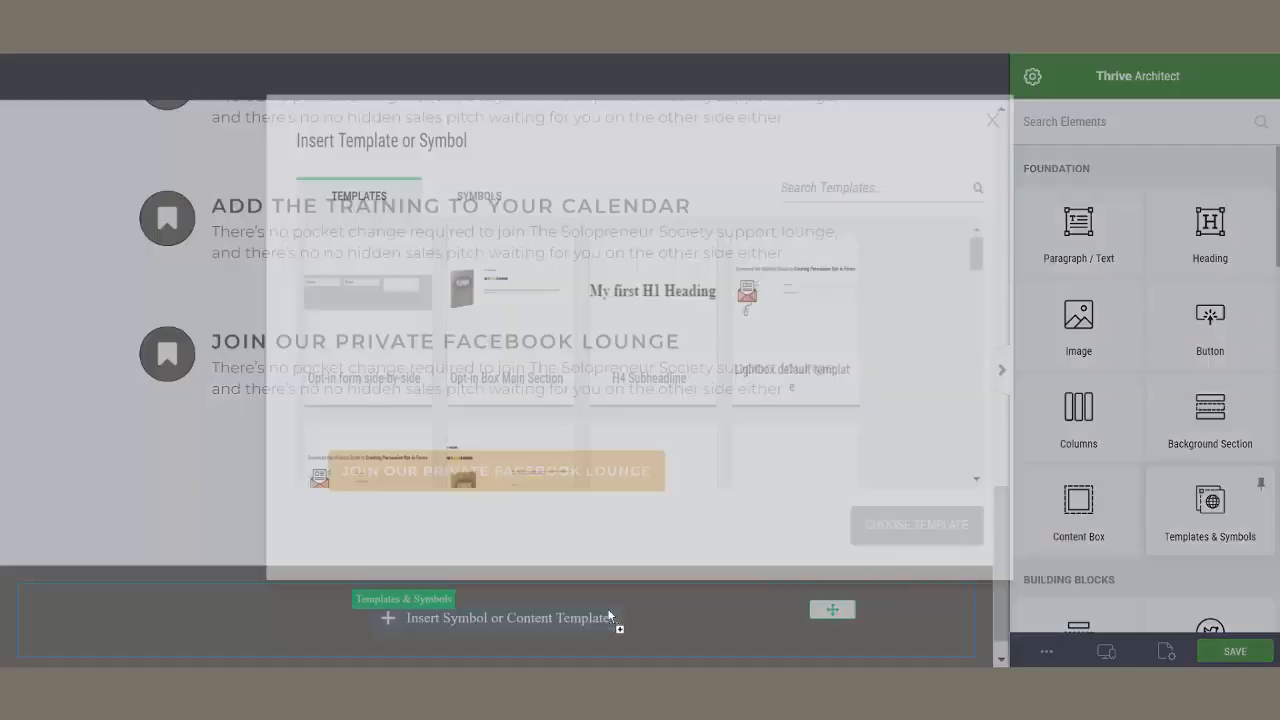
{"action": "type", "text": "foo"}
{"action": "left_click", "coordinate": [313, 340]}
{"action": "left_click", "coordinate": [978, 550]}
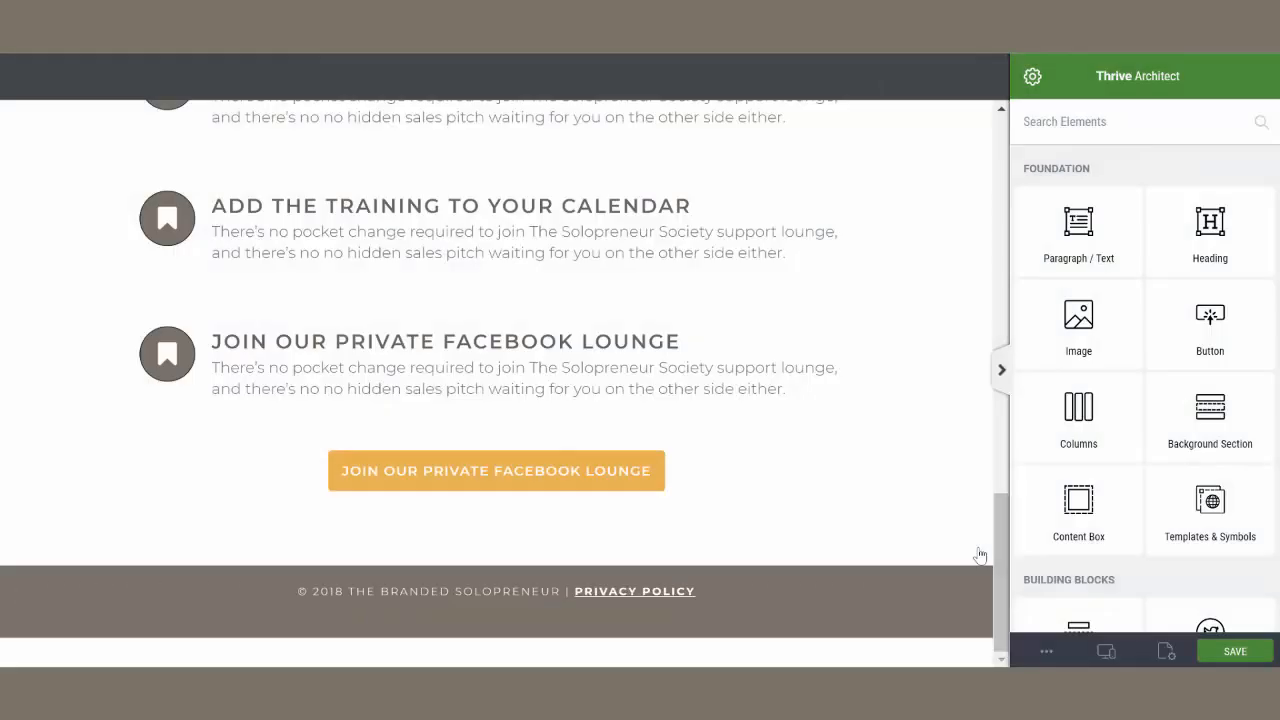
Set the top margin of the footer's copyright heading to 20
{"action": "left_click", "coordinate": [528, 591]}
{"action": "scroll", "coordinate": [1117, 449], "scroll_direction": "down", "scroll_amount": 4}
{"action": "left_click", "coordinate": [1144, 363]}
{"action": "type", "text": "20"}
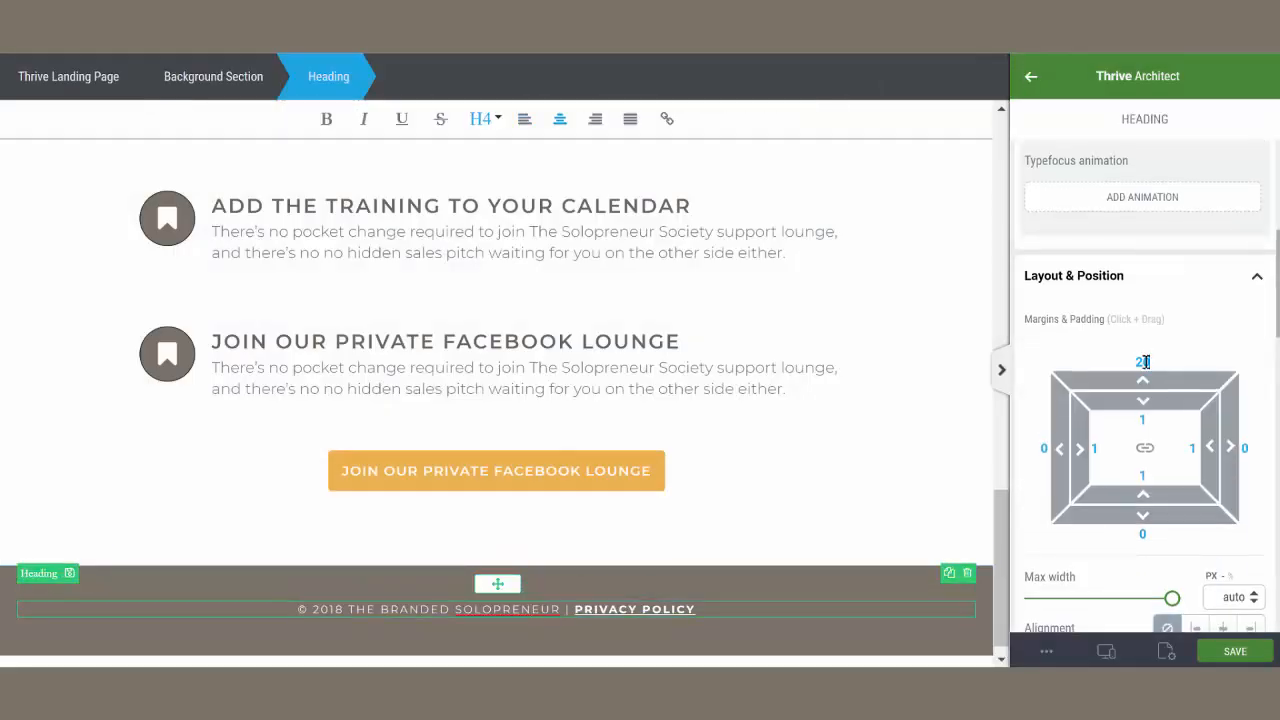
{"action": "scroll", "coordinate": [910, 453], "scroll_direction": "up", "scroll_amount": 2}
{"action": "left_click", "coordinate": [910, 453]}
Review the restyled confirmation page from the header video through the countdown, bio and step rows down to the footer
{"action": "scroll", "coordinate": [910, 453], "scroll_direction": "up", "scroll_amount": 10}
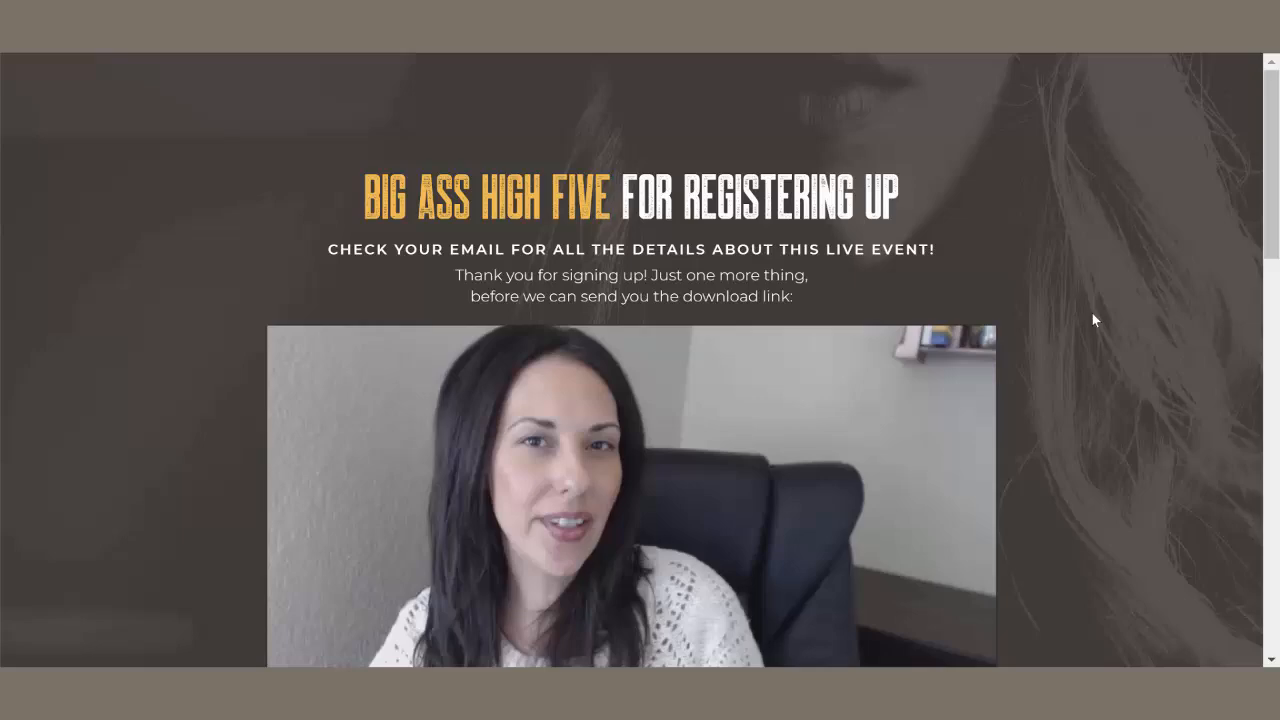
{"action": "scroll", "coordinate": [1093, 318], "scroll_direction": "down", "scroll_amount": 9}
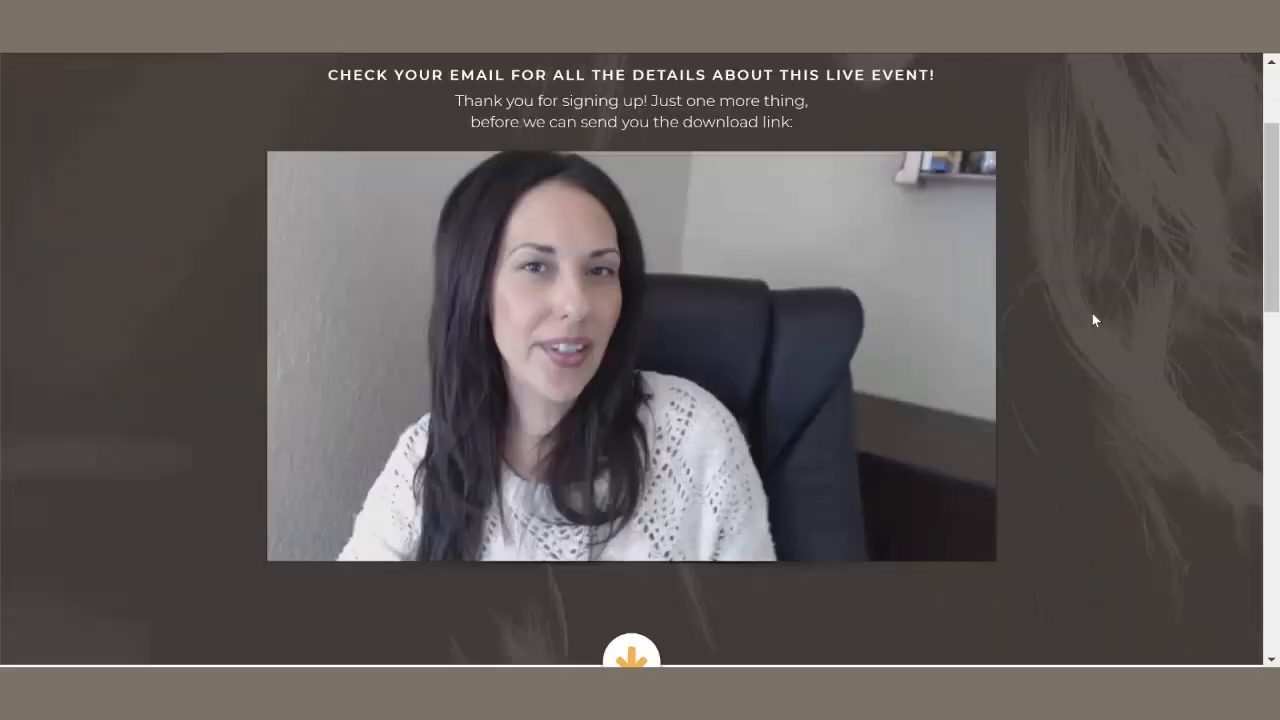
{"action": "scroll", "coordinate": [1095, 319], "scroll_direction": "down", "scroll_amount": 4}
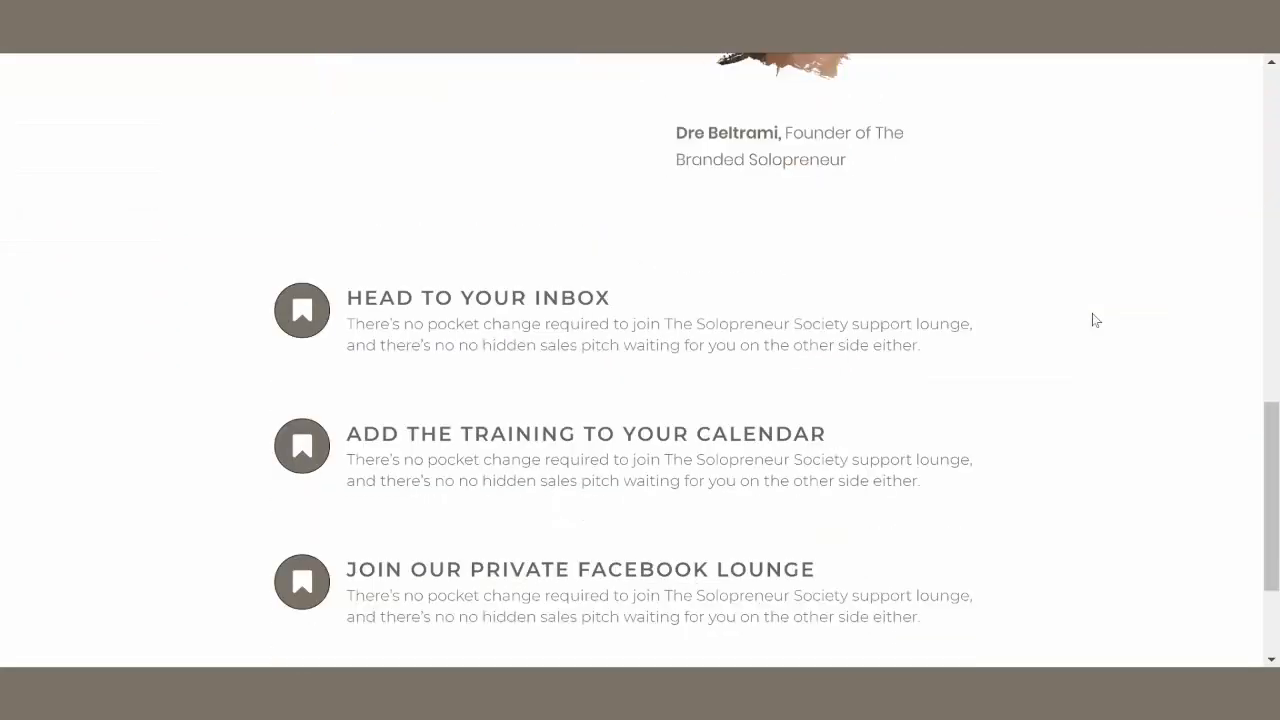
{"action": "scroll", "coordinate": [1087, 353], "scroll_direction": "up", "scroll_amount": 4}
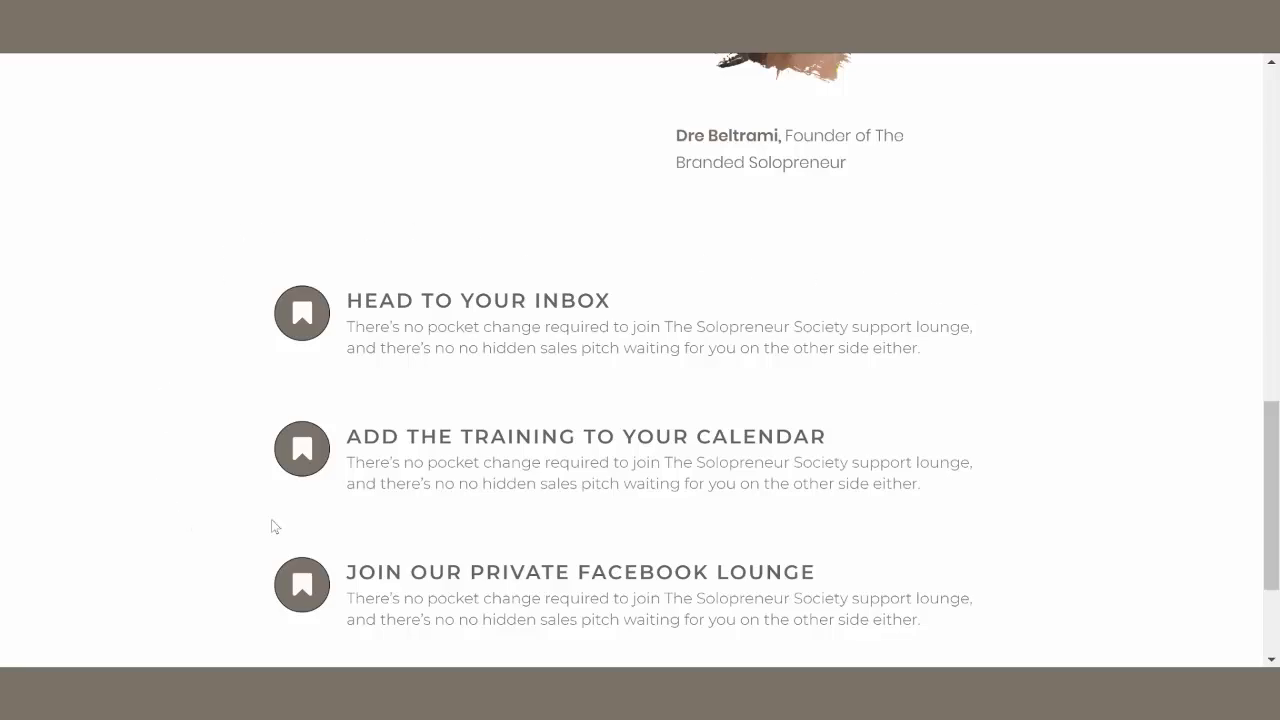
{"action": "scroll", "coordinate": [1017, 381], "scroll_direction": "up", "scroll_amount": 5}
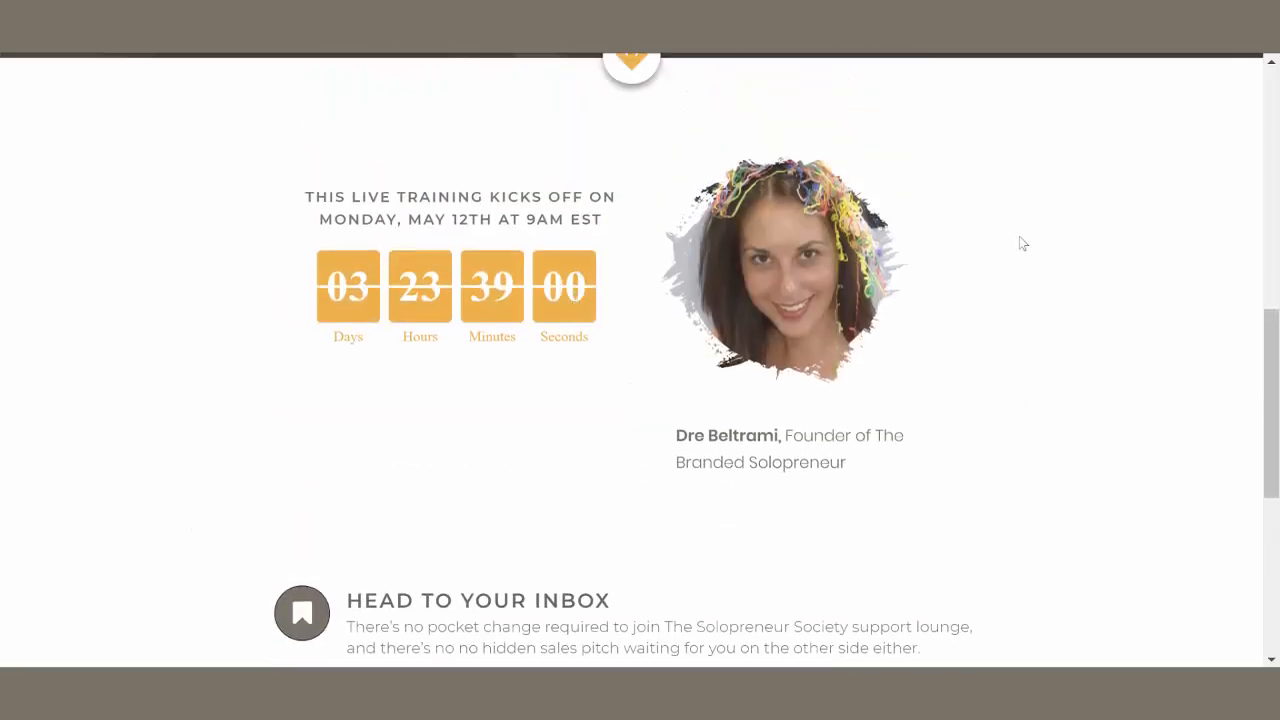
{"action": "scroll", "coordinate": [1077, 429], "scroll_direction": "down", "scroll_amount": 5}
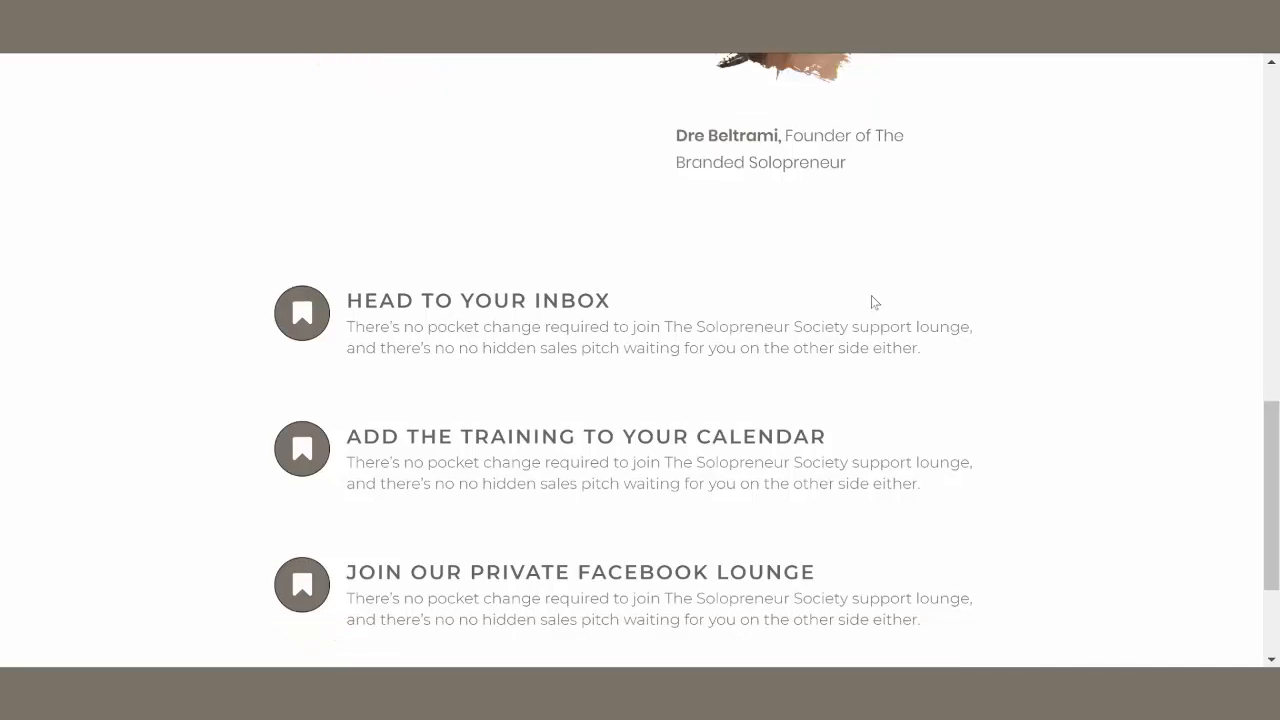
{"action": "scroll", "coordinate": [166, 540], "scroll_direction": "down", "scroll_amount": 4}
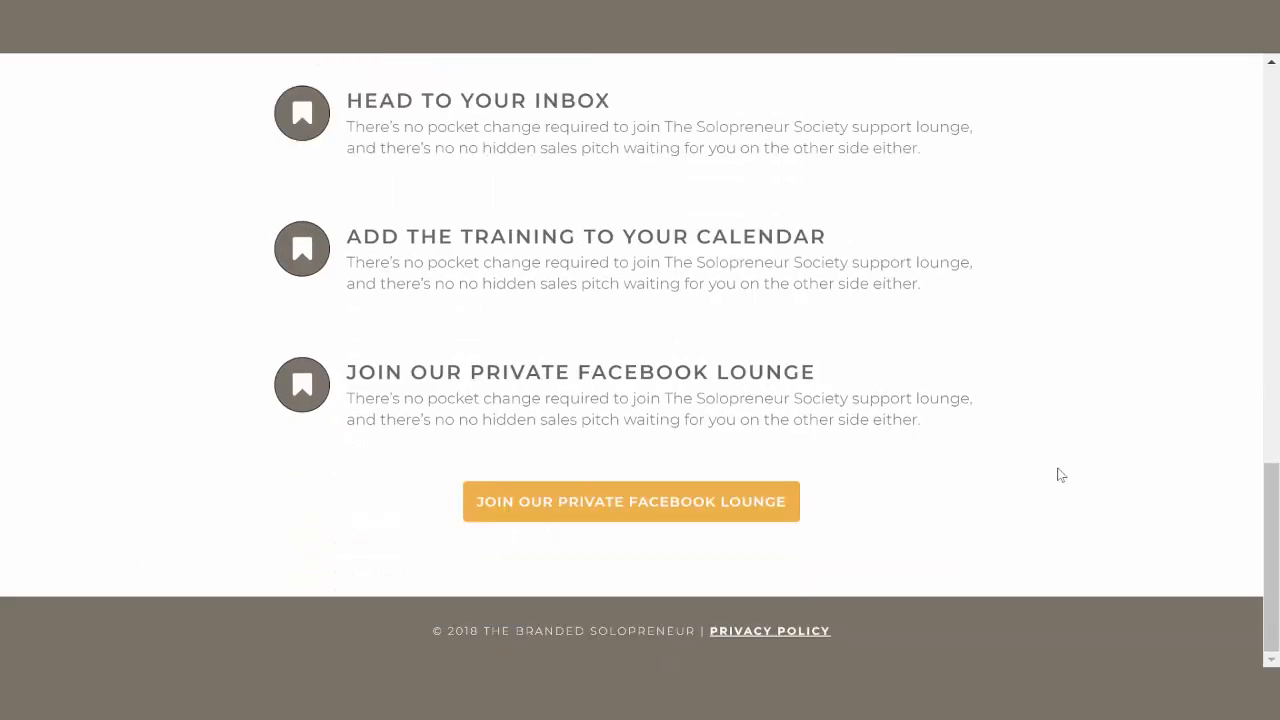
{"action": "scroll", "coordinate": [1061, 475], "scroll_direction": "up", "scroll_amount": 15}
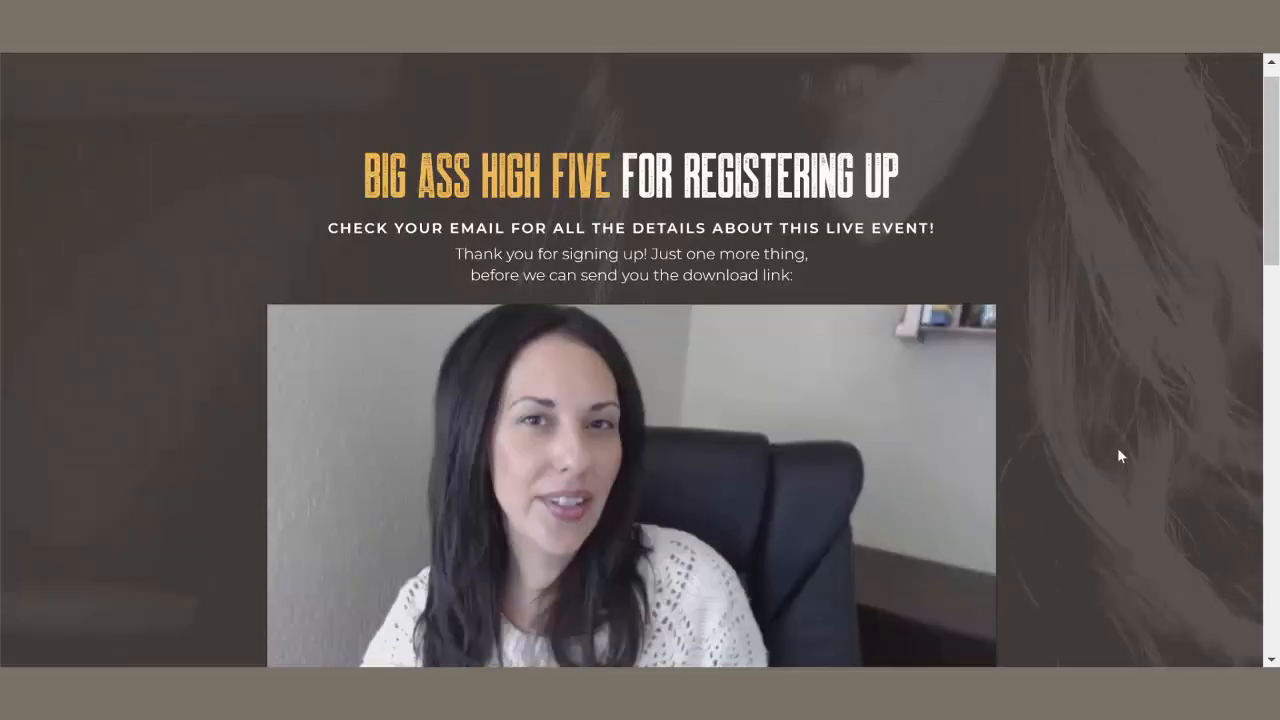
{"action": "scroll", "coordinate": [1120, 456], "scroll_direction": "down", "scroll_amount": 10}
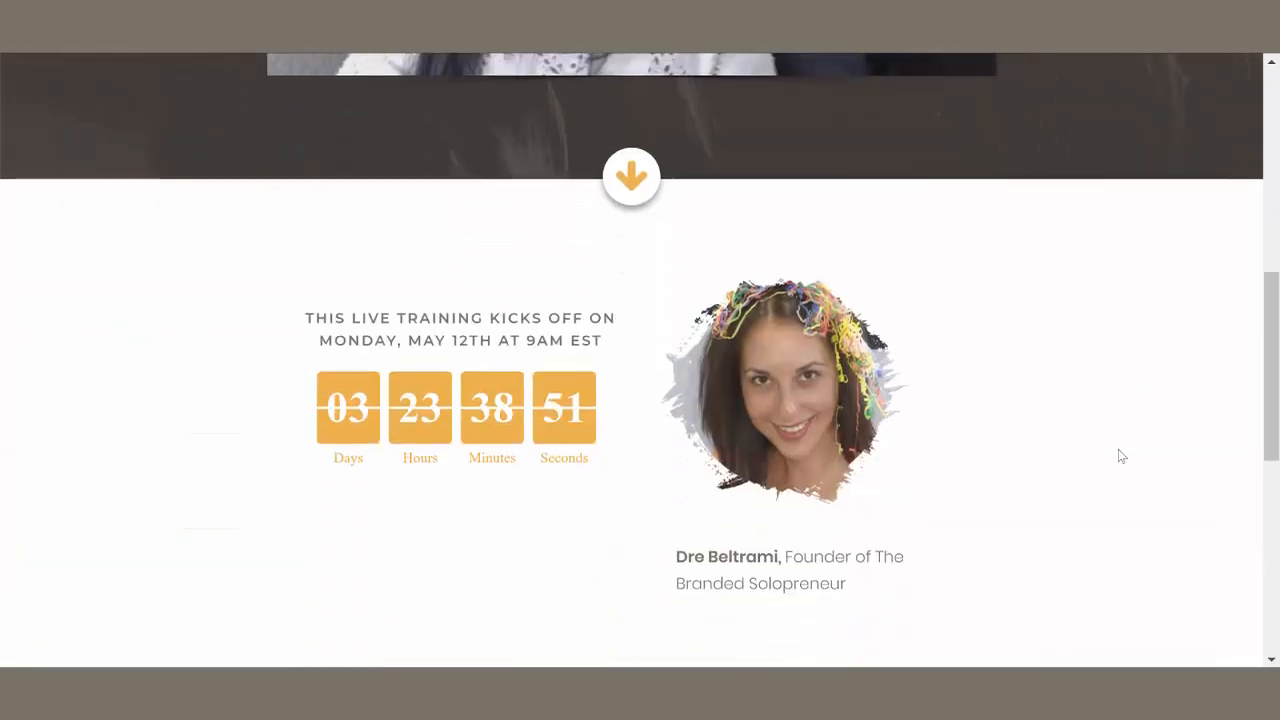
{"action": "scroll", "coordinate": [1121, 456], "scroll_direction": "down", "scroll_amount": 1}
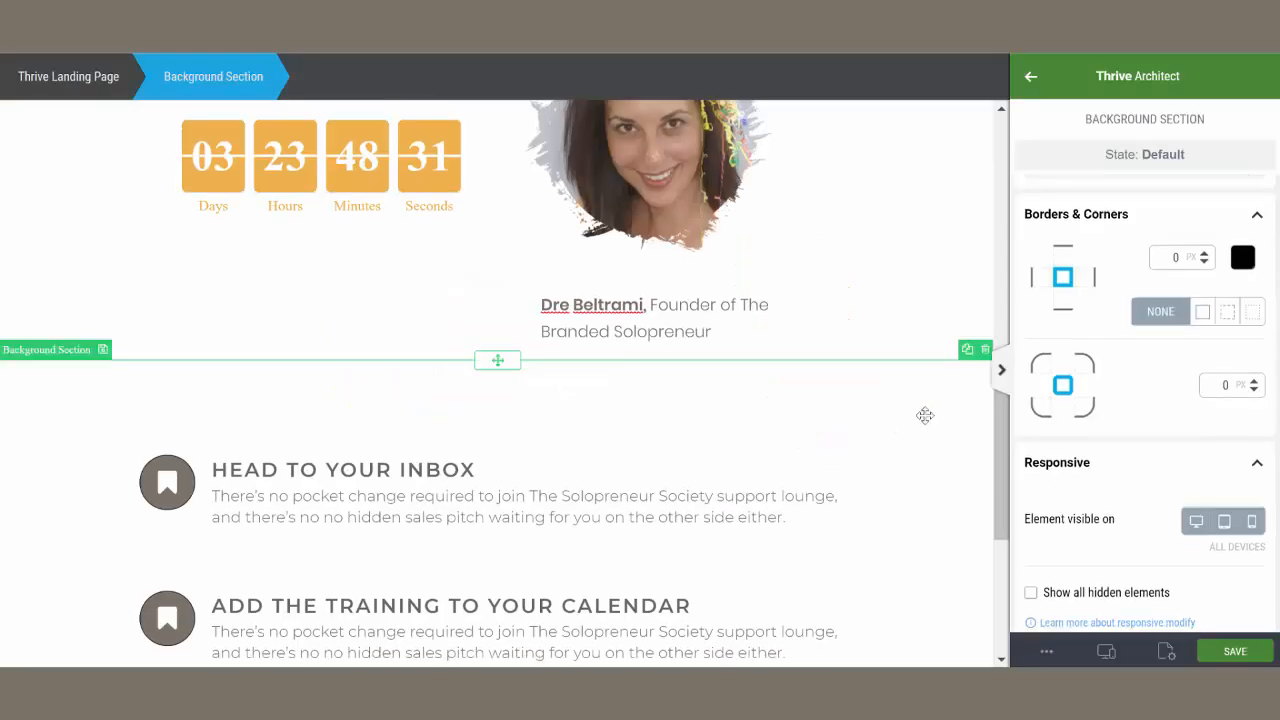
Give the background section behind the next-step rows a solid light grey colour layer, about #e6e4e0
{"action": "scroll", "coordinate": [1121, 389], "scroll_direction": "up", "scroll_amount": 8}
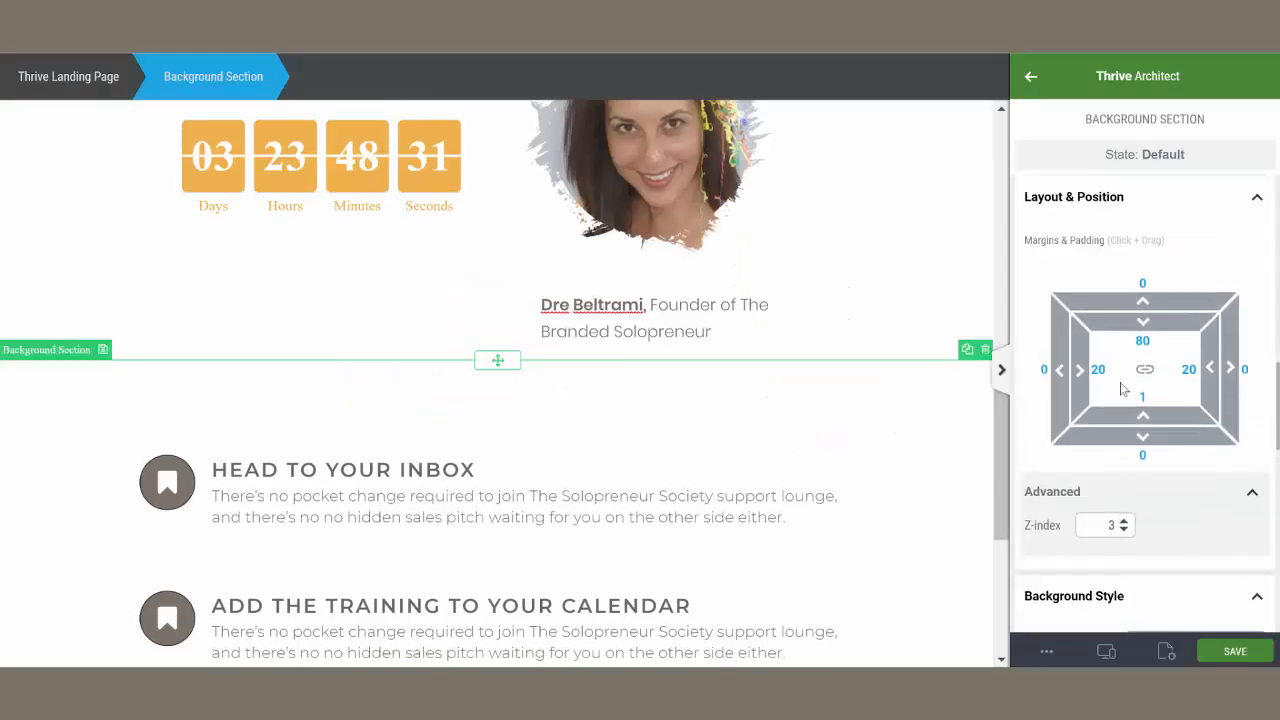
{"action": "scroll", "coordinate": [1121, 389], "scroll_direction": "down", "scroll_amount": 10}
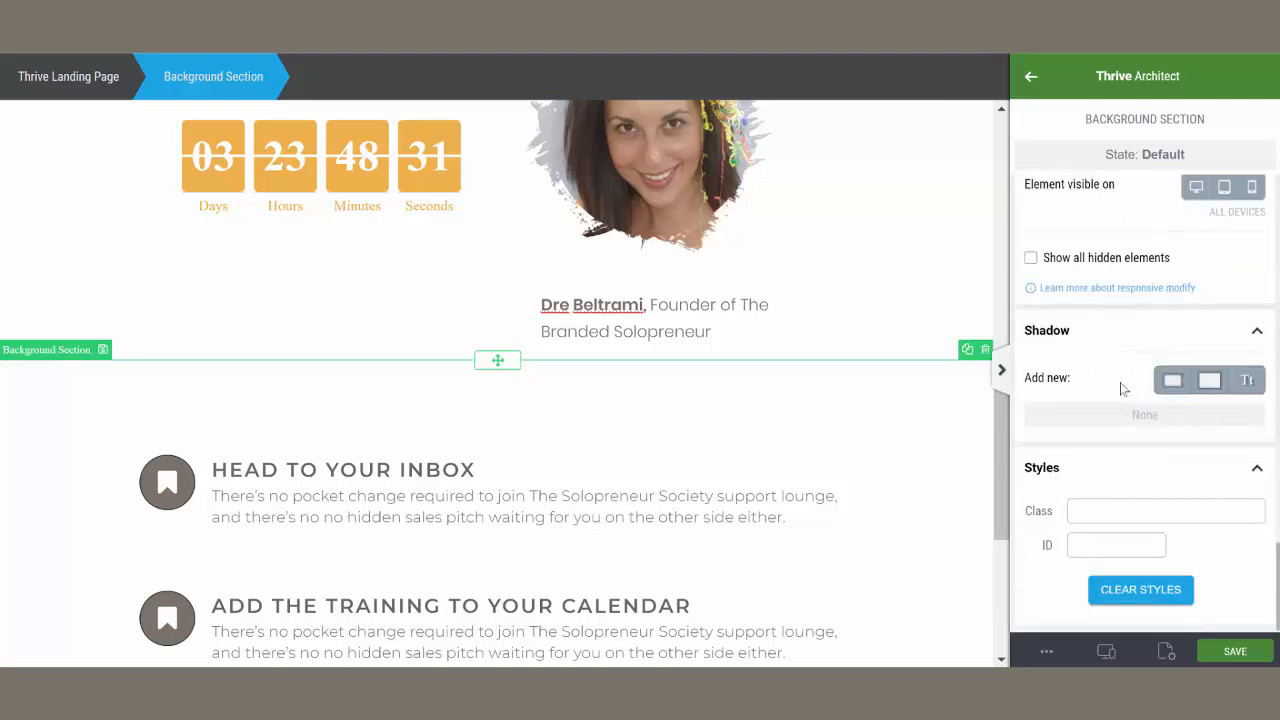
{"action": "scroll", "coordinate": [1121, 389], "scroll_direction": "up", "scroll_amount": 6}
{"action": "scroll", "coordinate": [1120, 388], "scroll_direction": "up", "scroll_amount": 4}
{"action": "scroll", "coordinate": [1120, 389], "scroll_direction": "down", "scroll_amount": 6}
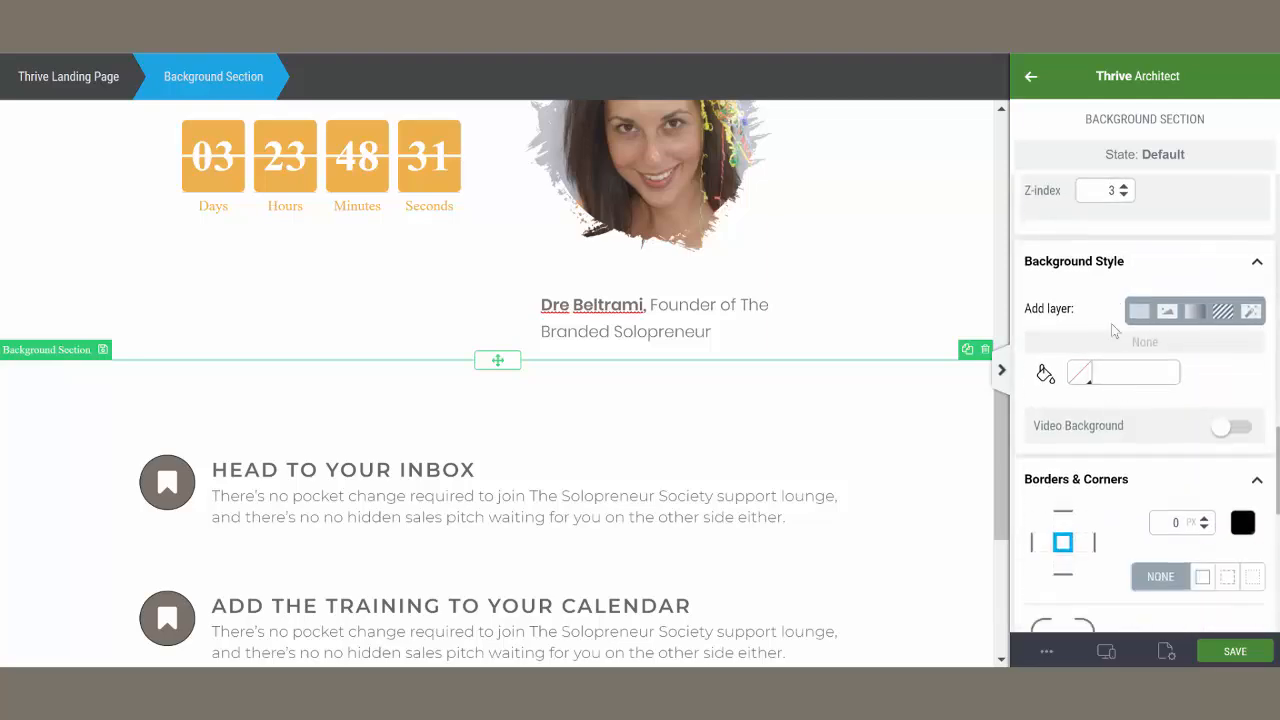
{"action": "left_click", "coordinate": [1142, 322]}
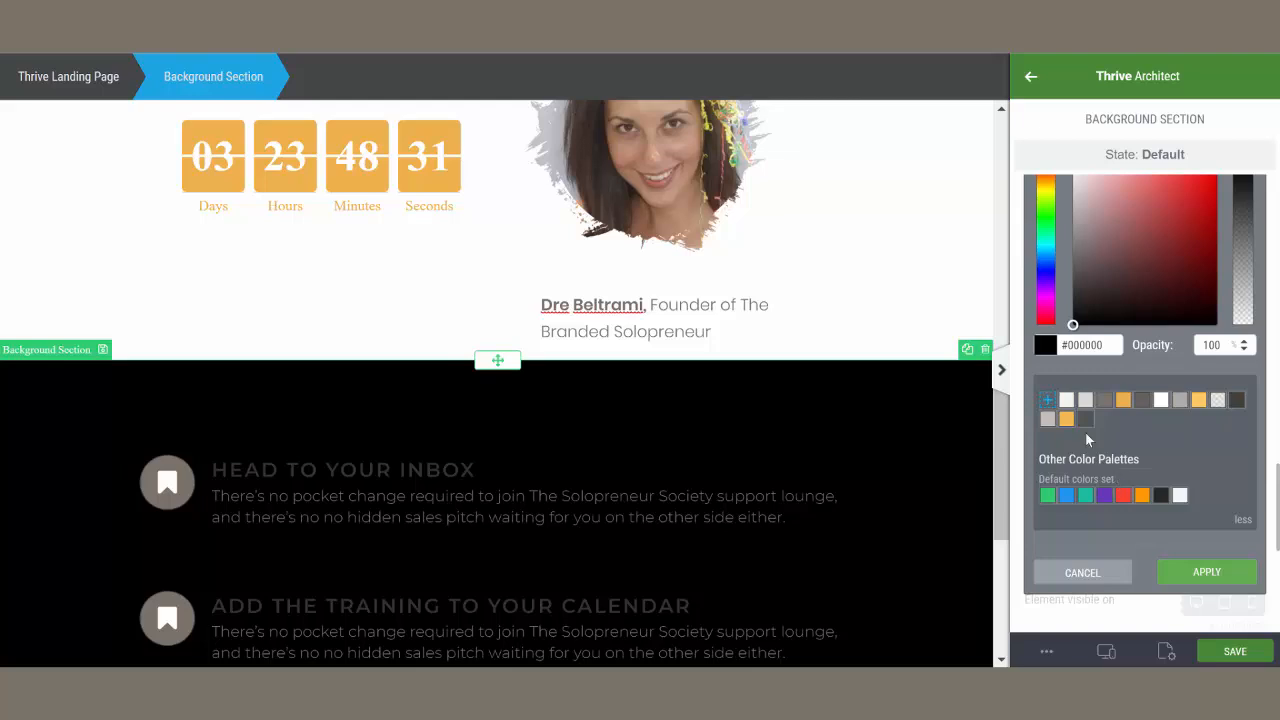
{"action": "left_click", "coordinate": [1086, 401]}
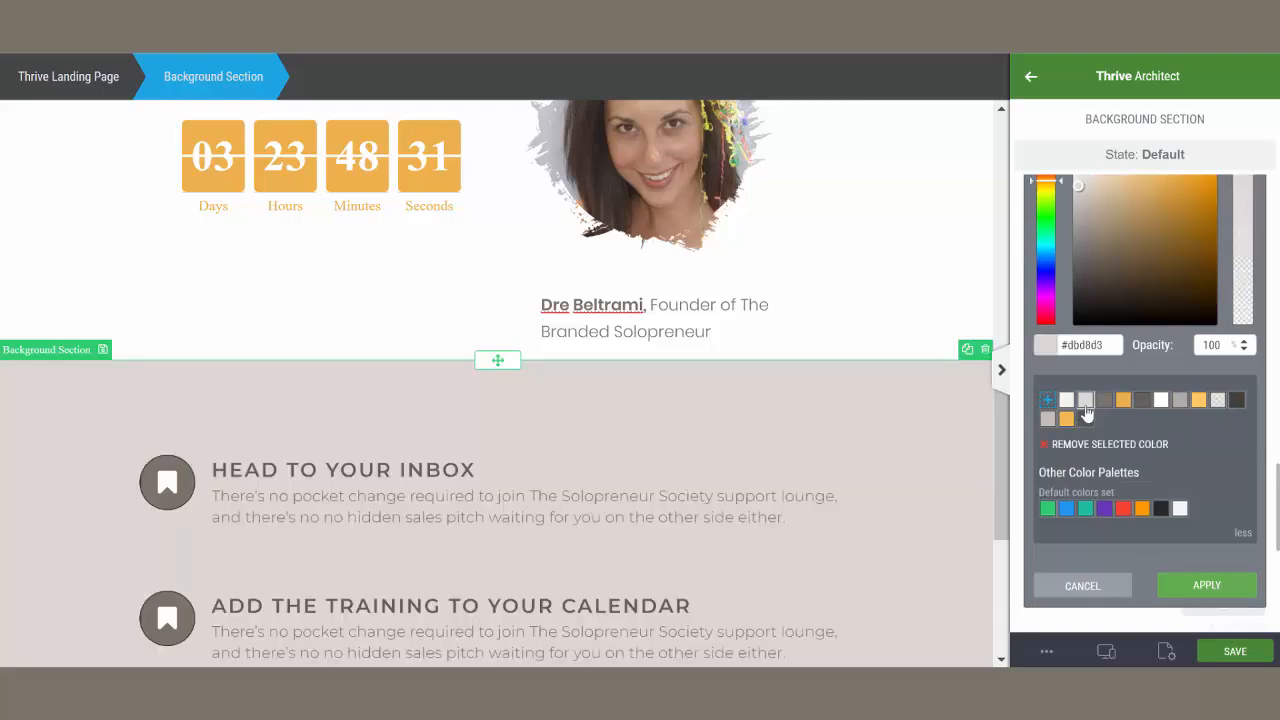
{"action": "scroll", "coordinate": [1096, 300], "scroll_direction": "up", "scroll_amount": 2}
{"action": "left_click", "coordinate": [1081, 292]}
{"action": "left_click_drag", "start_coordinate": [1081, 292], "coordinate": [1078, 285]}
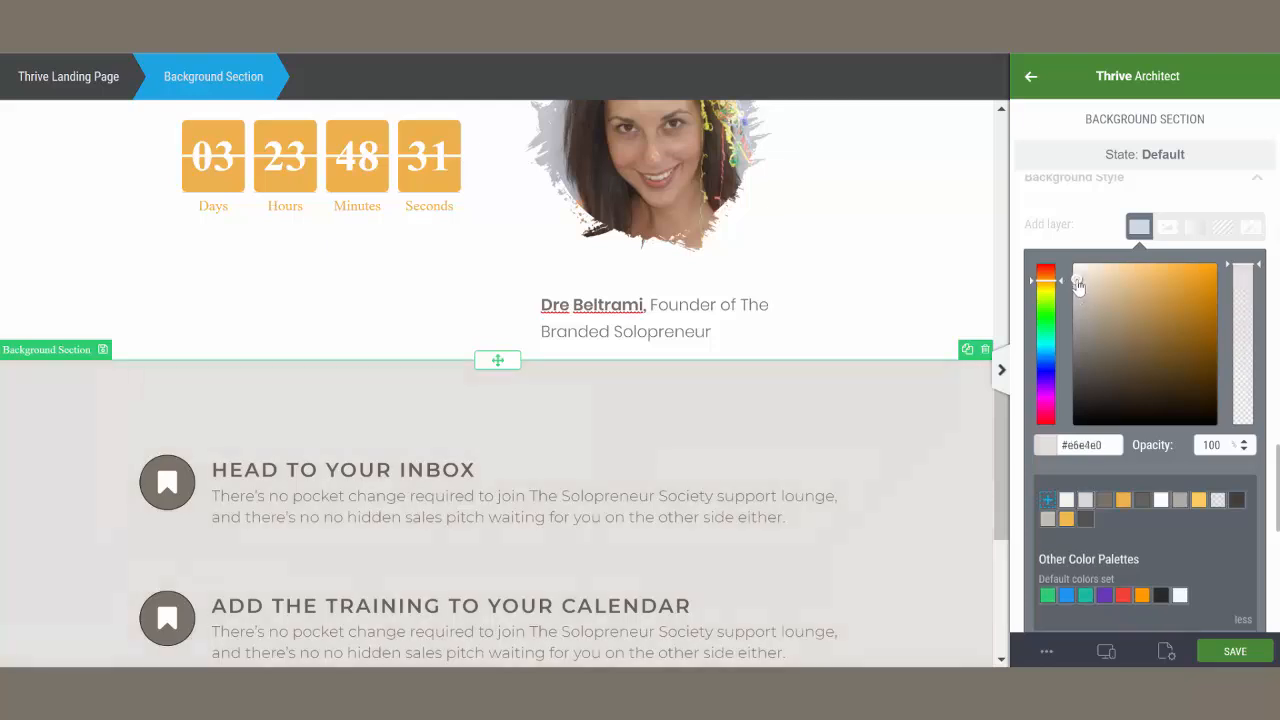
{"action": "scroll", "coordinate": [1138, 591], "scroll_direction": "down", "scroll_amount": 3}
{"action": "left_click", "coordinate": [1192, 373]}
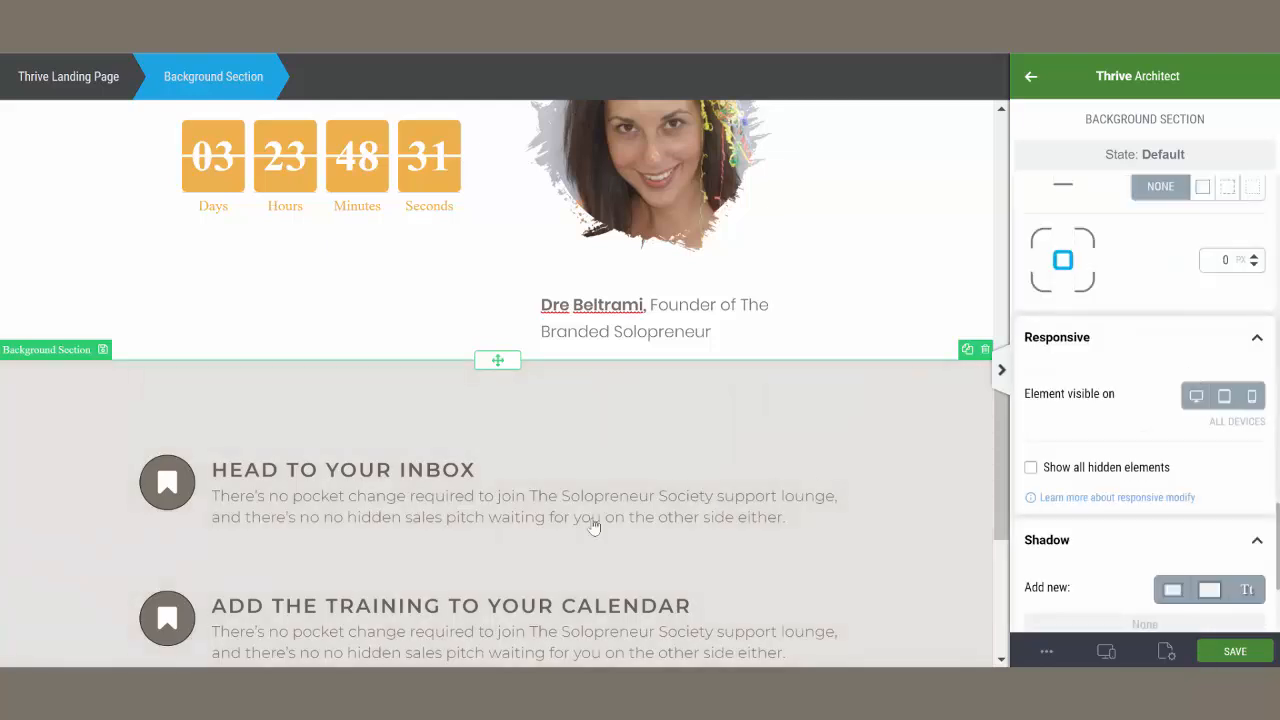
Remove the drop shadow from the bookmark icons of all three next-step rows
{"action": "left_click", "coordinate": [167, 480]}
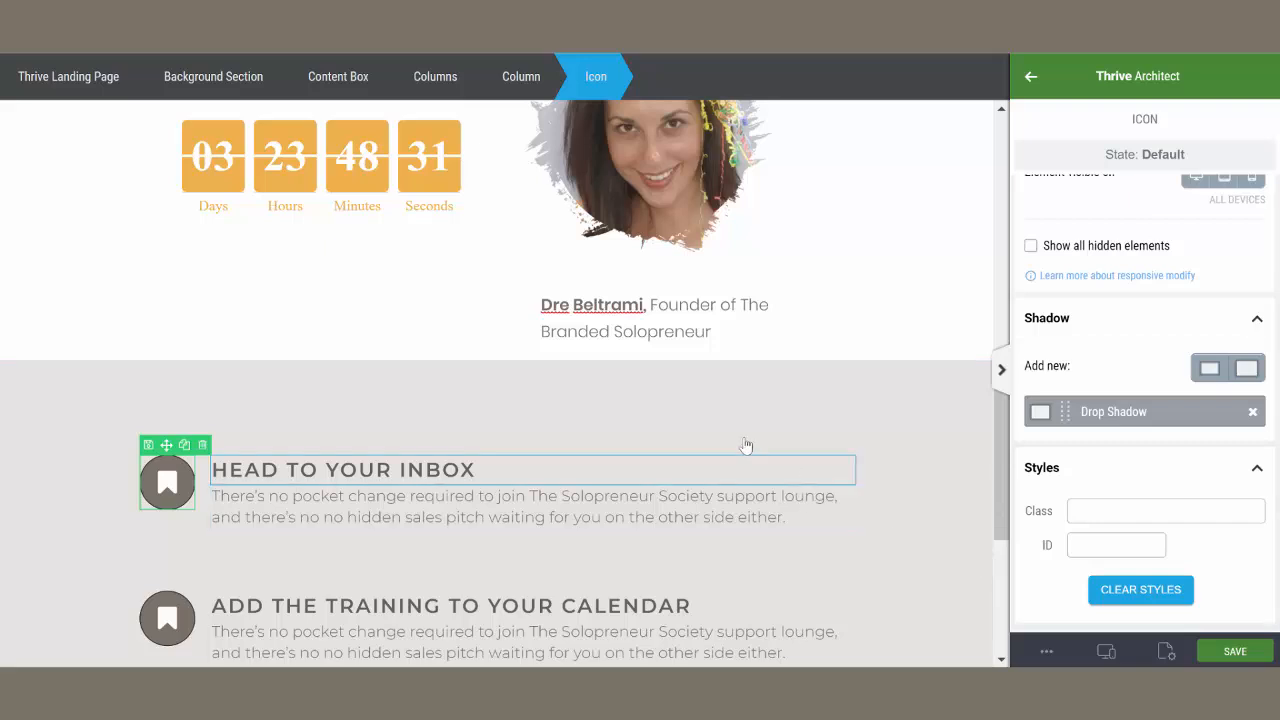
{"action": "left_click", "coordinate": [1253, 413]}
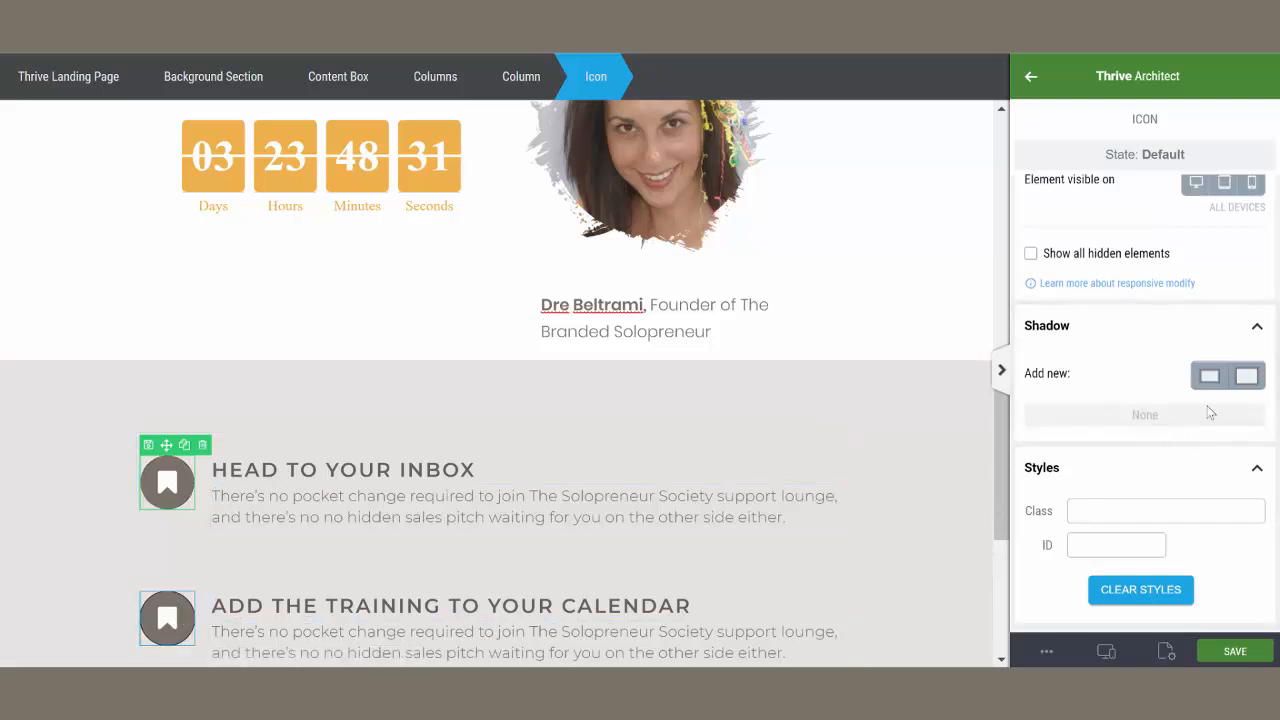
{"action": "left_click", "coordinate": [167, 618]}
{"action": "left_click", "coordinate": [1253, 413]}
{"action": "scroll", "coordinate": [176, 577], "scroll_direction": "down", "scroll_amount": 1}
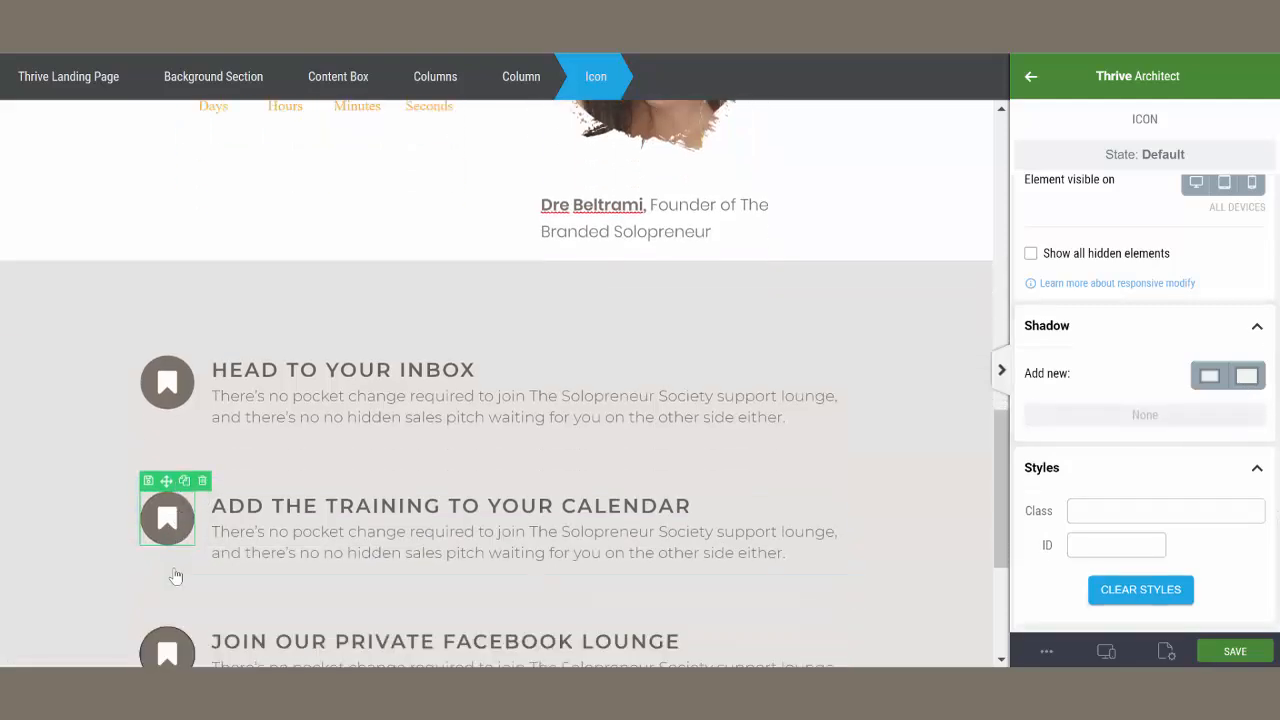
{"action": "scroll", "coordinate": [176, 577], "scroll_direction": "down", "scroll_amount": 2}
{"action": "left_click", "coordinate": [167, 453]}
{"action": "left_click", "coordinate": [1253, 413]}
{"action": "scroll", "coordinate": [869, 478], "scroll_direction": "down", "scroll_amount": 1}
Set the top margin of the footer's background section to 0
{"action": "left_click", "coordinate": [869, 480]}
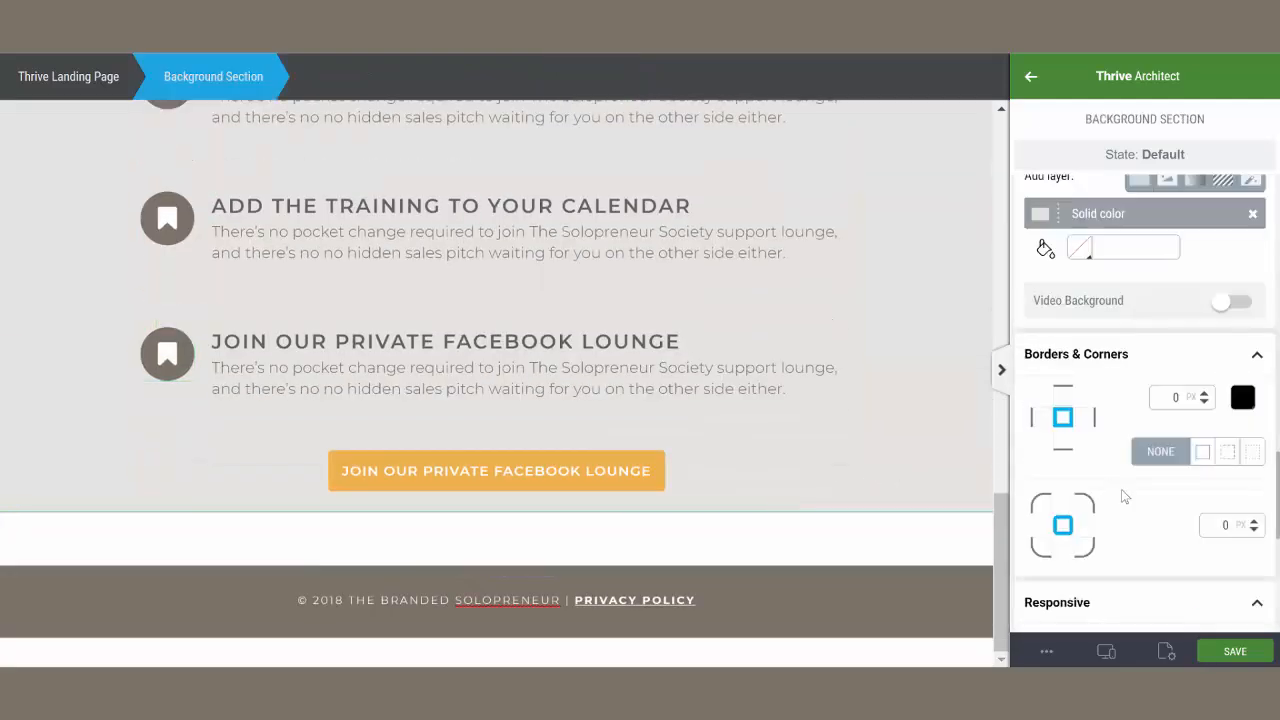
{"action": "scroll", "coordinate": [1121, 489], "scroll_direction": "up", "scroll_amount": 5}
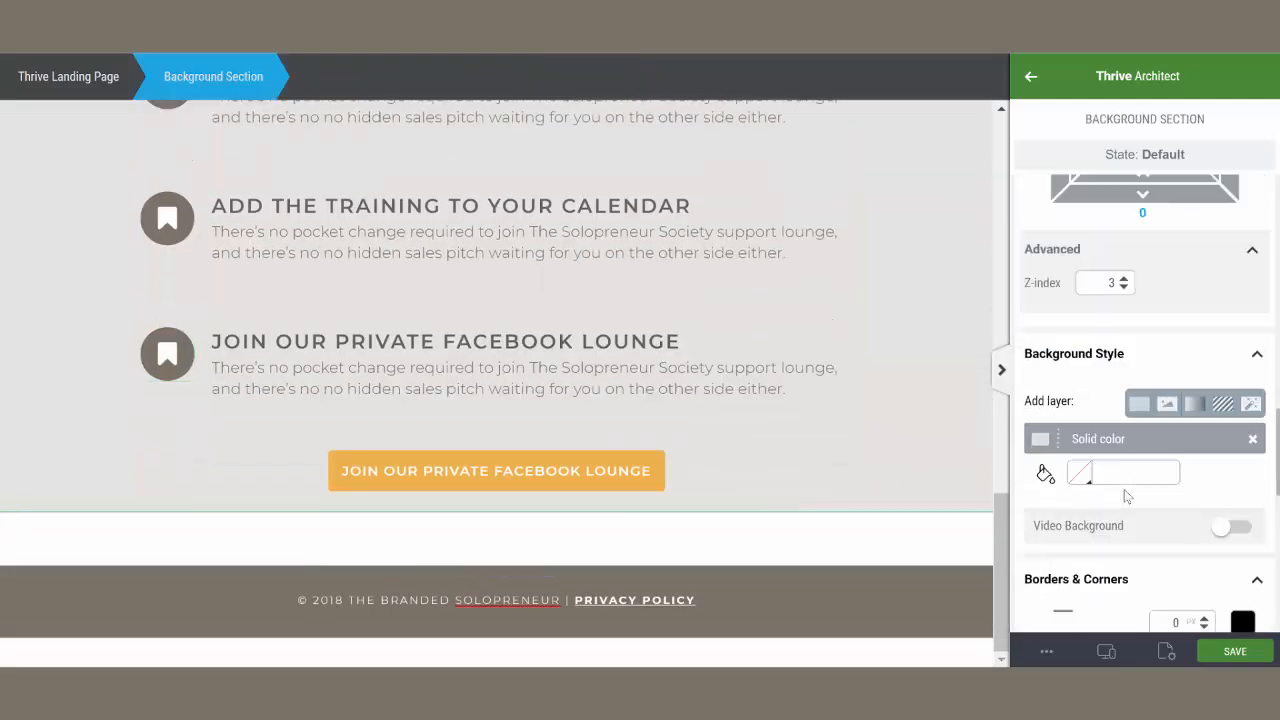
{"action": "left_click", "coordinate": [845, 595]}
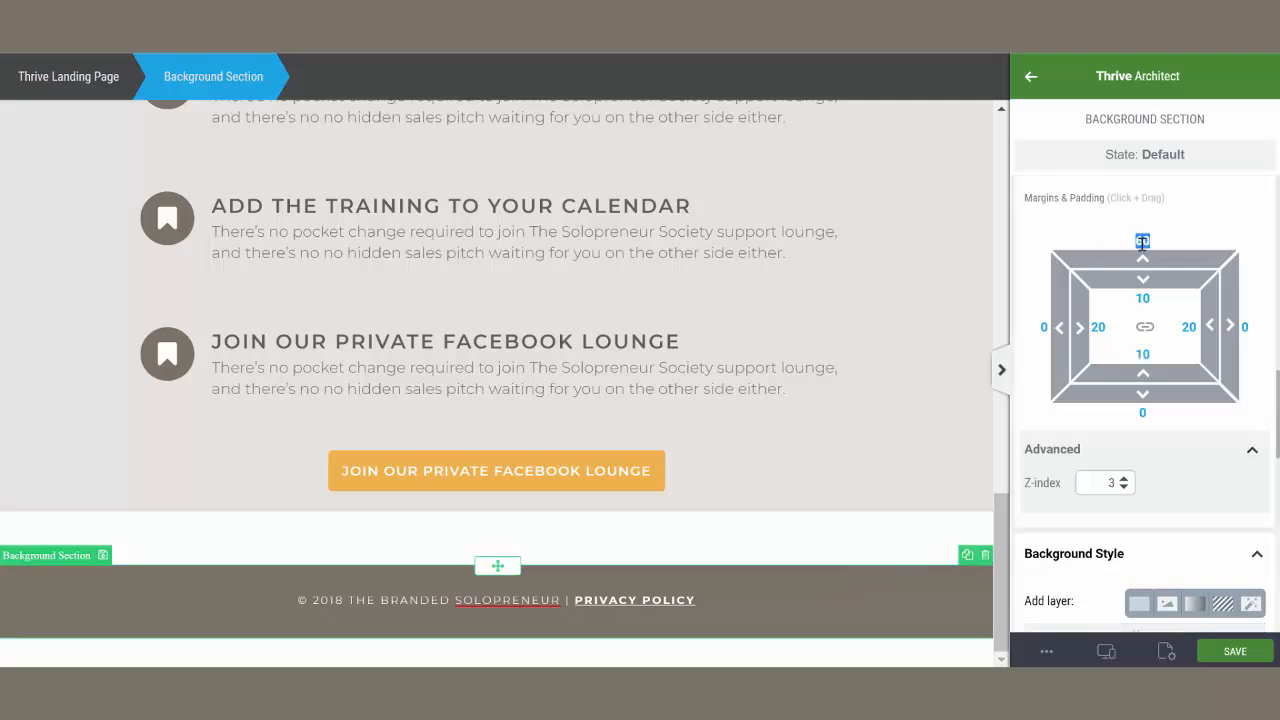
{"action": "type", "text": "0"}
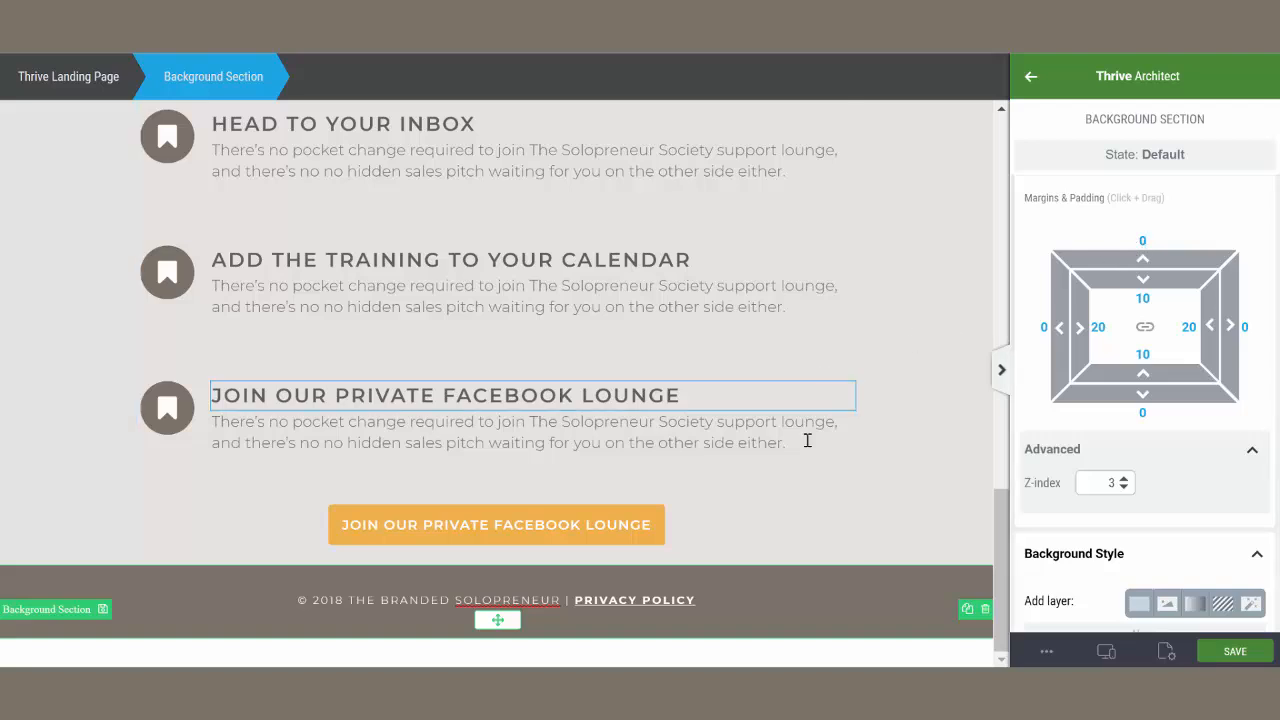
Set the bottom padding of the grey next-steps section to 50 and check the page down to the footer
{"action": "left_click", "coordinate": [914, 534]}
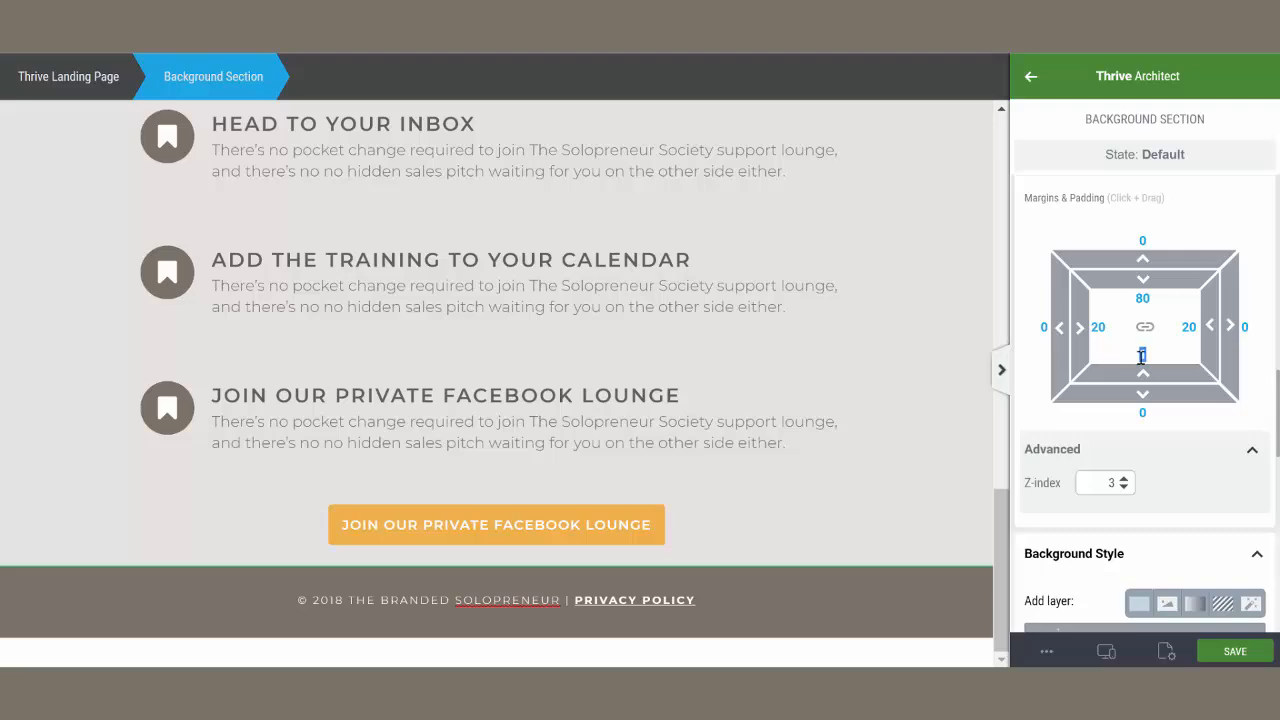
{"action": "type", "text": "4"}
{"action": "type", "text": "0"}
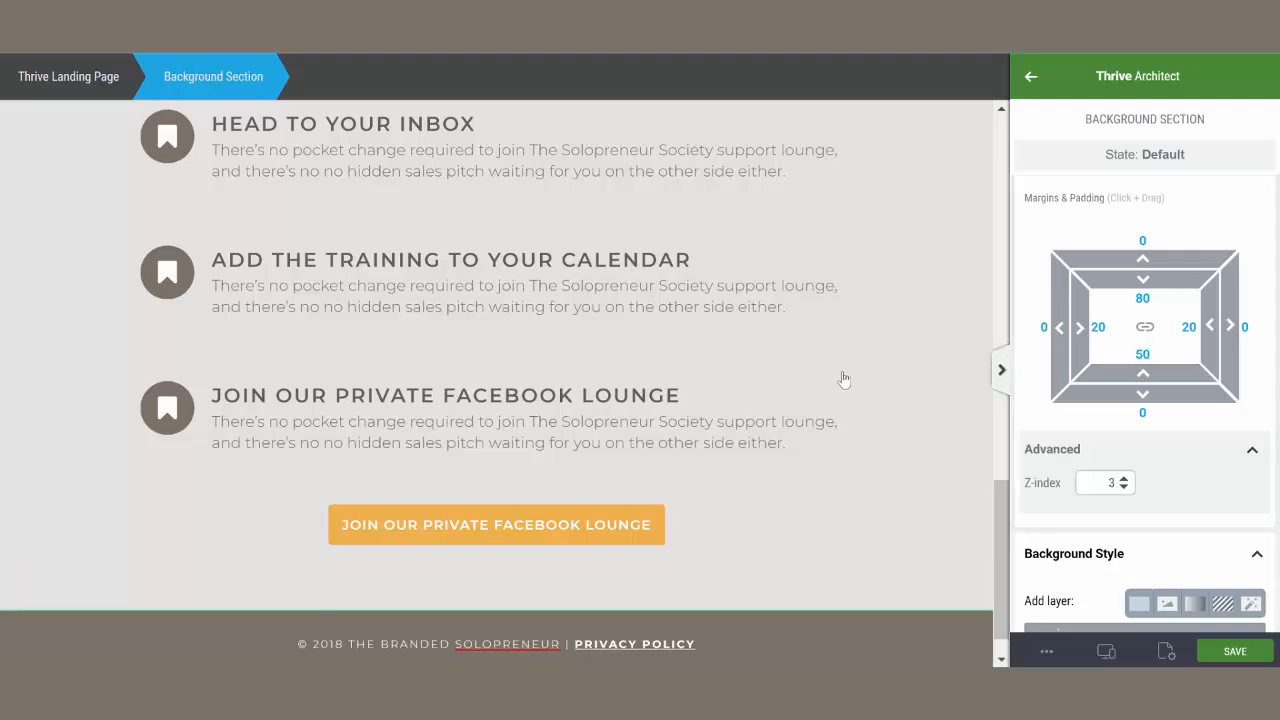
{"action": "scroll", "coordinate": [843, 378], "scroll_direction": "up", "scroll_amount": 10}
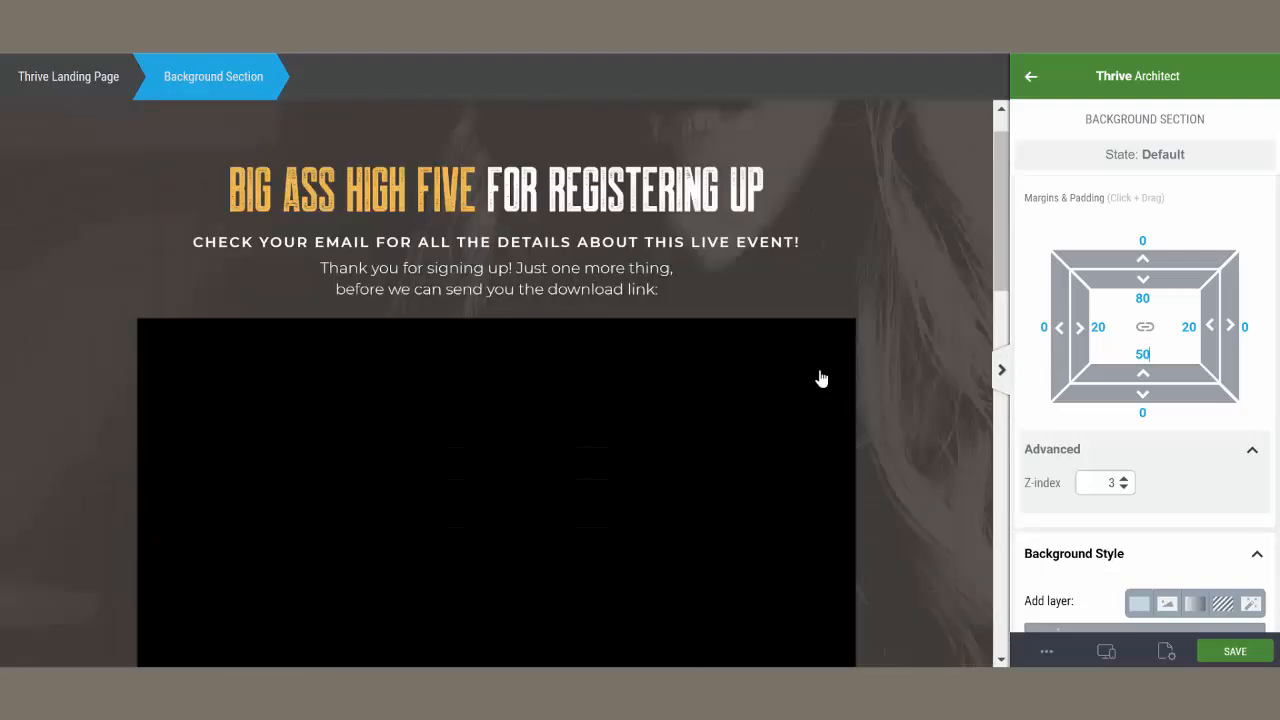
{"action": "scroll", "coordinate": [820, 375], "scroll_direction": "down", "scroll_amount": 8}
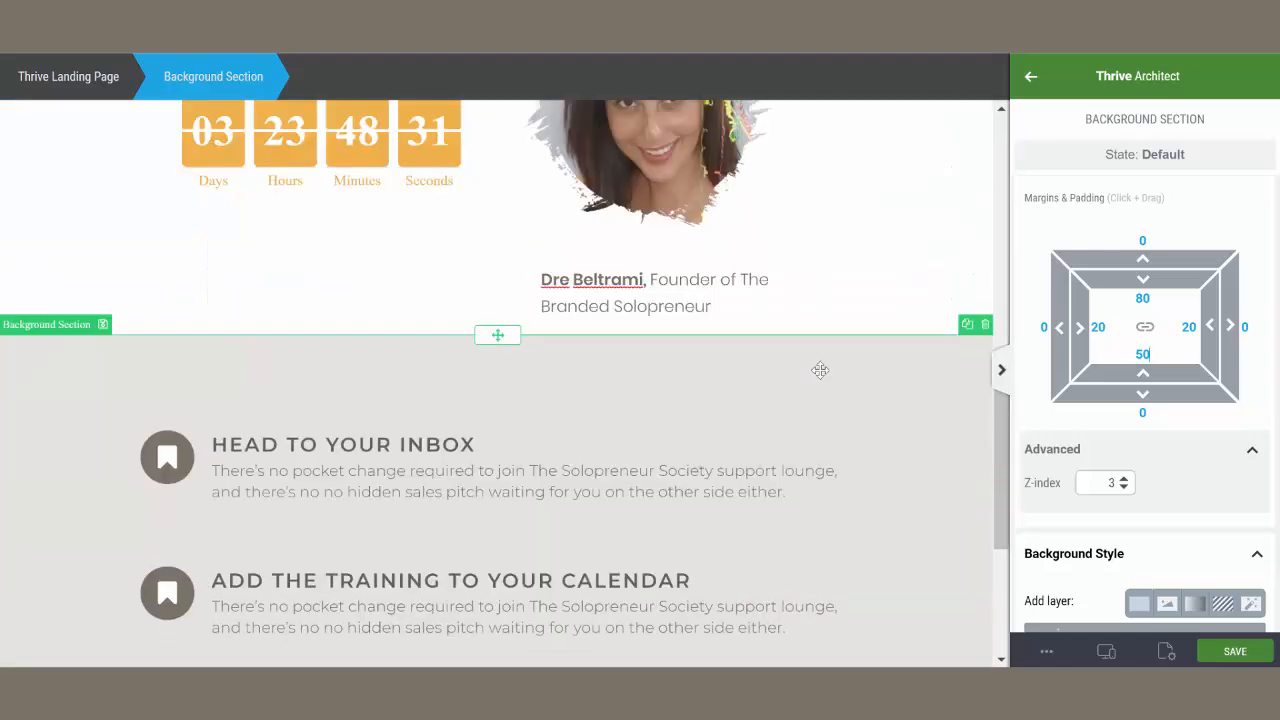
{"action": "scroll", "coordinate": [820, 371], "scroll_direction": "down", "scroll_amount": 5}
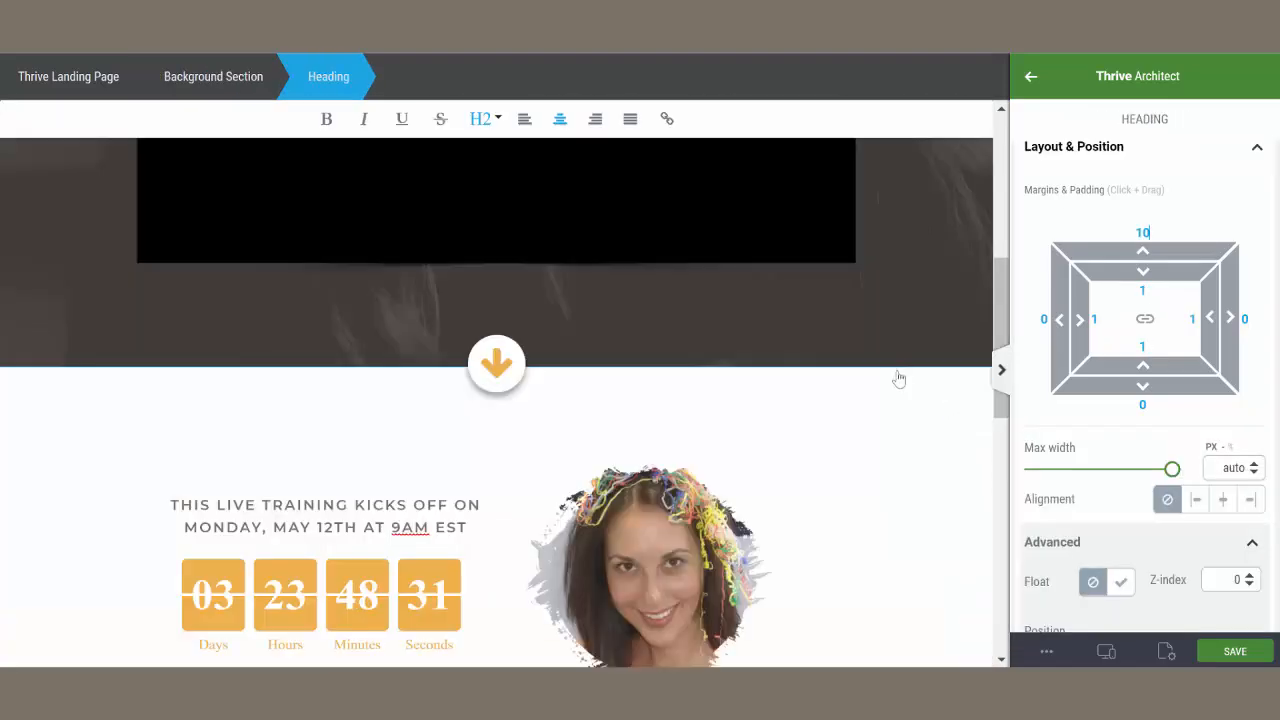
{"action": "scroll", "coordinate": [897, 379], "scroll_direction": "down", "scroll_amount": 8}
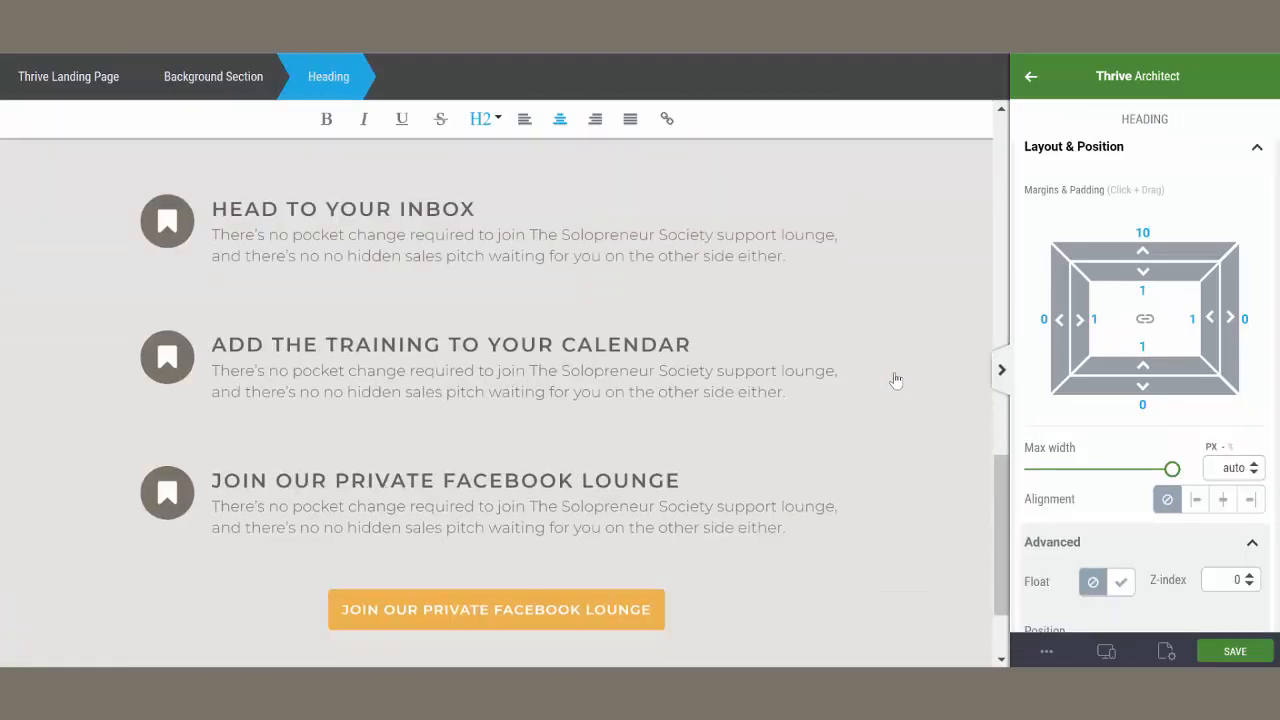
{"action": "scroll", "coordinate": [895, 382], "scroll_direction": "down", "scroll_amount": 2}
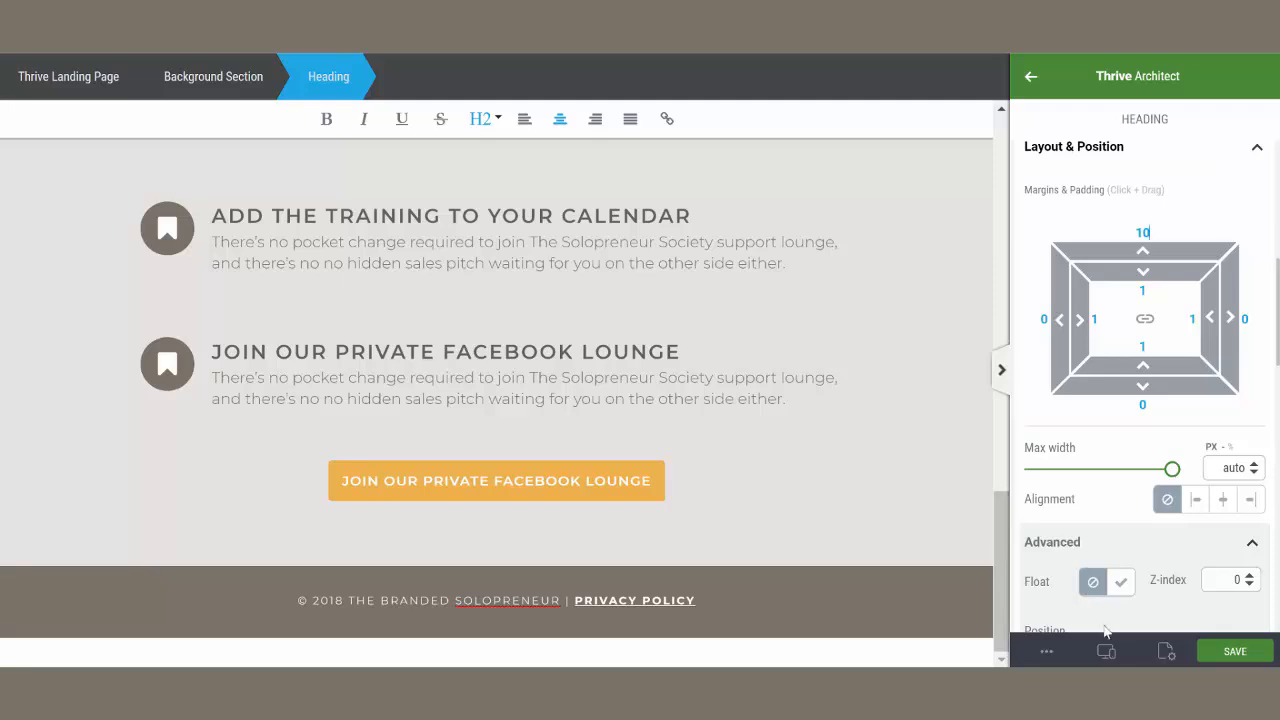
Switch to the tablet layout and set the header video's top and bottom margins to 45
{"action": "mouse_move", "coordinate": [1102, 651]}
{"action": "left_click", "coordinate": [1080, 580]}
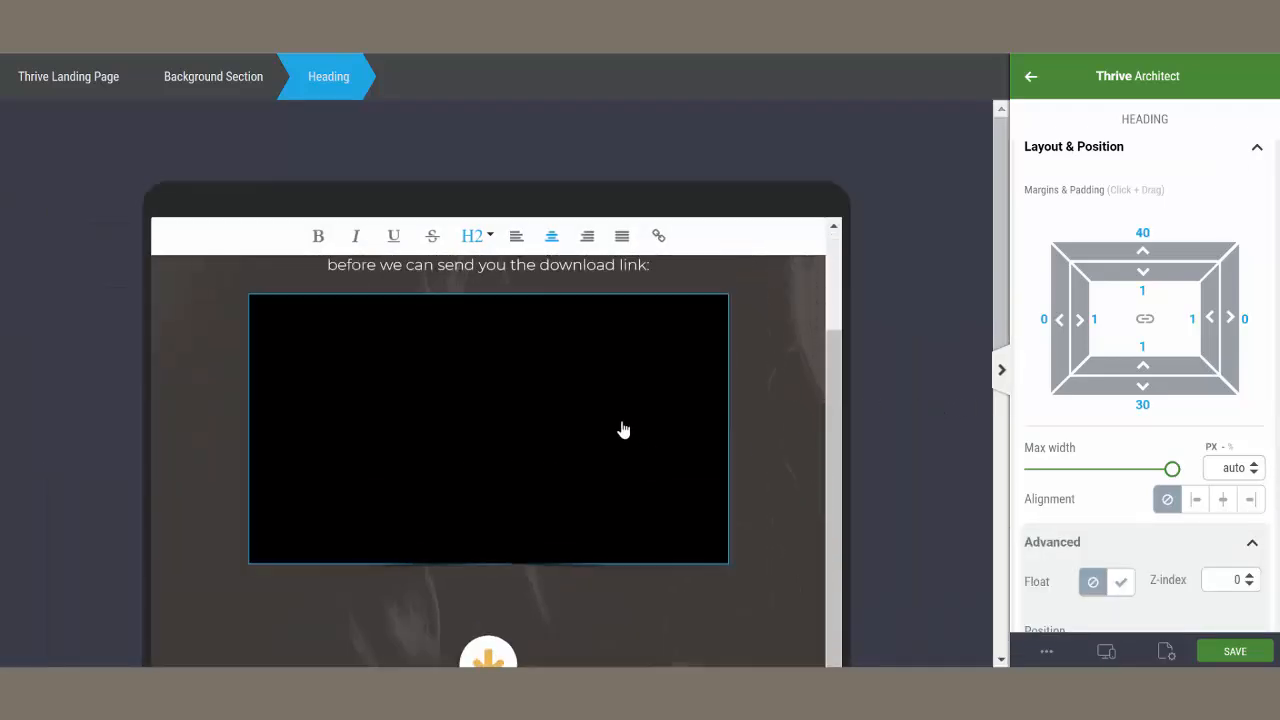
{"action": "left_click", "coordinate": [623, 429]}
{"action": "double_click", "coordinate": [1146, 283]}
{"action": "type", "text": "45"}
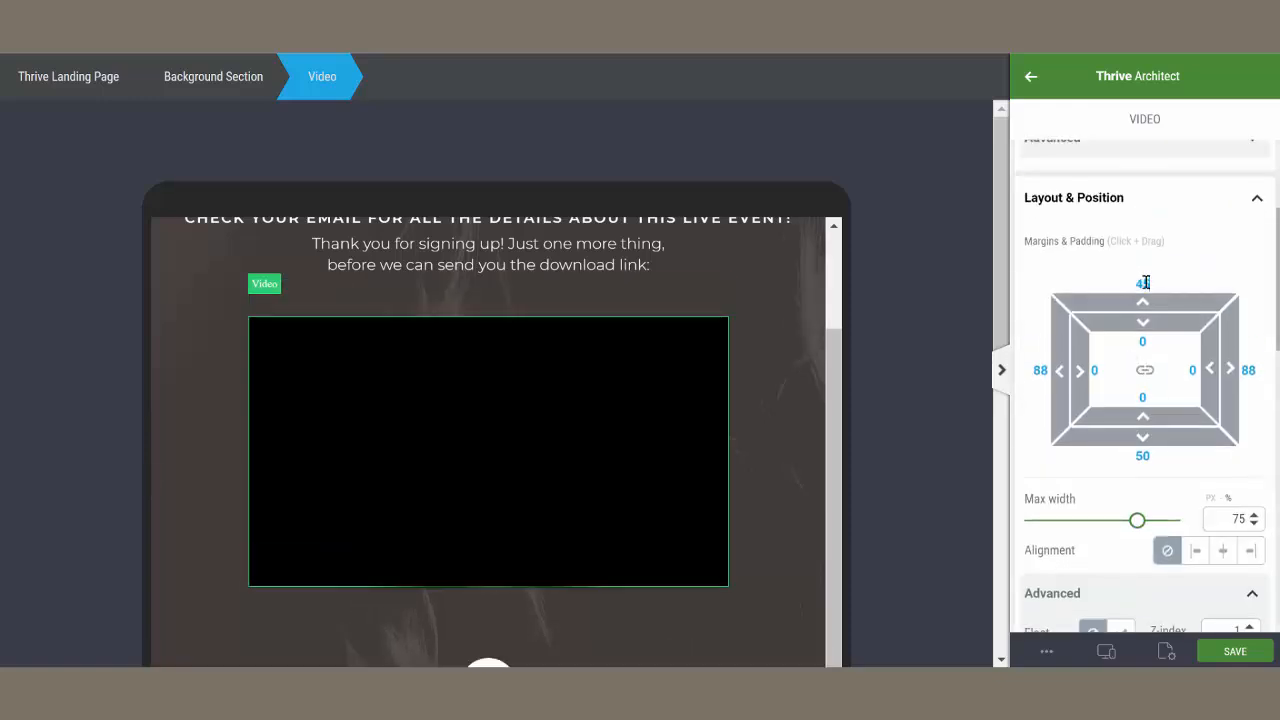
{"action": "scroll", "coordinate": [629, 446], "scroll_direction": "down", "scroll_amount": 5}
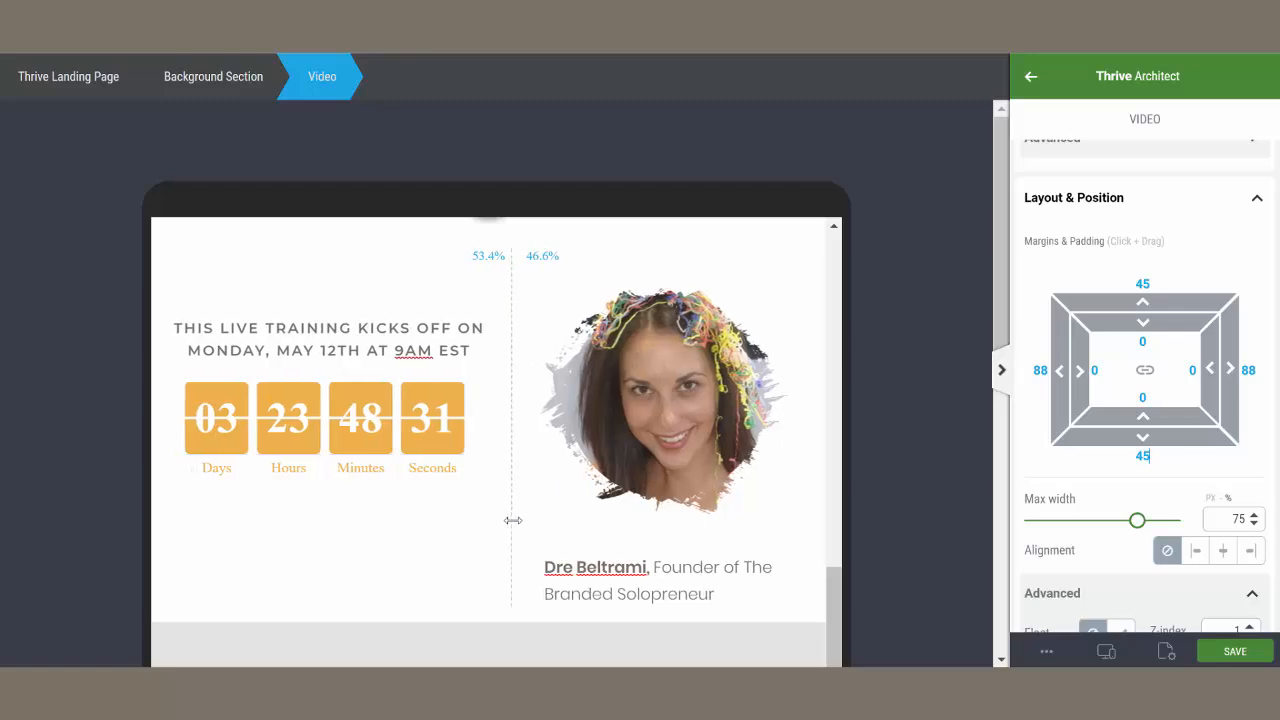
Set the bottom margin of the inbox and calendar rows' columns to 0 in the tablet layout
{"action": "scroll", "coordinate": [583, 526], "scroll_direction": "down", "scroll_amount": 6}
{"action": "scroll", "coordinate": [428, 312], "scroll_direction": "up", "scroll_amount": 2}
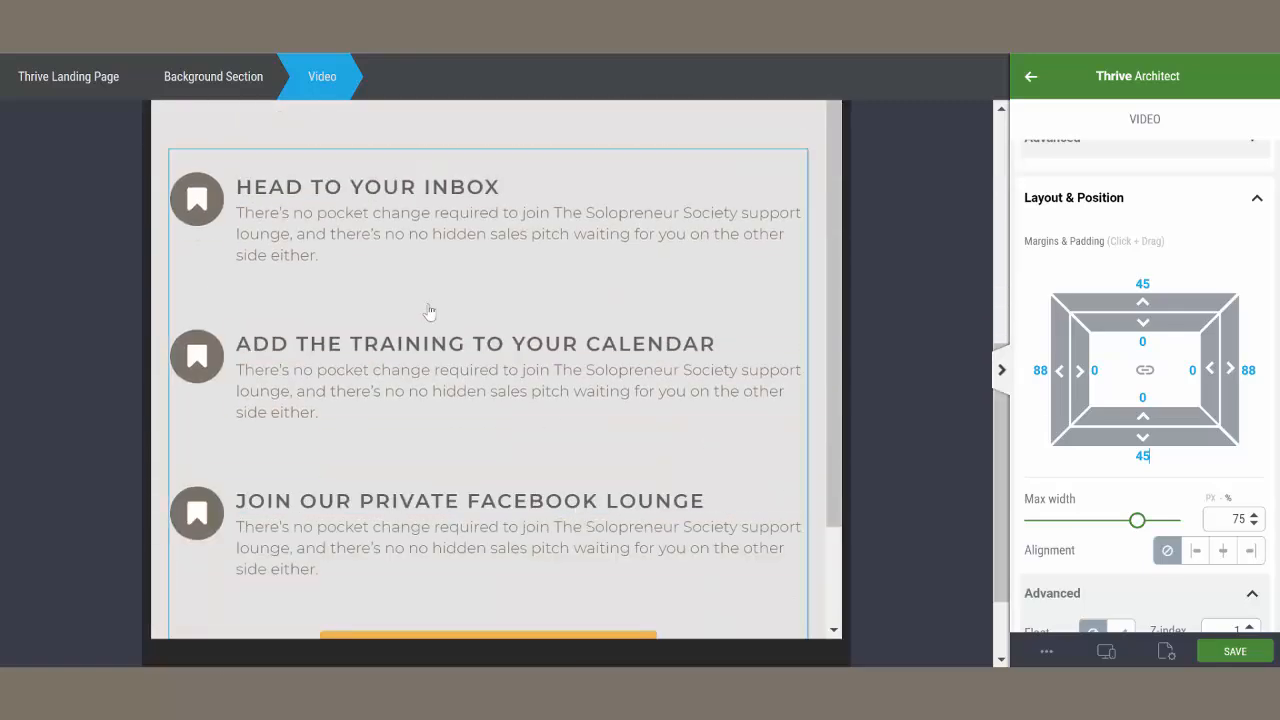
{"action": "left_click", "coordinate": [360, 276]}
{"action": "scroll", "coordinate": [1150, 450], "scroll_direction": "down", "scroll_amount": 5}
{"action": "left_click", "coordinate": [1144, 529]}
{"action": "type", "text": "0"}
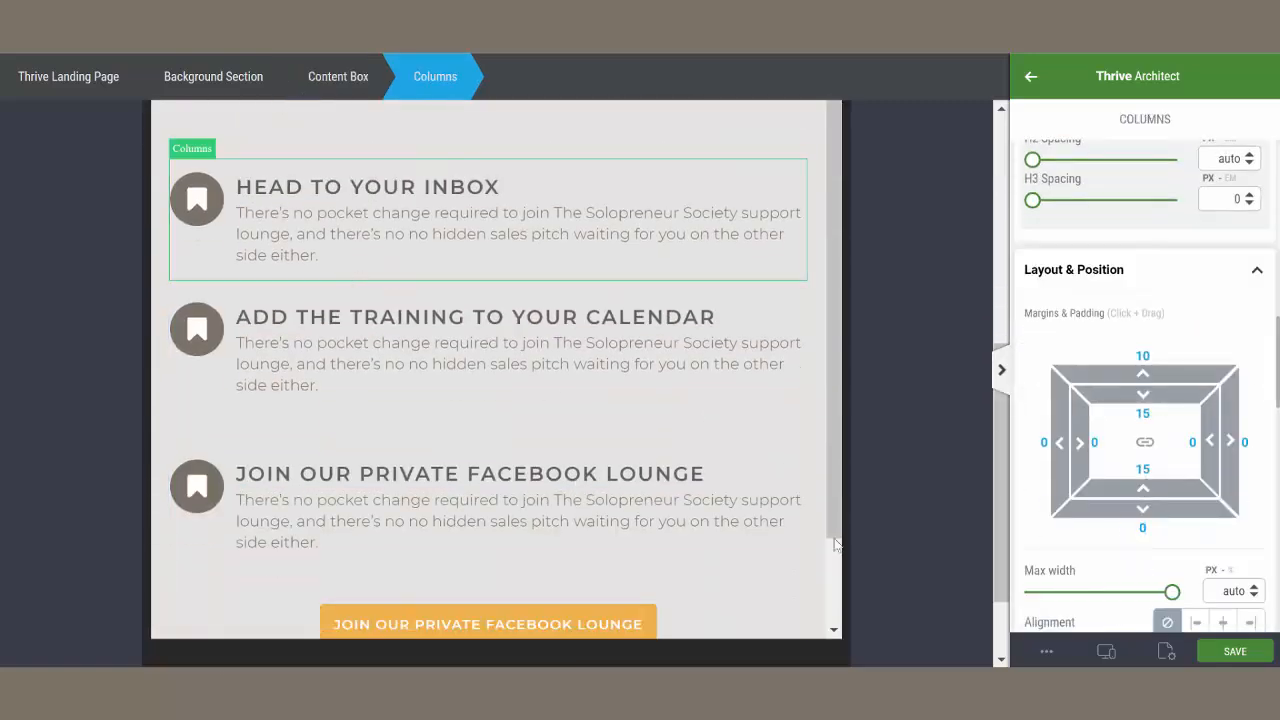
{"action": "left_click", "coordinate": [590, 407]}
{"action": "left_click", "coordinate": [1144, 529]}
{"action": "type", "text": "0"}
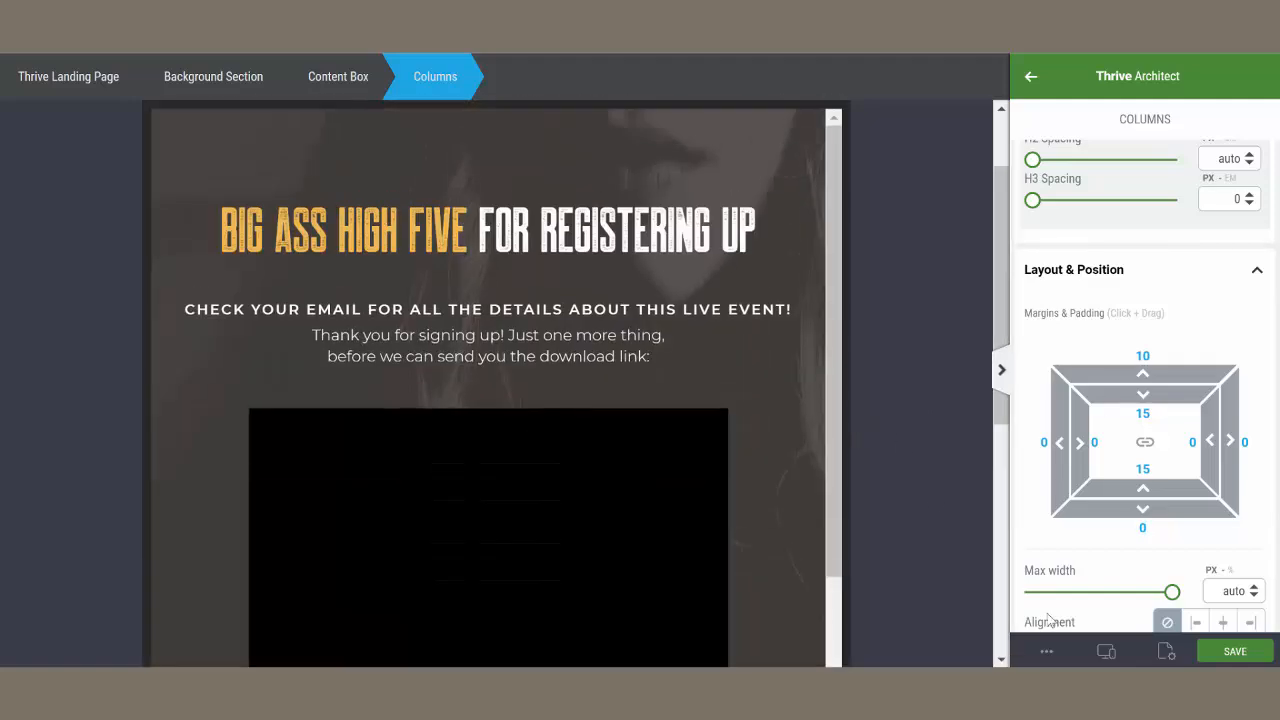
Switch to the mobile layout, adjust the main title's line height, and set the line height of the subheading below it to 1.30 em
{"action": "left_click", "coordinate": [1107, 652]}
{"action": "left_click", "coordinate": [1093, 618]}
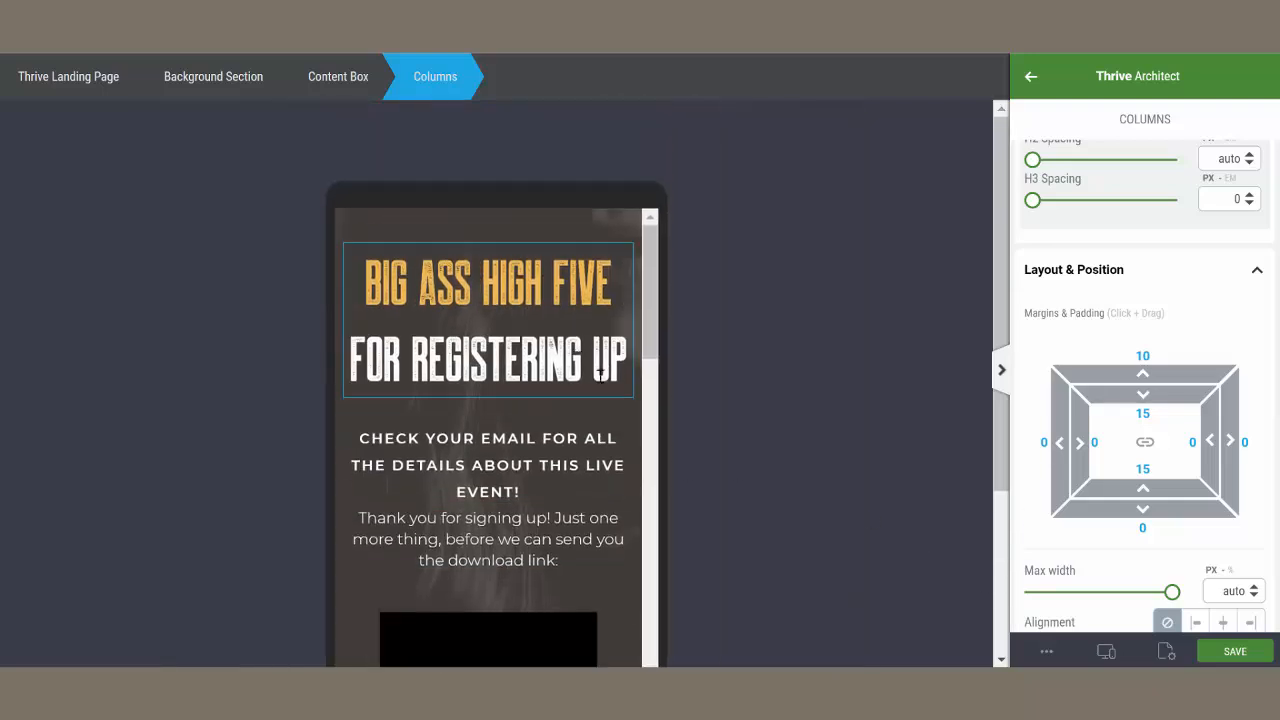
{"action": "left_click", "coordinate": [547, 368]}
{"action": "scroll", "coordinate": [1128, 332], "scroll_direction": "up", "scroll_amount": 5}
{"action": "left_click", "coordinate": [1128, 330]}
{"action": "mouse_move", "coordinate": [1053, 375]}
{"action": "left_mouse_down"}
{"action": "mouse_move", "coordinate": [1045, 386]}
{"action": "mouse_move", "coordinate": [1057, 390]}
{"action": "left_mouse_up"}
{"action": "left_click", "coordinate": [524, 482]}
{"action": "left_click", "coordinate": [1121, 327]}
{"action": "scroll", "coordinate": [504, 516], "scroll_direction": "down", "scroll_amount": 4}
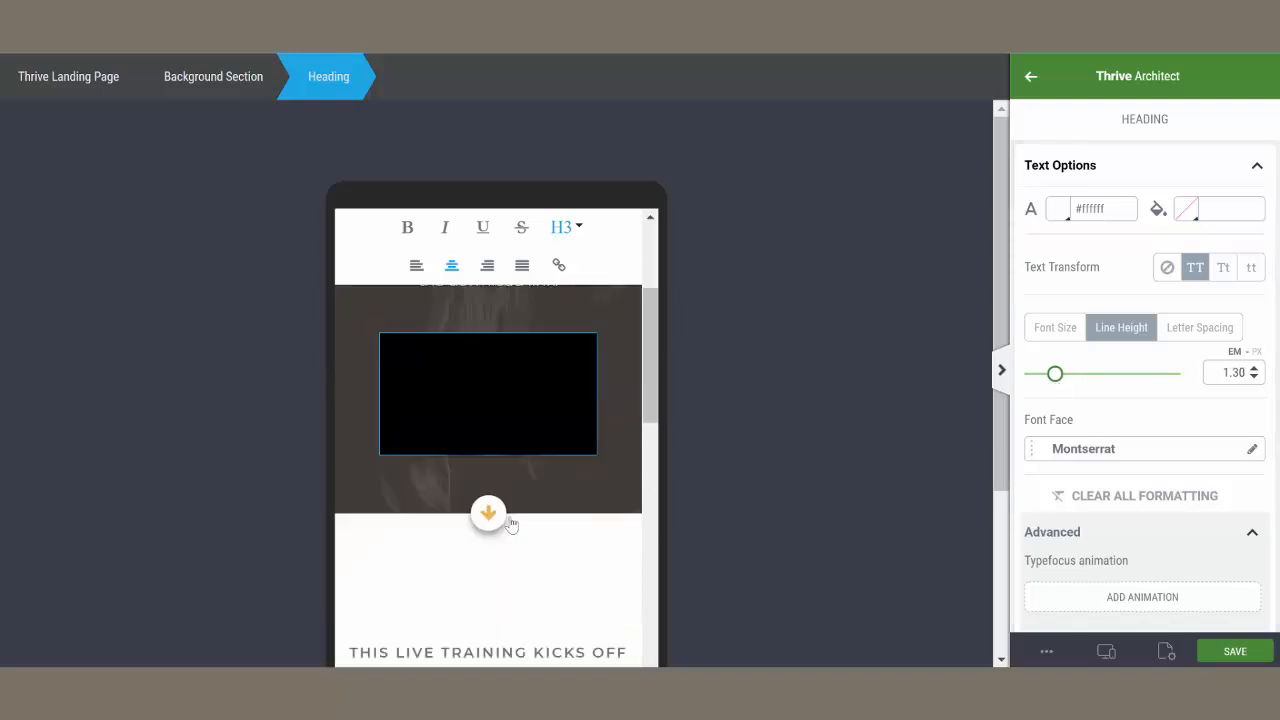
Set the header video's maximum width to 100% in the mobile layout
{"action": "scroll", "coordinate": [504, 508], "scroll_direction": "up", "scroll_amount": 1}
{"action": "left_click", "coordinate": [496, 468]}
{"action": "scroll", "coordinate": [1117, 474], "scroll_direction": "down", "scroll_amount": 6}
{"action": "double_click", "coordinate": [1238, 451]}
{"action": "type", "text": "100"}
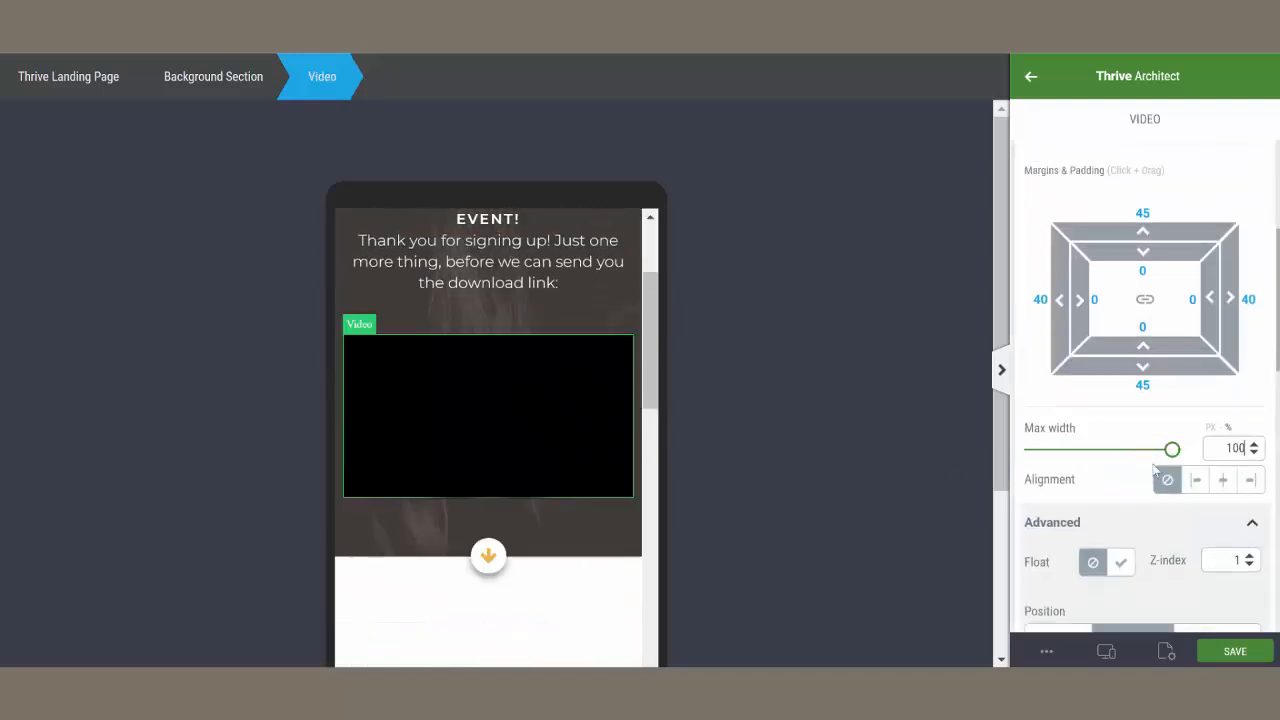
Set the font size of the live training date heading above the countdown to 22 px in the mobile layout
{"action": "scroll", "coordinate": [503, 494], "scroll_direction": "down", "scroll_amount": 2}
{"action": "left_click", "coordinate": [503, 494]}
{"action": "scroll", "coordinate": [1121, 396], "scroll_direction": "up", "scroll_amount": 3}
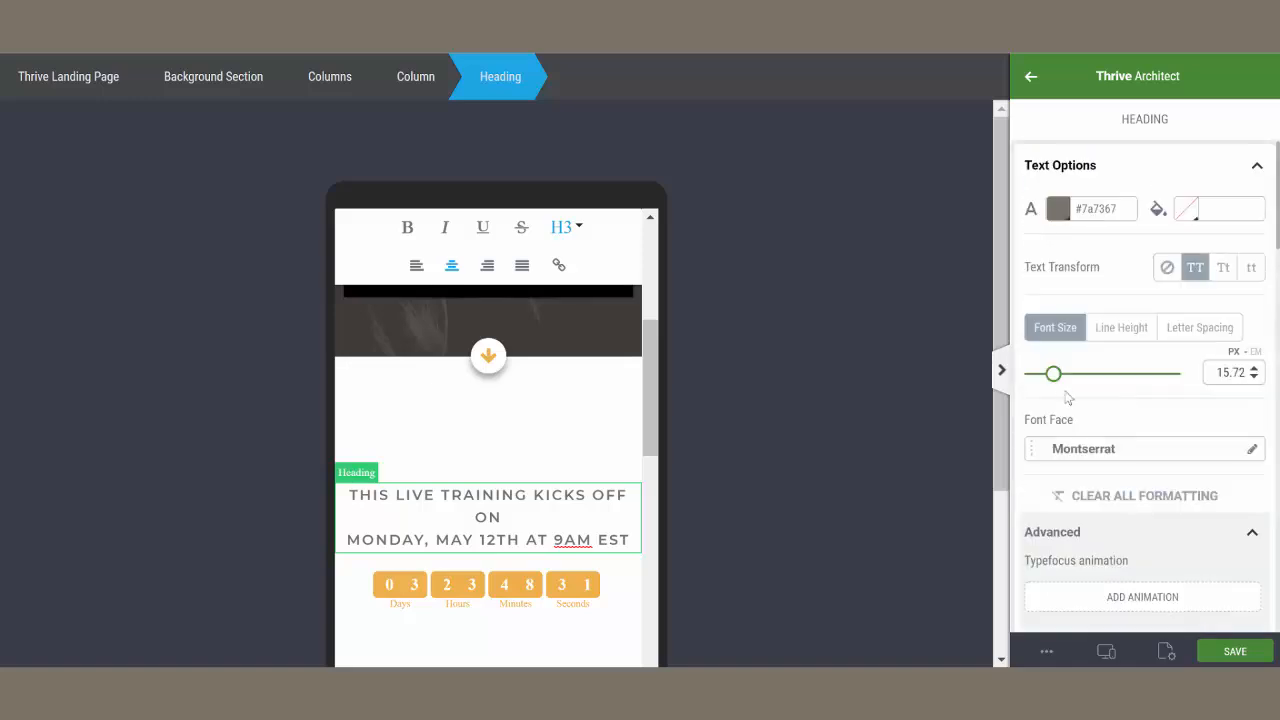
{"action": "left_click_drag", "start_coordinate": [1054, 374], "coordinate": [1062, 374]}
{"action": "scroll", "coordinate": [540, 500], "scroll_direction": "down", "scroll_amount": 10}
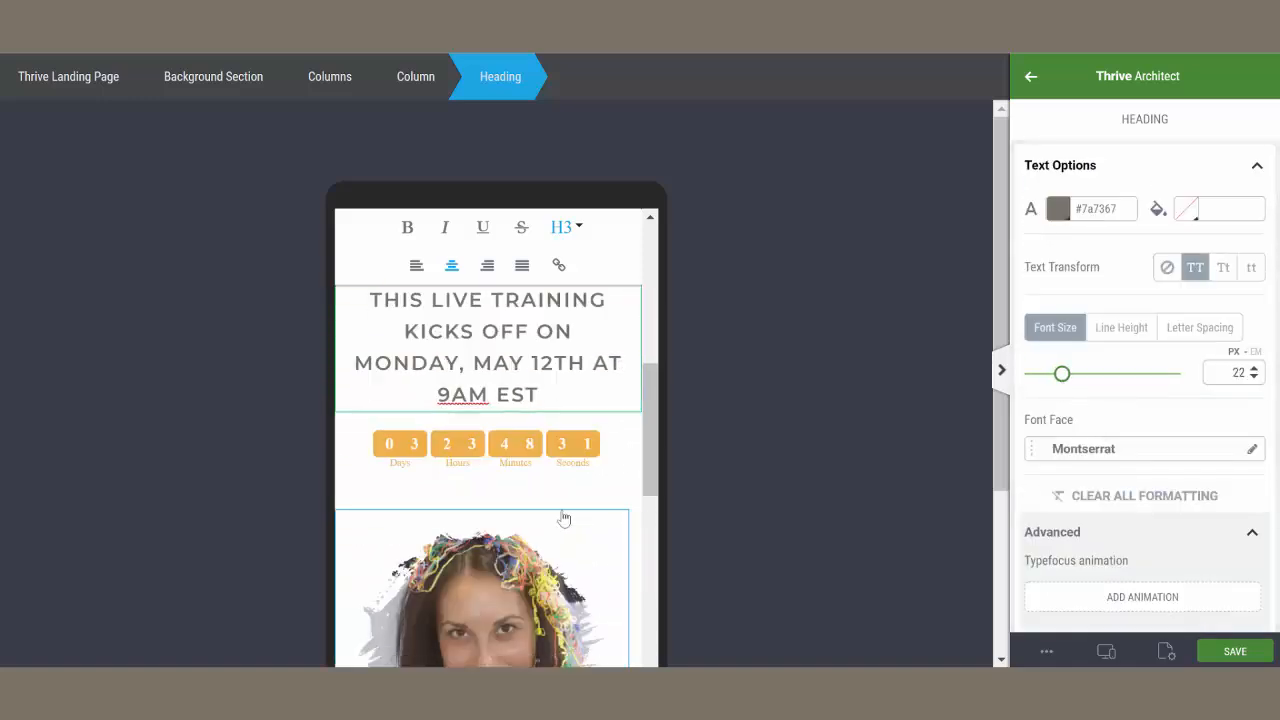
Check the page in the mobile and tablet layouts, switch back to the desktop layout, and save the page
{"action": "scroll", "coordinate": [521, 481], "scroll_direction": "down", "scroll_amount": 5}
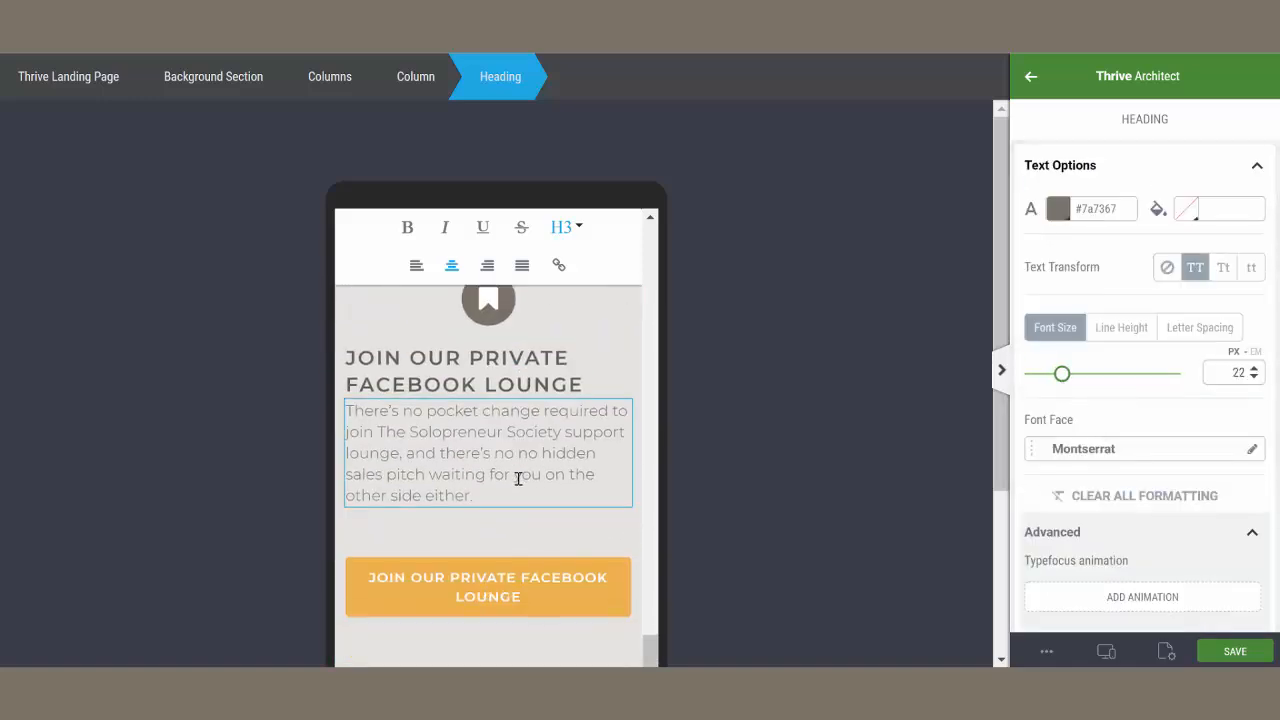
{"action": "scroll", "coordinate": [562, 505], "scroll_direction": "up", "scroll_amount": 8}
{"action": "scroll", "coordinate": [564, 505], "scroll_direction": "up", "scroll_amount": 8}
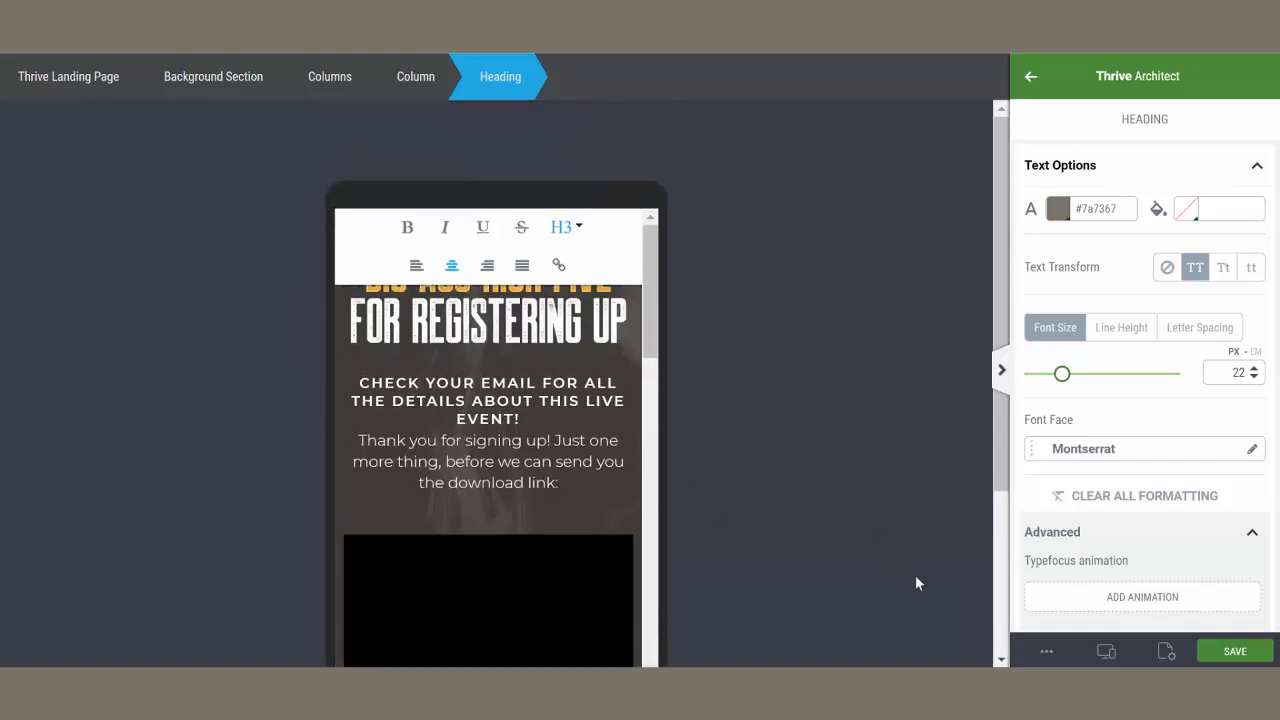
{"action": "mouse_move", "coordinate": [1106, 651]}
{"action": "left_click", "coordinate": [1080, 584]}
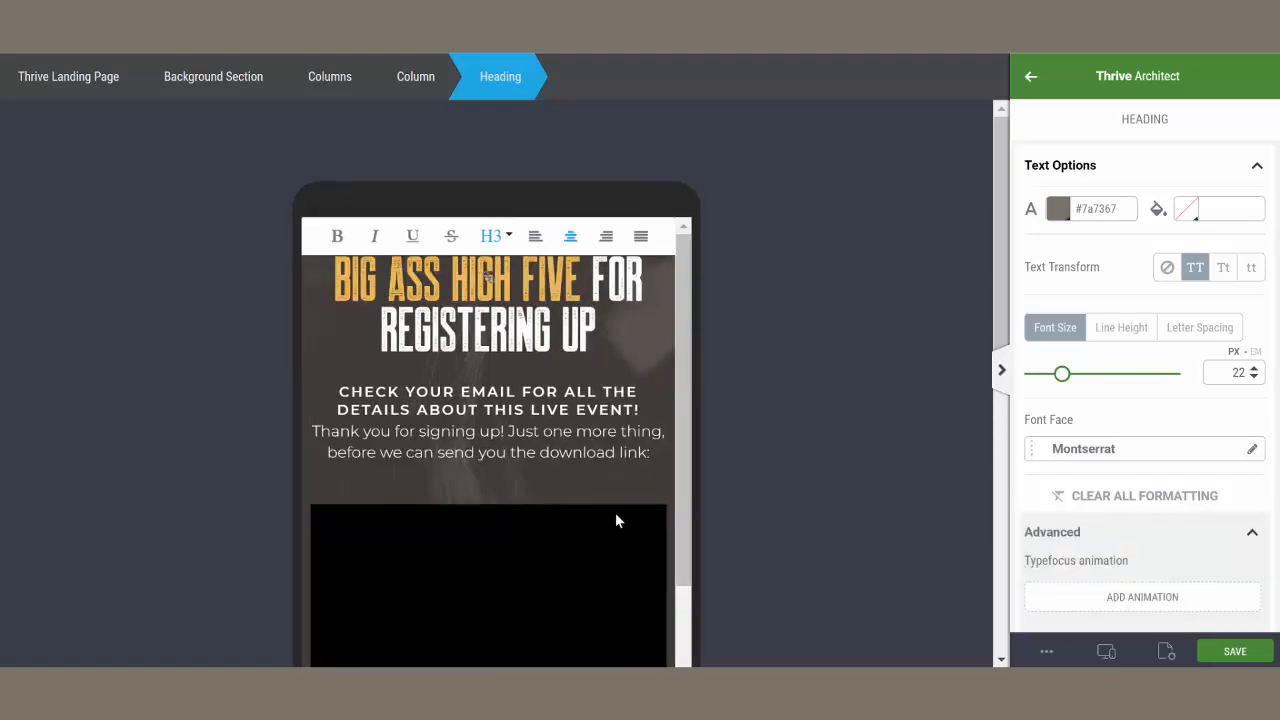
{"action": "scroll", "coordinate": [660, 430], "scroll_direction": "down", "scroll_amount": 8}
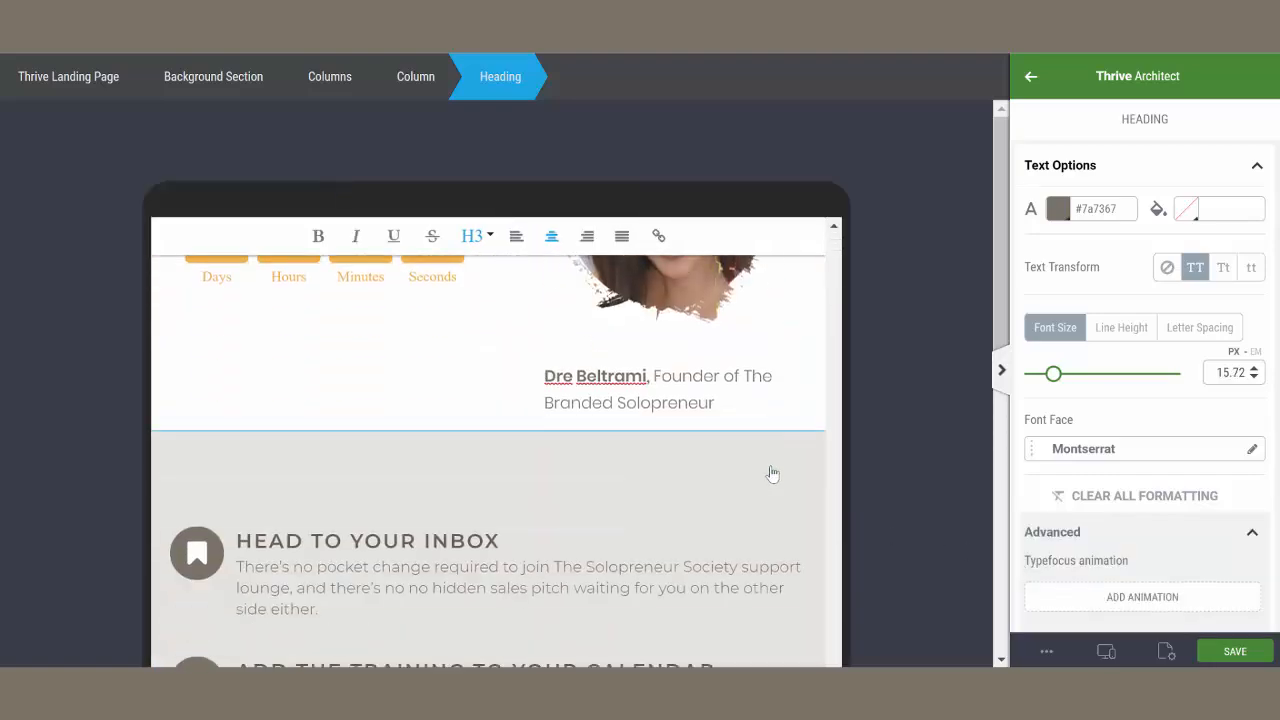
{"action": "mouse_move", "coordinate": [1105, 651]}
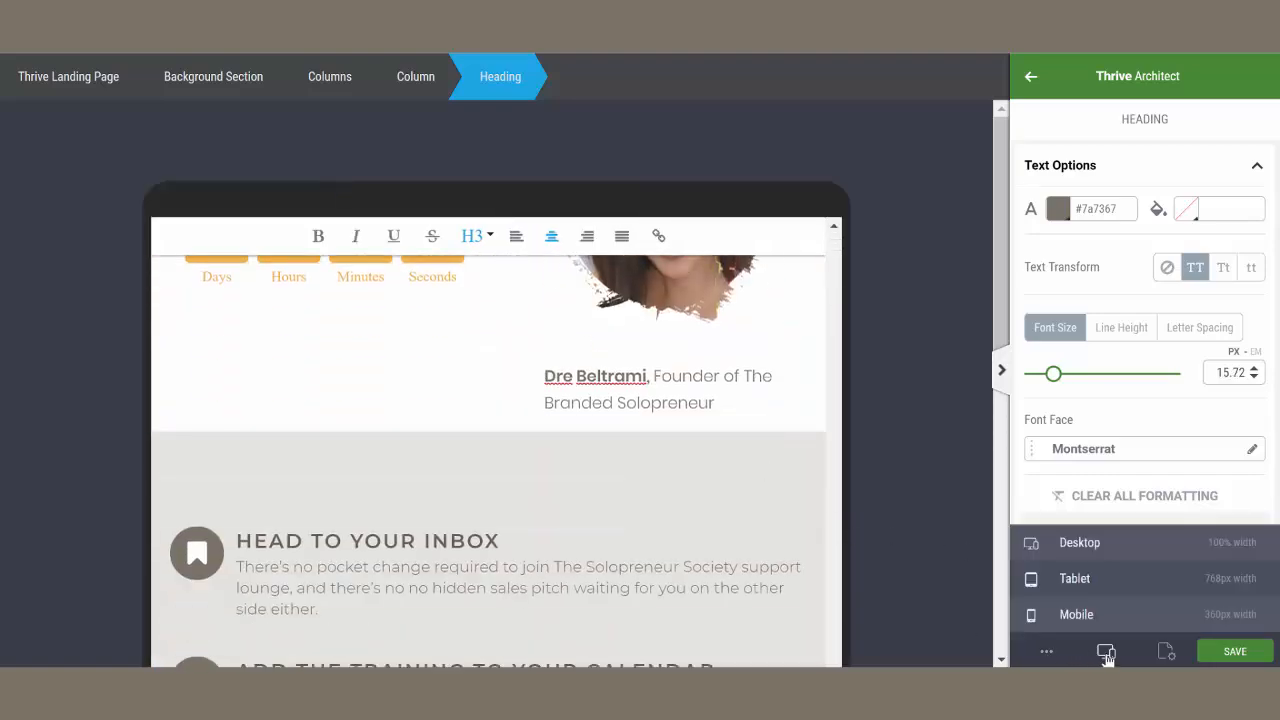
{"action": "left_click", "coordinate": [1083, 552]}
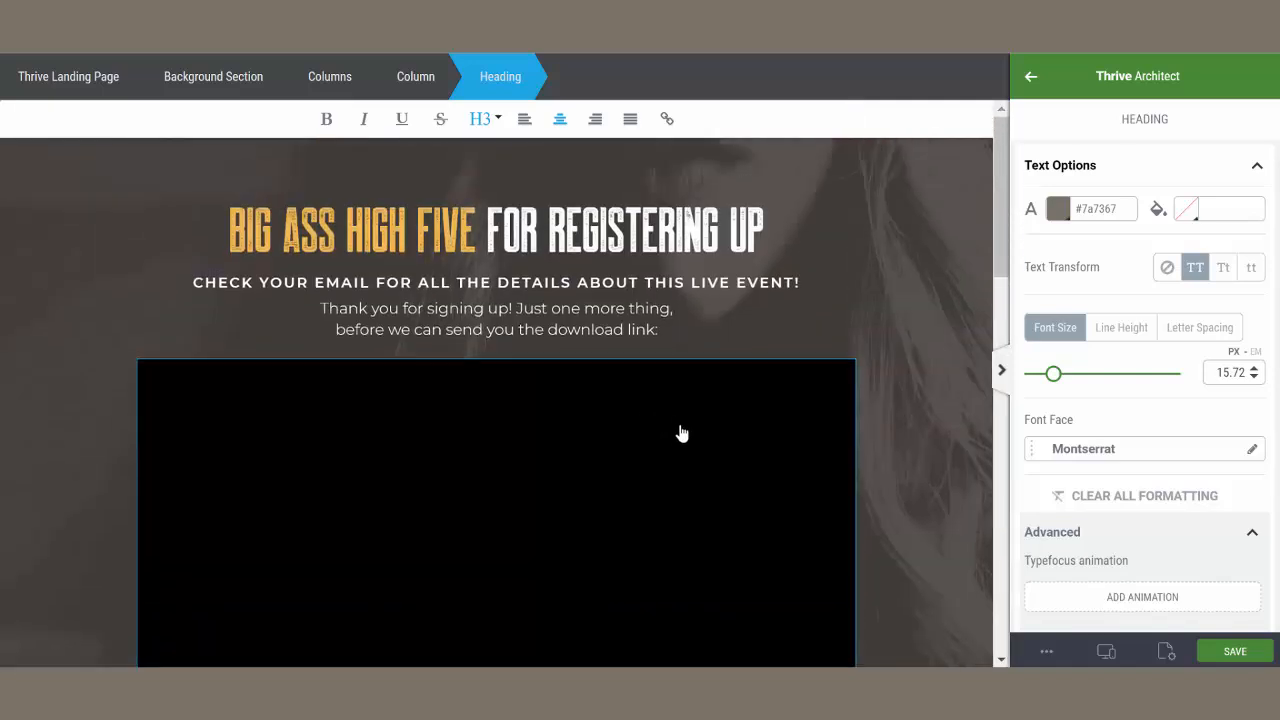
{"action": "left_click", "coordinate": [1219, 654]}
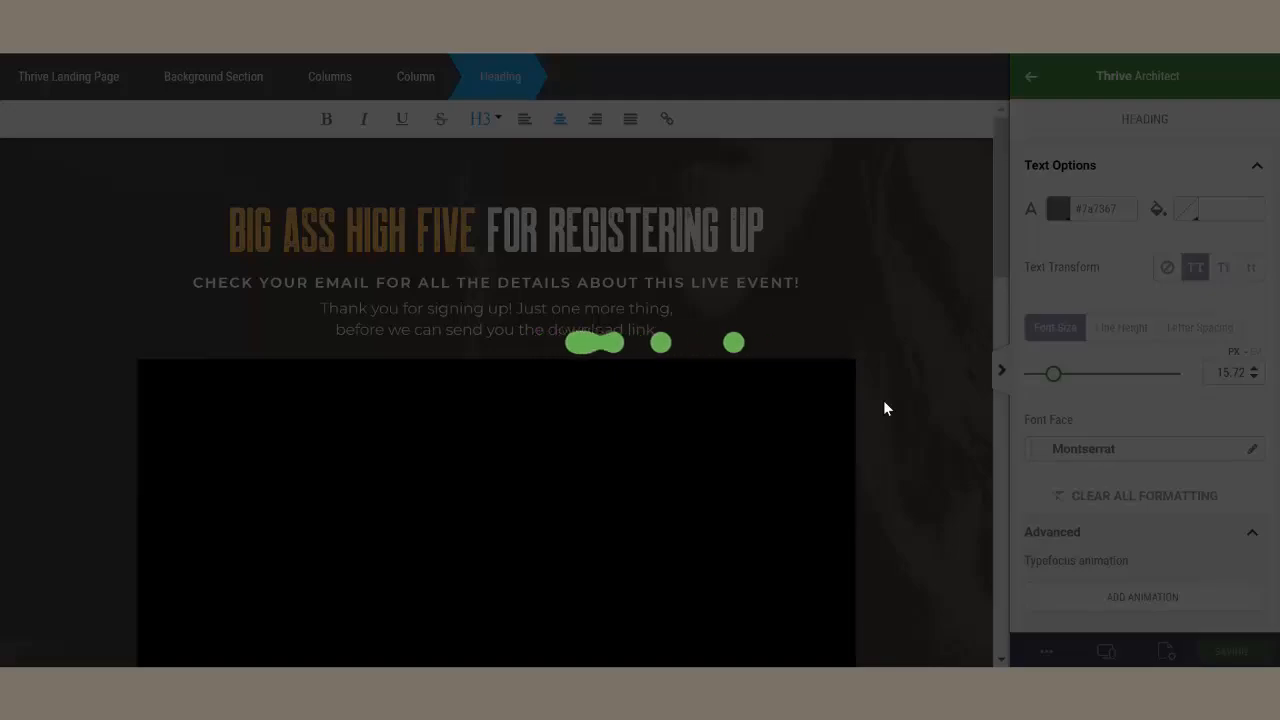
Review the live event registration page from header video to list of instructions, and the "One More Thing" page down to its footer
{"action": "scroll", "coordinate": [1110, 291], "scroll_direction": "down", "scroll_amount": 7}
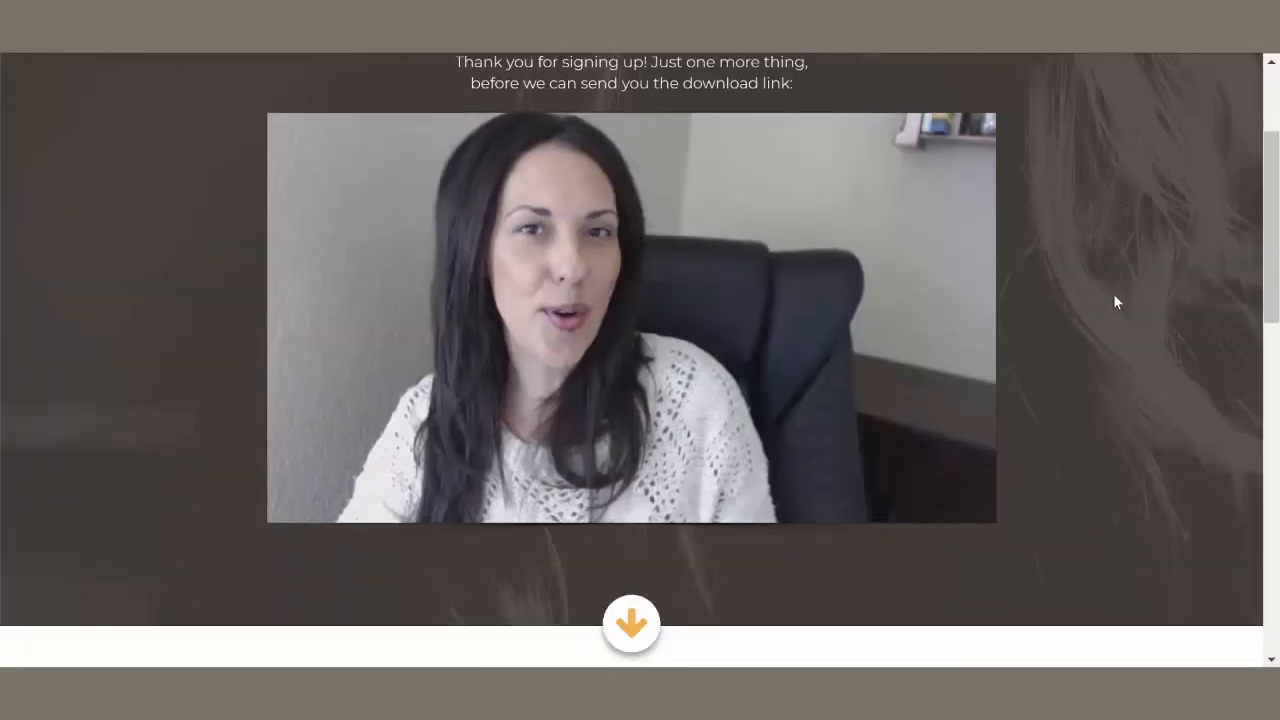
{"action": "scroll", "coordinate": [1117, 302], "scroll_direction": "down", "scroll_amount": 5}
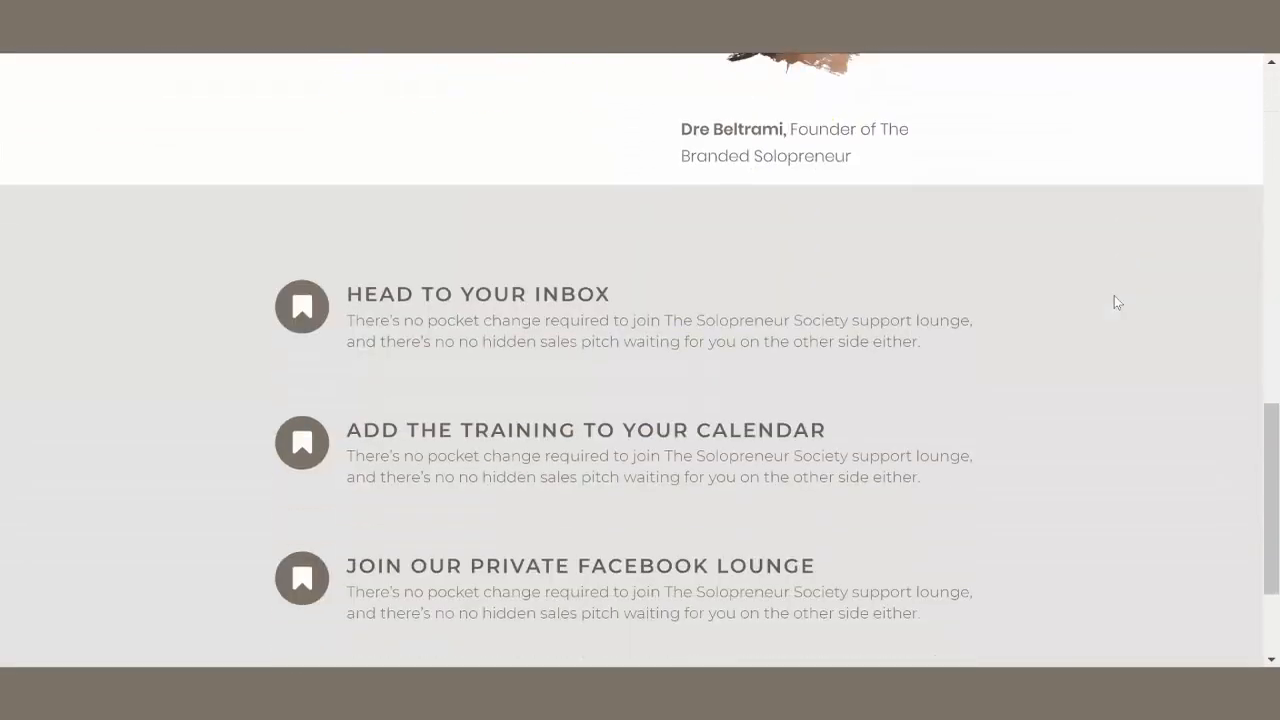
{"action": "scroll", "coordinate": [1117, 302], "scroll_direction": "up", "scroll_amount": 12}
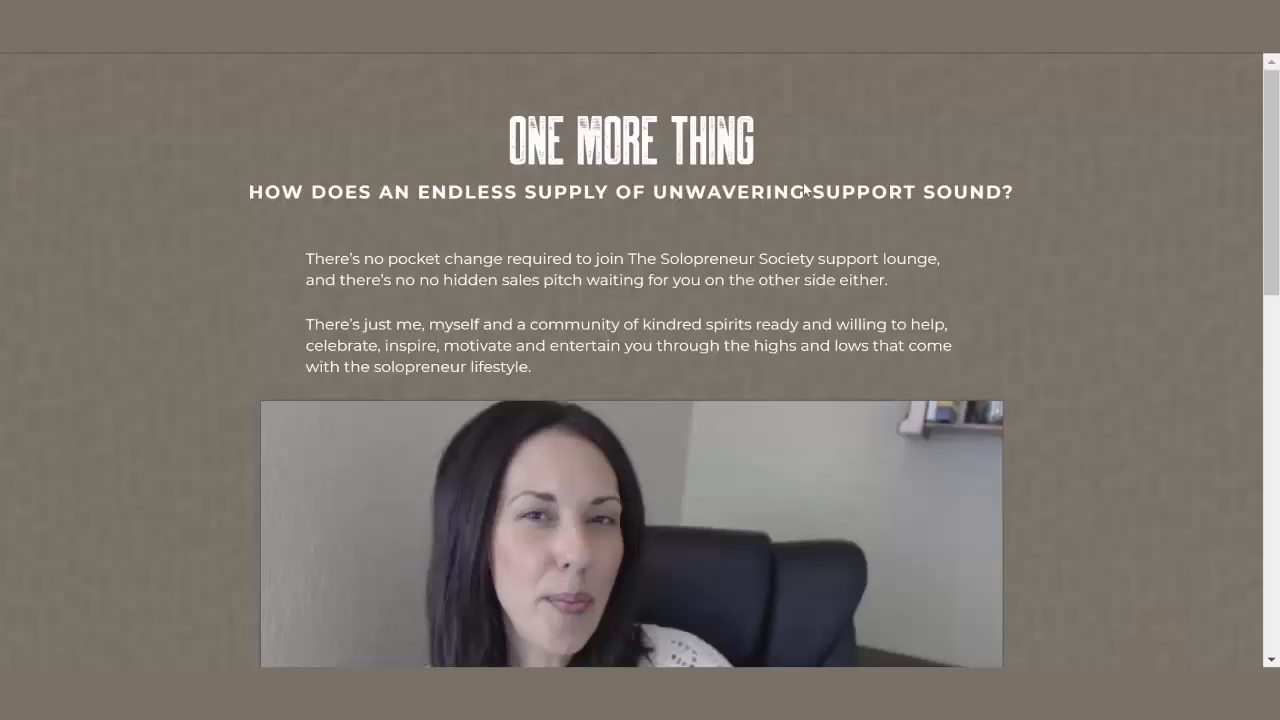
{"action": "scroll", "coordinate": [1111, 276], "scroll_direction": "down", "scroll_amount": 5}
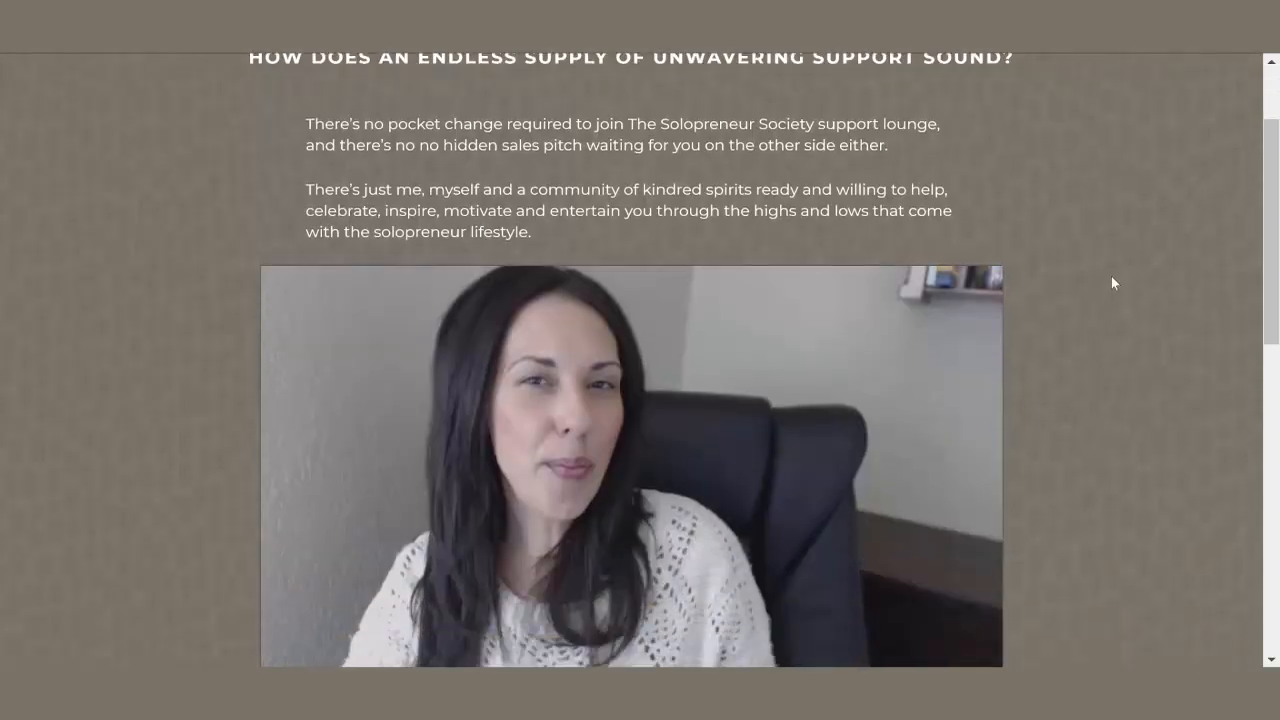
{"action": "scroll", "coordinate": [1113, 284], "scroll_direction": "down", "scroll_amount": 3}
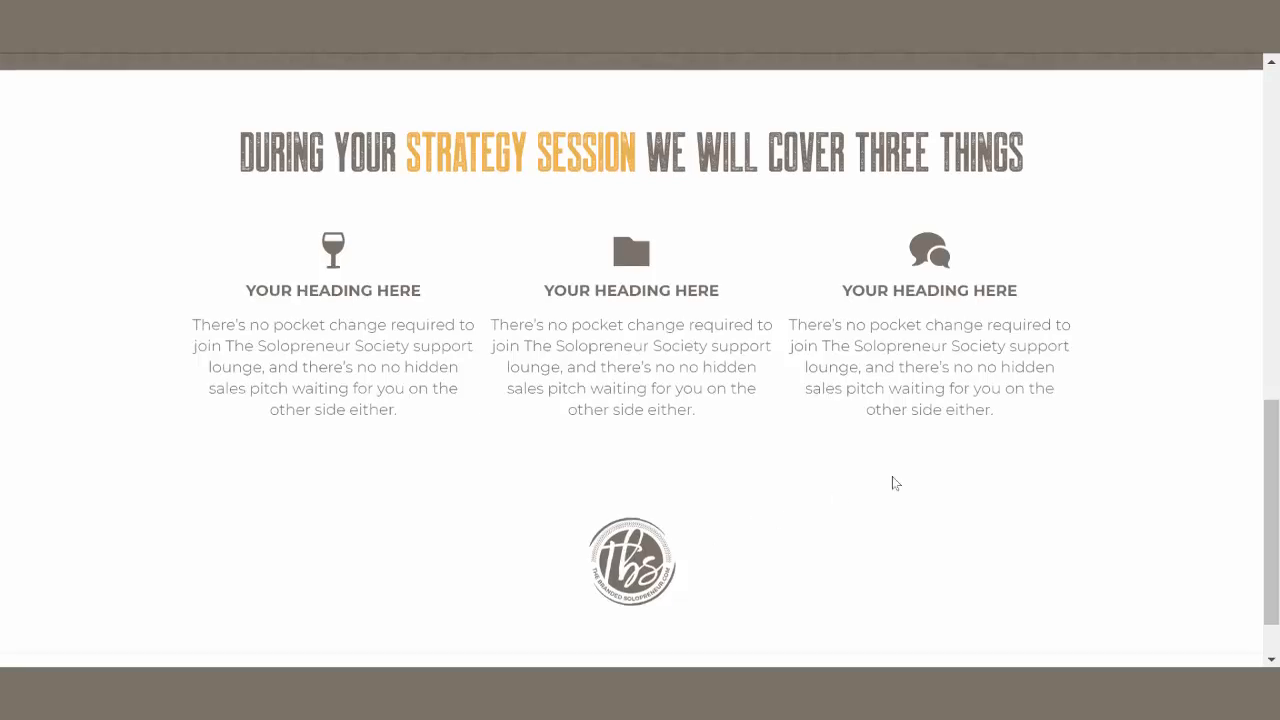
{"action": "scroll", "coordinate": [900, 470], "scroll_direction": "down", "scroll_amount": 1}
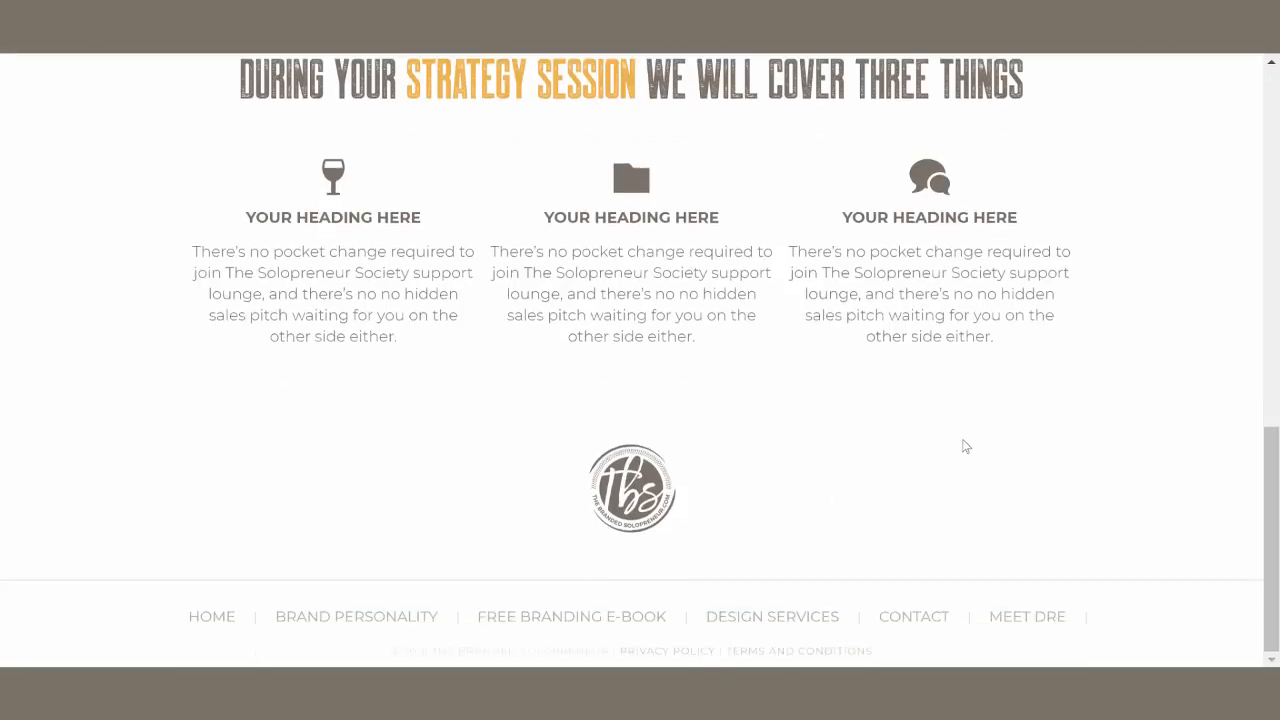
{"action": "scroll", "coordinate": [965, 446], "scroll_direction": "up", "scroll_amount": 5}
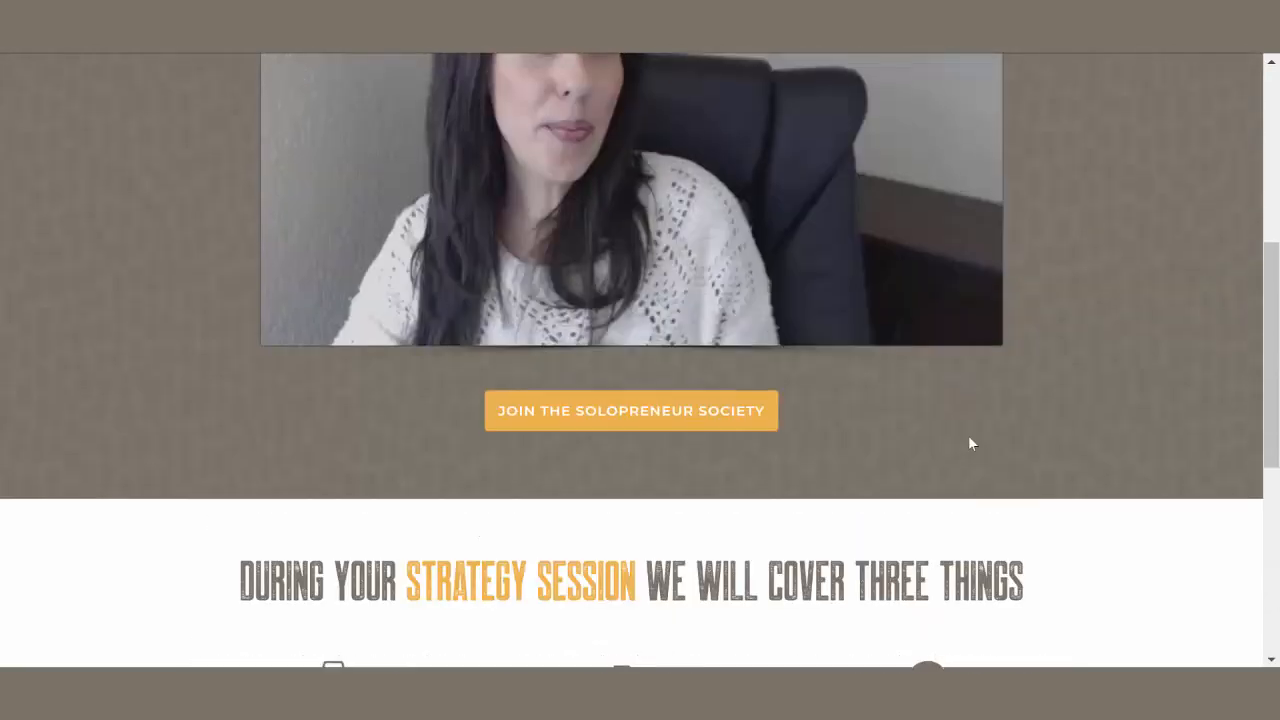
{"action": "scroll", "coordinate": [968, 443], "scroll_direction": "up", "scroll_amount": 5}
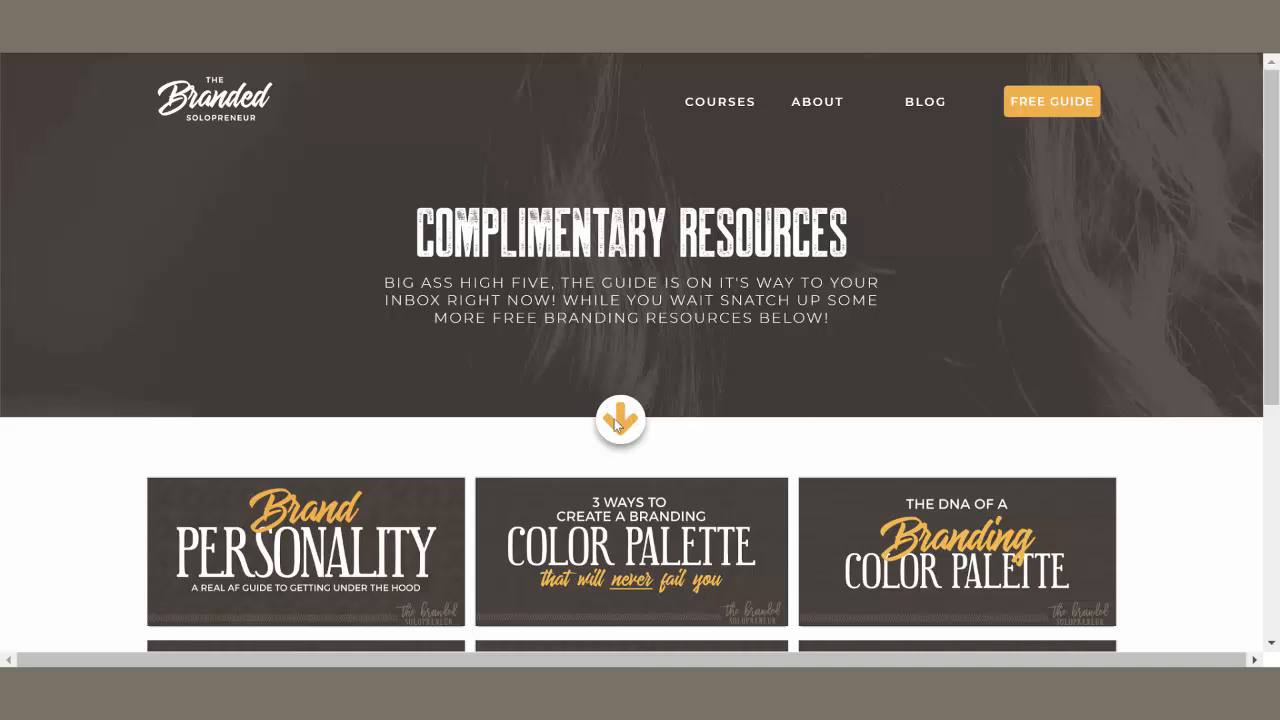
Review the Complimentary Resources page, and compare the original red email confirmation template with the restyled registration page
{"action": "scroll", "coordinate": [829, 400], "scroll_direction": "down", "scroll_amount": 2}
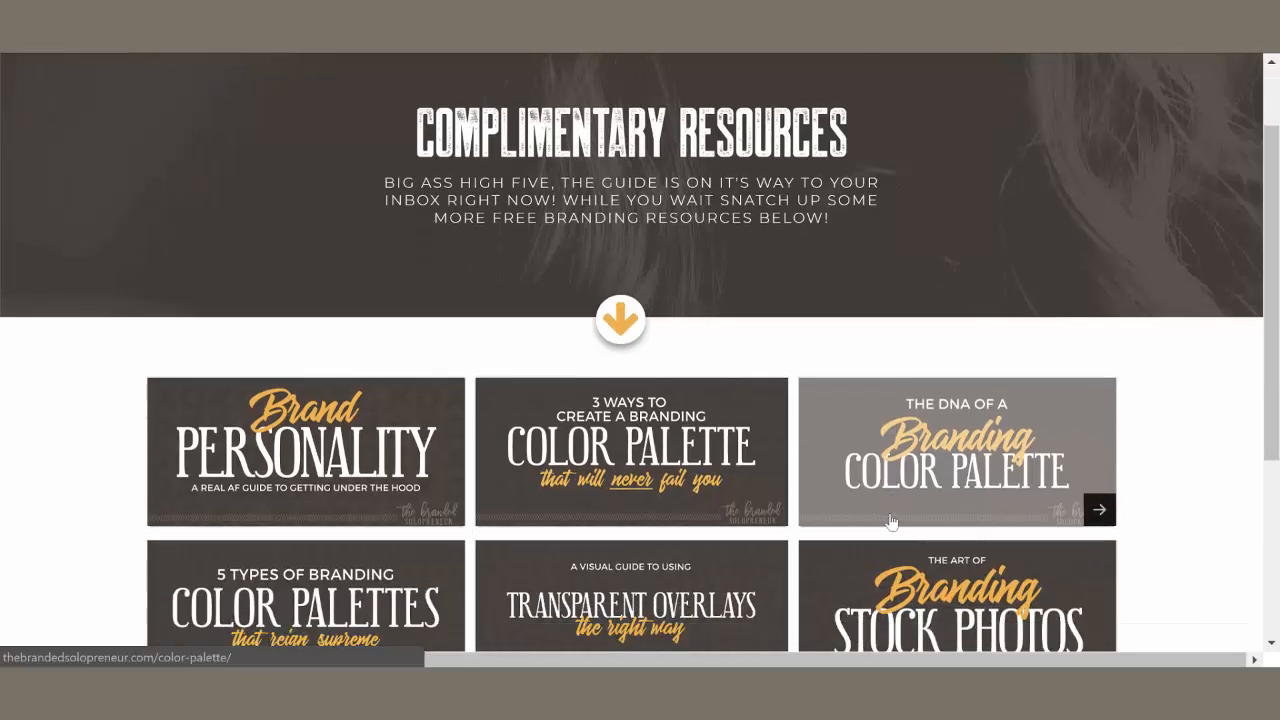
{"action": "scroll", "coordinate": [829, 400], "scroll_direction": "down", "scroll_amount": 1}
{"action": "scroll", "coordinate": [694, 410], "scroll_direction": "down", "scroll_amount": 1}
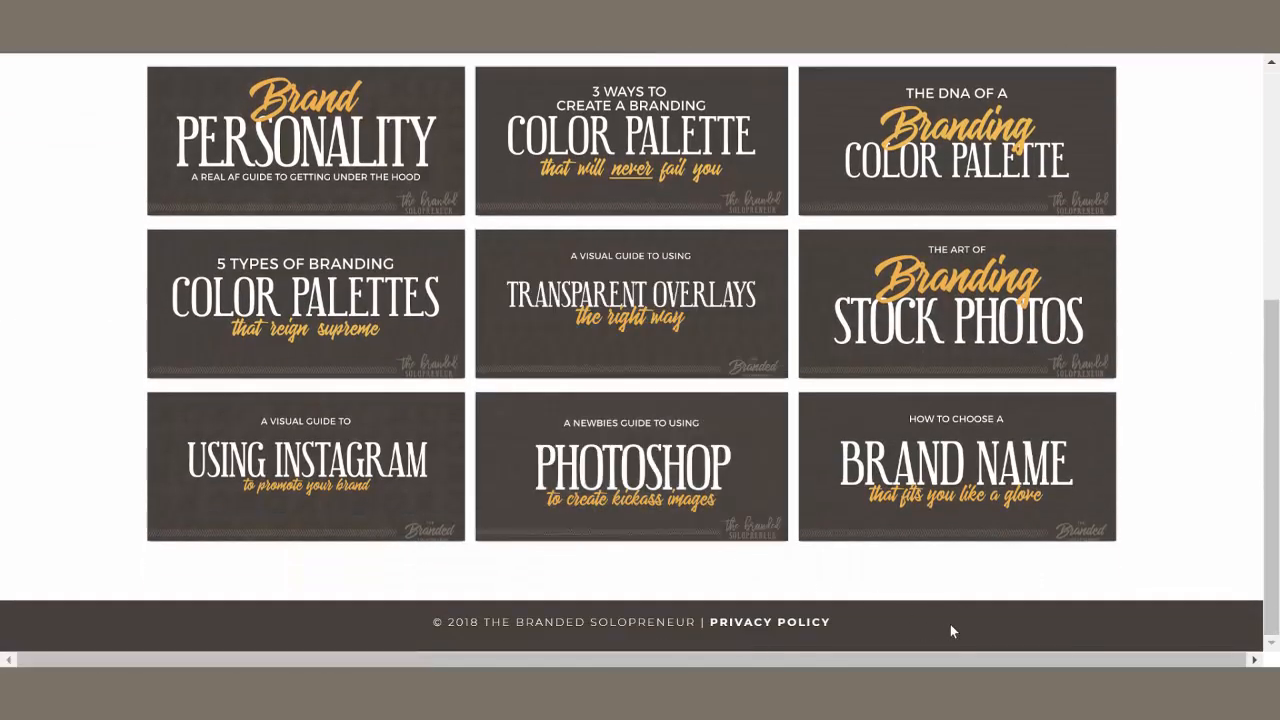
{"action": "scroll", "coordinate": [1180, 371], "scroll_direction": "up", "scroll_amount": 4}
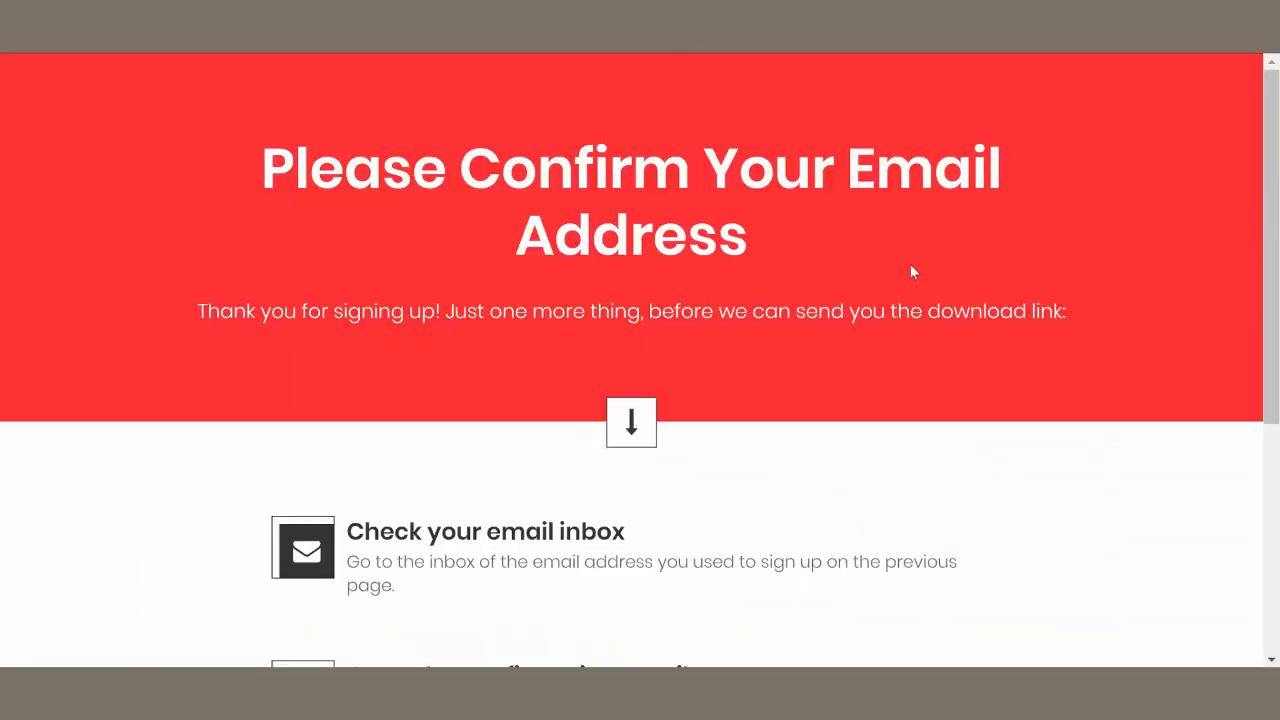
{"action": "scroll", "coordinate": [1094, 286], "scroll_direction": "down", "scroll_amount": 4}
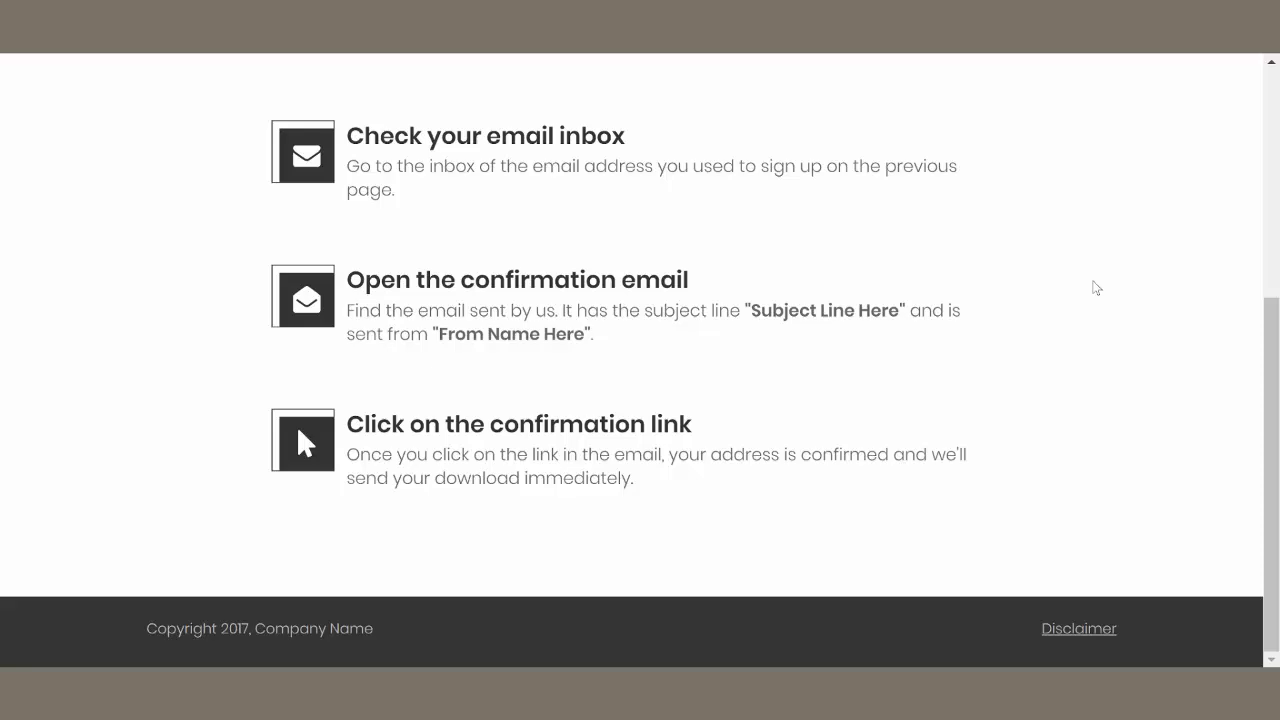
{"action": "scroll", "coordinate": [1094, 286], "scroll_direction": "up", "scroll_amount": 4}
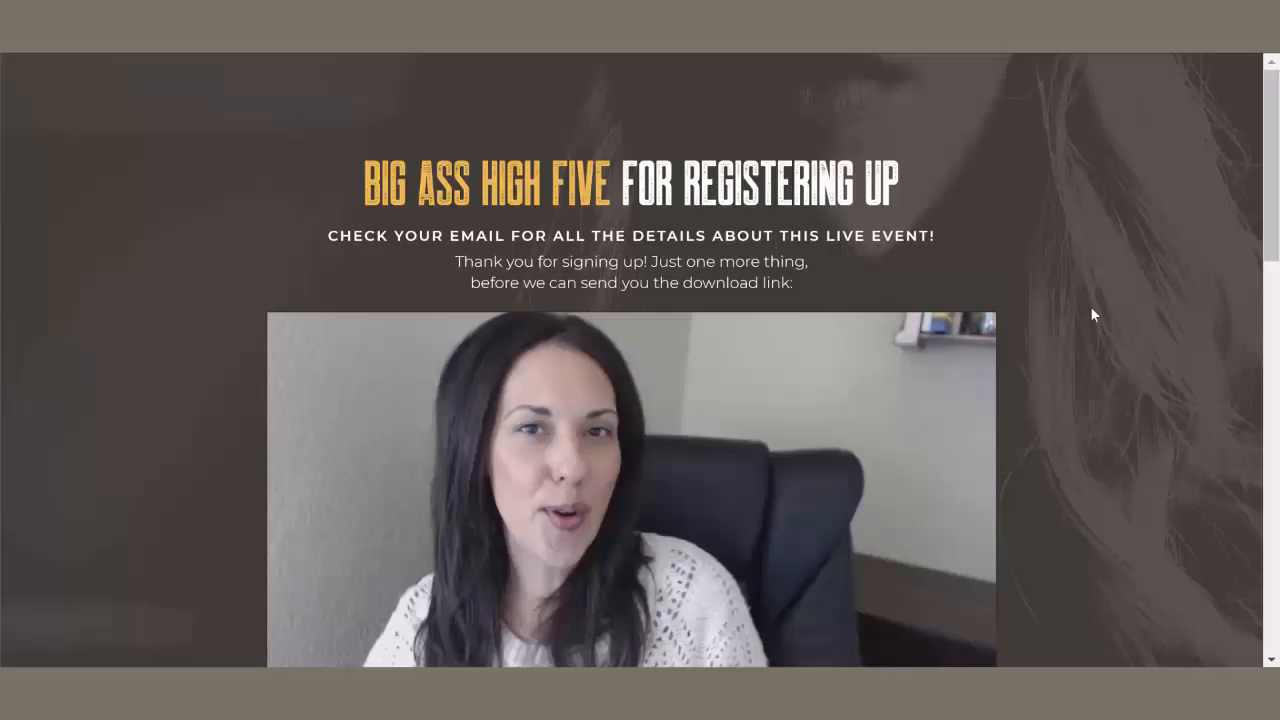
{"action": "scroll", "coordinate": [1094, 306], "scroll_direction": "down", "scroll_amount": 3}
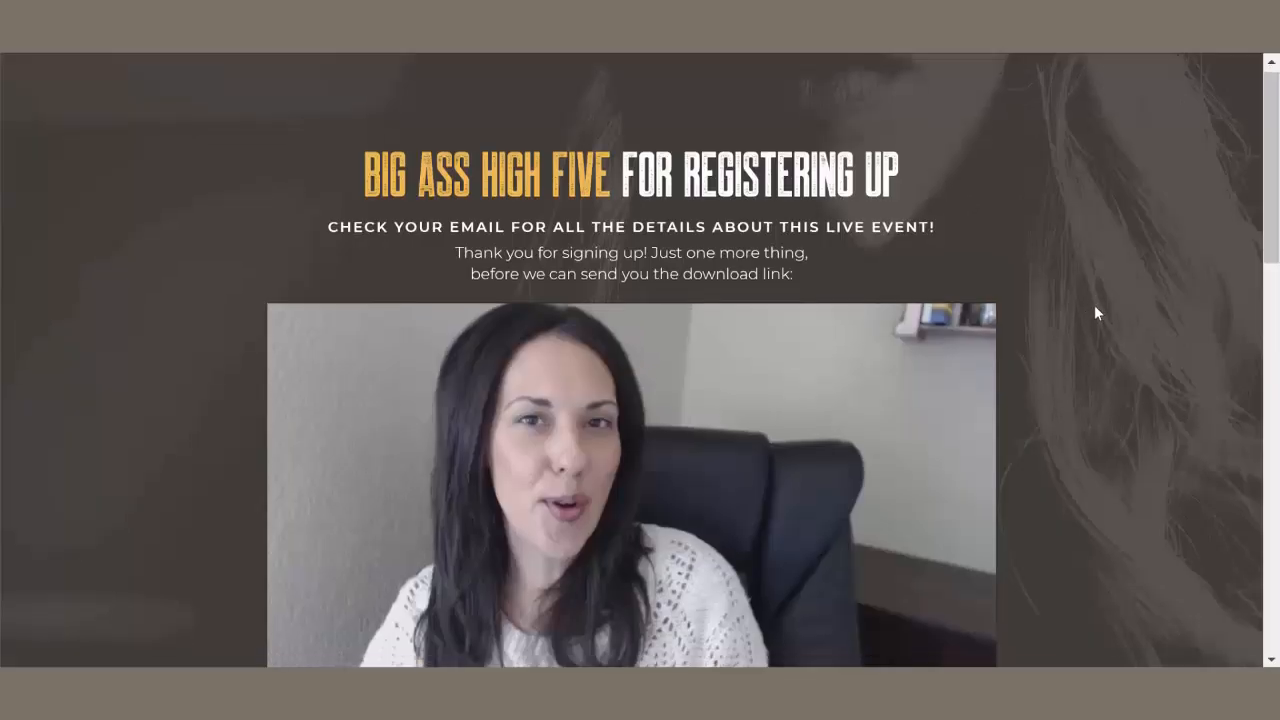
{"action": "scroll", "coordinate": [1095, 307], "scroll_direction": "down", "scroll_amount": 10}
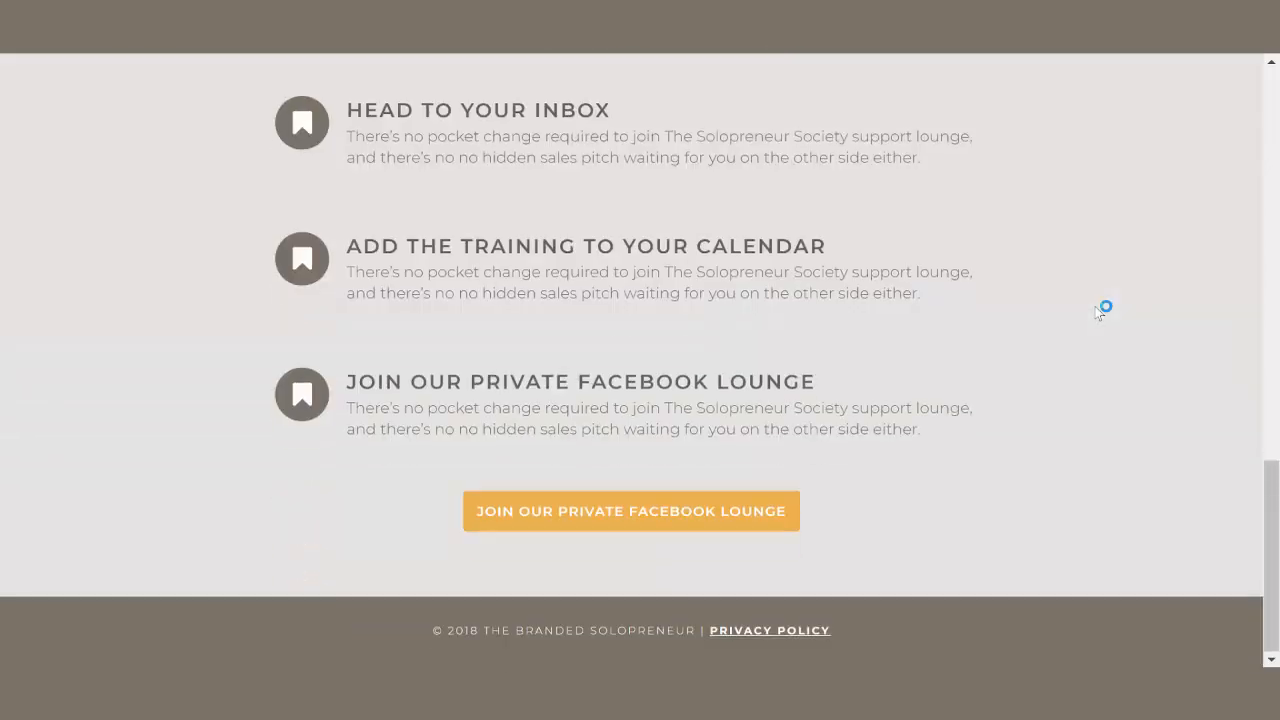
{"action": "scroll", "coordinate": [1097, 313], "scroll_direction": "up", "scroll_amount": 12}
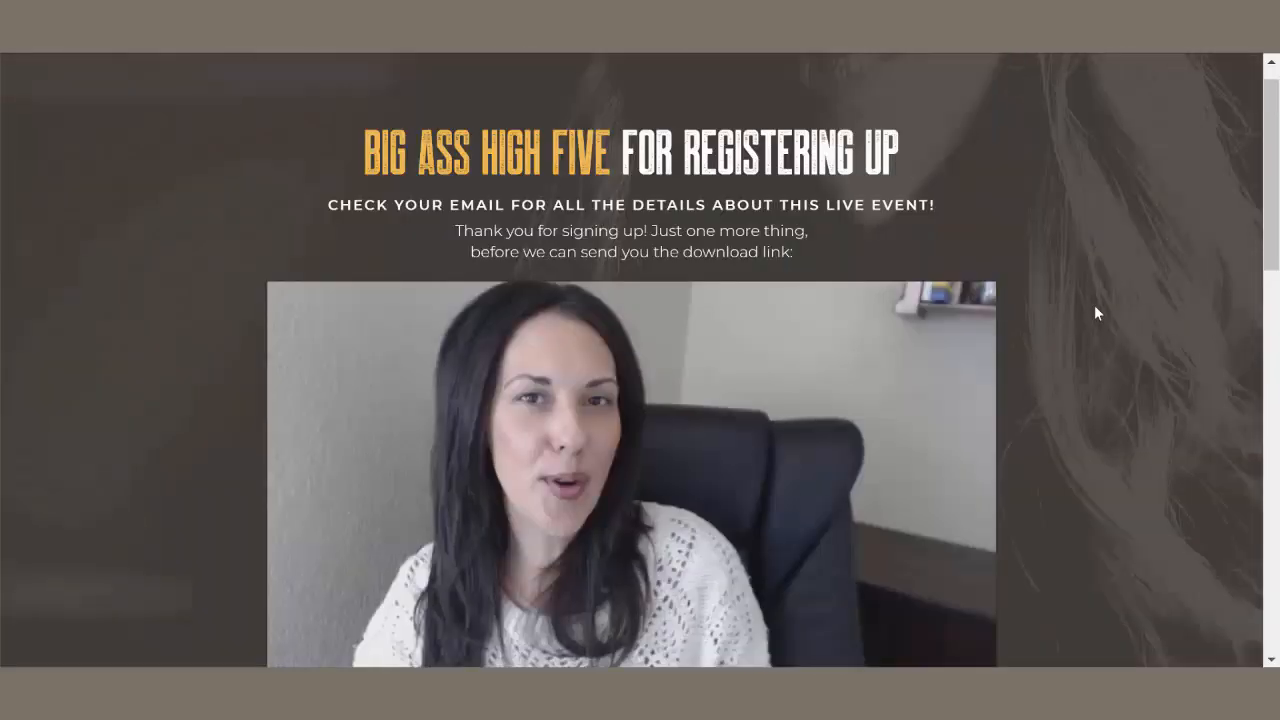